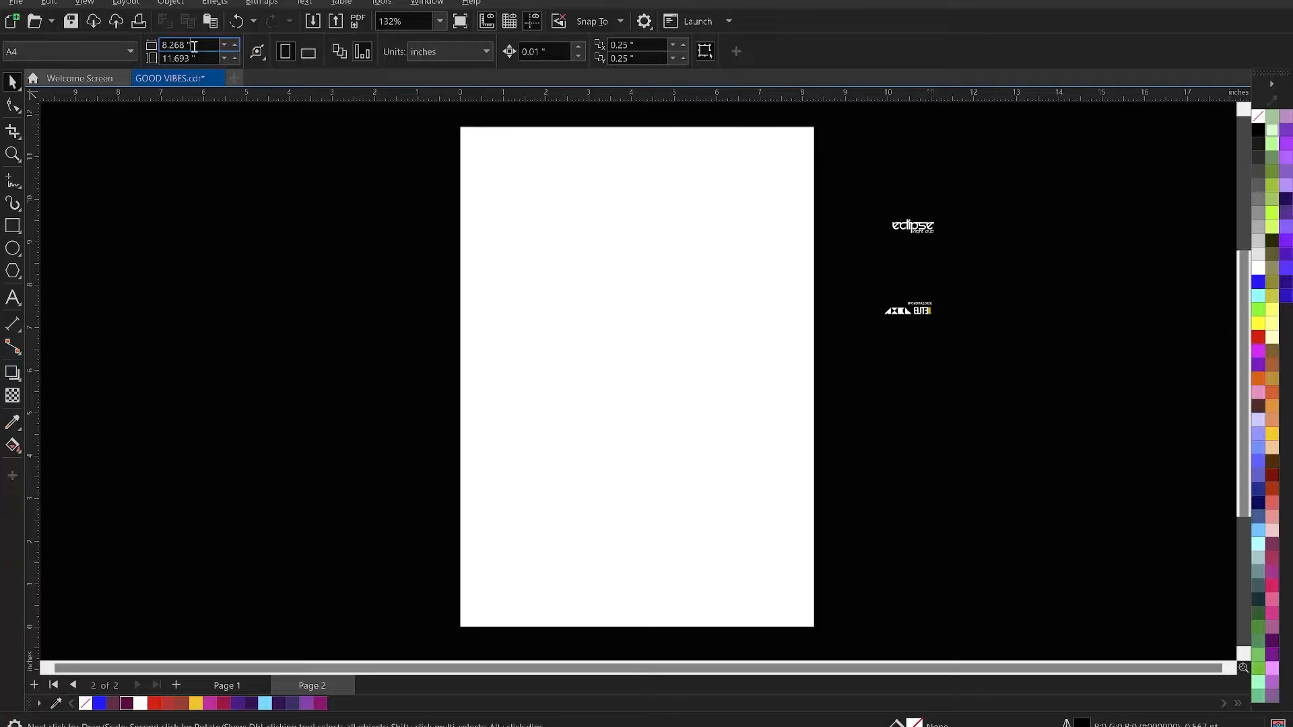
# - Set the page size of Page 2 to 8 by 8 inches
pyautogui.write('4')
pyautogui.write('8')
pyautogui.press('Tab')
pyautogui.write('8')
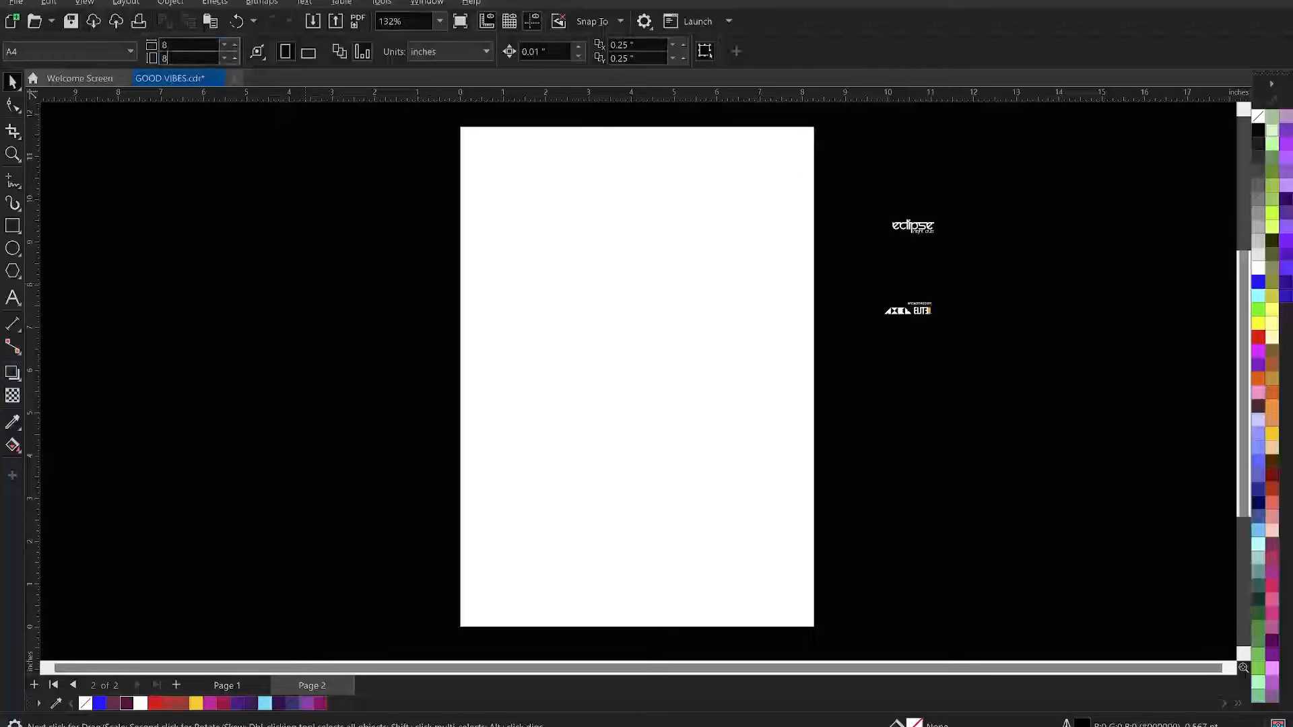
pyautogui.press('Return')
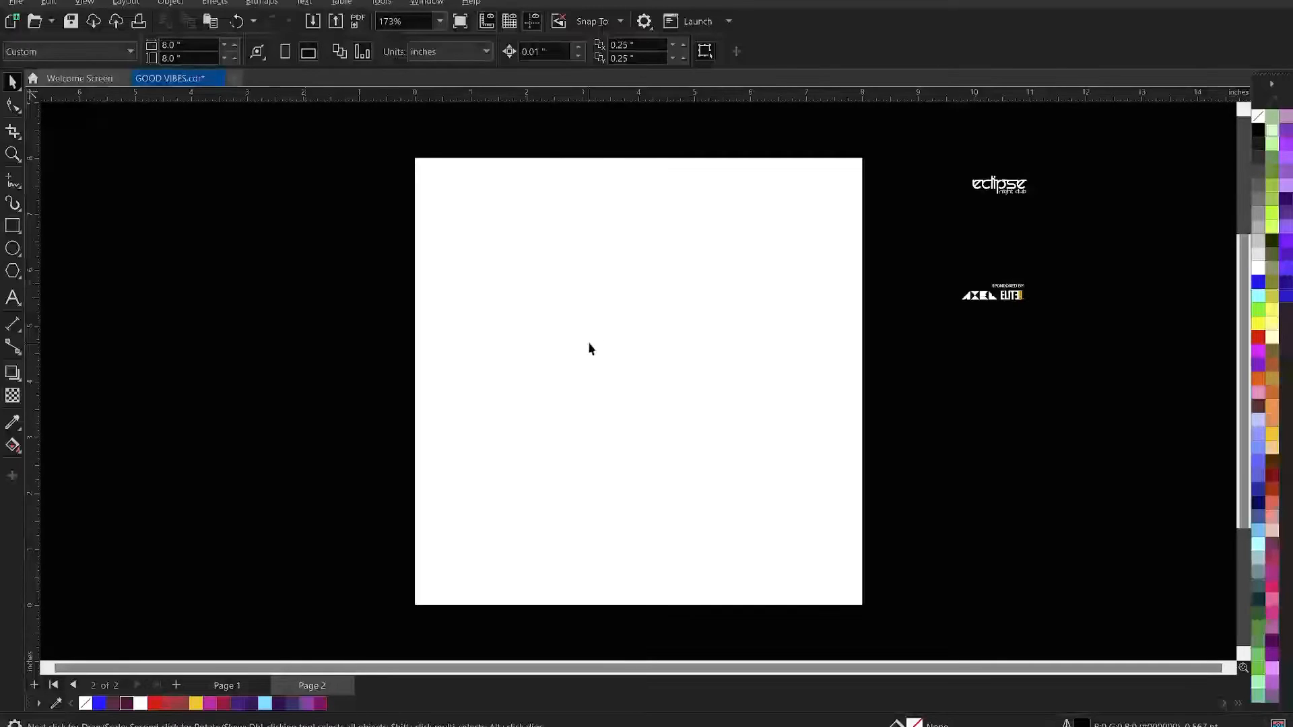
# - Draw a rectangle in the middle area of the page and set its size to 5 by 5 inches
pyautogui.click(13, 226)
pyautogui.moveTo(512, 268); pyautogui.dragTo(785, 519)
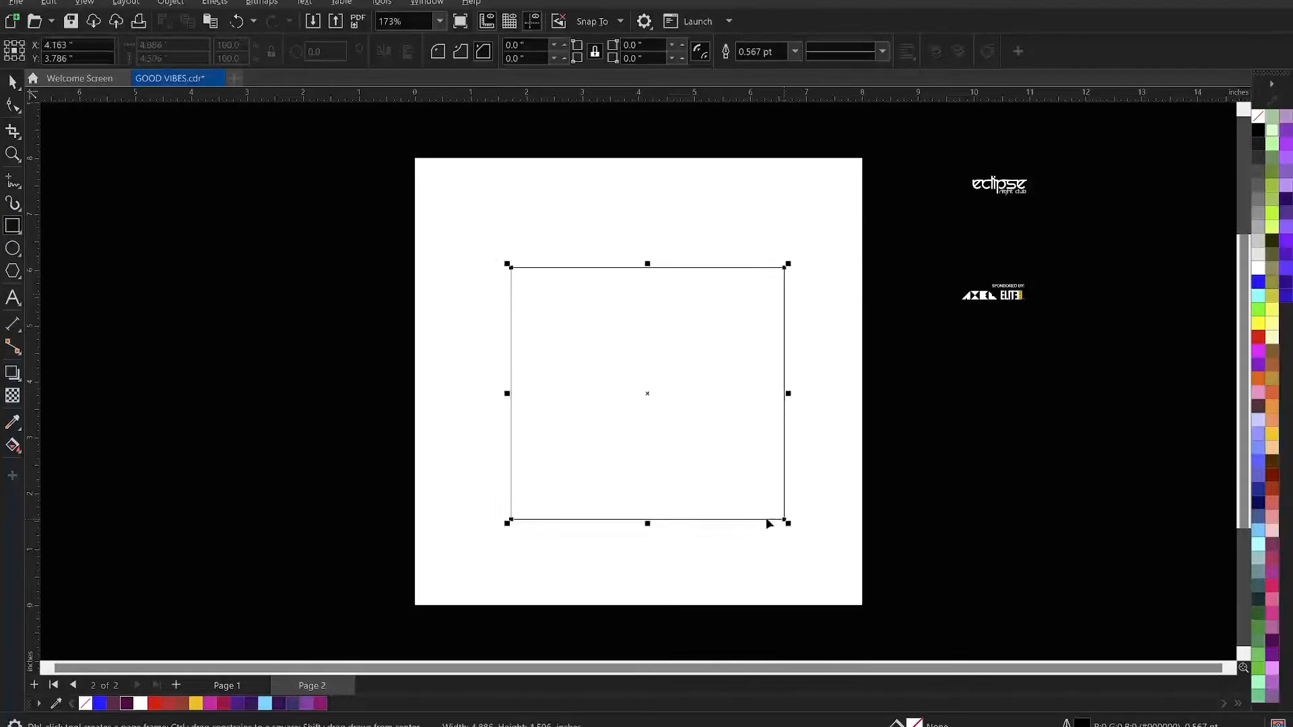
pyautogui.press('space')
pyautogui.click(179, 44)
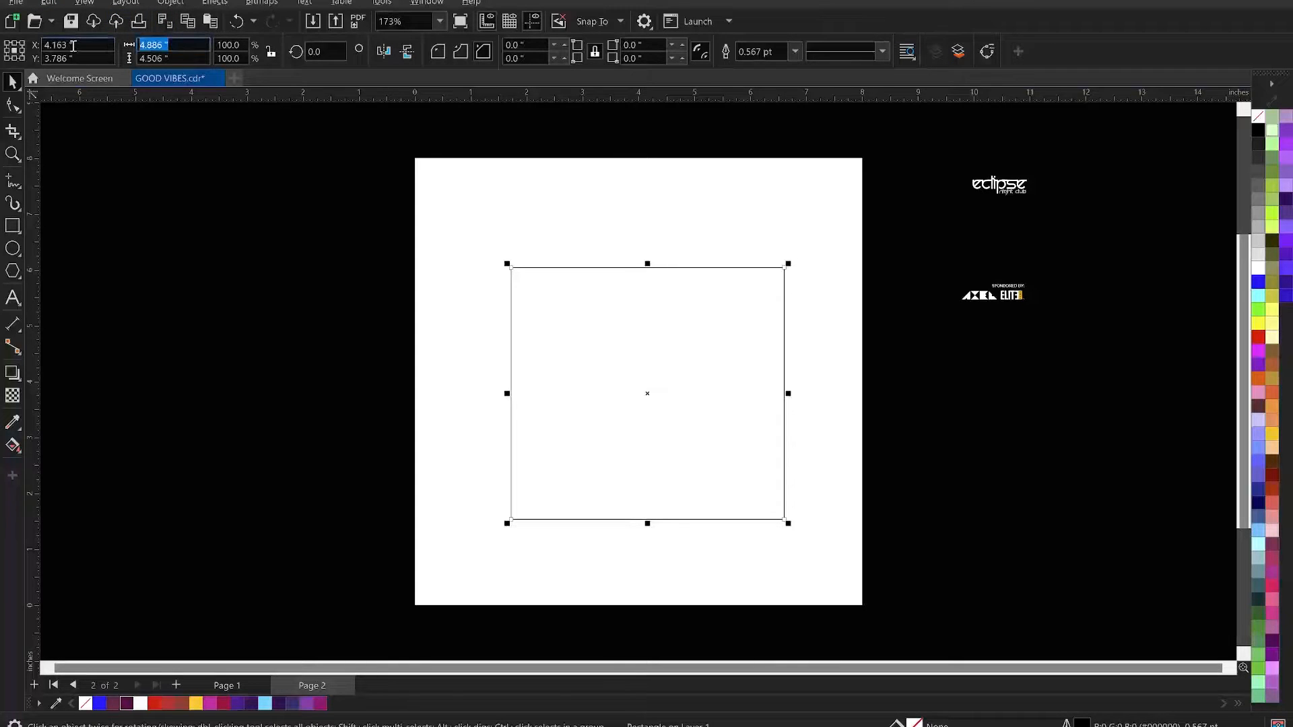
pyautogui.write('5')
pyautogui.press('Tab')
pyautogui.write('5')
pyautogui.press('Return')
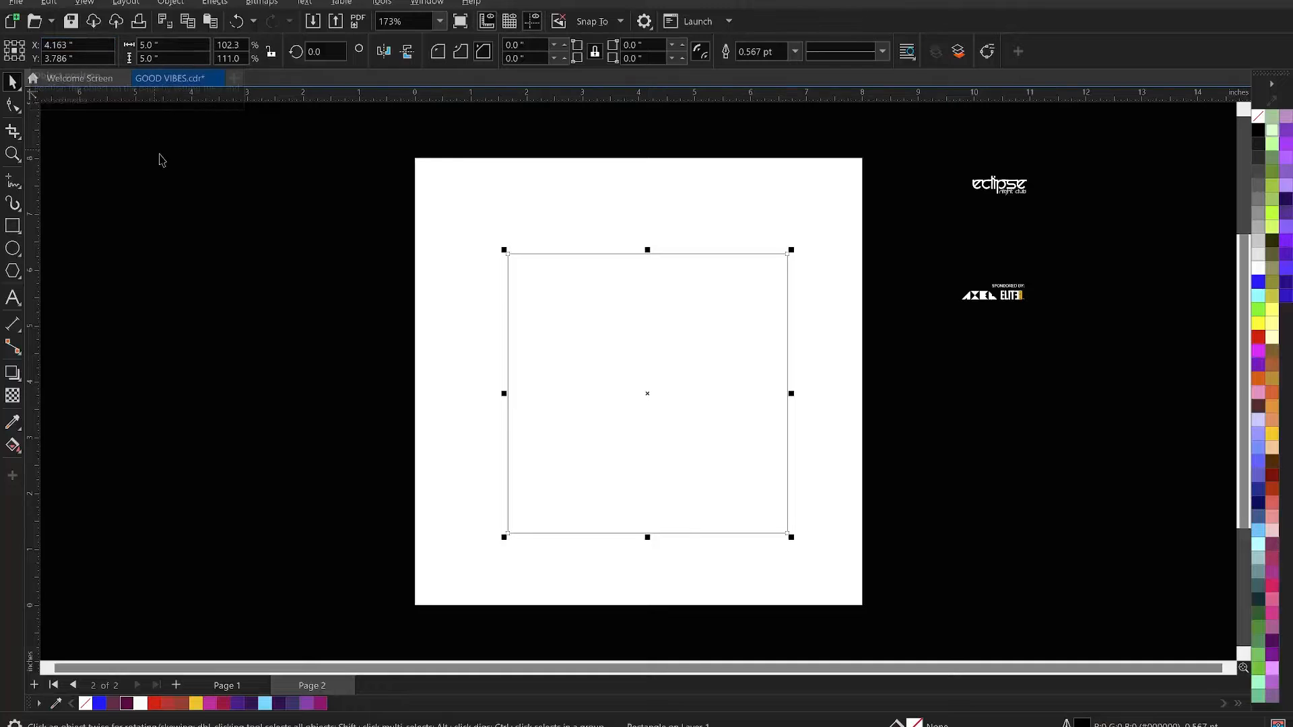
# - Centre the 5-inch square on the page and deselect it
pyautogui.press('p')
pyautogui.press('z')
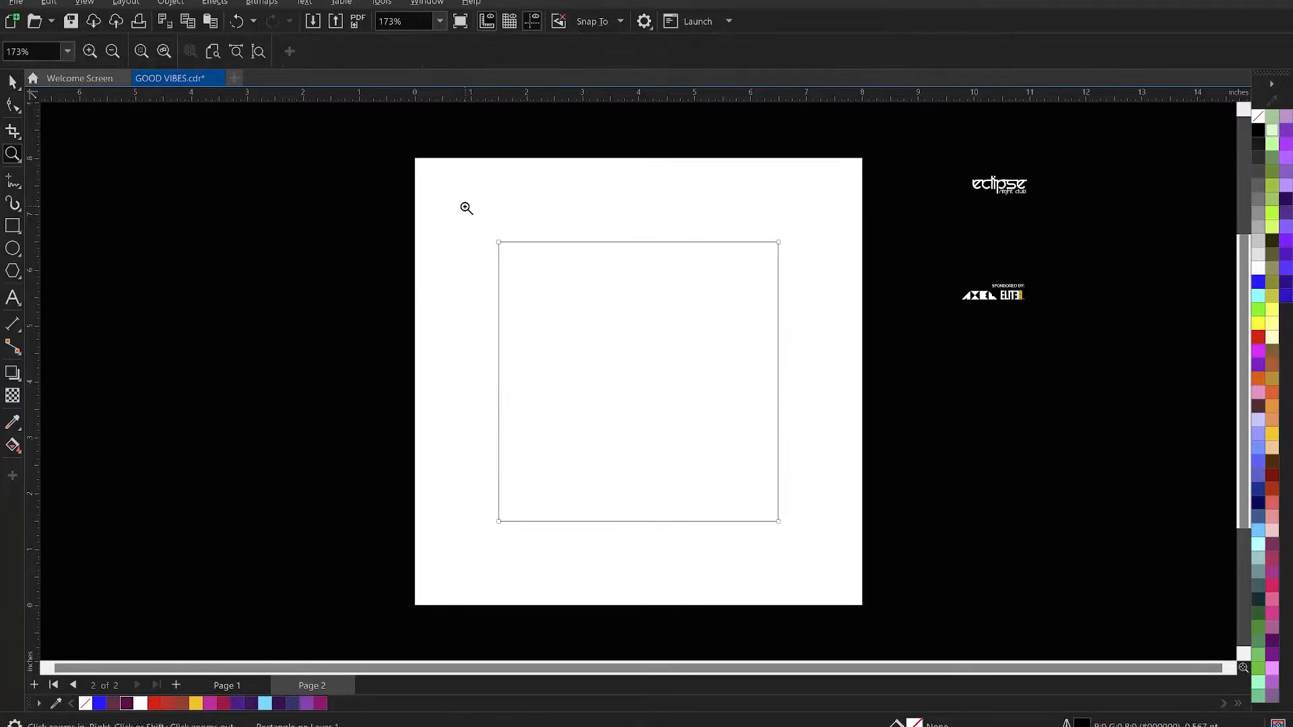
pyautogui.moveTo(820, 537); pyautogui.dragTo(819, 554)
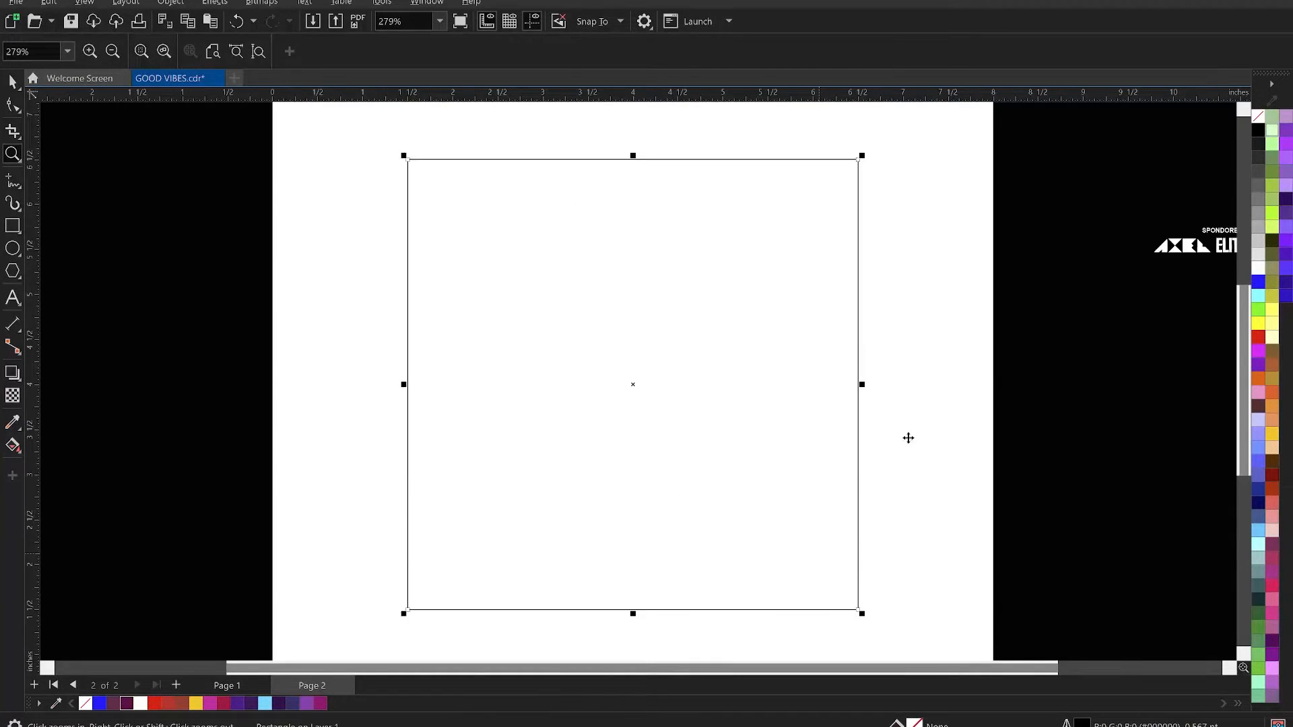
pyautogui.press('space')
pyautogui.click(907, 437)
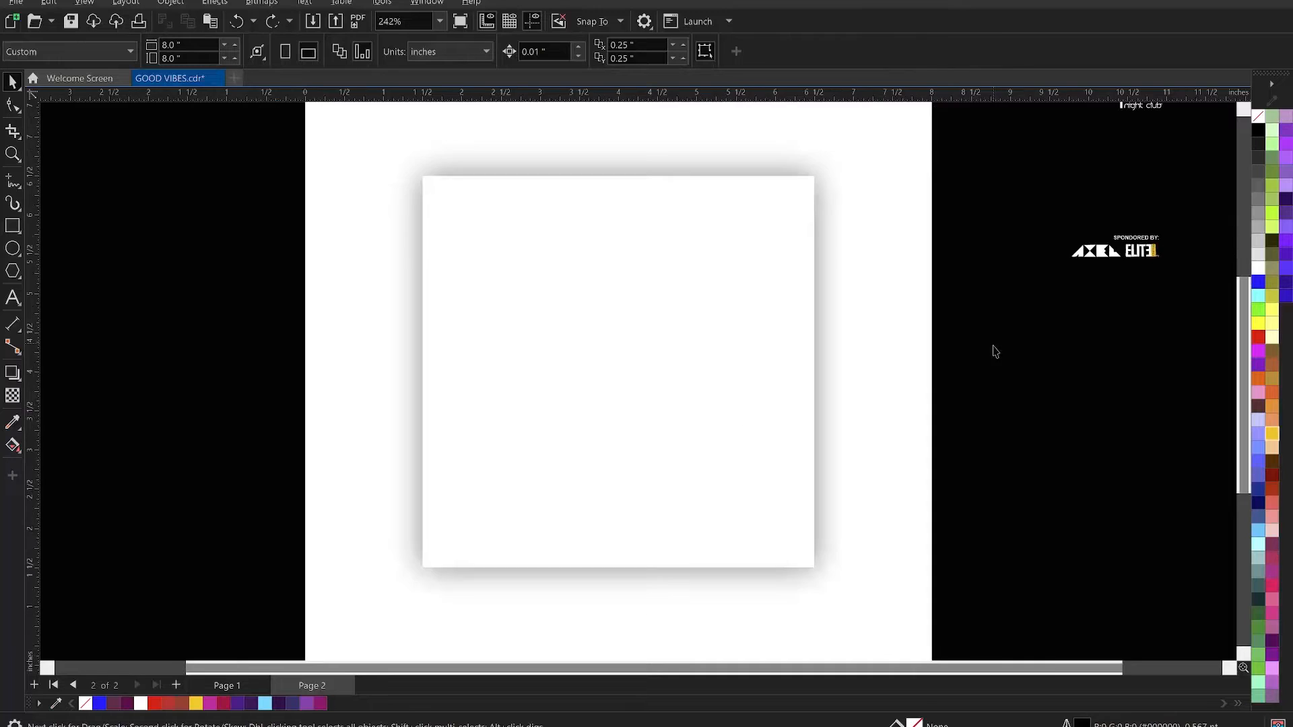
pyautogui.scroll(-2, 669, 404)
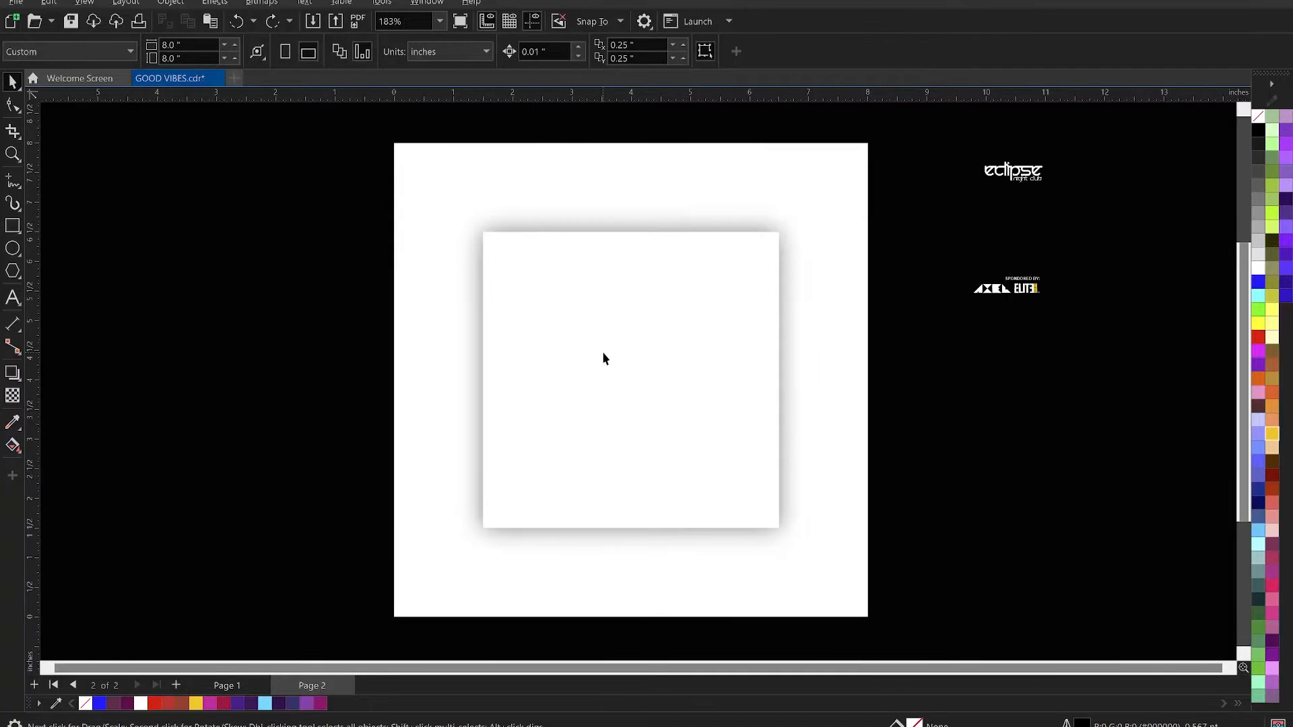
pyautogui.scroll(1, 604, 309)
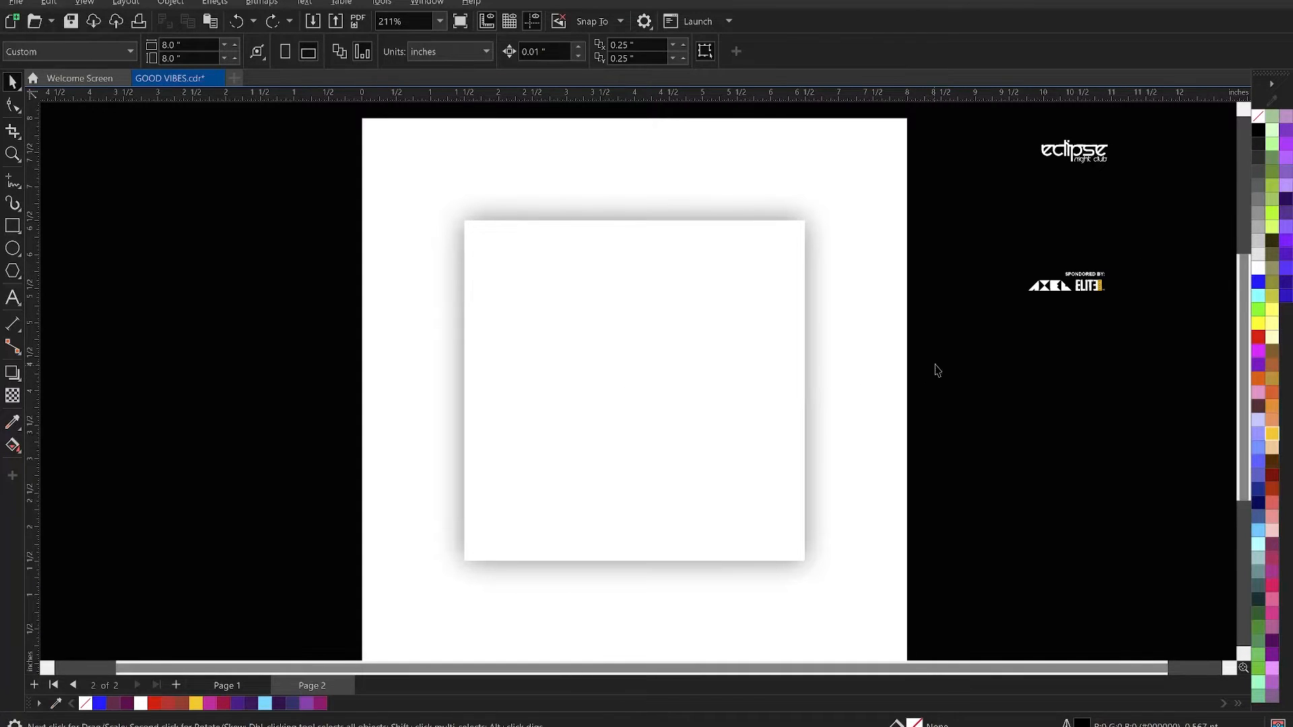
# - Start importing files and open the MY PROJECTS folder in Documents
pyautogui.rightClick(971, 336)
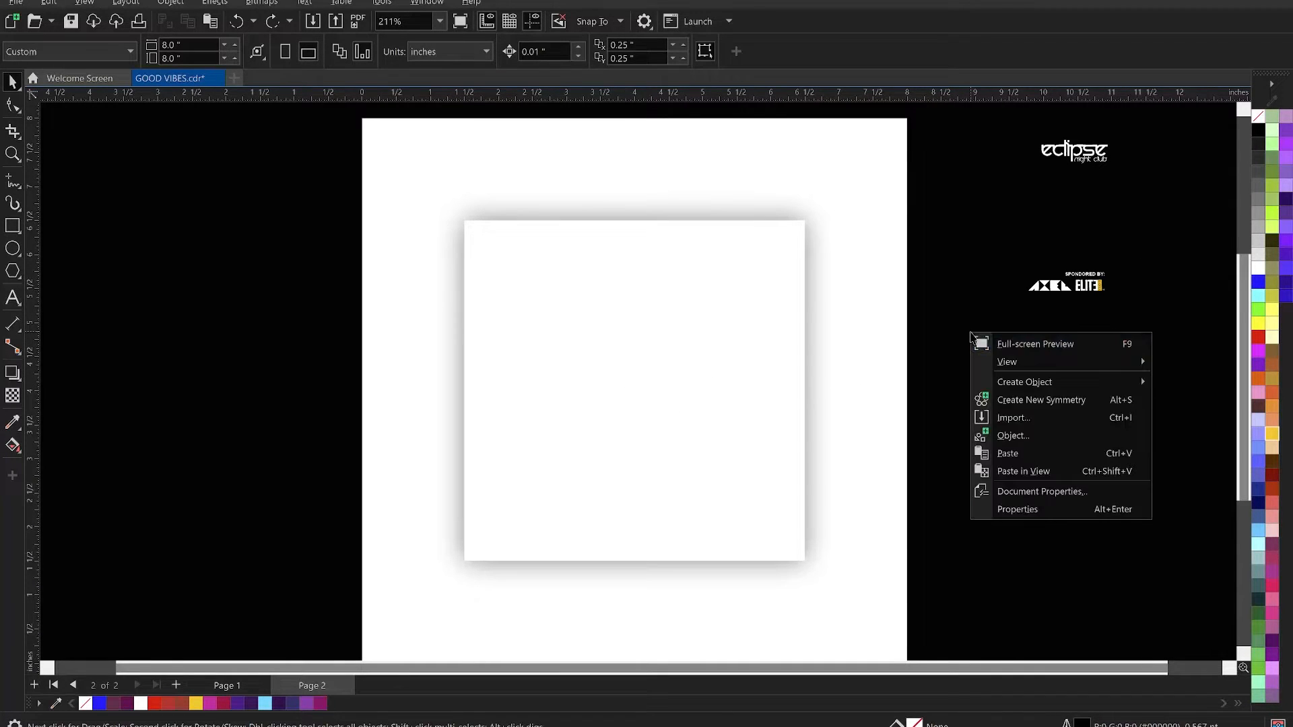
pyautogui.click(1037, 418)
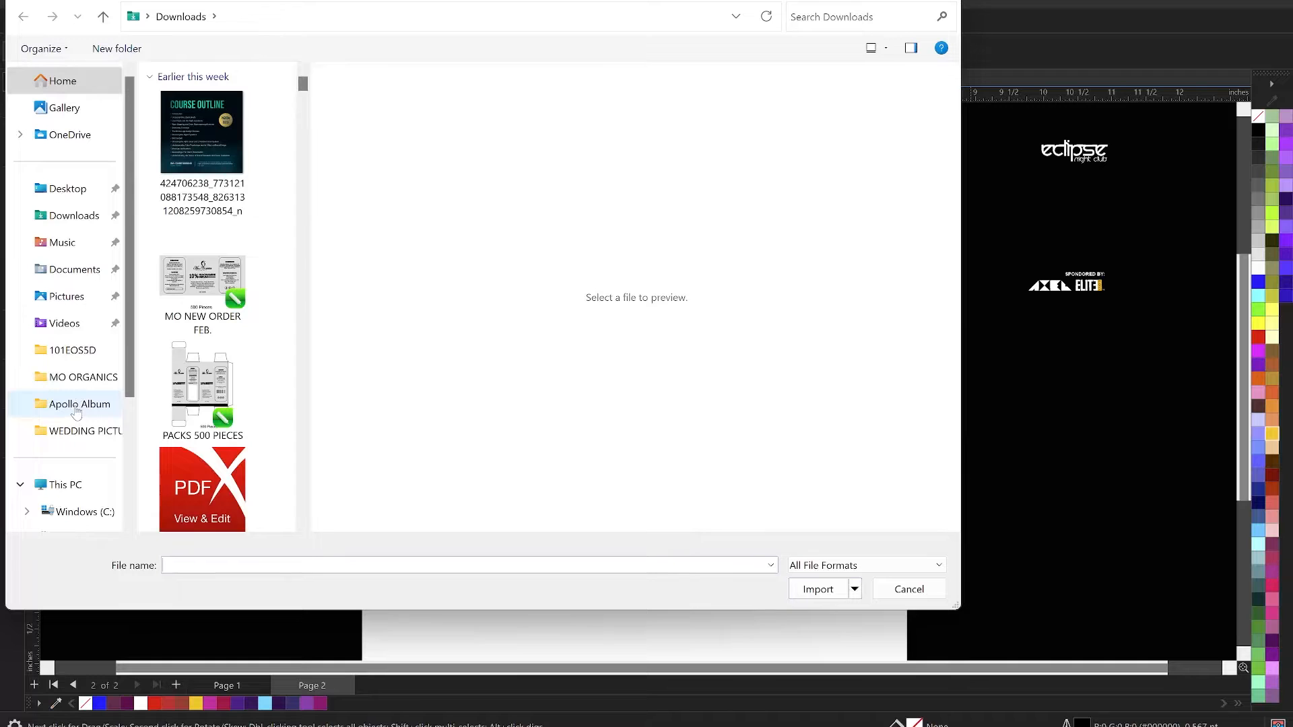
pyautogui.scroll(-1, 76, 412)
pyautogui.scroll(1, 70, 326)
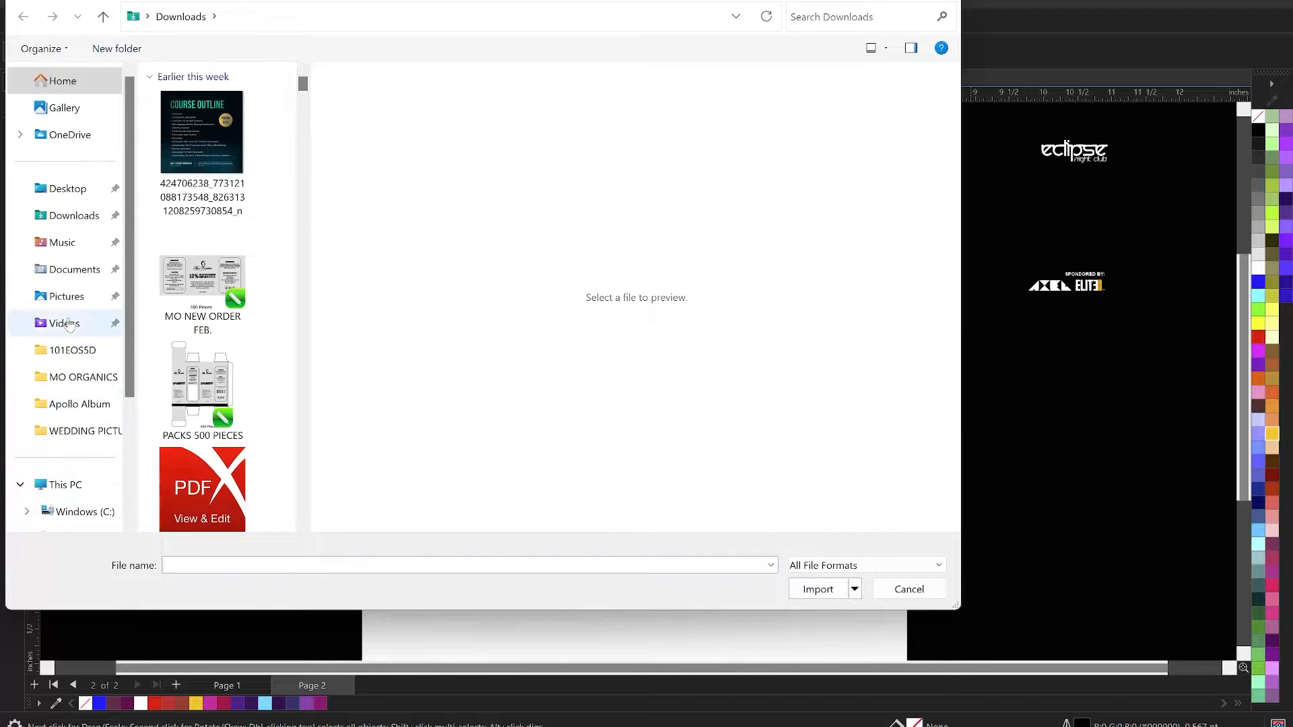
pyautogui.click(71, 215)
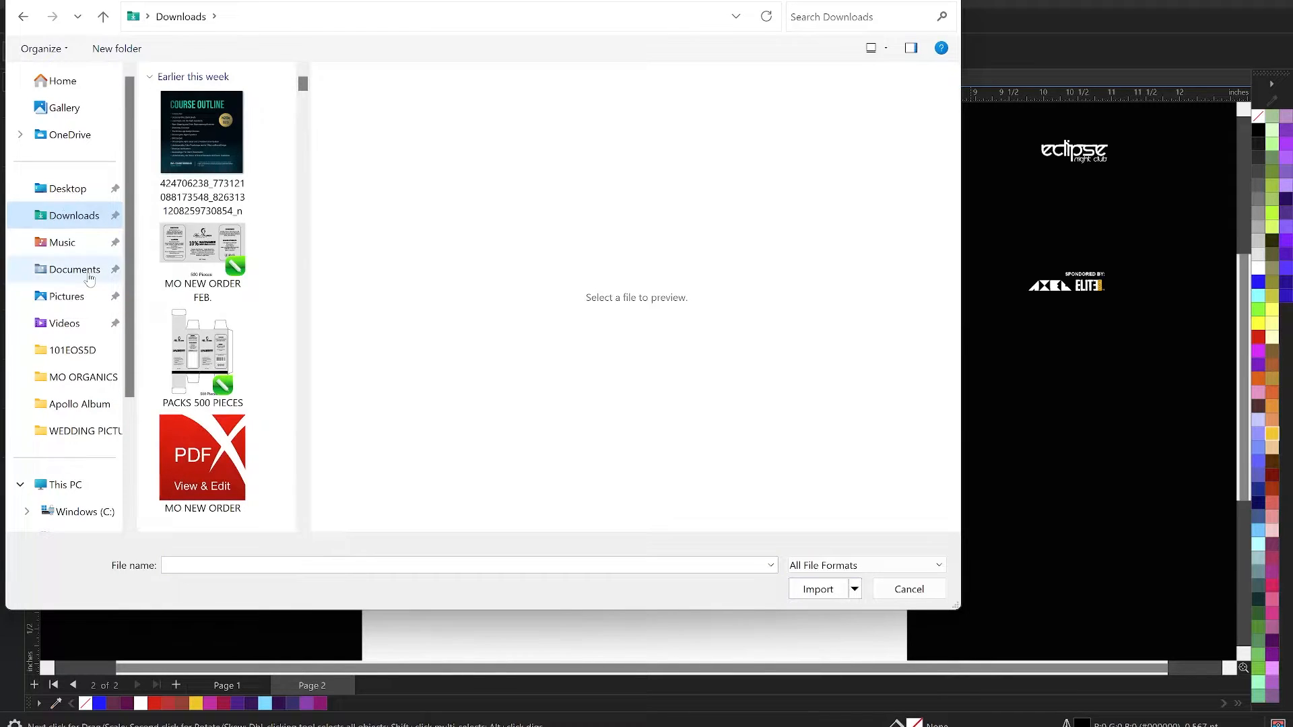
pyautogui.click(88, 278)
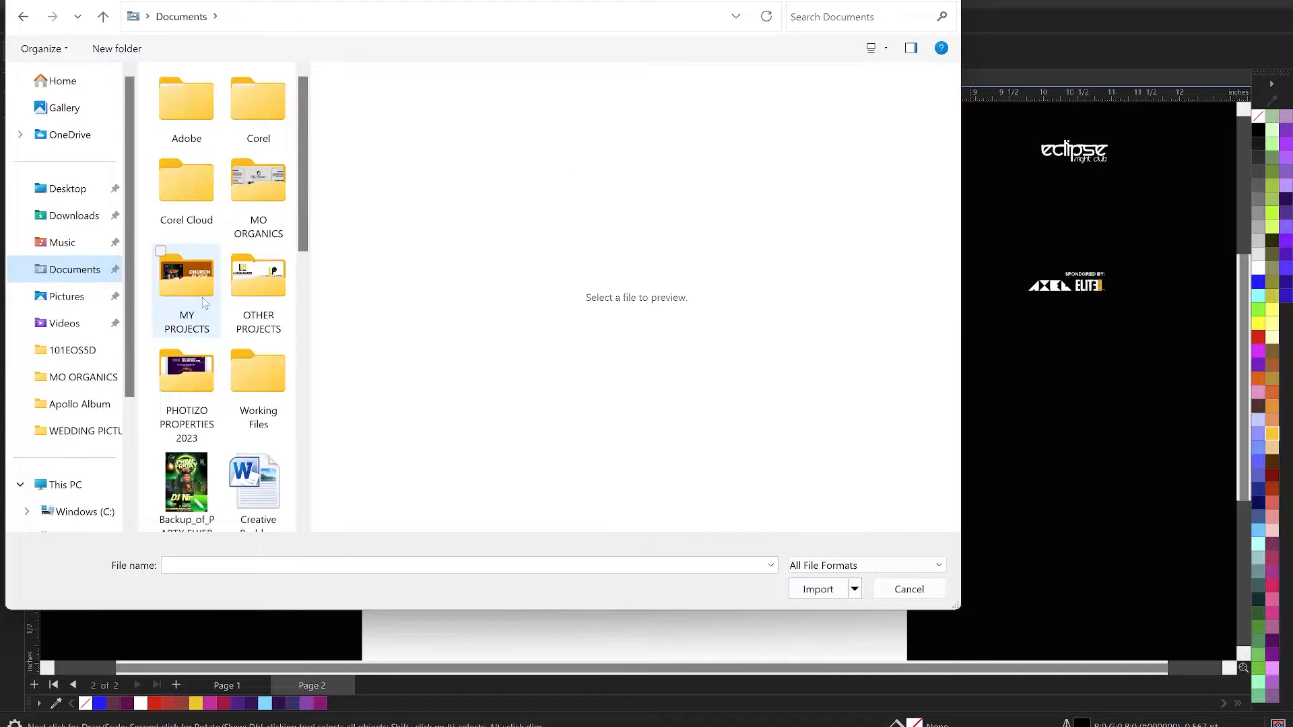
pyautogui.doubleClick(198, 306)
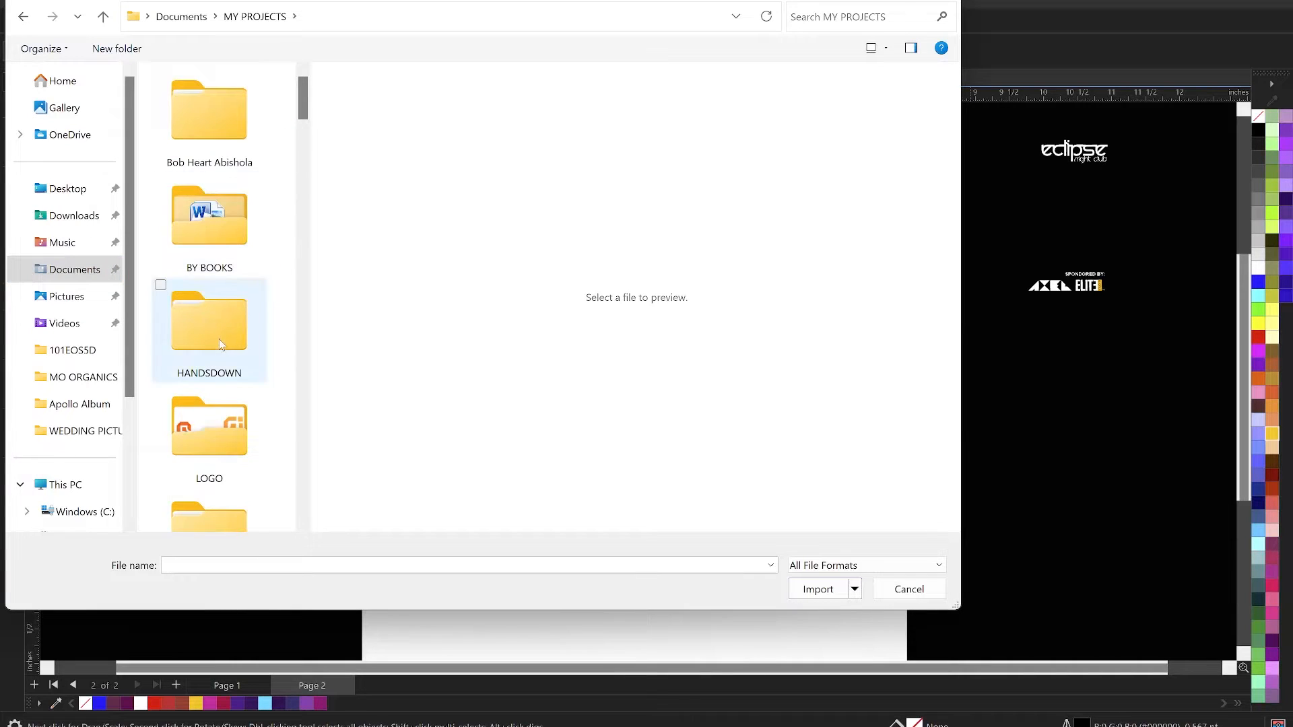
# - Open the GOOD VIVES folder inside TUTORIALS
pyautogui.scroll(-4, 233, 375)
pyautogui.scroll(-3, 233, 375)
pyautogui.scroll(6, 222, 262)
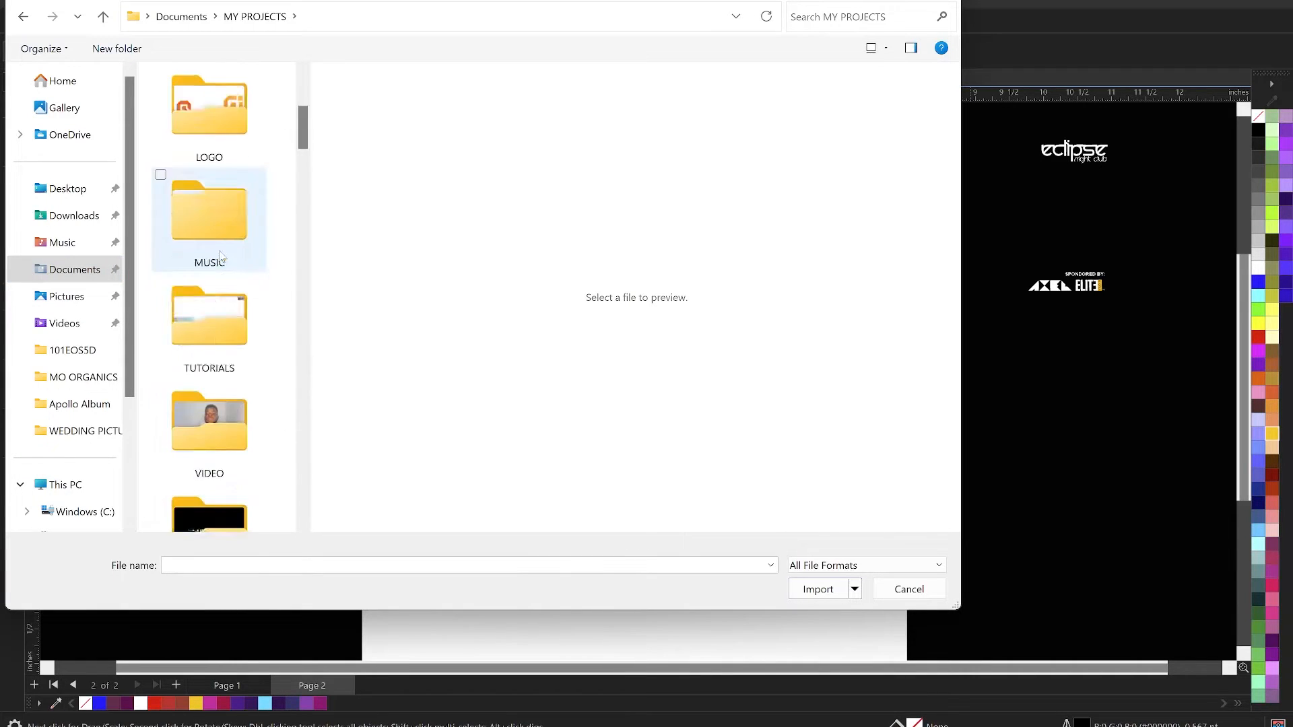
pyautogui.scroll(-4, 222, 258)
pyautogui.scroll(4, 222, 258)
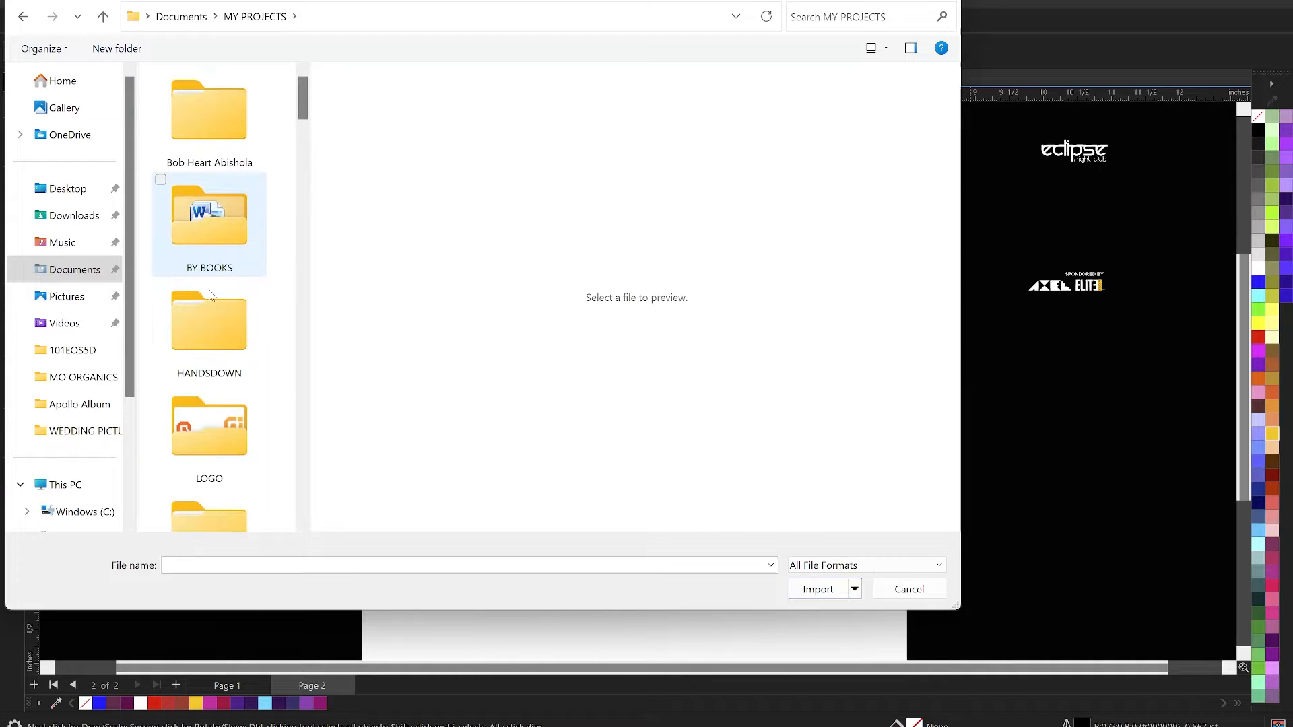
pyautogui.click(228, 369)
pyautogui.press('t')
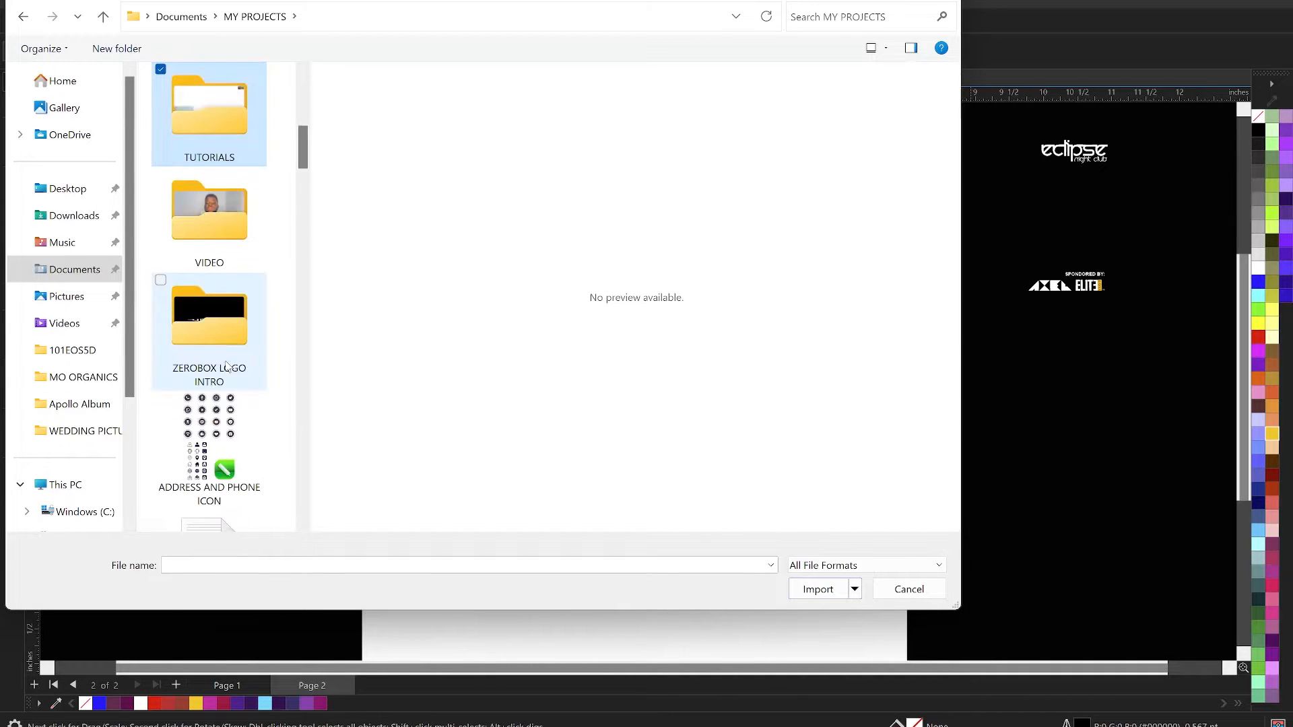
pyautogui.doubleClick(209, 134)
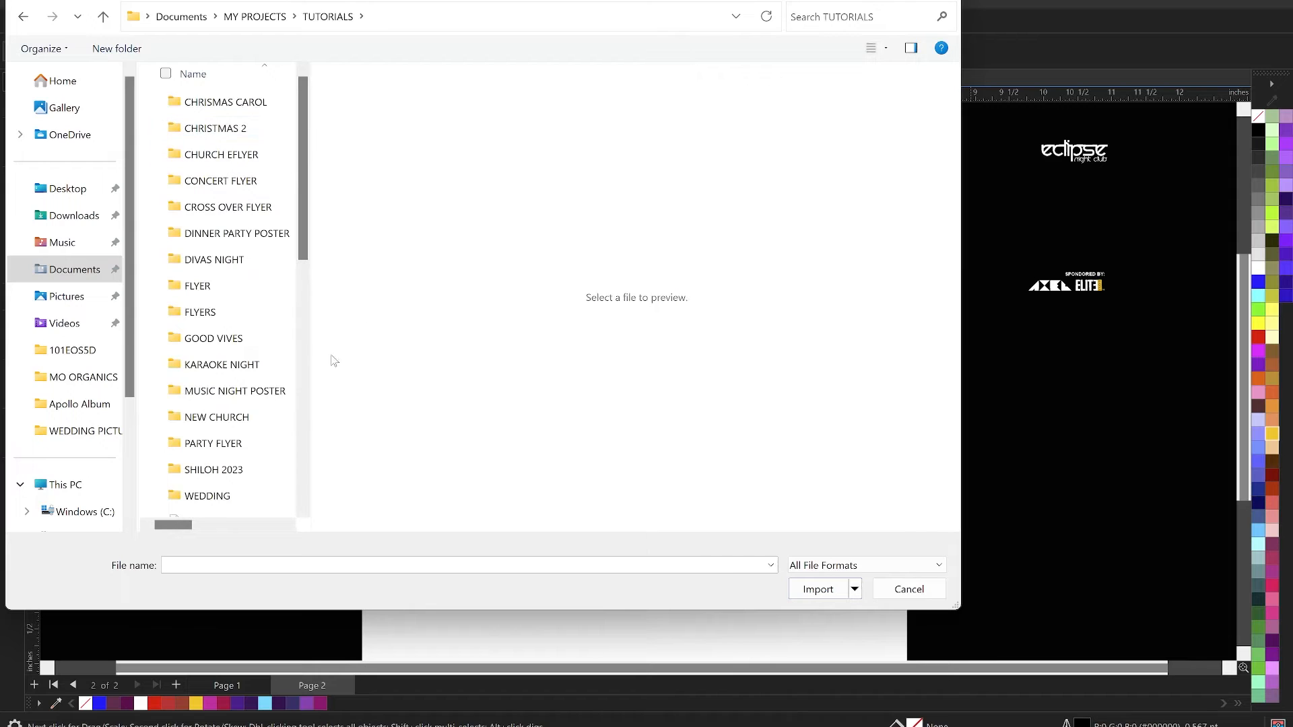
pyautogui.click(230, 341)
pyautogui.doubleClick(229, 341)
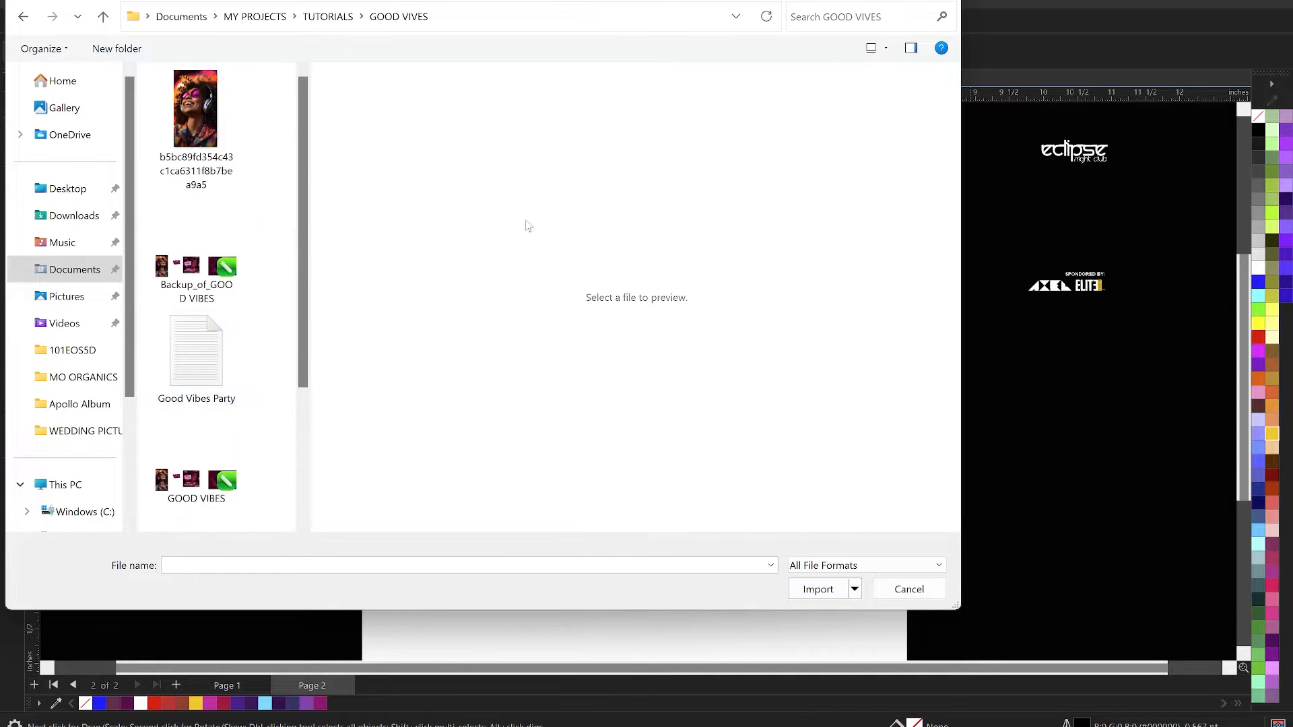
# - Import the headphones portrait, the GOOD VIBES background picture and images (2) together
pyautogui.click(192, 125)
pyautogui.scroll(-3, 222, 195)
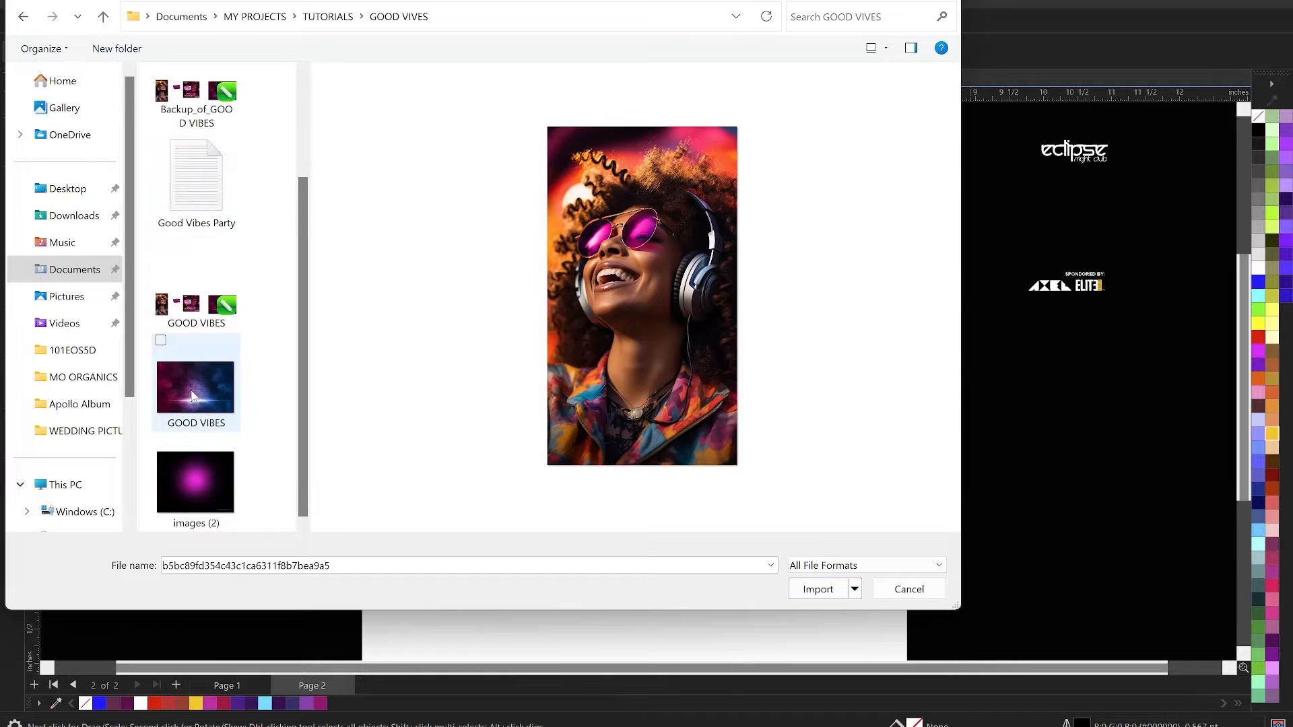
pyautogui.keyDown('ctrl'); pyautogui.click(195, 396); pyautogui.keyUp('ctrl')
pyautogui.keyDown('ctrl'); pyautogui.click(200, 486); pyautogui.keyUp('ctrl')
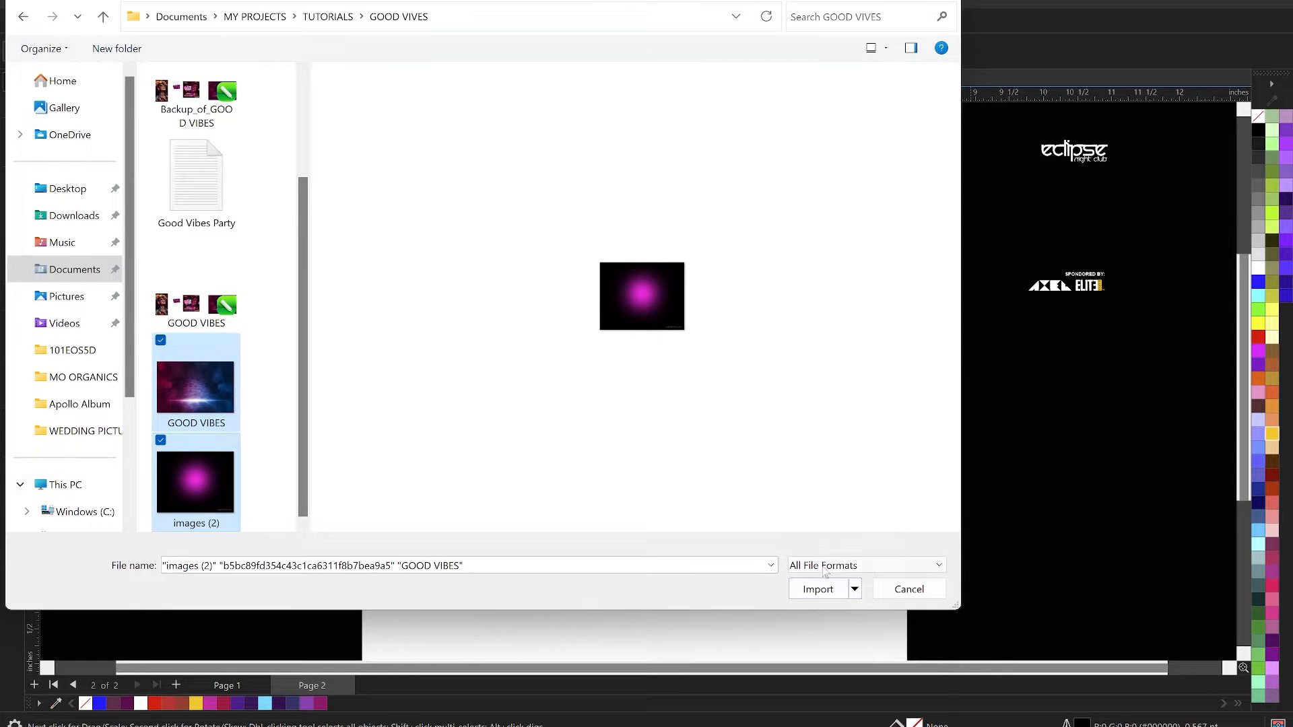
pyautogui.click(817, 590)
# - Place the portrait, about 2 inches wide, and the GOOD VIBES picture beside the page's right edge and the purple glow beside its left edge
pyautogui.moveTo(963, 364); pyautogui.dragTo(1180, 588)
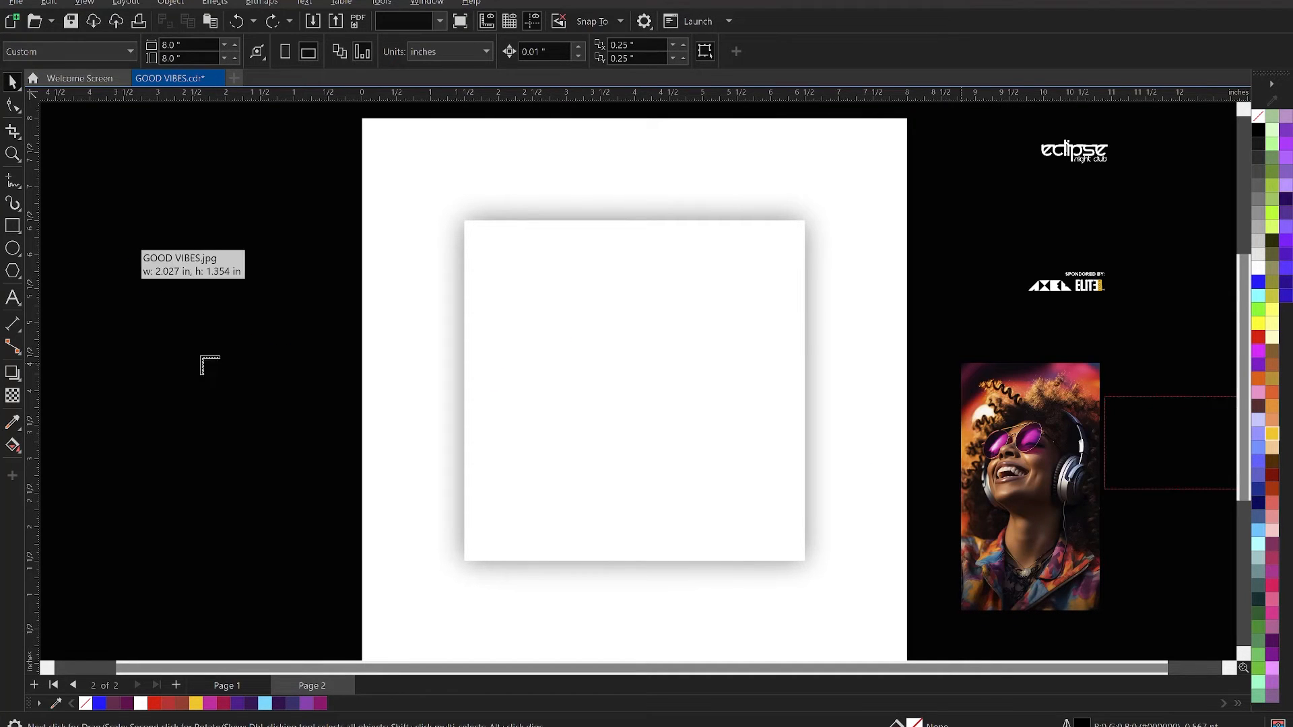
pyautogui.moveTo(128, 243); pyautogui.dragTo(344, 487)
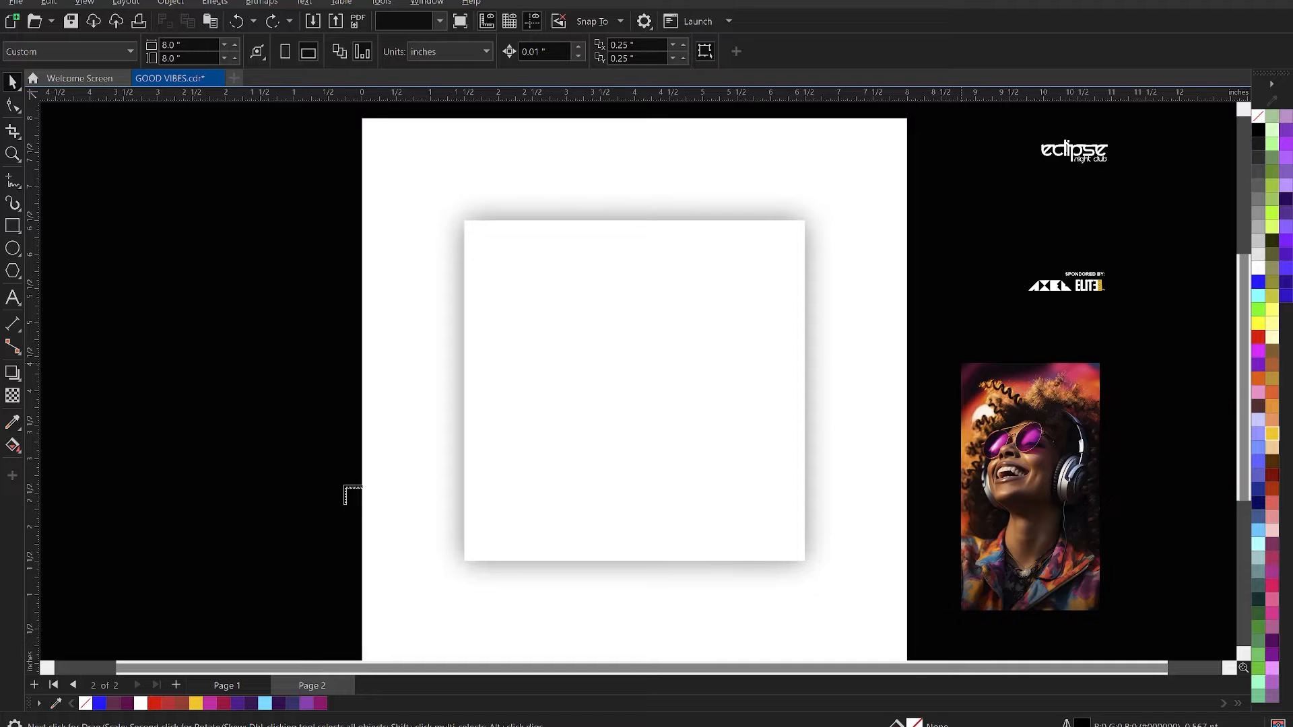
pyautogui.moveTo(274, 337); pyautogui.dragTo(248, 296)
pyautogui.moveTo(1019, 510); pyautogui.dragTo(938, 416)
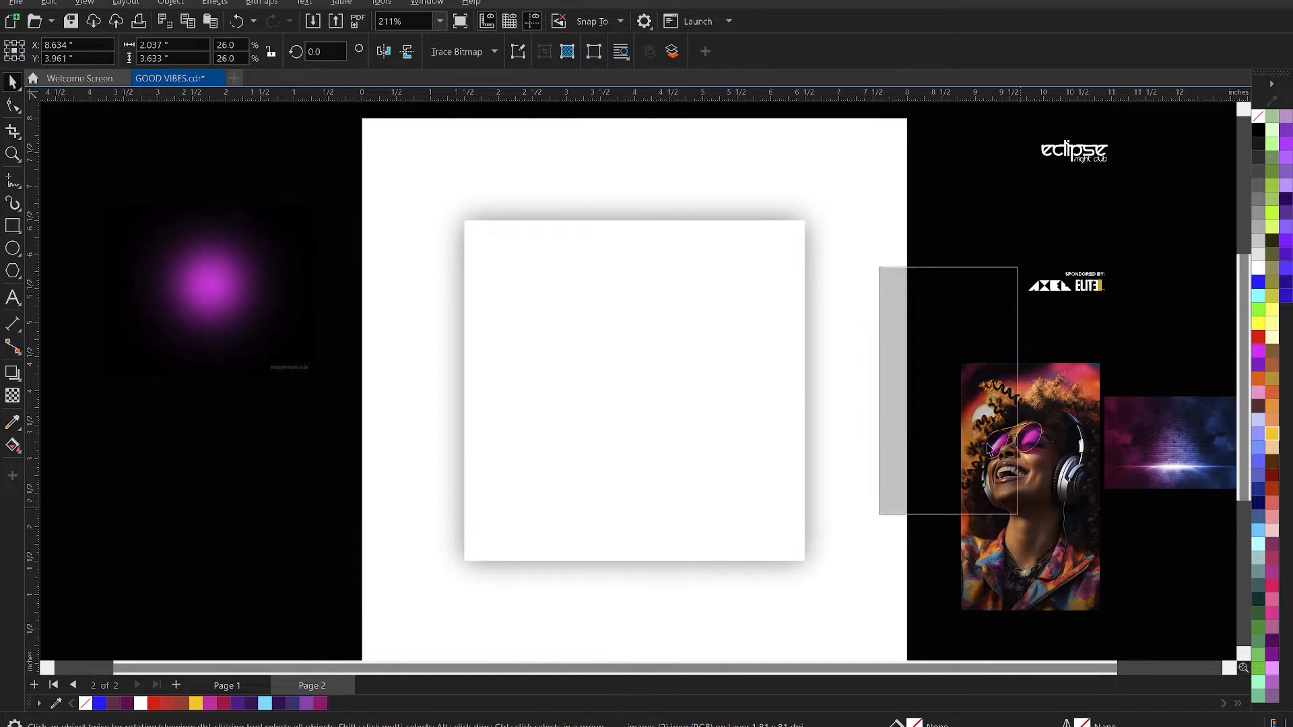
# - Move the GOOD VIBES background picture onto the upper-left corner of the square
pyautogui.click(1147, 446)
pyautogui.moveTo(1182, 469); pyautogui.dragTo(595, 329)
pyautogui.scroll(2, 593, 326)
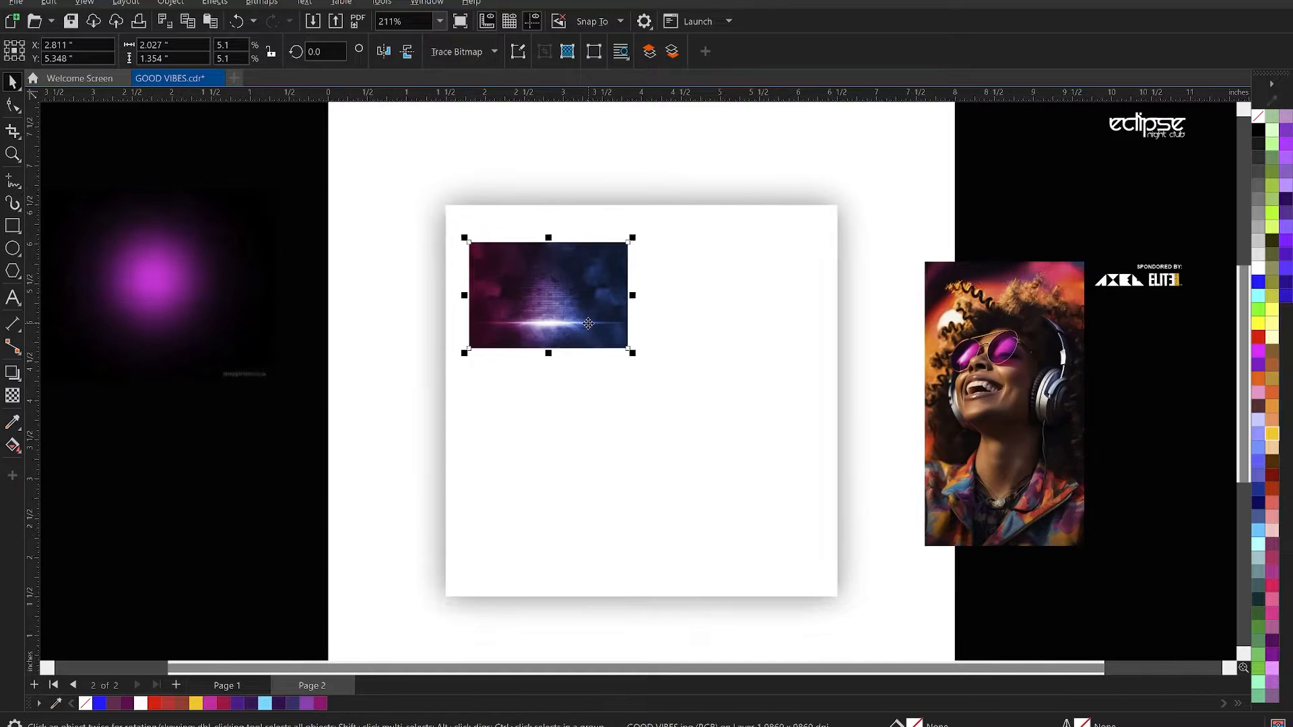
pyautogui.moveTo(580, 318); pyautogui.dragTo(551, 276)
# - Enlarge the background picture proportionally to about 7.5 by 5 inches and position it over the square
pyautogui.scroll(-2, 517, 249)
pyautogui.scroll(-1, 572, 323)
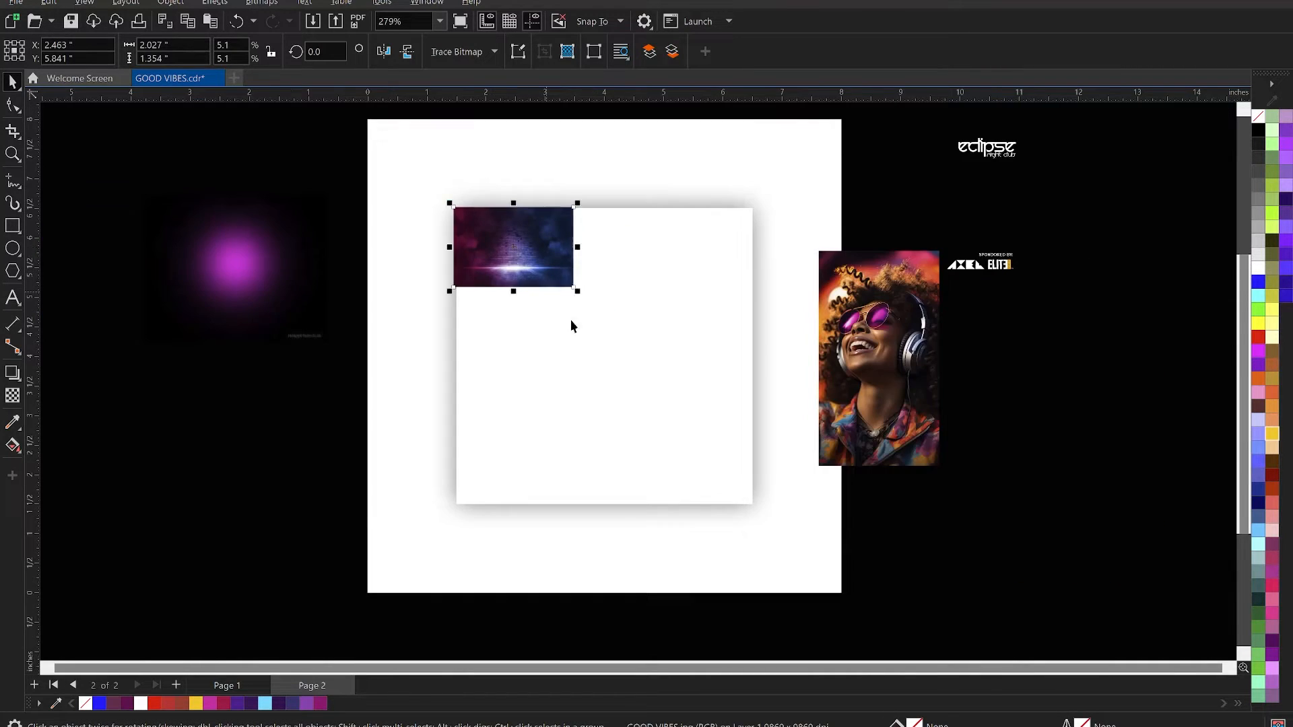
pyautogui.scroll(3, 581, 307)
pyautogui.scroll(-2, 572, 251)
pyautogui.moveTo(569, 246); pyautogui.dragTo(998, 640)
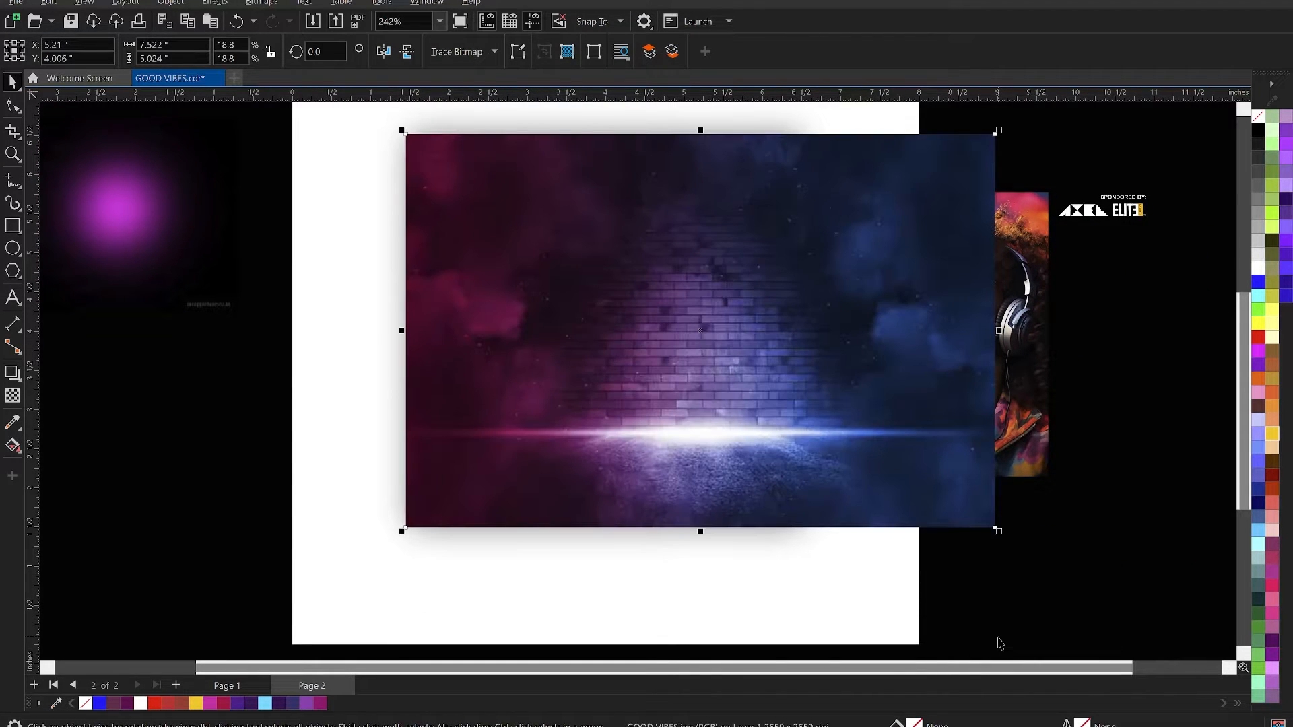
pyautogui.moveTo(908, 486); pyautogui.dragTo(877, 486)
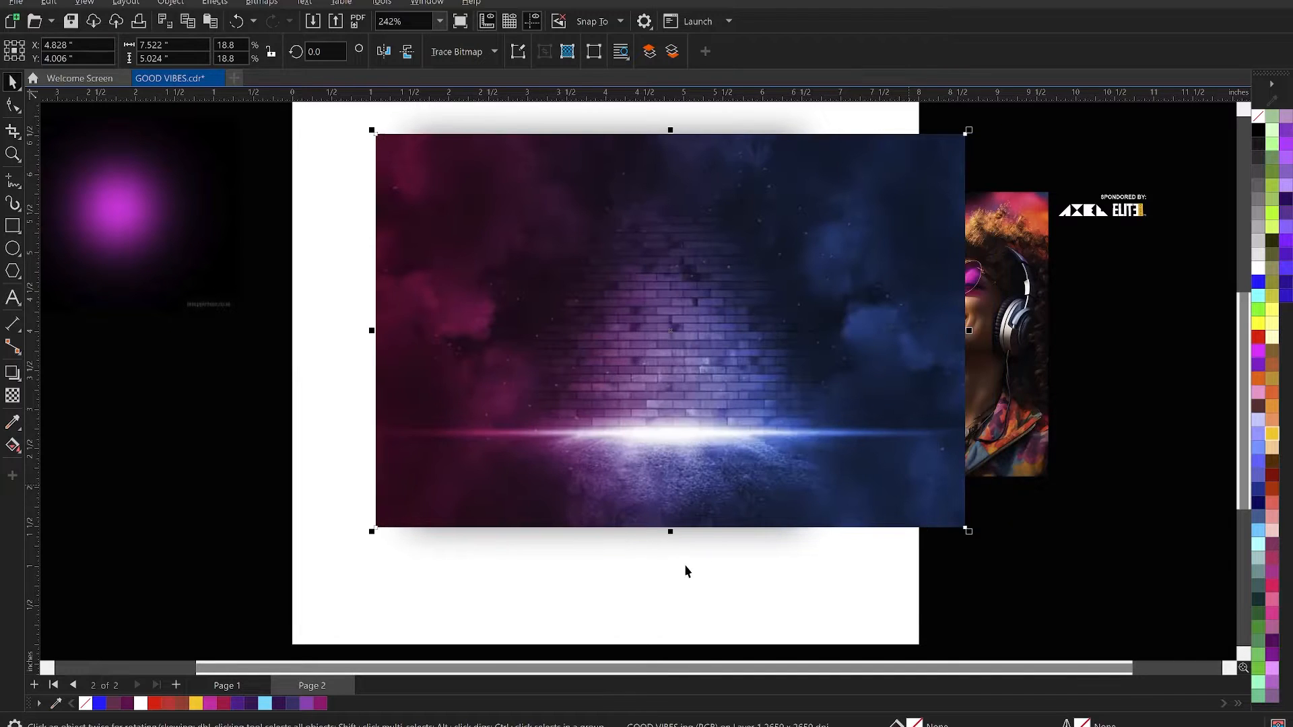
pyautogui.moveTo(574, 321); pyautogui.dragTo(605, 303)
# - PowerClip the background picture inside the 5-inch square
pyautogui.rightClick(605, 302)
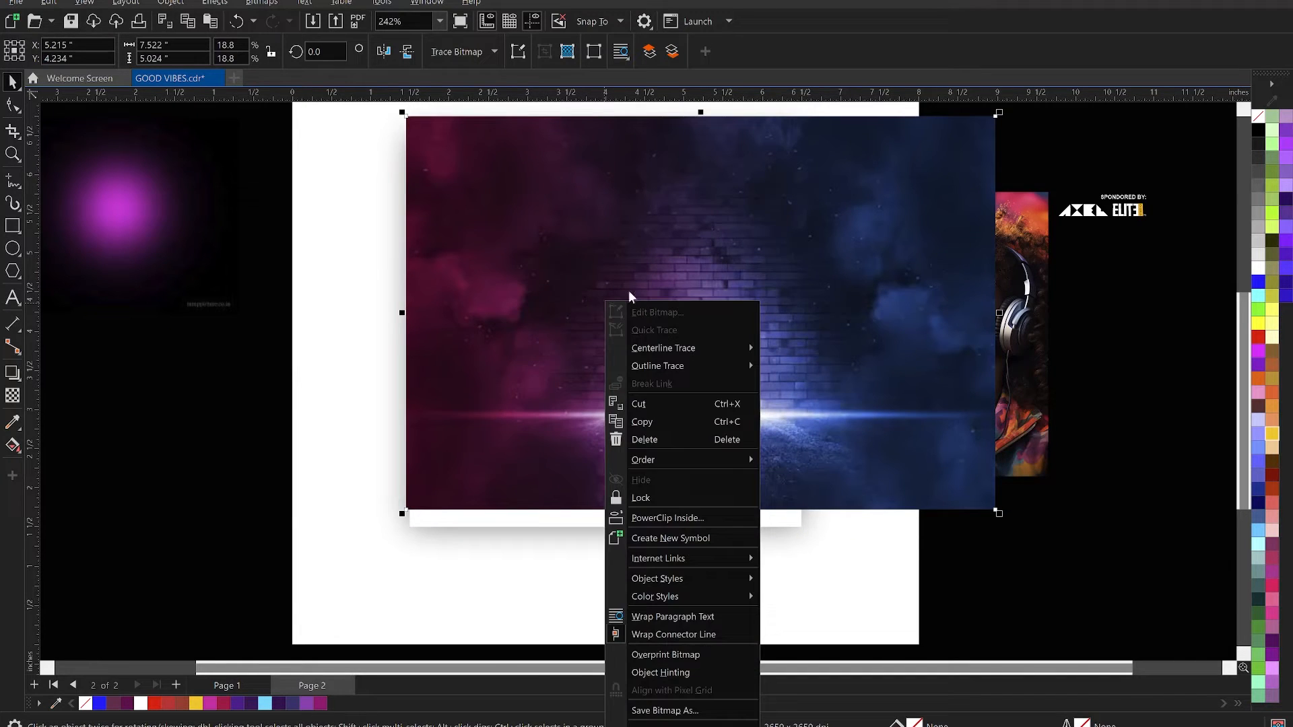
pyautogui.click(685, 516)
pyautogui.click(604, 521)
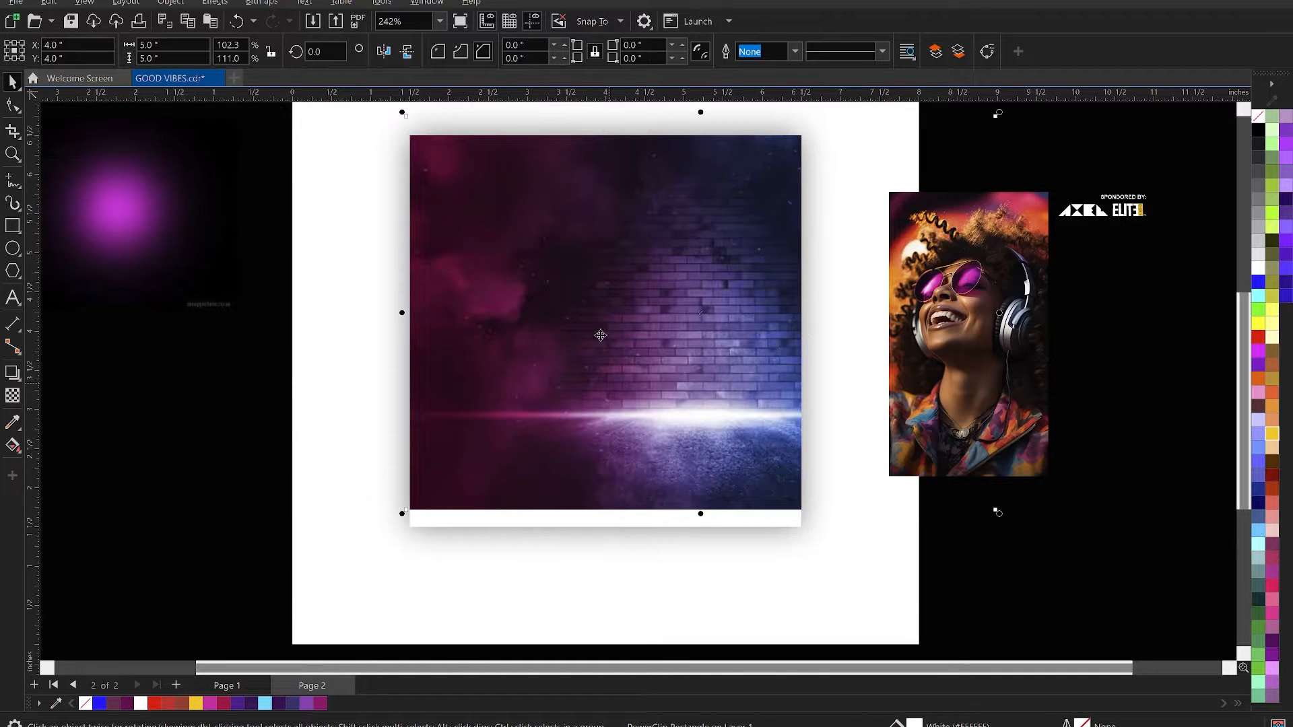
# - Shift the clipped background picture down inside the square so it covers the whole frame, including the blank lower strip
pyautogui.keyDown('ctrl'); pyautogui.click(585, 334); pyautogui.keyUp('ctrl')
pyautogui.moveTo(590, 339); pyautogui.dragTo(583, 342)
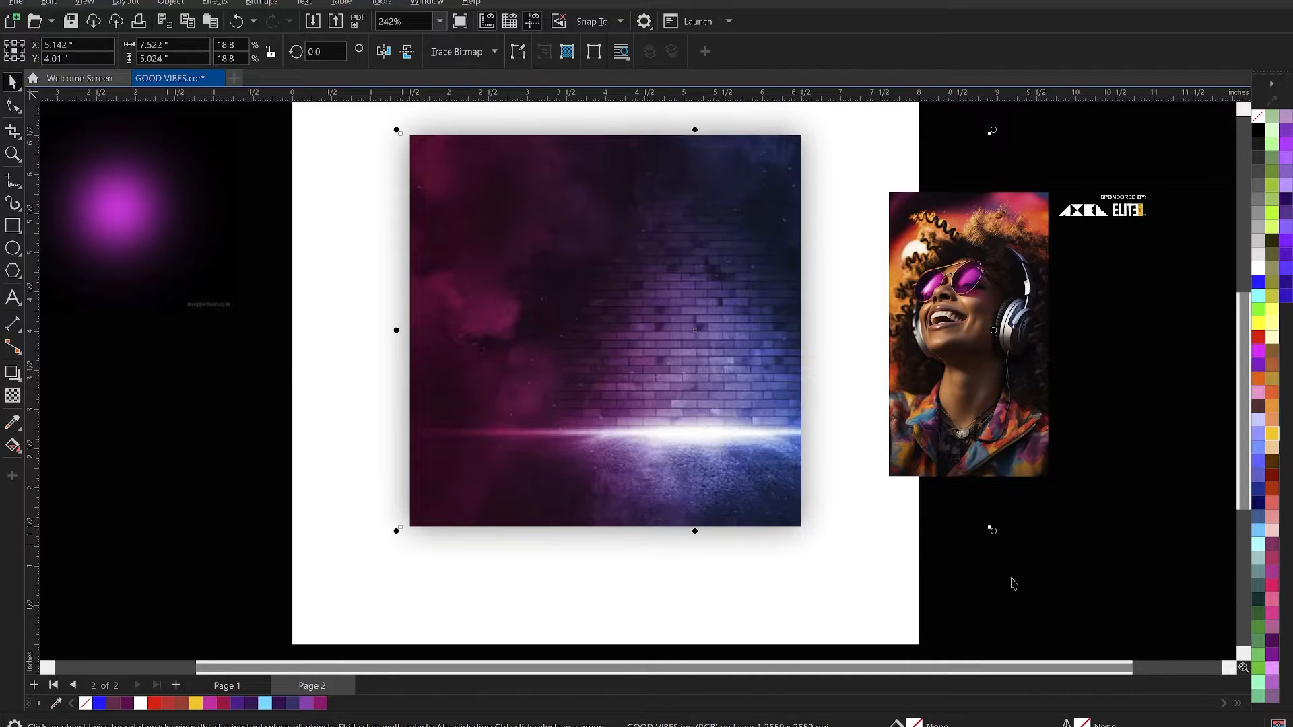
pyautogui.click(1046, 597)
# - Place the headphones portrait over the right part of the square and enlarge it proportionally to about 3.05 by 5.45 inches
pyautogui.scroll(-2, 726, 365)
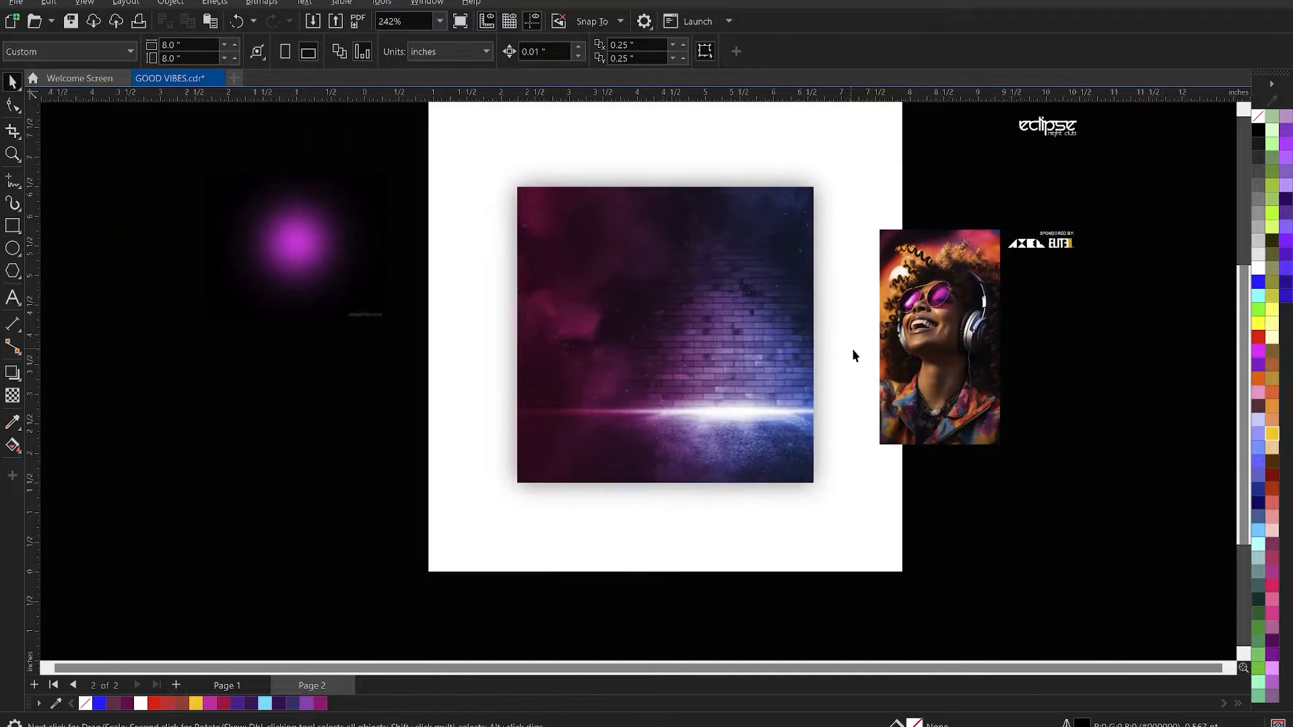
pyautogui.scroll(2, 712, 314)
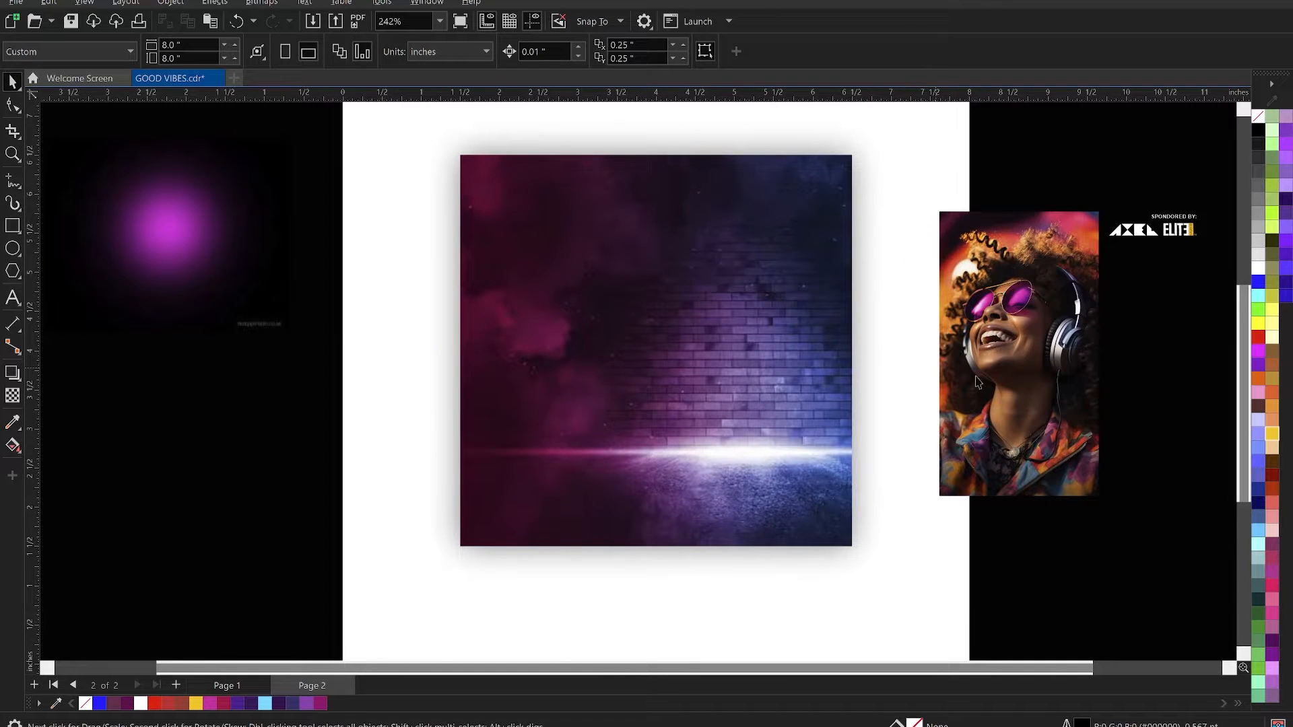
pyautogui.click(1006, 443)
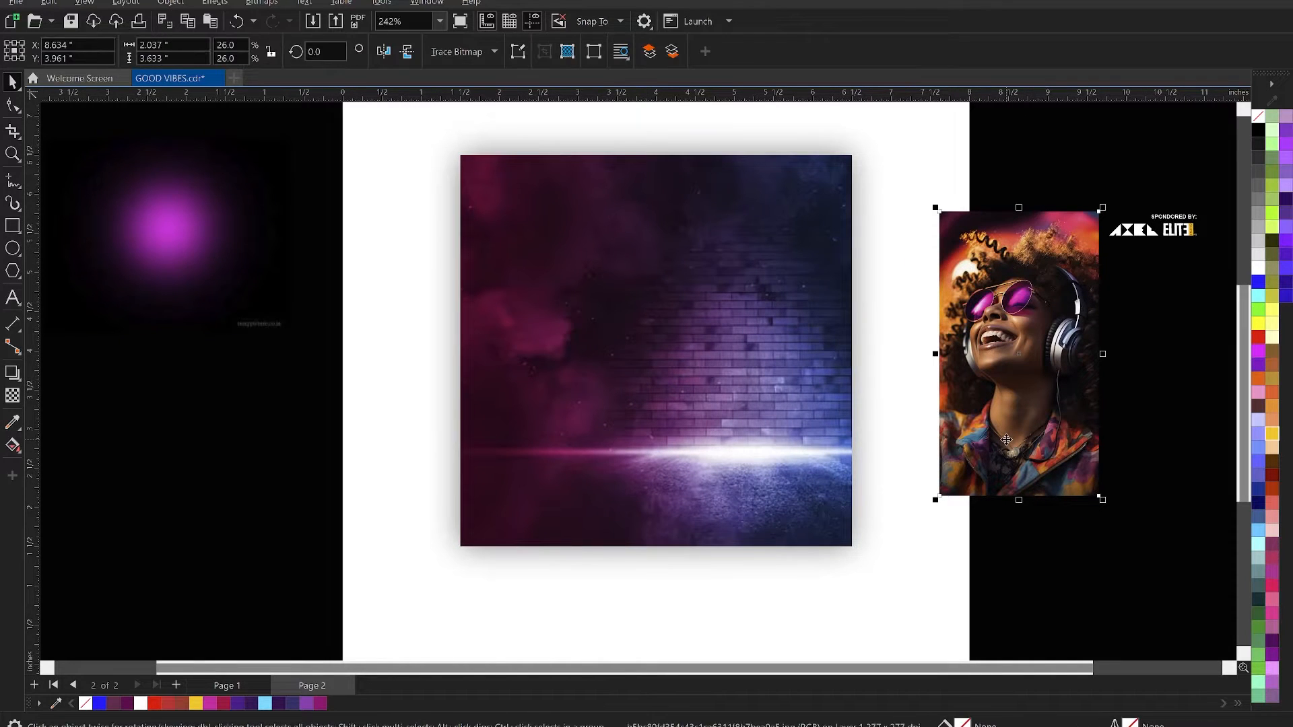
pyautogui.moveTo(1008, 417); pyautogui.dragTo(686, 352)
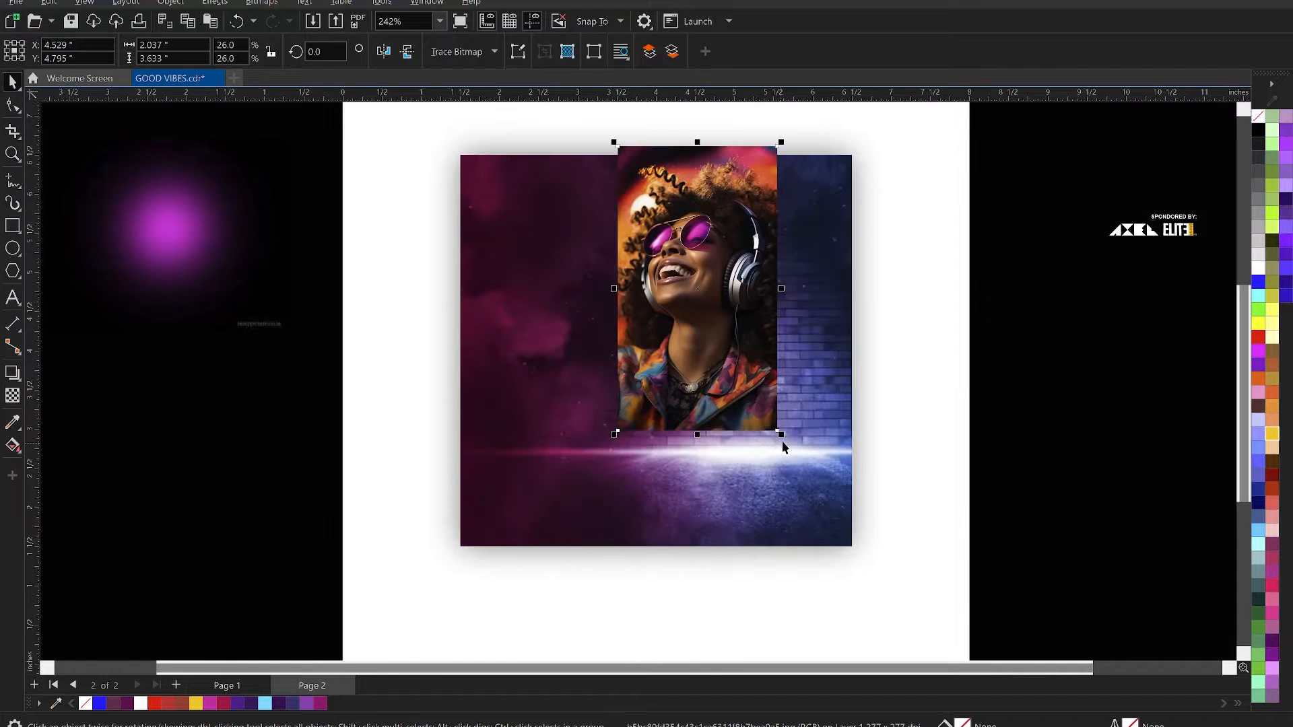
pyautogui.moveTo(784, 439); pyautogui.dragTo(920, 583)
pyautogui.moveTo(863, 143); pyautogui.dragTo(886, 110)
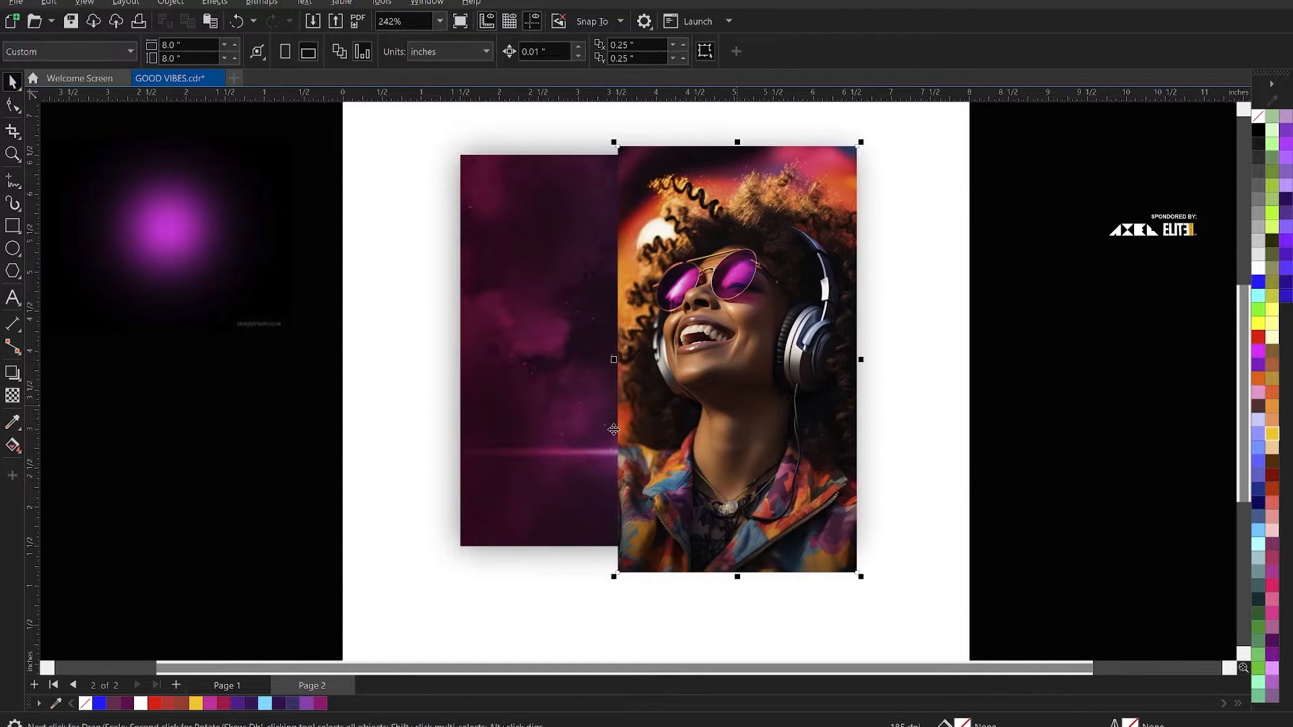
# - Apply a horizontal linear transparency to the portrait so its left edge fades into the background
pyautogui.scroll(3, 603, 404)
pyautogui.click(12, 396)
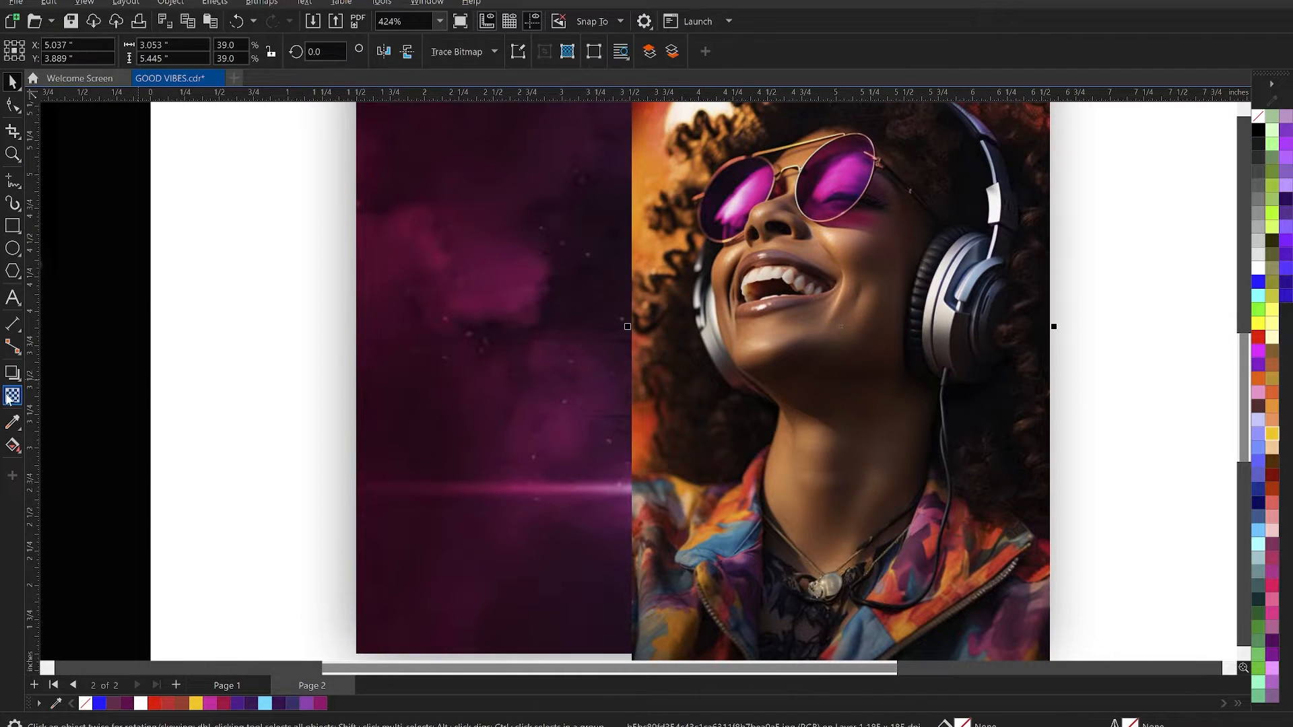
pyautogui.moveTo(704, 357); pyautogui.dragTo(628, 357)
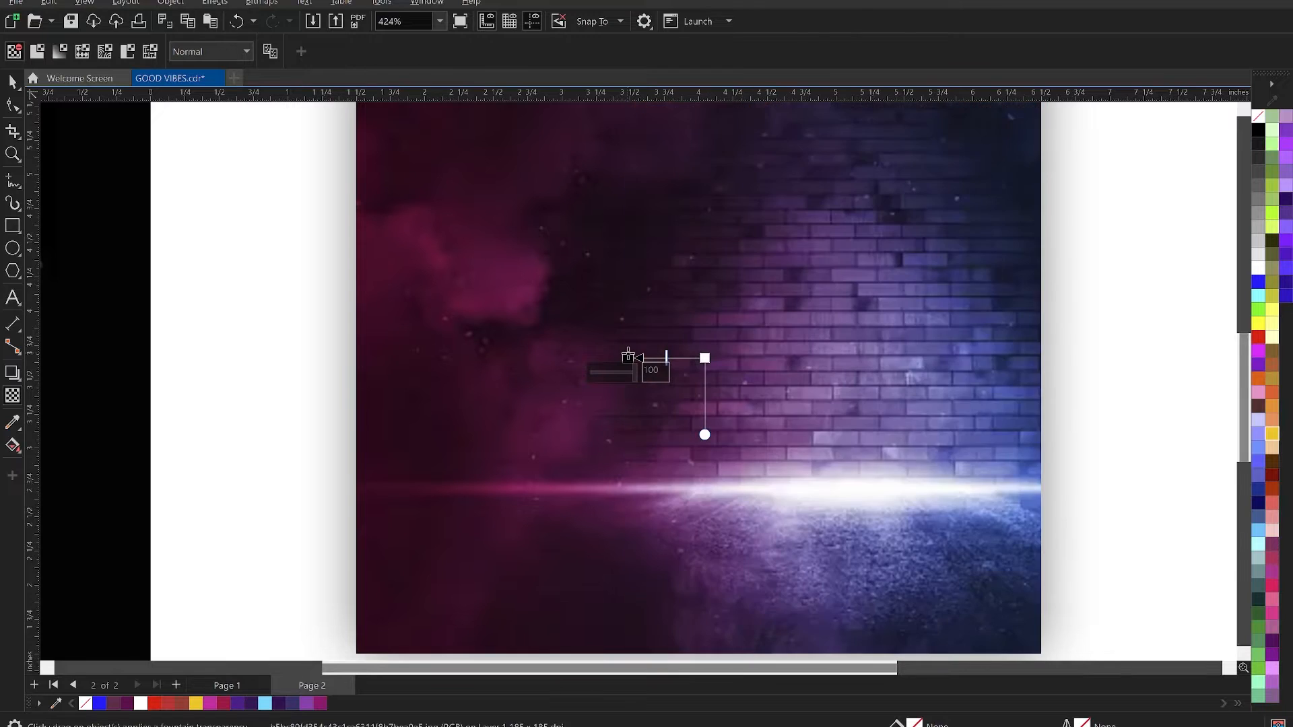
pyautogui.moveTo(704, 357); pyautogui.dragTo(756, 358)
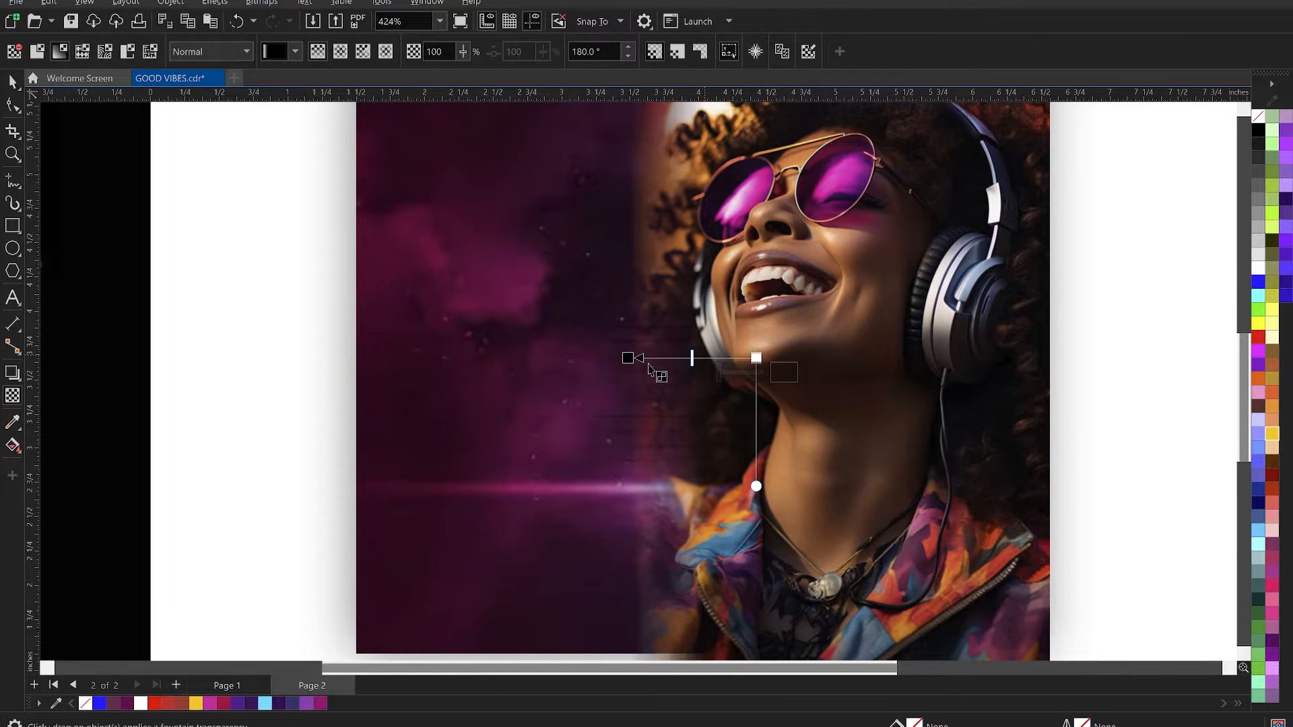
# - Refine the portrait's transparency by moving both ends of the fade further right, keeping the 180° direction
pyautogui.click(752, 358)
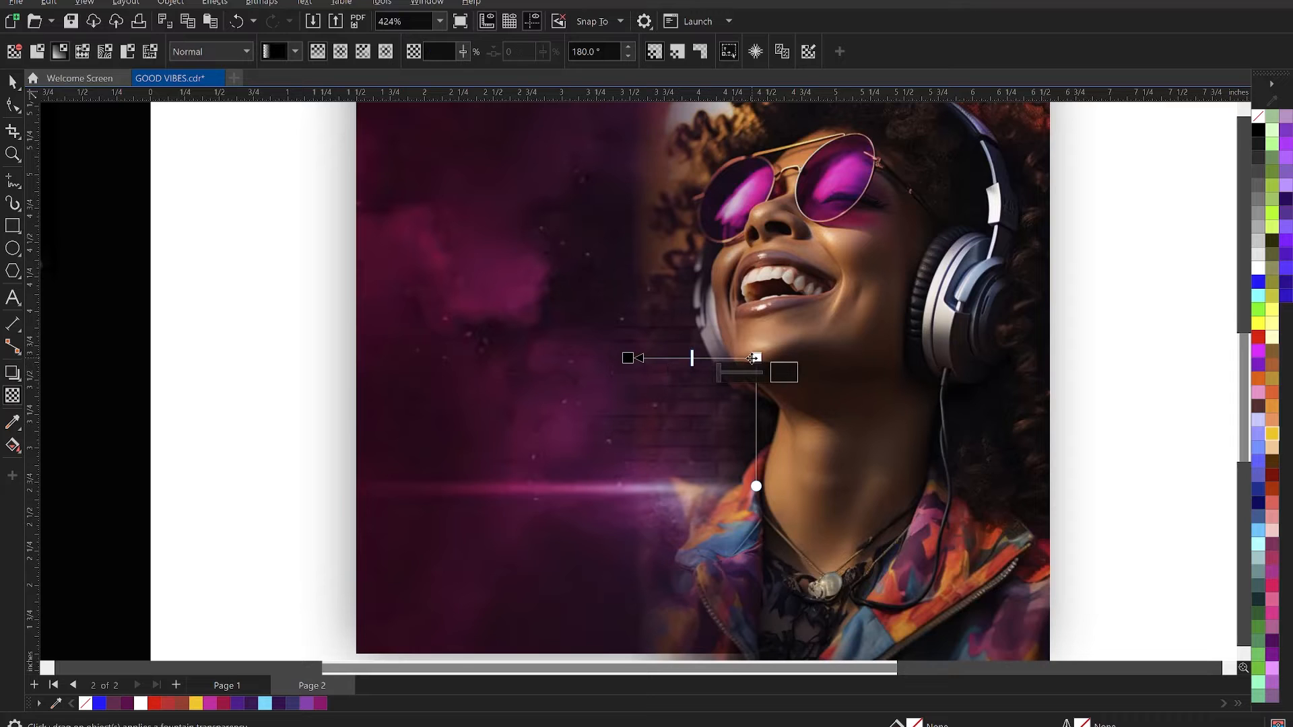
pyautogui.moveTo(752, 358); pyautogui.dragTo(777, 358)
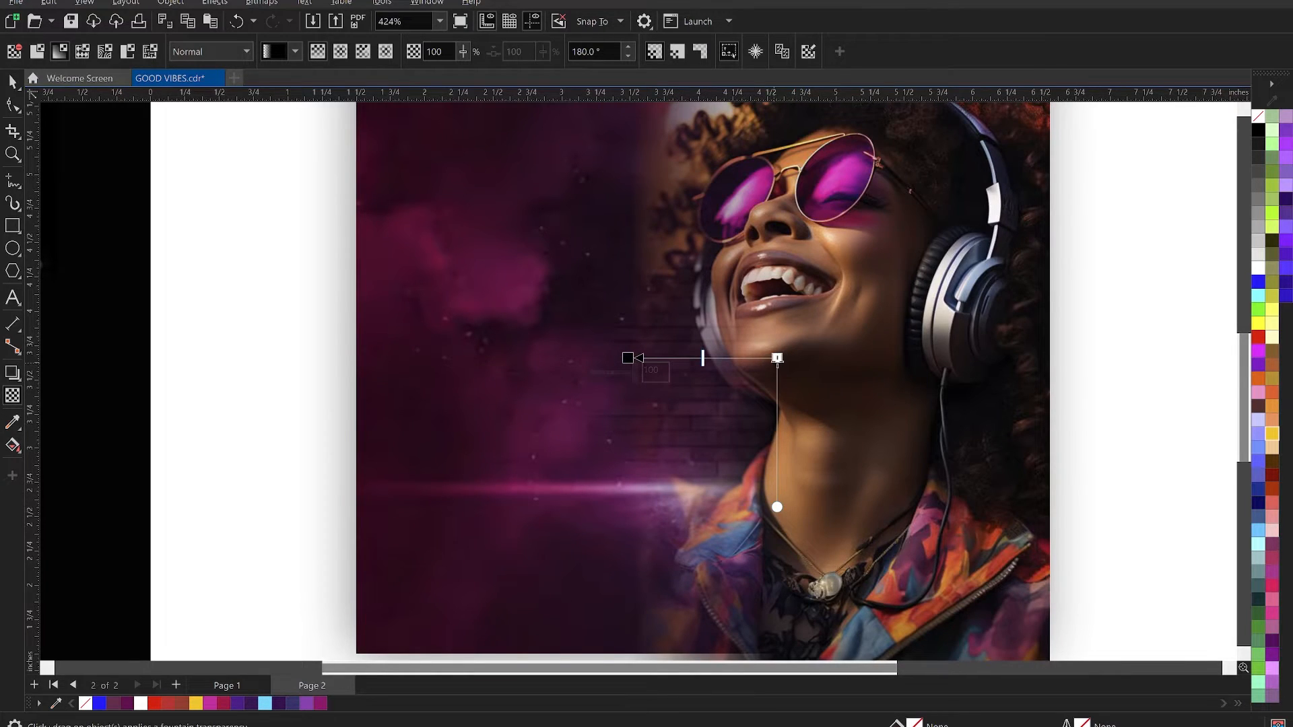
pyautogui.moveTo(778, 358); pyautogui.dragTo(798, 358)
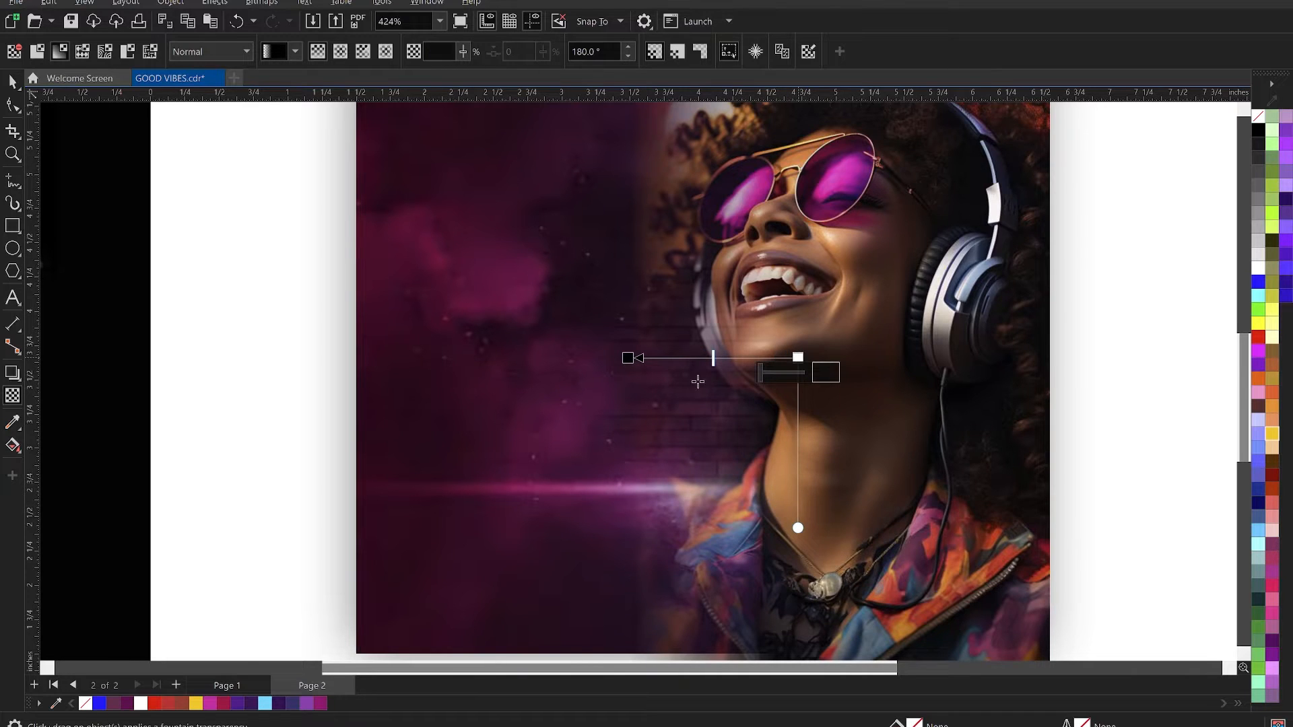
pyautogui.moveTo(628, 358); pyautogui.dragTo(643, 357)
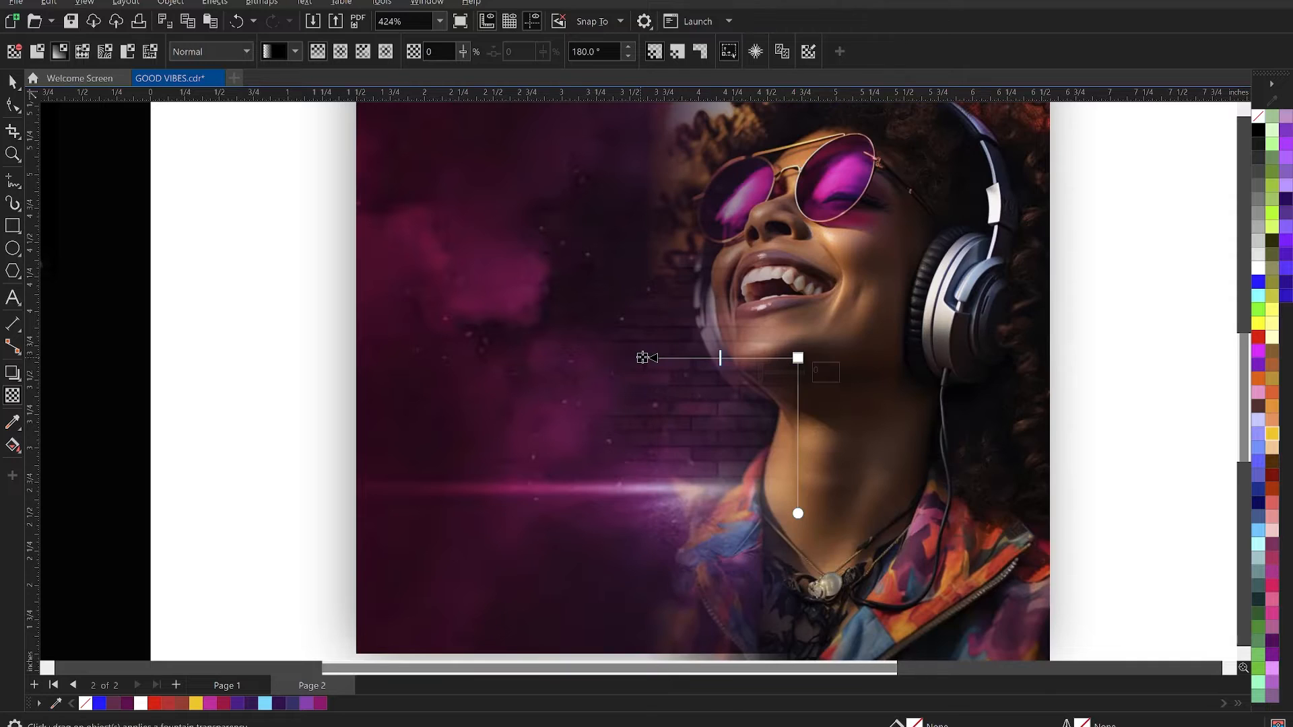
pyautogui.moveTo(640, 358); pyautogui.dragTo(651, 357)
pyautogui.click(798, 358)
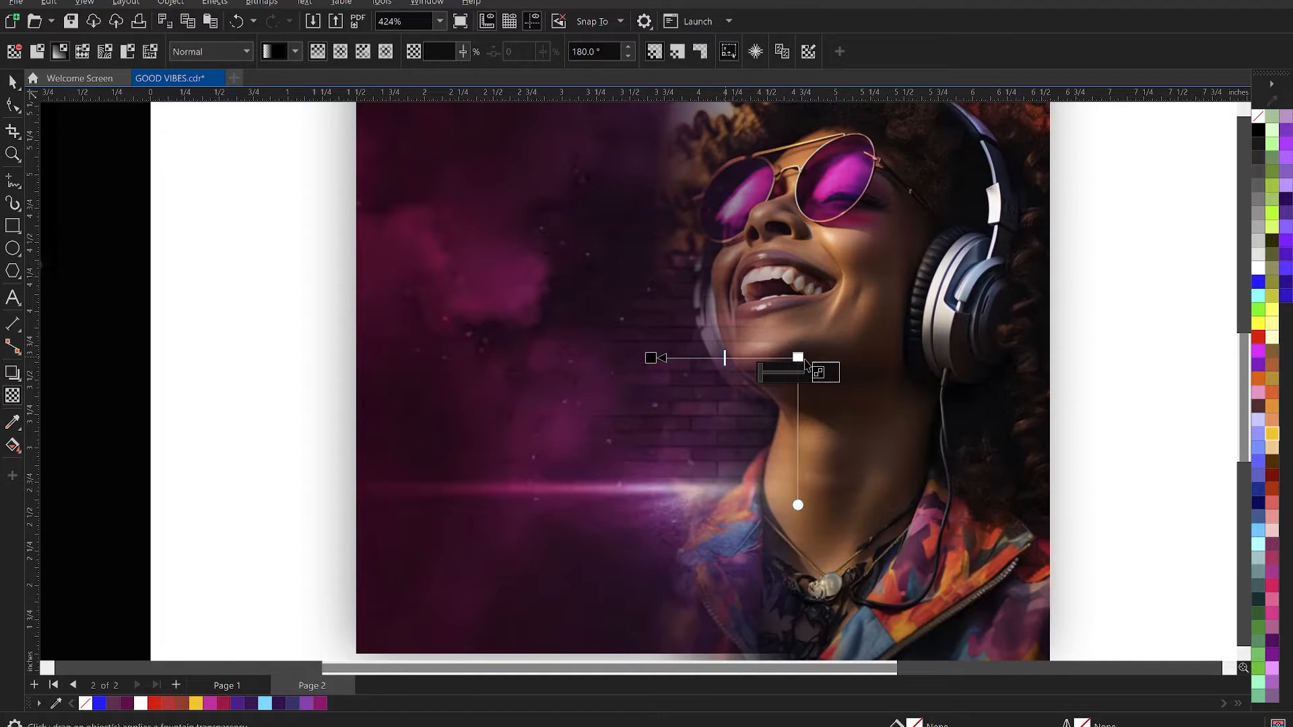
pyautogui.moveTo(798, 357); pyautogui.dragTo(808, 357)
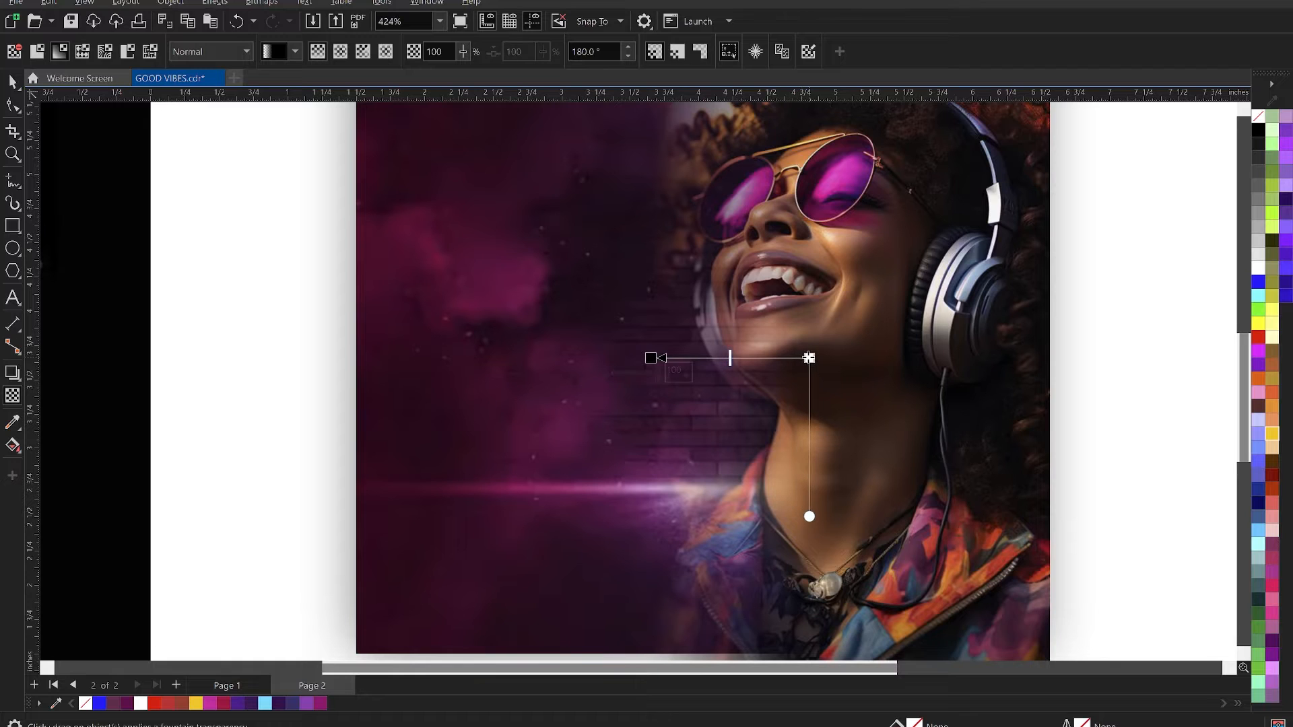
pyautogui.press('space')
# - PowerClip the faded portrait inside the 5-inch square
pyautogui.scroll(-3, 789, 343)
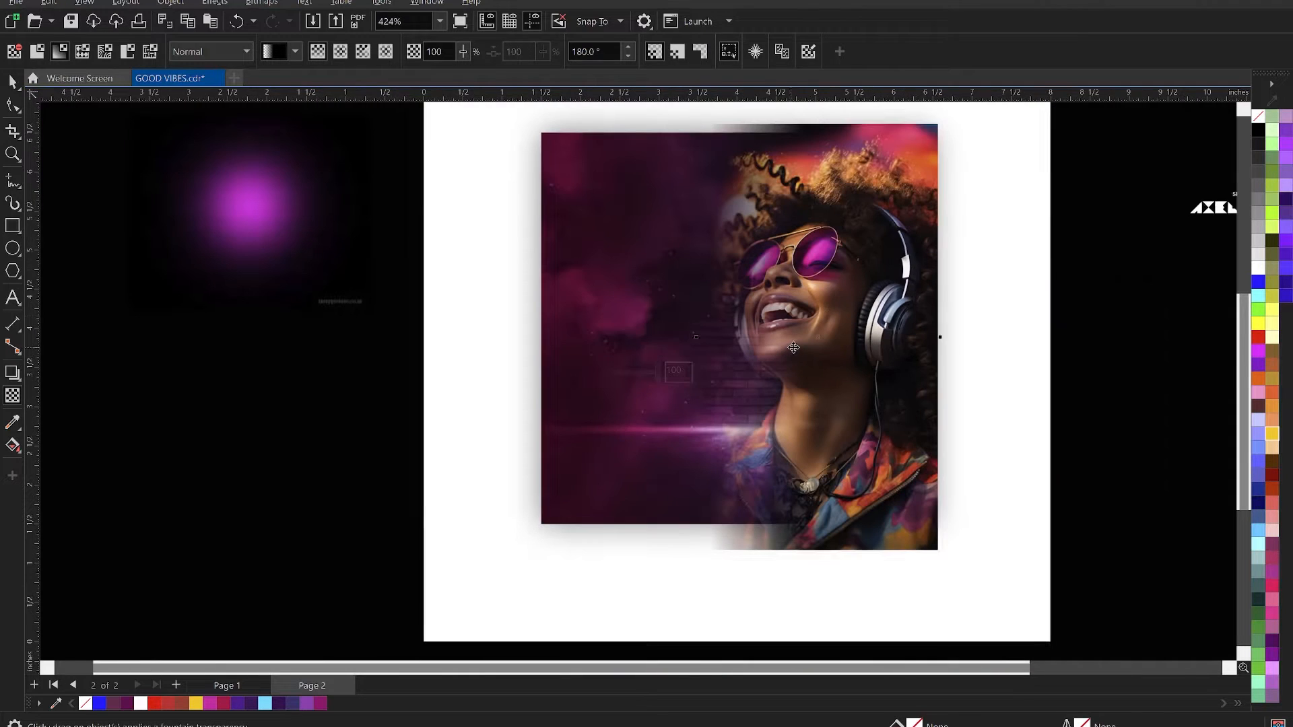
pyautogui.rightClick(807, 250)
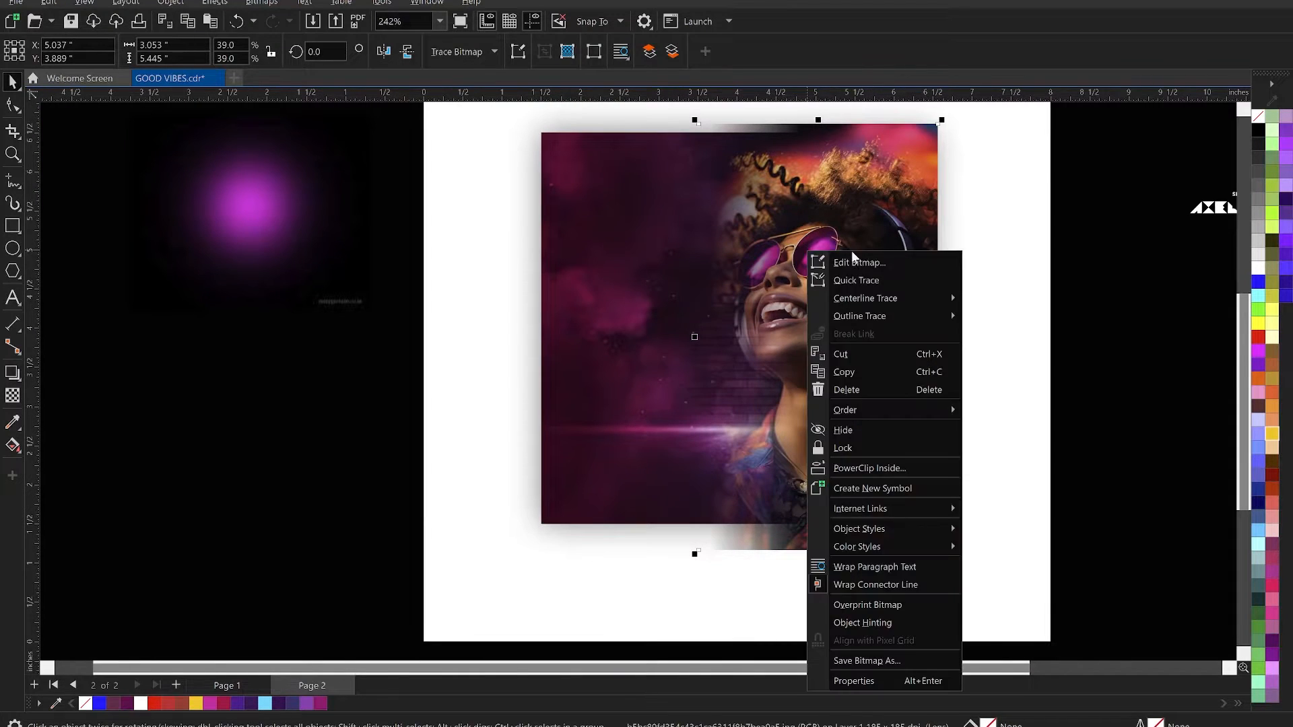
pyautogui.click(890, 469)
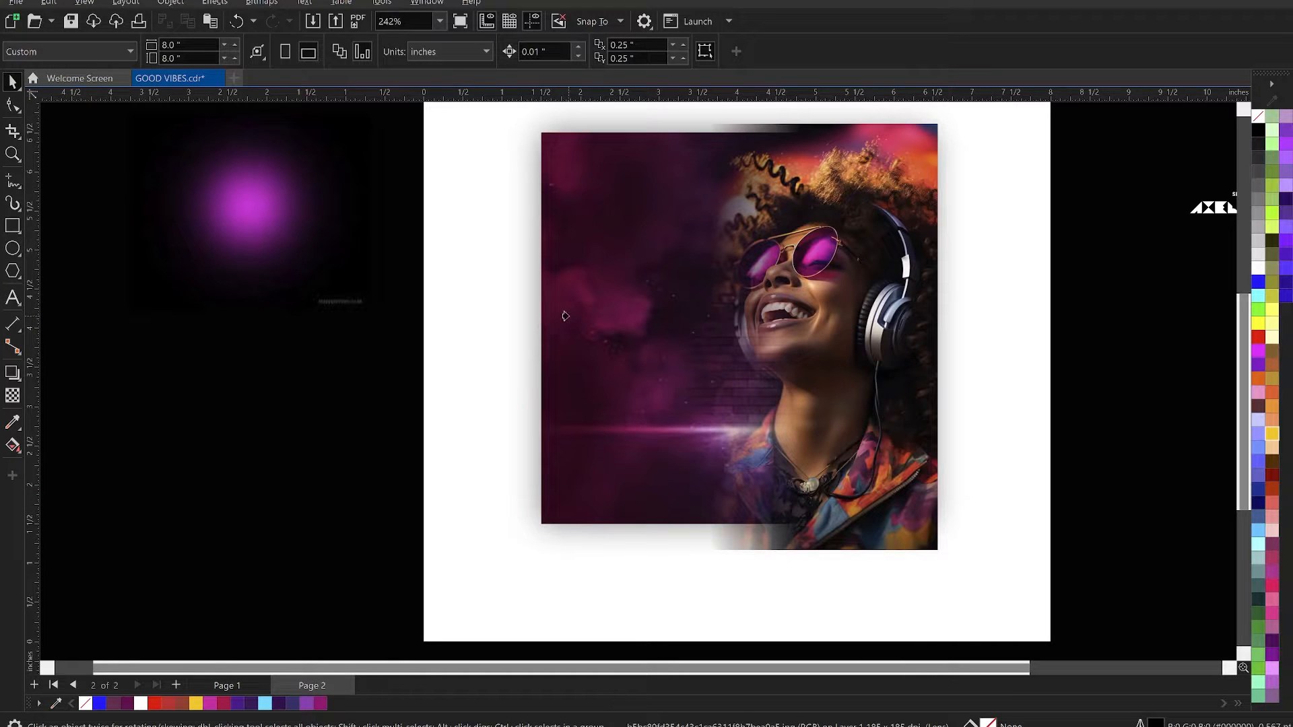
pyautogui.click(565, 316)
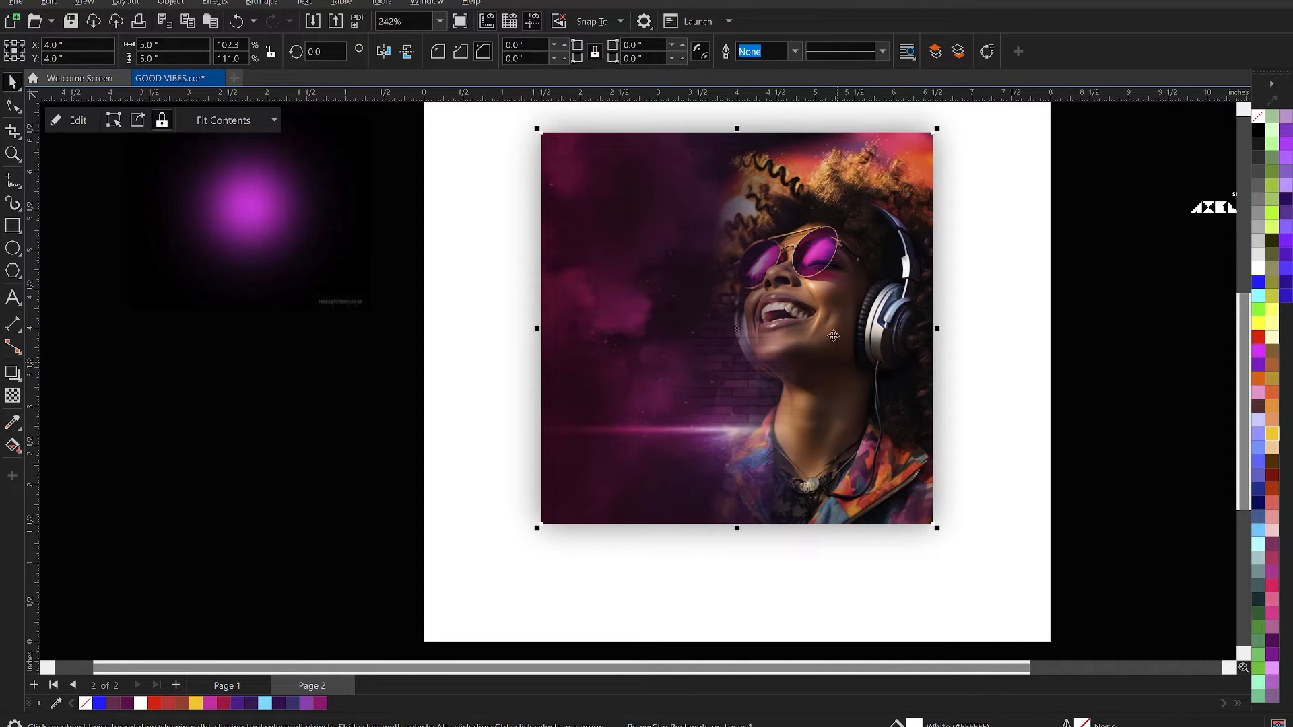
# - Enlarge the clipped portrait proportionally to about 3.84 by 6.85 inches and shift it so the face dominates the square's right side
pyautogui.keyDown('ctrl'); pyautogui.click(848, 333); pyautogui.keyUp('ctrl')
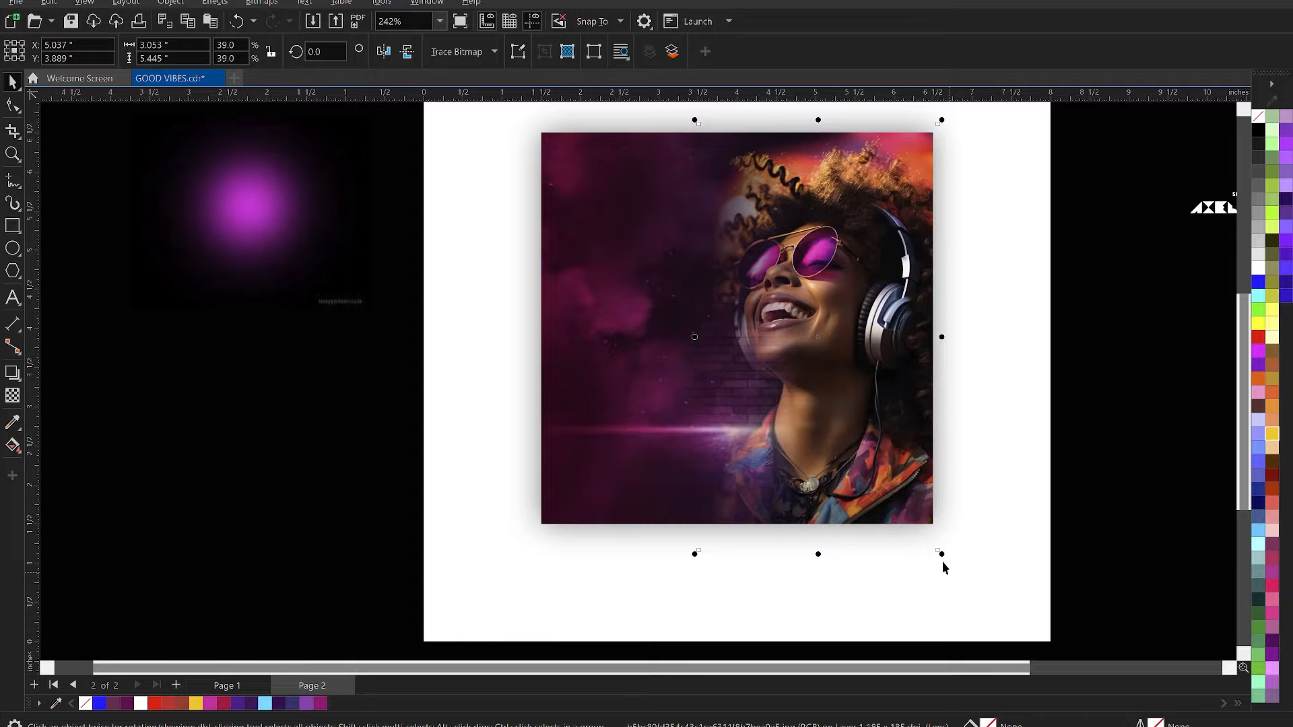
pyautogui.moveTo(942, 562); pyautogui.dragTo(1005, 610)
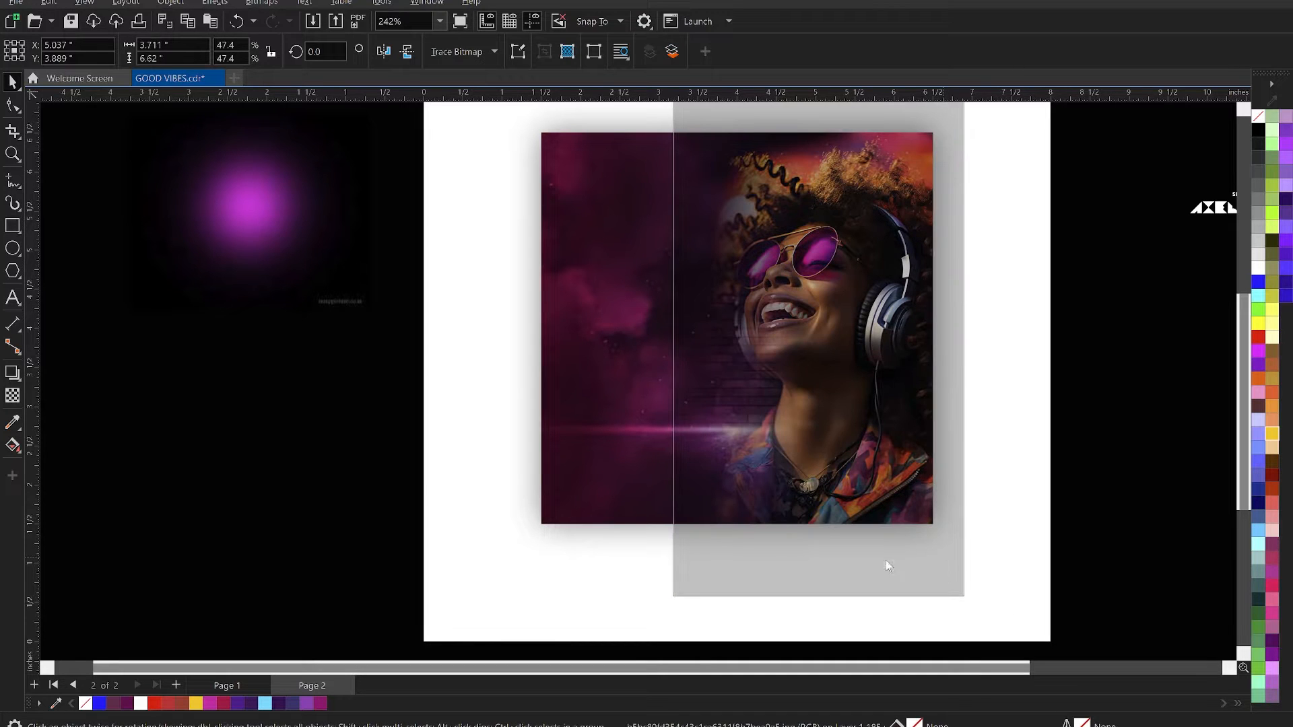
pyautogui.moveTo(851, 250)
pyautogui.mouseDown()
pyautogui.moveTo(859, 264)
pyautogui.moveTo(852, 251)
pyautogui.mouseUp()
pyautogui.scroll(-1, 873, 218)
pyautogui.moveTo(948, 529); pyautogui.dragTo(951, 535)
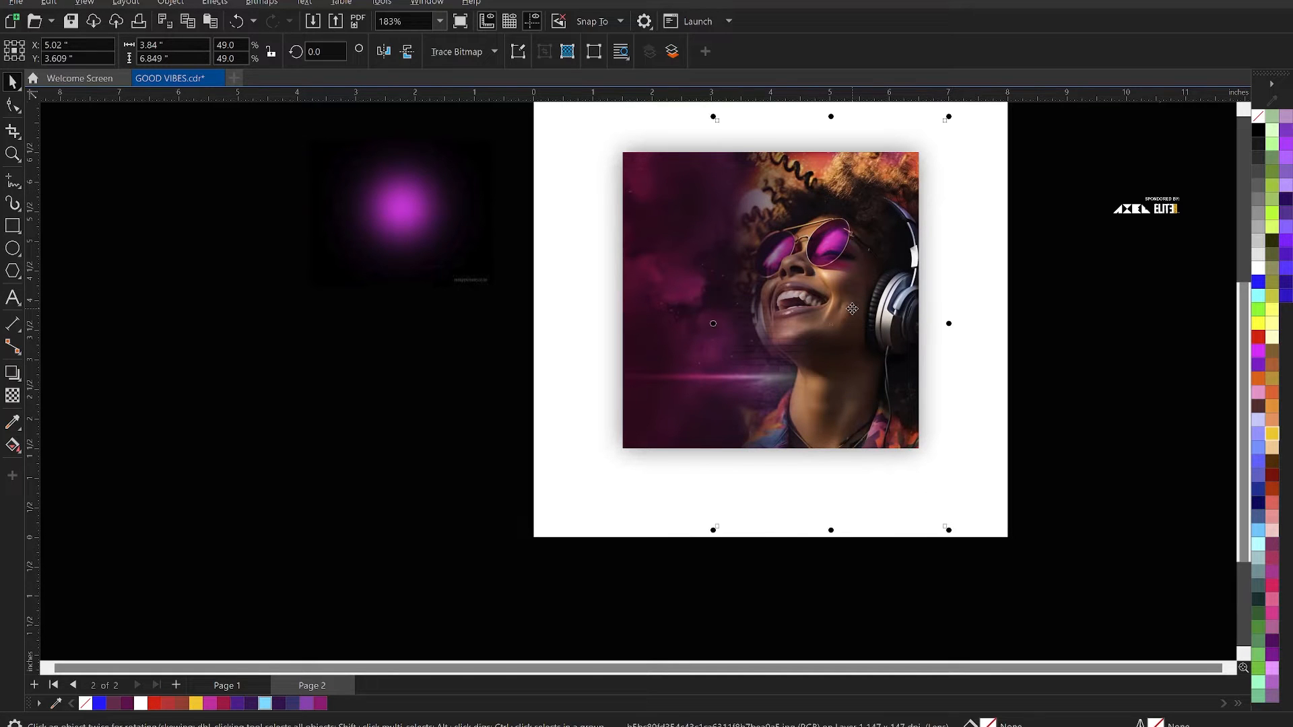
pyautogui.moveTo(851, 308); pyautogui.dragTo(851, 305)
# - Examine how the enlarged portrait fits and blends with the background inside the square
pyautogui.scroll(1, 789, 305)
pyautogui.press('z')
pyautogui.moveTo(584, 109); pyautogui.dragTo(949, 485)
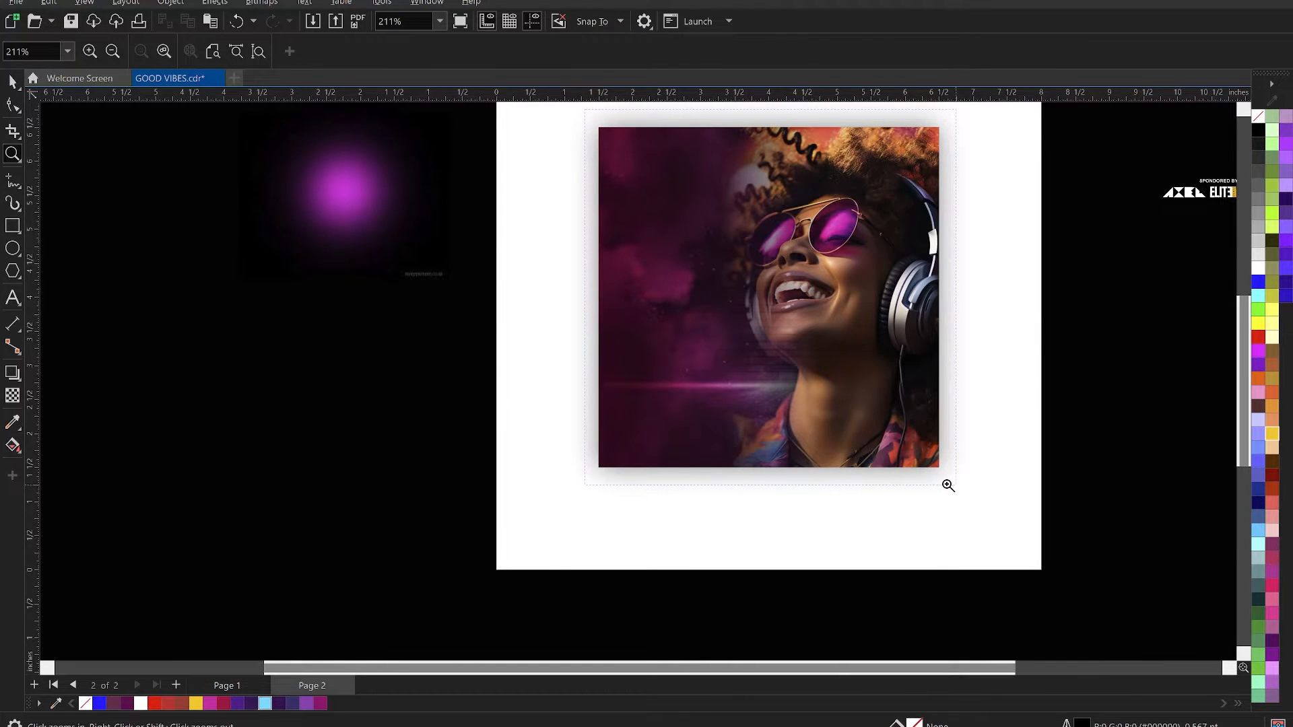
pyautogui.press('space')
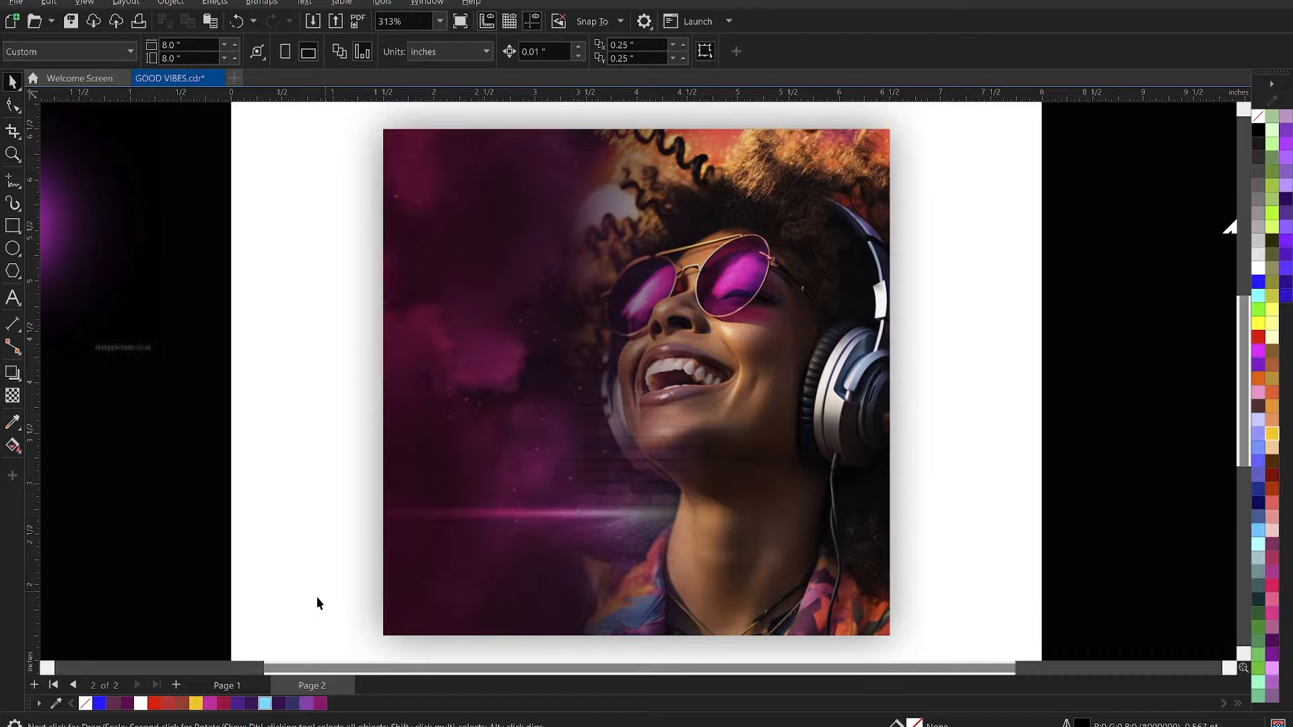
pyautogui.click(764, 345)
pyautogui.press('Escape')
pyautogui.scroll(-2, 789, 317)
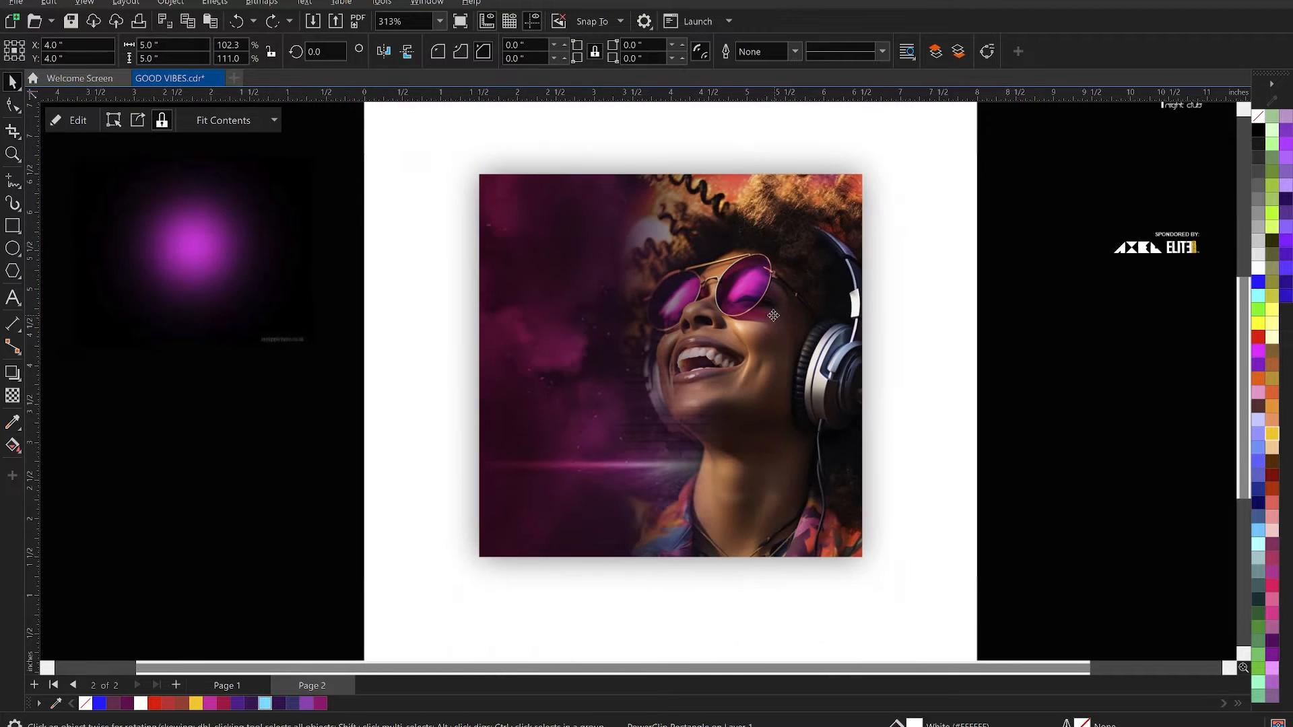
pyautogui.scroll(1, 597, 292)
pyautogui.click(597, 293)
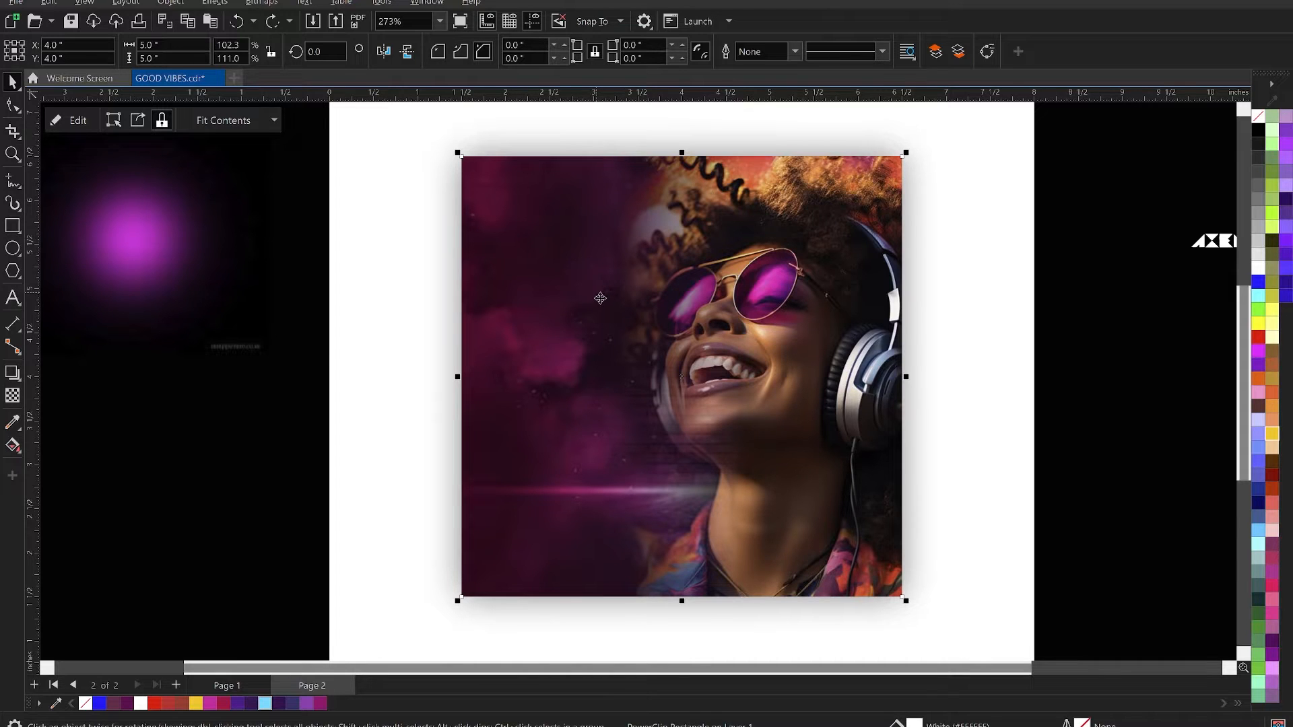
pyautogui.scroll(3, 680, 330)
pyautogui.scroll(-2, 521, 282)
pyautogui.scroll(1, 630, 394)
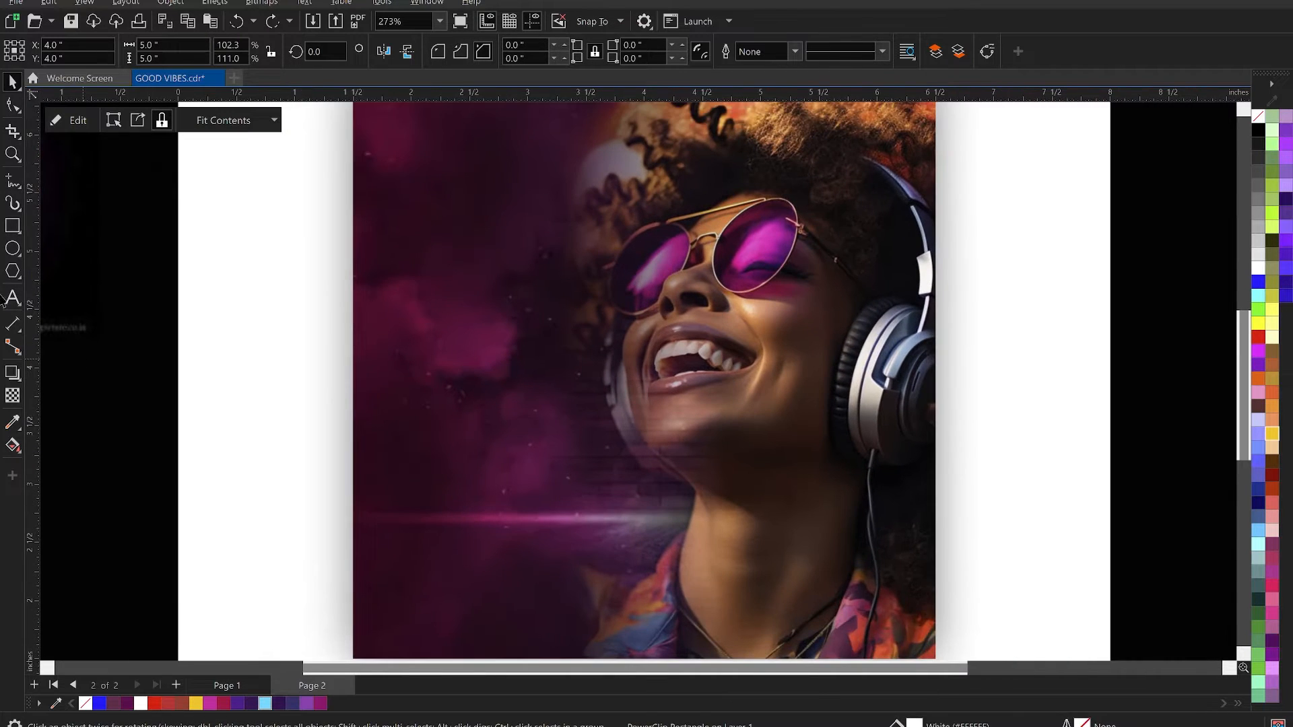
pyautogui.scroll(-1, 669, 418)
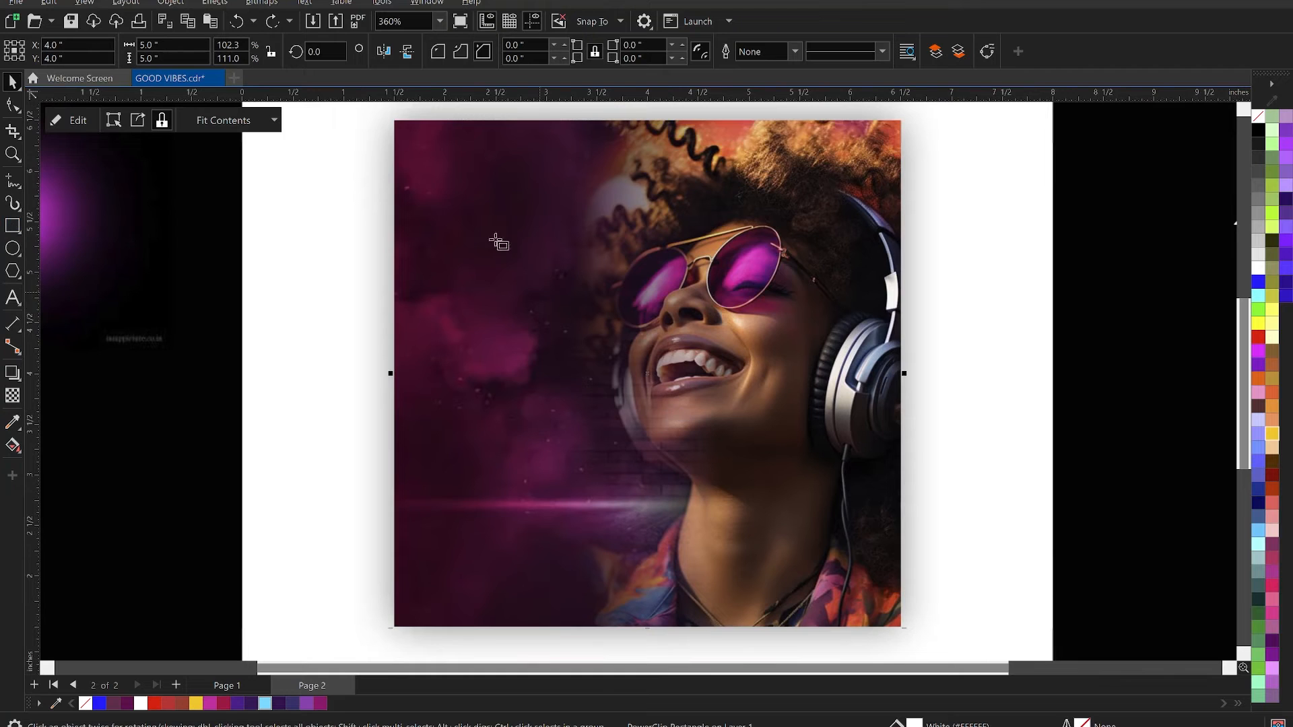
# - Draw a rectangle over the artwork, set it to 5 by 5 inches and centre it on the page
pyautogui.press('F6')
pyautogui.moveTo(400, 168); pyautogui.dragTo(818, 492)
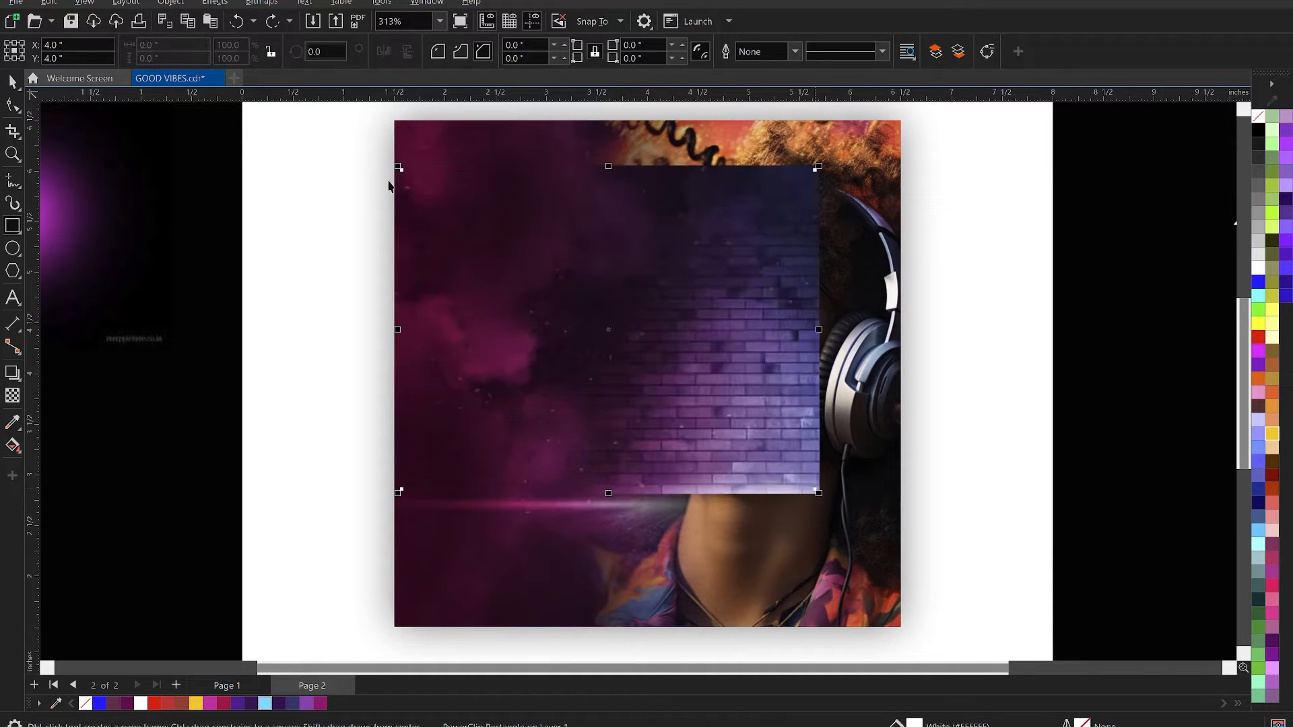
pyautogui.press('space')
pyautogui.click(157, 45)
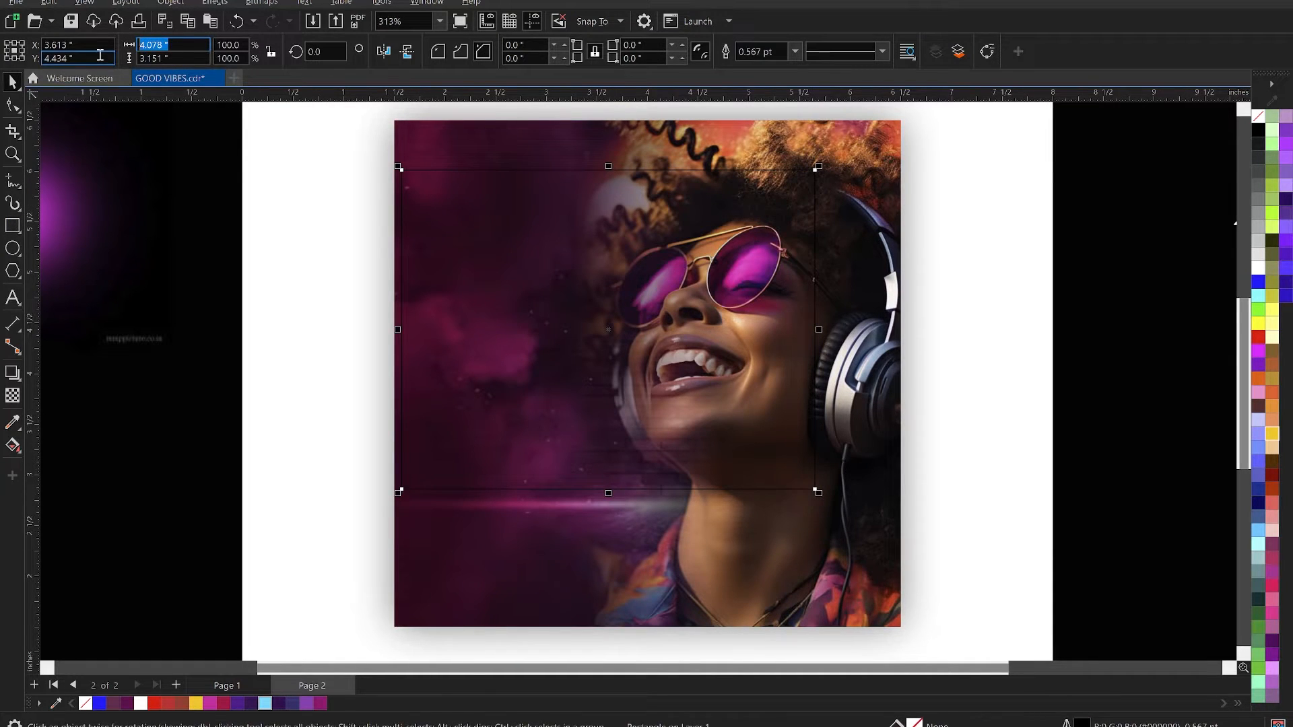
pyautogui.press('Tab')
pyautogui.write('5')
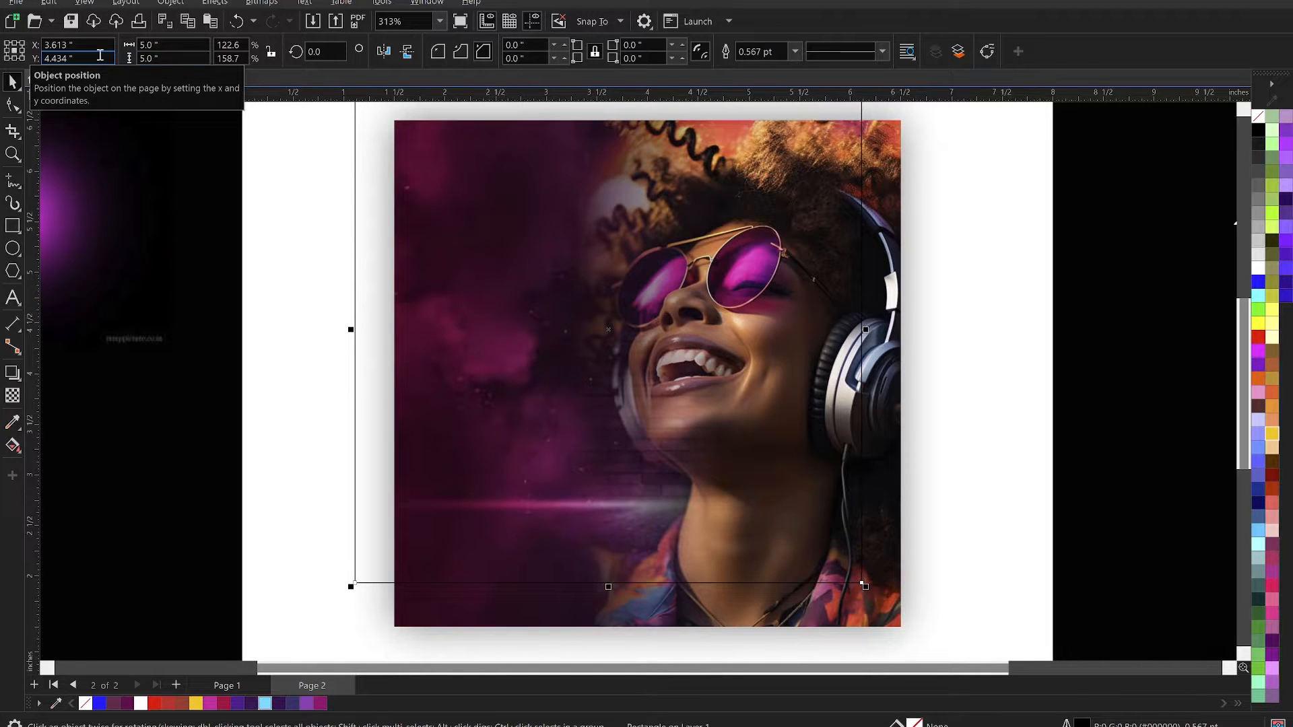
pyautogui.press('p')
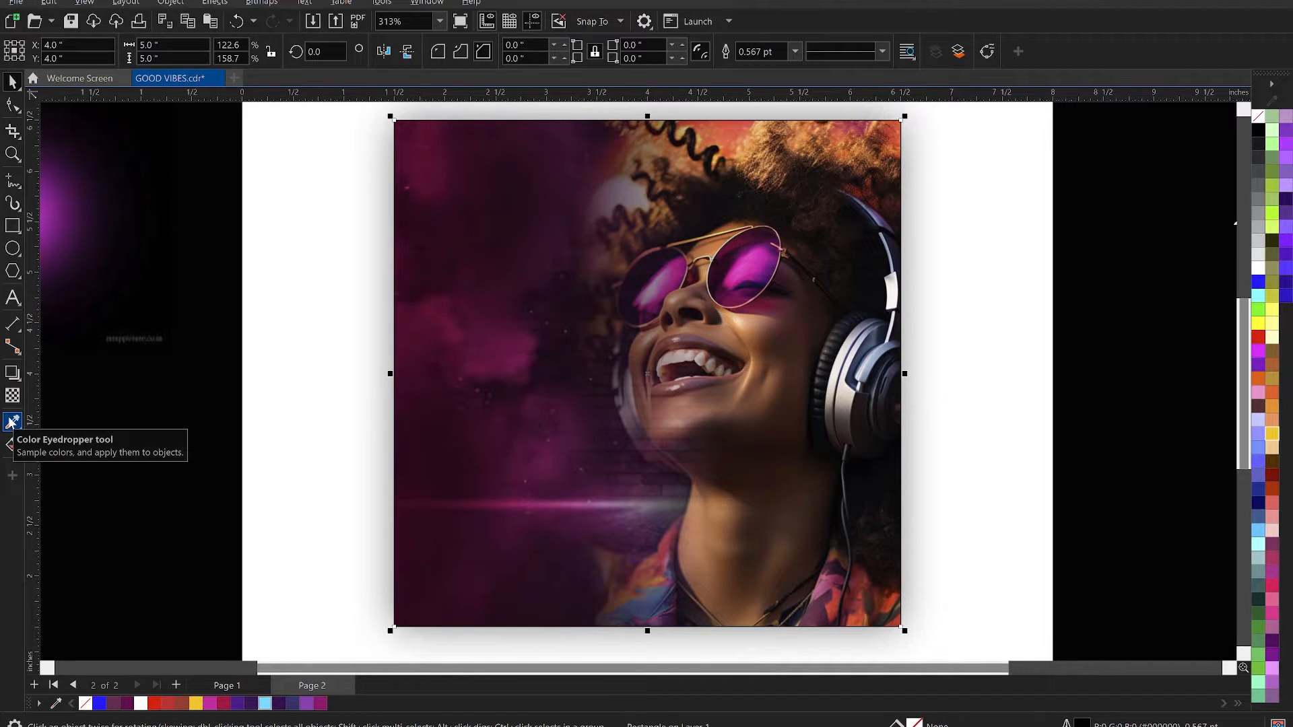
# - Fill the new square with the dark magenta #6B1248 sampled from the background and remove its outline
pyautogui.click(10, 422)
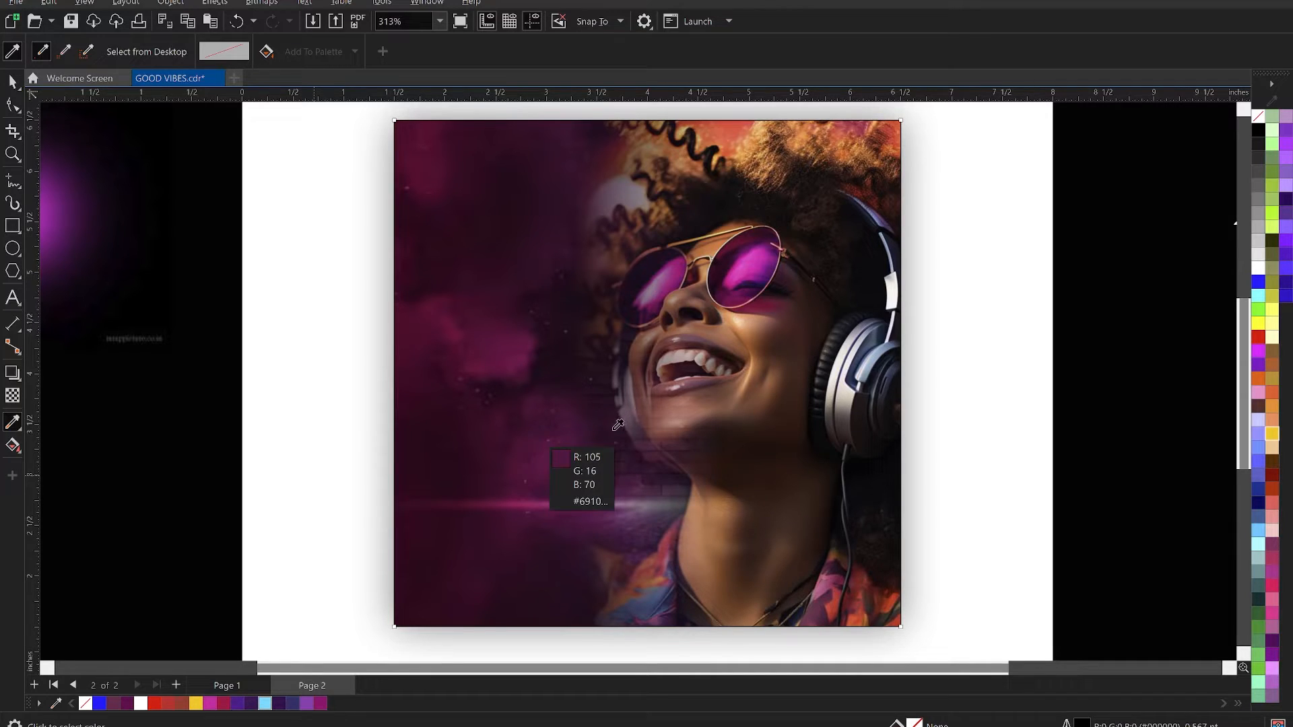
pyautogui.click(558, 408)
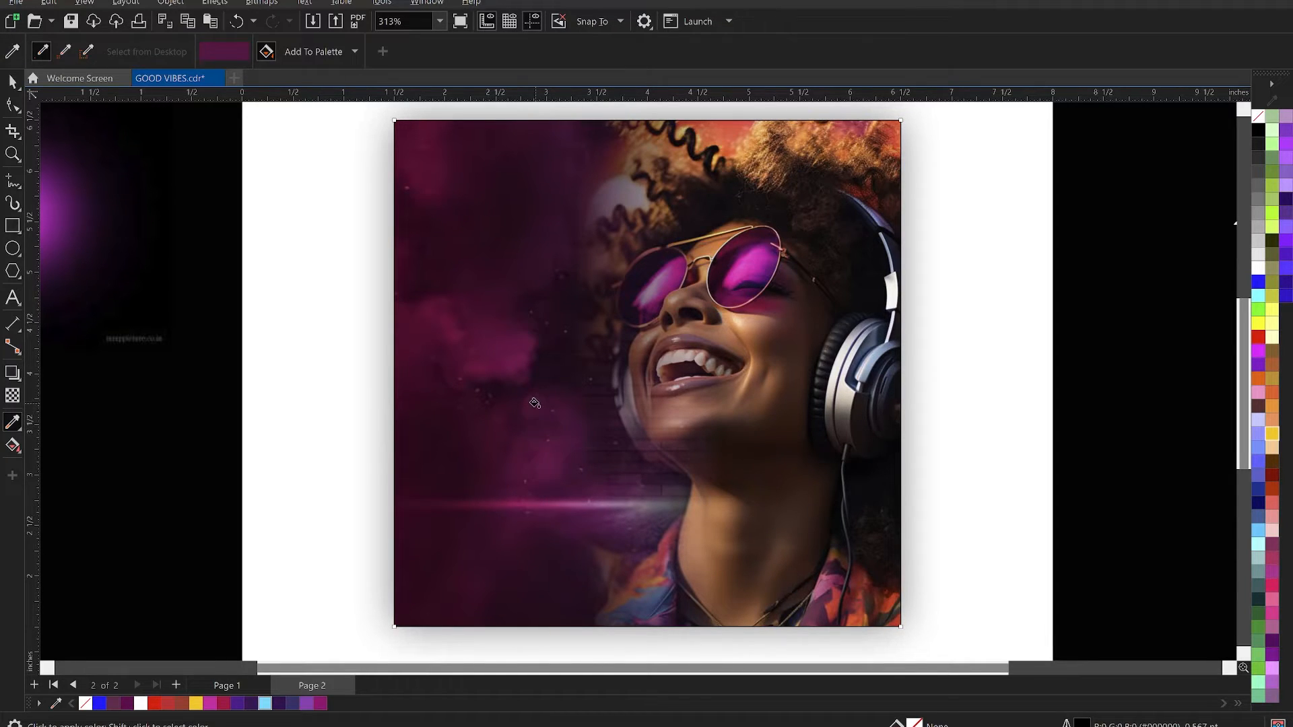
pyautogui.click(537, 399)
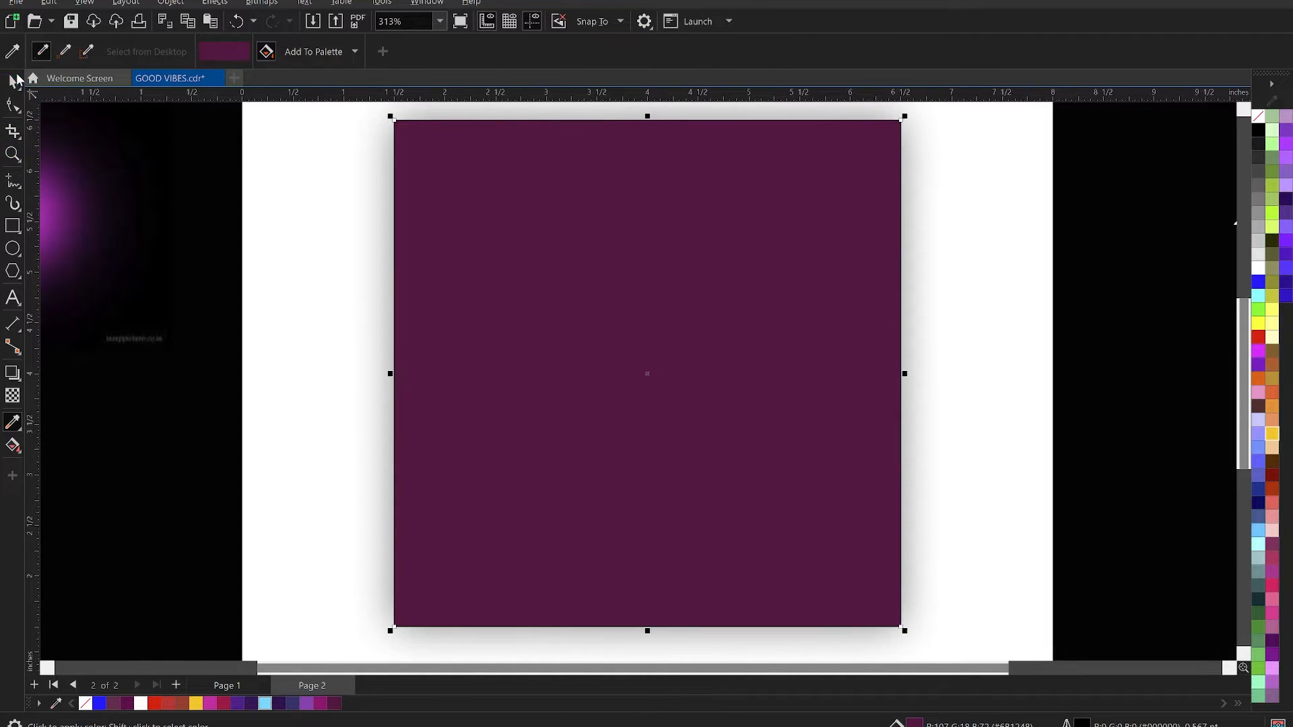
pyautogui.click(13, 81)
pyautogui.rightClick(85, 703)
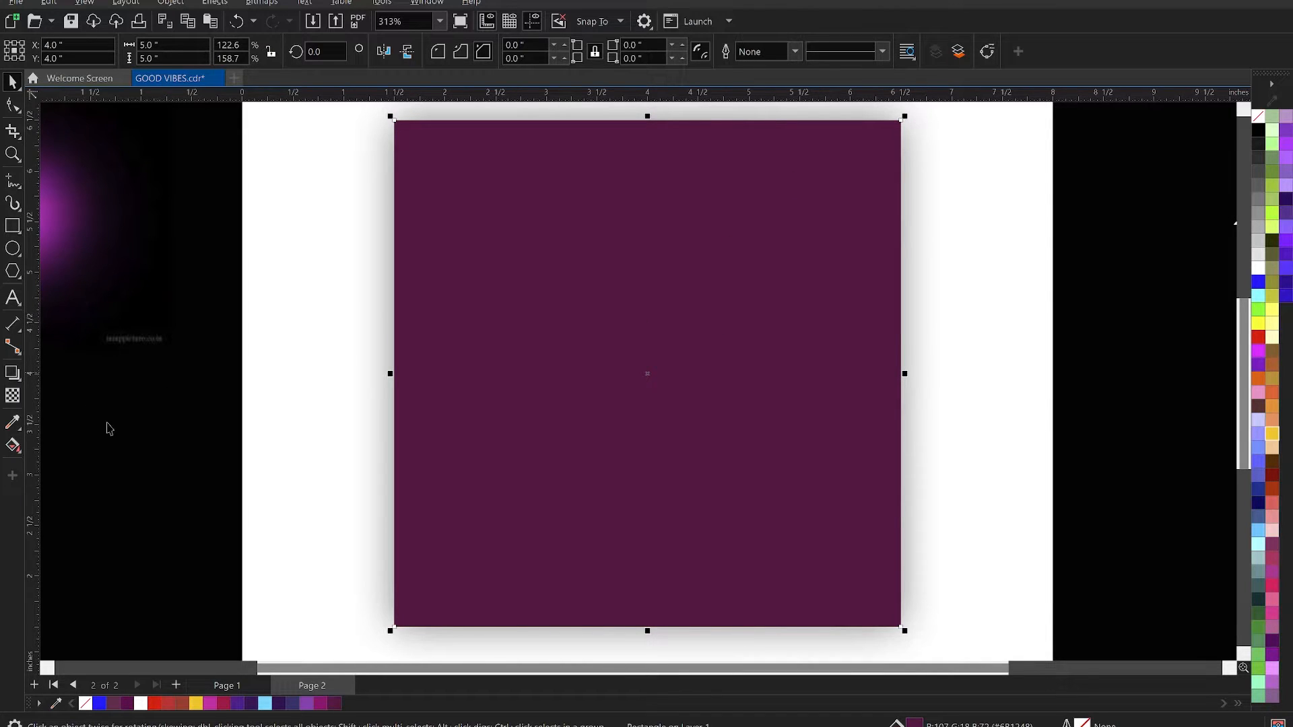
# - Apply a linear transparency fading the magenta square horizontally from its centre to the headphones, with the Overlay merge mode
pyautogui.click(14, 396)
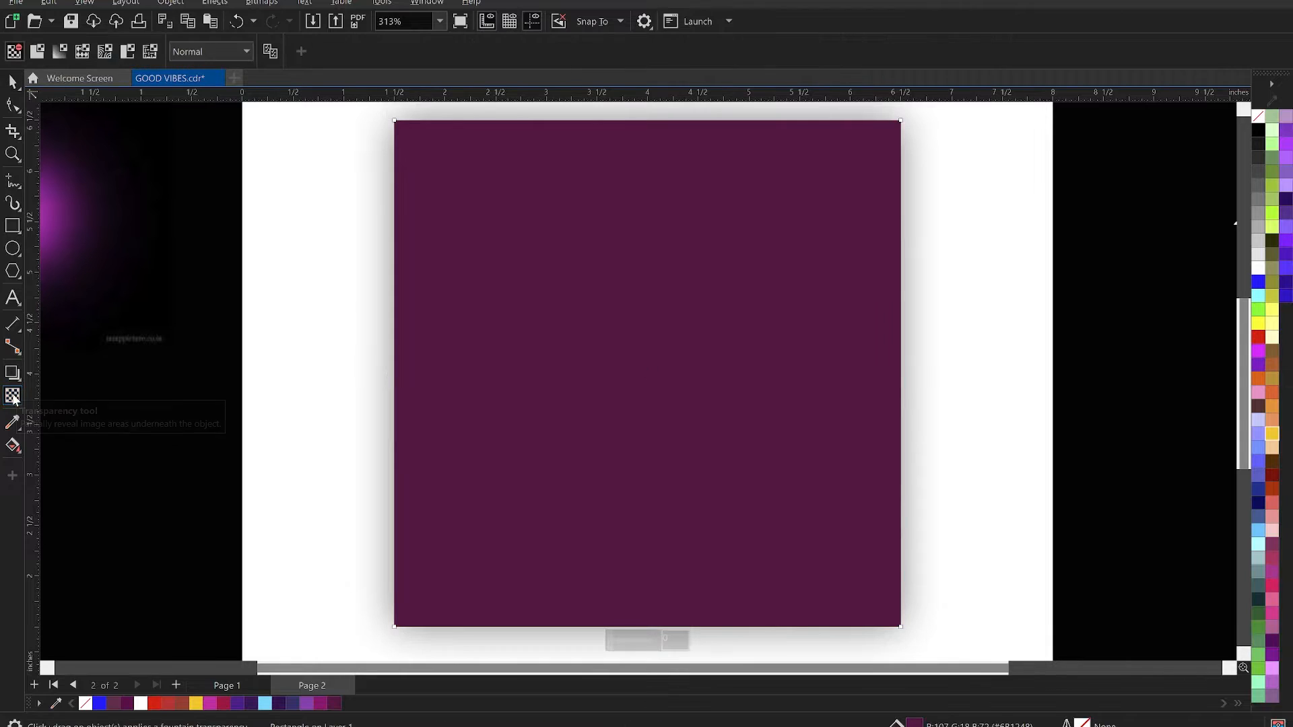
pyautogui.moveTo(663, 368); pyautogui.dragTo(841, 369)
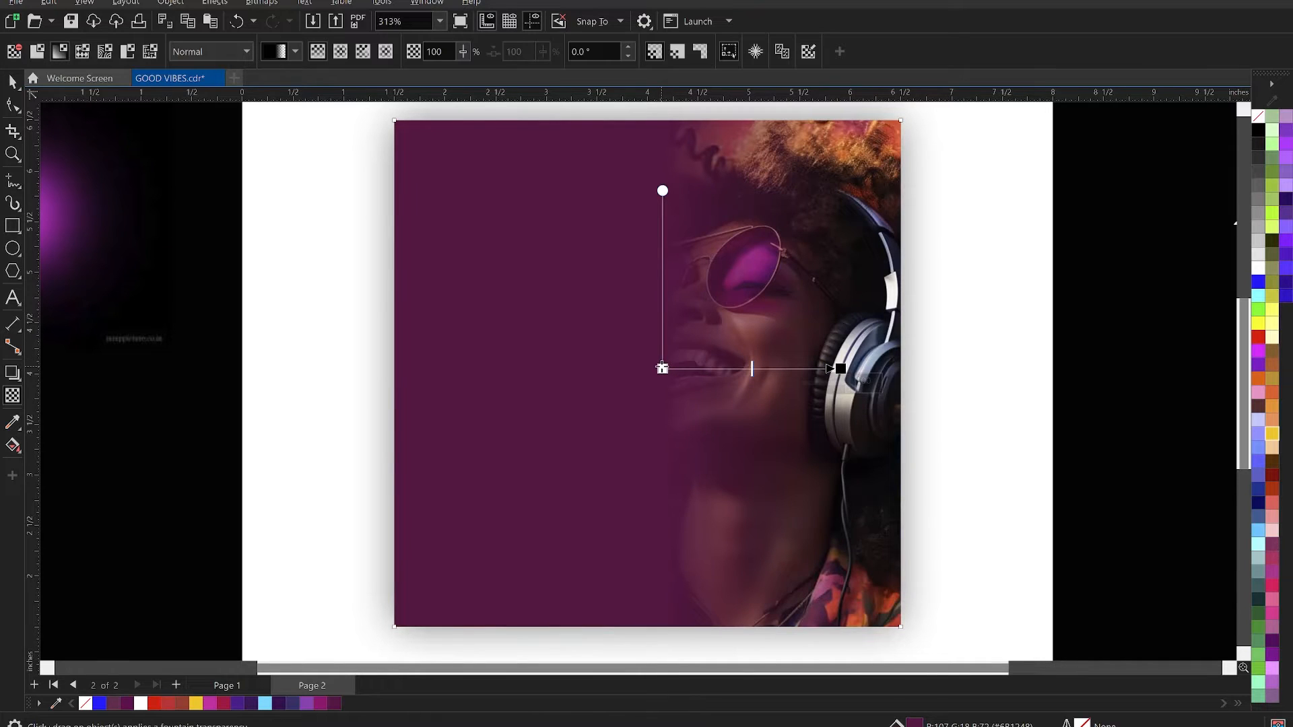
pyautogui.moveTo(660, 369); pyautogui.dragTo(651, 368)
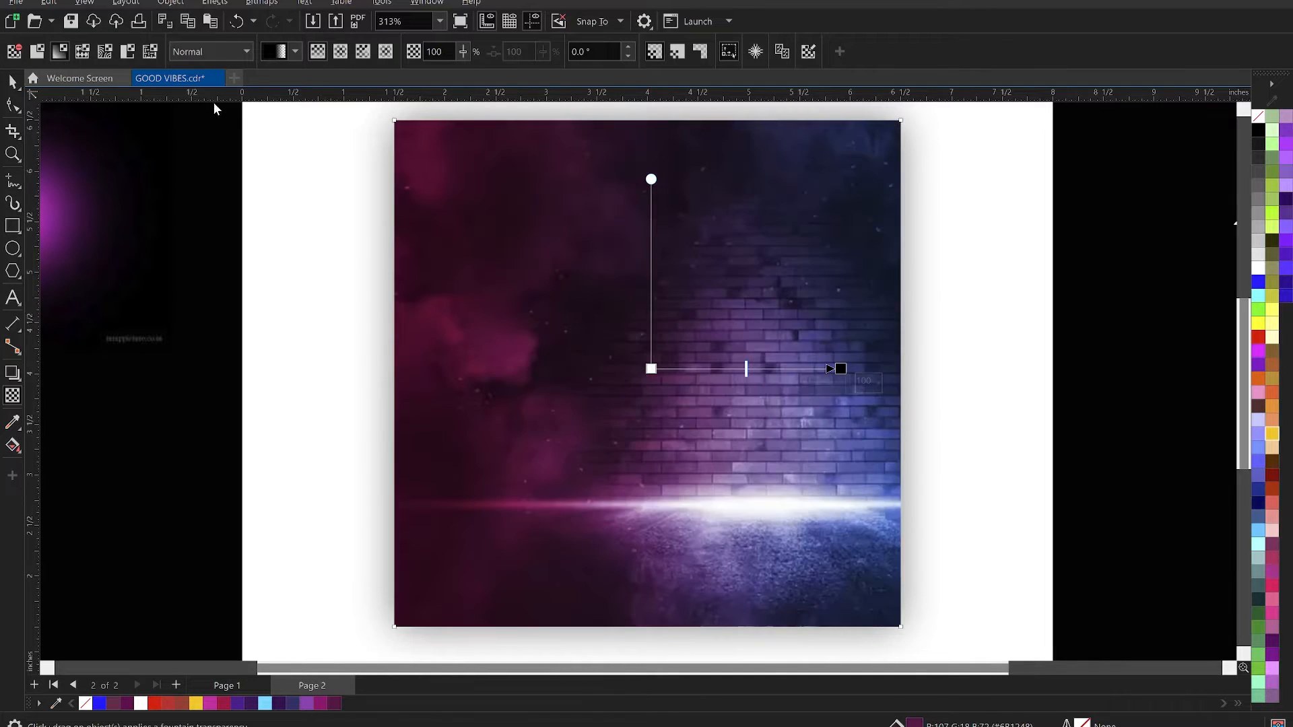
pyautogui.click(212, 52)
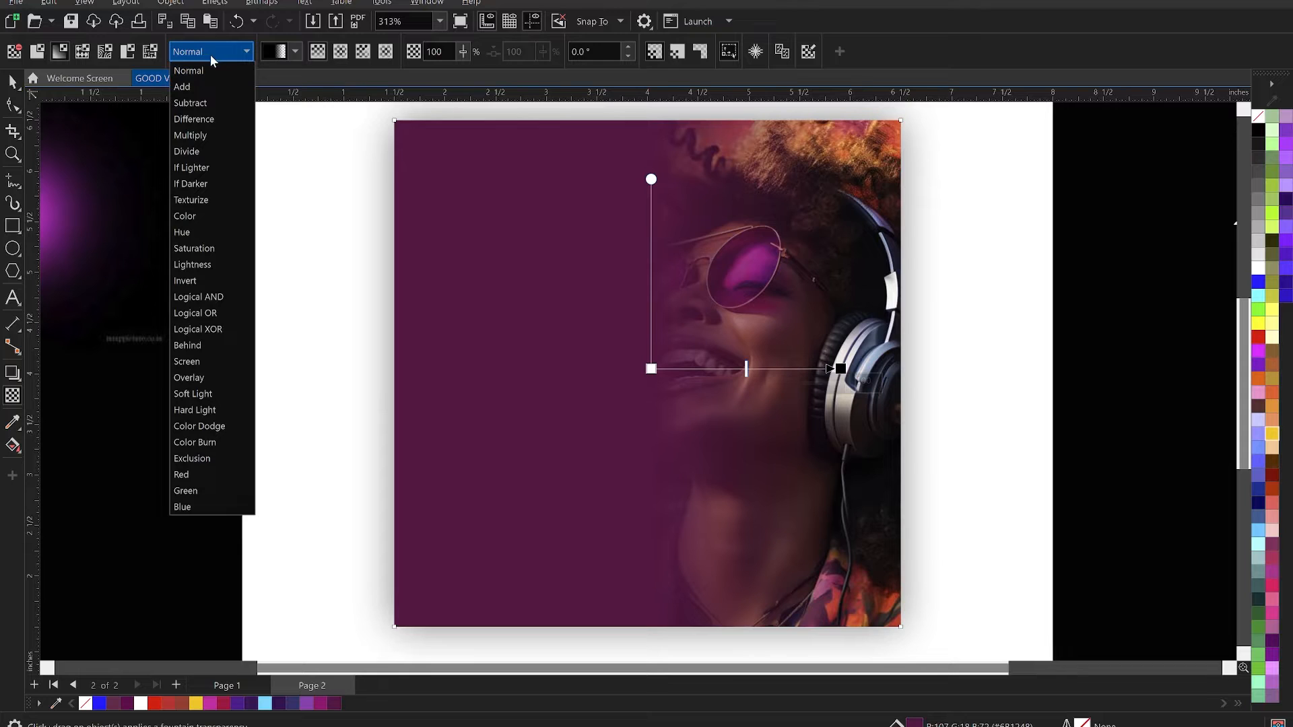
pyautogui.click(217, 383)
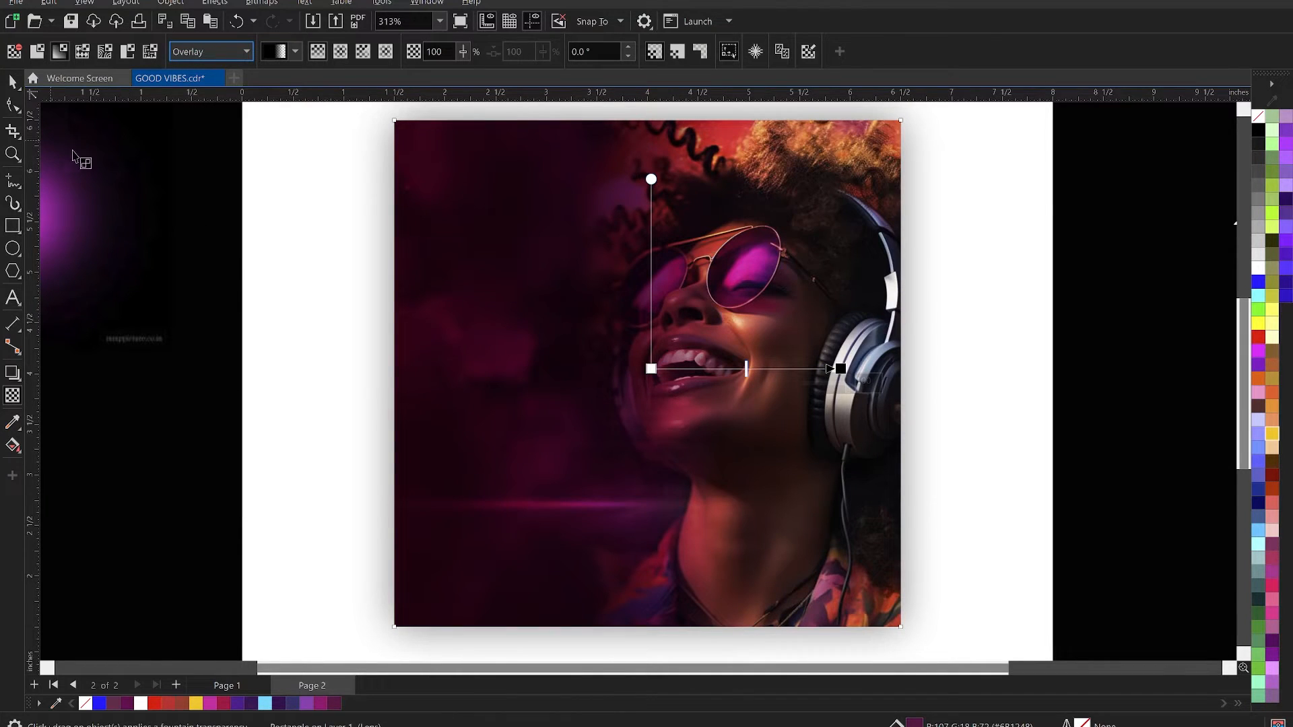
# - Widen the magenta square's transparency gradient by moving its start well left of the face and fine-tuning its end and midpoint
pyautogui.moveTo(652, 370); pyautogui.dragTo(501, 370)
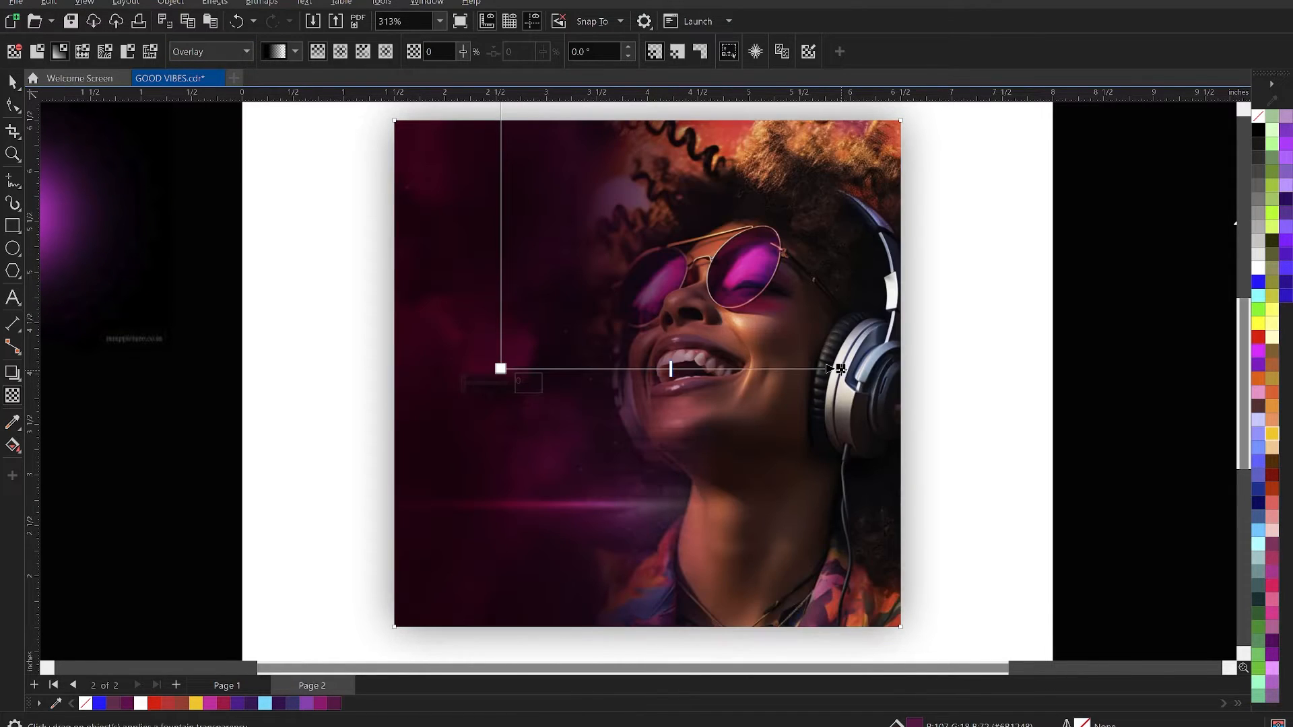
pyautogui.moveTo(841, 369); pyautogui.dragTo(831, 369)
pyautogui.moveTo(501, 369); pyautogui.dragTo(522, 368)
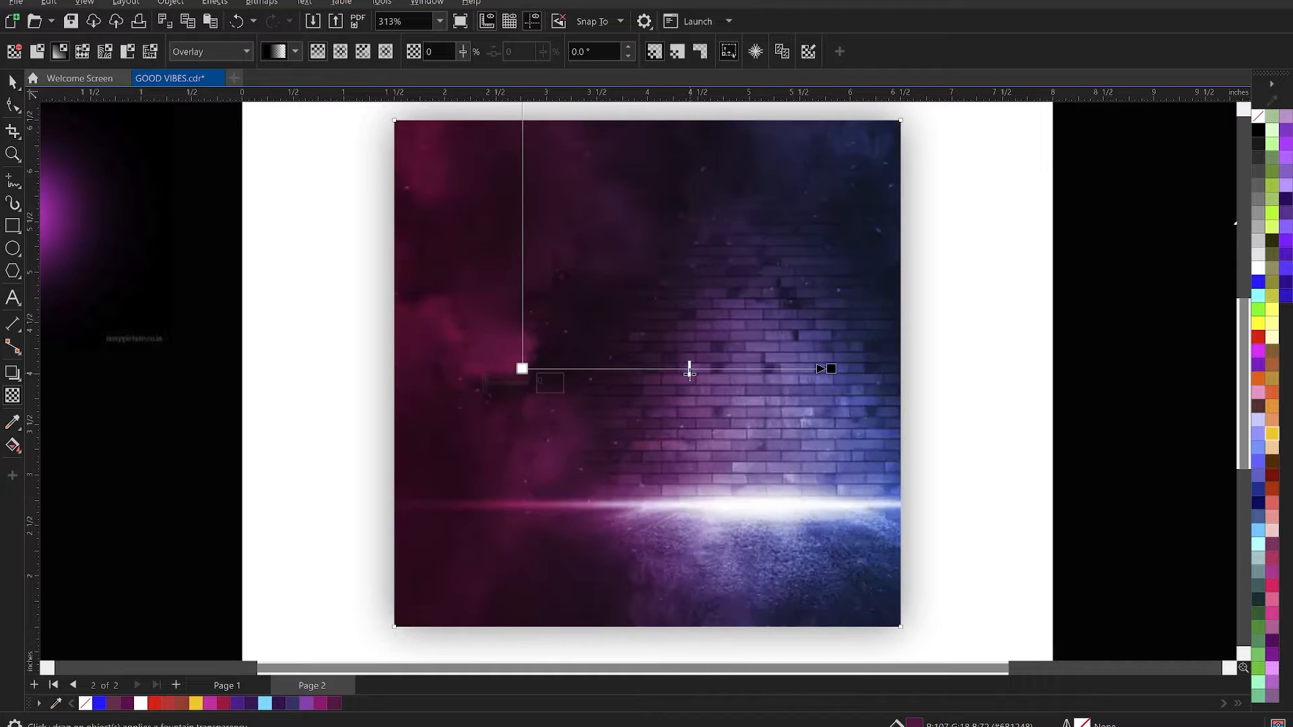
pyautogui.moveTo(693, 372); pyautogui.dragTo(698, 374)
pyautogui.press('space')
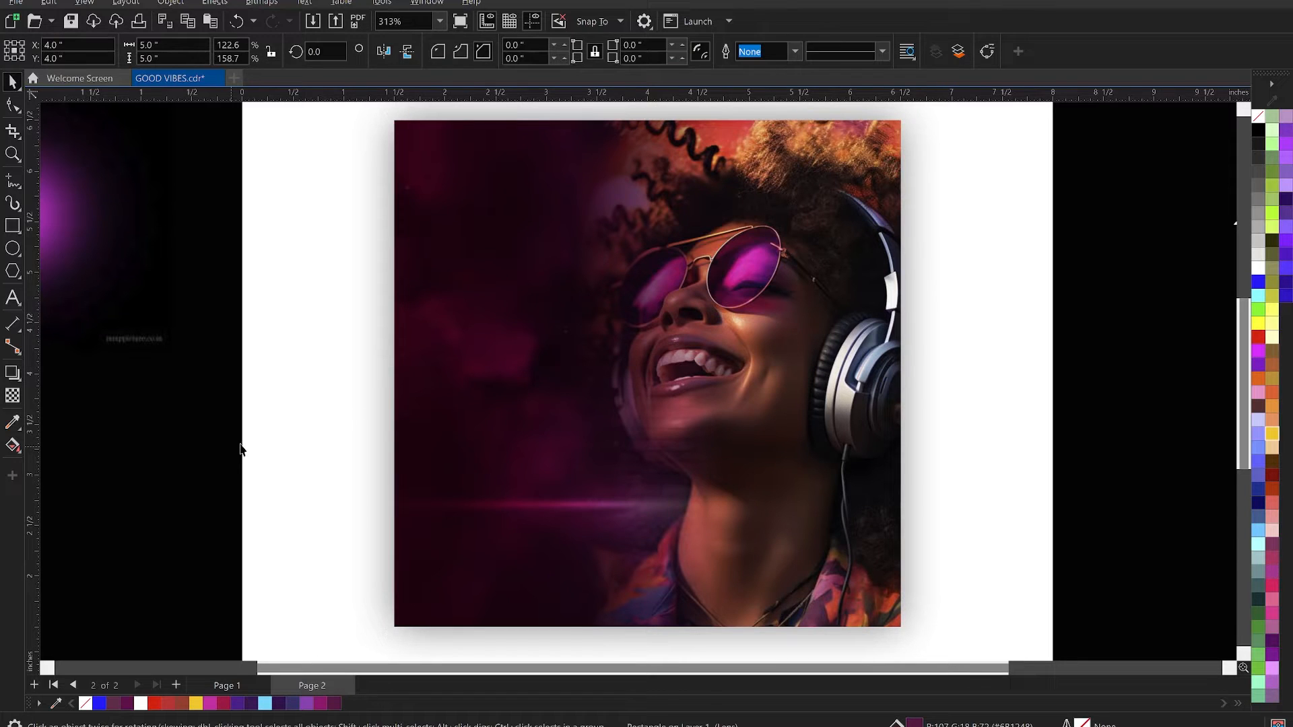
# - Move the magenta overlay into the clipped square's contents, centred at 4.0, 4.0 inches, and finish editing the contents
pyautogui.scroll(-2, 597, 338)
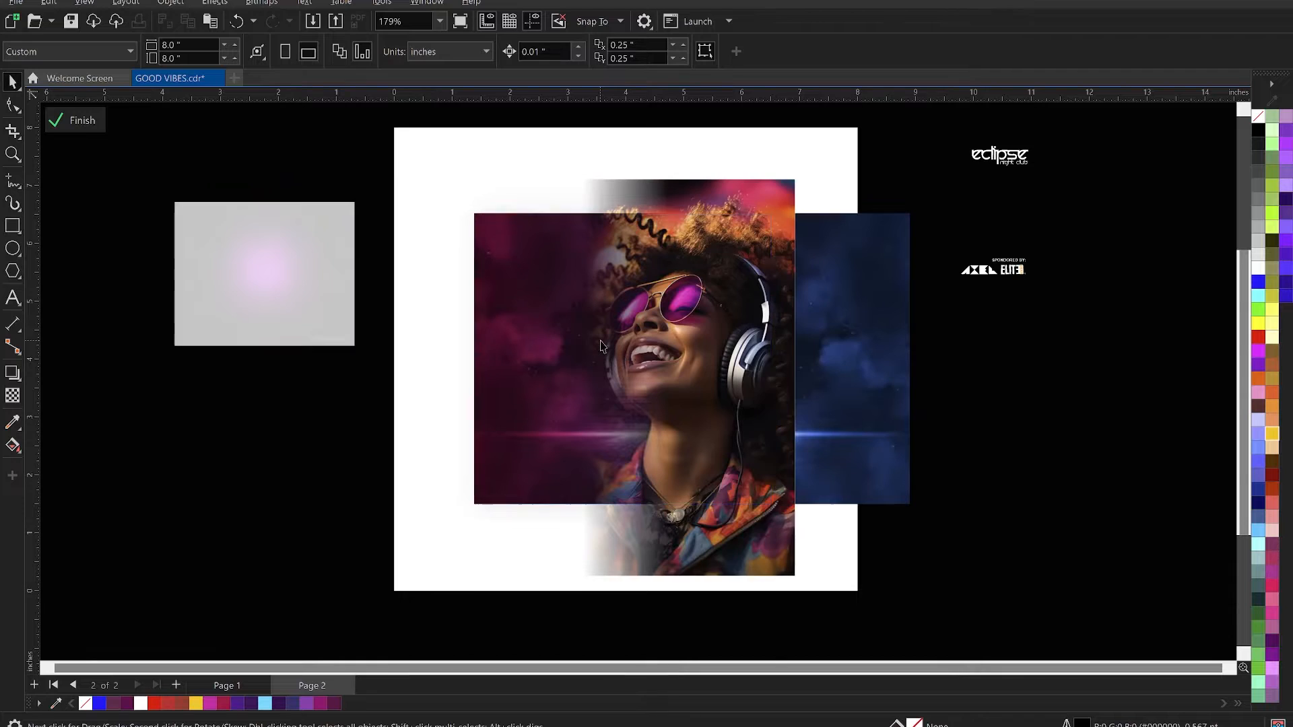
pyautogui.keyDown('ctrl'); pyautogui.click(923, 451); pyautogui.keyUp('ctrl')
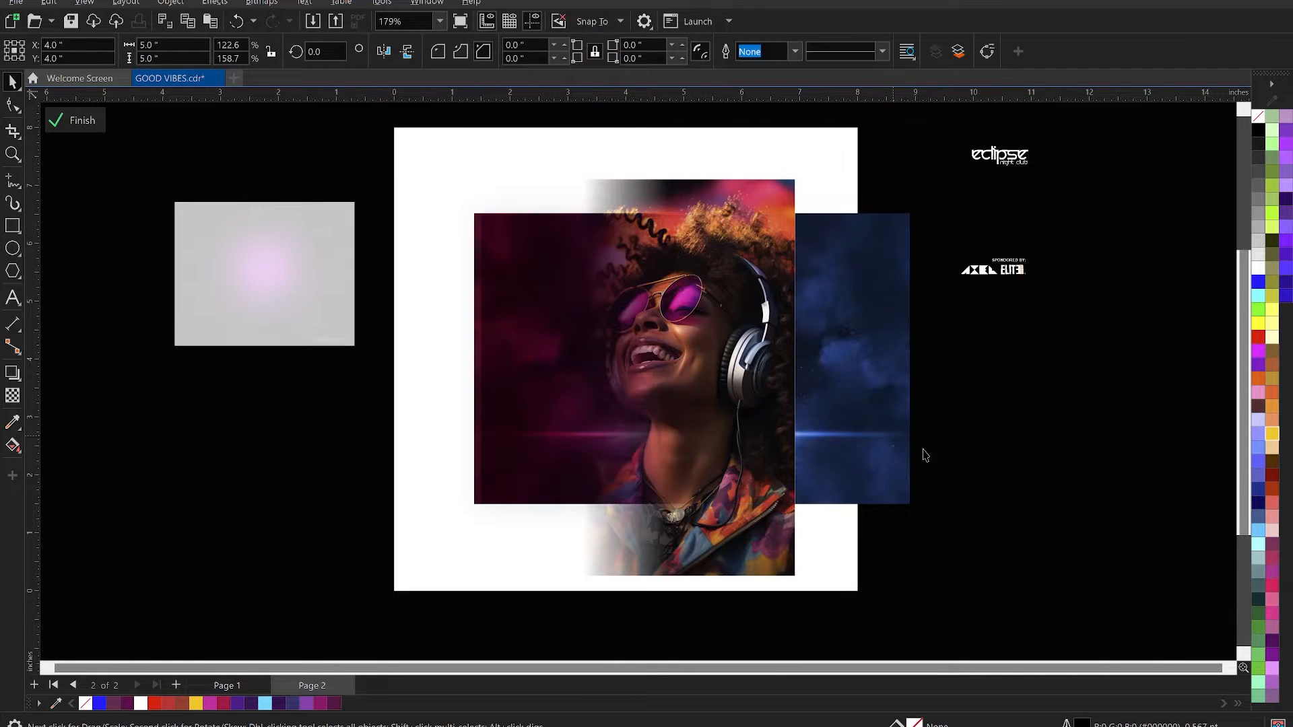
pyautogui.click(1010, 445)
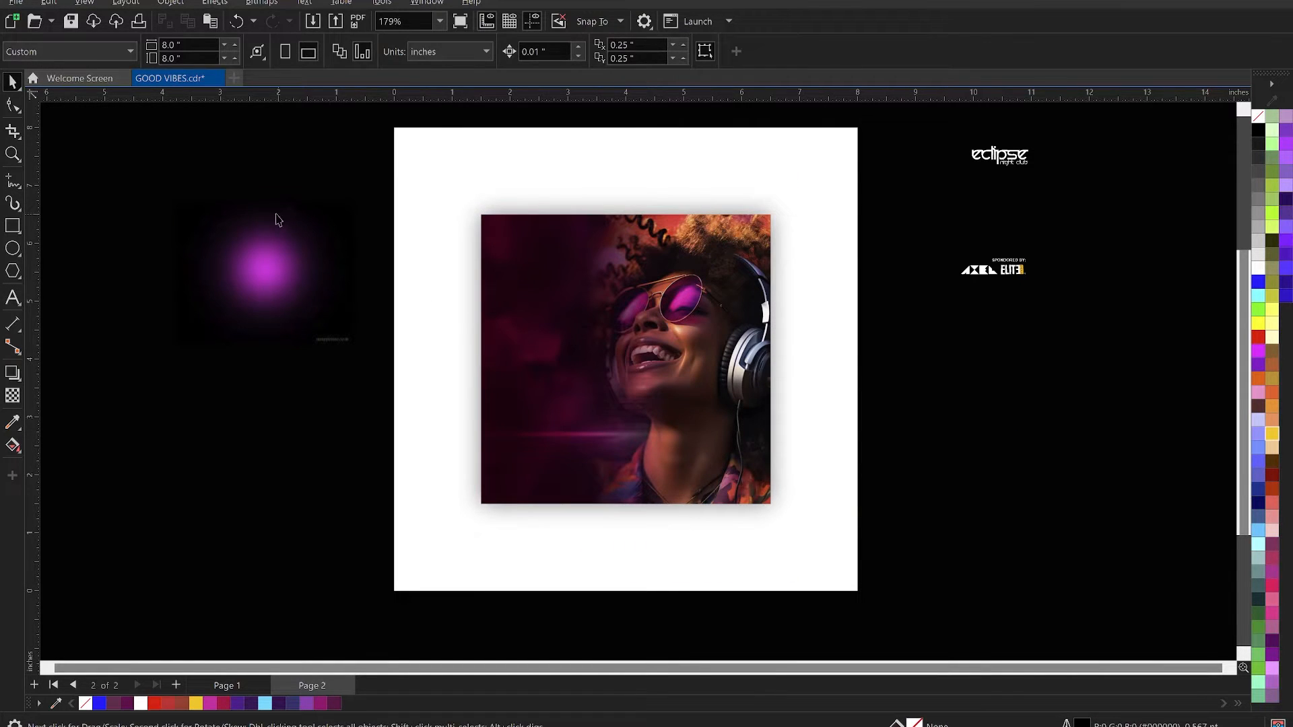
# - Duplicate the purple glow image and place one copy over the woman's cheek, centred at about 5.11, 4.09 inches
pyautogui.press('z')
pyautogui.moveTo(198, 168); pyautogui.dragTo(956, 542)
pyautogui.press('space')
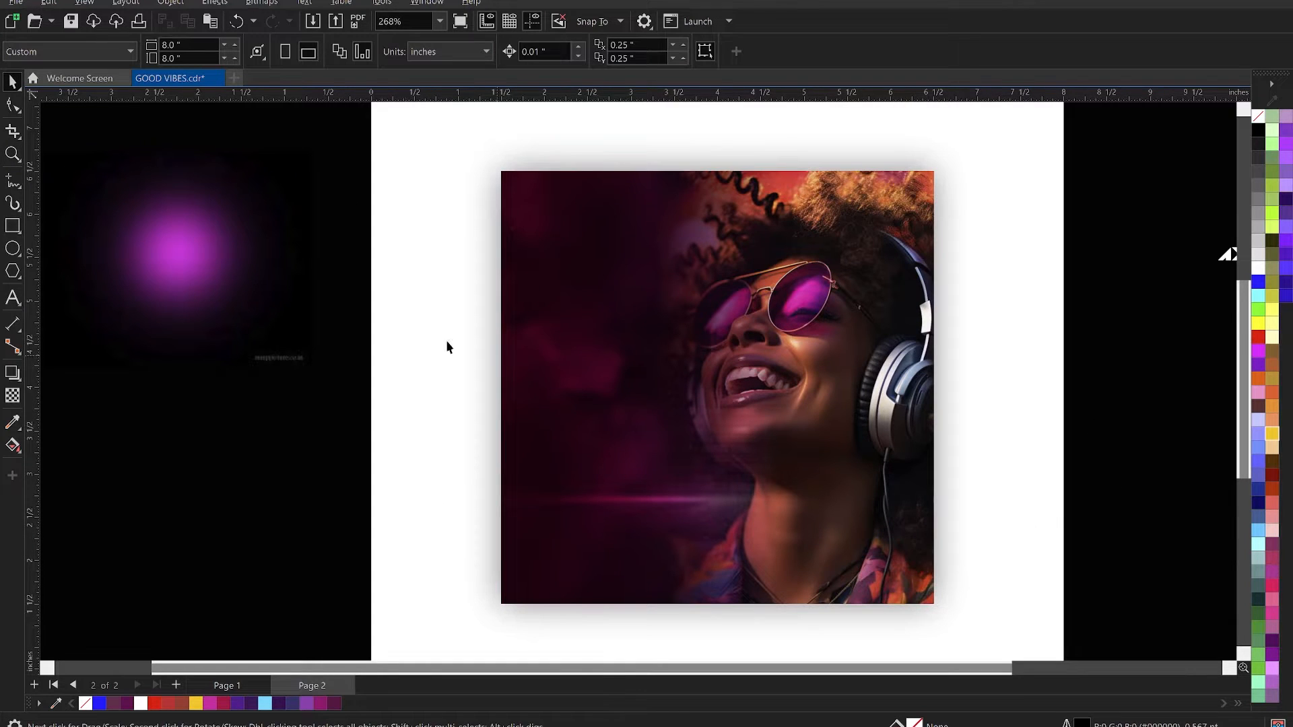
pyautogui.click(168, 260)
pyautogui.moveTo(163, 282); pyautogui.dragTo(168, 461)
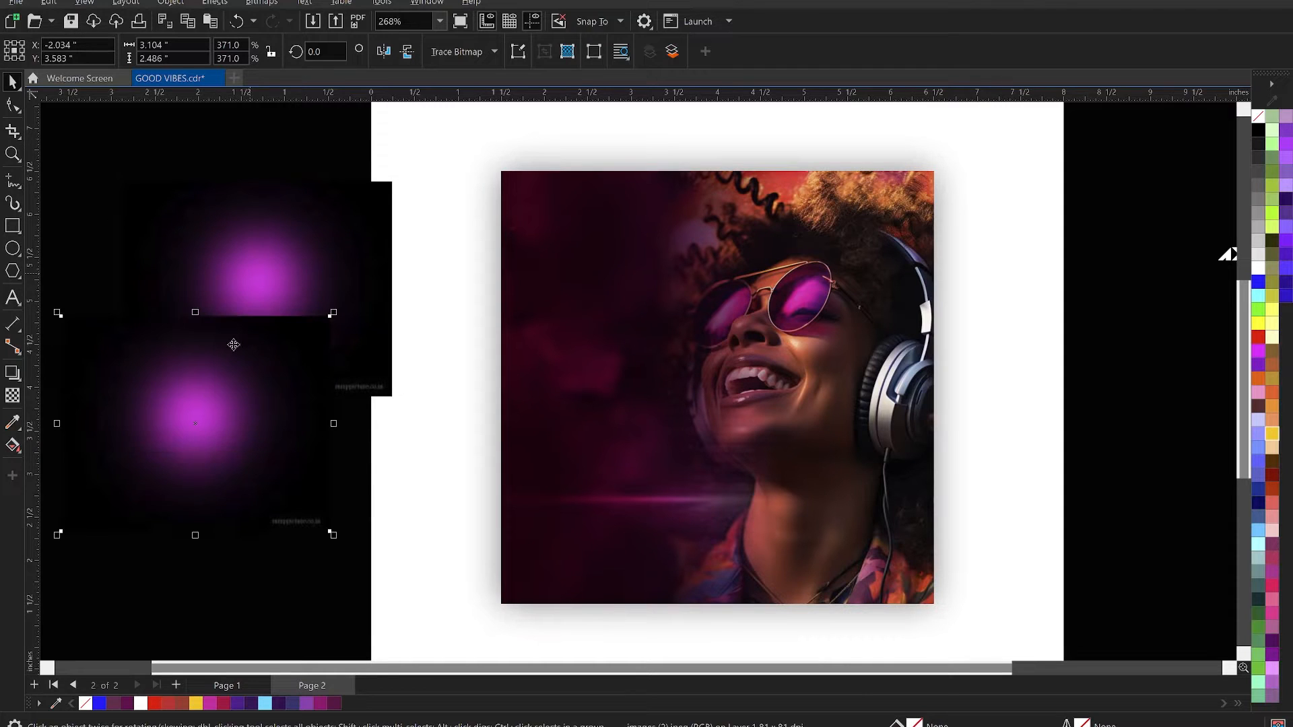
pyautogui.click(260, 261)
pyautogui.moveTo(272, 274); pyautogui.dragTo(883, 369)
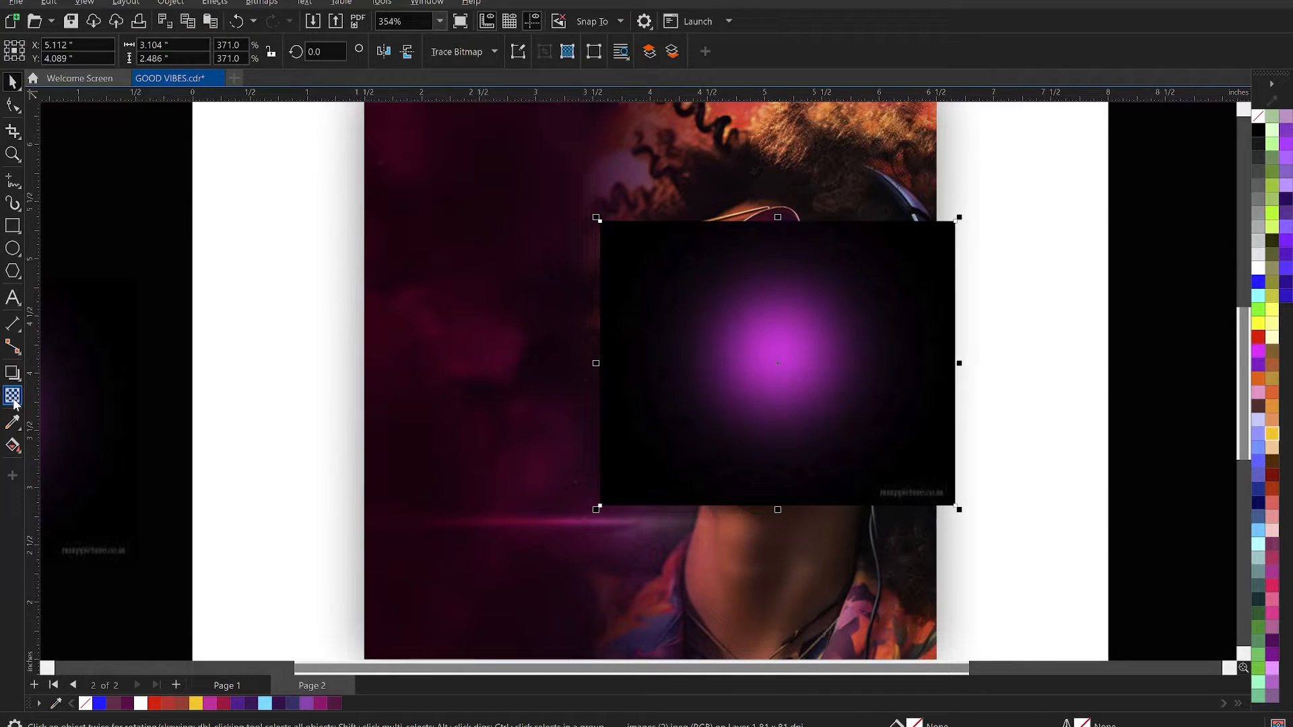
# - Fade the glow image's lower edge with a linear transparency and convert it to a 500 dpi RGB bitmap with transparent background
pyautogui.click(13, 397)
pyautogui.moveTo(783, 430); pyautogui.dragTo(784, 480)
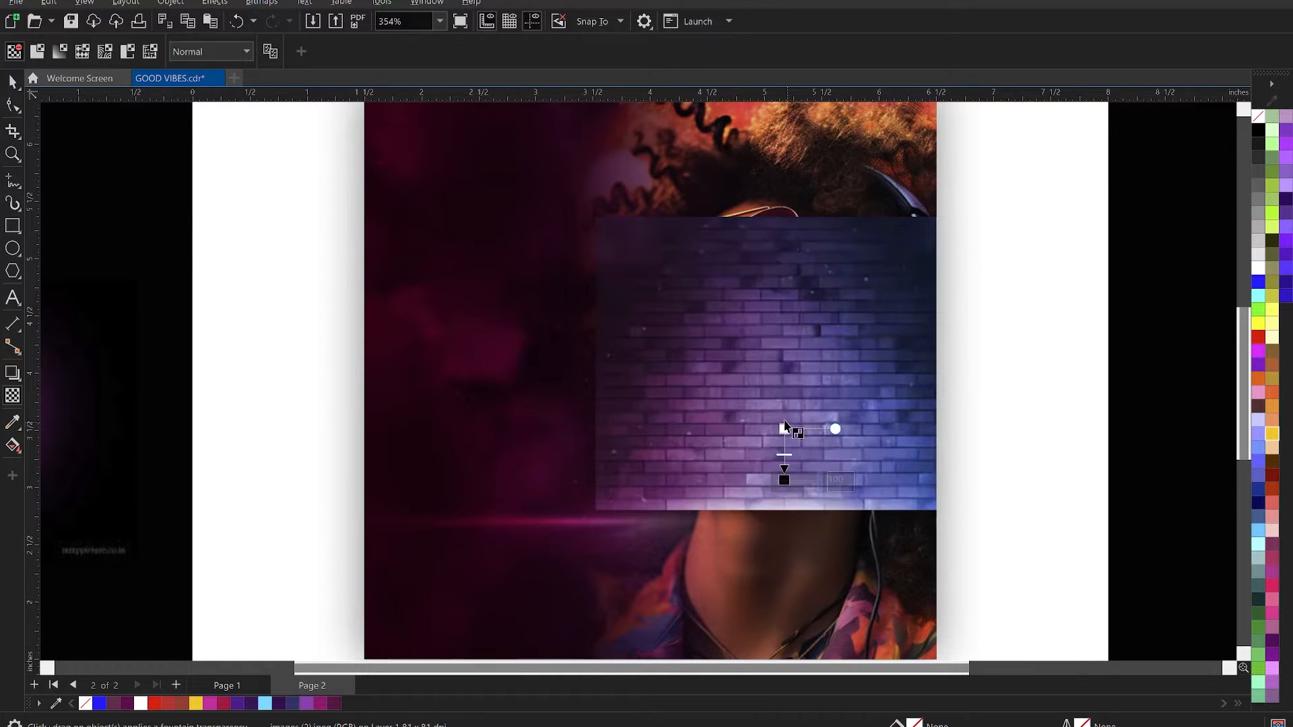
pyautogui.moveTo(784, 429); pyautogui.dragTo(784, 417)
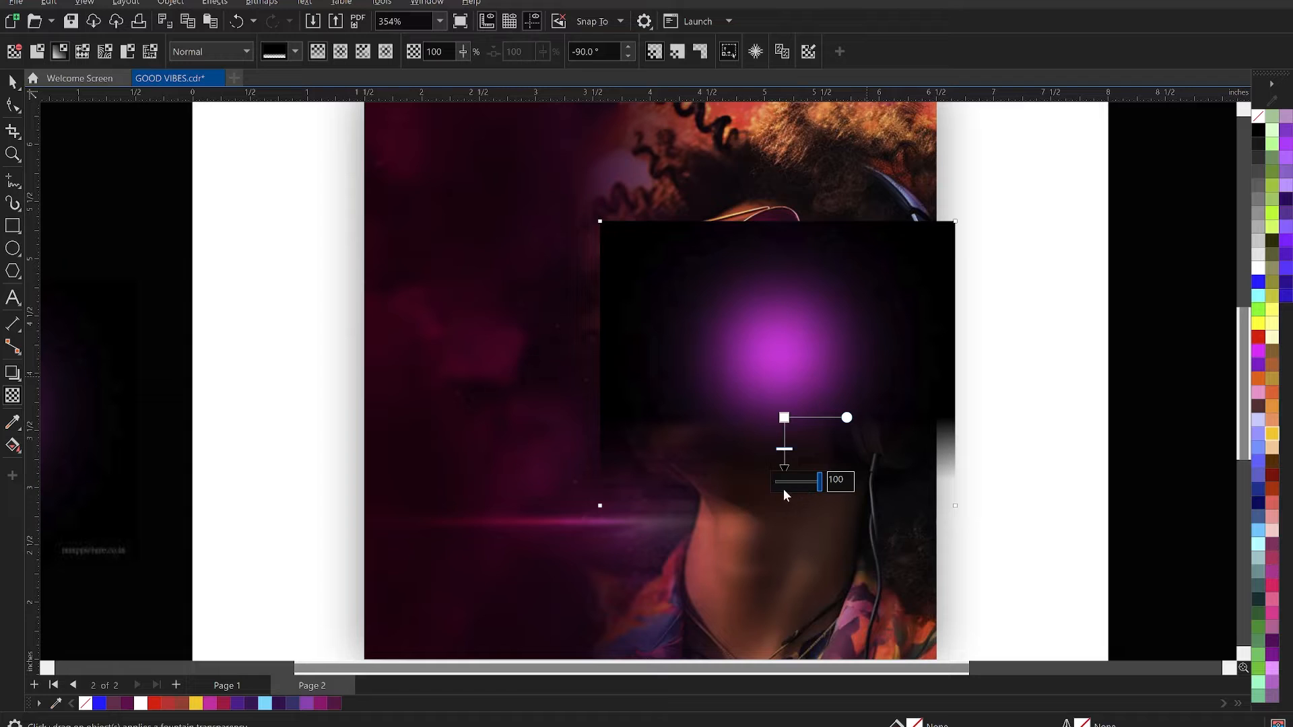
pyautogui.click(12, 81)
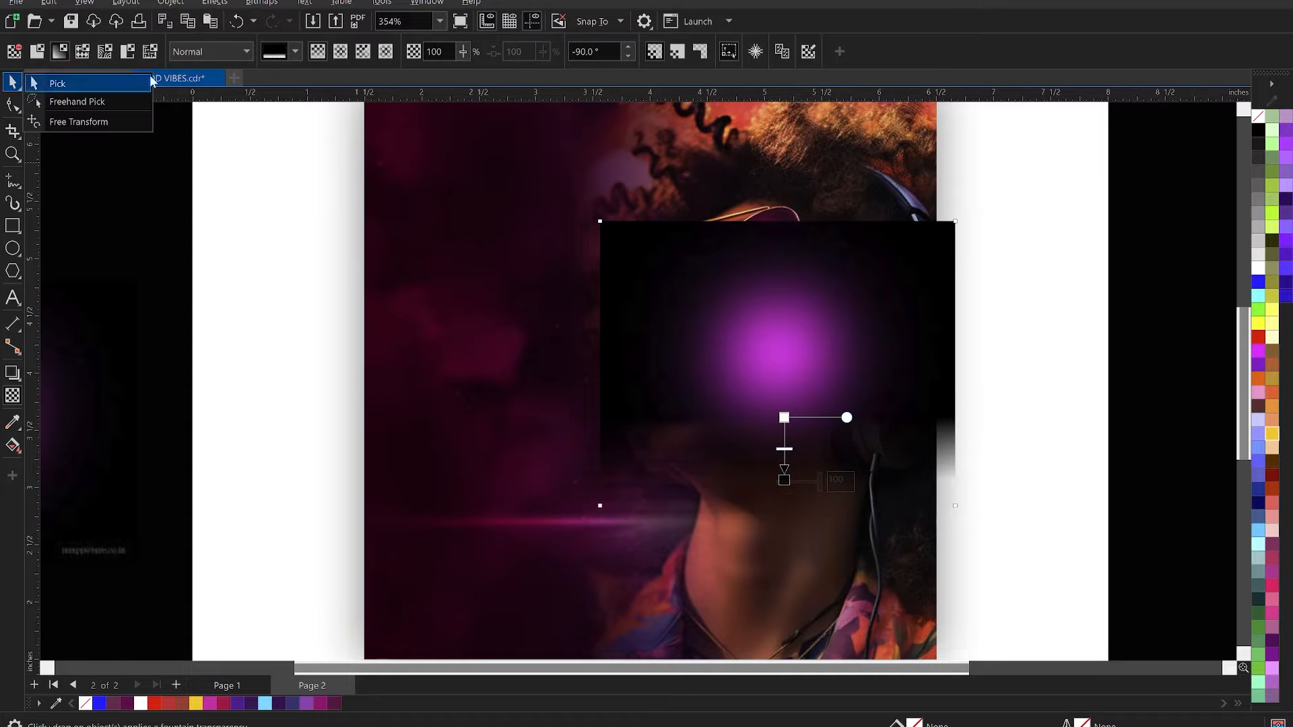
pyautogui.click(57, 84)
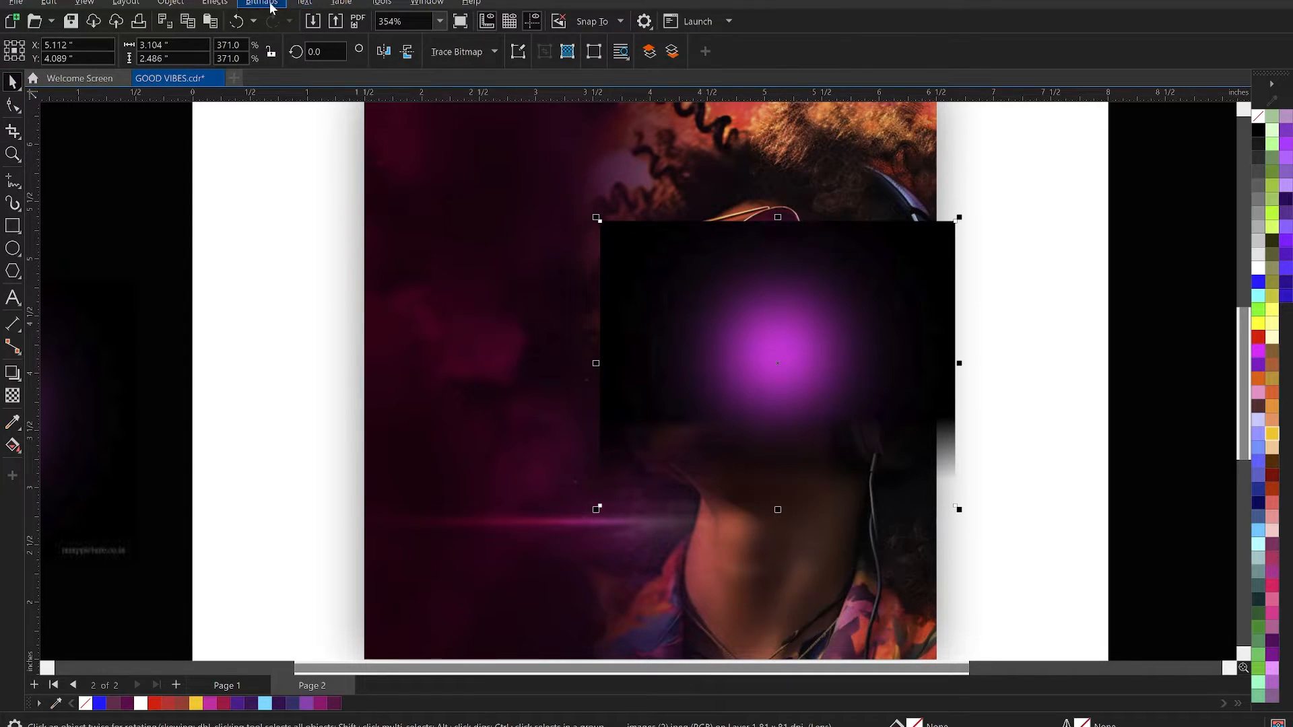
pyautogui.click(261, 2)
pyautogui.click(280, 25)
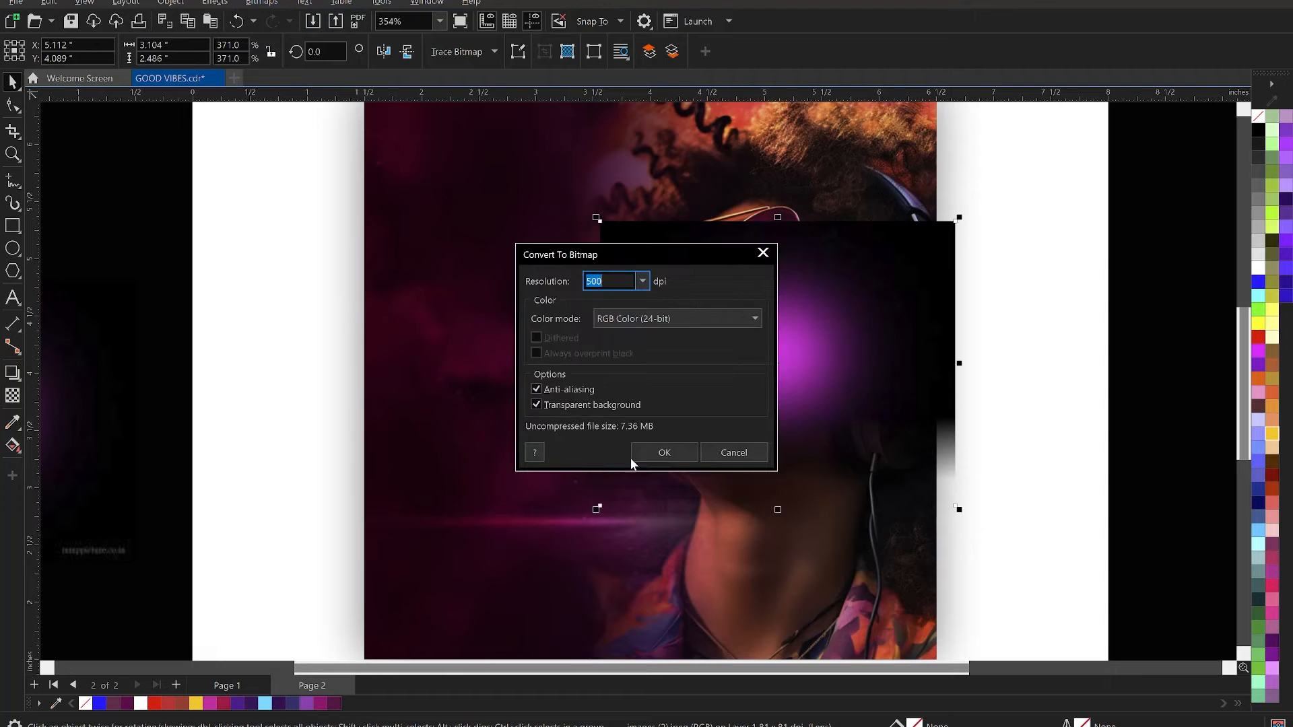
pyautogui.click(652, 448)
# - Fade the glow image's right edge with a horizontal linear transparency and convert the result to a bitmap
pyautogui.press('space')
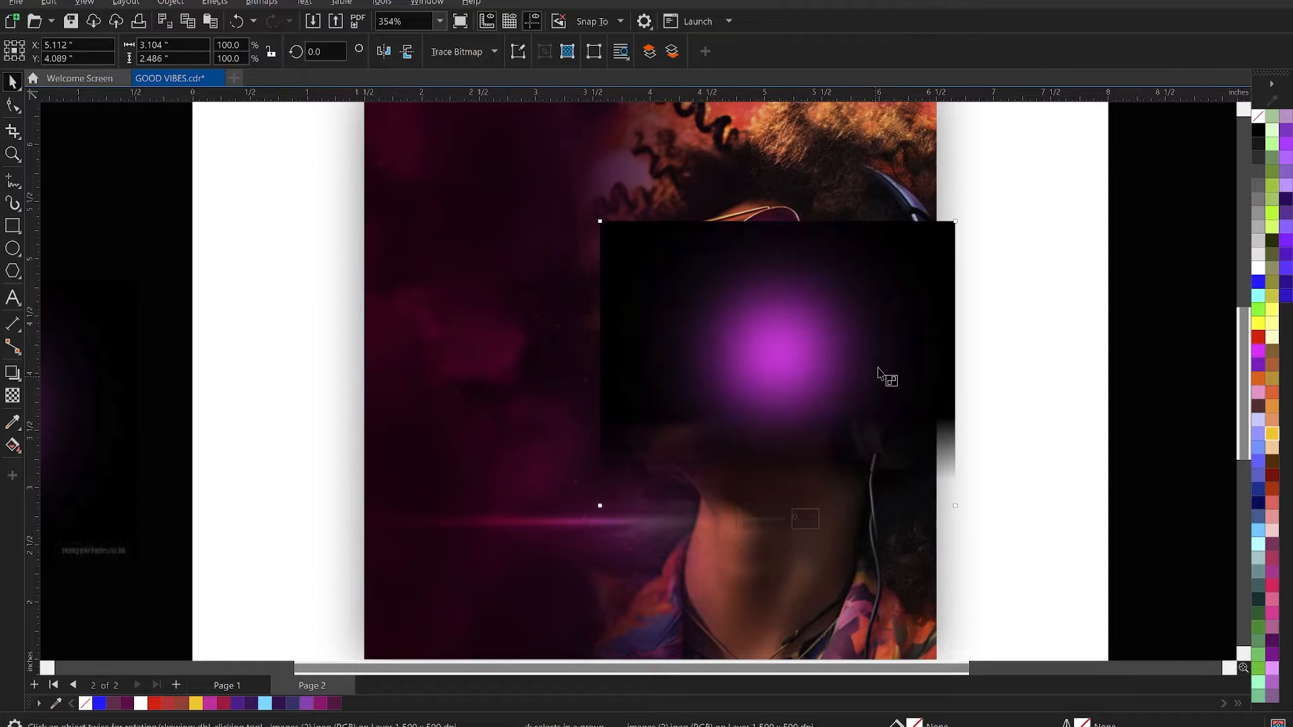
pyautogui.moveTo(877, 350); pyautogui.dragTo(934, 348)
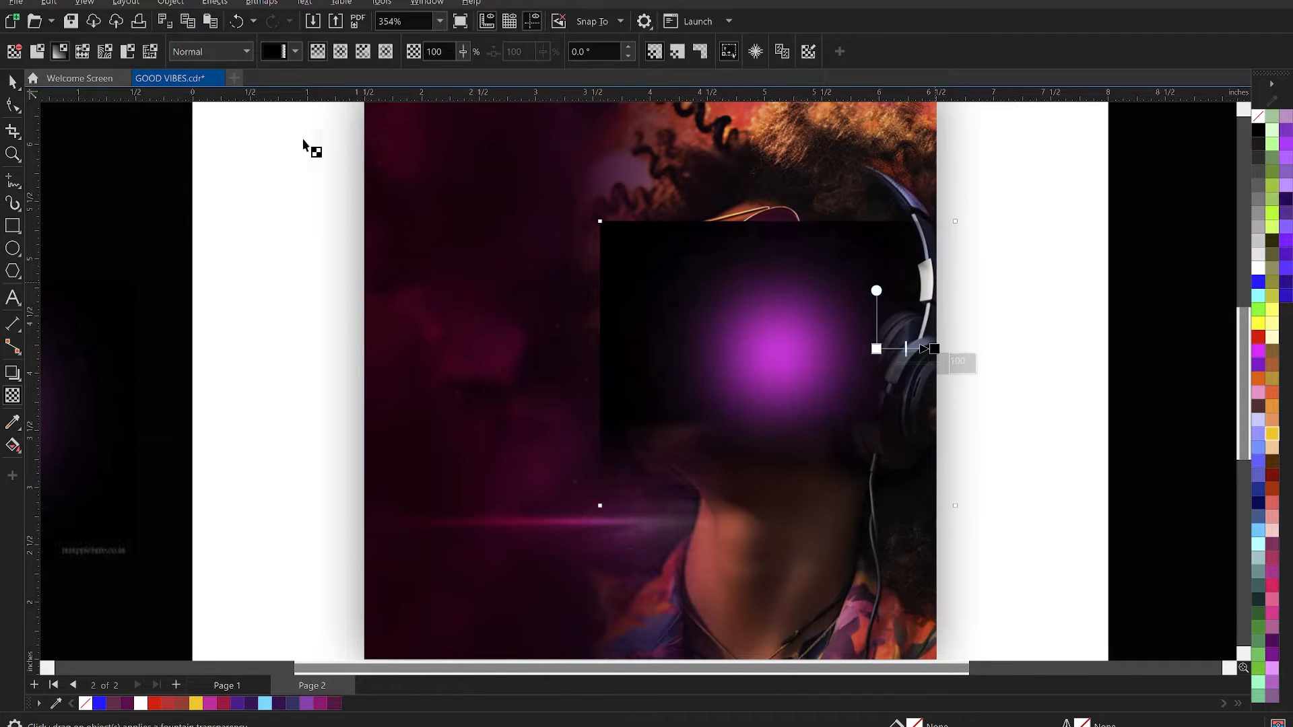
pyautogui.click(12, 82)
pyautogui.click(262, 3)
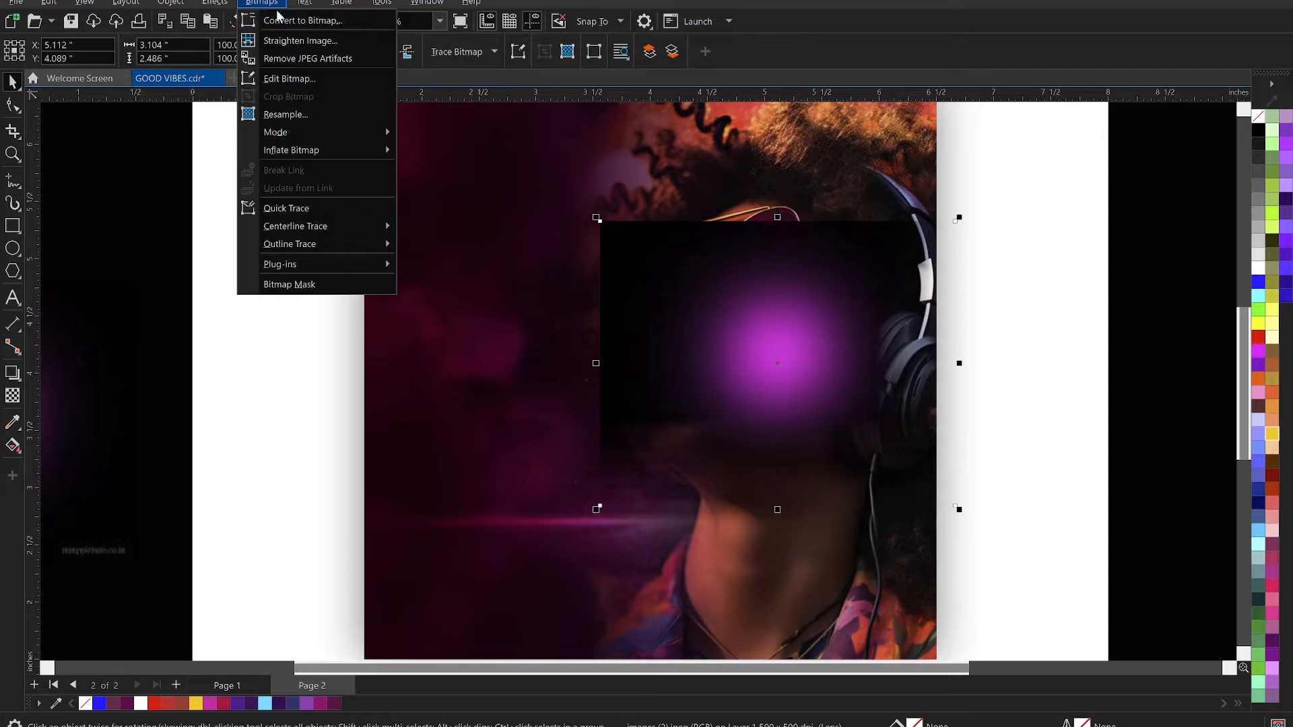
pyautogui.click(297, 18)
pyautogui.click(652, 459)
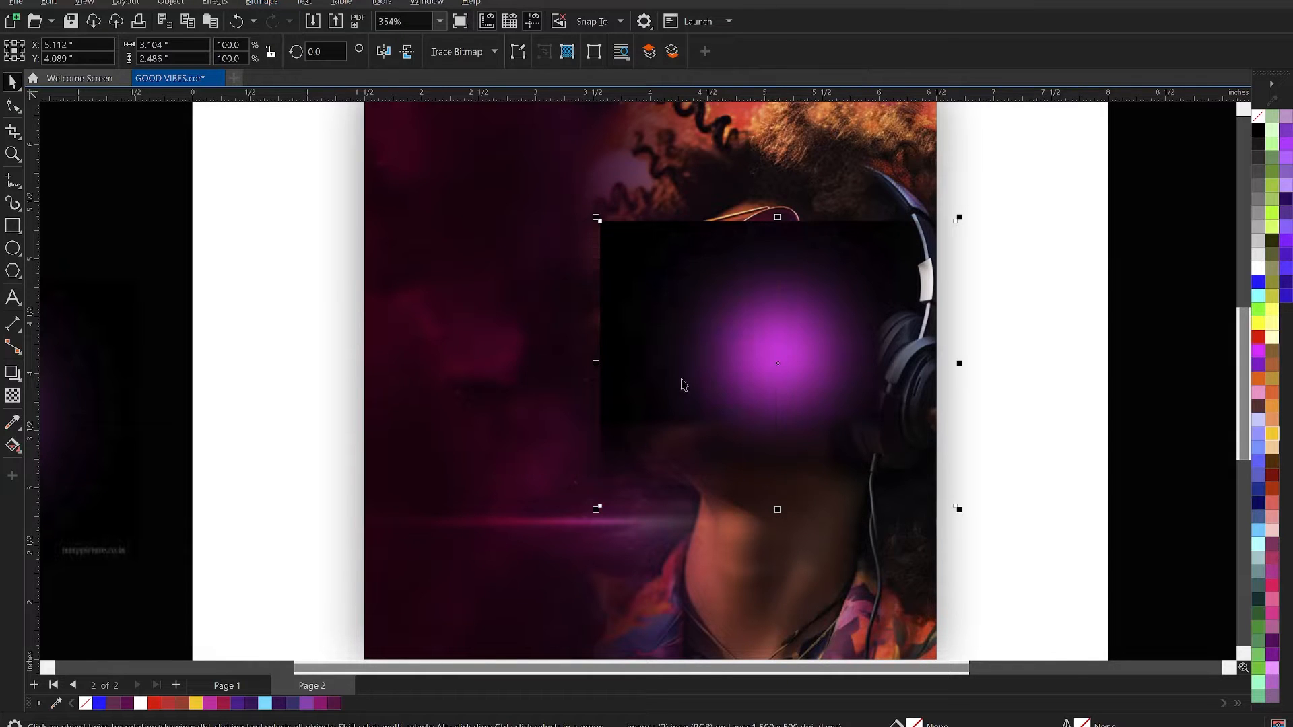
# - Fade the glow image's left edge with a 180° linear transparency and convert the result to a bitmap
pyautogui.press('space')
pyautogui.moveTo(693, 345); pyautogui.dragTo(628, 347)
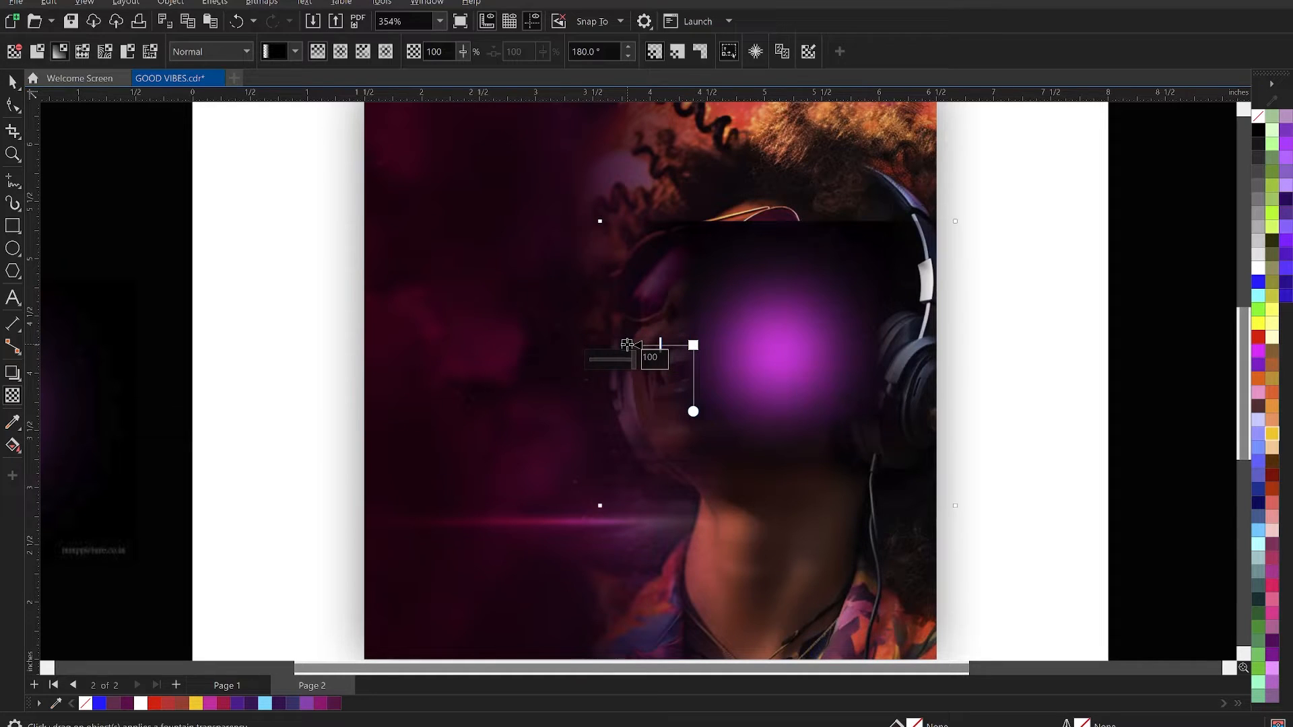
pyautogui.press('space')
pyautogui.click(262, 3)
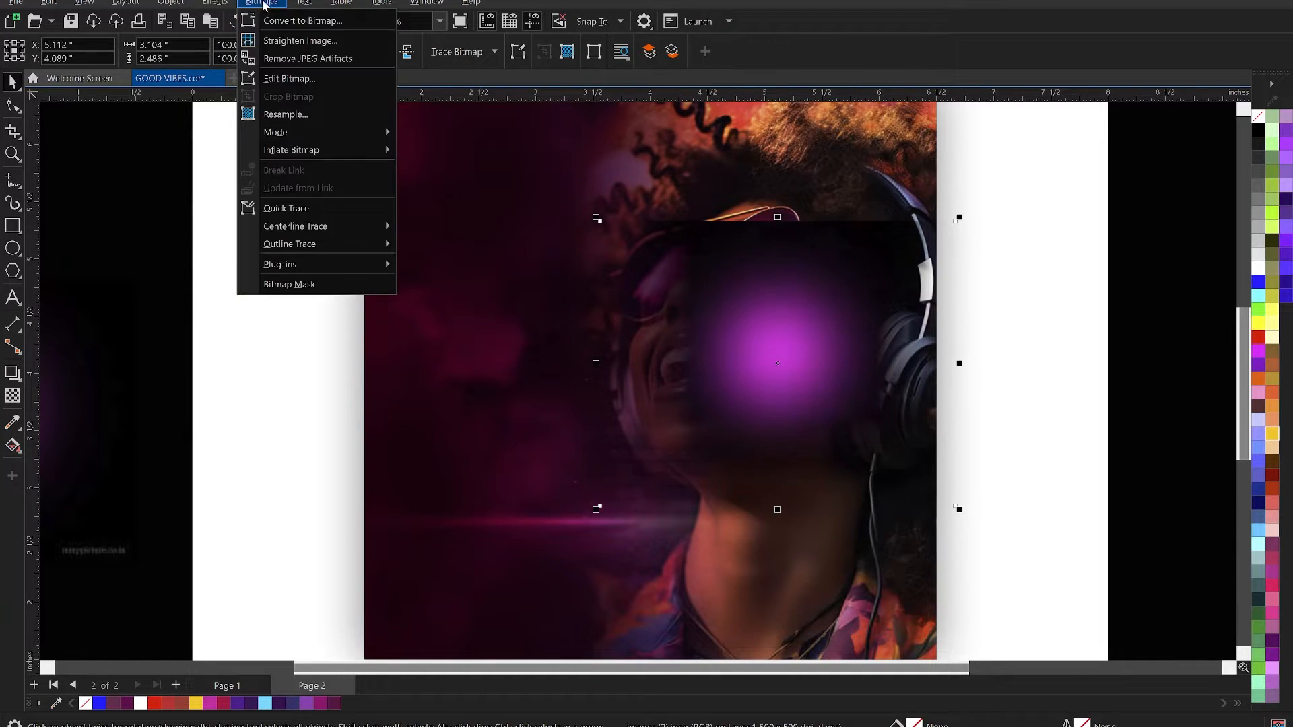
pyautogui.click(269, 17)
pyautogui.click(667, 451)
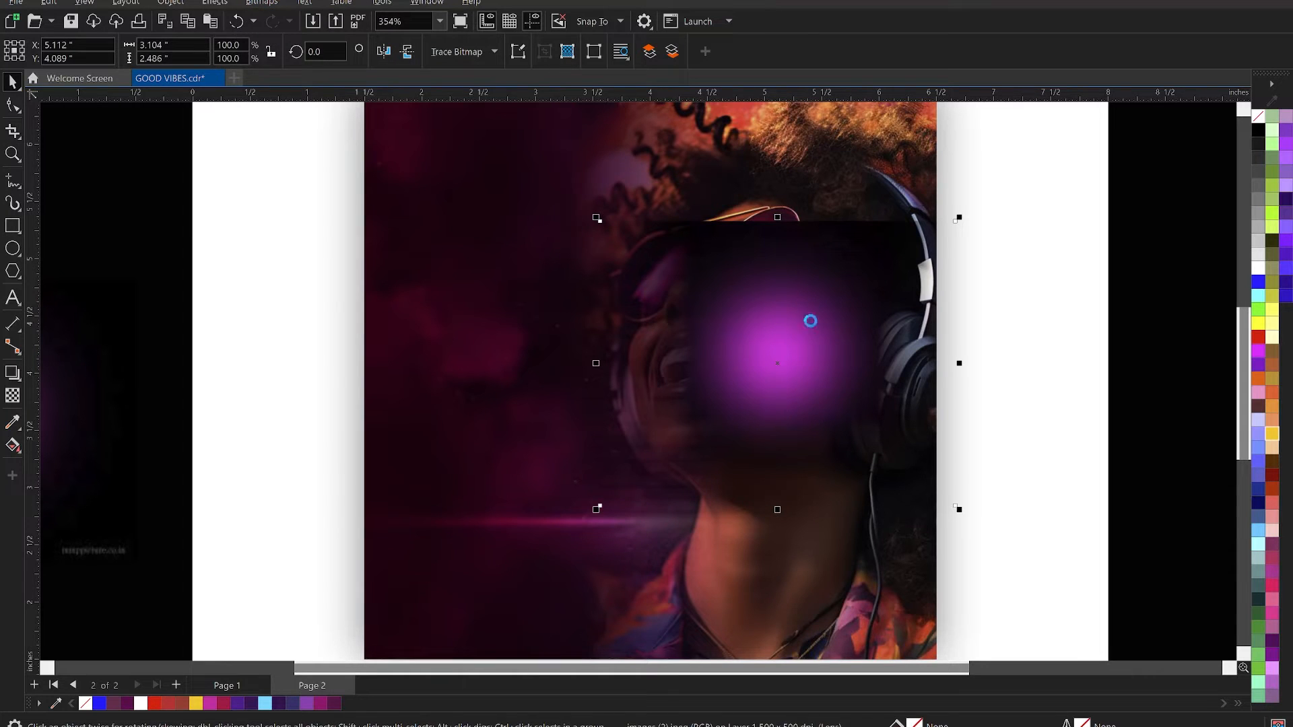
# - Fade the glow image's upper edge with a 90° linear transparency and convert it to a 500 dpi bitmap with transparent background
pyautogui.press('space')
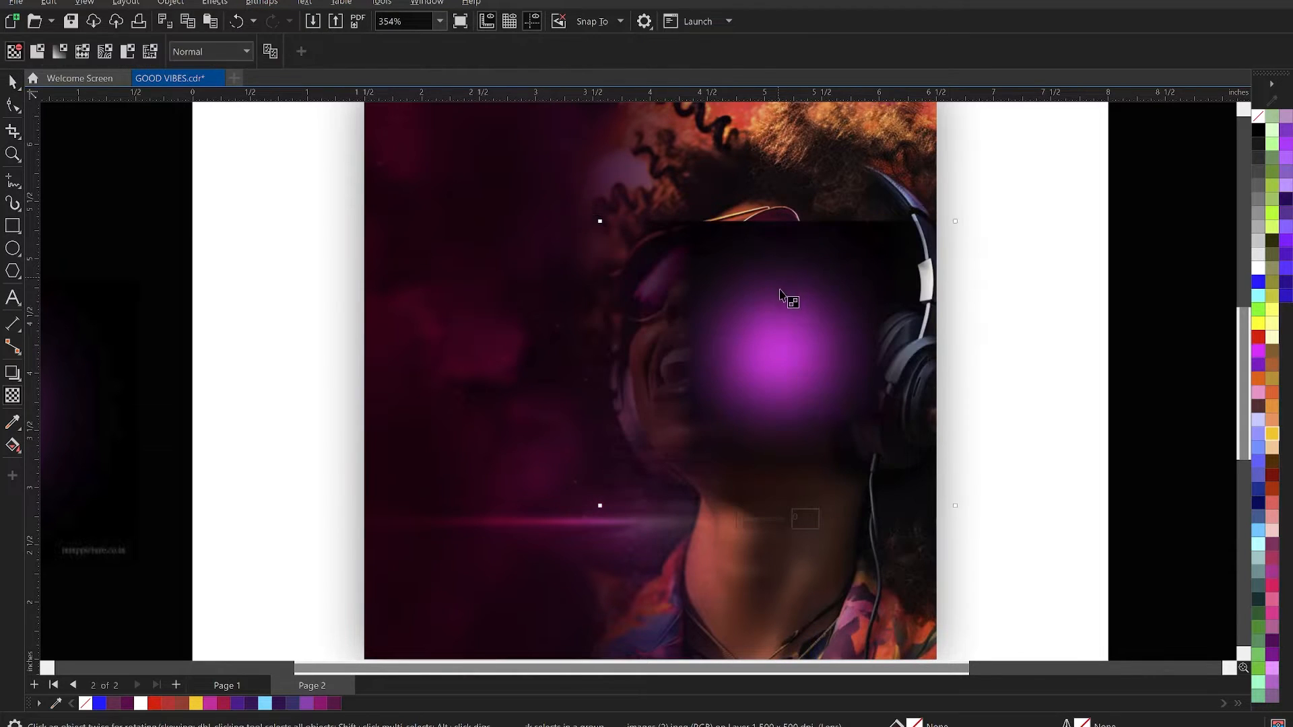
pyautogui.moveTo(786, 288); pyautogui.dragTo(786, 254)
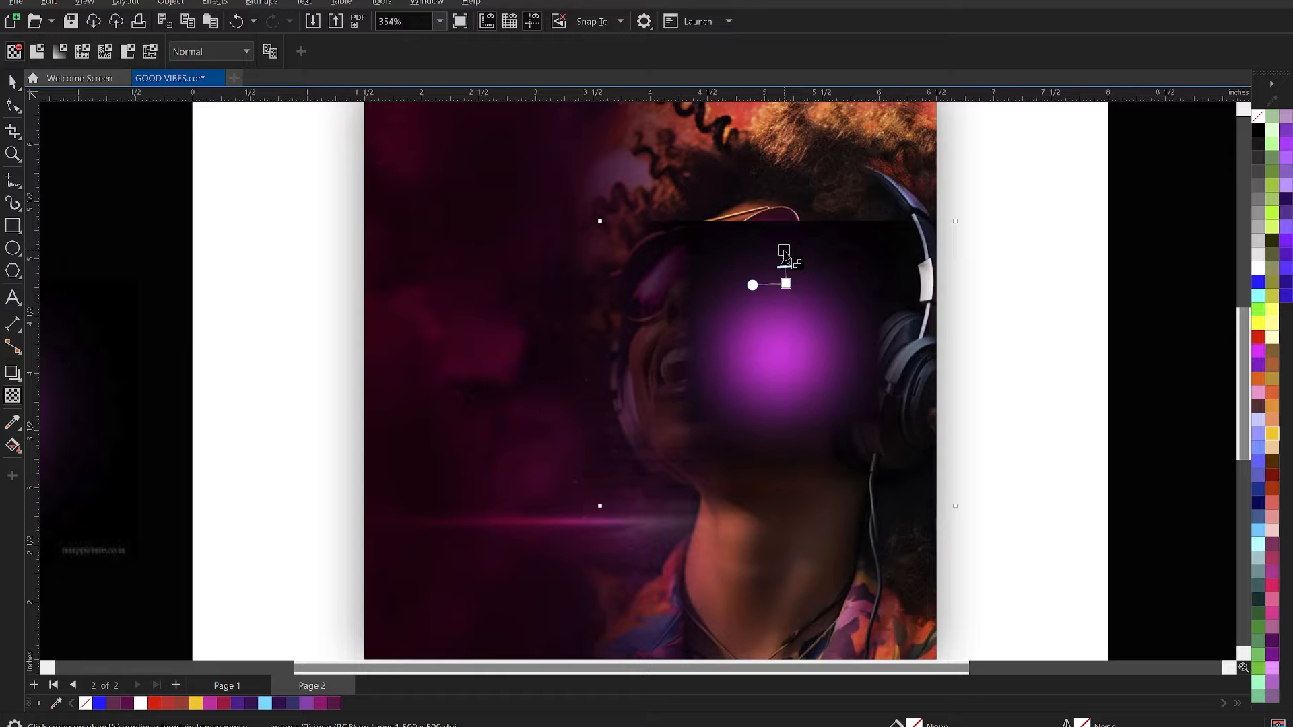
pyautogui.moveTo(786, 285); pyautogui.dragTo(786, 300)
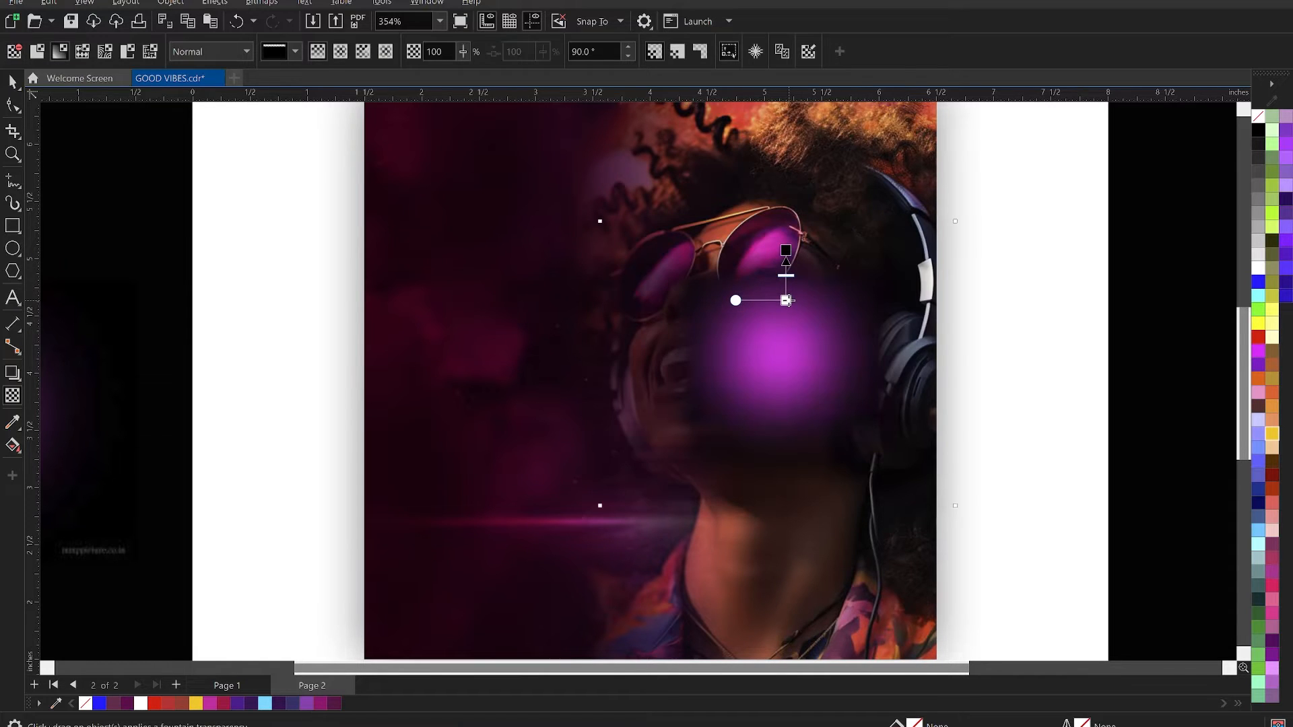
pyautogui.click(266, 4)
pyautogui.click(270, 26)
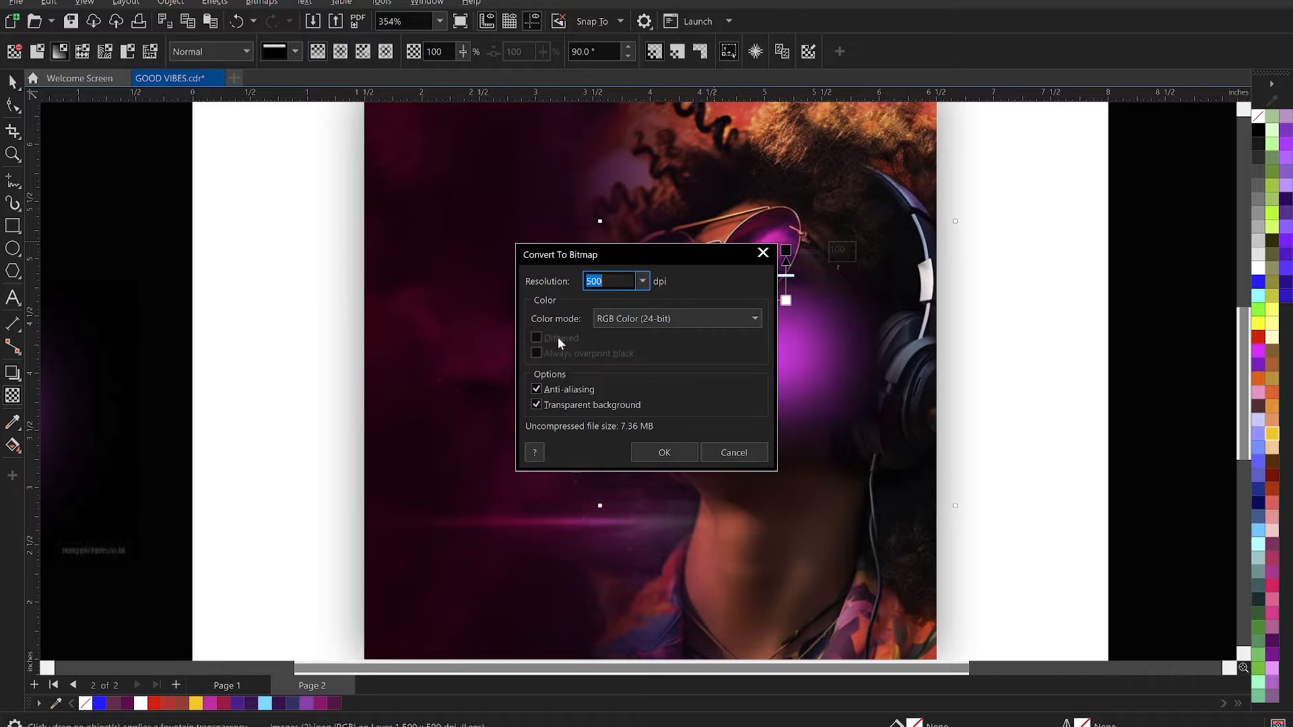
pyautogui.click(654, 450)
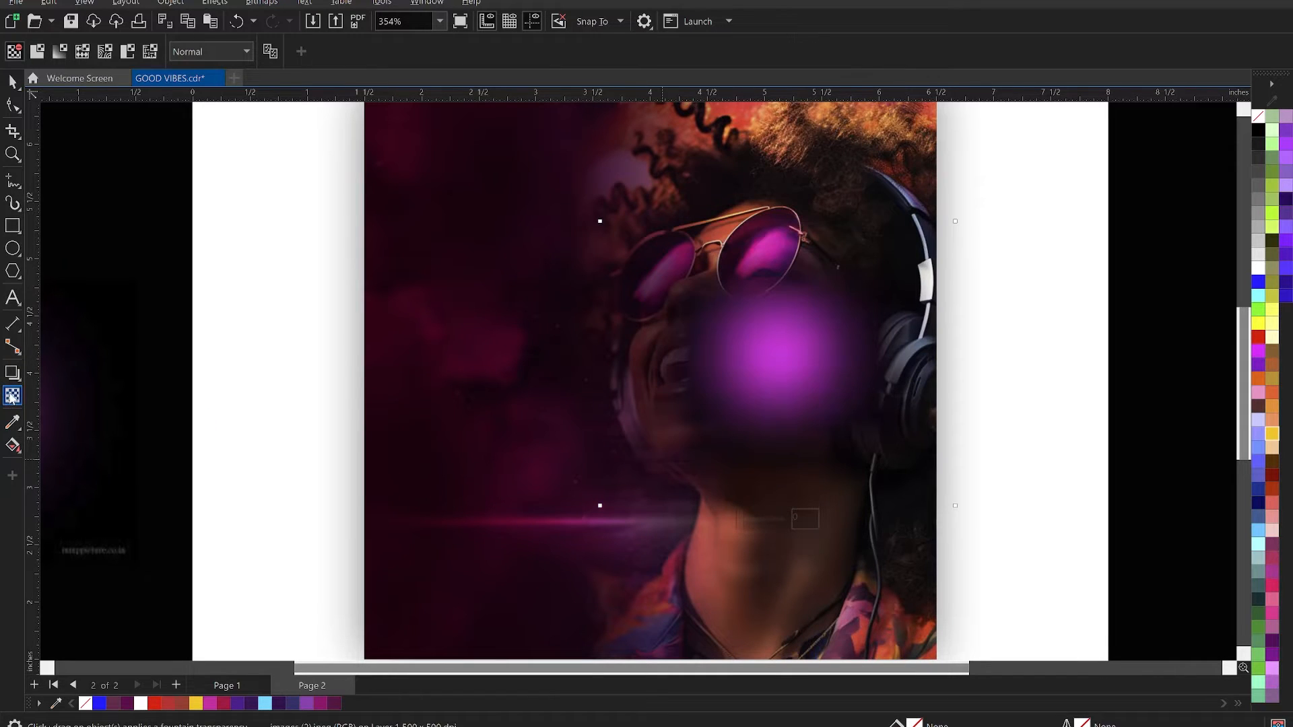
# - Set the glow's merge mode to Overlay and move it over the square's right edge, centred at about 6.66, 3.87 inches
pyautogui.click(227, 52)
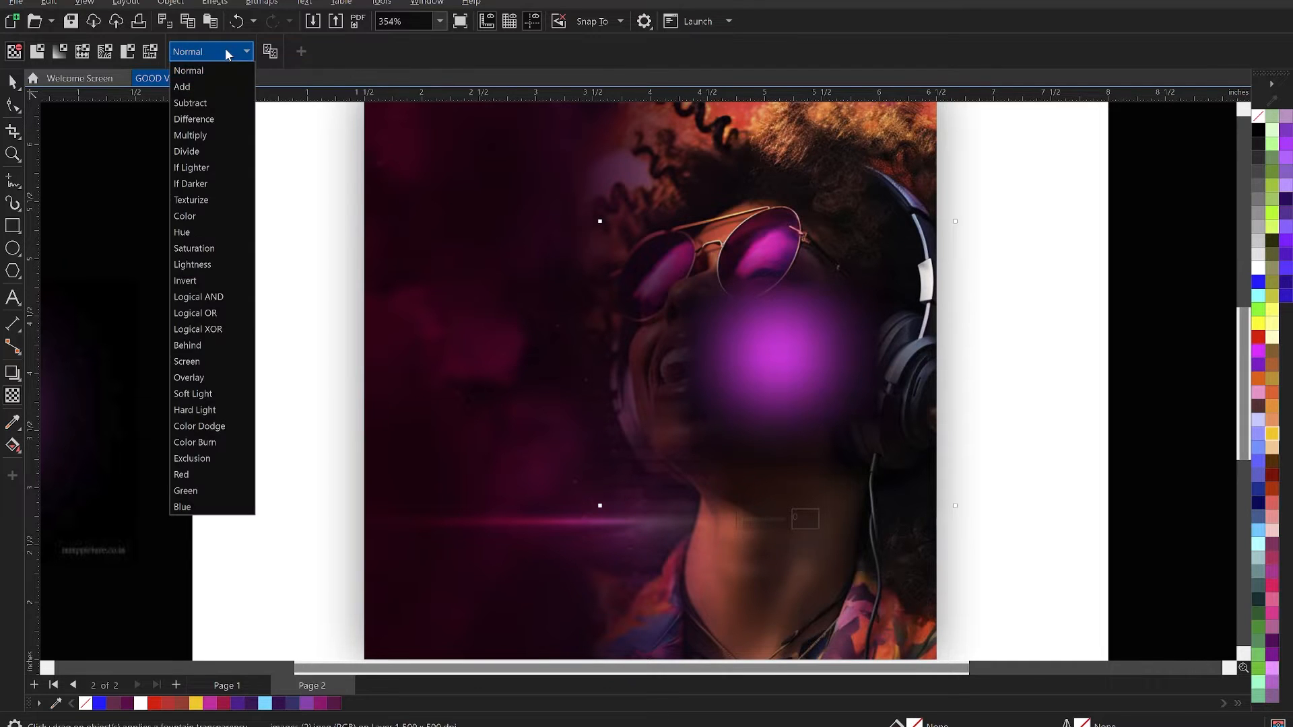
pyautogui.click(211, 377)
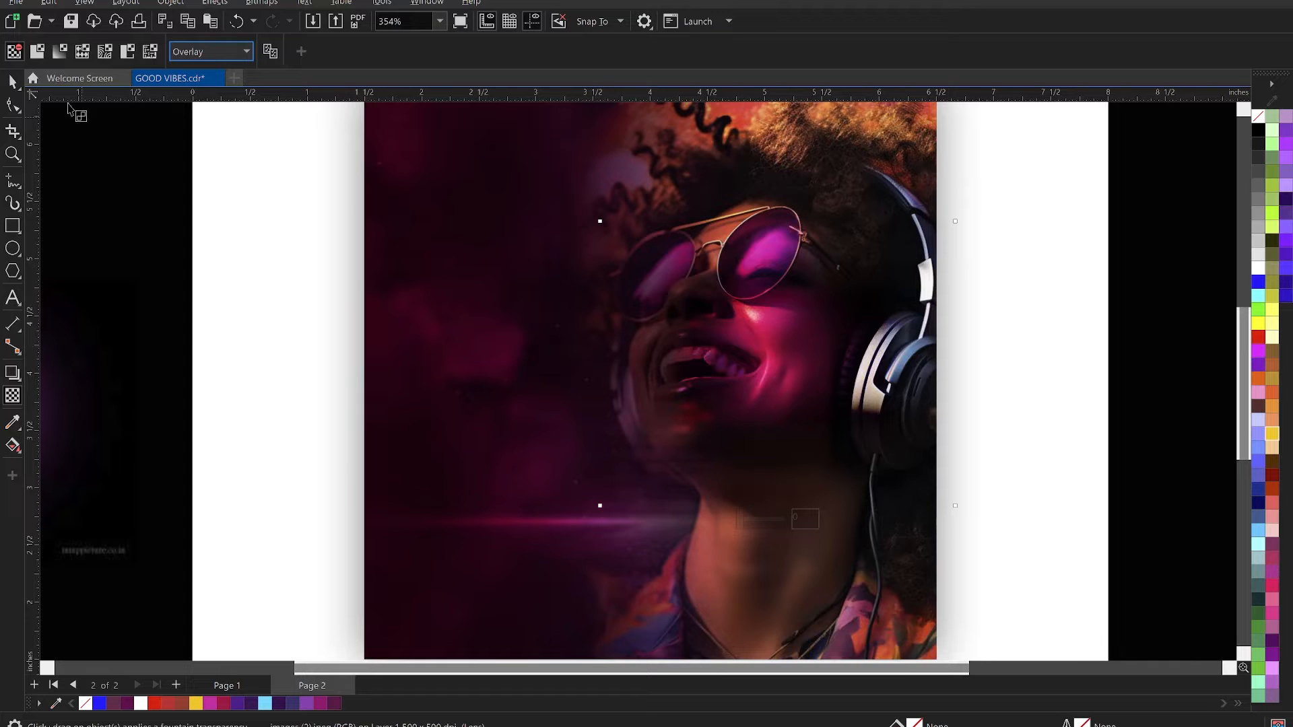
pyautogui.click(12, 82)
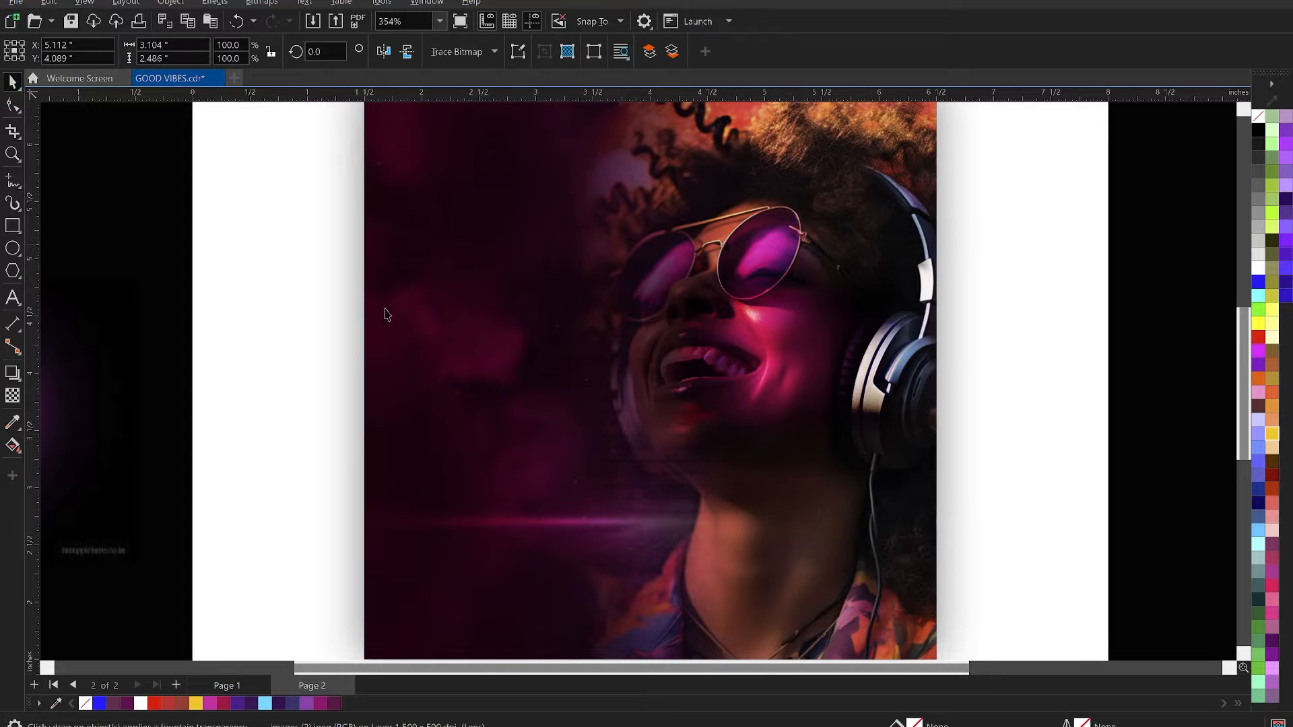
pyautogui.moveTo(784, 352); pyautogui.dragTo(964, 382)
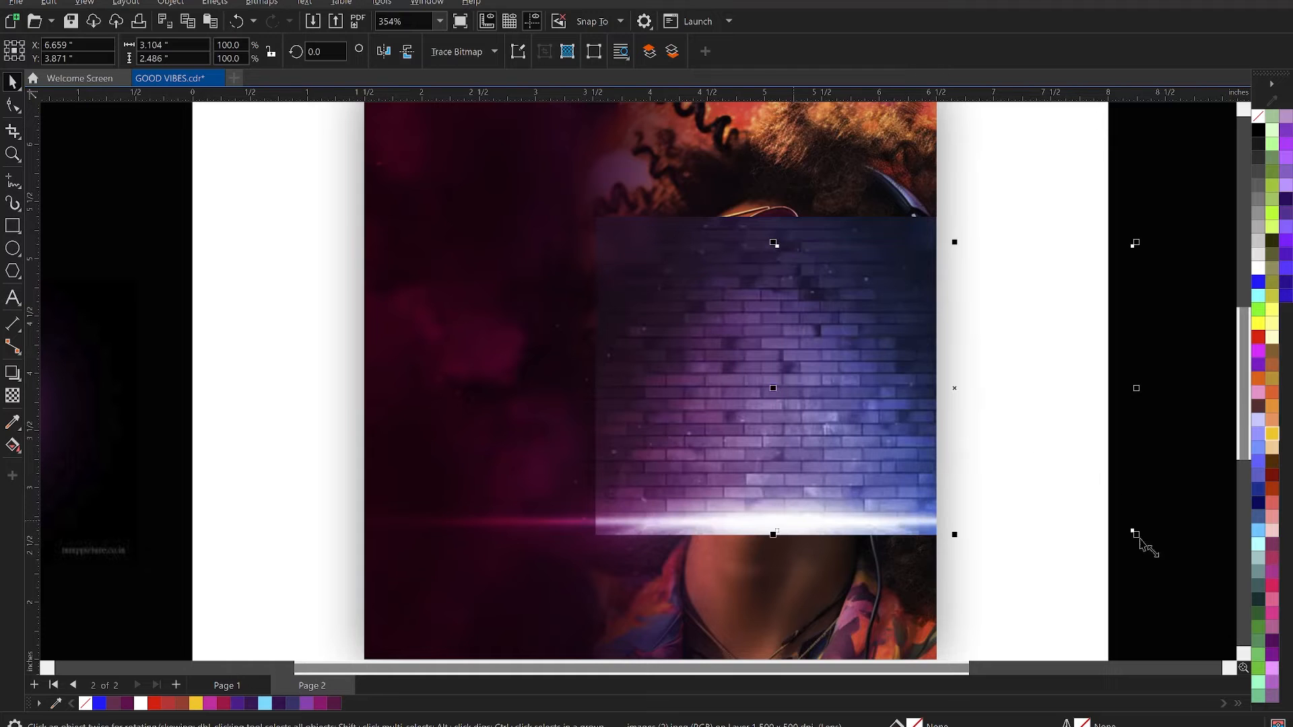
# - Re-paste the glow on top, scale it to about 3.03 × 2.42 inches and centre it over the headphone at about 6.2, 3.8 inches
pyautogui.moveTo(1136, 534); pyautogui.dragTo(1072, 482)
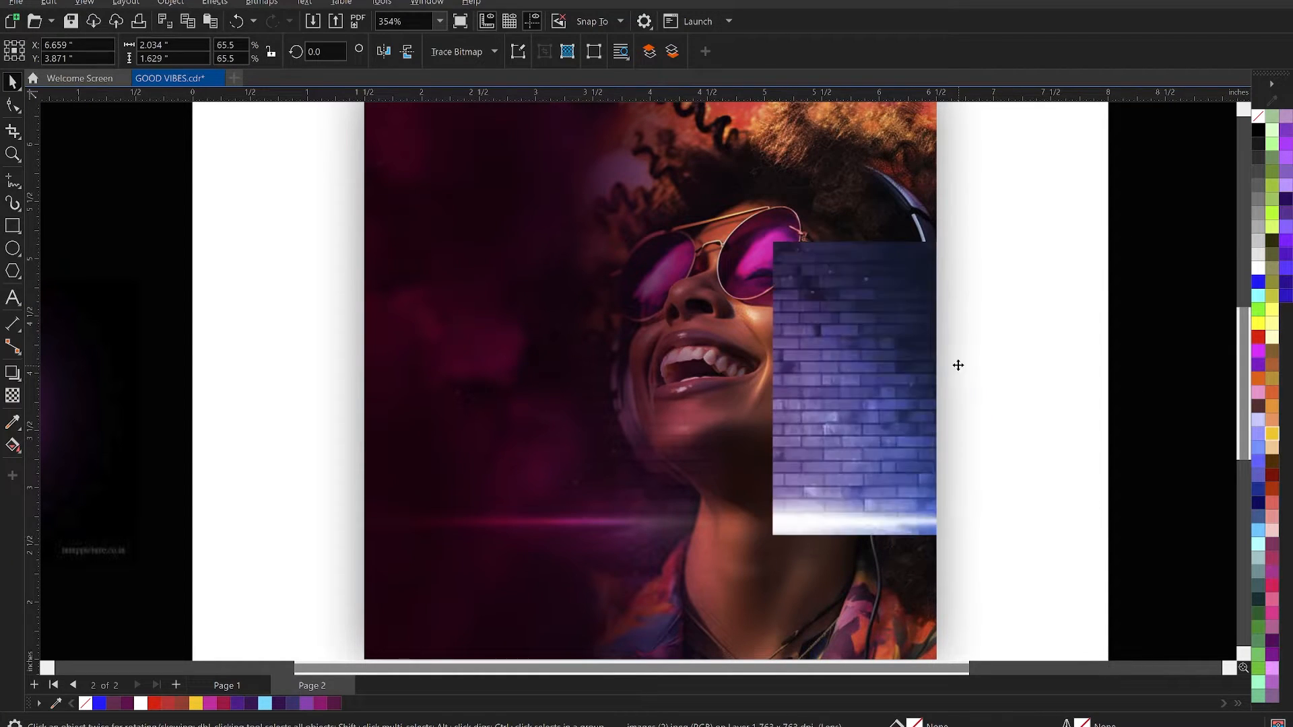
pyautogui.moveTo(945, 356); pyautogui.dragTo(913, 353)
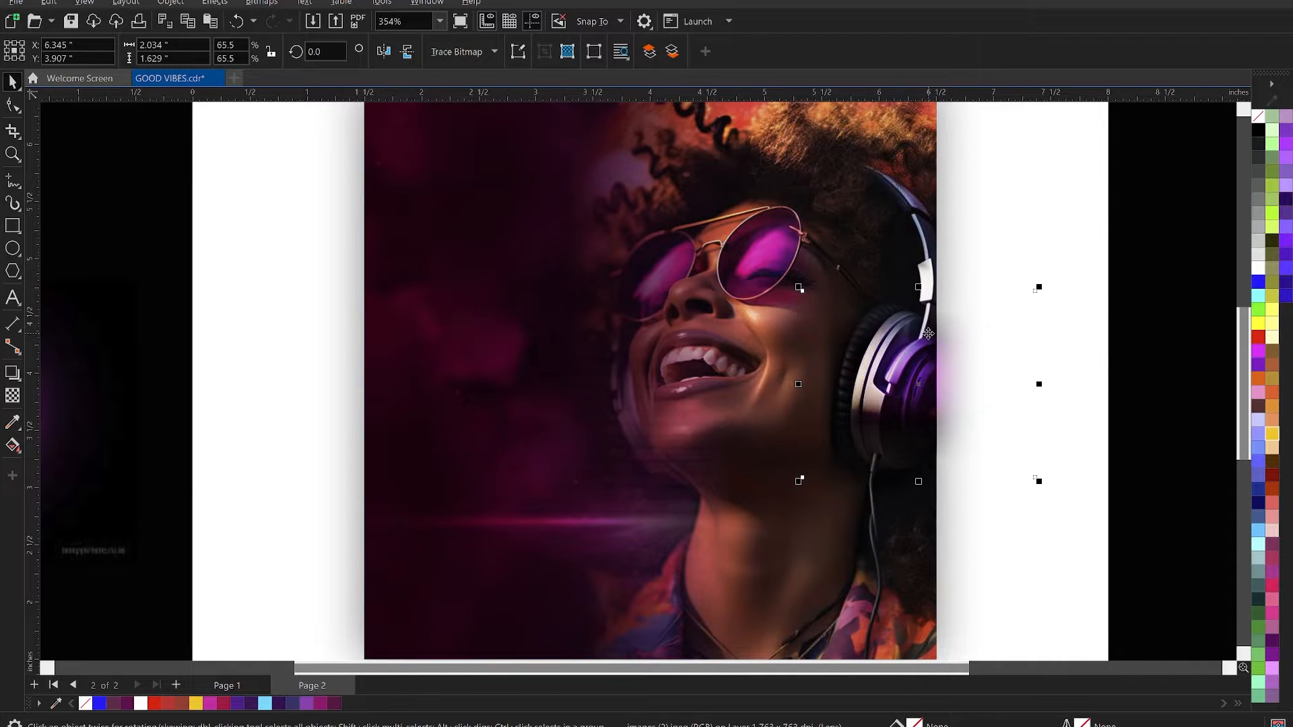
pyautogui.hotkey('ctrl', 'x')
pyautogui.hotkey('ctrl', 'v')
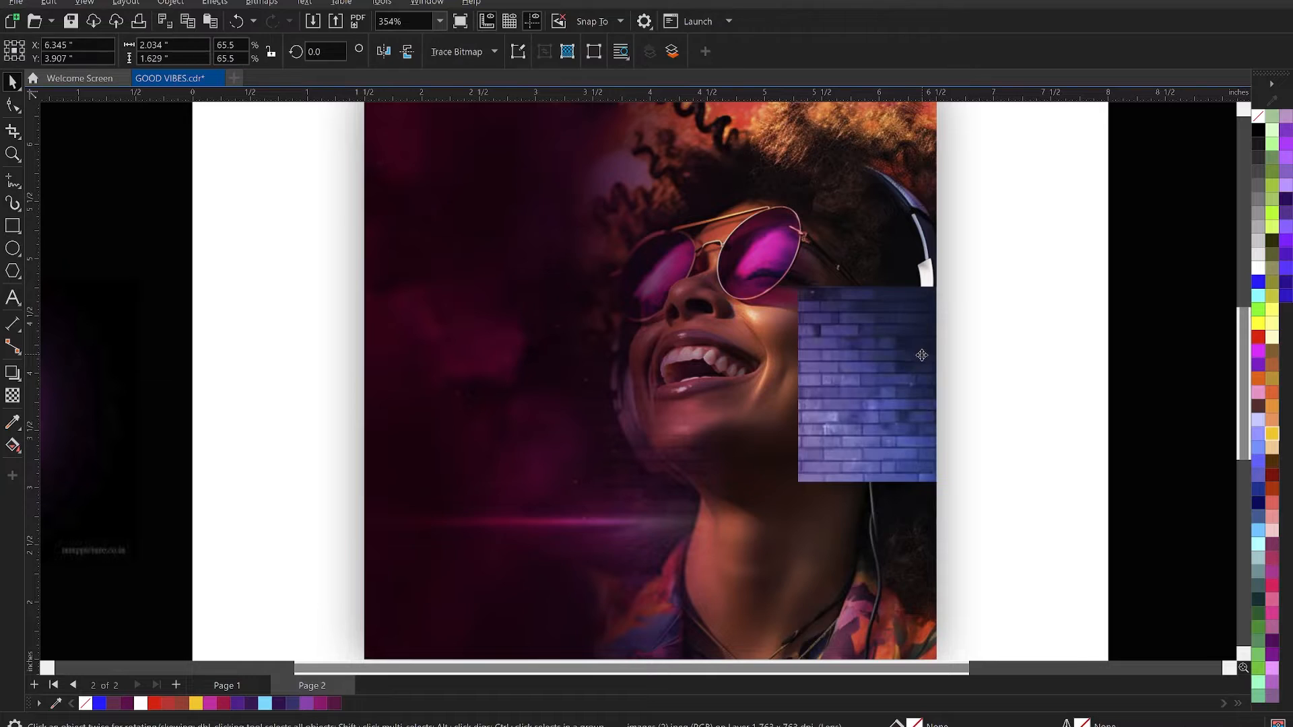
pyautogui.moveTo(916, 358); pyautogui.dragTo(880, 356)
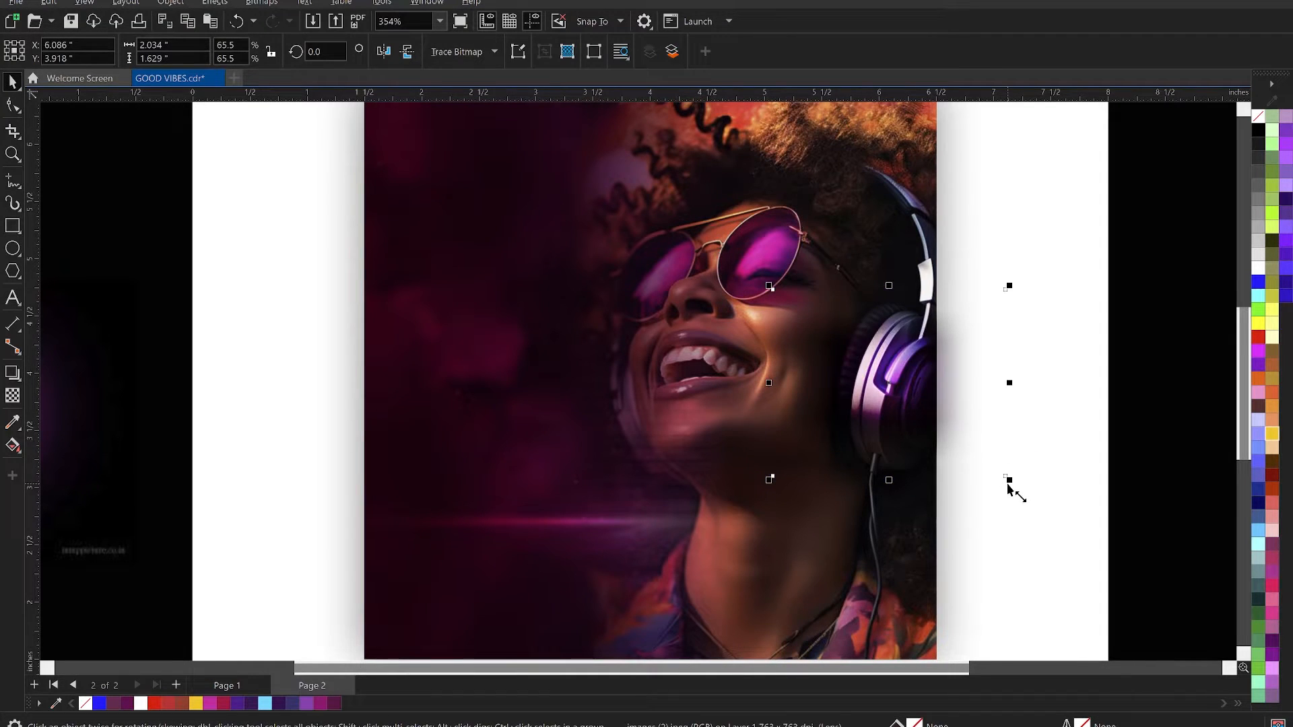
pyautogui.moveTo(1009, 479); pyautogui.dragTo(1032, 492)
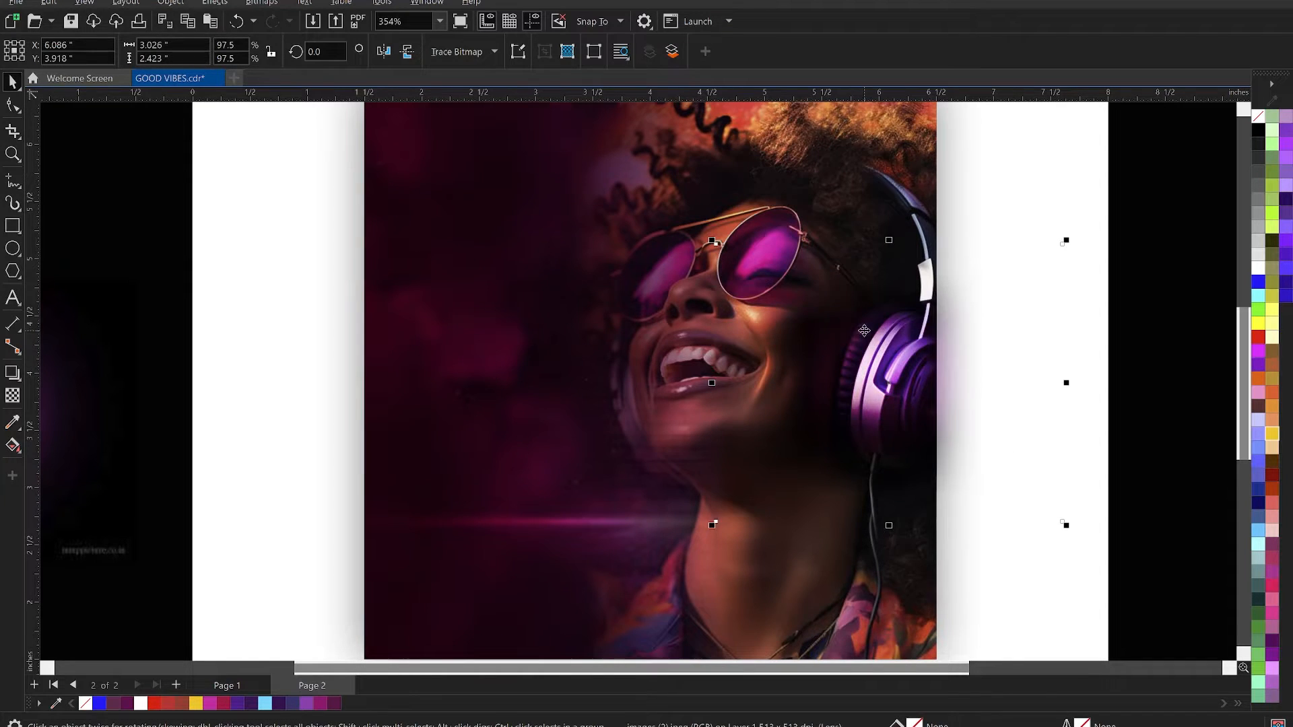
pyautogui.moveTo(860, 336); pyautogui.dragTo(873, 350)
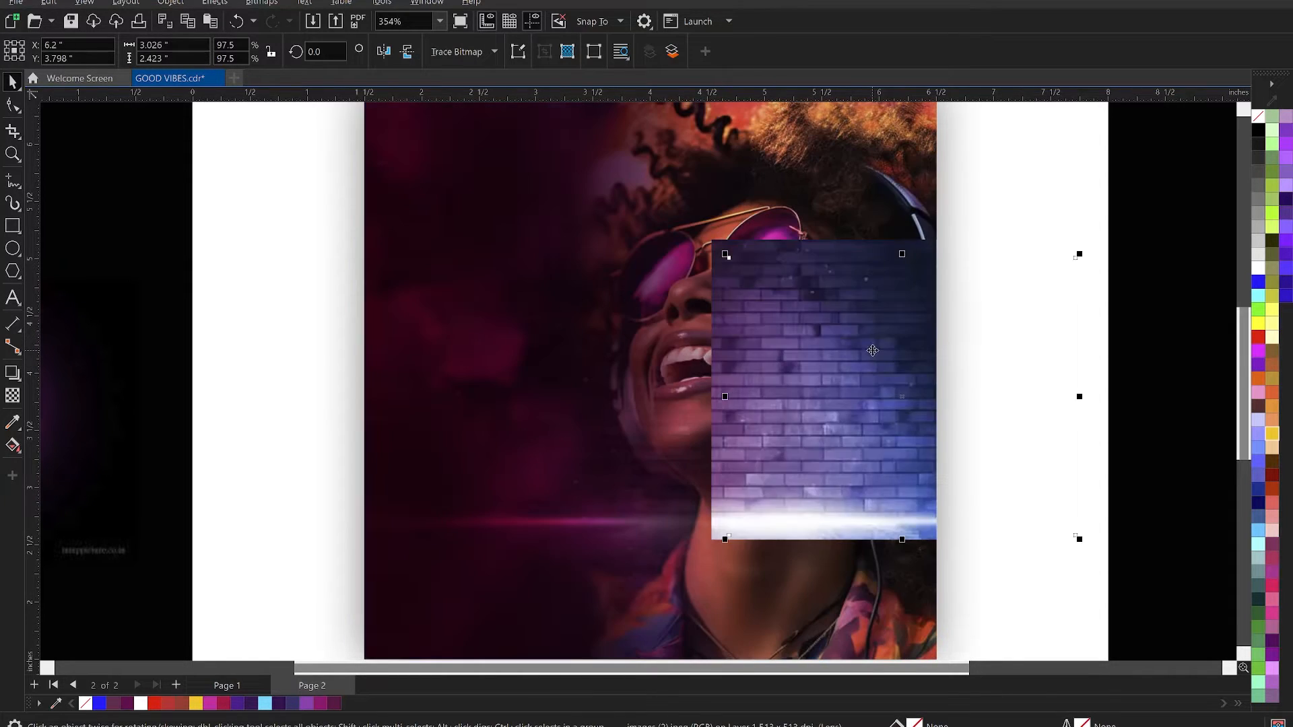
# - PowerClip the glow inside the 5-inch flyer square
pyautogui.rightClick(888, 366)
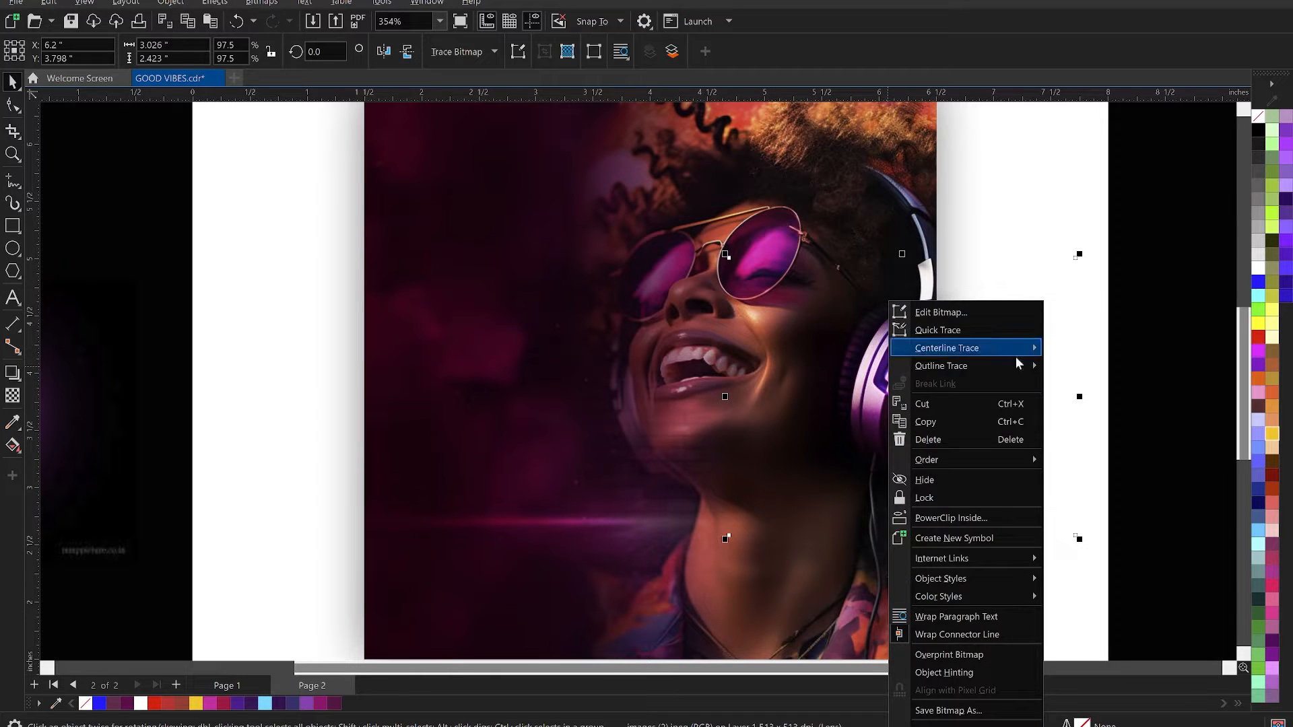
pyautogui.click(955, 520)
pyautogui.click(824, 230)
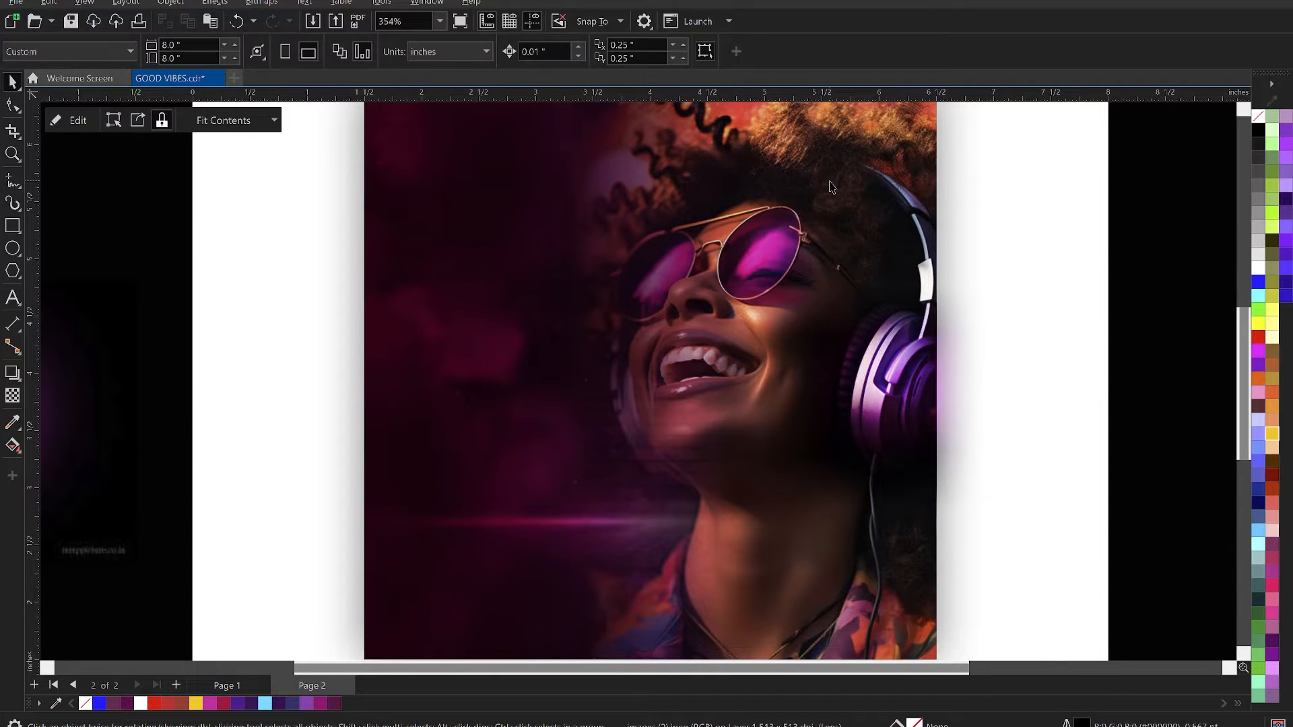
pyautogui.click(829, 182)
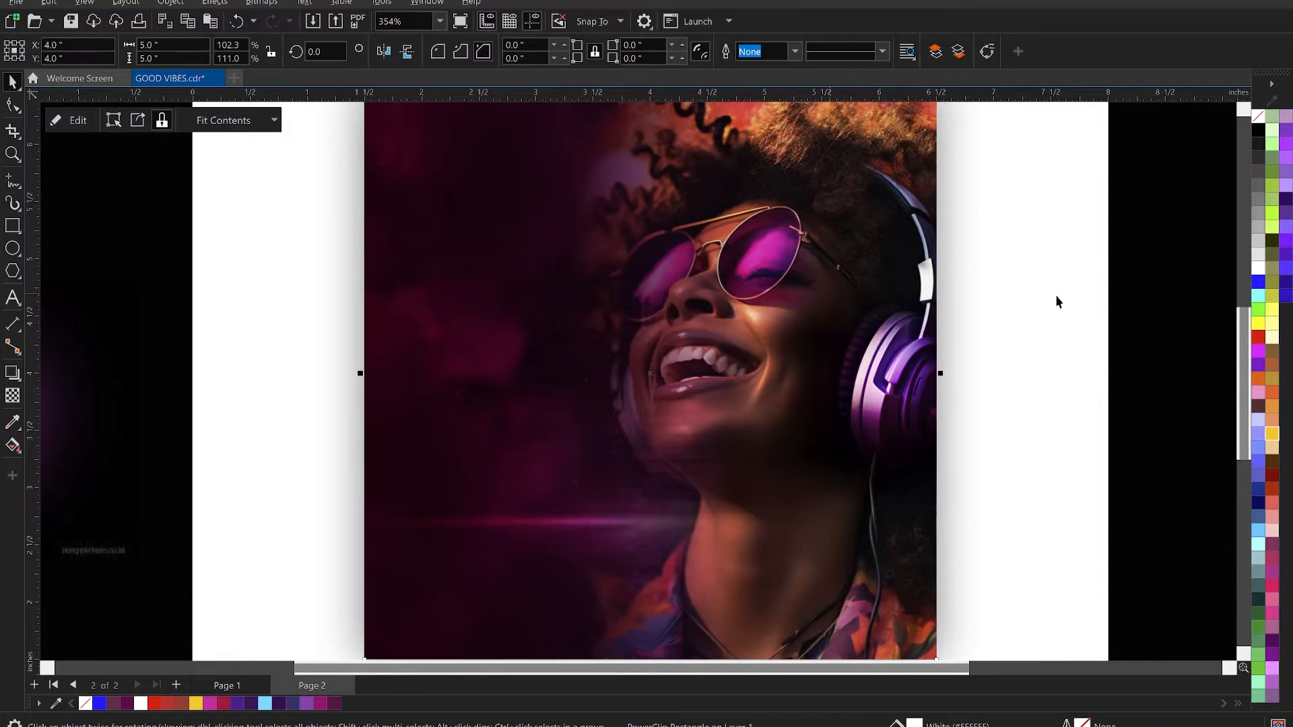
pyautogui.click(1092, 287)
pyautogui.scroll(-2, 892, 404)
pyautogui.press('z')
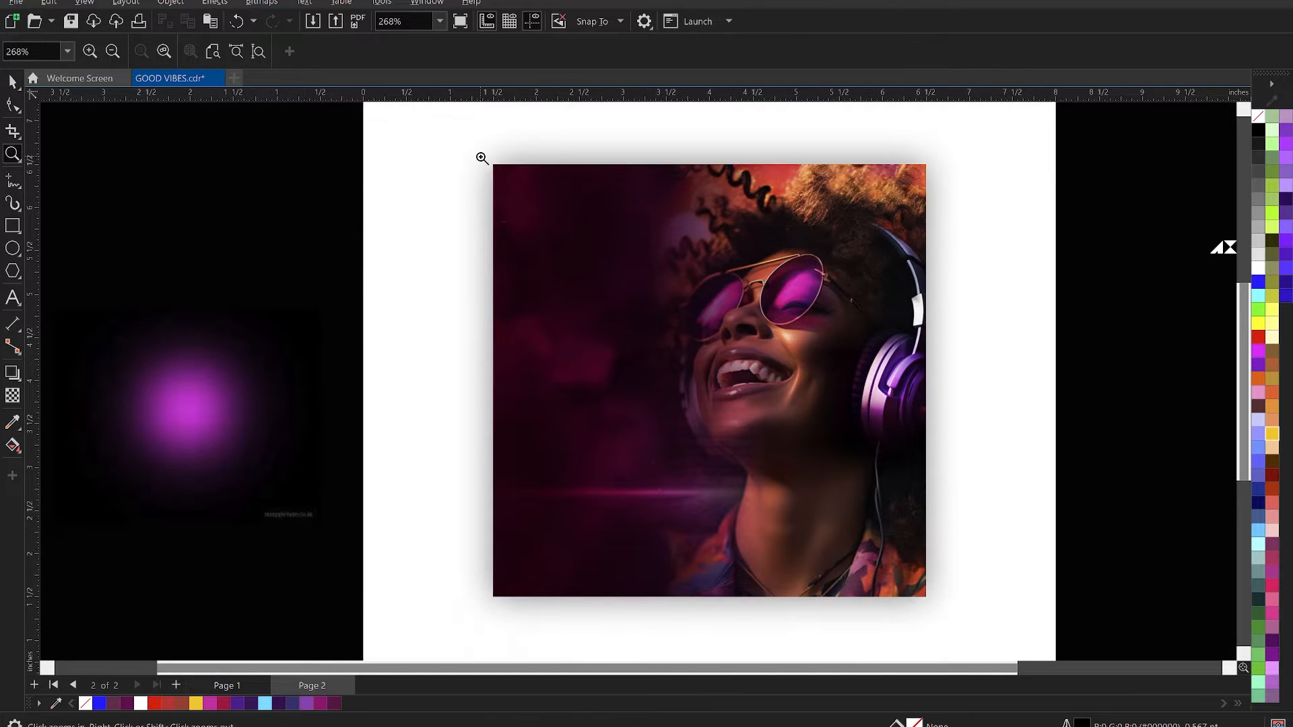
pyautogui.moveTo(485, 154); pyautogui.dragTo(934, 606)
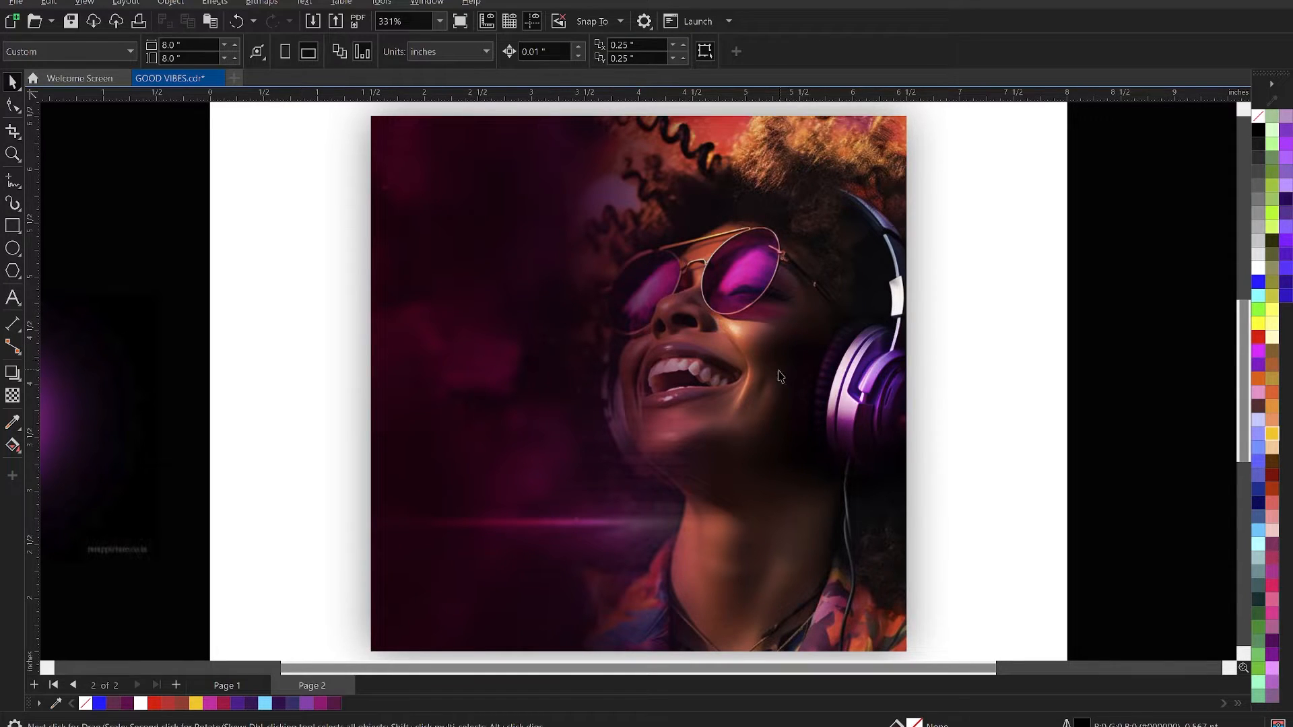
pyautogui.scroll(-2, 752, 364)
pyautogui.scroll(-2, 753, 364)
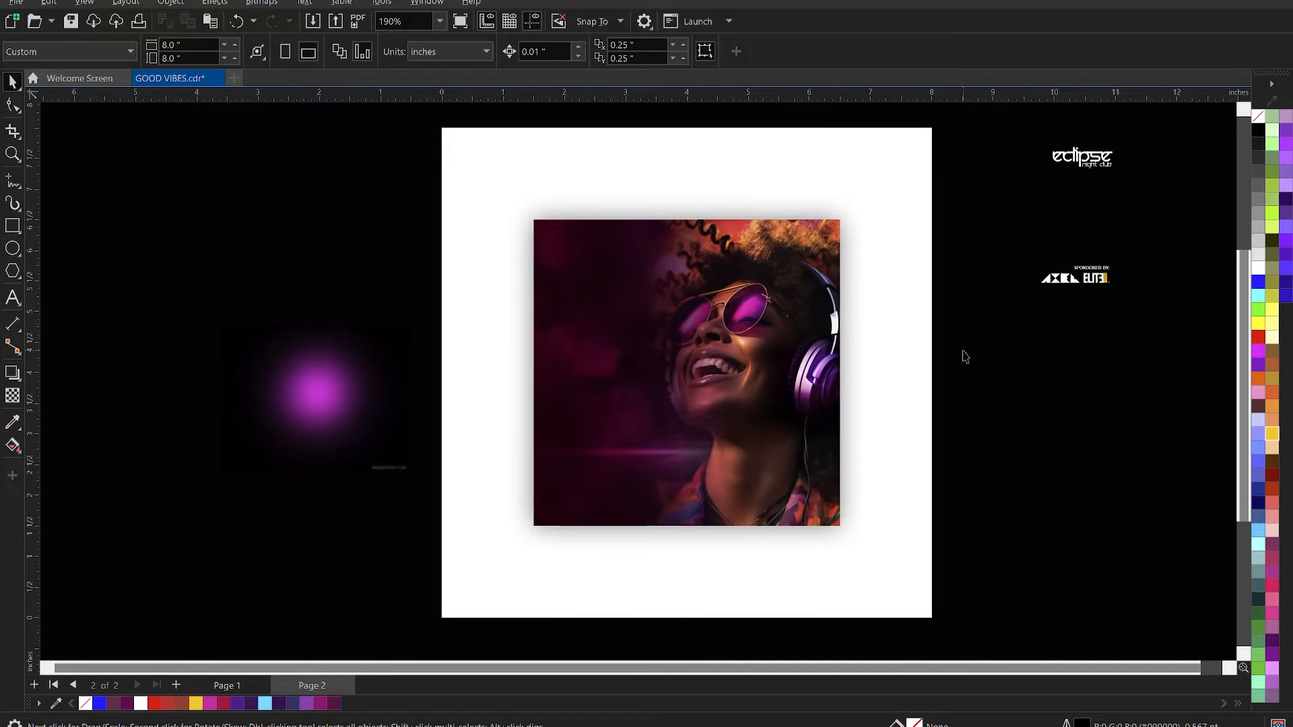
pyautogui.moveTo(1013, 128); pyautogui.dragTo(1172, 333)
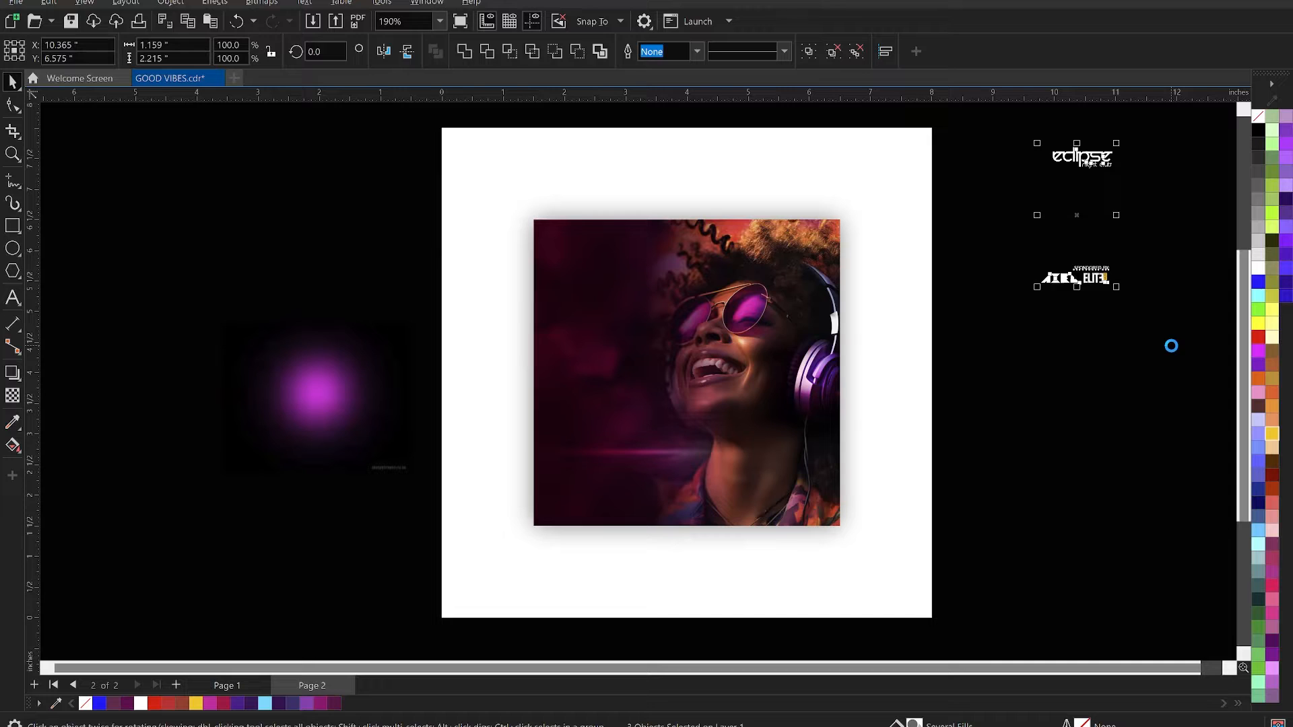
pyautogui.press('Delete')
pyautogui.hotkey('ctrl', 'e')
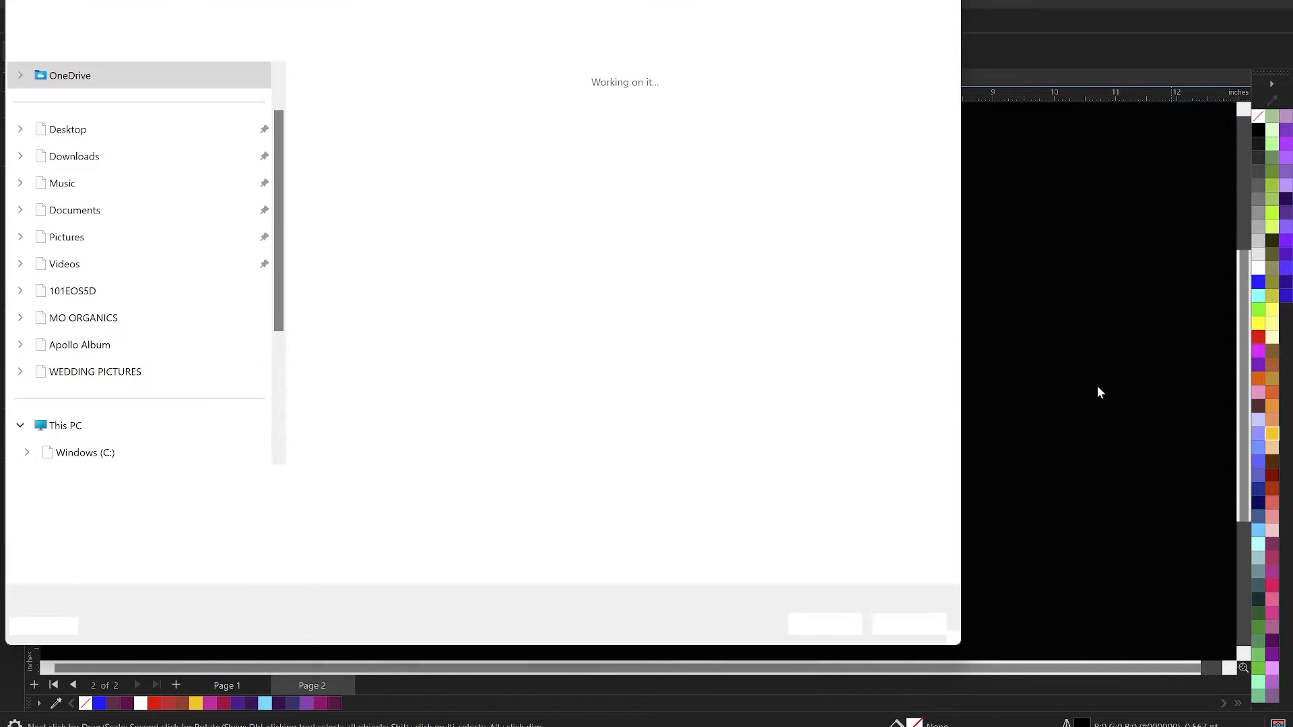
pyautogui.press('Escape')
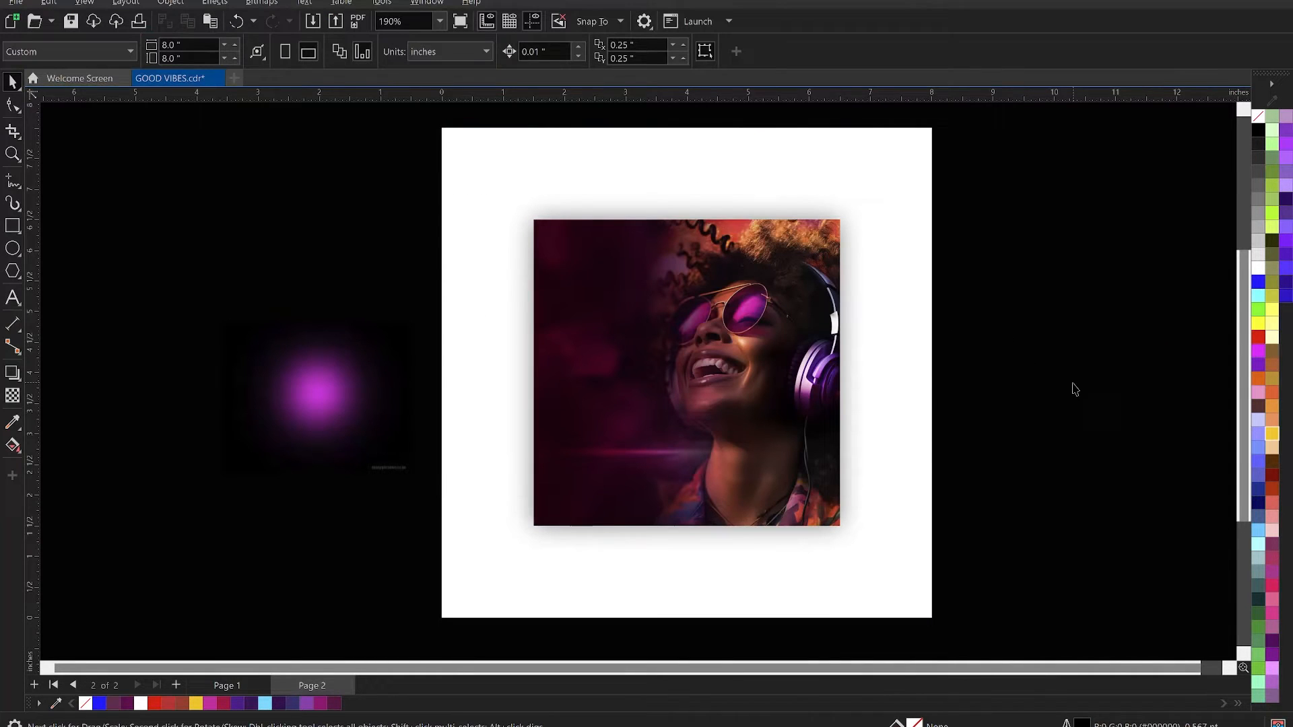
pyautogui.hotkey('ctrl', 'z')
# - Move the Eclipse night club logo near the flyer's upper-left corner, centred at about 2.34, 6.06 inches
pyautogui.click(1083, 157)
pyautogui.moveTo(1083, 157); pyautogui.dragTo(596, 246)
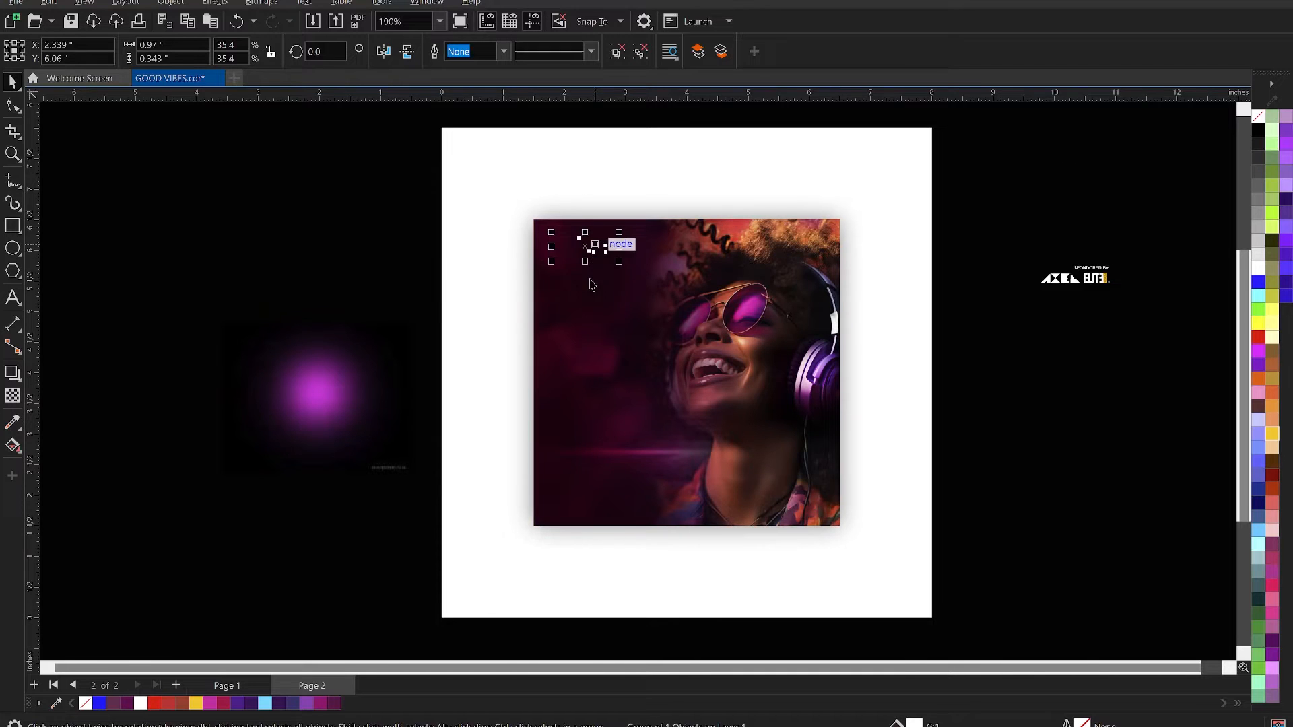
pyautogui.scroll(1, 623, 356)
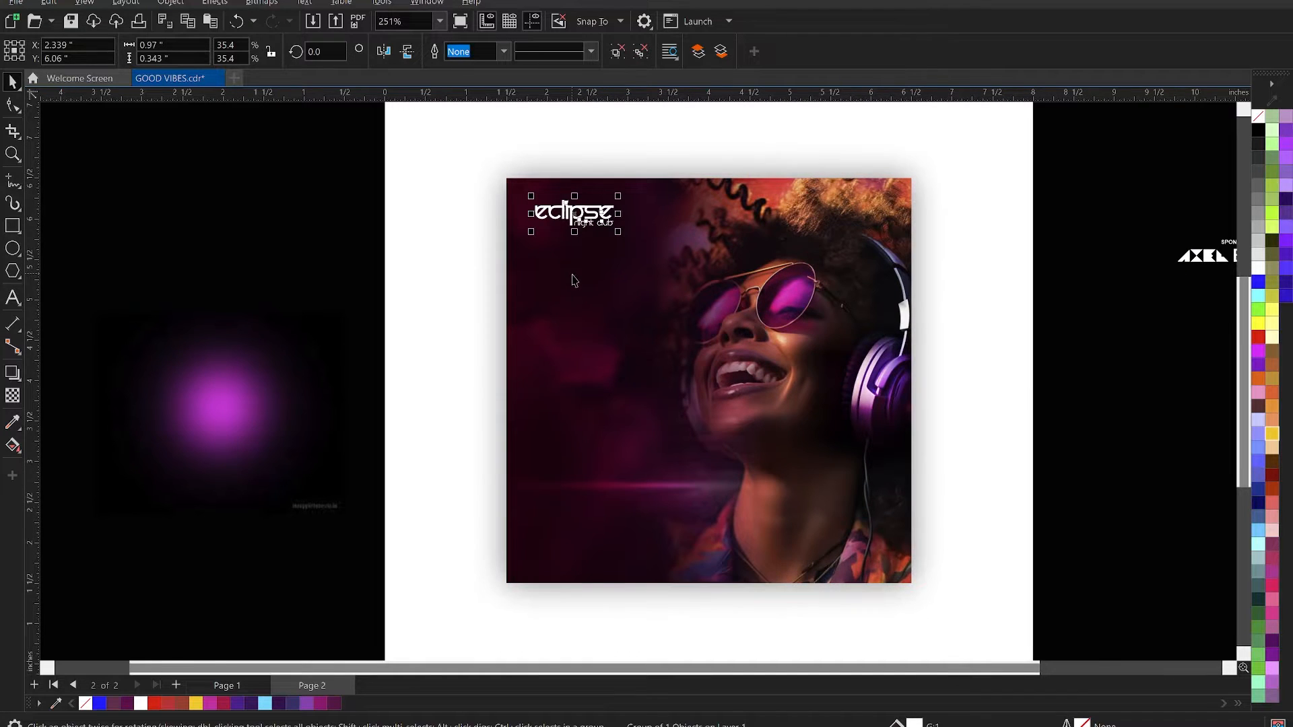
pyautogui.scroll(1, 572, 277)
pyautogui.click(319, 185)
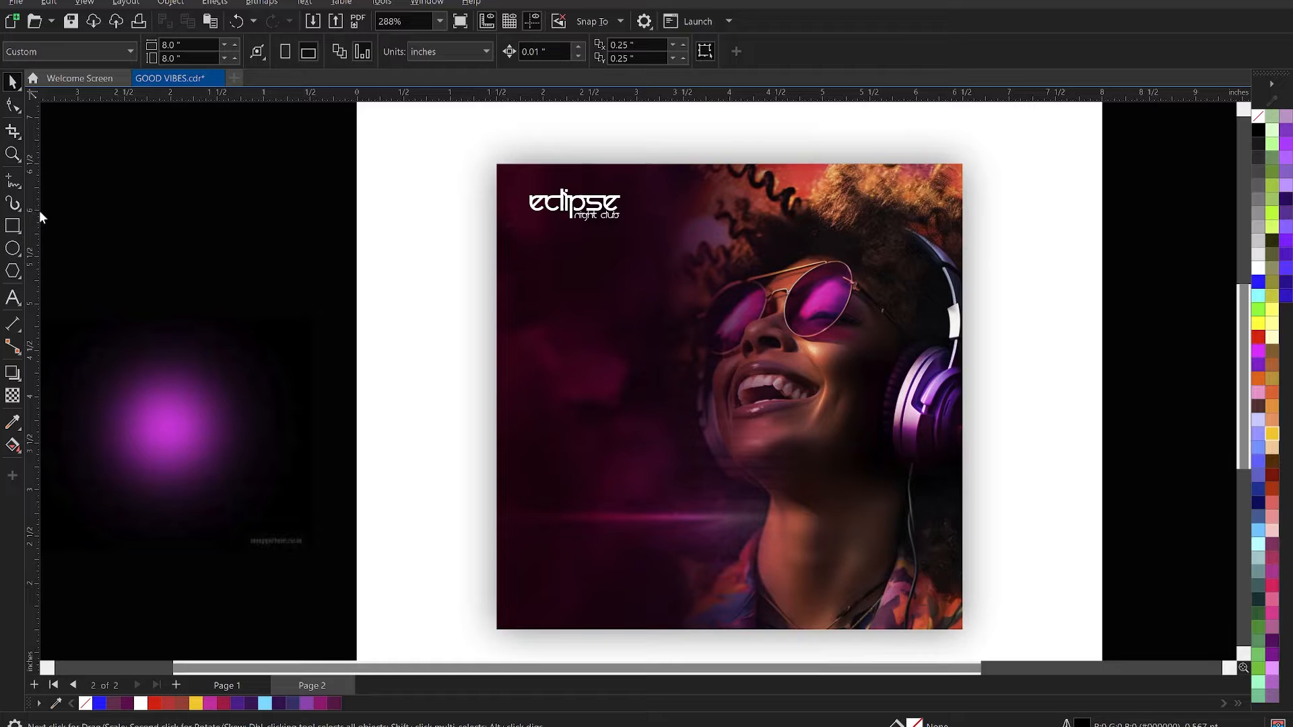
# - Draw a small rectangle below the Eclipse logo and set its size to 0.25 × 0.25 inches
pyautogui.click(12, 225)
pyautogui.moveTo(523, 279); pyautogui.dragTo(586, 329)
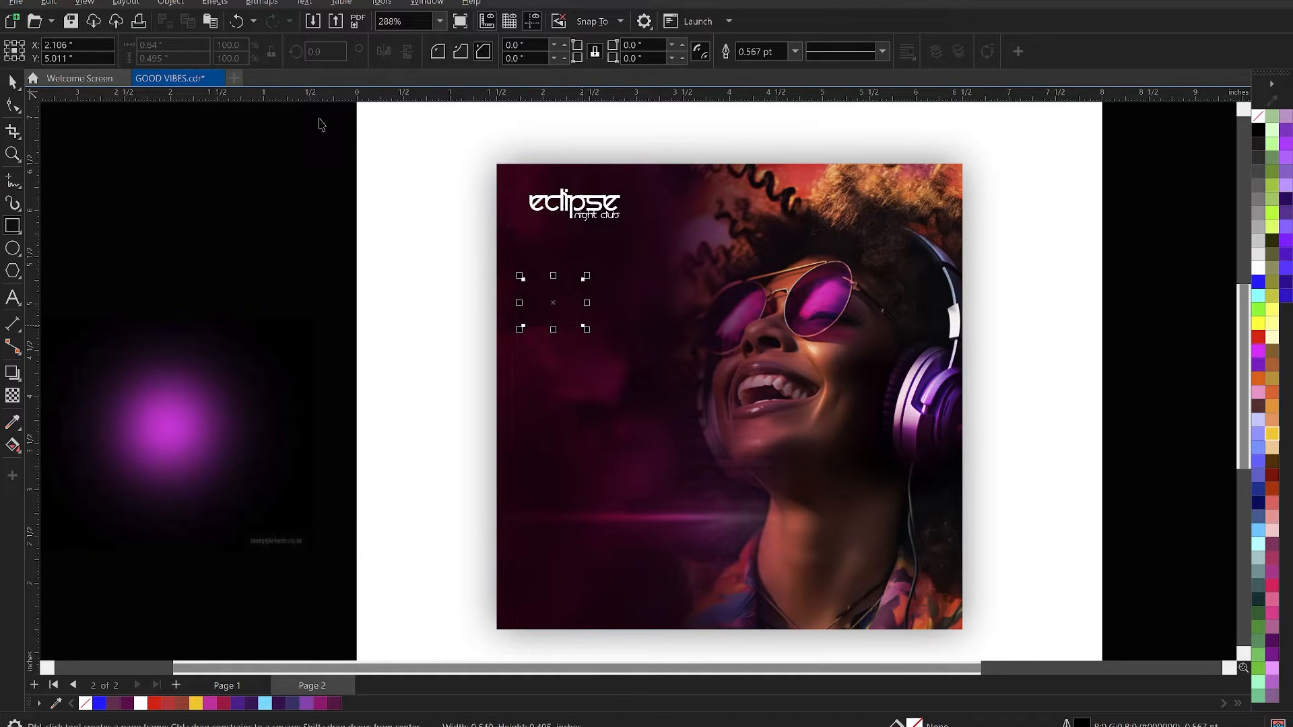
pyautogui.press('space')
pyautogui.click(159, 46)
pyautogui.moveTo(170, 49); pyautogui.dragTo(139, 47)
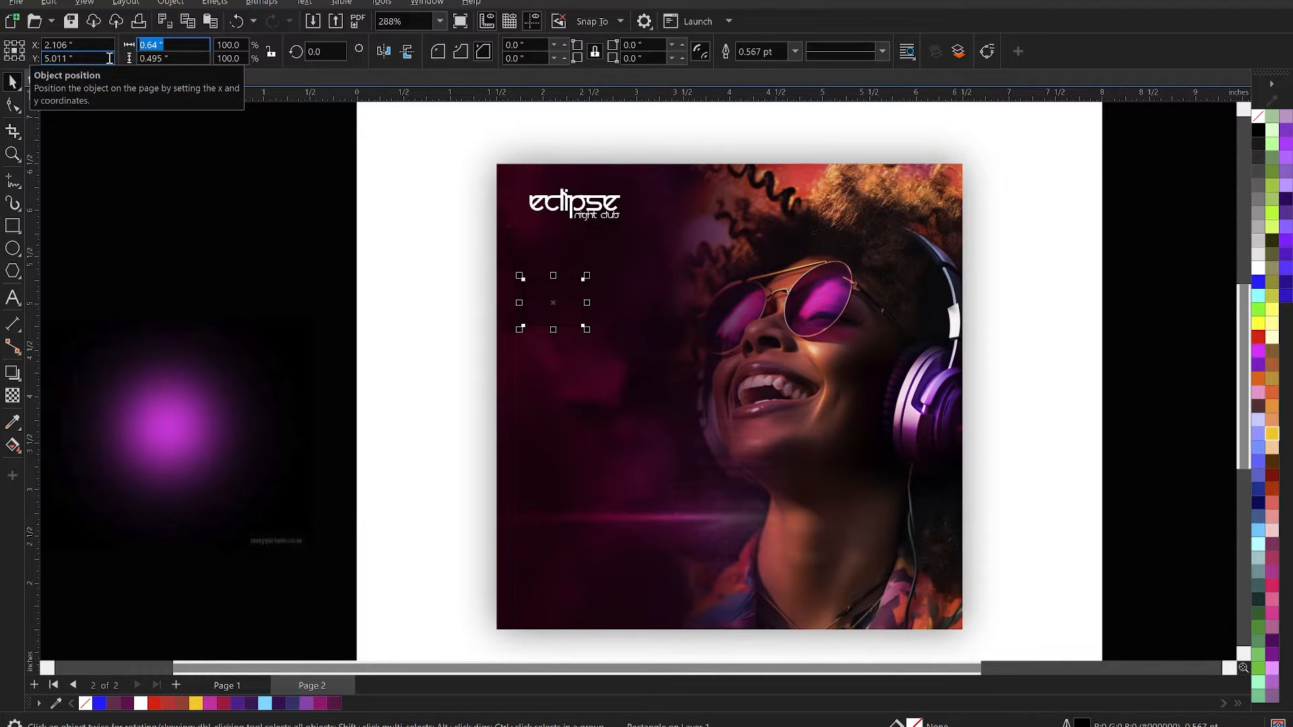
pyautogui.write('0.25')
pyautogui.press('Return')
pyautogui.press('Tab')
pyautogui.press('BackSpace')
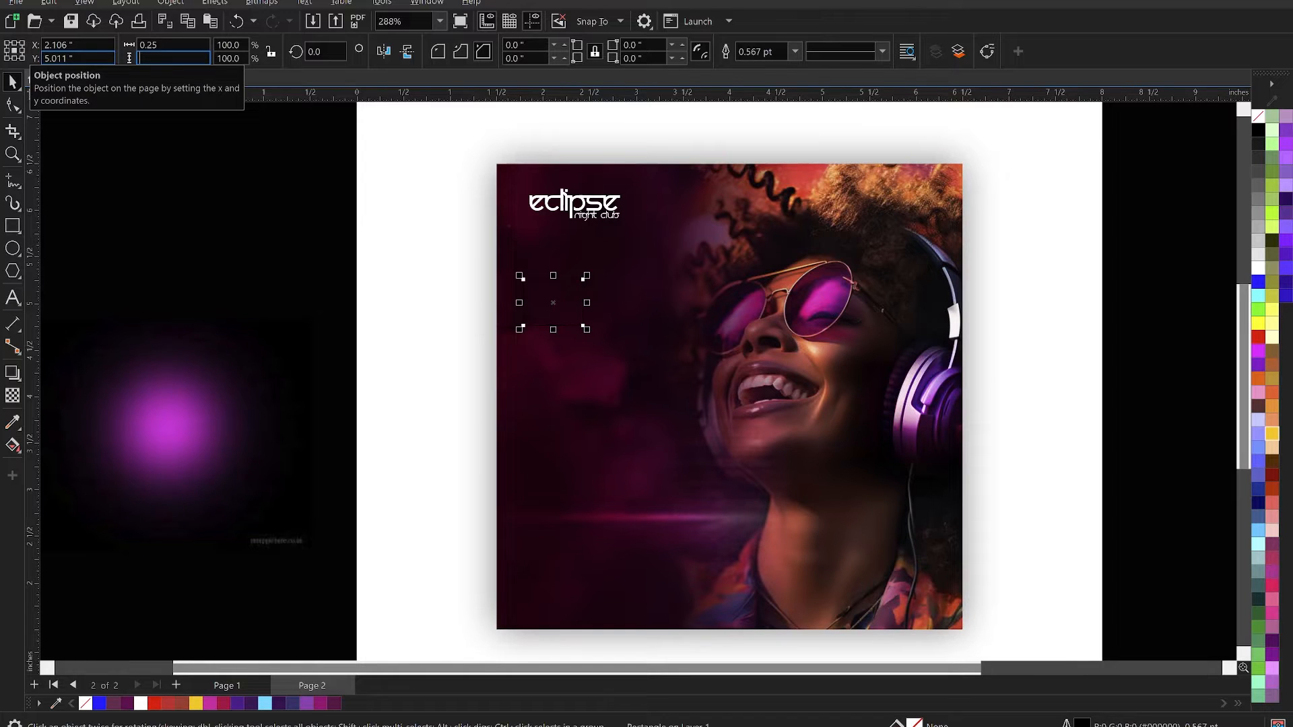
pyautogui.write('0.25')
pyautogui.press('Return')
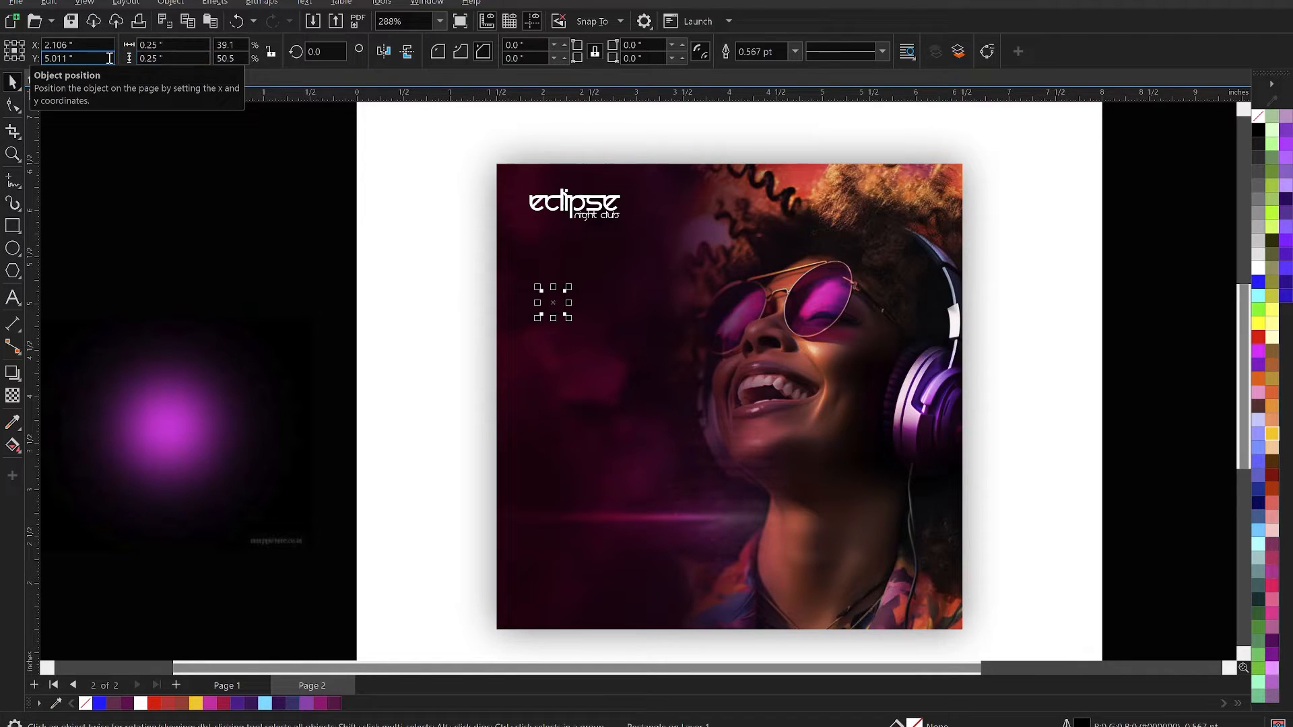
# - Align the small square with the flyer's left and upper edges and give it a white outline
pyautogui.keyDown('shift'); pyautogui.click(627, 320); pyautogui.keyUp('shift')
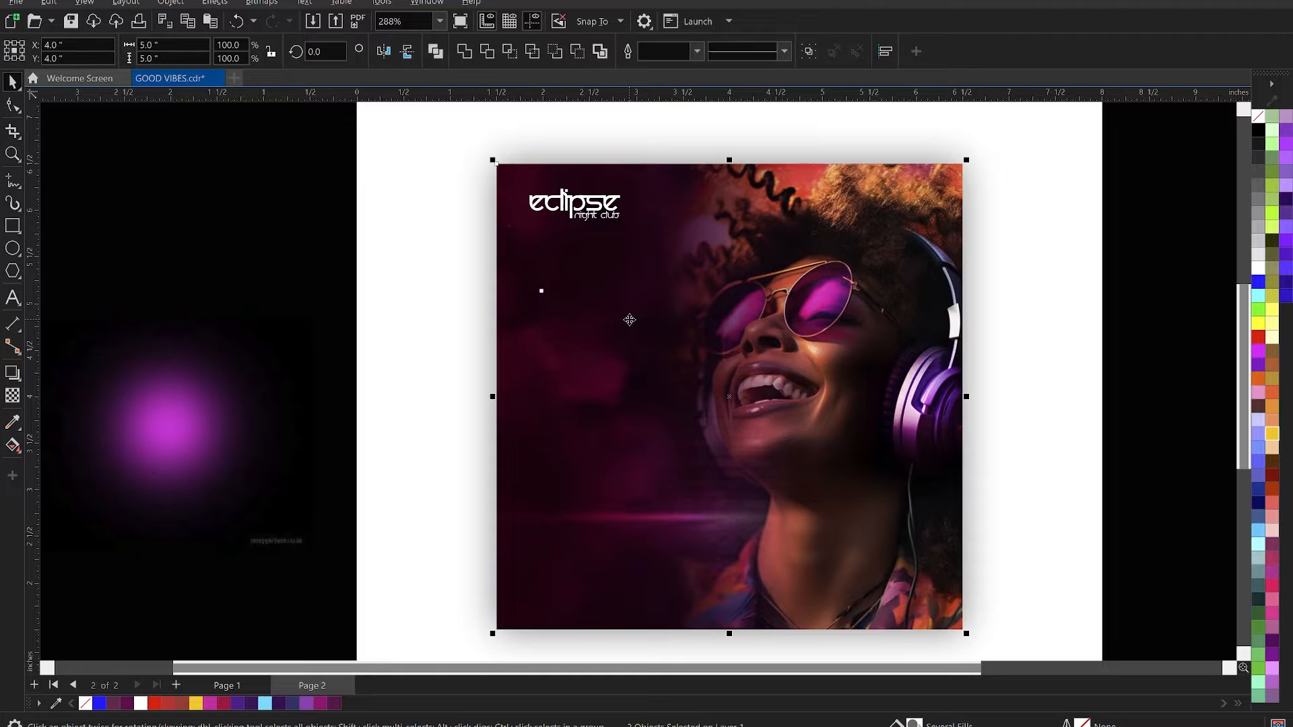
pyautogui.press('l')
pyautogui.press('t')
pyautogui.click(508, 179)
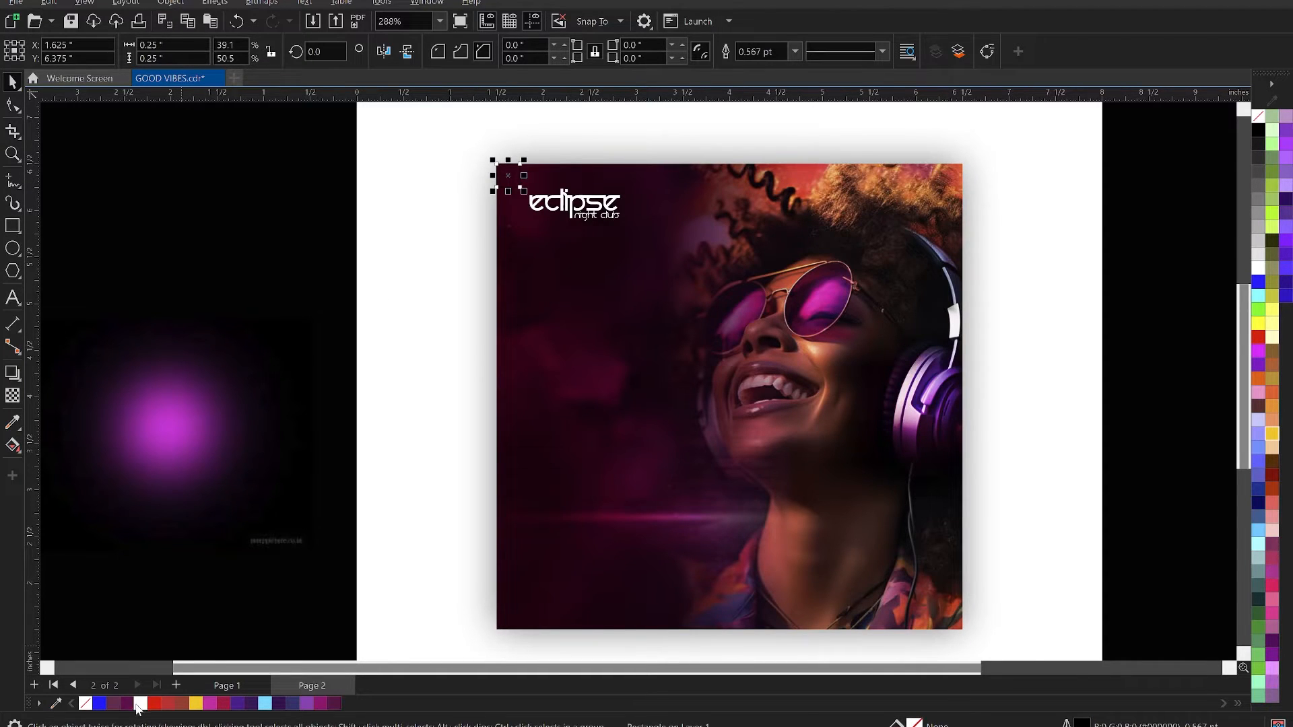
pyautogui.rightClick(139, 703)
# - Place a vertical guideline on the small square's right edge and a horizontal one on its lower edge at 6.25 inches, and delete the square
pyautogui.scroll(4, 509, 134)
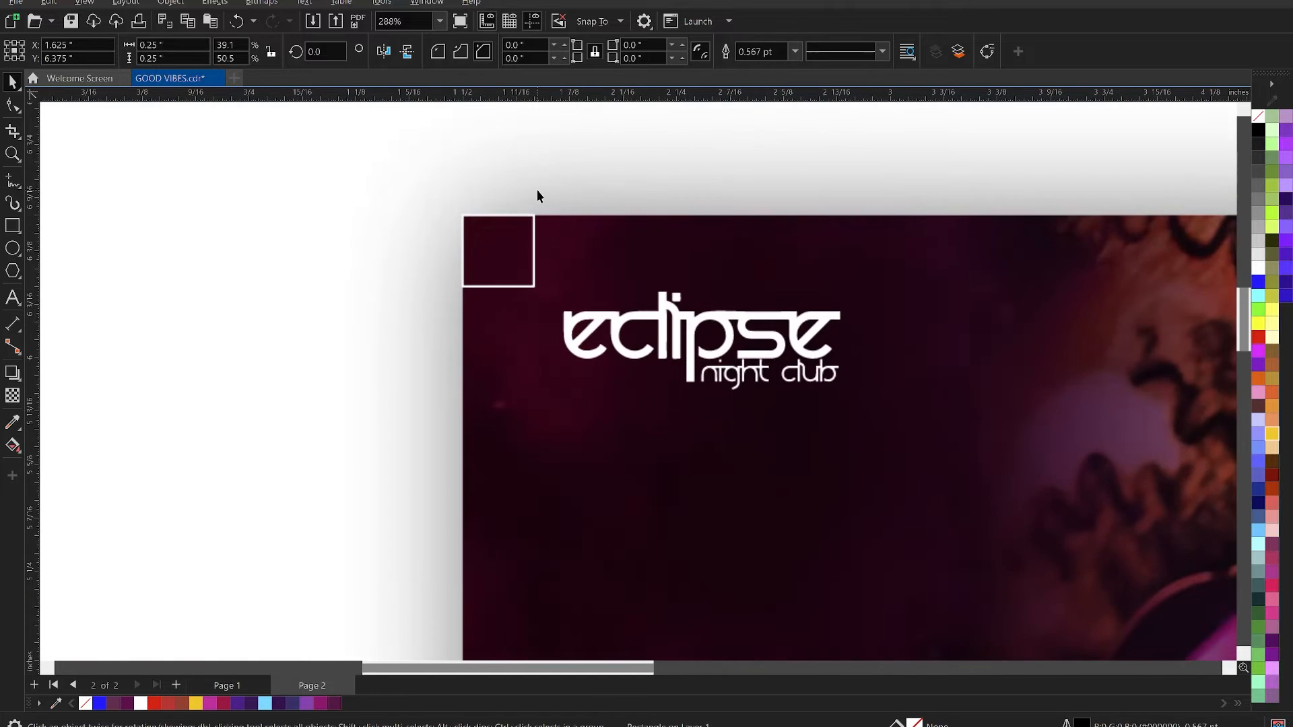
pyautogui.scroll(1, 535, 246)
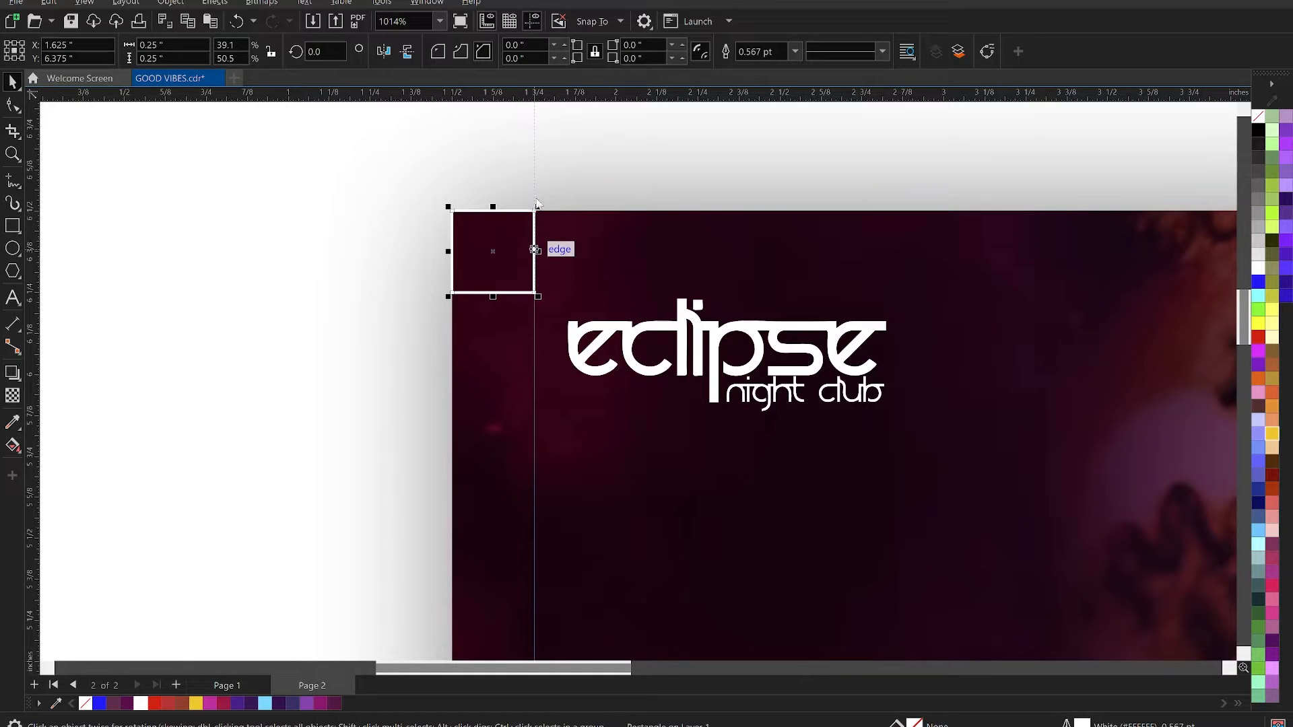
pyautogui.moveTo(585, 100); pyautogui.dragTo(565, 292)
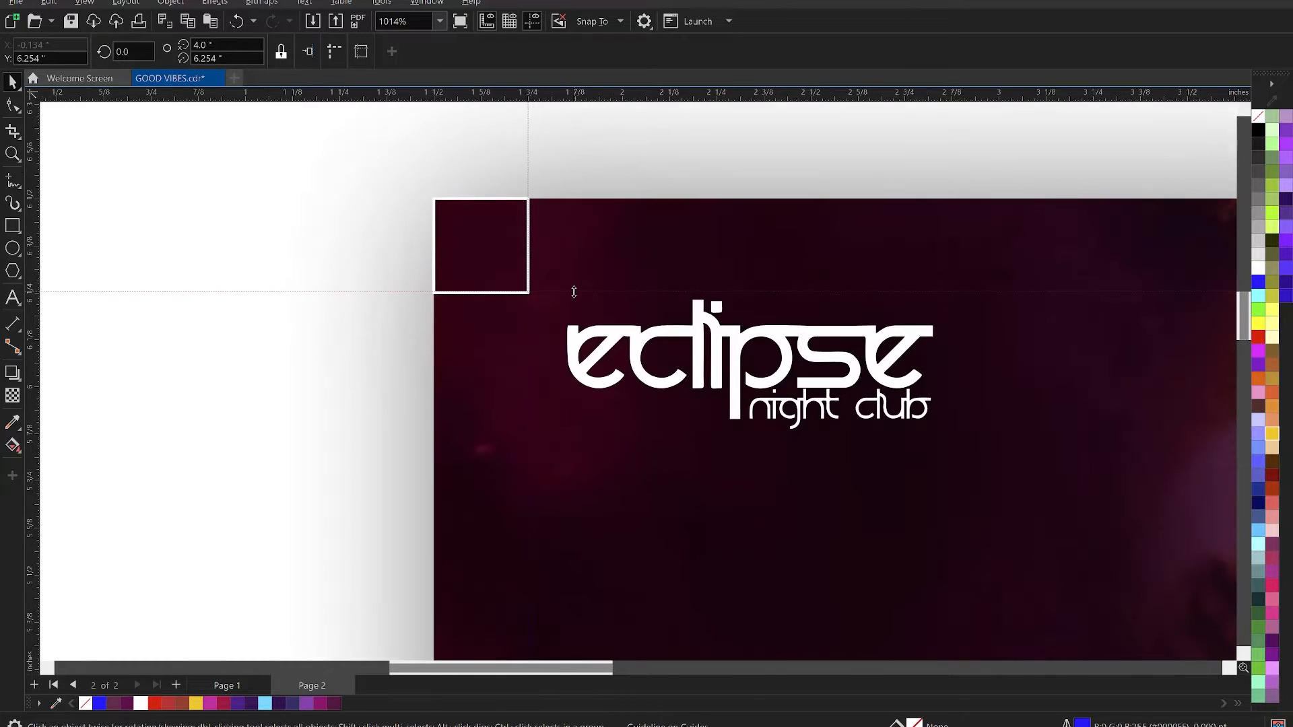
pyautogui.scroll(1, 545, 286)
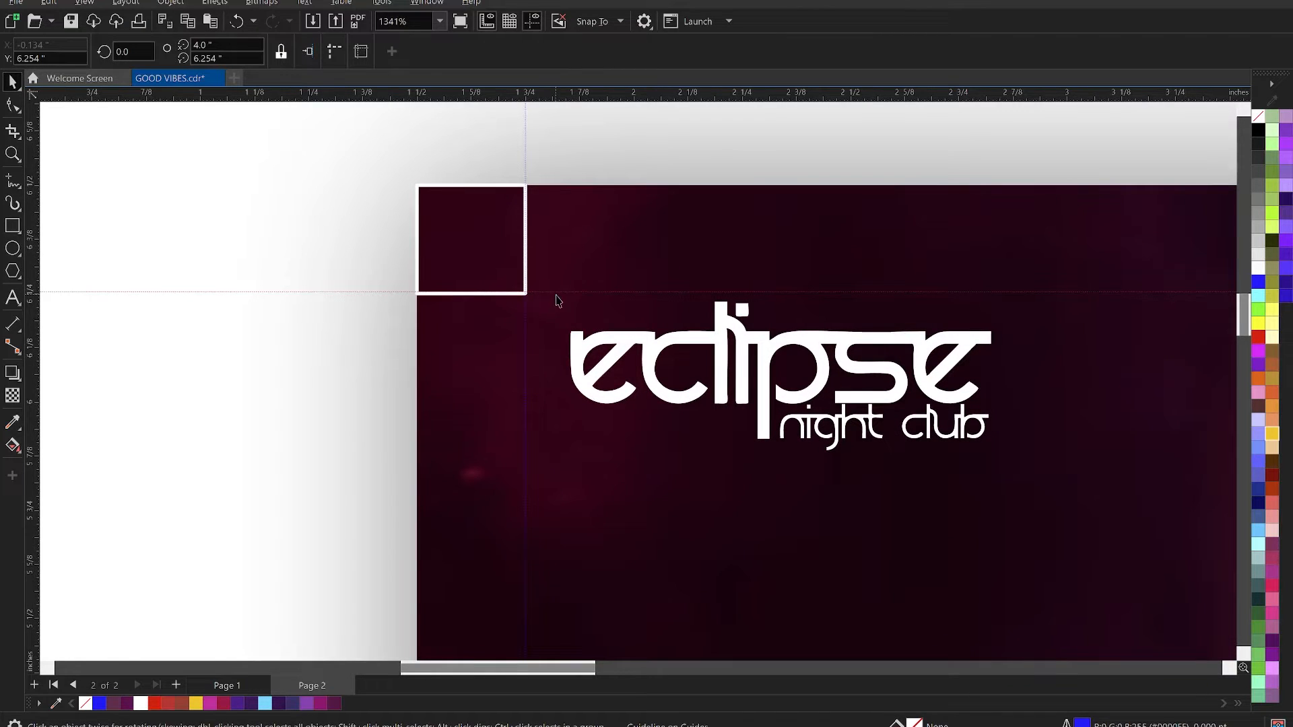
pyautogui.moveTo(556, 293); pyautogui.dragTo(558, 297)
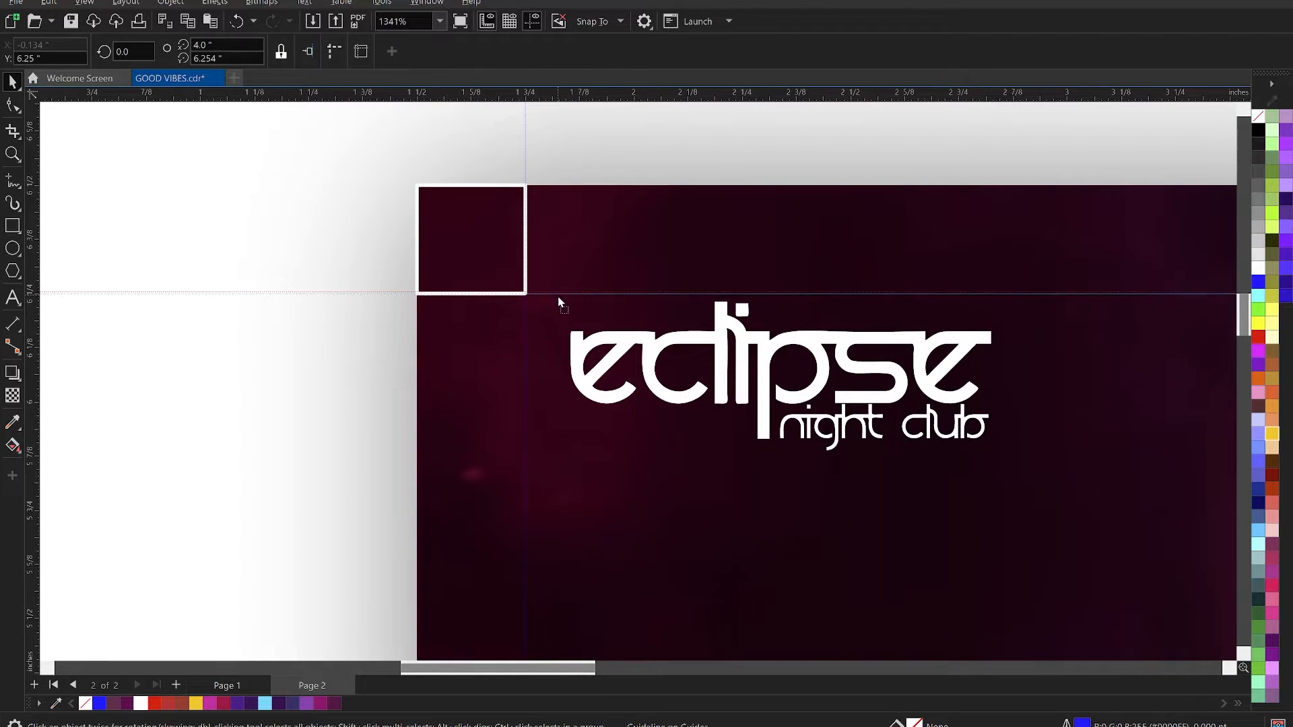
pyautogui.click(499, 246)
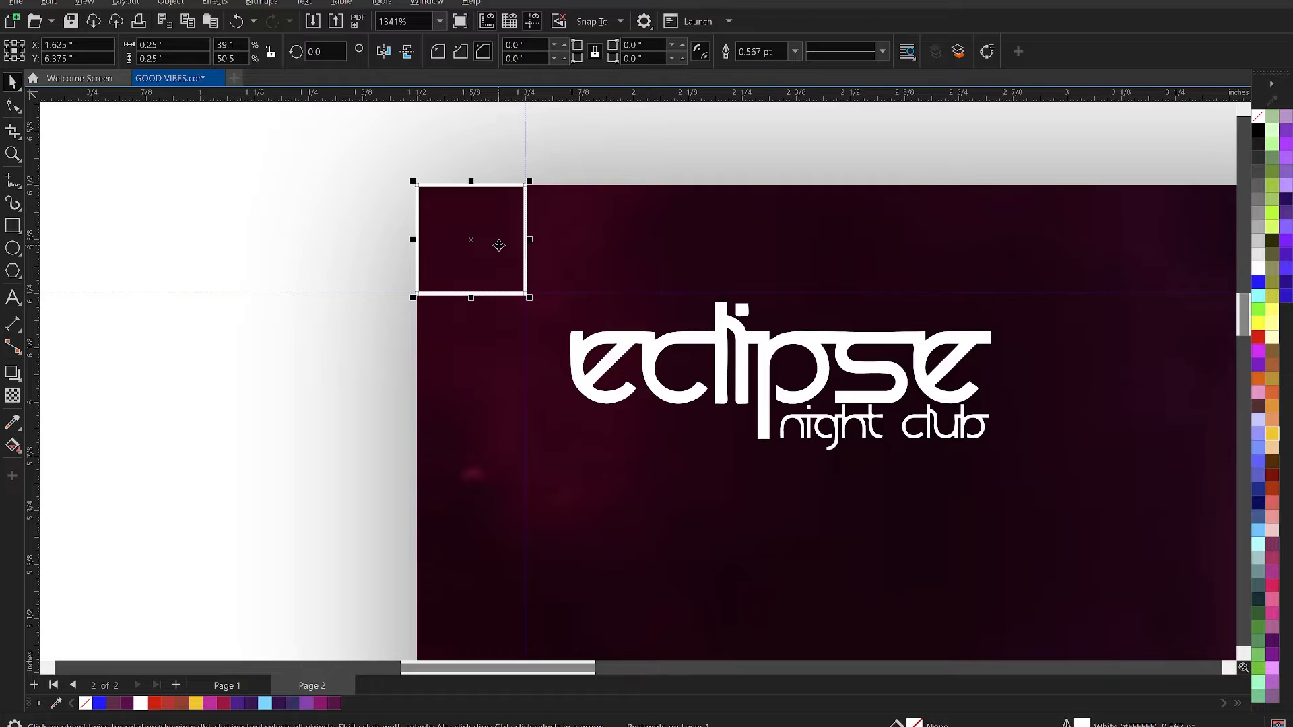
pyautogui.press('Delete')
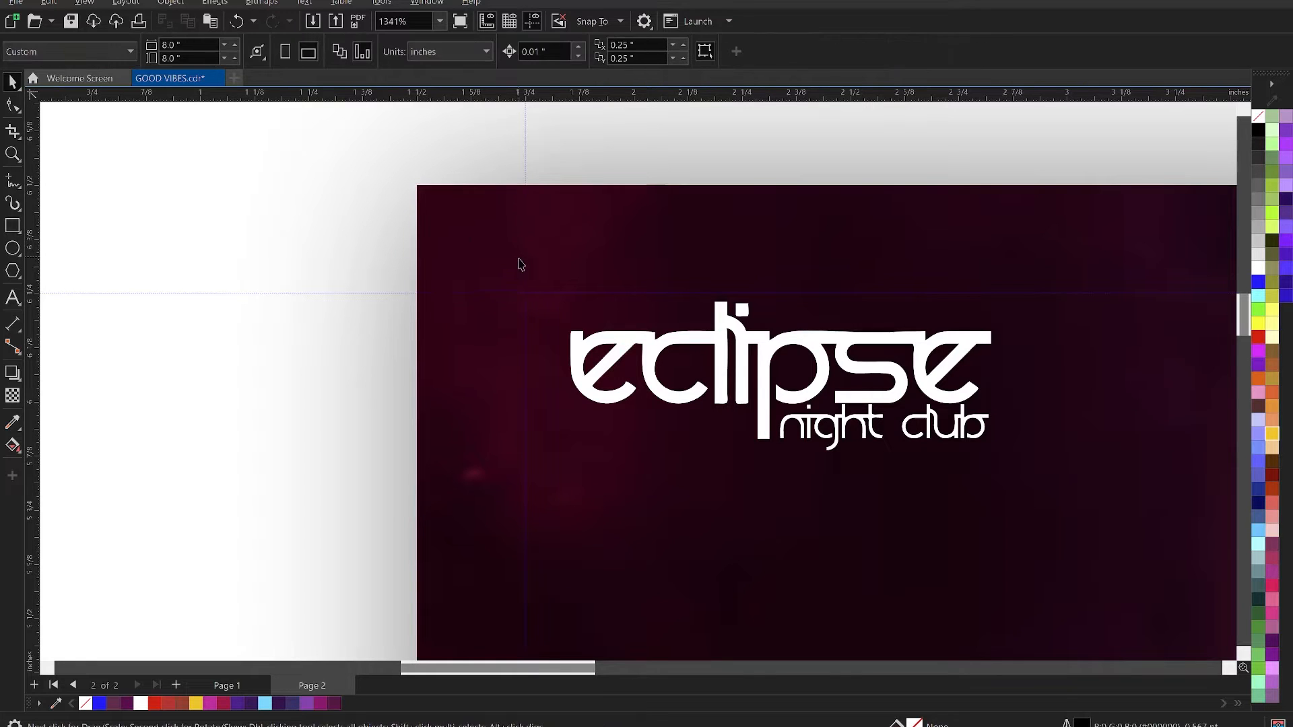
# - Move the Eclipse logo into the corner formed by the two guidelines, centred at about 2.30, 6.05 inches
pyautogui.moveTo(618, 350); pyautogui.dragTo(581, 261)
pyautogui.scroll(-3, 582, 261)
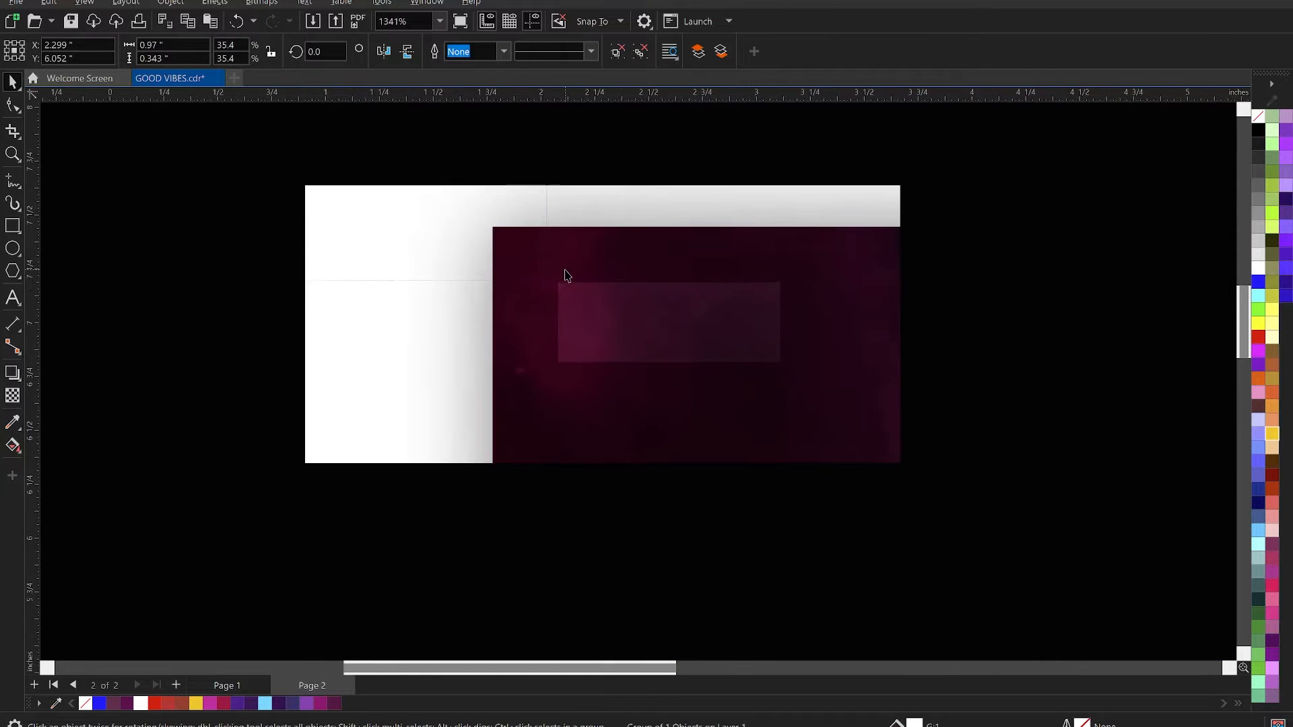
pyautogui.scroll(-4, 597, 223)
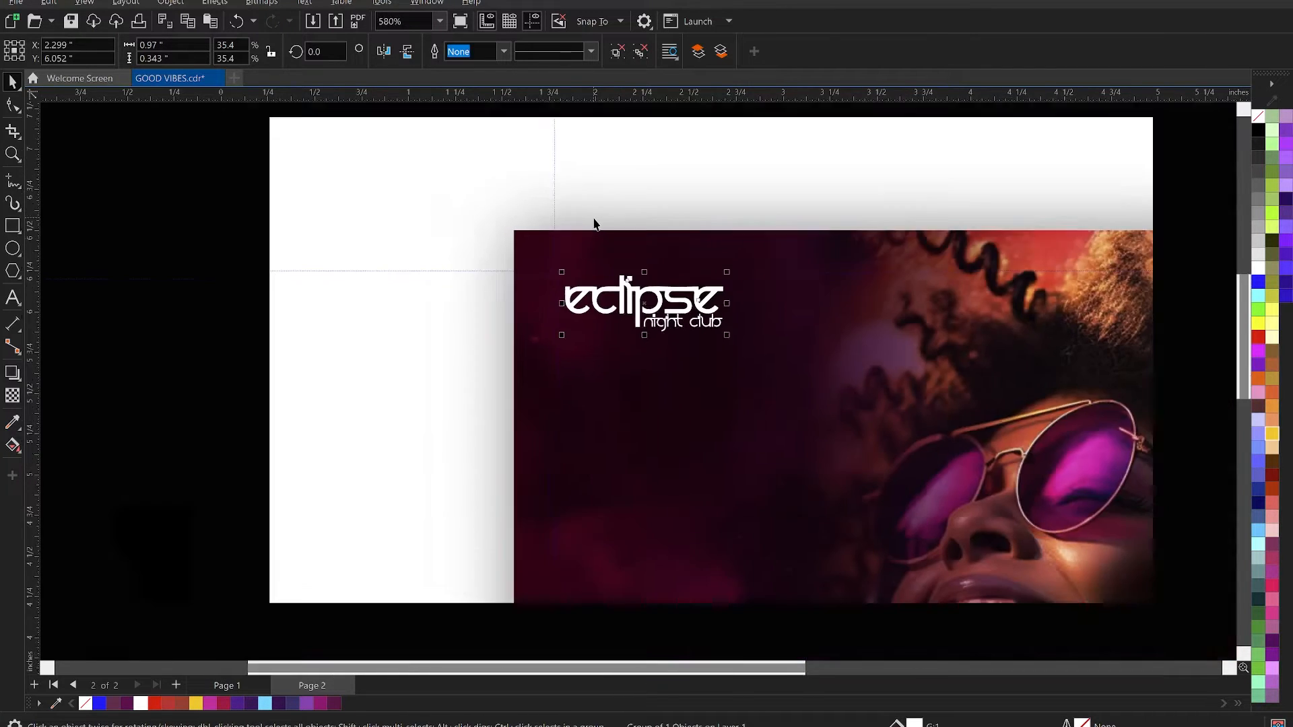
pyautogui.scroll(-4, 587, 223)
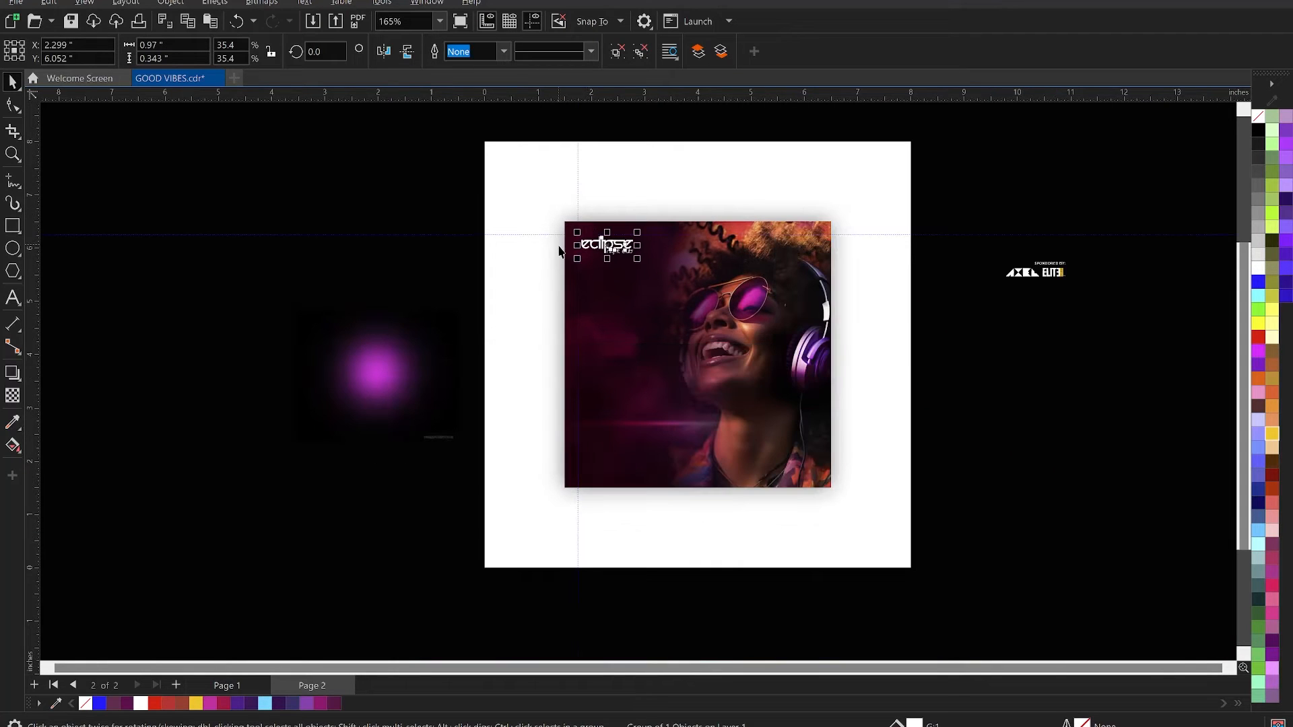
pyautogui.press('z')
pyautogui.moveTo(534, 206); pyautogui.dragTo(1029, 475)
pyautogui.press('space')
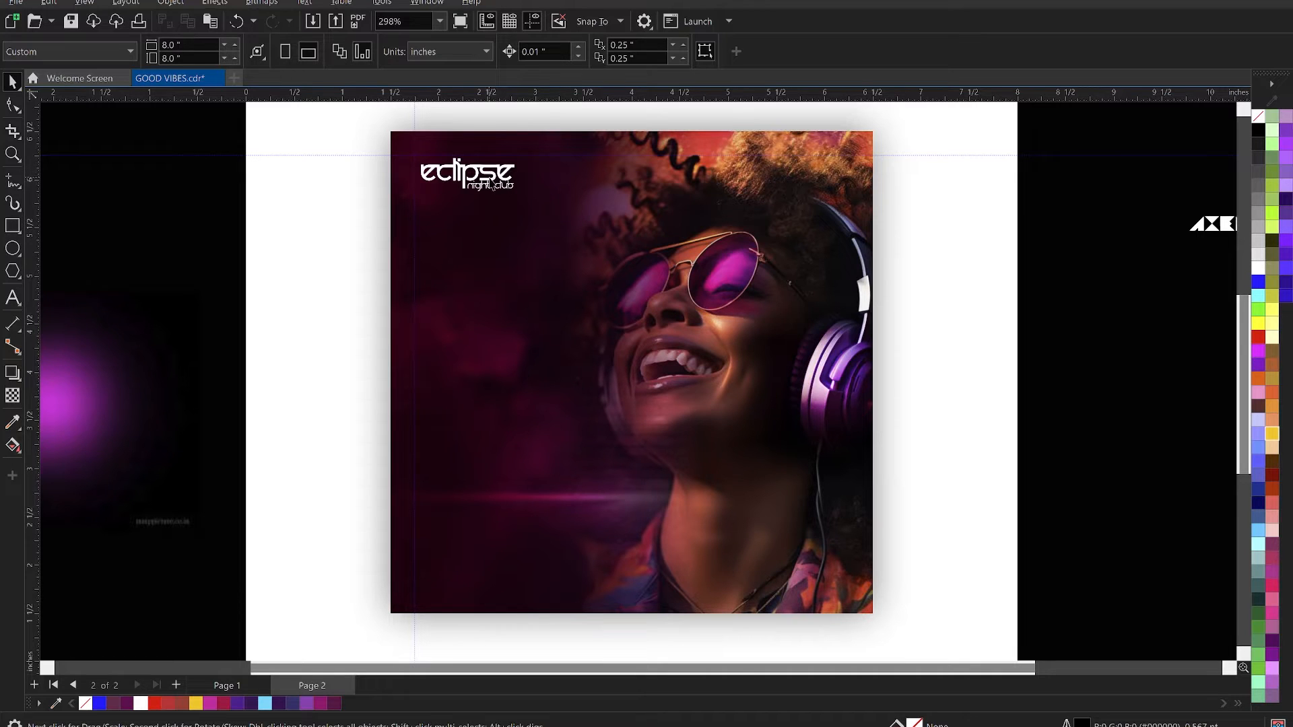
# - Add the text "Presents:" below the Eclipse logo, scale it down to about 14.8 pt and colour it white
pyautogui.click(490, 185)
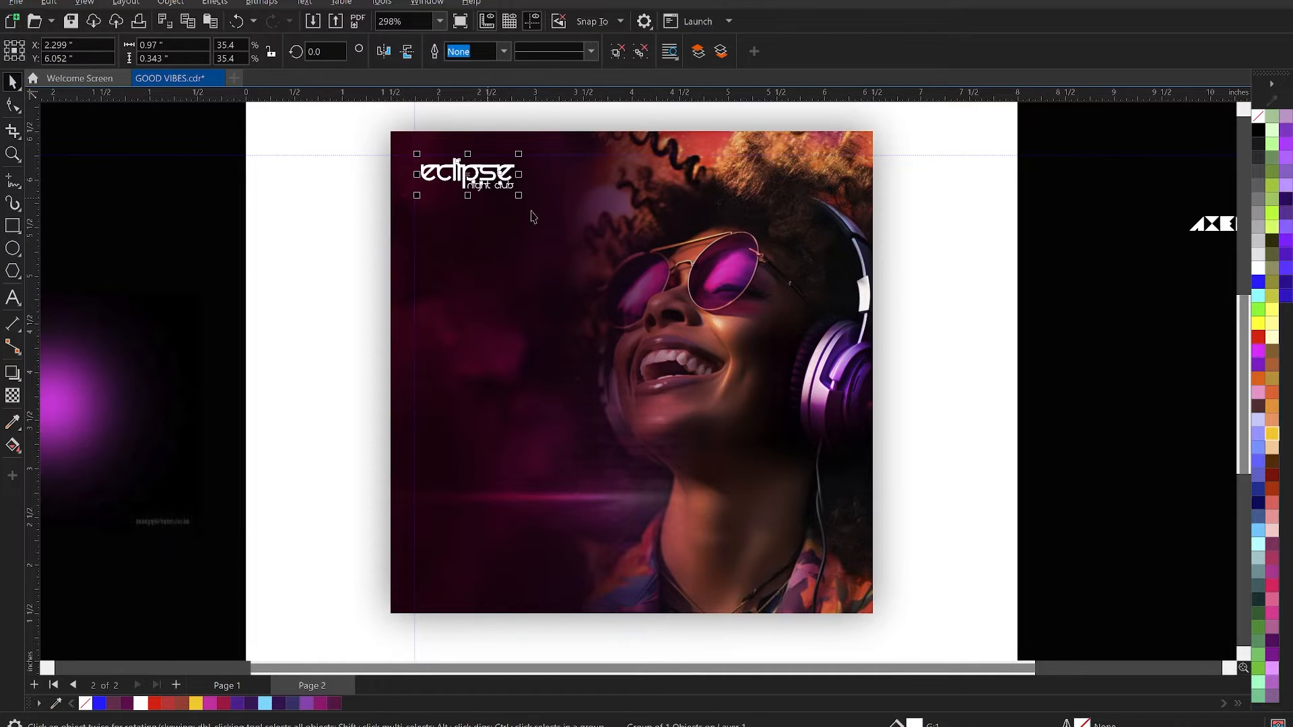
pyautogui.click(12, 297)
pyautogui.click(448, 279)
pyautogui.write('Presents:')
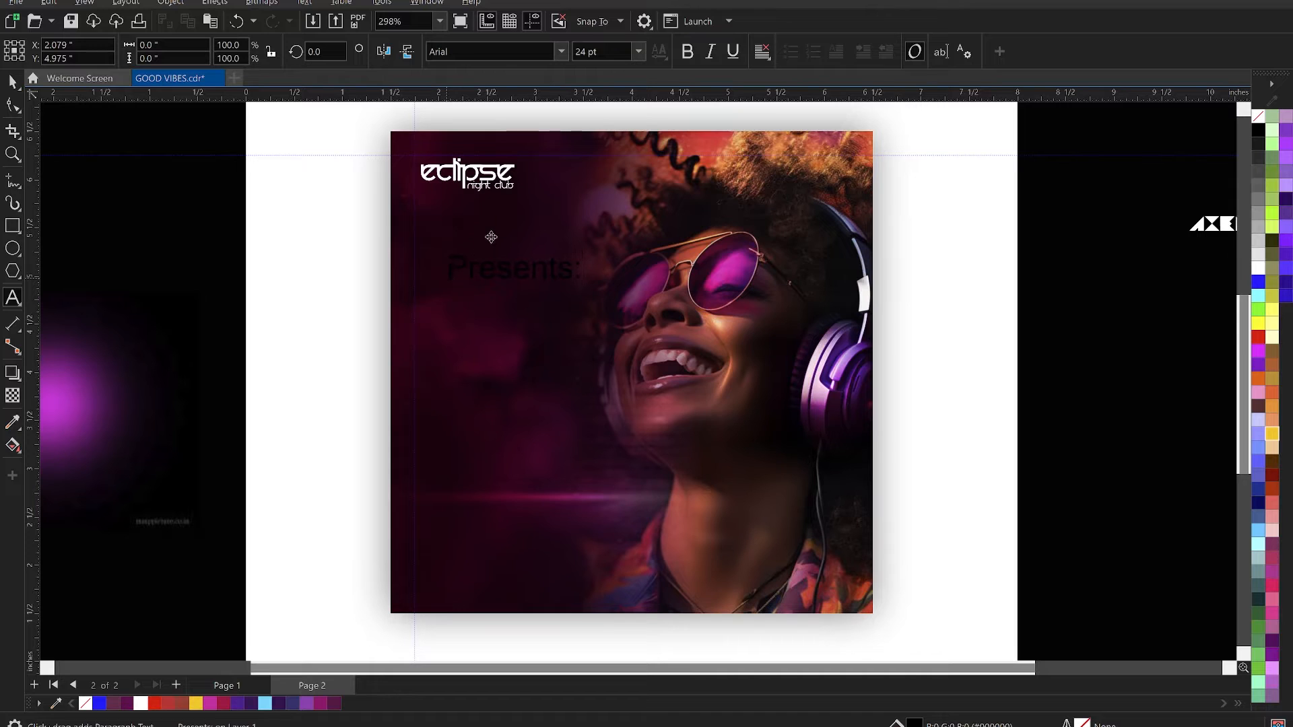
pyautogui.hotkey('ctrl', 'space')
pyautogui.moveTo(584, 282); pyautogui.dragTo(527, 232)
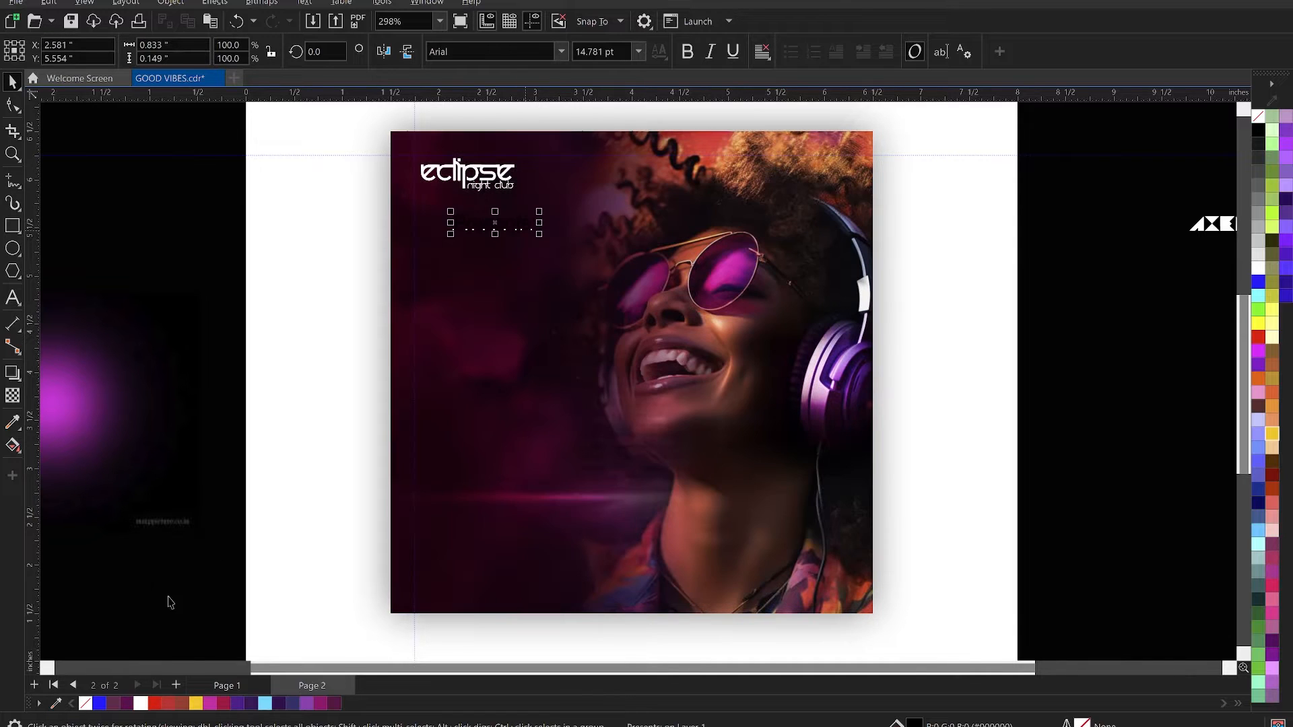
pyautogui.click(141, 704)
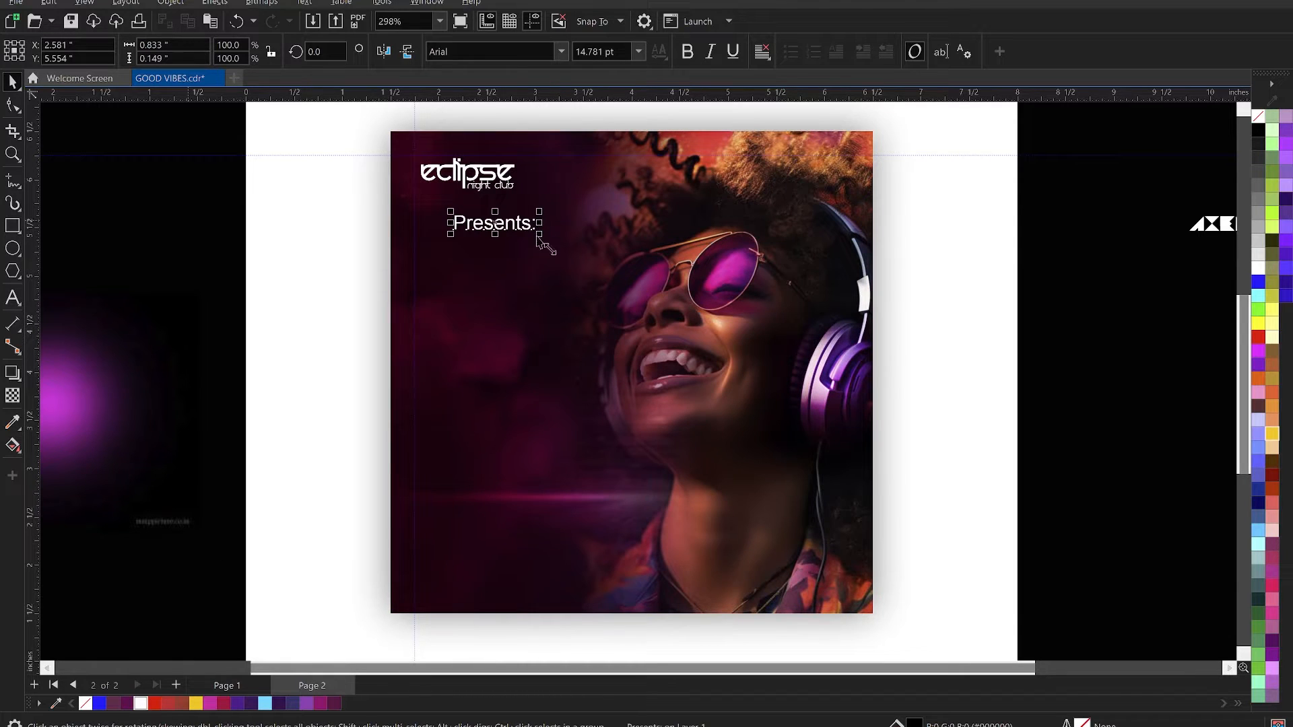
# - Shrink the "Presents:" text to about 7.7 pt and place it under the Eclipse logo, flush with its right end
pyautogui.moveTo(540, 236); pyautogui.dragTo(501, 233)
pyautogui.moveTo(490, 222); pyautogui.dragTo(508, 213)
pyautogui.press('Escape')
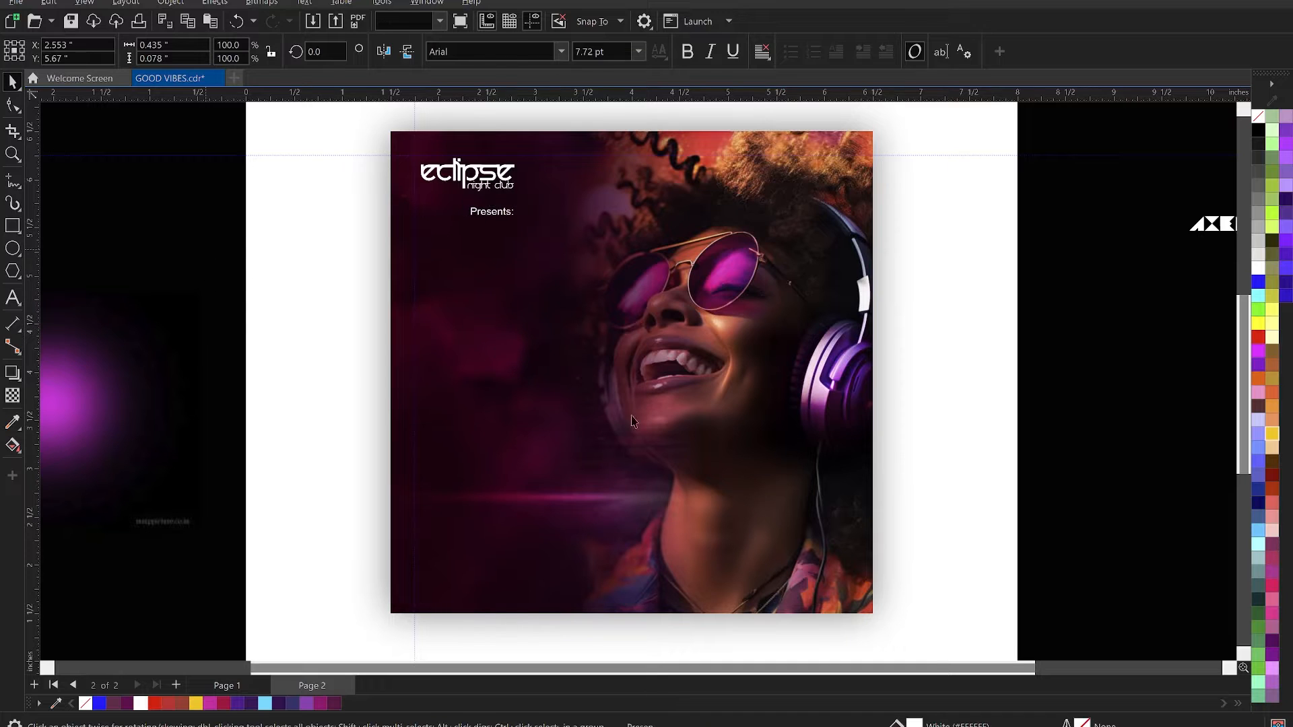
# - Cut "Good Vibes Party" from the Notepad brief and paste it as white text below "Presents:" on the flyer
pyautogui.click(925, 725)
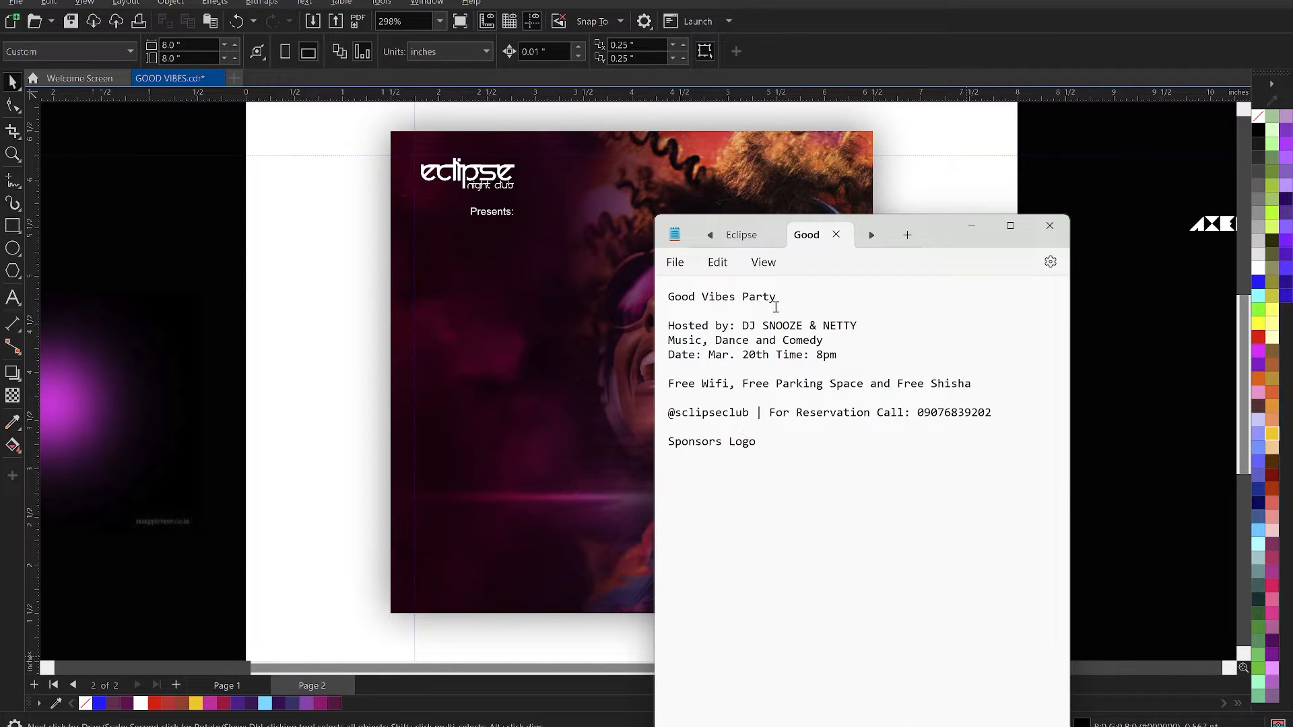
pyautogui.moveTo(792, 301); pyautogui.dragTo(652, 300)
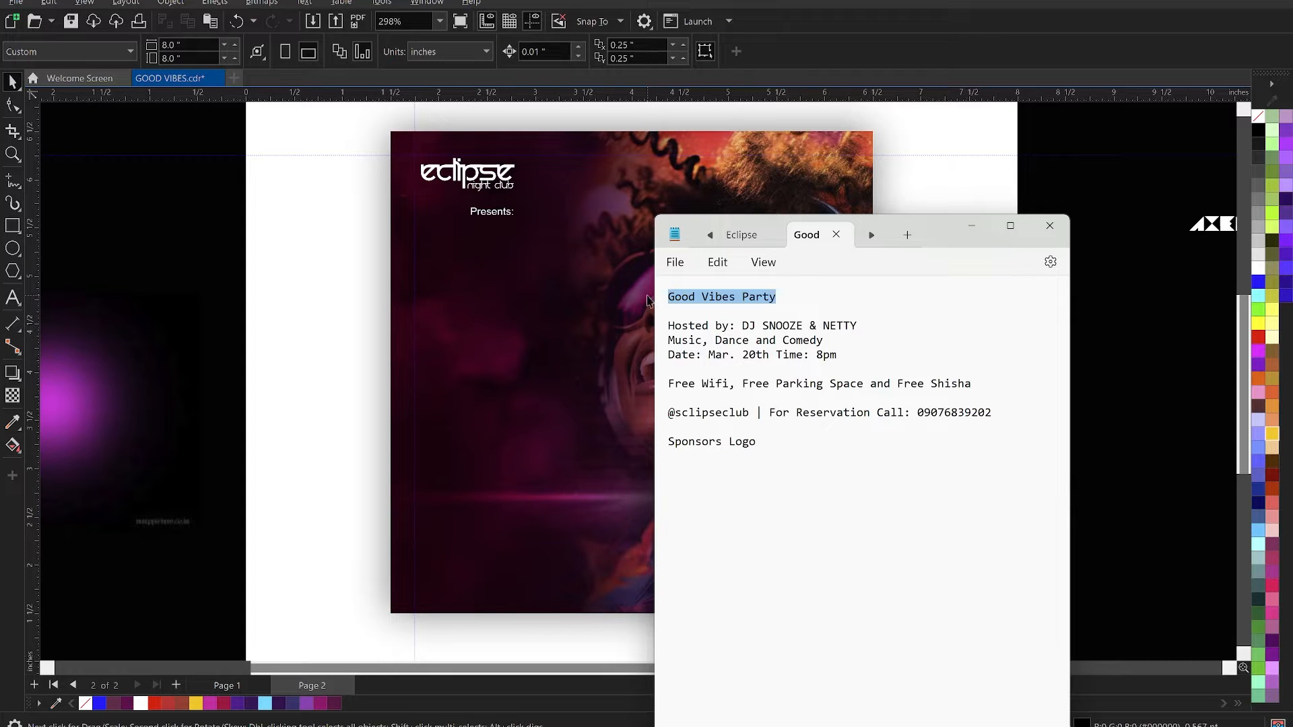
pyautogui.hotkey('ctrl', 'x')
pyautogui.click(539, 342)
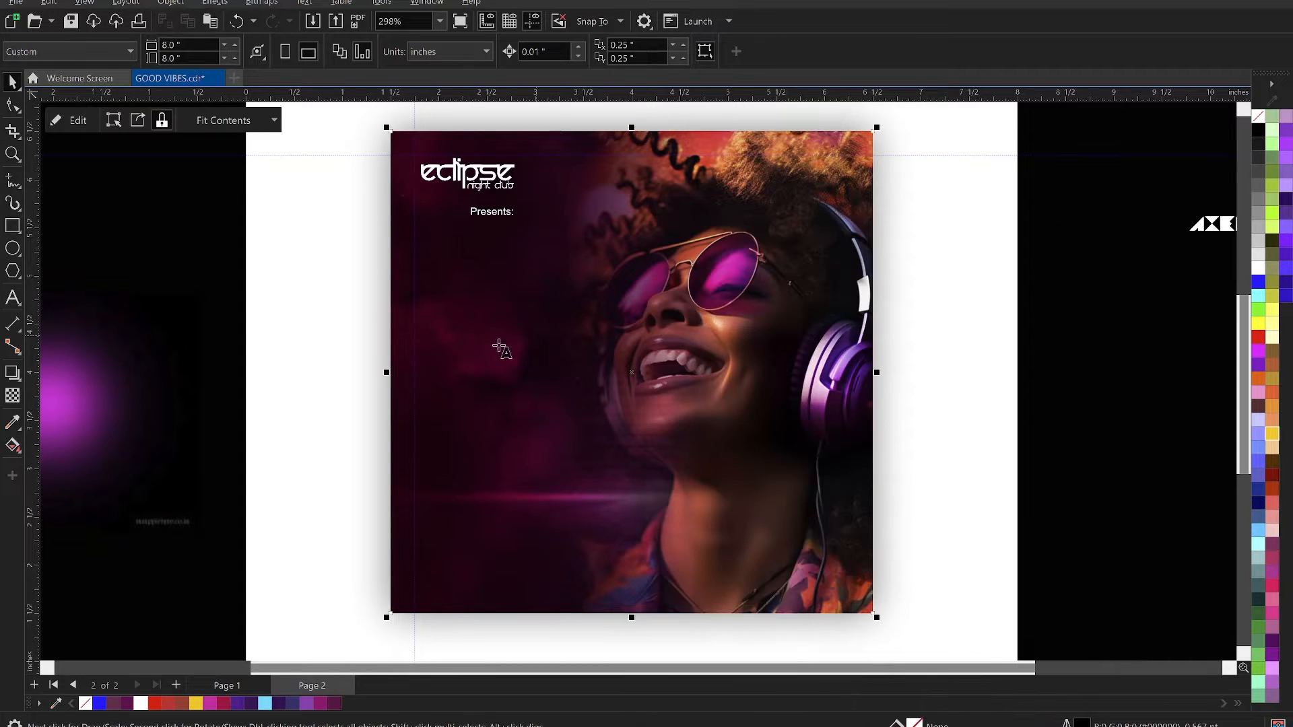
pyautogui.press('F8')
pyautogui.click(452, 310)
pyautogui.hotkey('ctrl', 'v')
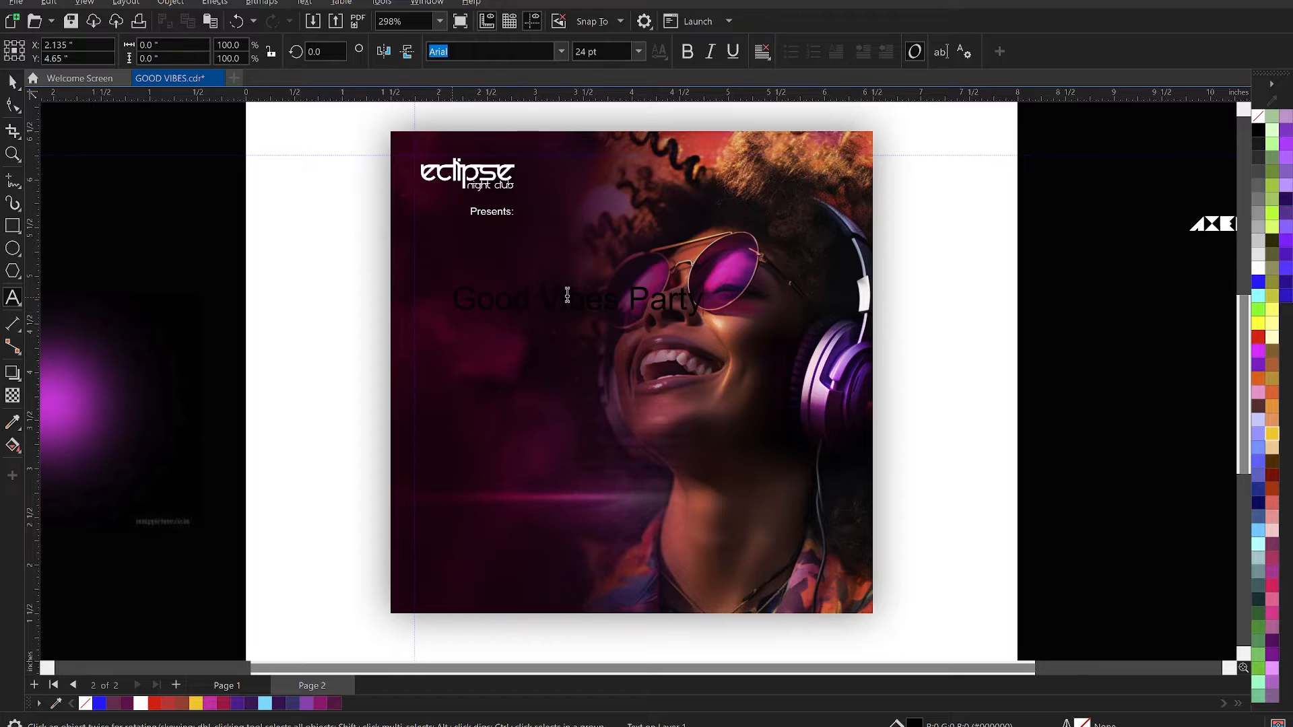
pyautogui.hotkey('ctrl', 'space')
pyautogui.click(140, 704)
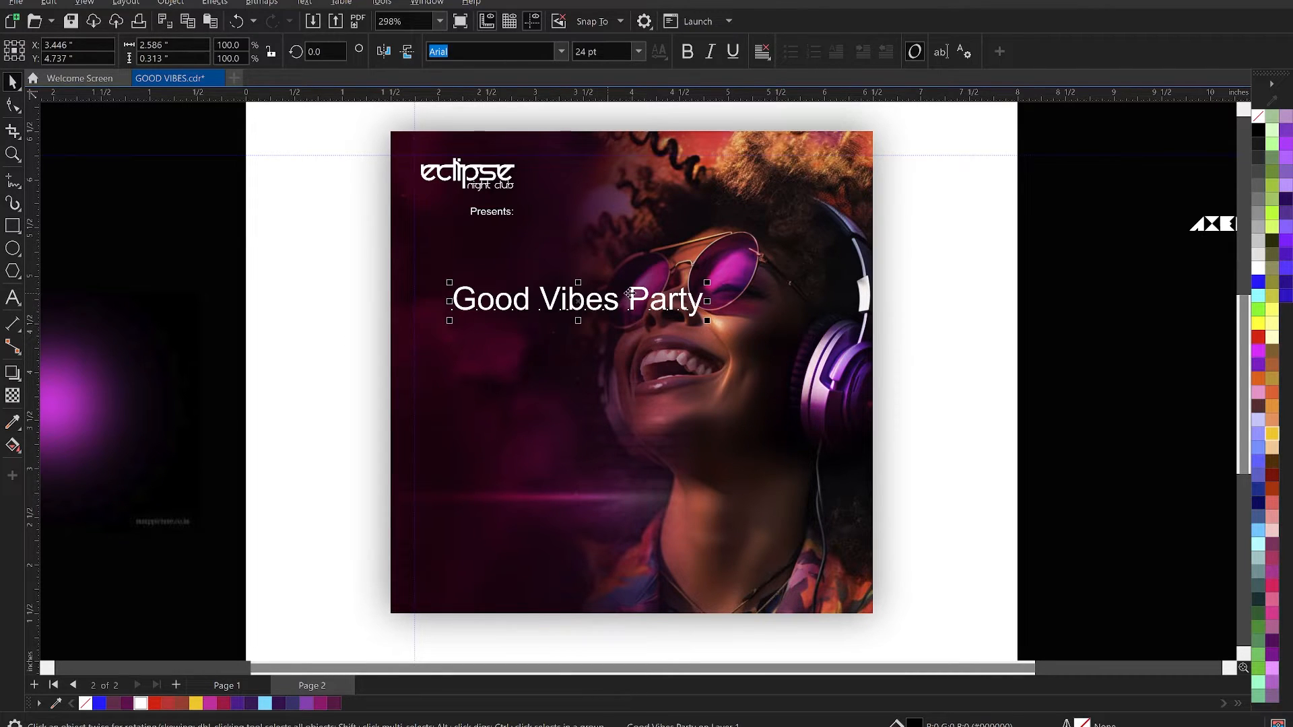
# - Put "Party" on its own line, break the title apart and move "Party" down to about Y 3.55 inches
pyautogui.doubleClick(629, 296)
pyautogui.press('Return')
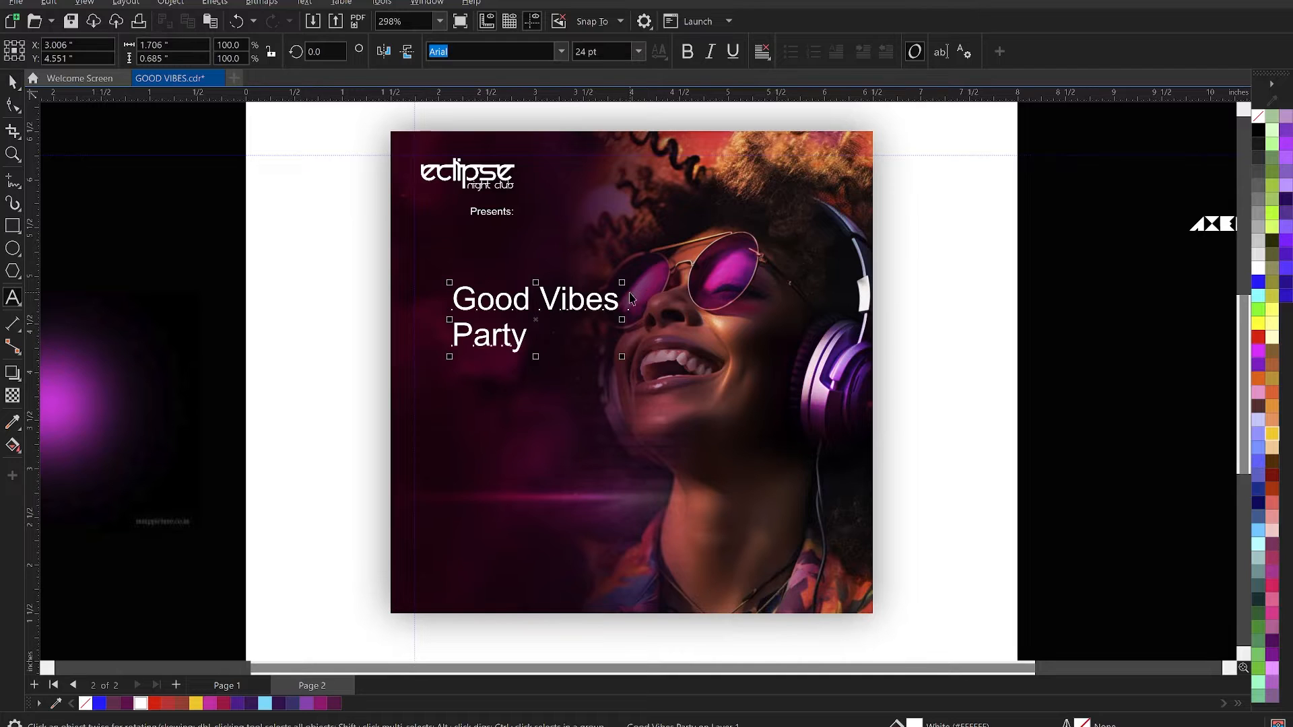
pyautogui.hotkey('ctrl', 'space')
pyautogui.hotkey('ctrl', 'k')
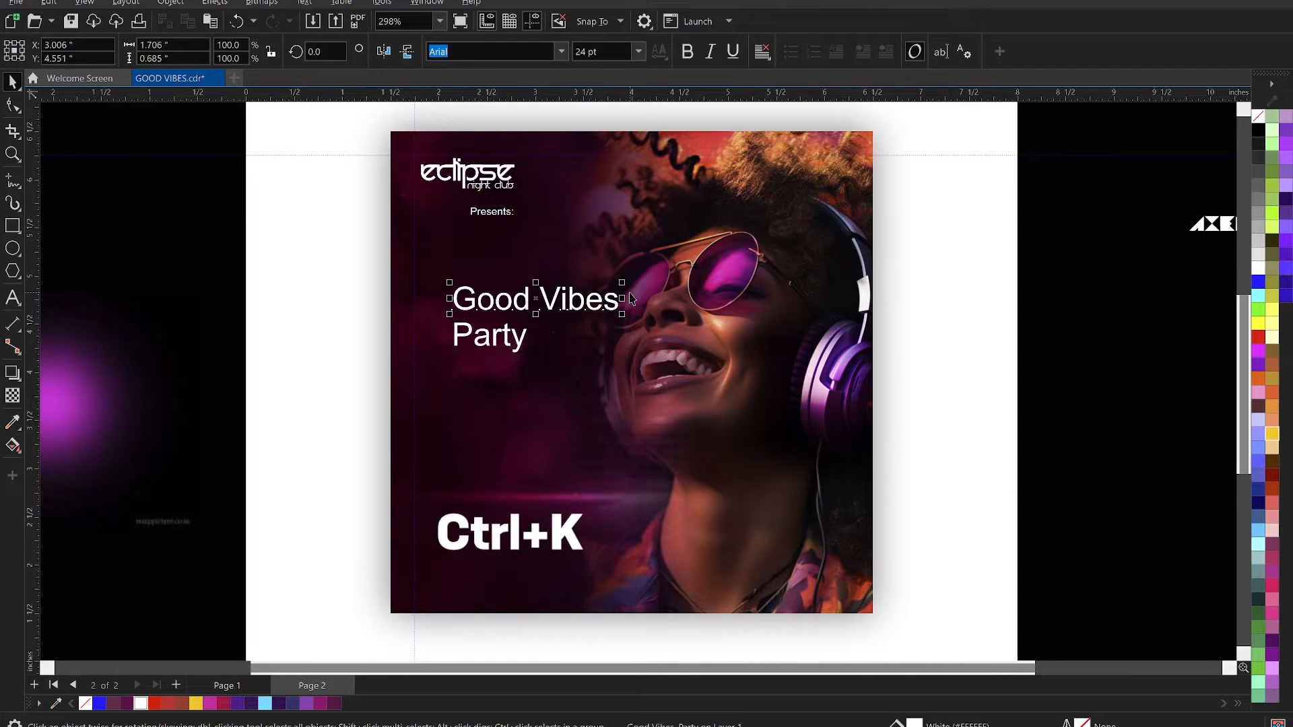
pyautogui.moveTo(497, 333); pyautogui.dragTo(501, 413)
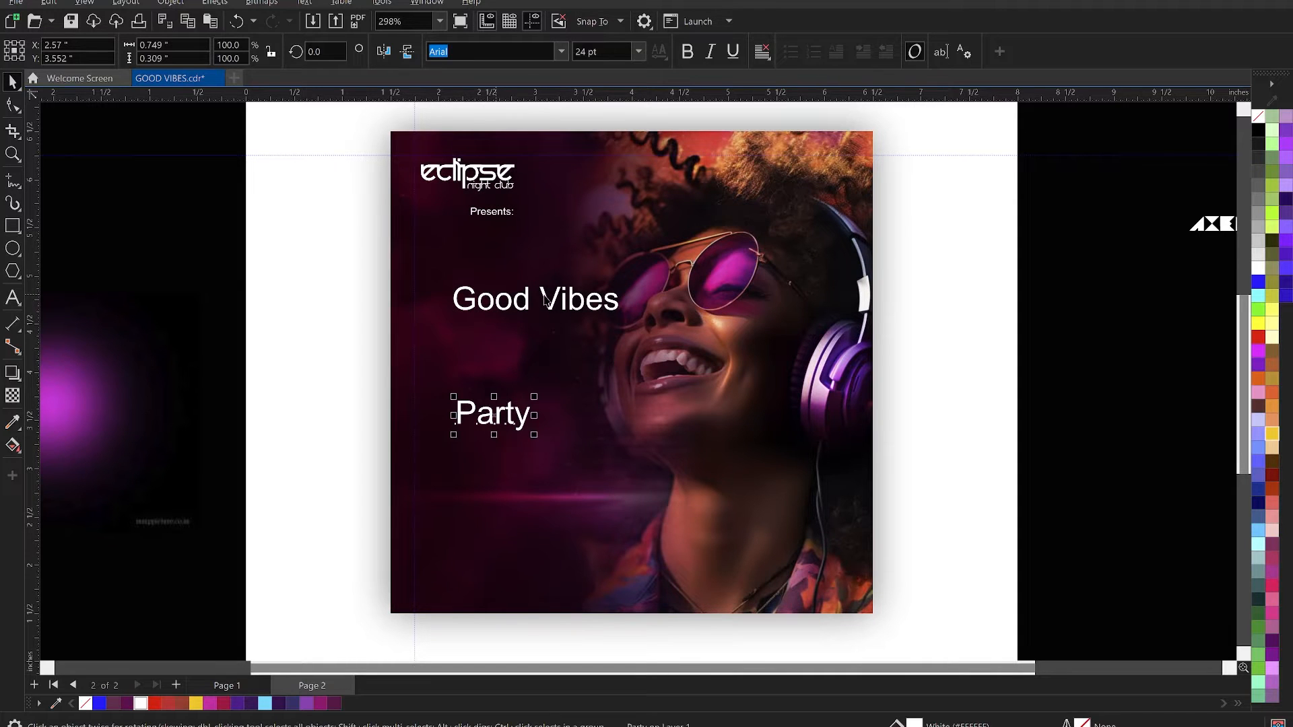
# - Split "Good Vibes" onto two lines and set its font to WhoopAss
pyautogui.doubleClick(544, 296)
pyautogui.press('Return')
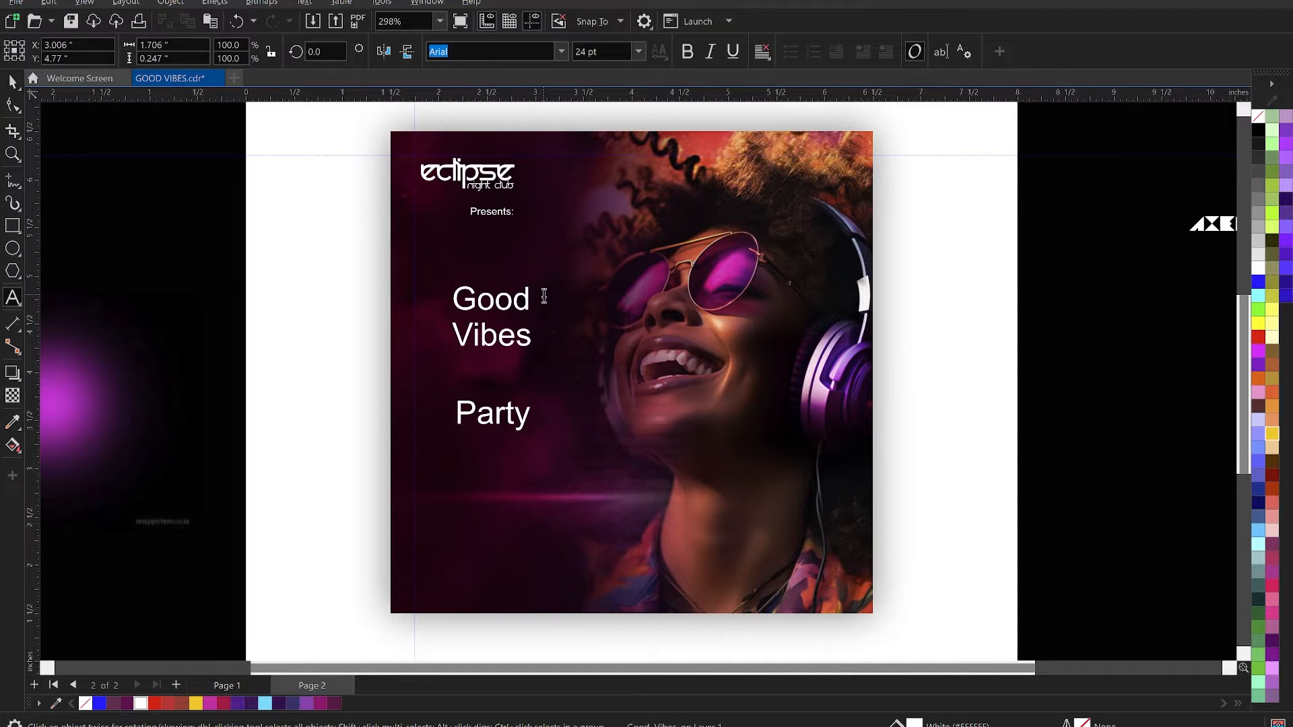
pyautogui.hotkey('ctrl', 'space')
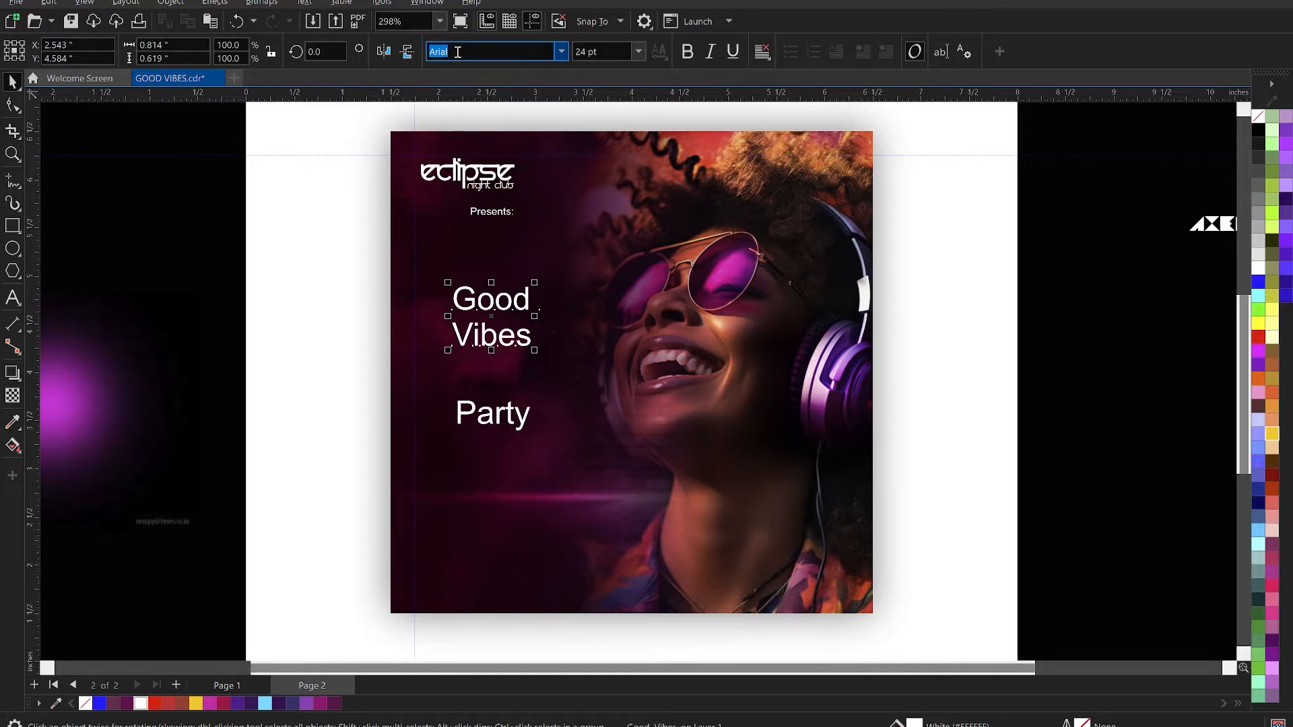
pyautogui.write('WhoopAss')
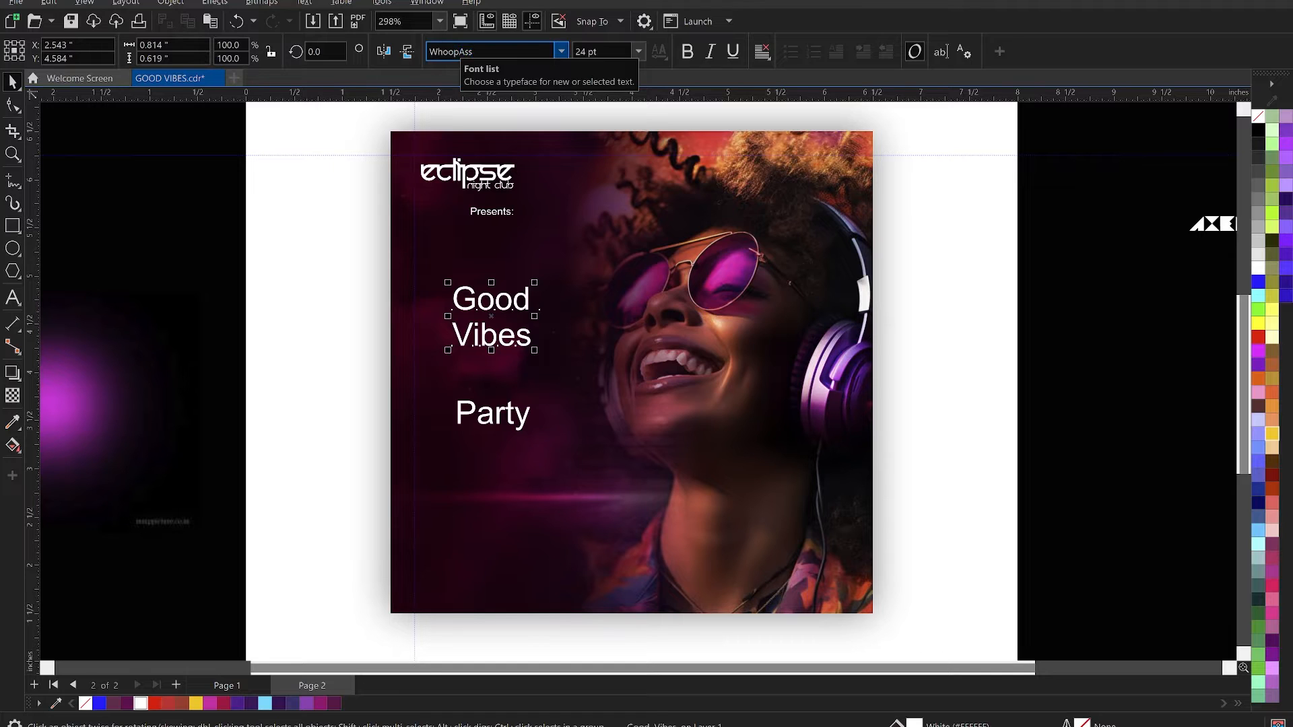
pyautogui.press('Return')
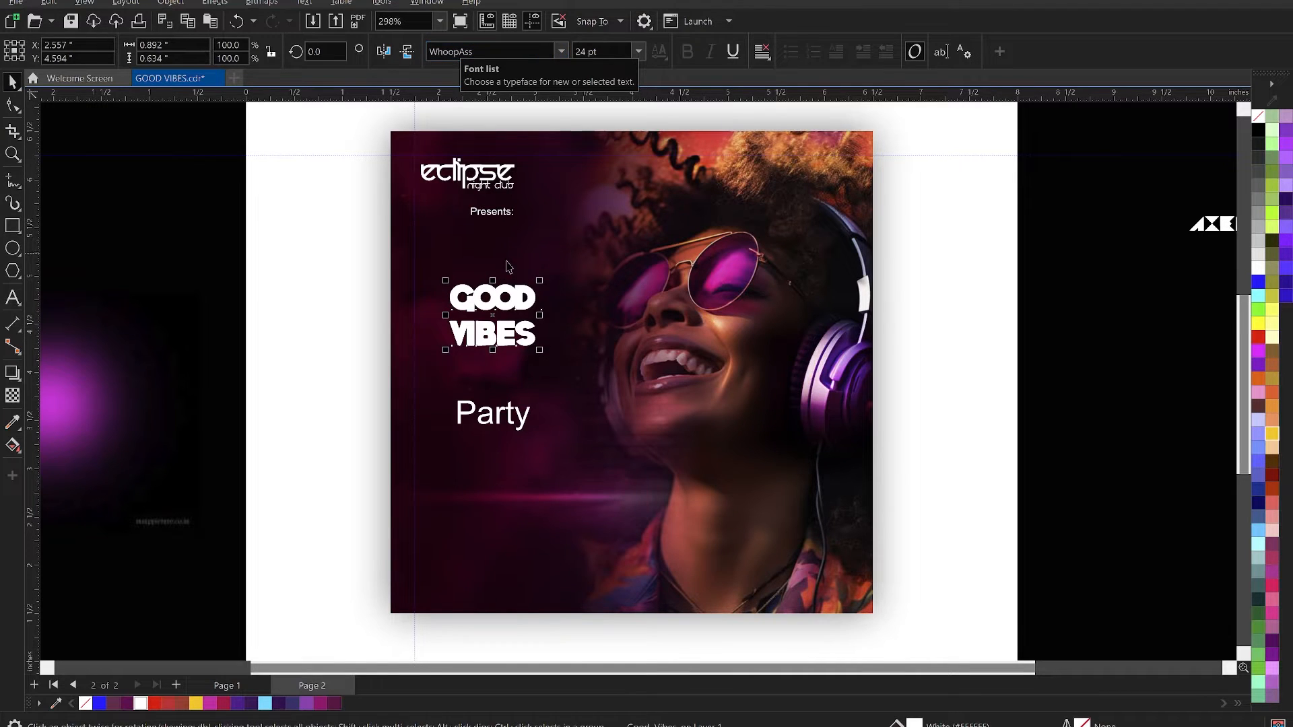
# - Enlarge the "Good Vibes" title to about 48 pt and centre it at about 2.71, 4.55 inches
pyautogui.scroll(1, 531, 311)
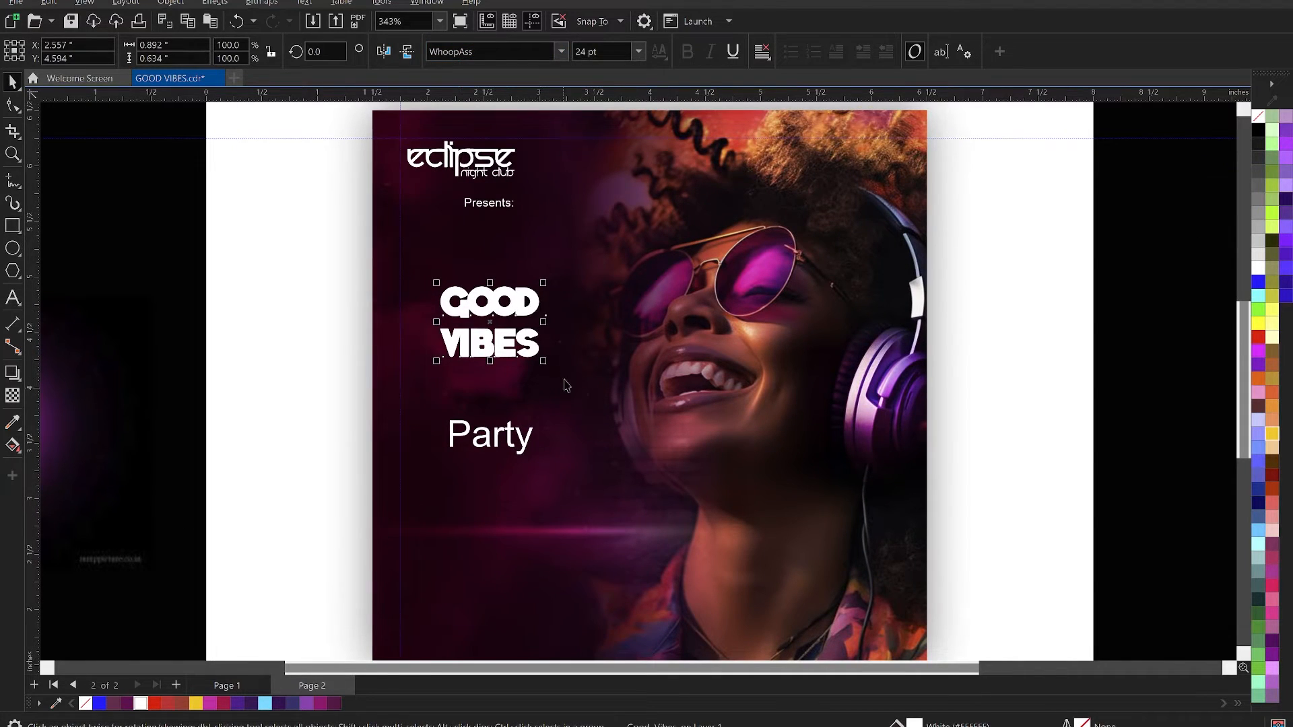
pyautogui.moveTo(543, 362); pyautogui.dragTo(571, 380)
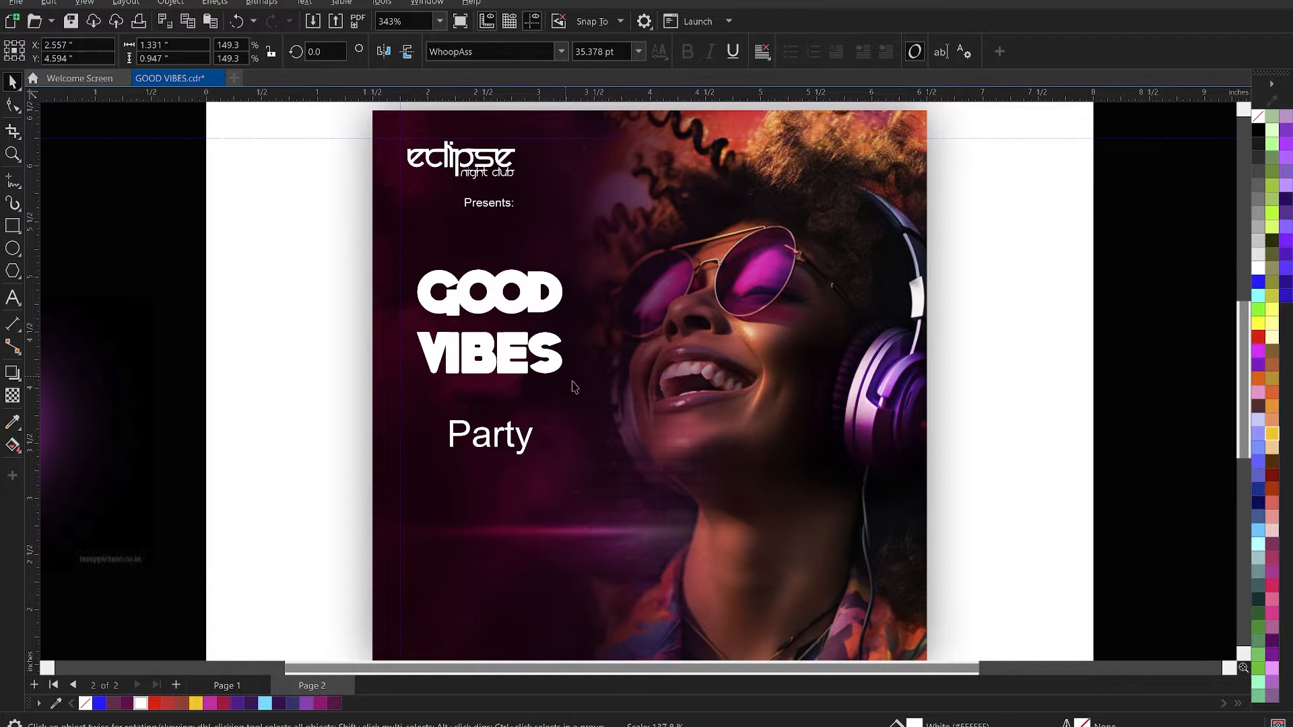
pyautogui.moveTo(536, 283); pyautogui.dragTo(542, 288)
pyautogui.moveTo(574, 384); pyautogui.dragTo(602, 409)
pyautogui.moveTo(540, 371); pyautogui.dragTo(550, 377)
# - Inside the flyer's PowerClip, shift the portrait and headphone glow together to the right, to about X 5.57 inches, and finish editing
pyautogui.click(872, 397)
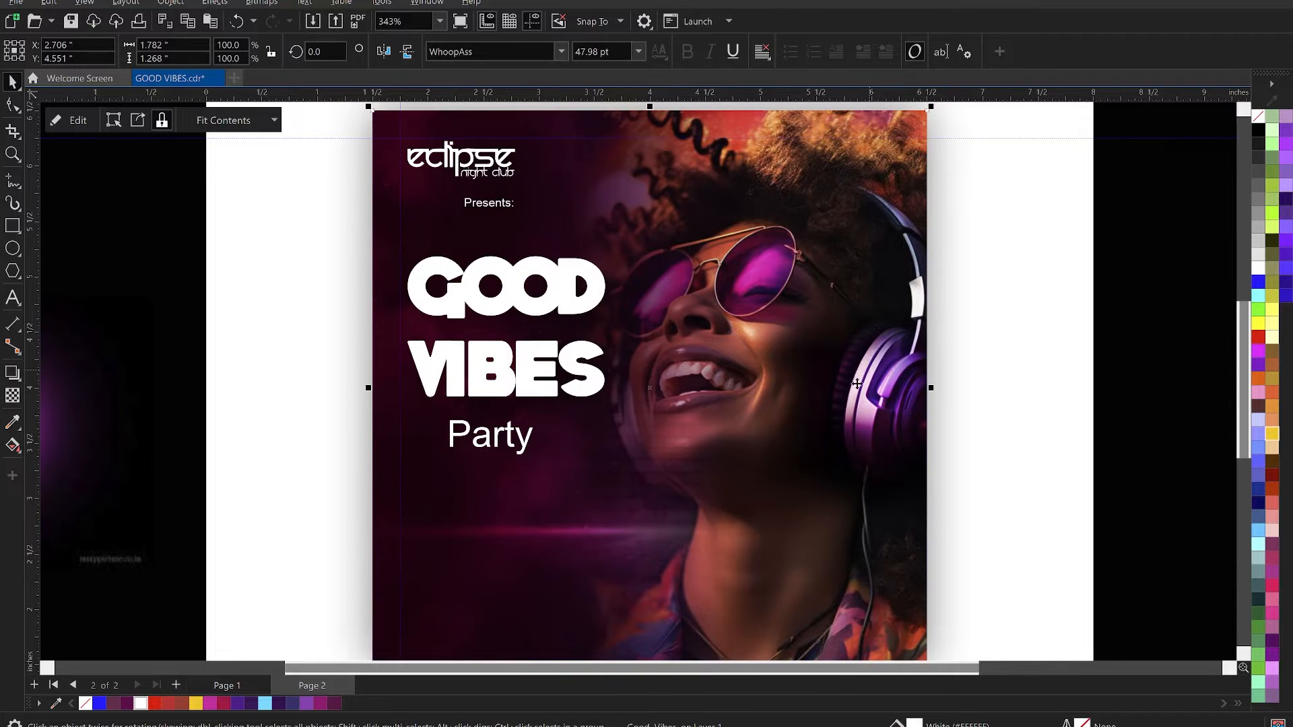
pyautogui.doubleClick(873, 388)
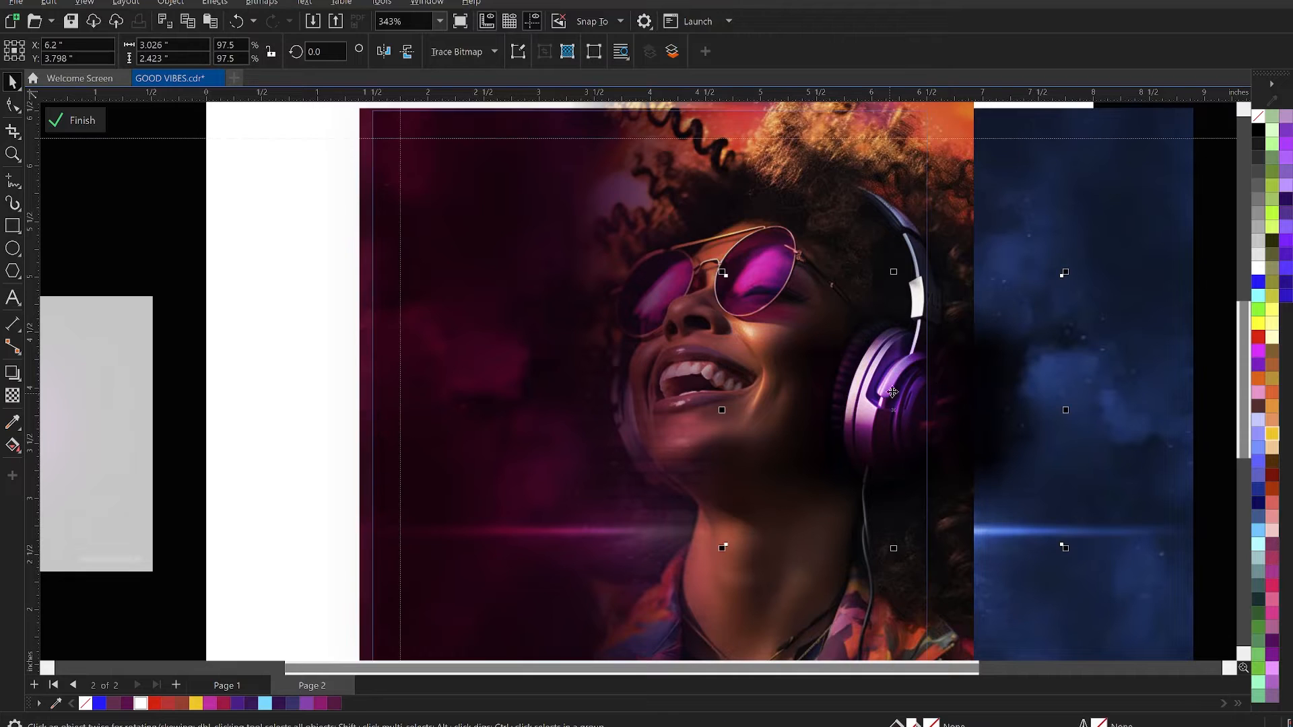
pyautogui.keyDown('shift'); pyautogui.click(881, 229); pyautogui.keyUp('shift')
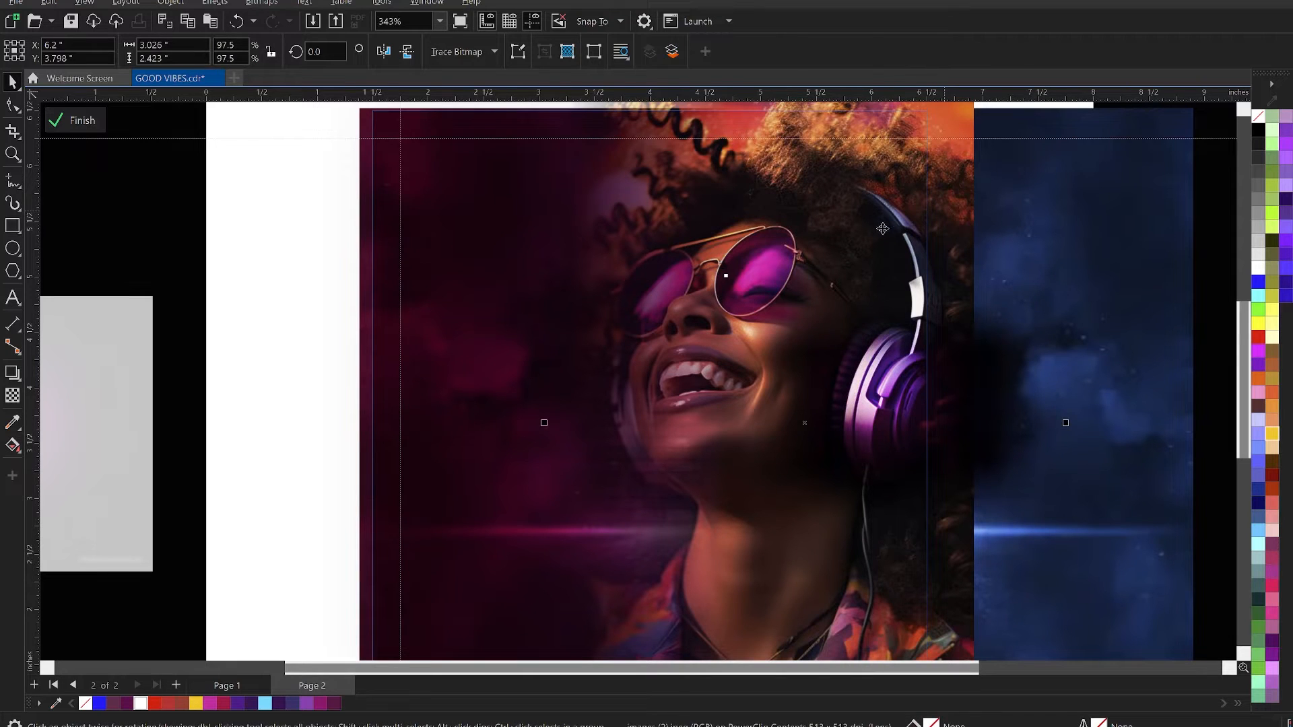
pyautogui.moveTo(947, 196); pyautogui.dragTo(956, 194)
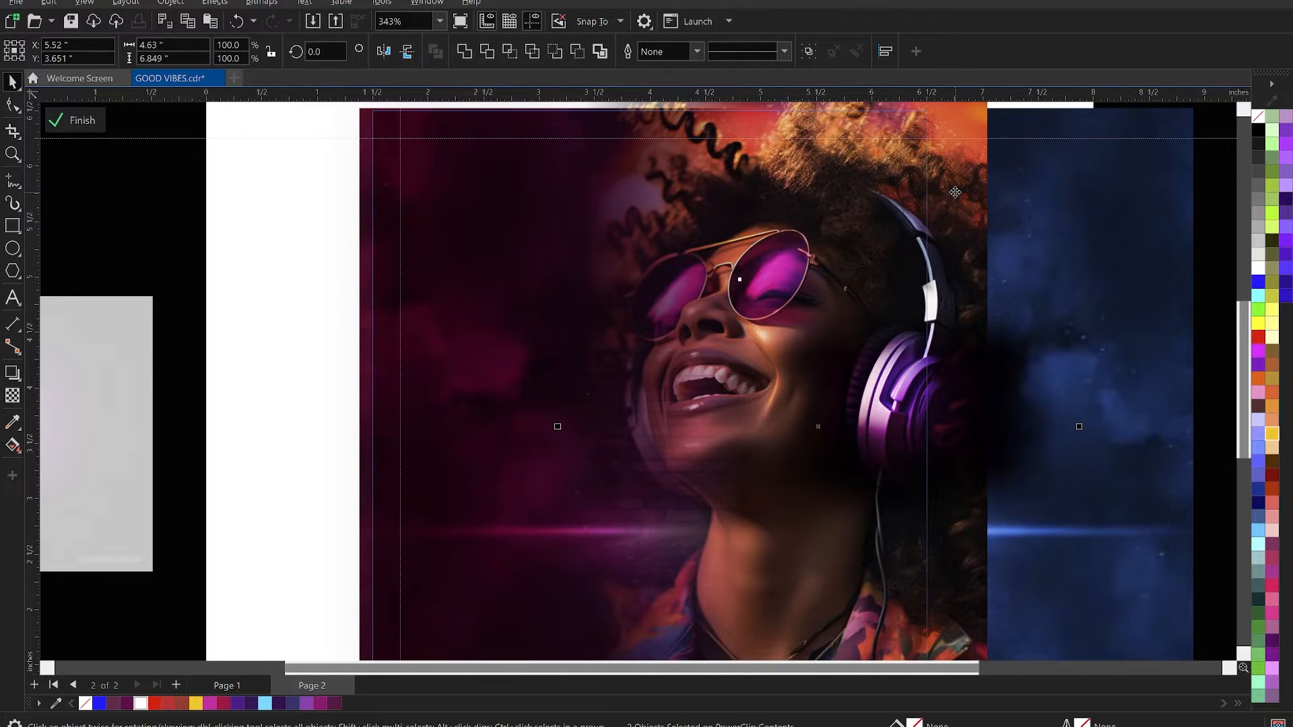
pyautogui.moveTo(955, 193); pyautogui.dragTo(960, 192)
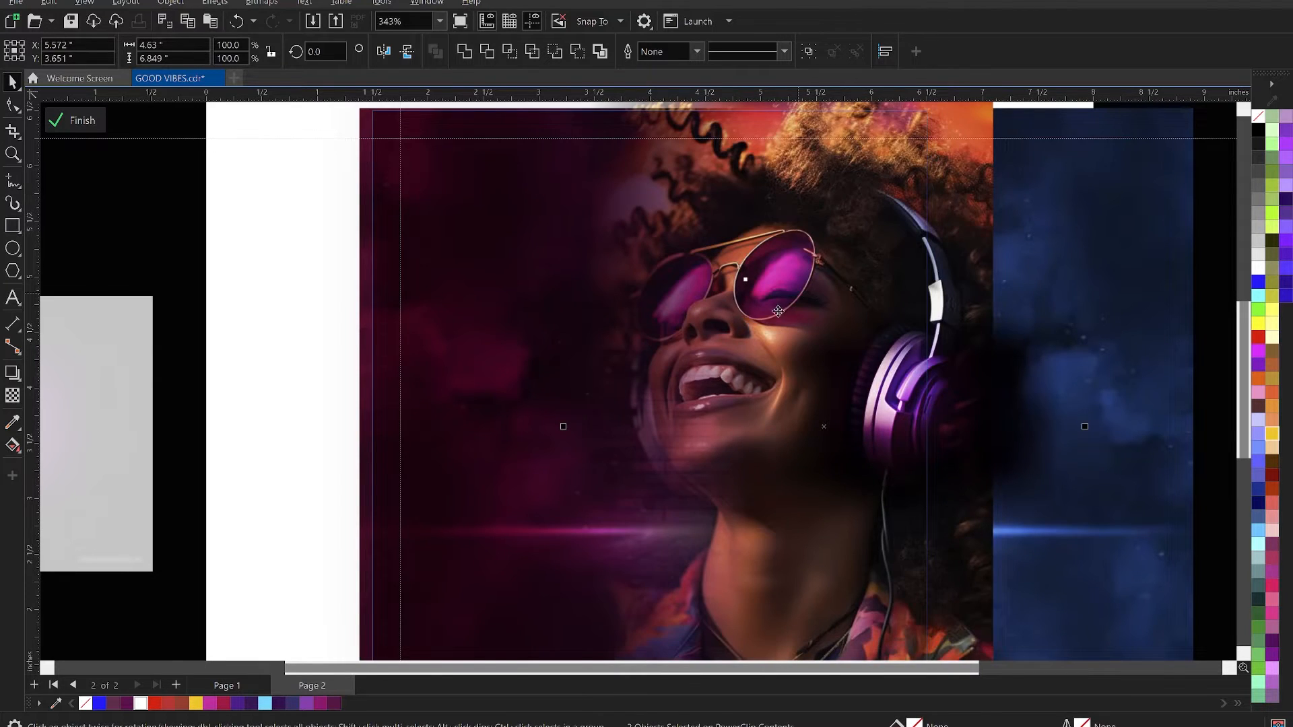
pyautogui.scroll(-2, 781, 309)
pyautogui.keyDown('ctrl'); pyautogui.click(1130, 368); pyautogui.keyUp('ctrl')
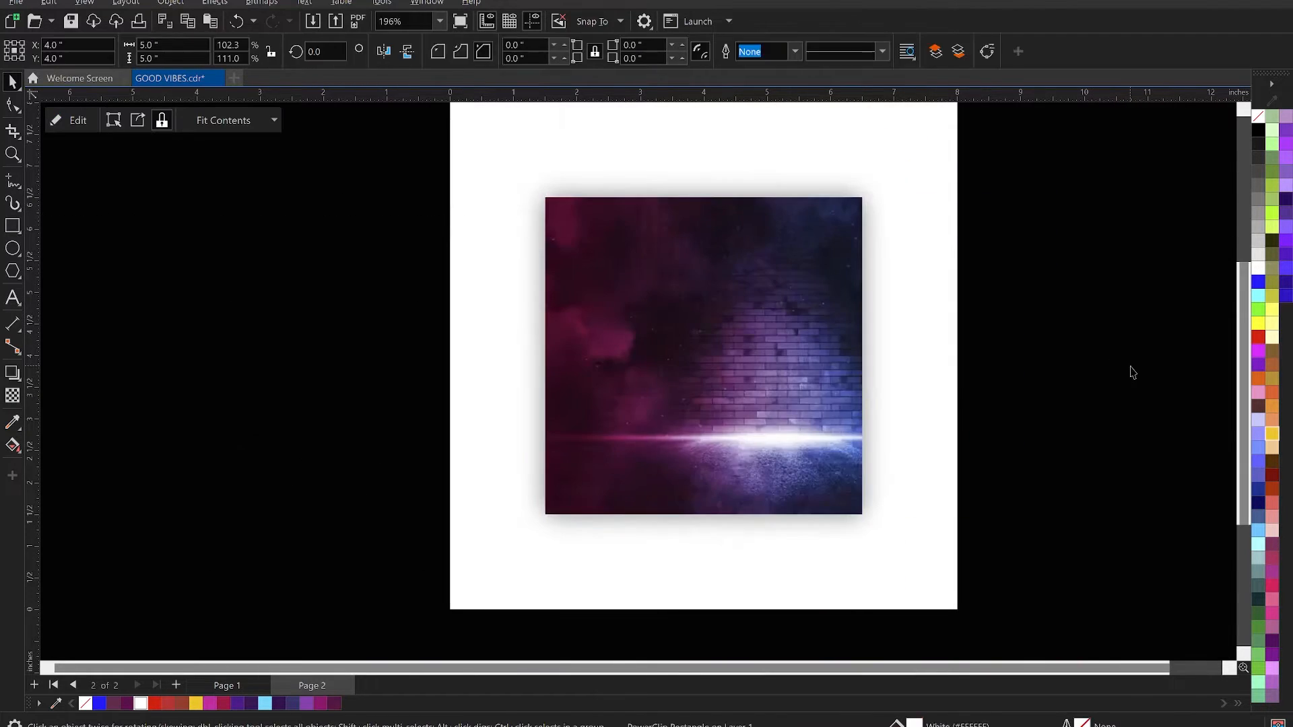
# - Reopen the PowerClip contents, nudge the portrait and glow left to about X 5.48 inches, and finish editing
pyautogui.press('z')
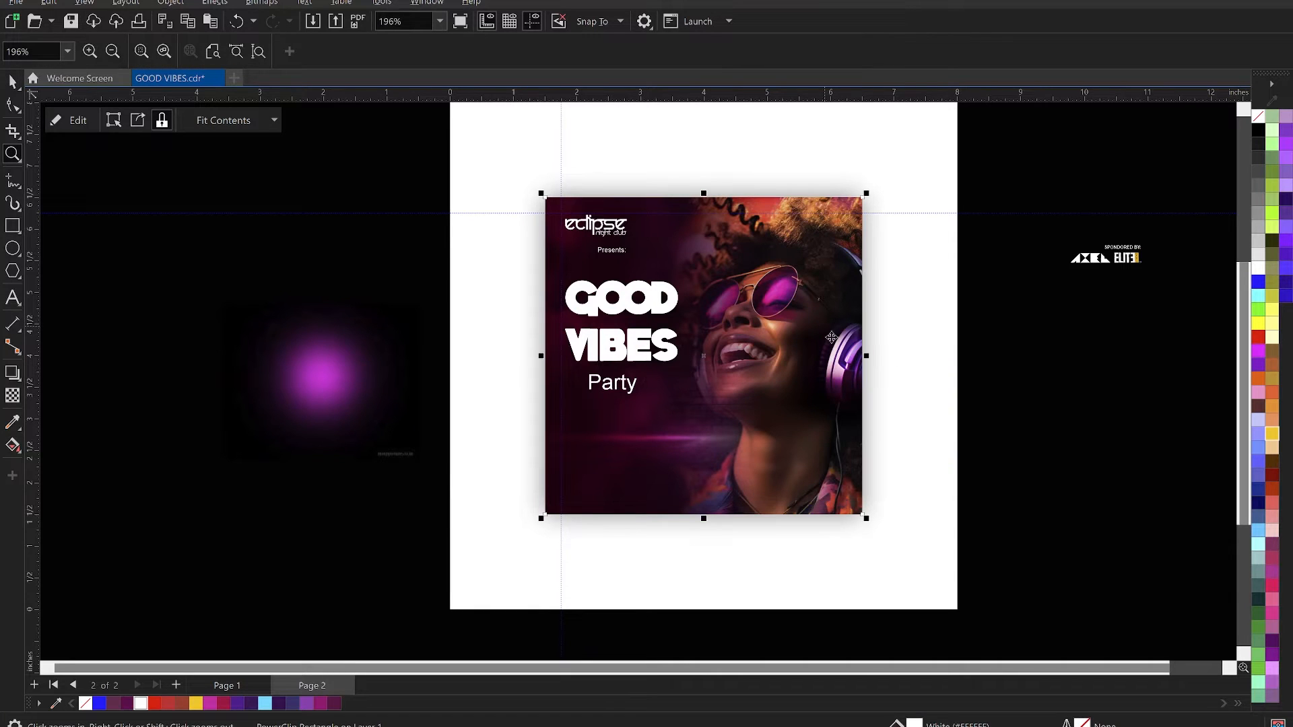
pyautogui.press('space')
pyautogui.keyDown('ctrl'); pyautogui.click(832, 340); pyautogui.keyUp('ctrl')
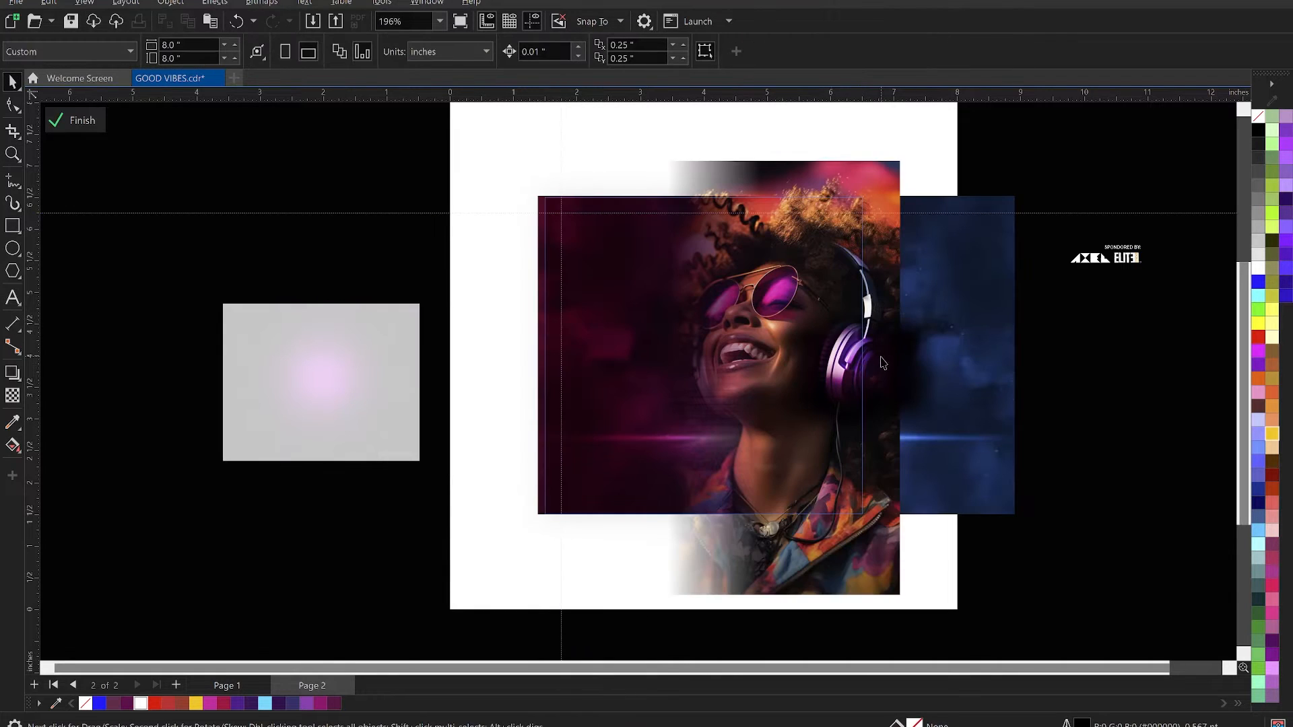
pyautogui.click(867, 361)
pyautogui.keyDown('shift'); pyautogui.click(864, 169); pyautogui.keyUp('shift')
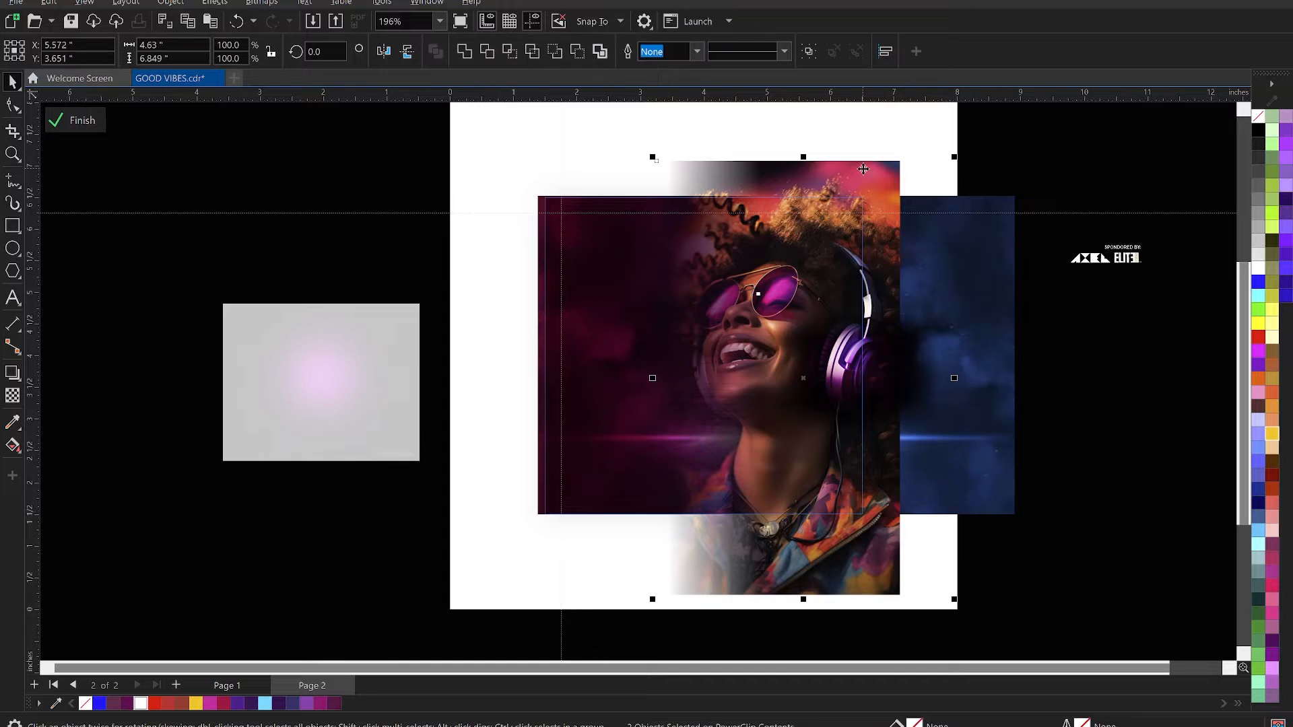
pyautogui.press('Left')
pyautogui.press('Left')
pyautogui.press('Left')
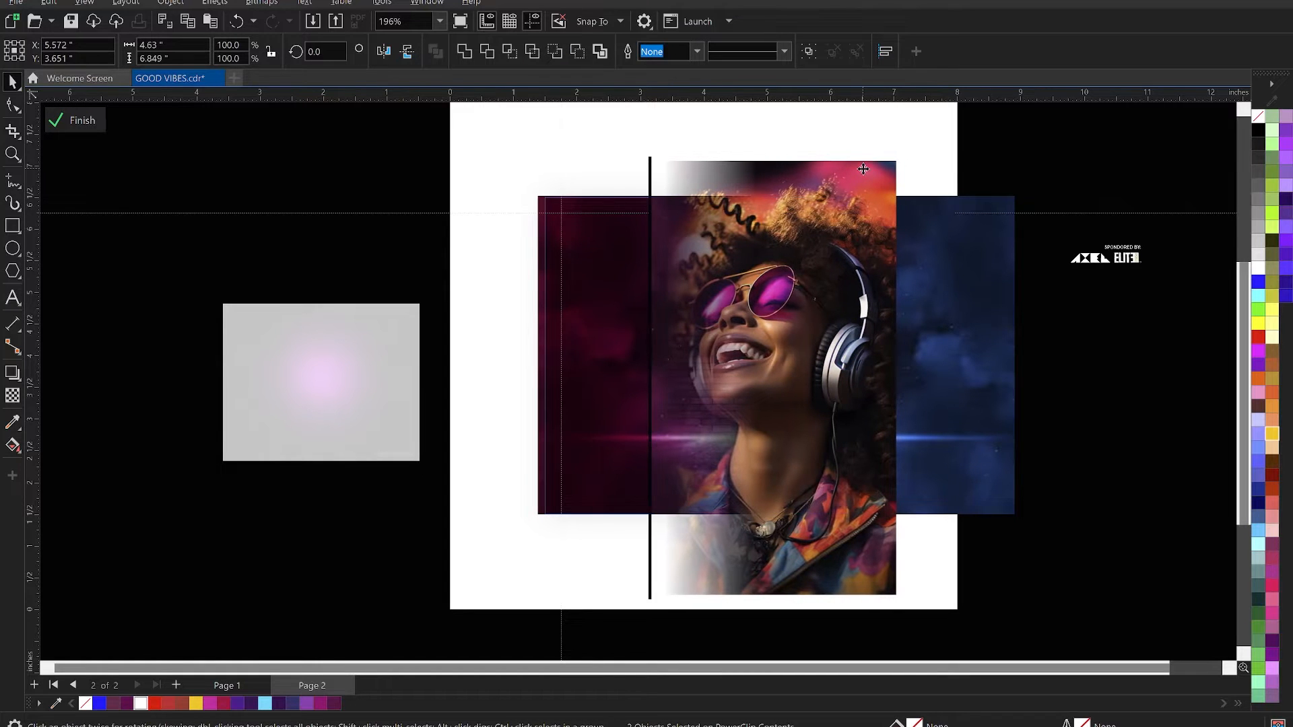
pyautogui.press('Left')
pyautogui.press('Left')
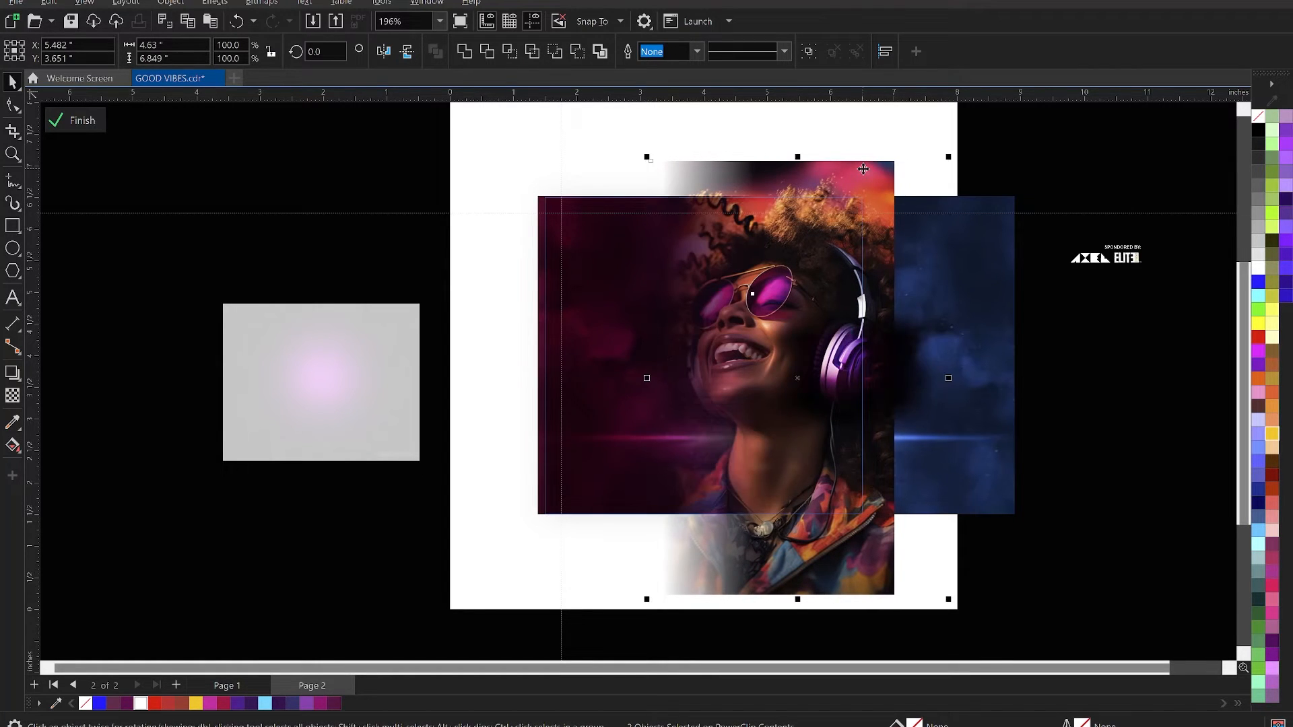
pyautogui.keyDown('ctrl'); pyautogui.click(1051, 429); pyautogui.keyUp('ctrl')
pyautogui.click(1051, 429)
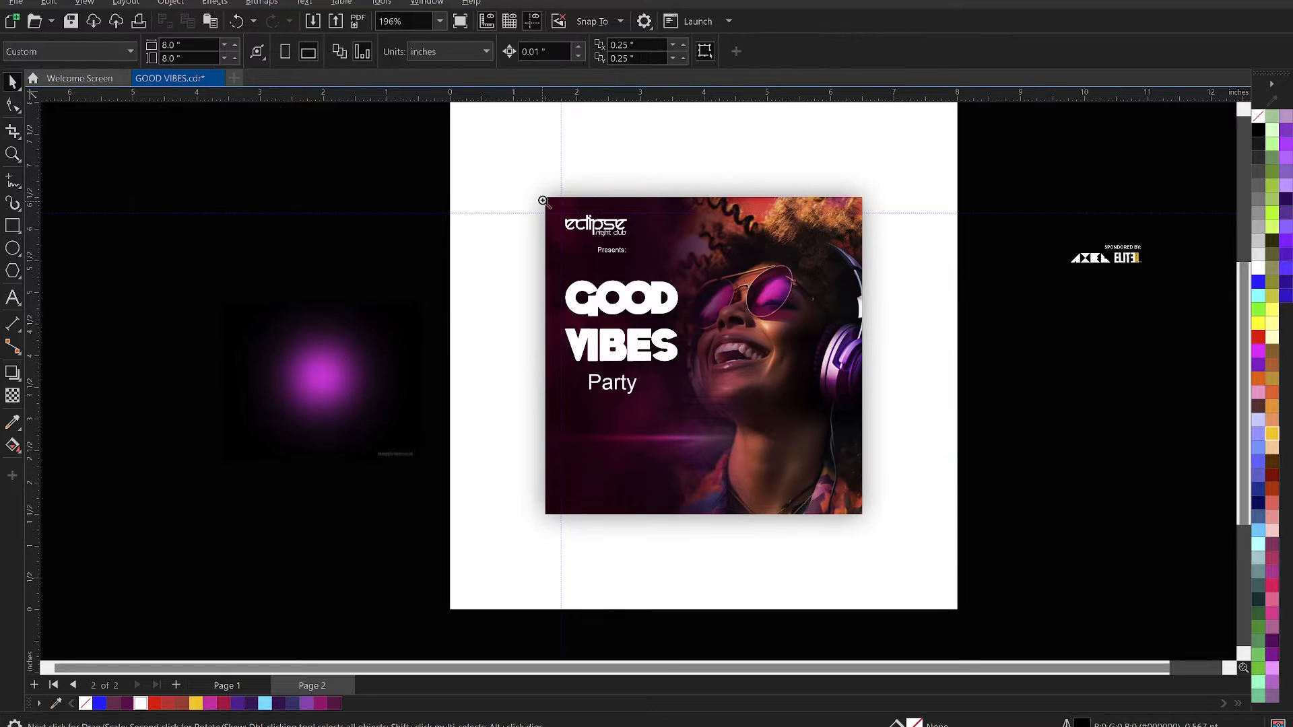
pyautogui.press('z')
pyautogui.moveTo(535, 180); pyautogui.dragTo(876, 534)
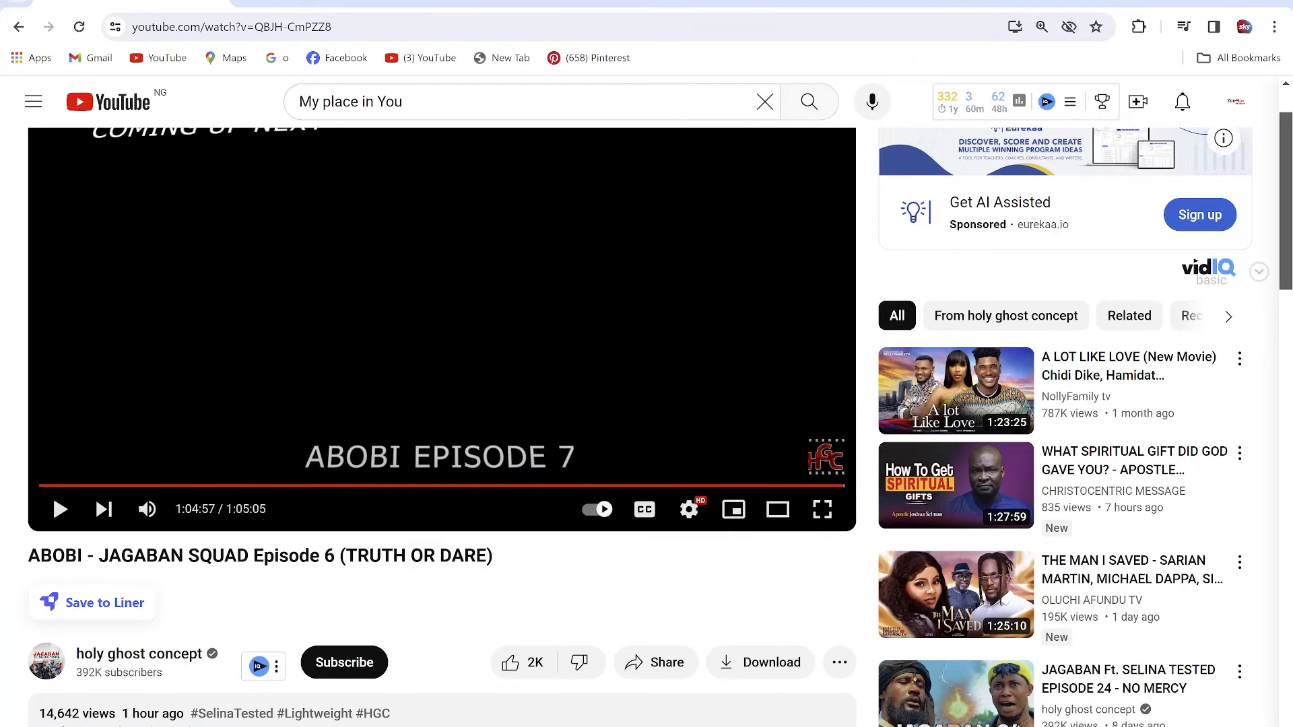
# - Switch to the browser, open soccer24.com in a new tab and look over the match listings
pyautogui.hotkey('ctrl', 't')
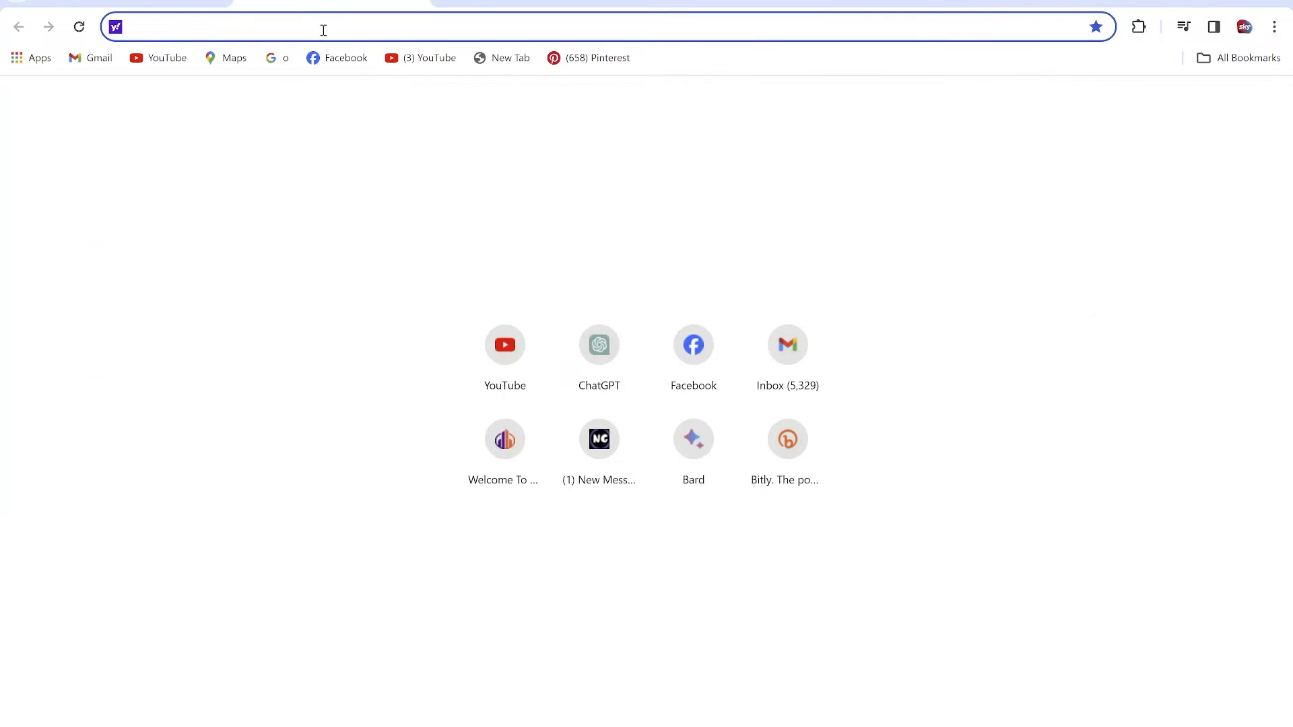
pyautogui.write('soc')
pyautogui.press('Return')
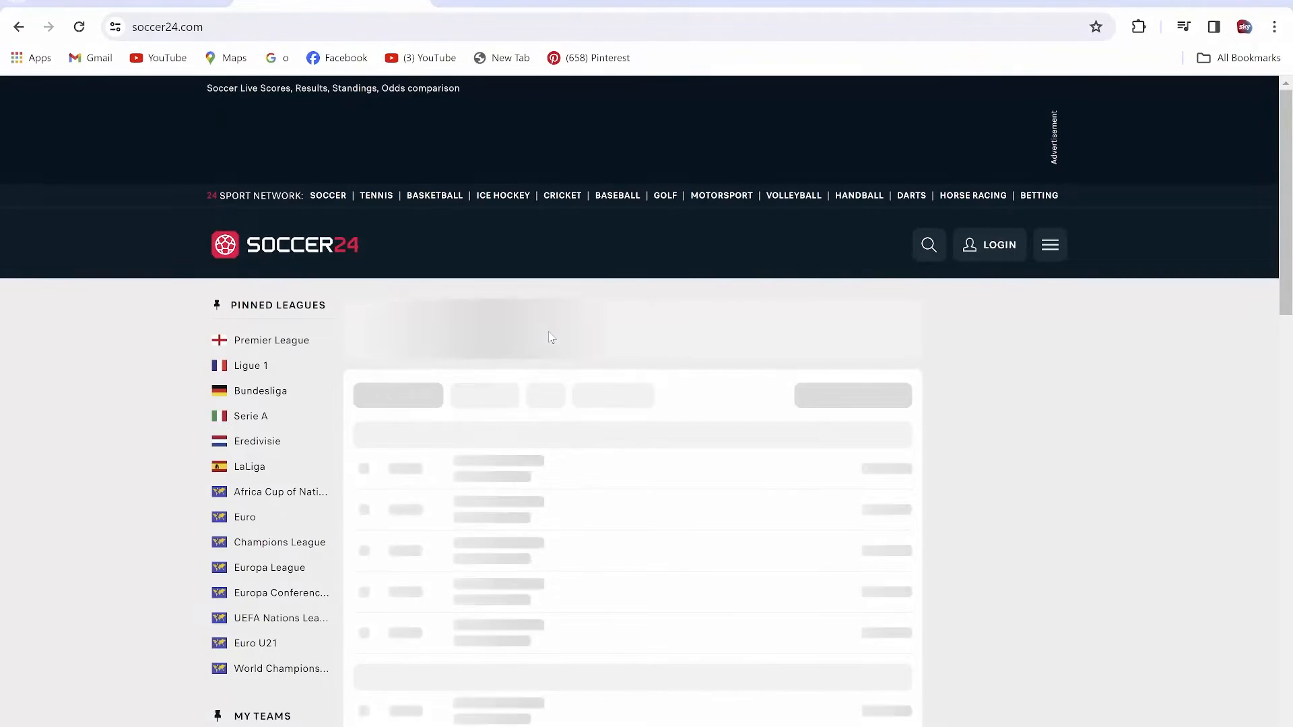
pyautogui.scroll(-1, 550, 339)
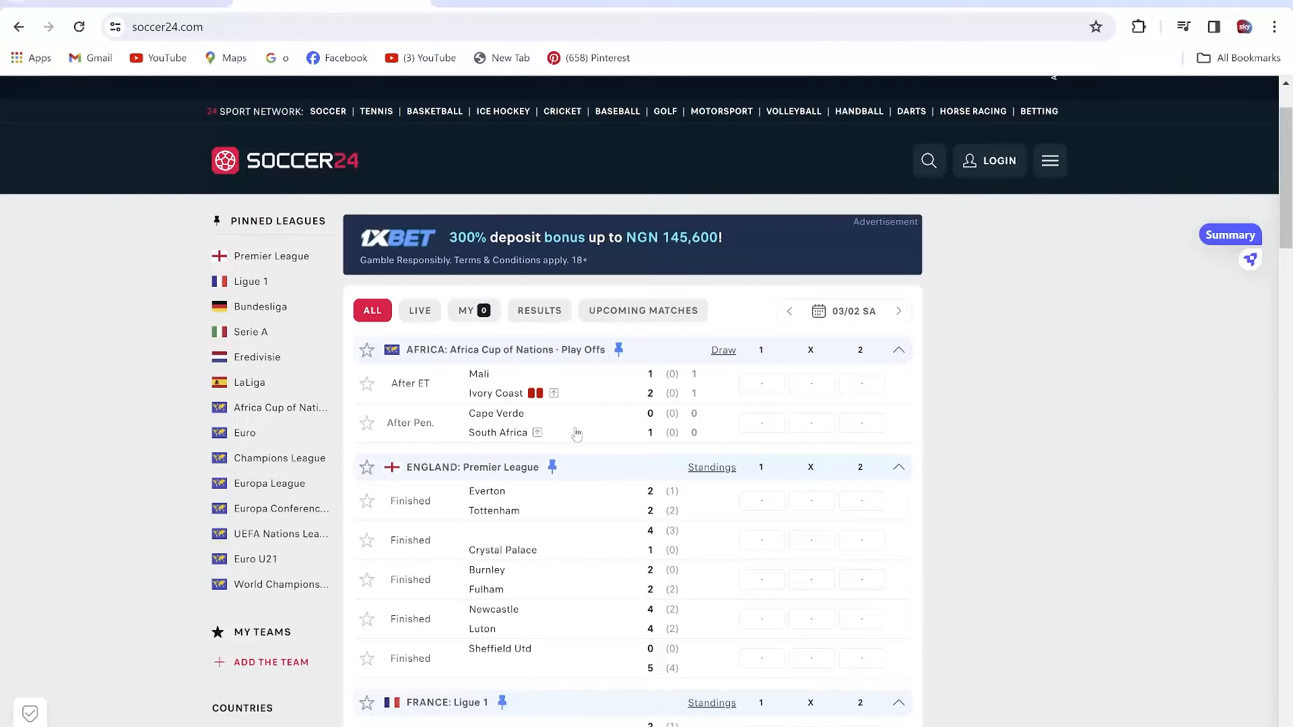
# - Open the Cape Verde versus South Africa match summary, look through the penalties, close it and switch back to CorelDRAW
pyautogui.click(577, 433)
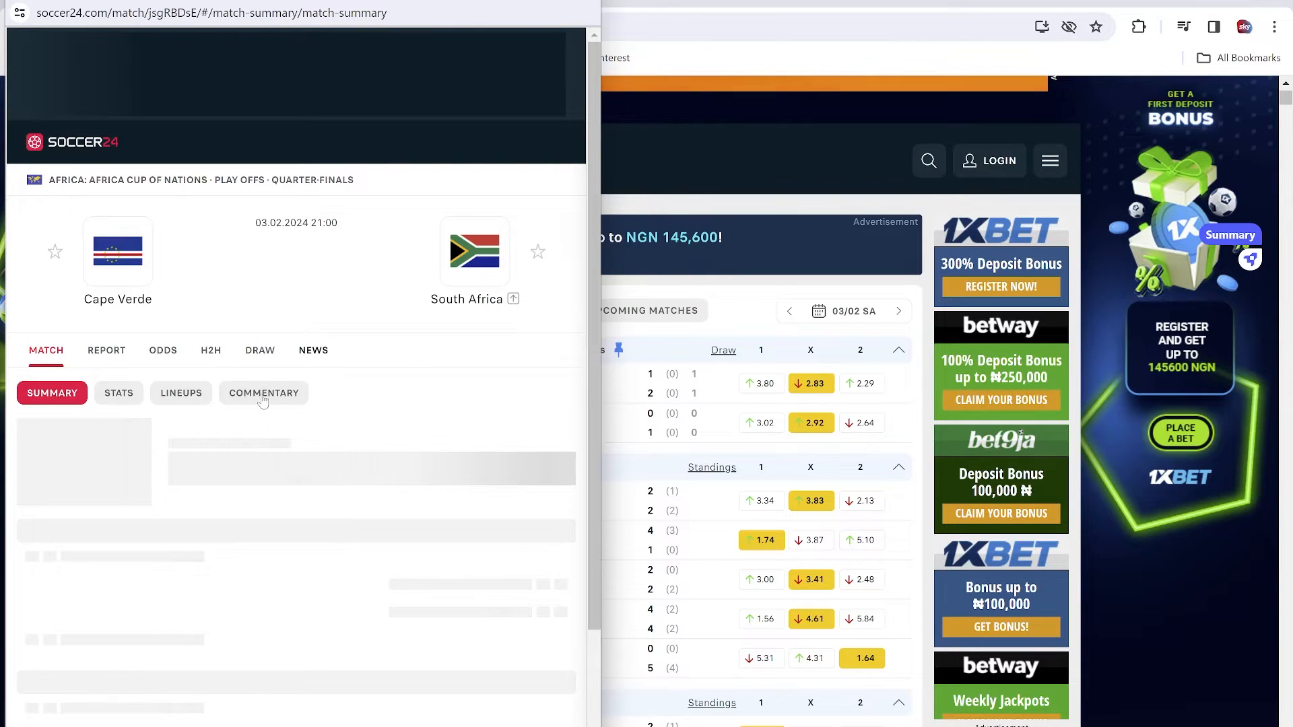
pyautogui.scroll(-10, 367, 309)
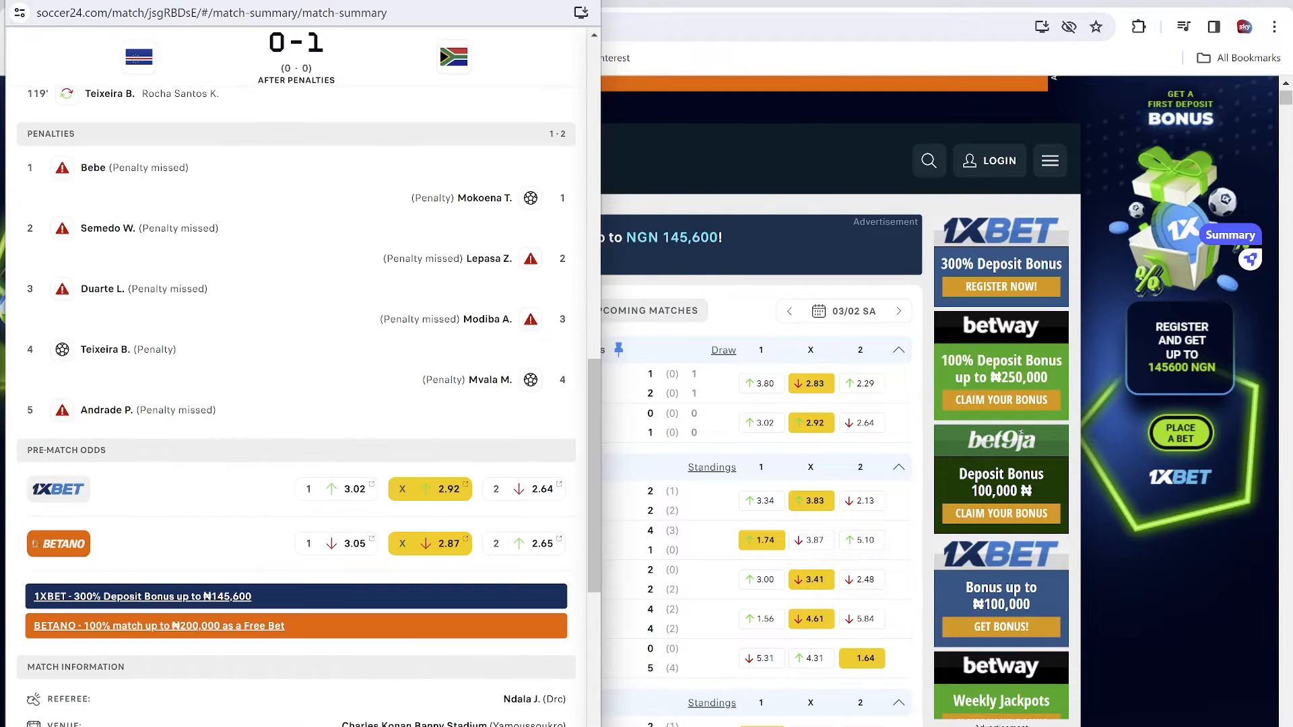
pyautogui.click(583, 2)
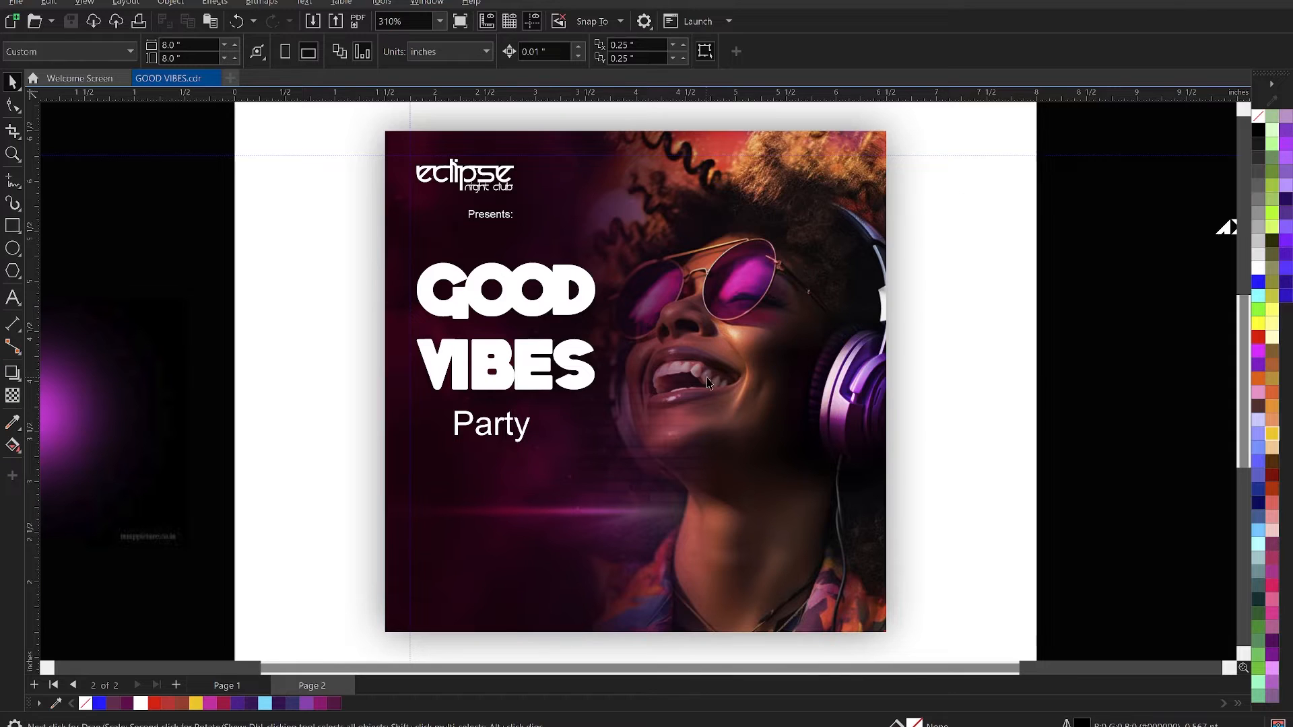
pyautogui.click(709, 383)
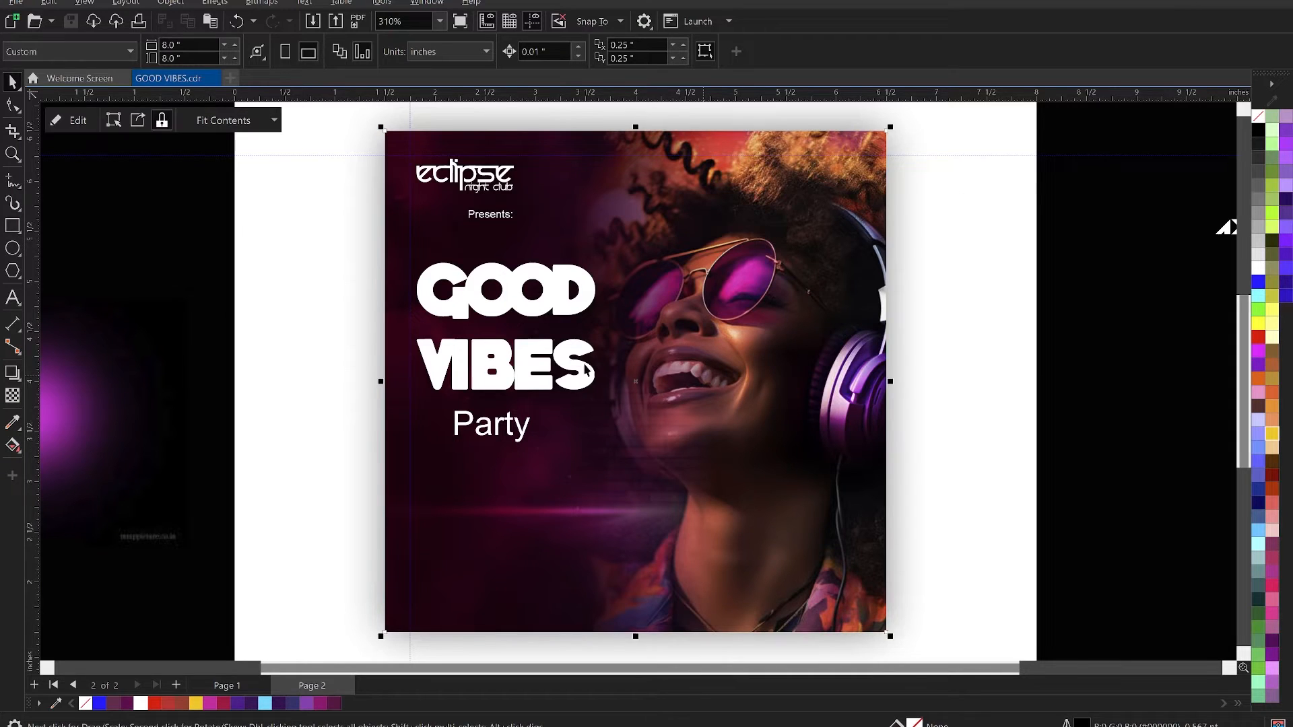
# - Move the "Good Vibes" title to about 2.75, 4.59 inches and break it apart into separate GOOD and VIBES lines
pyautogui.click(538, 320)
pyautogui.moveTo(552, 305); pyautogui.dragTo(573, 318)
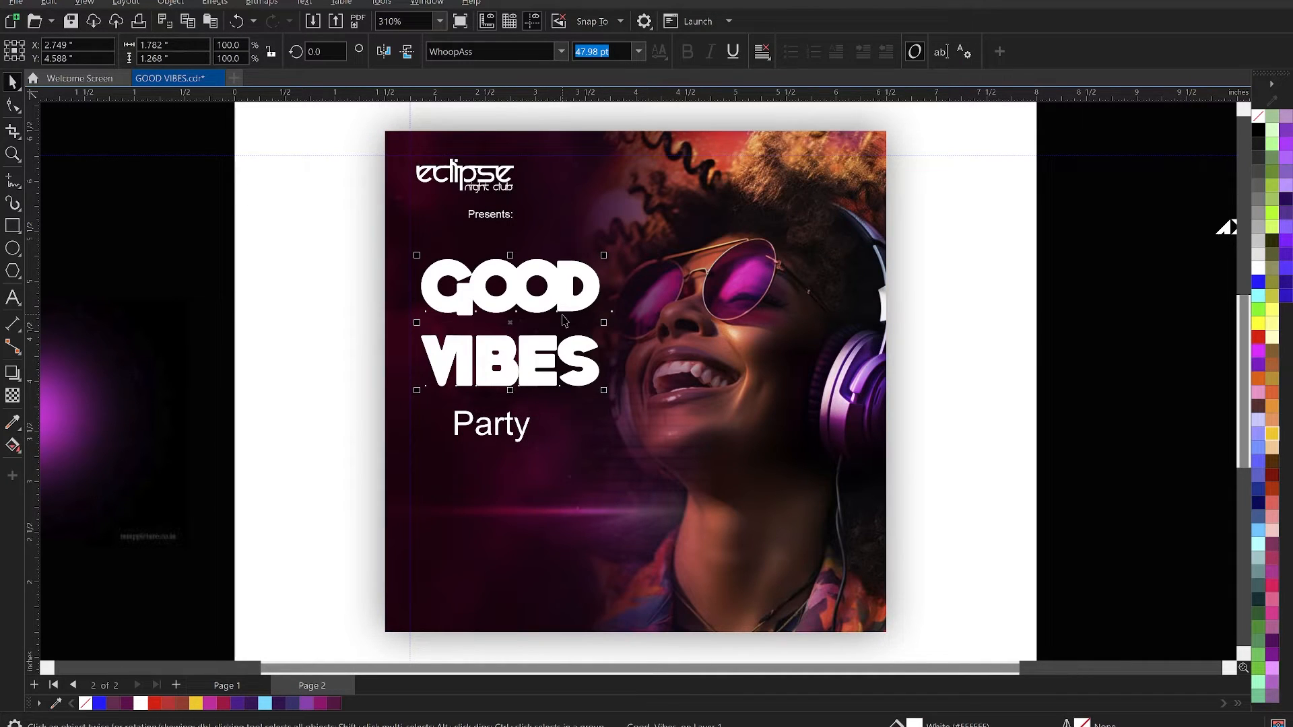
pyautogui.hotkey('ctrl', 'k')
# - Use the Shape tool to shift the individual letters of GOOD to the right, opening up the spacing between them
pyautogui.click(13, 104)
pyautogui.moveTo(605, 321); pyautogui.dragTo(625, 326)
pyautogui.moveTo(561, 298); pyautogui.dragTo(596, 319)
pyautogui.press('Right')
pyautogui.press('Right')
pyautogui.moveTo(516, 295); pyautogui.dragTo(552, 330)
pyautogui.press('Right')
pyautogui.press('Right')
pyautogui.press('Right')
pyautogui.press('Right')
pyautogui.press('Right')
pyautogui.press('Right')
pyautogui.press('Right')
pyautogui.press('Right')
pyautogui.press('Right')
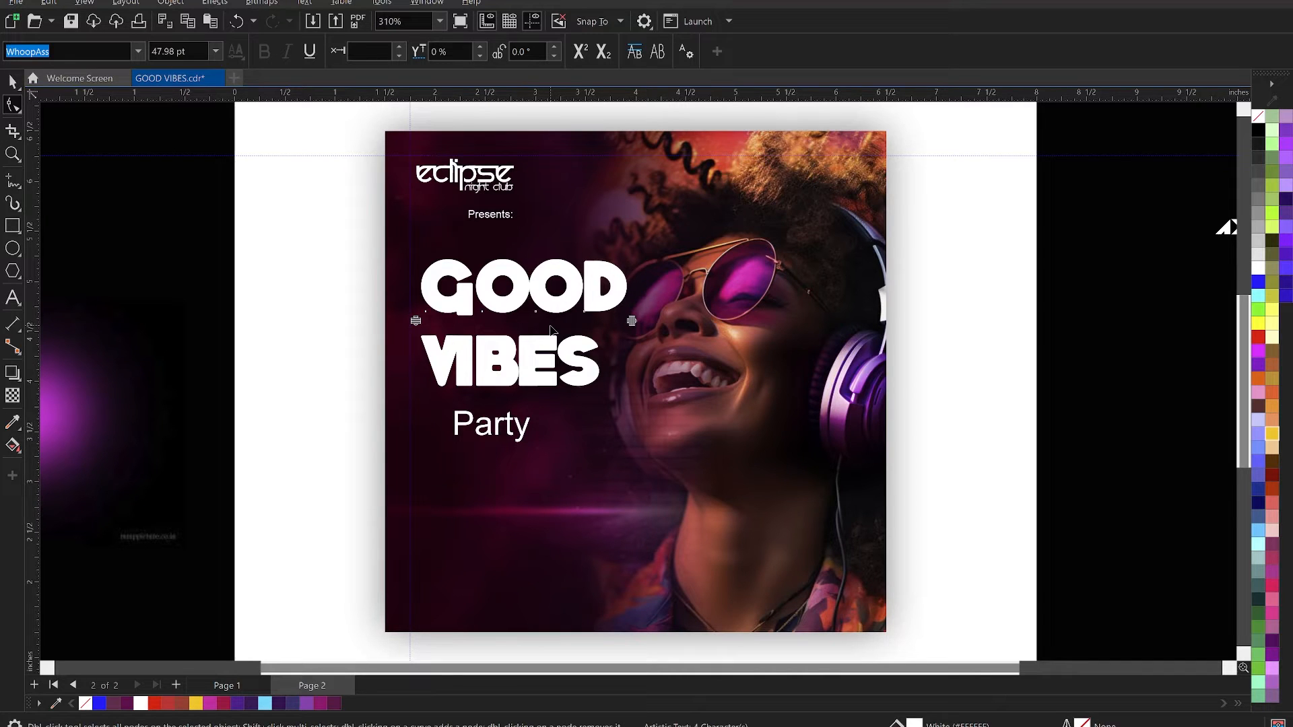
# - Select all the characters of VIBES with the Shape tool and widen their character spacing step by step
pyautogui.press('space')
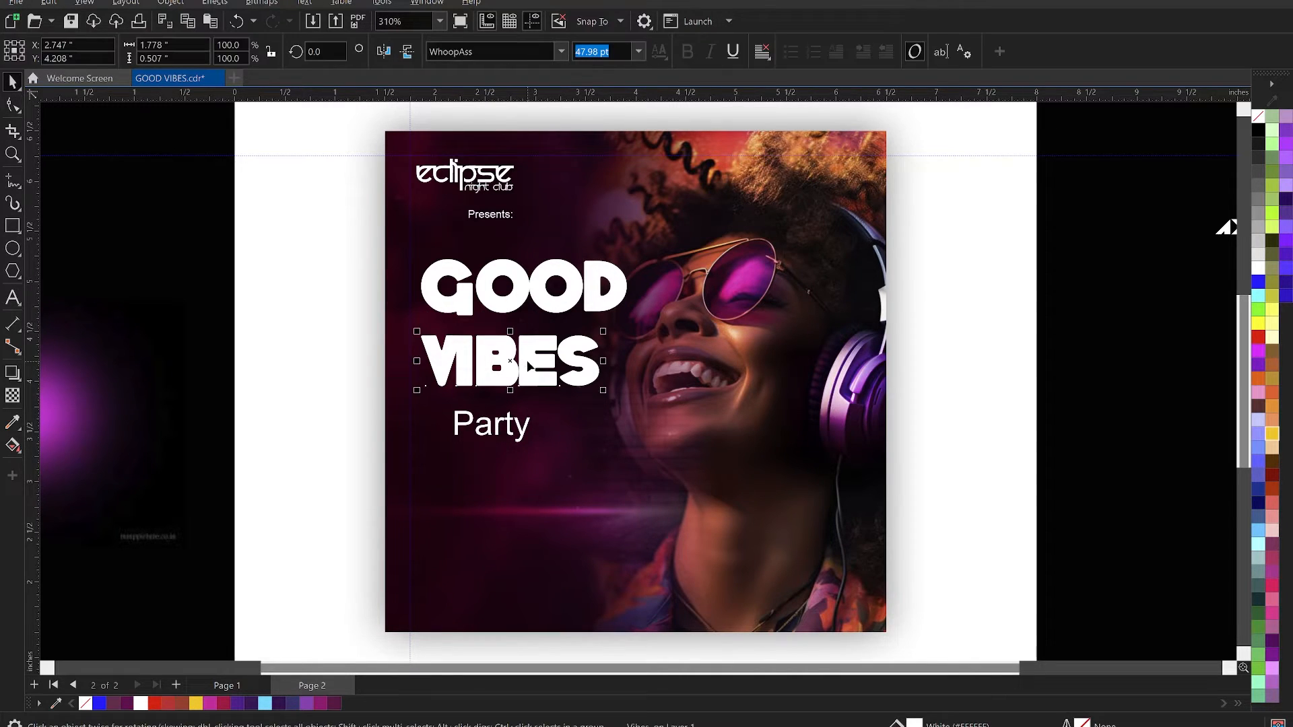
pyautogui.click(486, 347)
pyautogui.press('space')
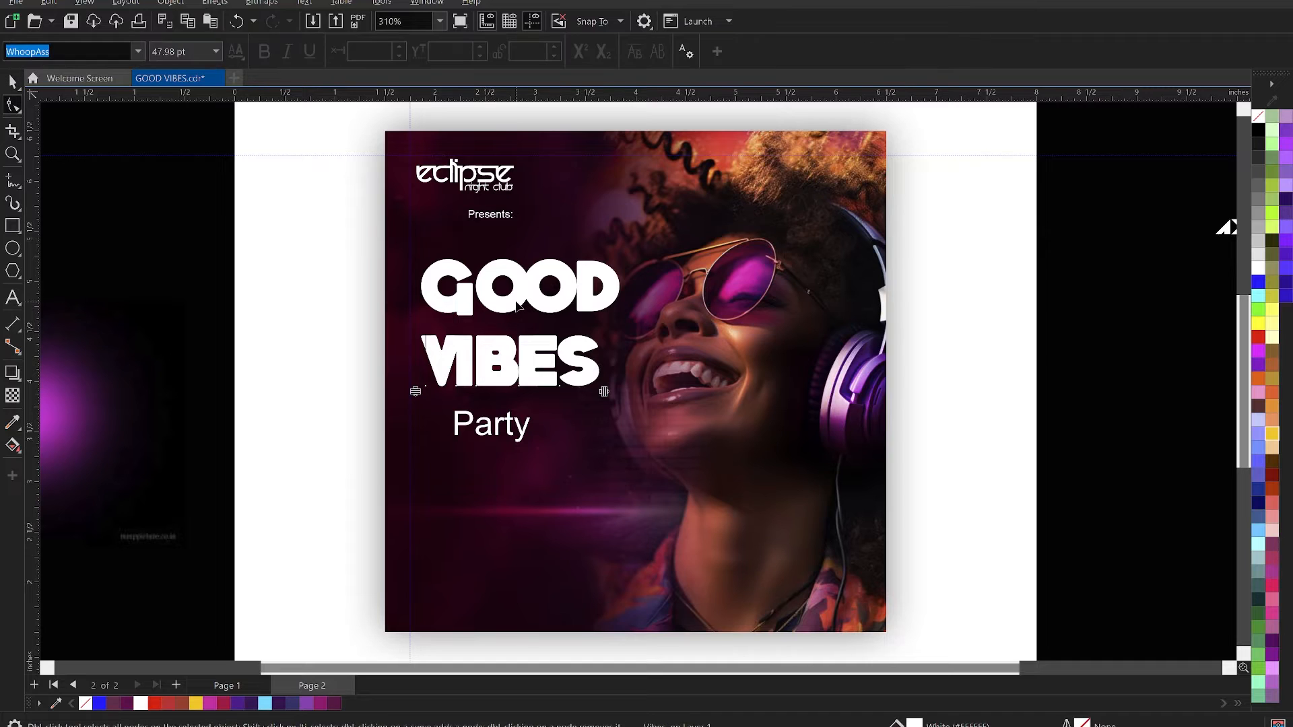
pyautogui.press('space')
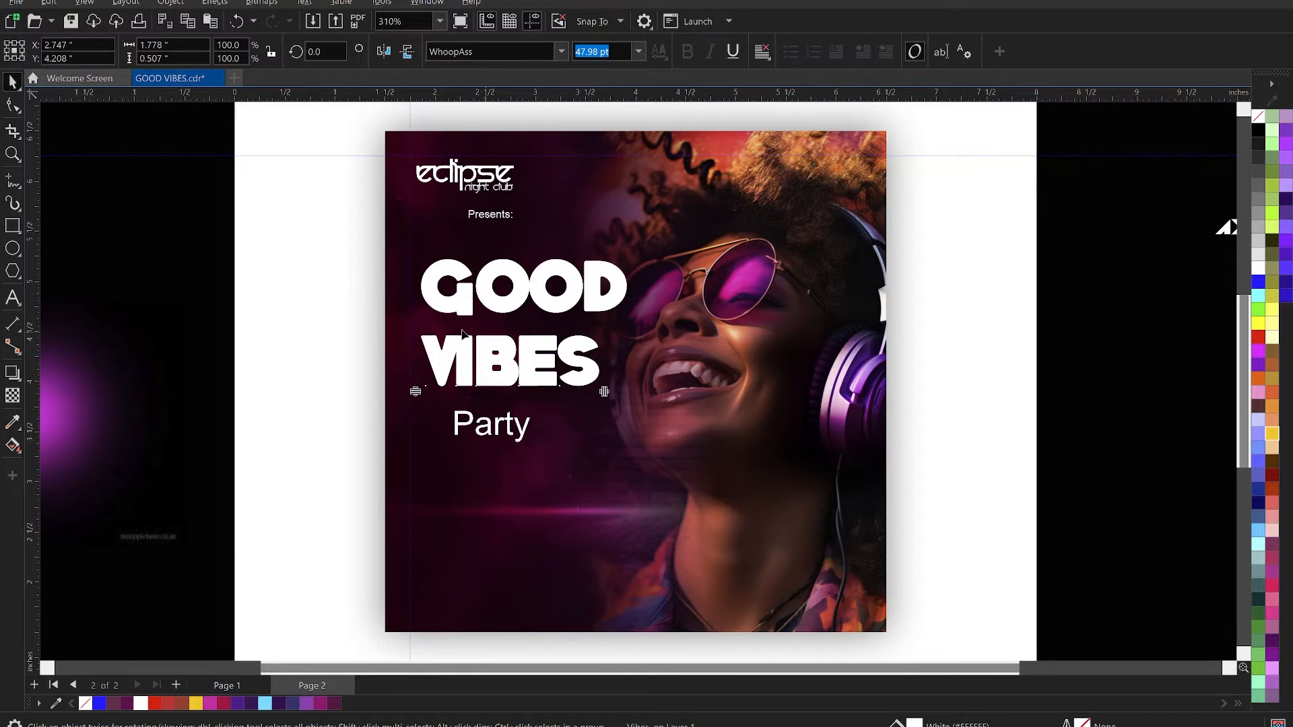
pyautogui.press('space')
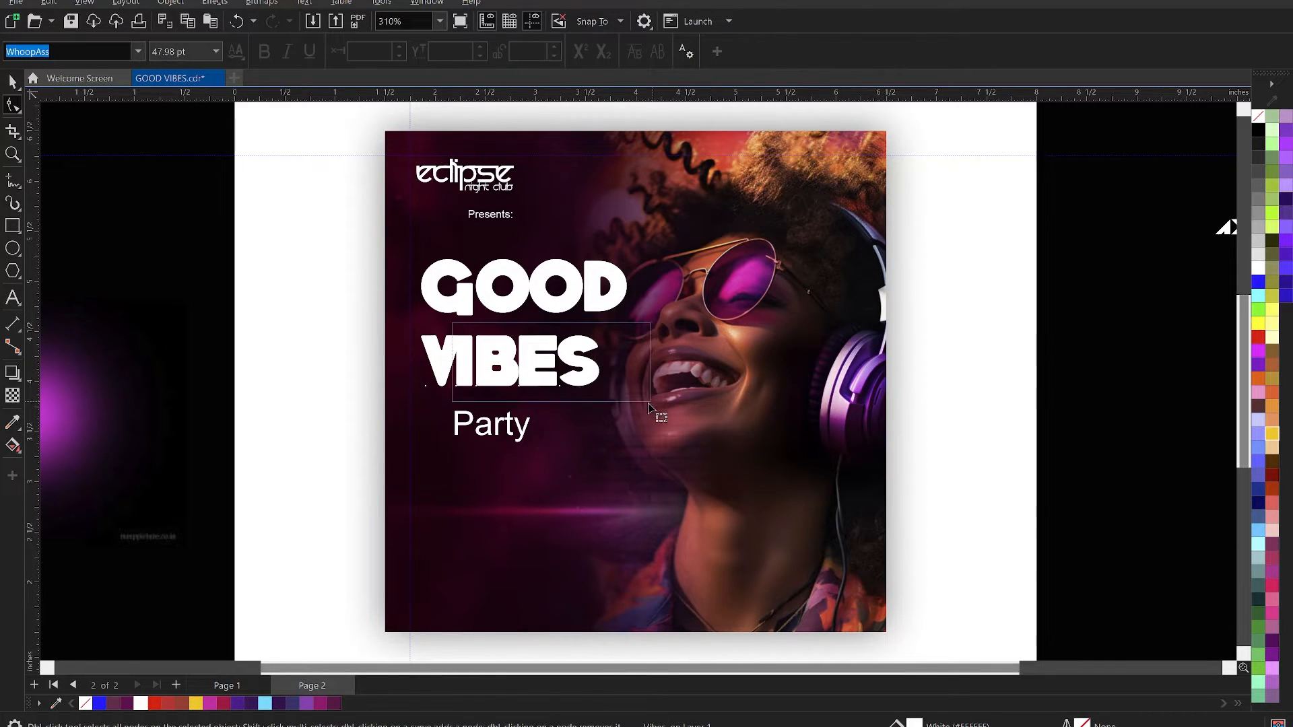
pyautogui.hotkey('ctrl', 'shift', '.')
pyautogui.hotkey('ctrl', 'shift', '.')
pyautogui.hotkey('ctrl', 'shift', '.')
pyautogui.hotkey('ctrl', 'shift', '.')
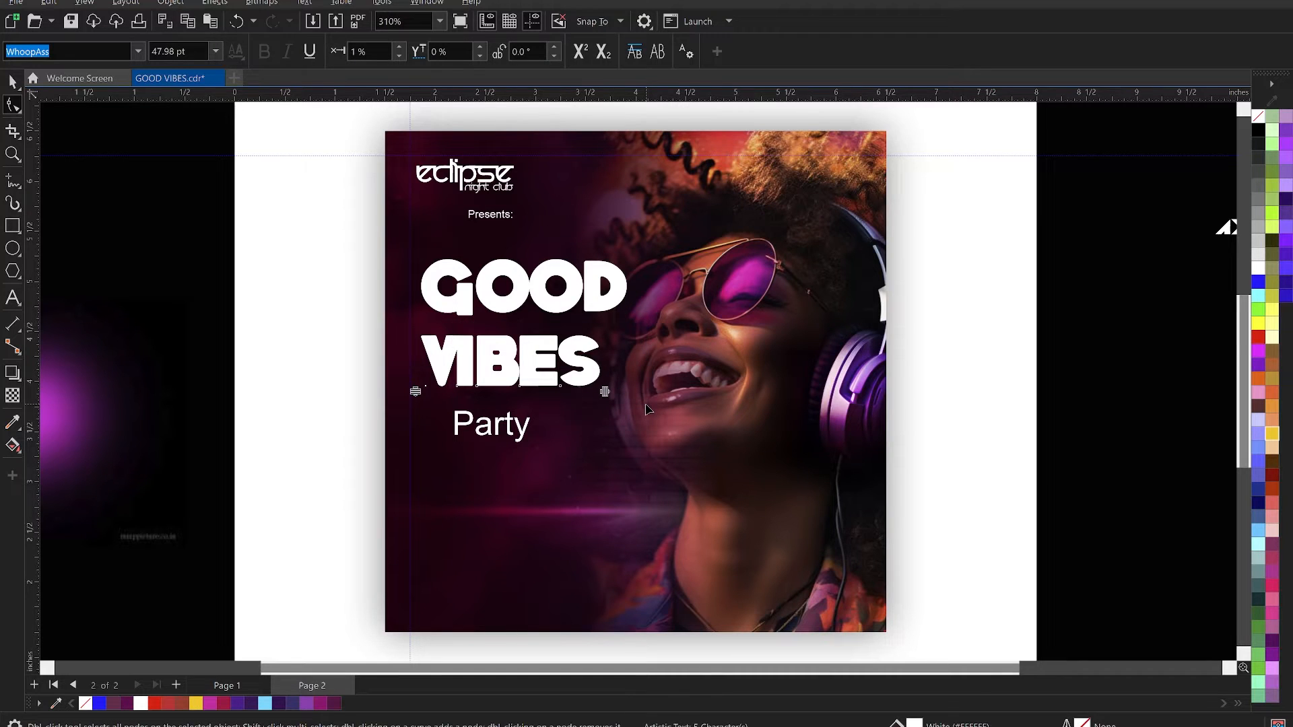
pyautogui.hotkey('ctrl', 'shift', '.')
pyautogui.hotkey('ctrl', 'shift', '.')
pyautogui.hotkey('ctrl', 'shift', '.')
pyautogui.hotkey('ctrl', 'shift', '.')
pyautogui.hotkey('ctrl', 'shift', '.')
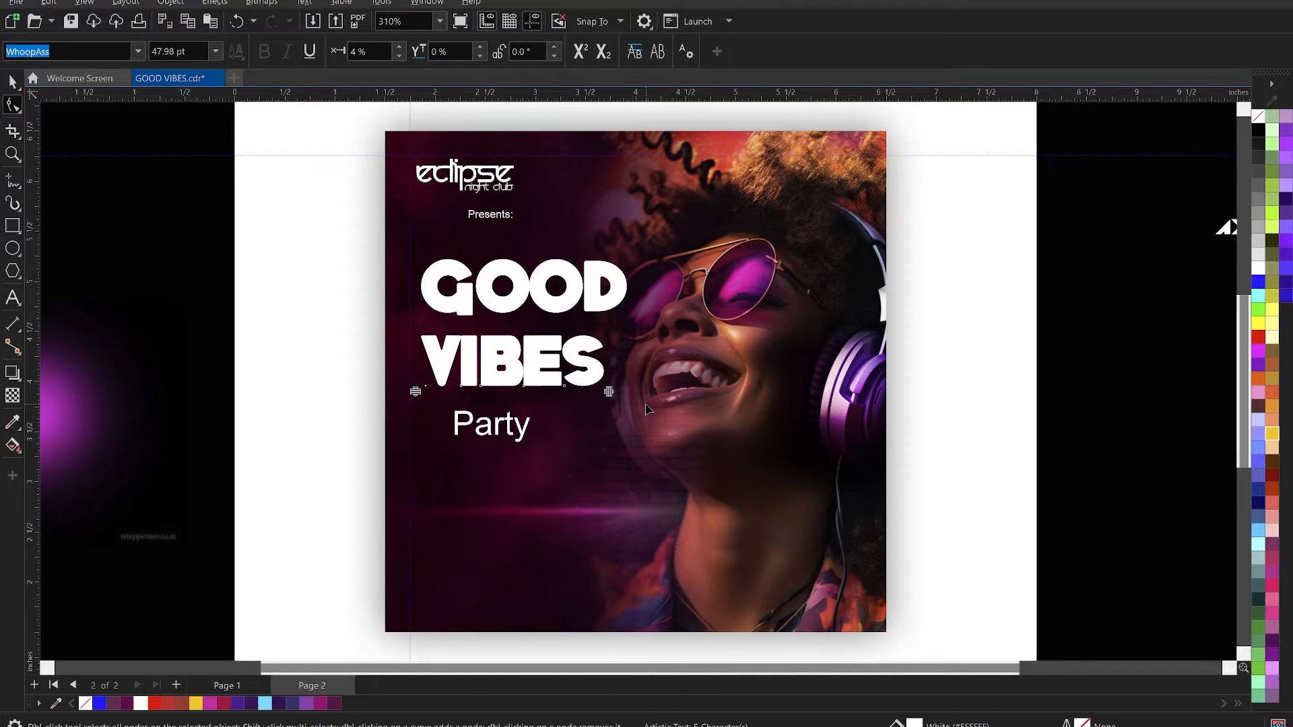
pyautogui.hotkey('ctrl', 'shift', '.')
# - Tuck VIBES up beneath GOOD, then scale both words to about 43 pt and place them at about 2.77, 4.53 inches
pyautogui.press('space')
pyautogui.moveTo(547, 357); pyautogui.dragTo(557, 346)
pyautogui.keyDown('shift'); pyautogui.click(573, 297); pyautogui.keyUp('shift')
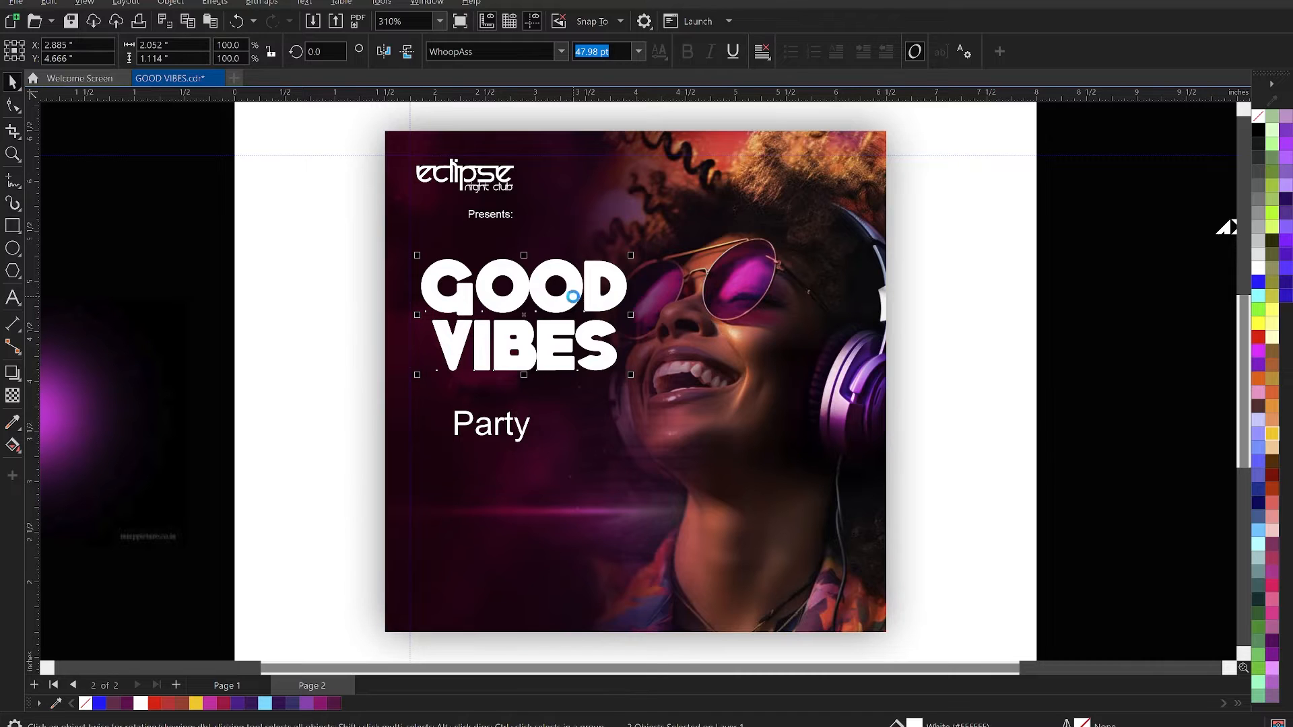
pyautogui.moveTo(631, 375); pyautogui.dragTo(610, 363)
pyautogui.moveTo(553, 330); pyautogui.dragTo(551, 349)
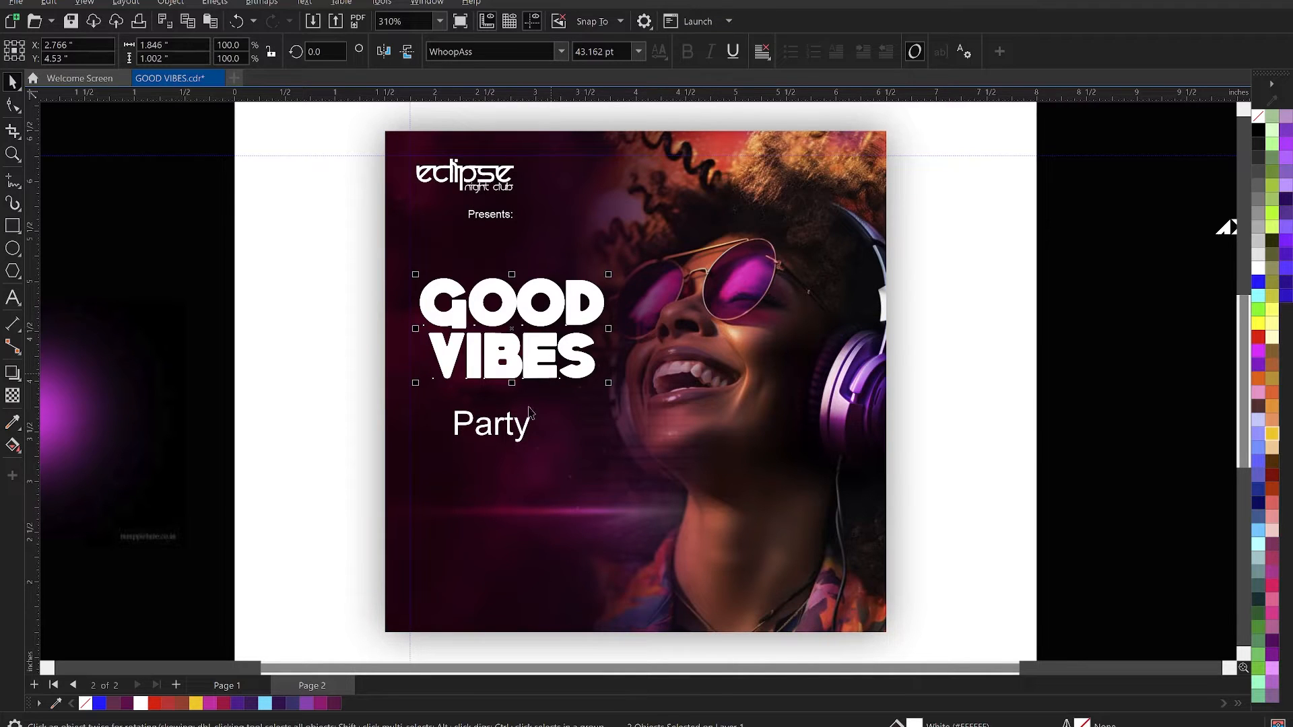
# - Move the "Party" text up directly beneath VIBES and change its font to Millanova
pyautogui.click(516, 437)
pyautogui.moveTo(527, 432); pyautogui.dragTo(520, 396)
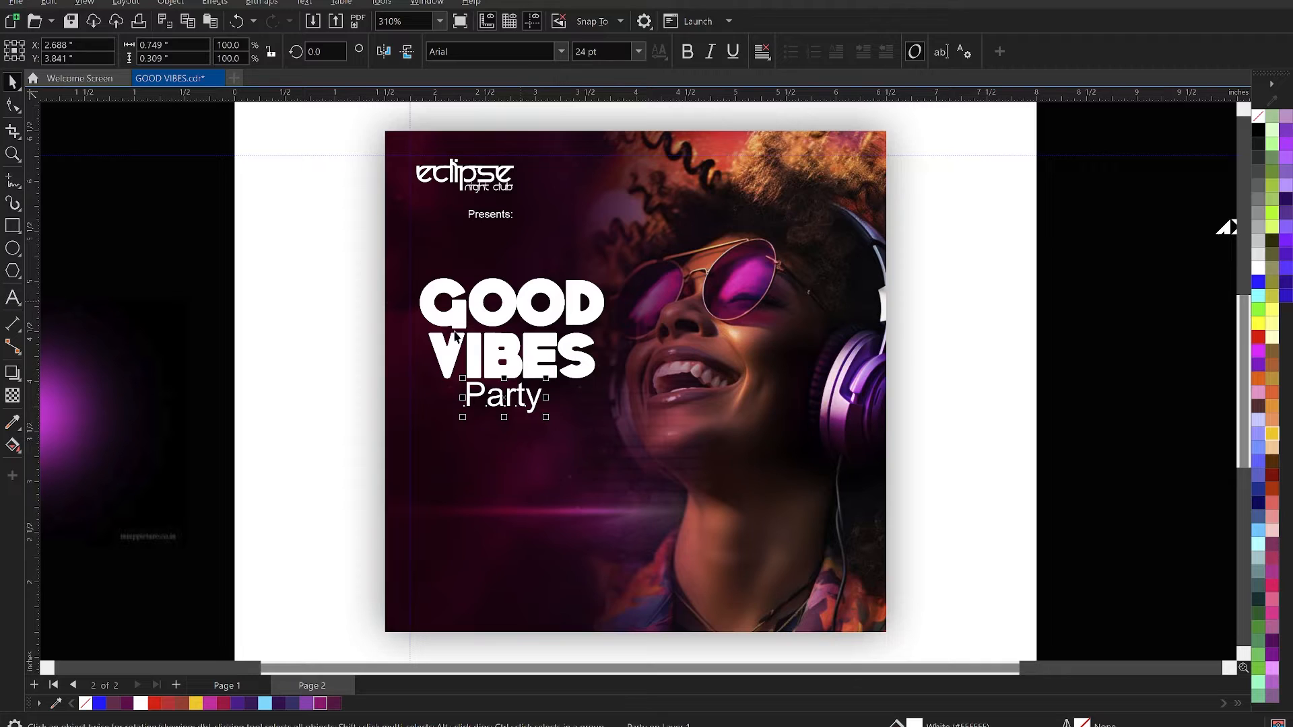
pyautogui.click(476, 52)
pyautogui.write('Mil')
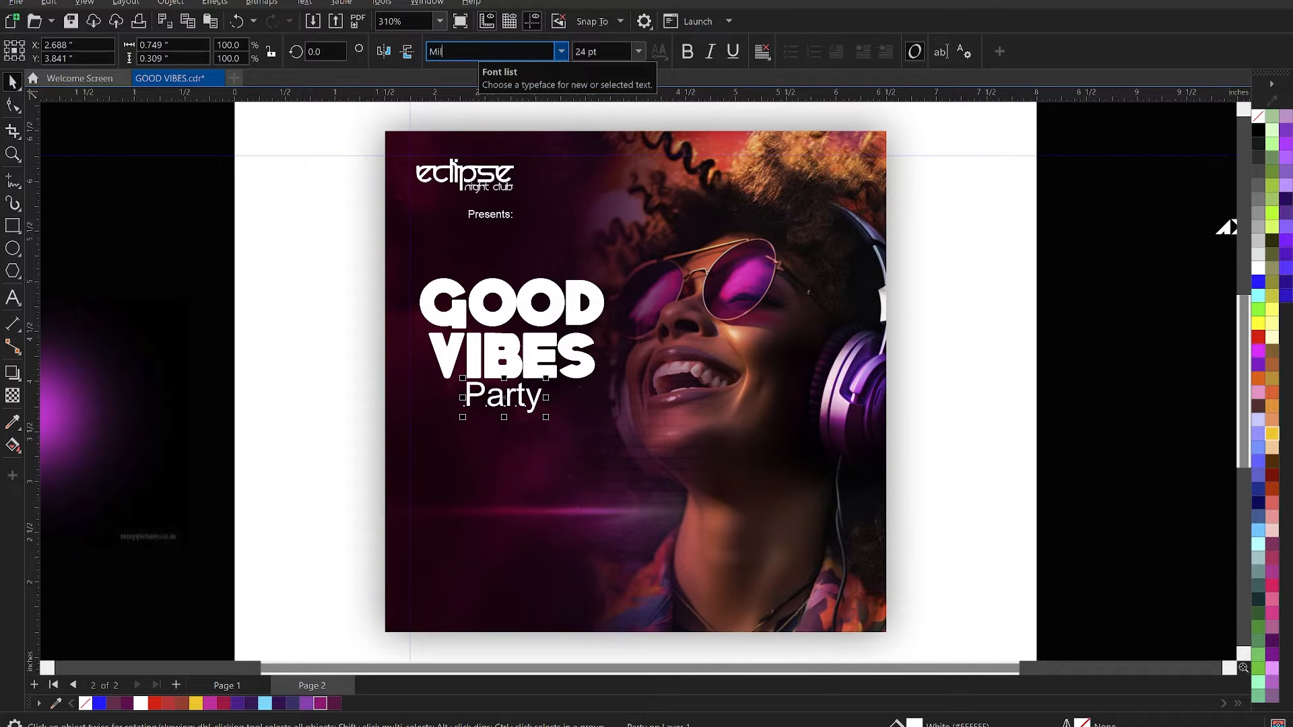
pyautogui.write('al')
pyautogui.press('Return')
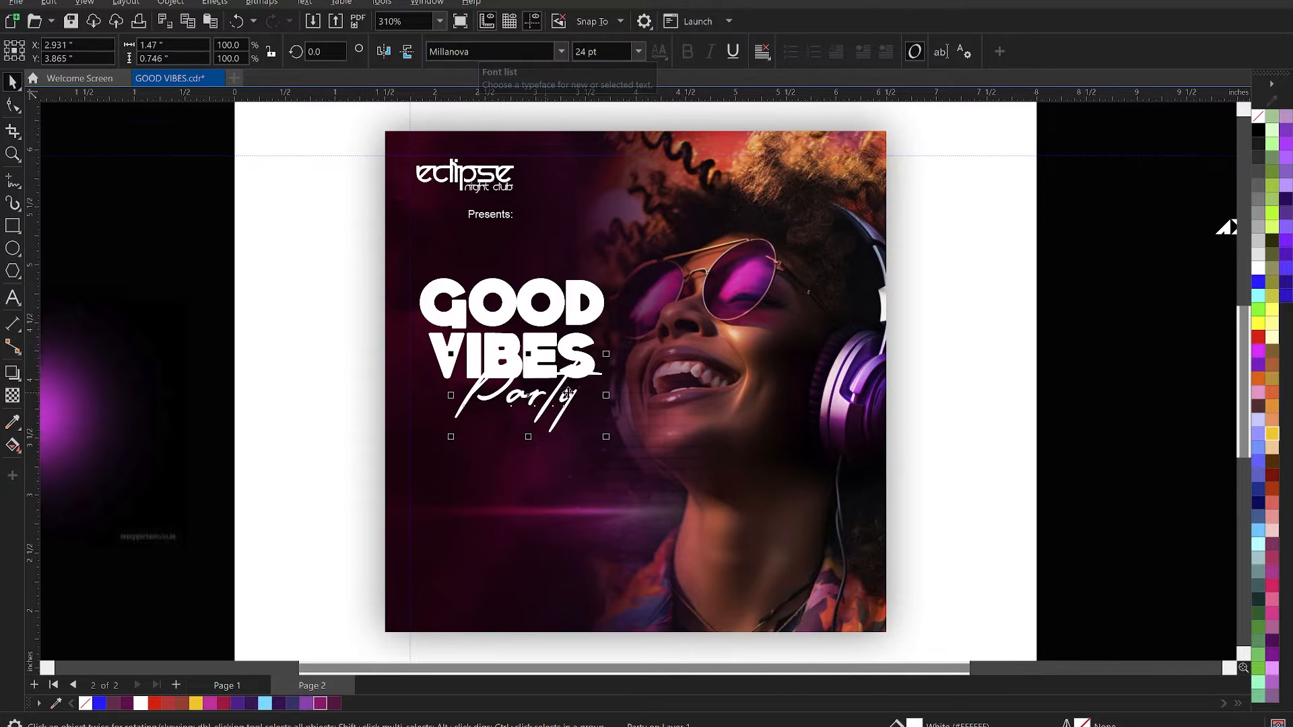
# - Rotate "Party" about 14.8°, scale it to about 19.5 pt and place it at about 2.82, 3.83 inches beneath VIBES
pyautogui.scroll(1, 562, 397)
pyautogui.moveTo(558, 421); pyautogui.dragTo(637, 452)
pyautogui.click(561, 434)
pyautogui.click(567, 411)
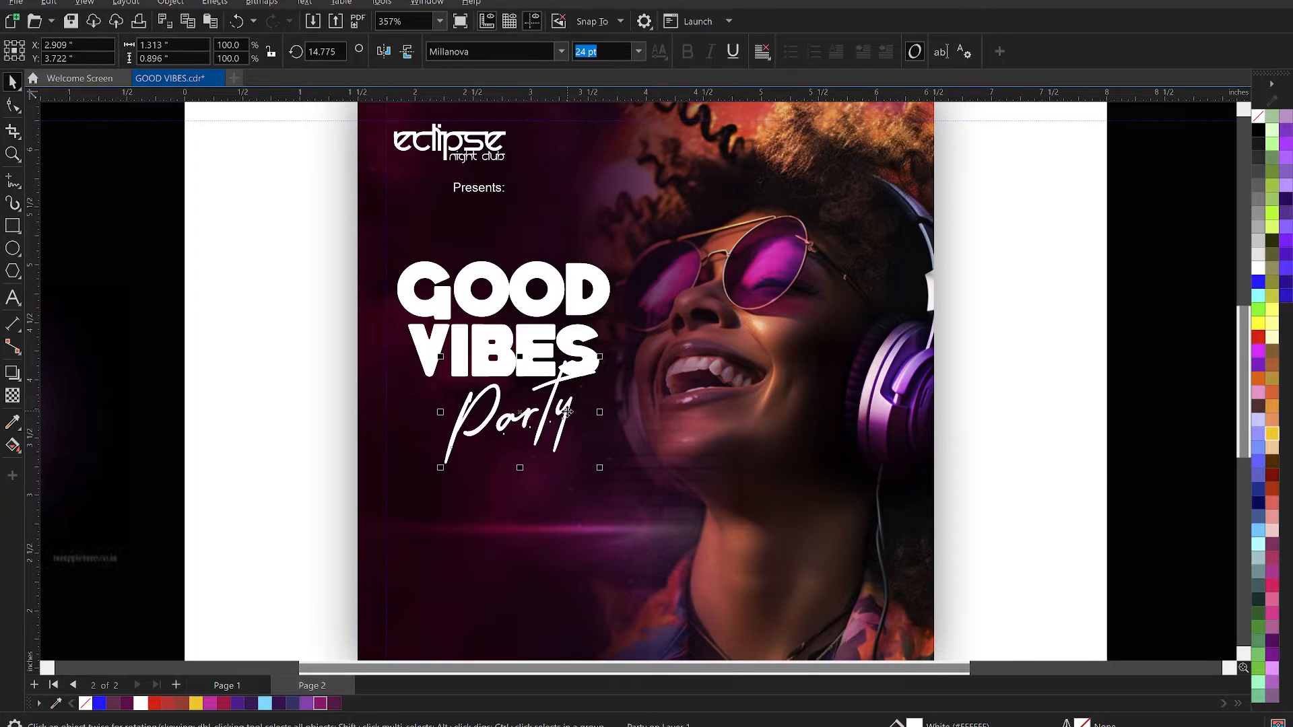
pyautogui.moveTo(603, 471)
pyautogui.mouseDown()
pyautogui.moveTo(574, 463)
pyautogui.moveTo(583, 472)
pyautogui.mouseUp()
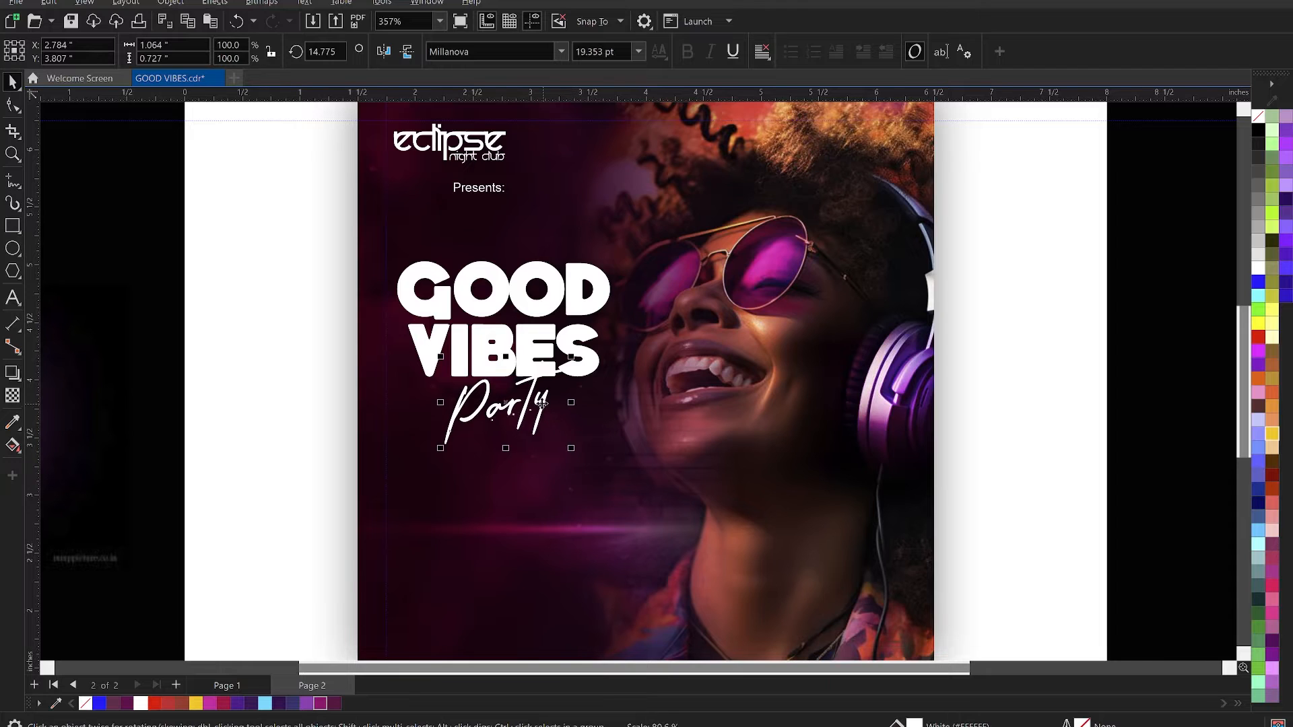
pyautogui.moveTo(544, 394); pyautogui.dragTo(547, 404)
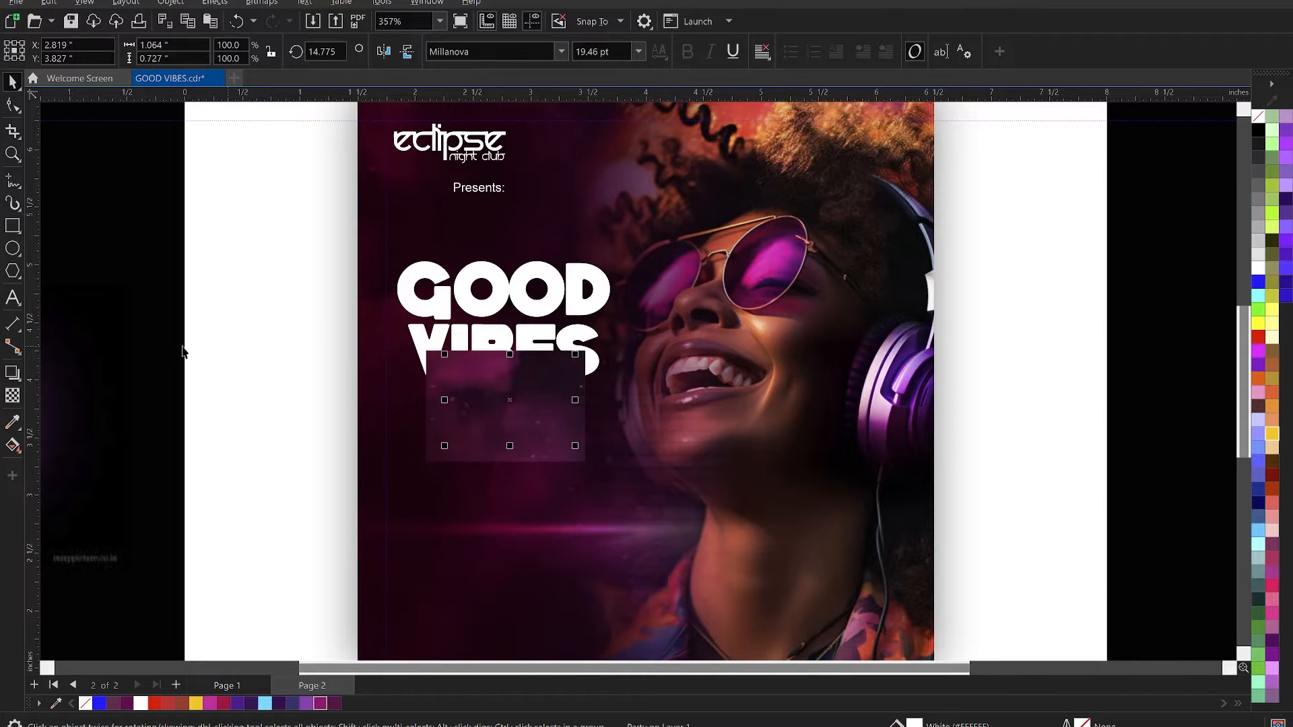
# - Select GOOD, VIBES and Party together, rotate them about 3° clockwise and shift them slightly upward
pyautogui.click(209, 336)
pyautogui.moveTo(174, 229); pyautogui.dragTo(693, 498)
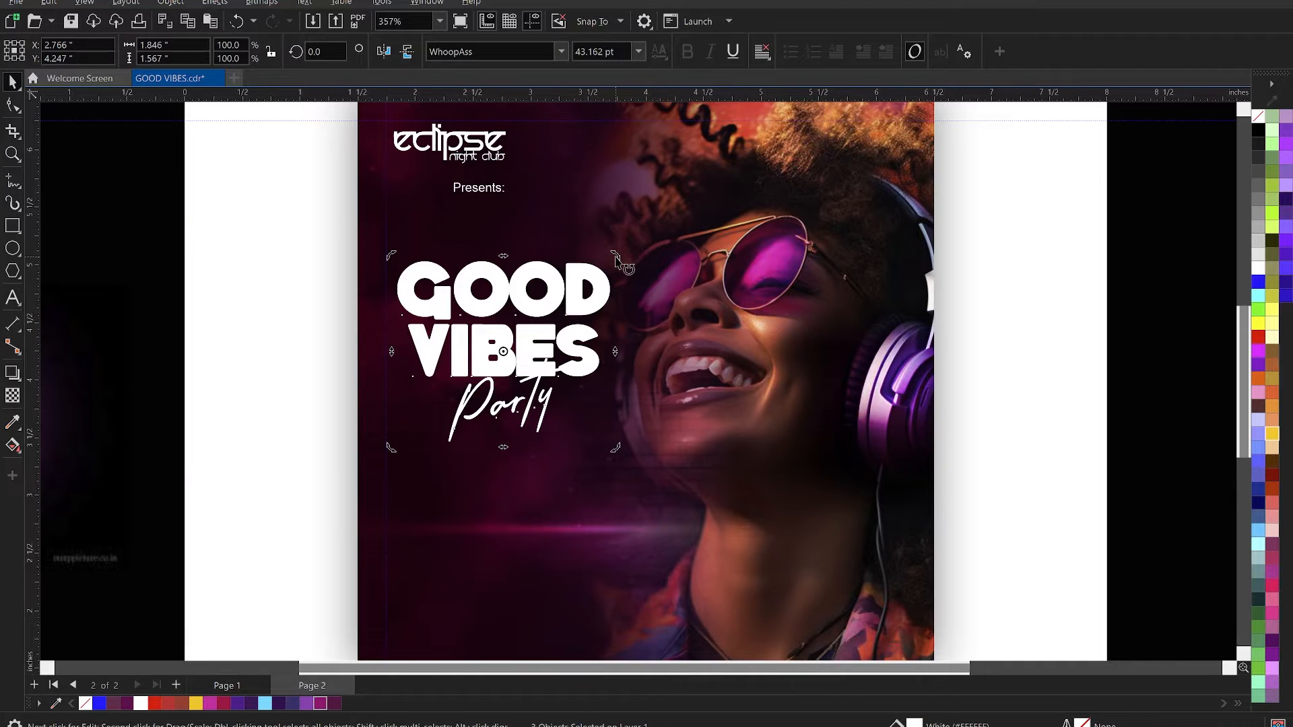
pyautogui.moveTo(619, 261); pyautogui.dragTo(625, 266)
pyautogui.moveTo(588, 324); pyautogui.dragTo(587, 310)
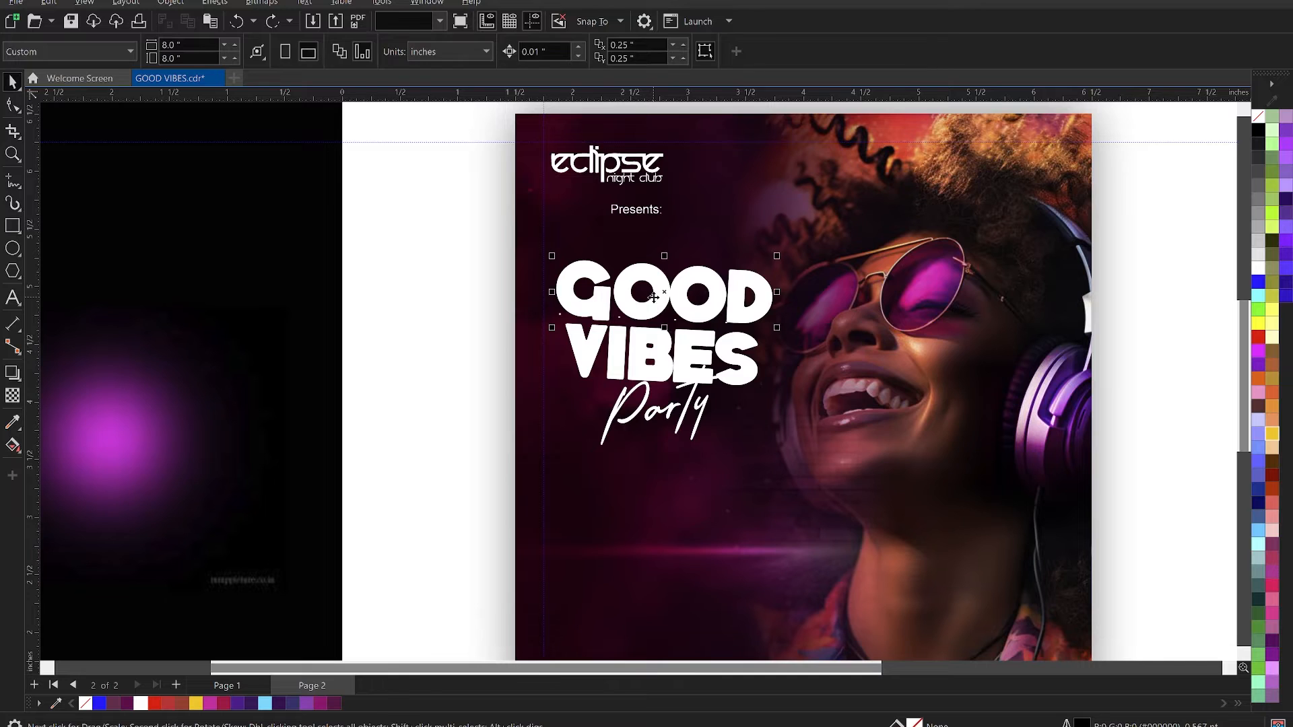
# - Select the tilted GOOD and VIBES words together, leaving out Party
pyautogui.click(643, 313)
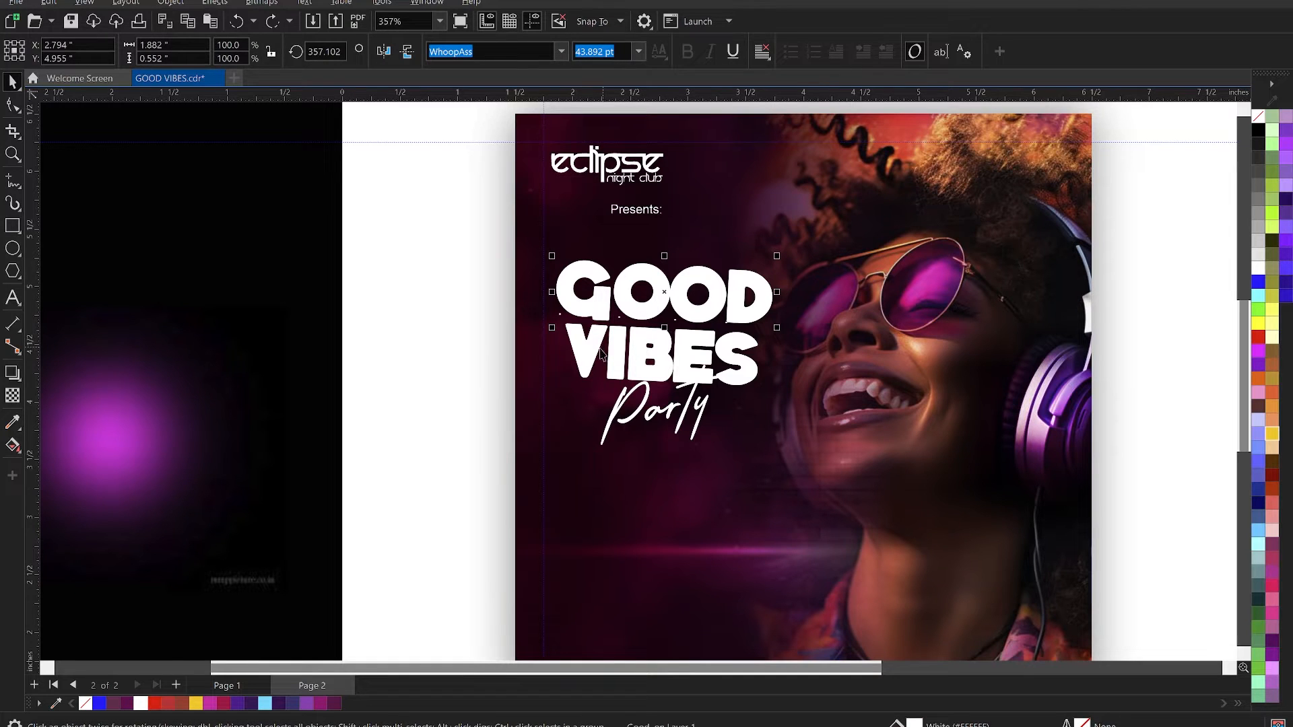
pyautogui.keyDown('shift'); pyautogui.click(618, 346); pyautogui.keyUp('shift')
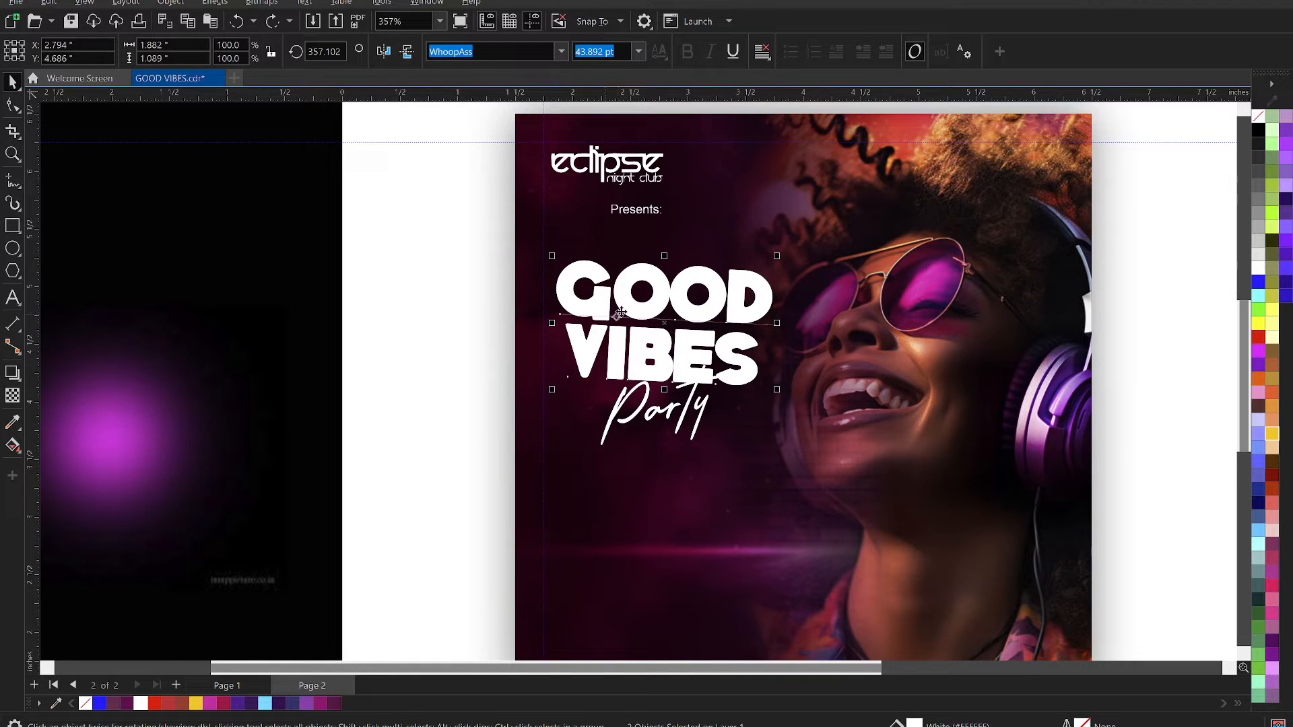
# - Try the dark magenta #6B1248 as outline and fill on GOOD and VIBES, then undo both colour changes
pyautogui.rightClick(334, 703)
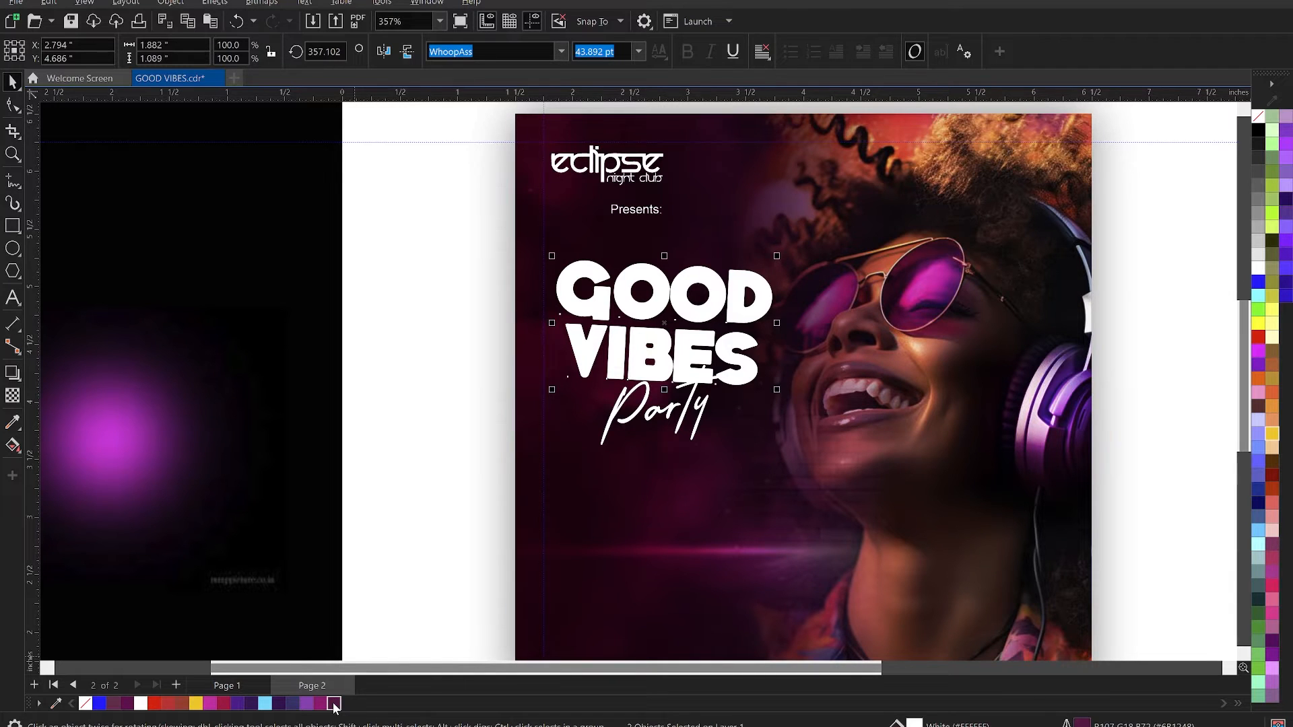
pyautogui.click(334, 704)
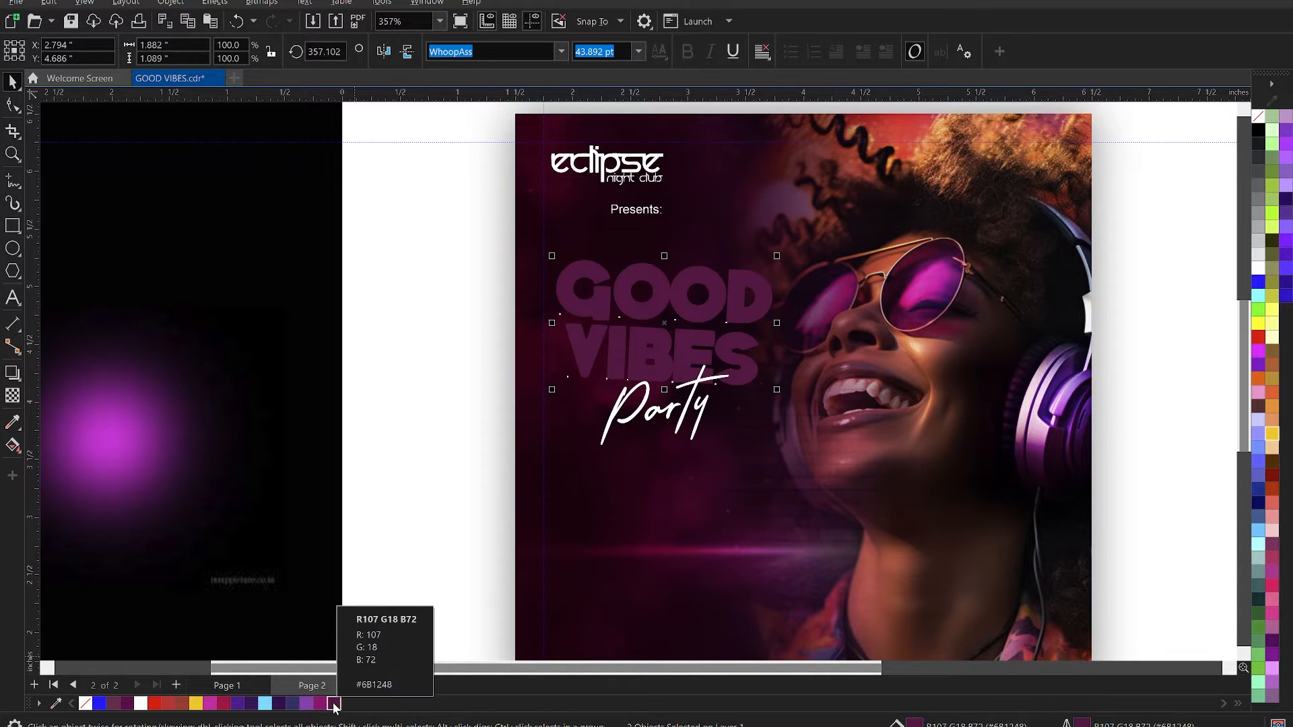
pyautogui.hotkey('ctrl', 'z')
pyautogui.hotkey('ctrl', 'z')
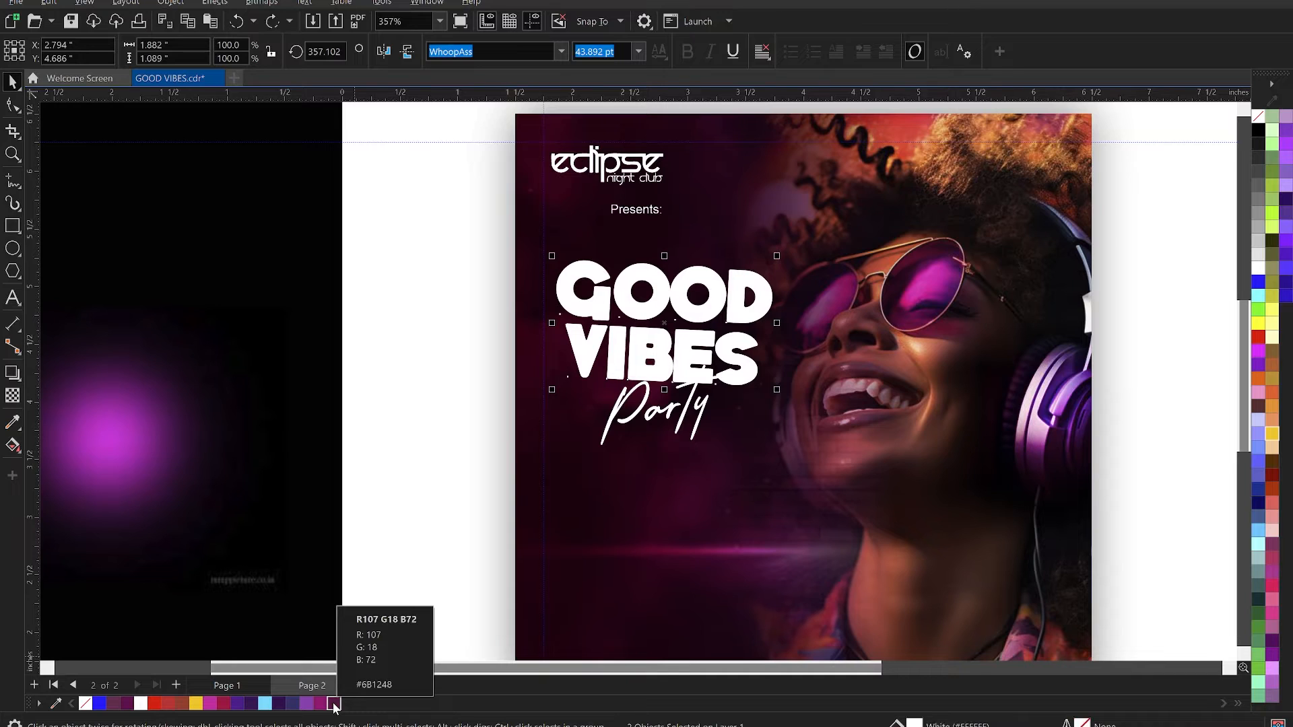
# - Duplicate GOOD and VIBES in place and weld the copy, converted to curves, into a single shape
pyautogui.press('KP_Add')
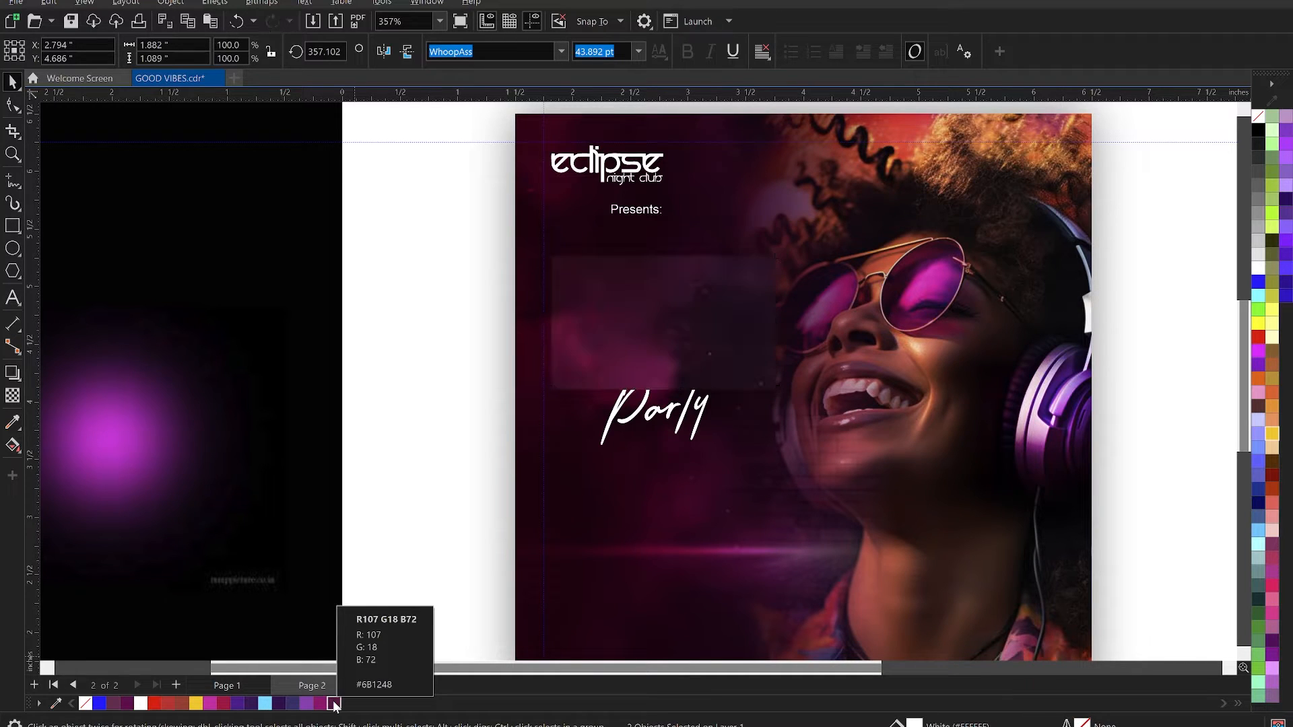
pyautogui.hotkey('ctrl', 'q')
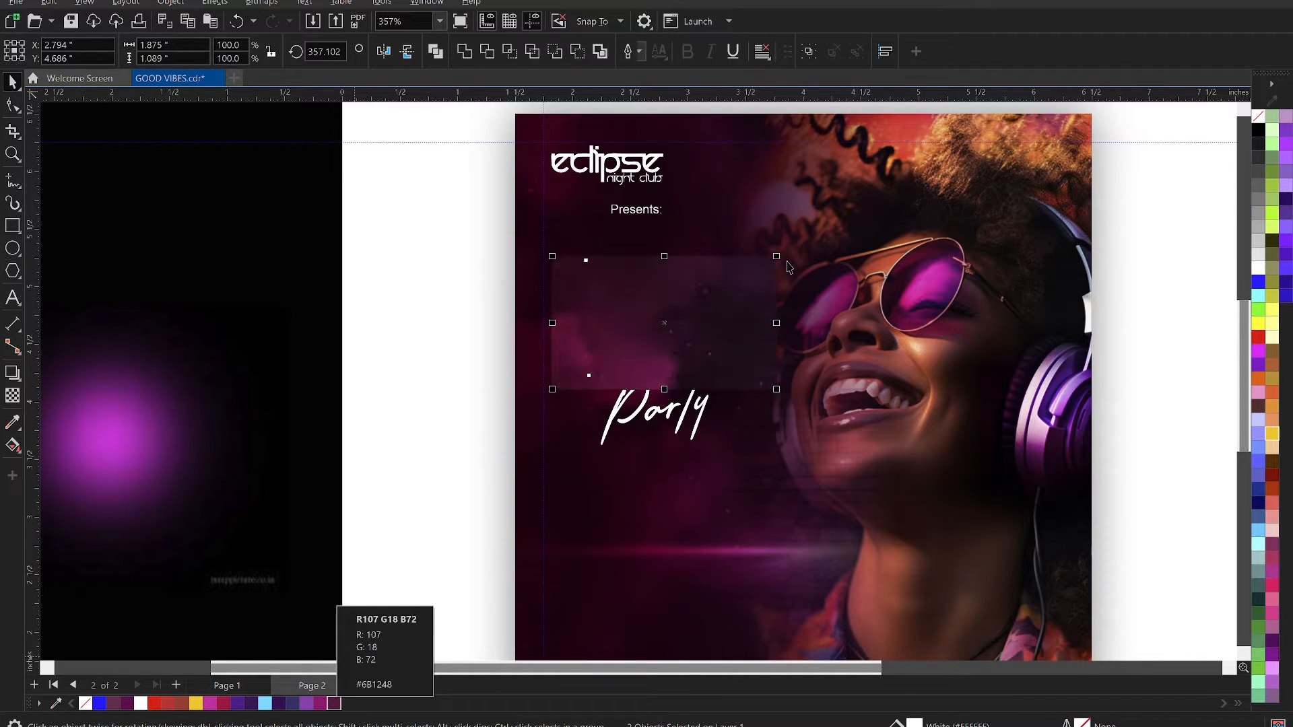
pyautogui.click(465, 52)
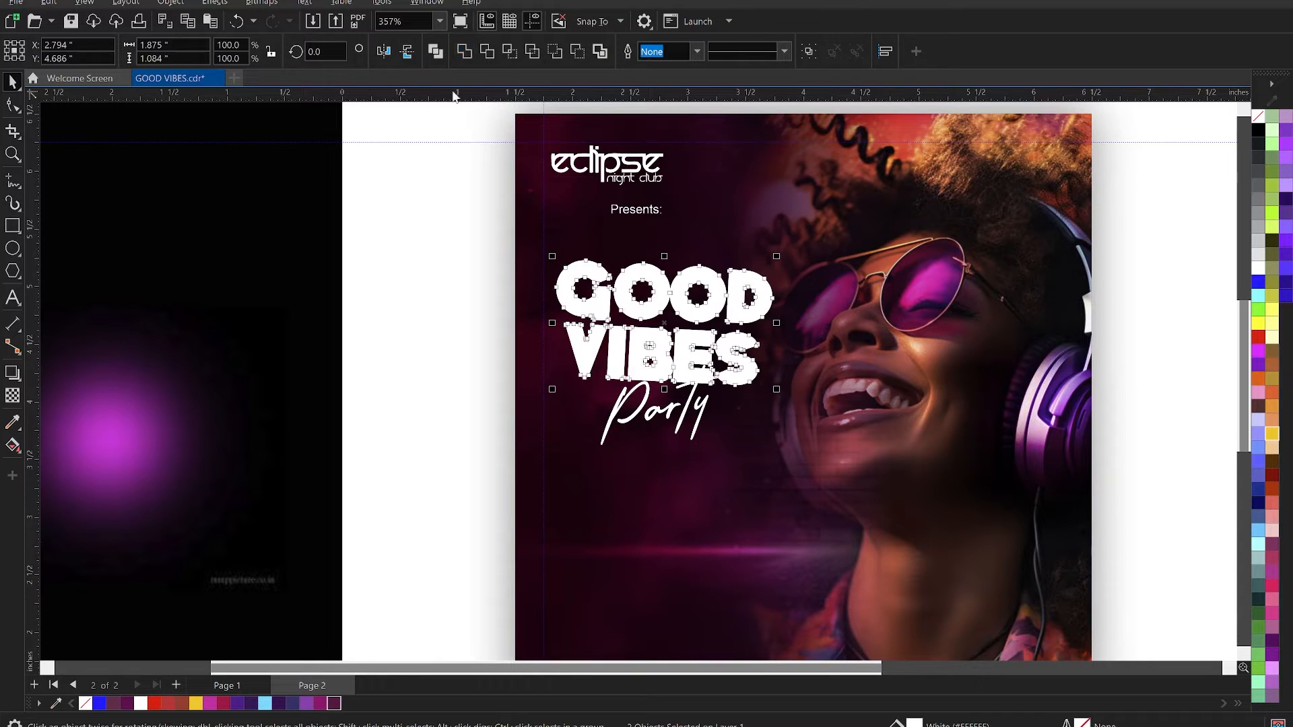
# - Give the welded title copy a dark magenta #6B1248 fill and a matching 4 pt outline
pyautogui.click(334, 703)
pyautogui.rightClick(334, 703)
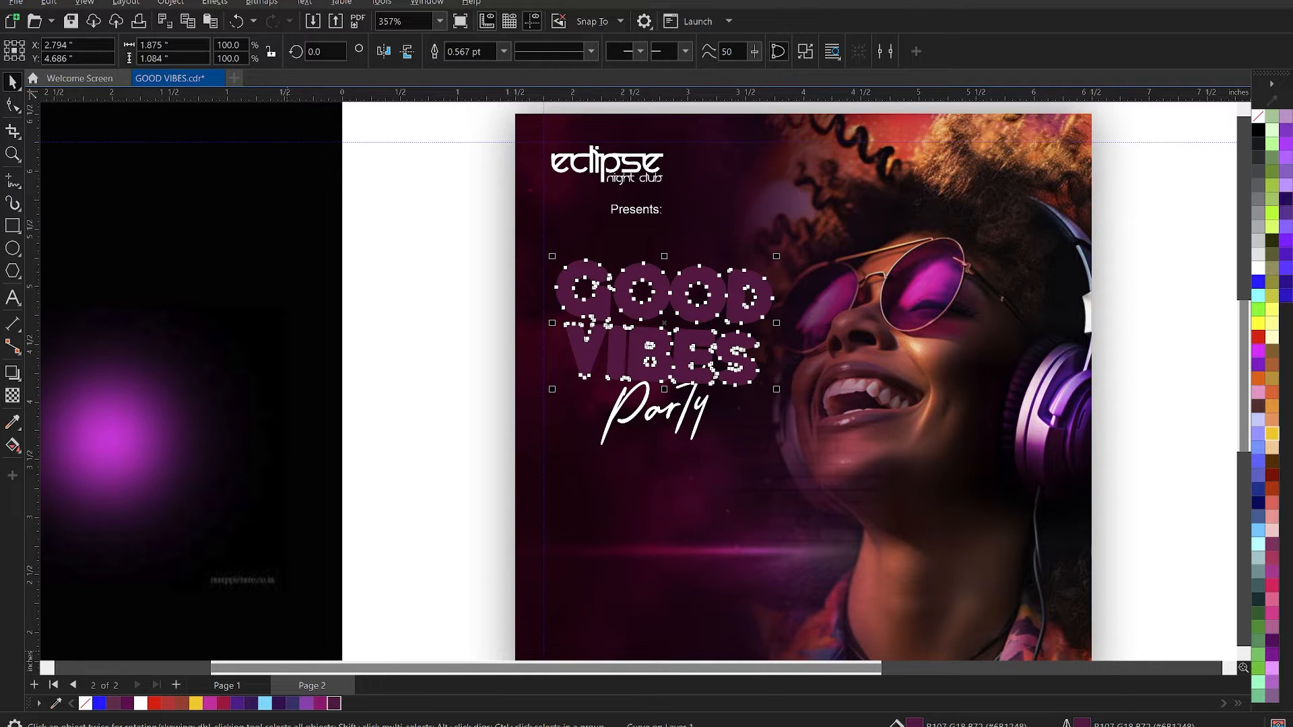
pyautogui.doubleClick(1082, 724)
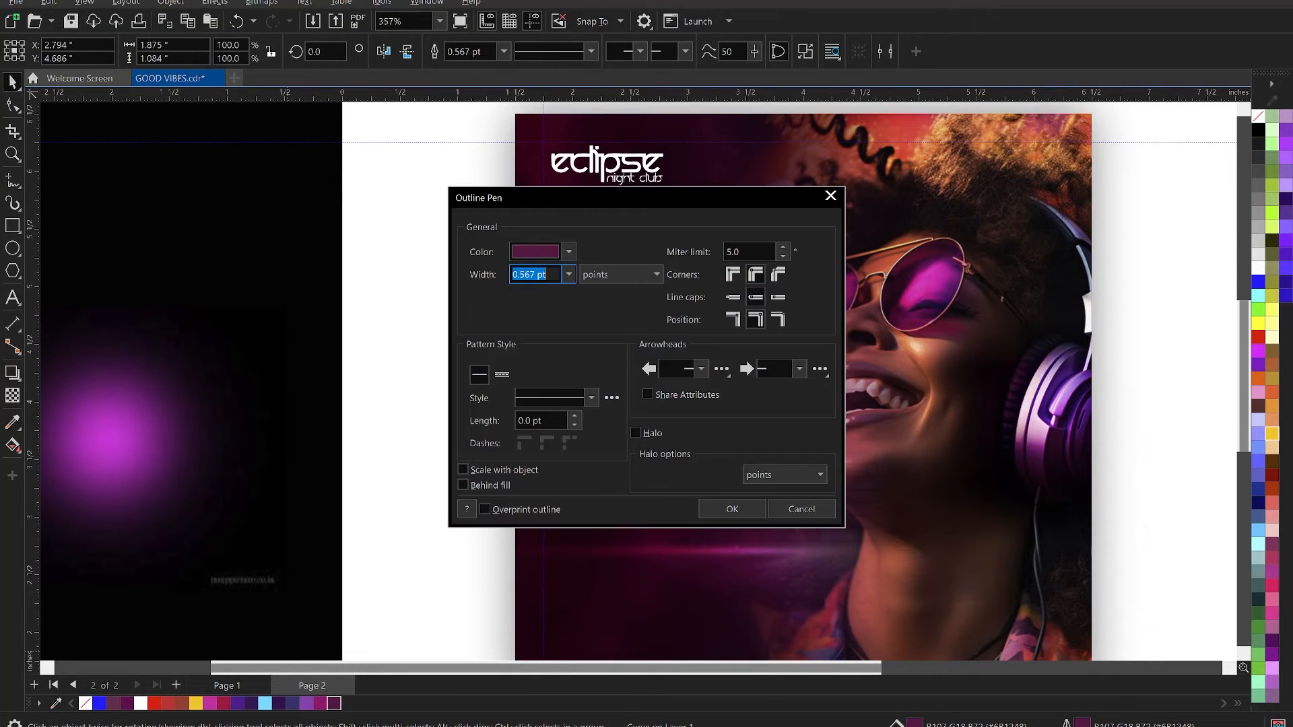
pyautogui.moveTo(730, 196); pyautogui.dragTo(1128, 66)
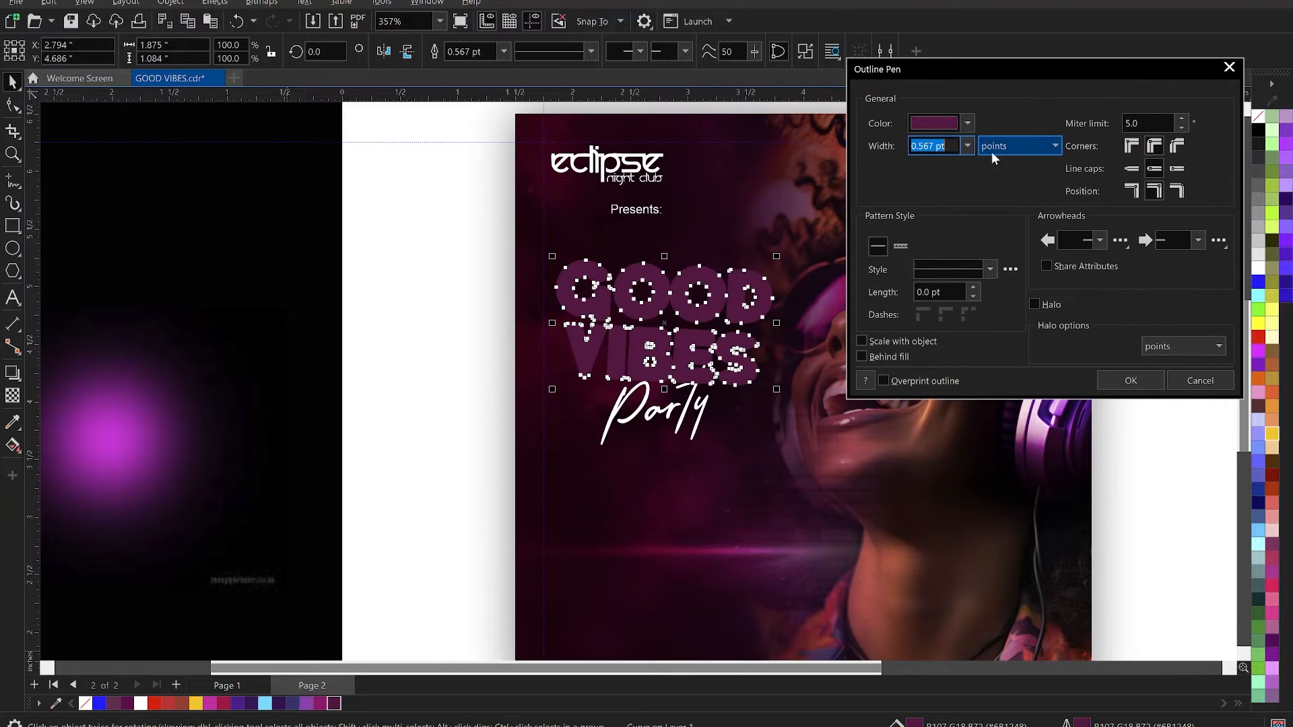
pyautogui.click(967, 146)
pyautogui.click(924, 262)
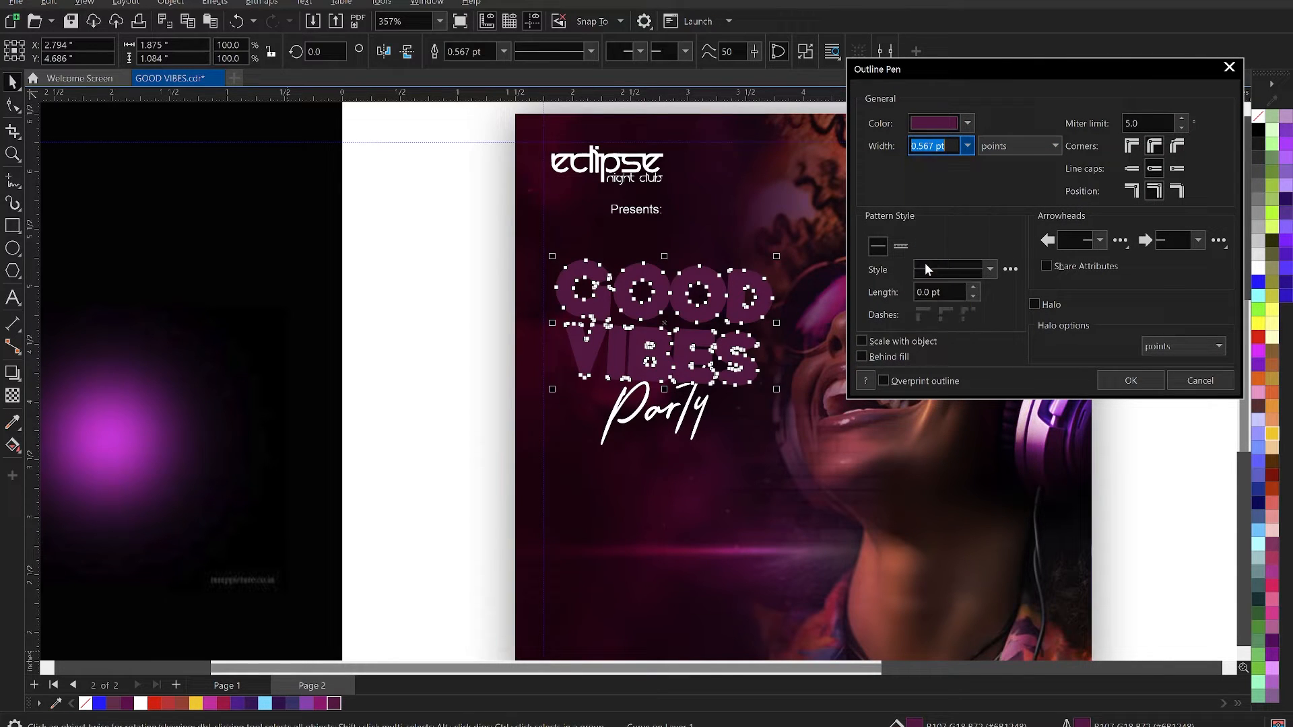
pyautogui.click(1129, 380)
# - Send the dark magenta welded title copy back one level, behind the white GOOD and VIBES words
pyautogui.rightClick(724, 289)
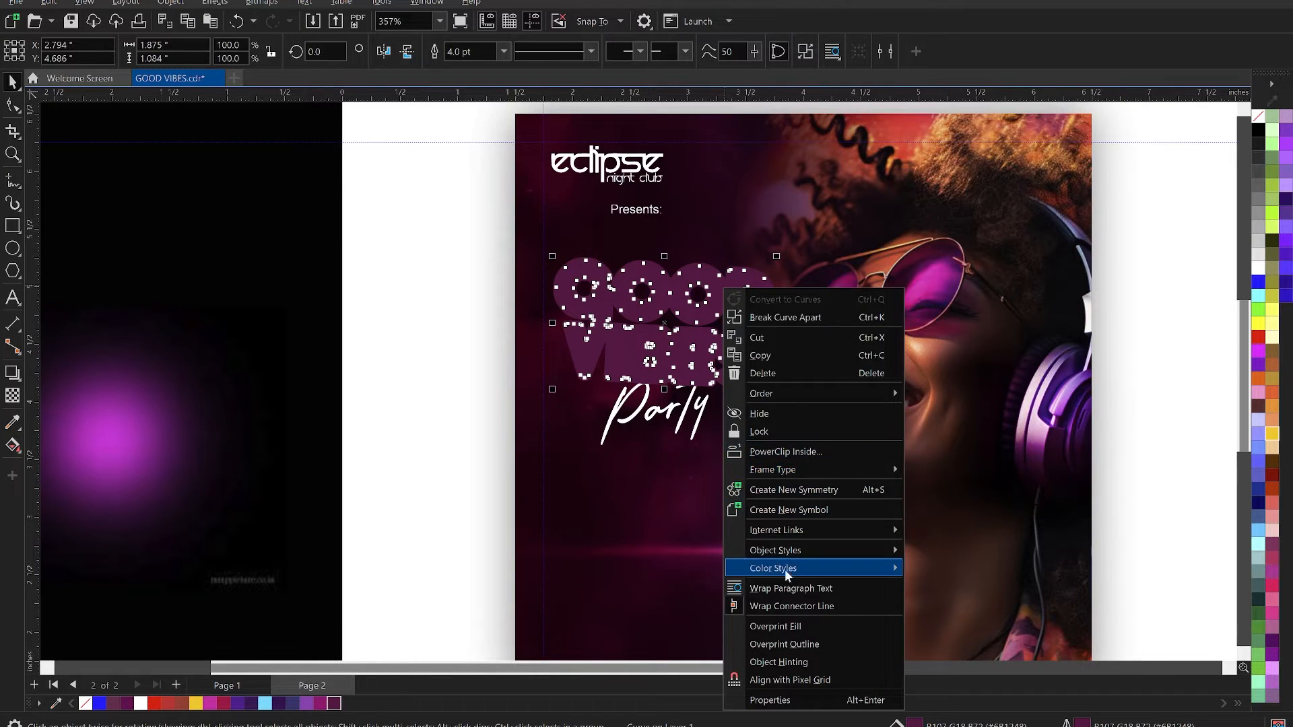
pyautogui.moveTo(788, 392)
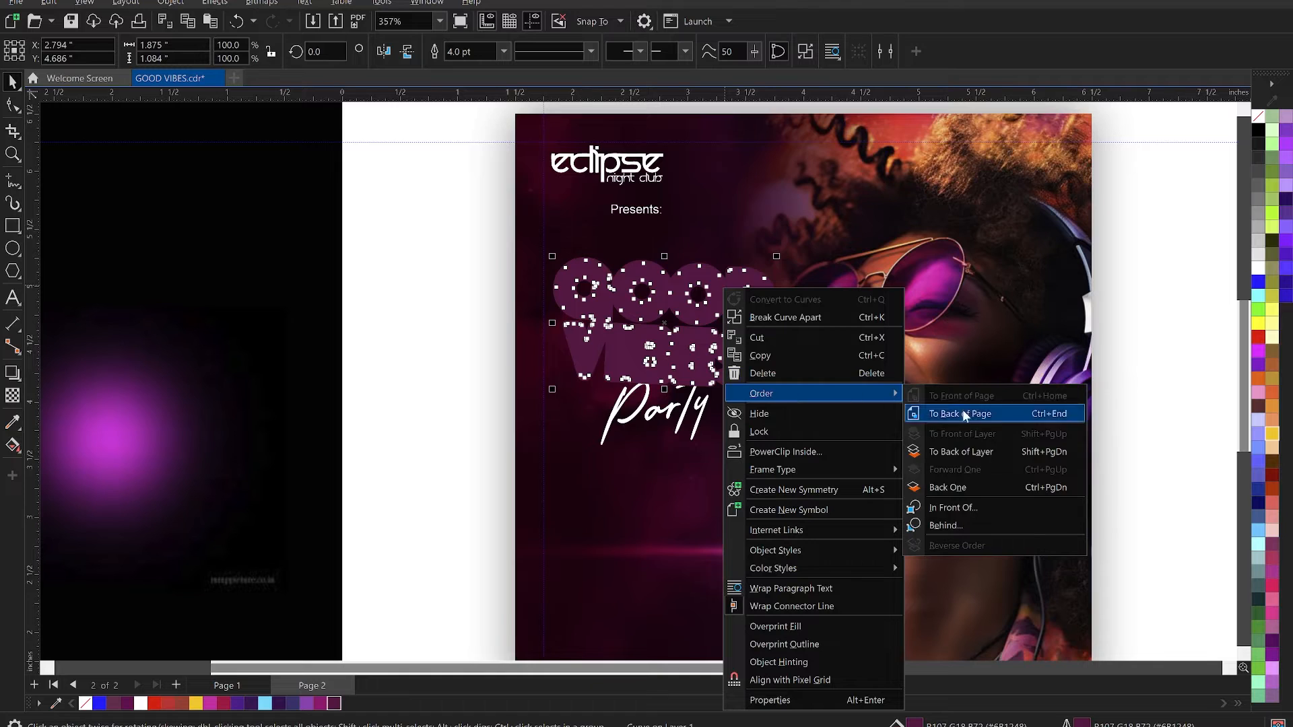
pyautogui.click(973, 487)
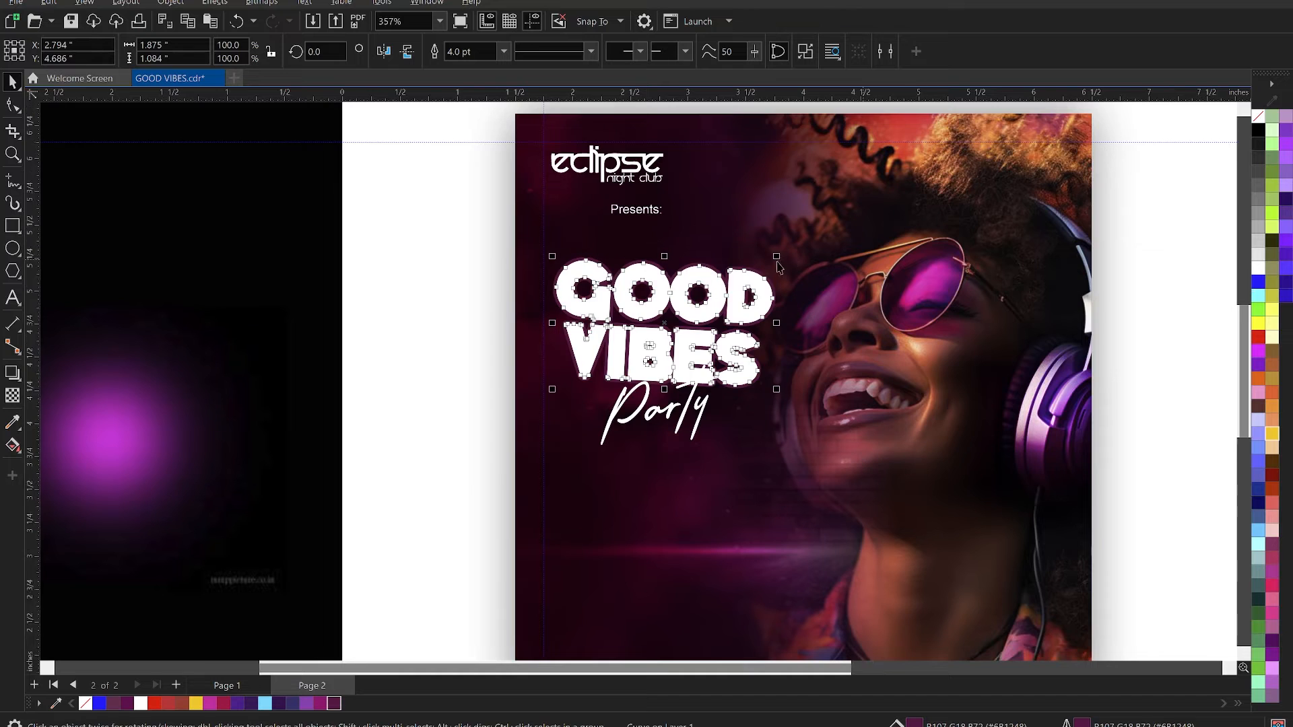
# - Try an 8 pt outline on the dark magenta title backing, then set its width to 6 pt
pyautogui.scroll(2, 776, 258)
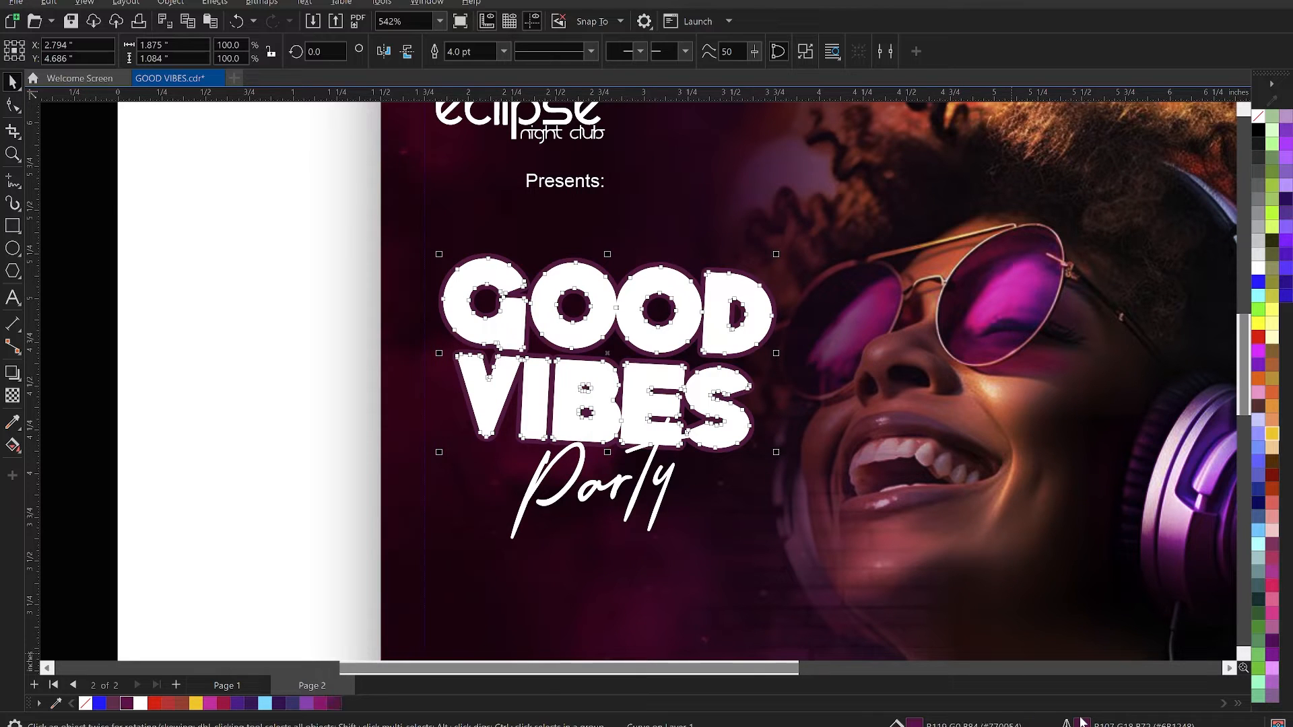
pyautogui.press('F12')
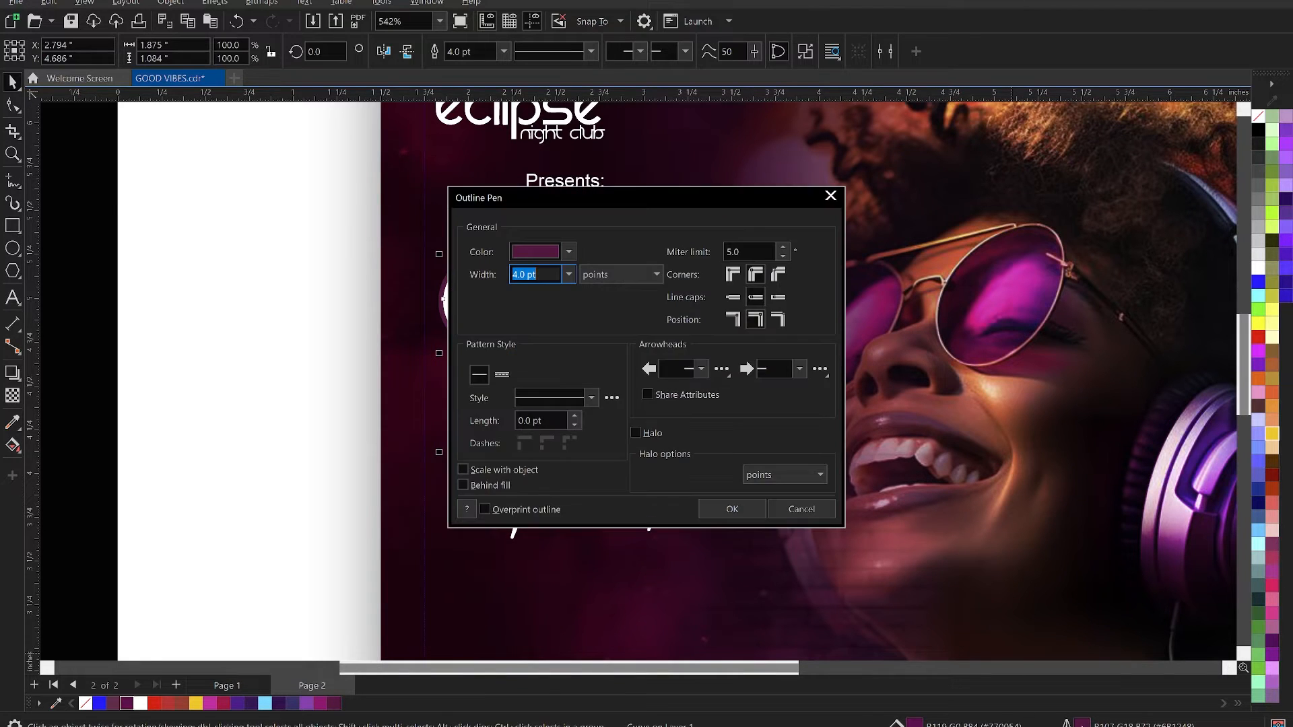
pyautogui.moveTo(678, 196); pyautogui.dragTo(1008, 148)
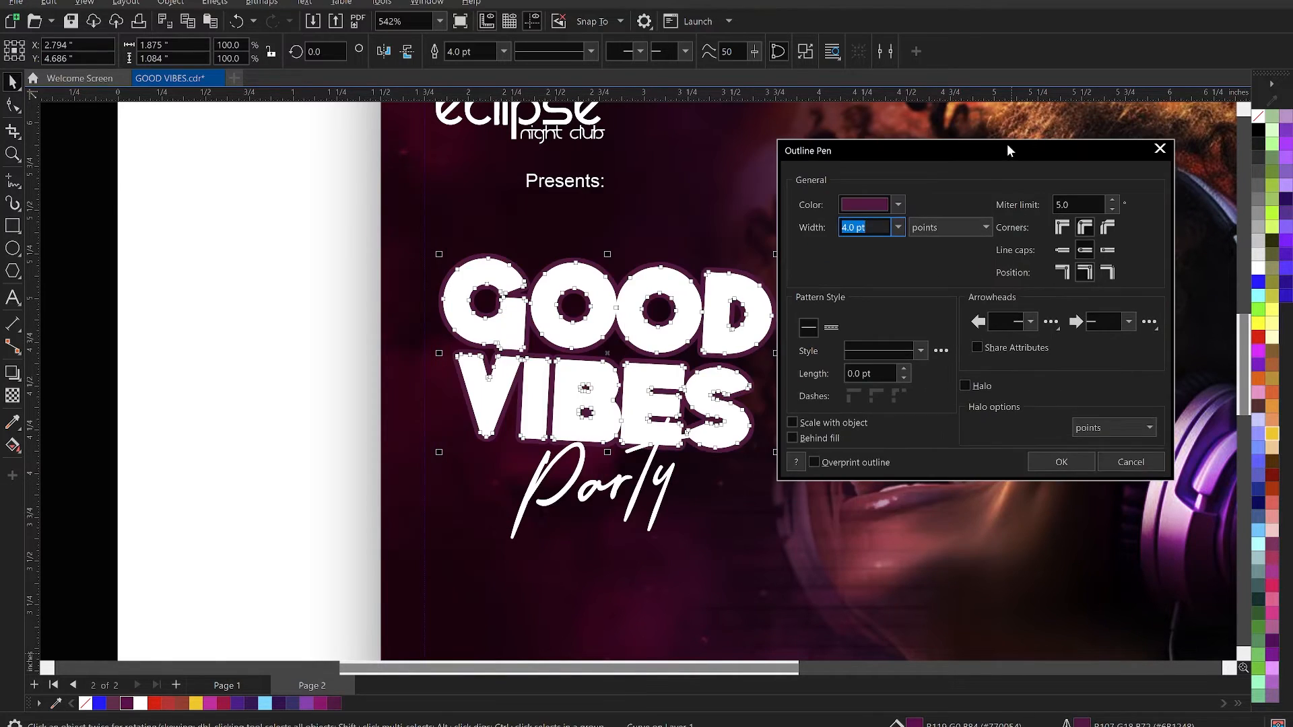
pyautogui.click(898, 226)
pyautogui.click(864, 352)
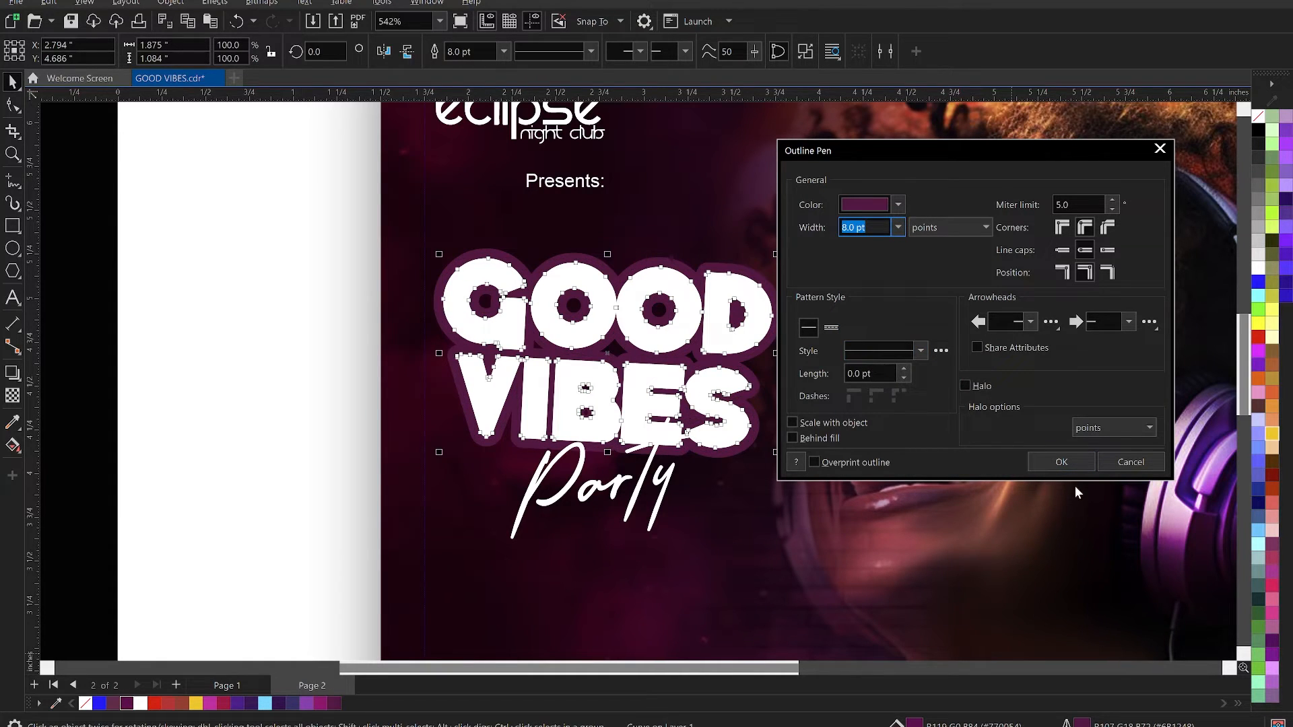
pyautogui.moveTo(876, 227); pyautogui.dragTo(814, 227)
pyautogui.write('5')
pyautogui.click(1061, 461)
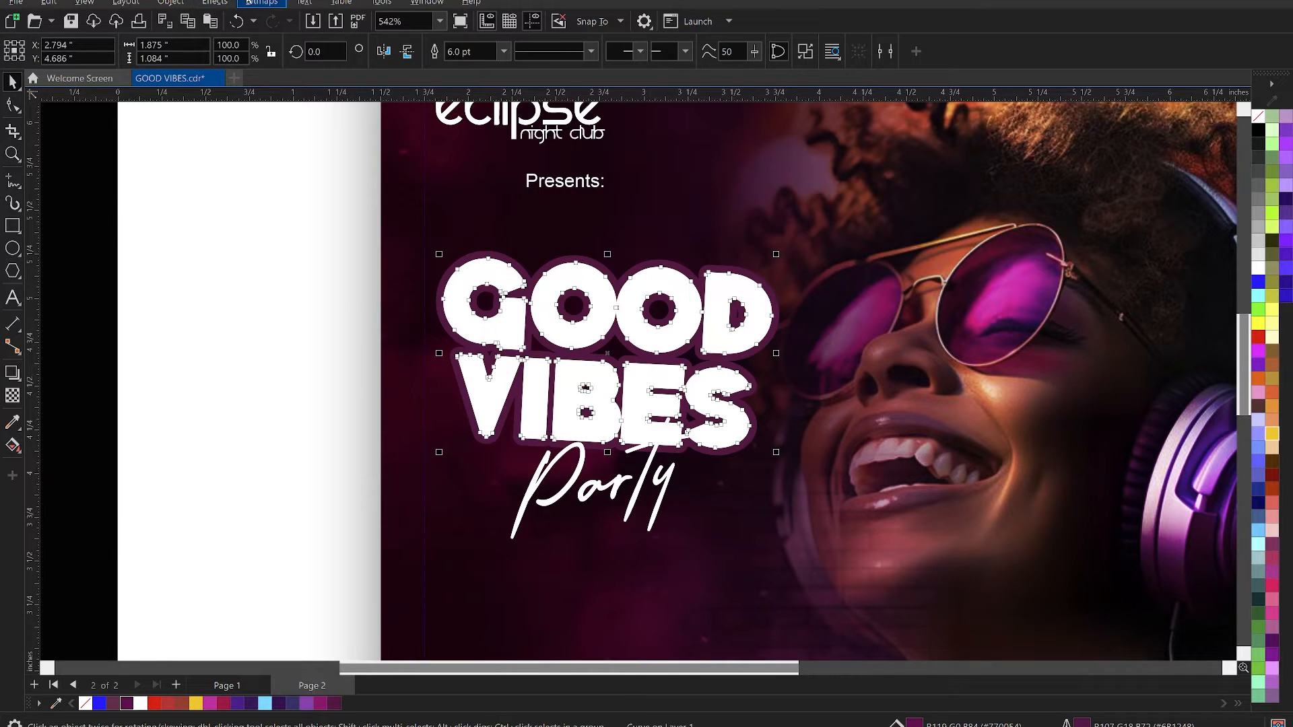
# - Convert the outlined title backing to a 500 dpi RGB bitmap with anti-aliasing and a transparent background
pyautogui.click(261, 3)
pyautogui.click(270, 19)
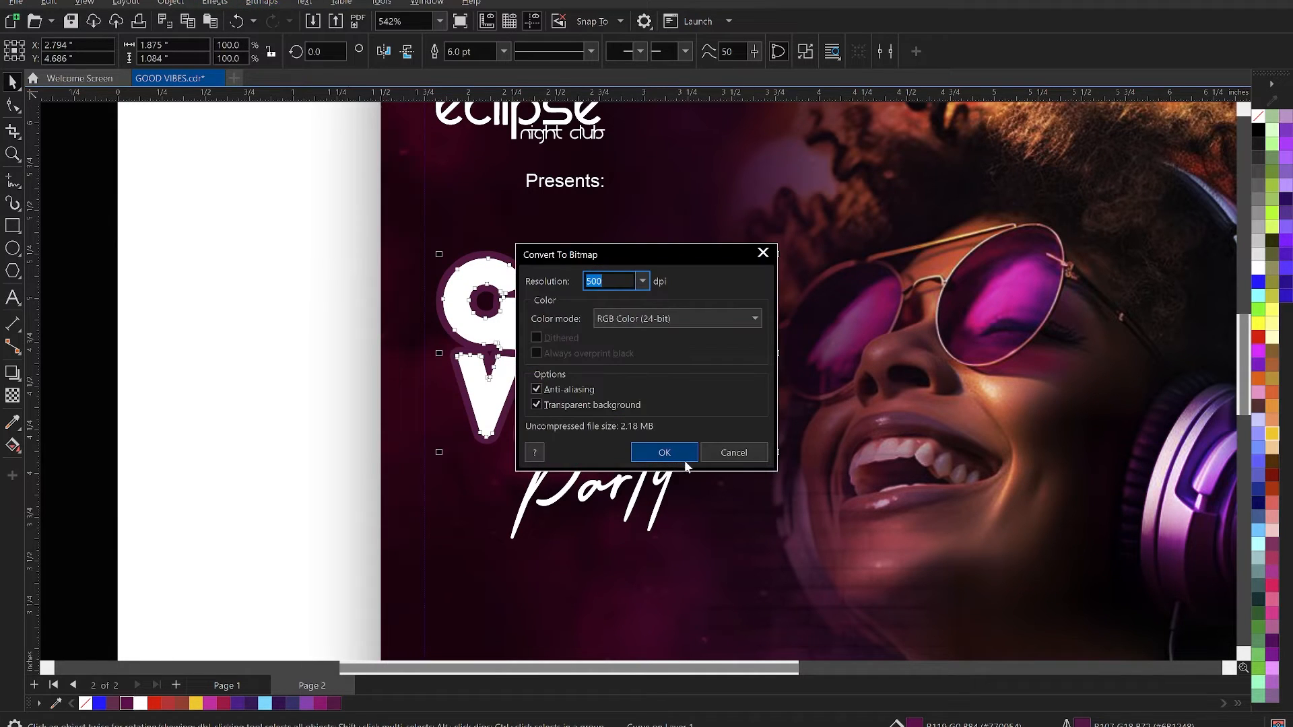
pyautogui.click(664, 453)
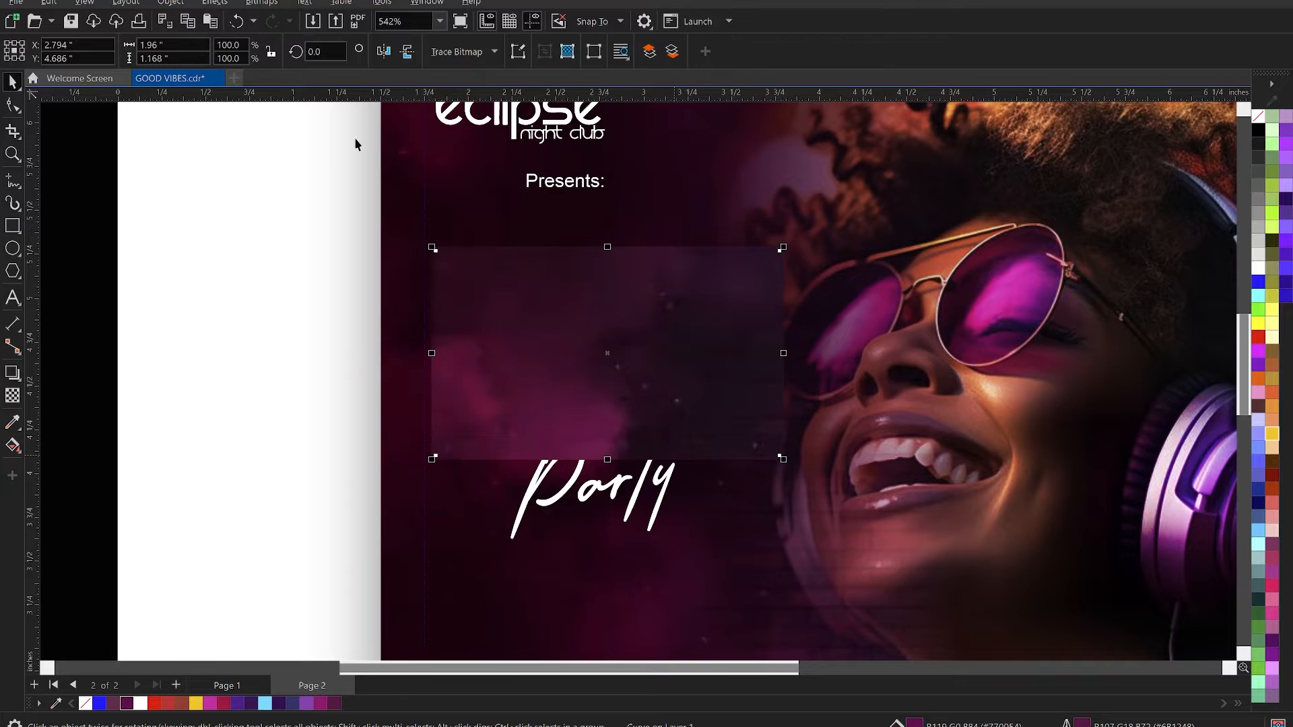
# - Apply a Gaussian Blur with a 31.3 pixel radius to the title backing bitmap
pyautogui.click(214, 3)
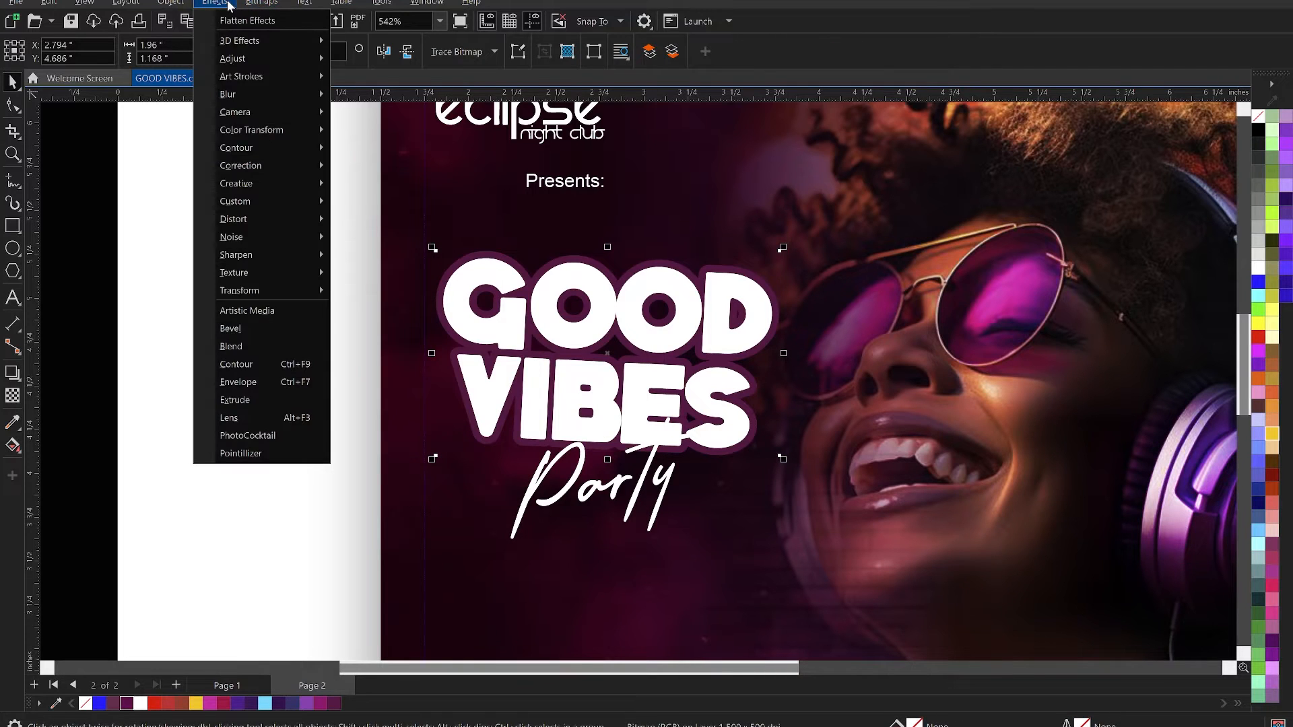
pyautogui.moveTo(260, 95)
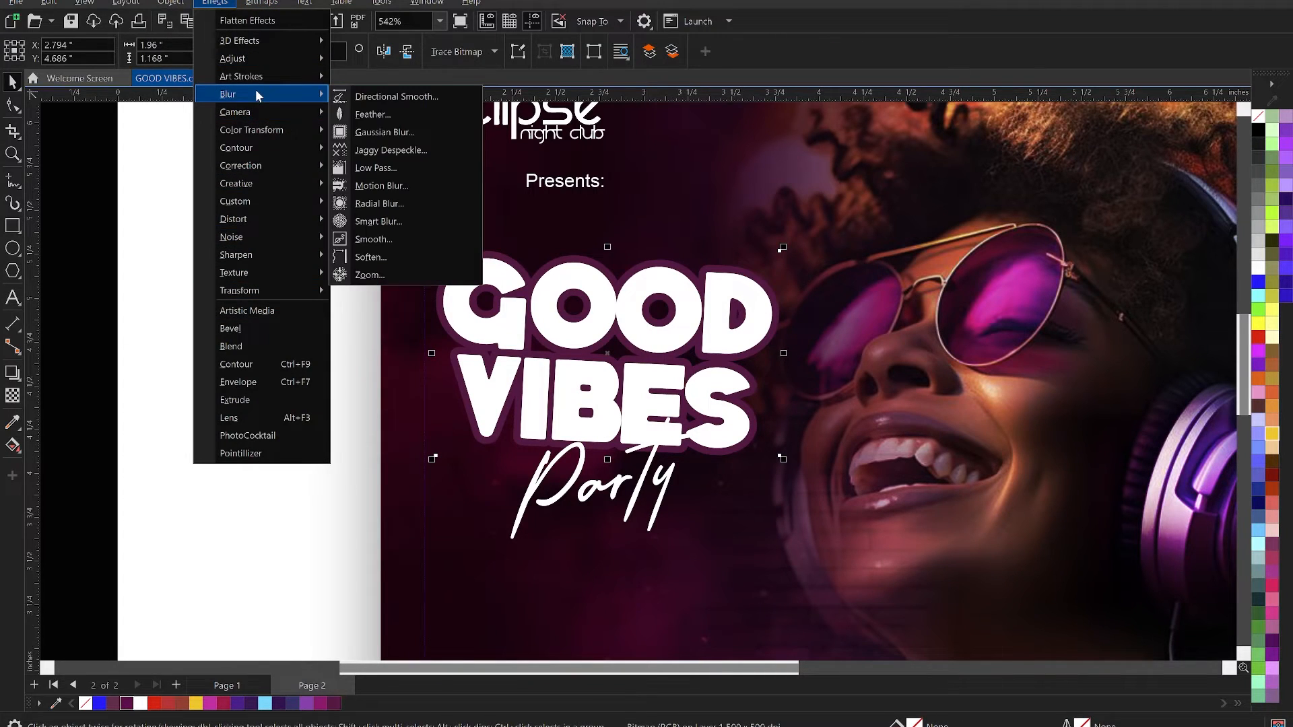
pyautogui.click(381, 133)
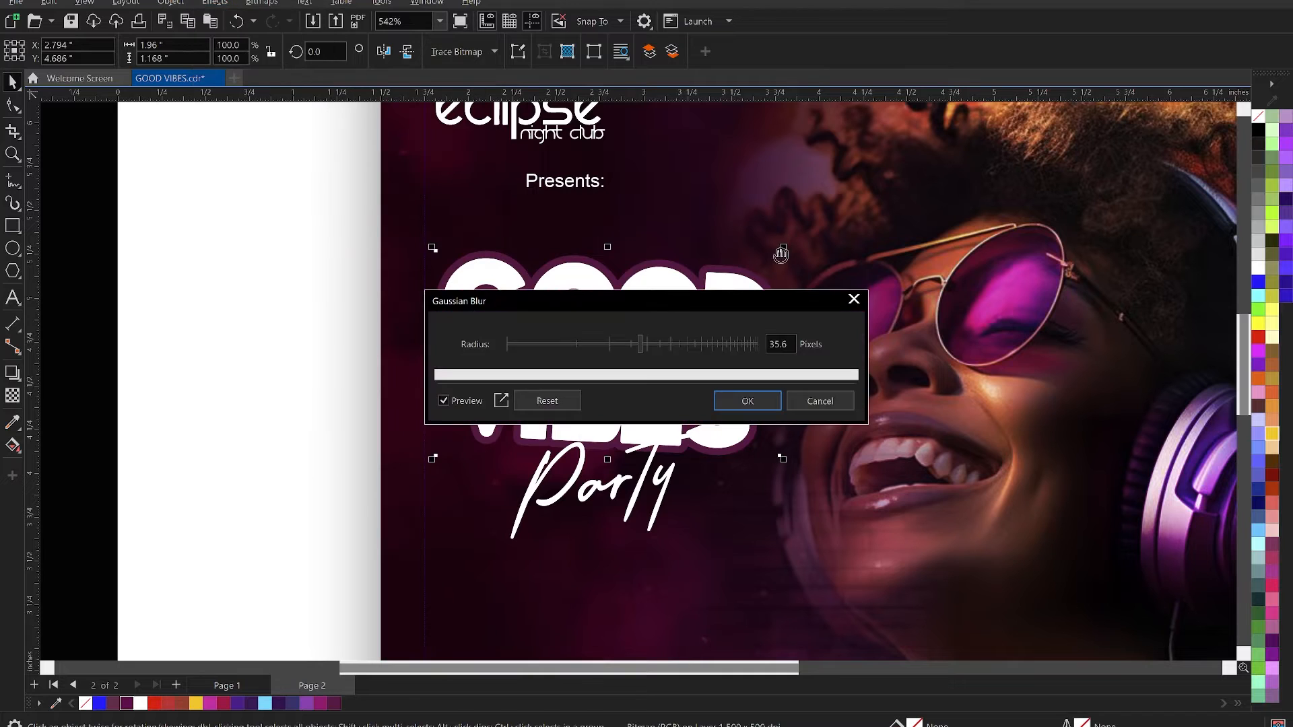
pyautogui.moveTo(693, 298); pyautogui.dragTo(1082, 213)
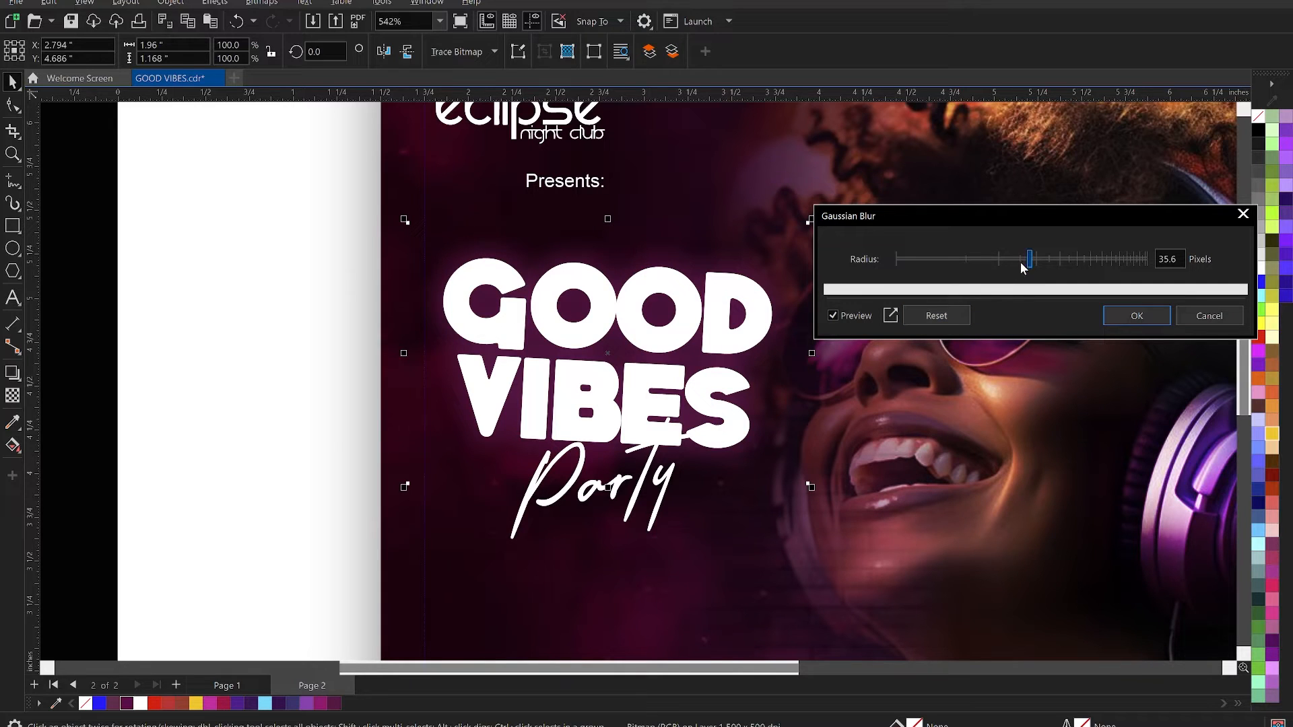
pyautogui.moveTo(1025, 263); pyautogui.dragTo(1017, 263)
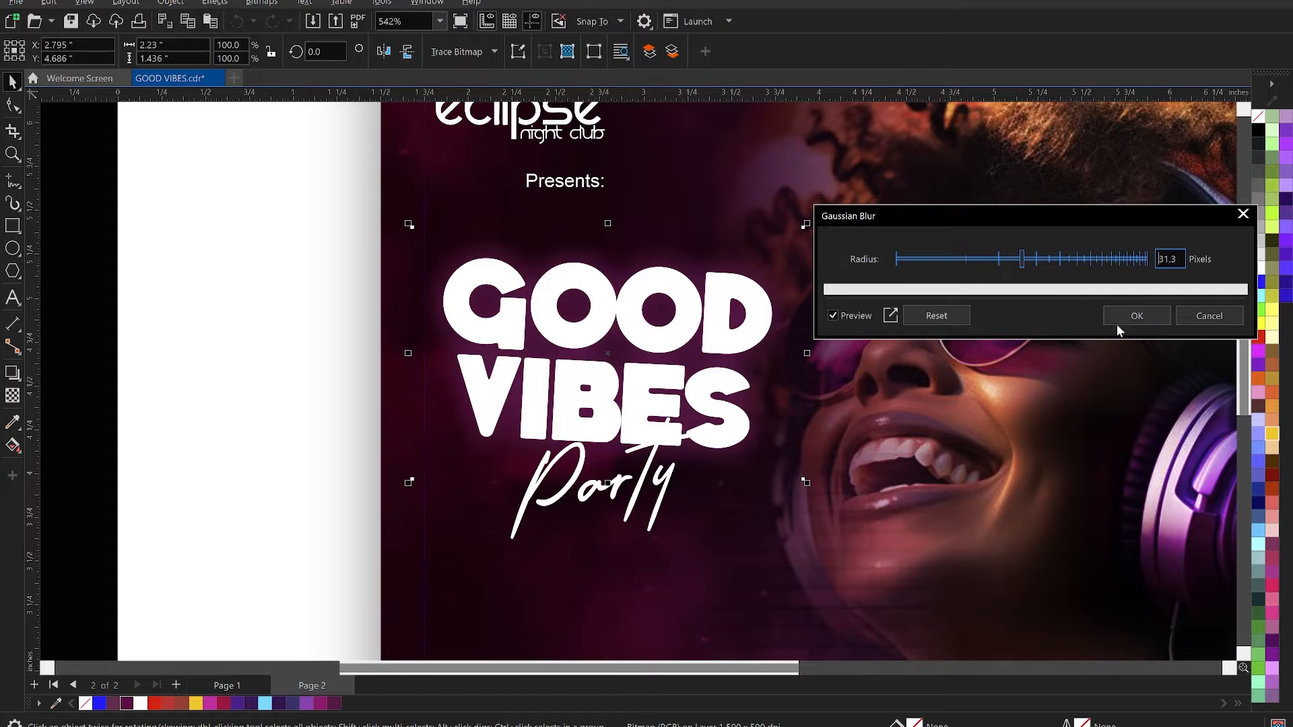
pyautogui.click(1137, 316)
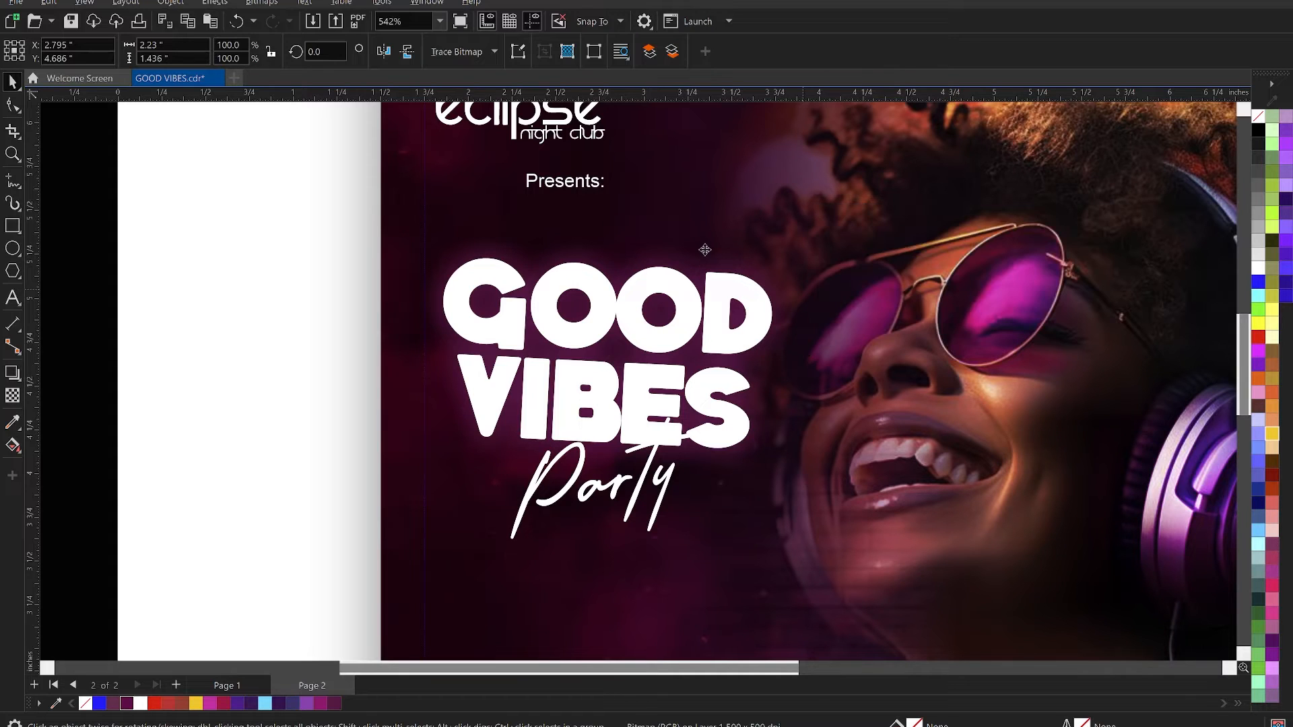
# - PowerClip the blurred title backing inside the square flyer frame and deselect it
pyautogui.rightClick(704, 250)
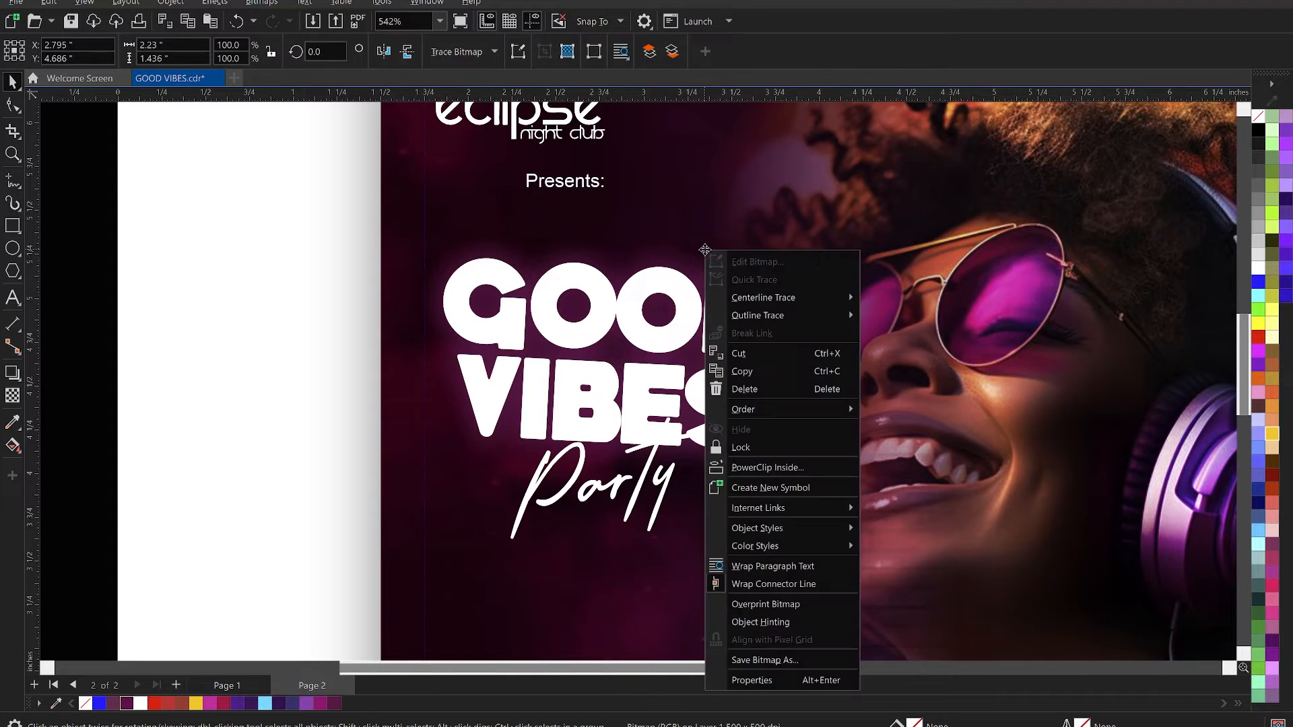
pyautogui.click(784, 466)
pyautogui.click(741, 292)
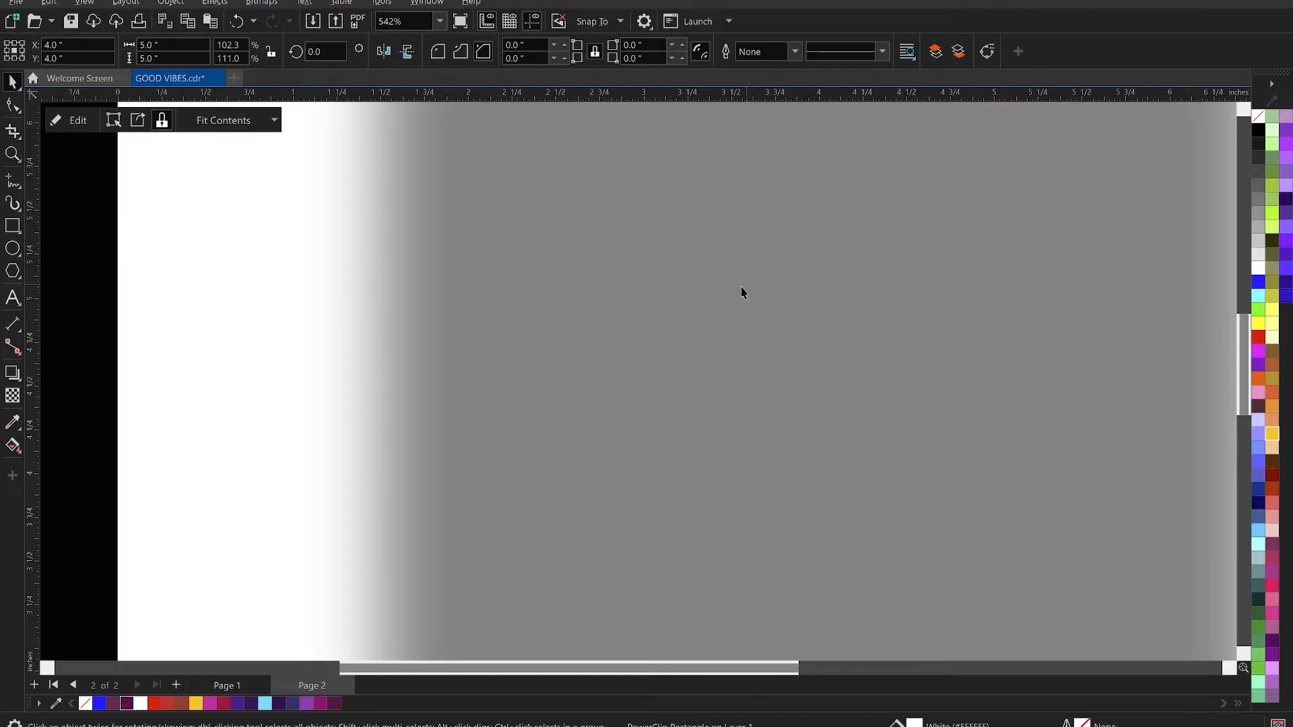
pyautogui.scroll(-3, 654, 328)
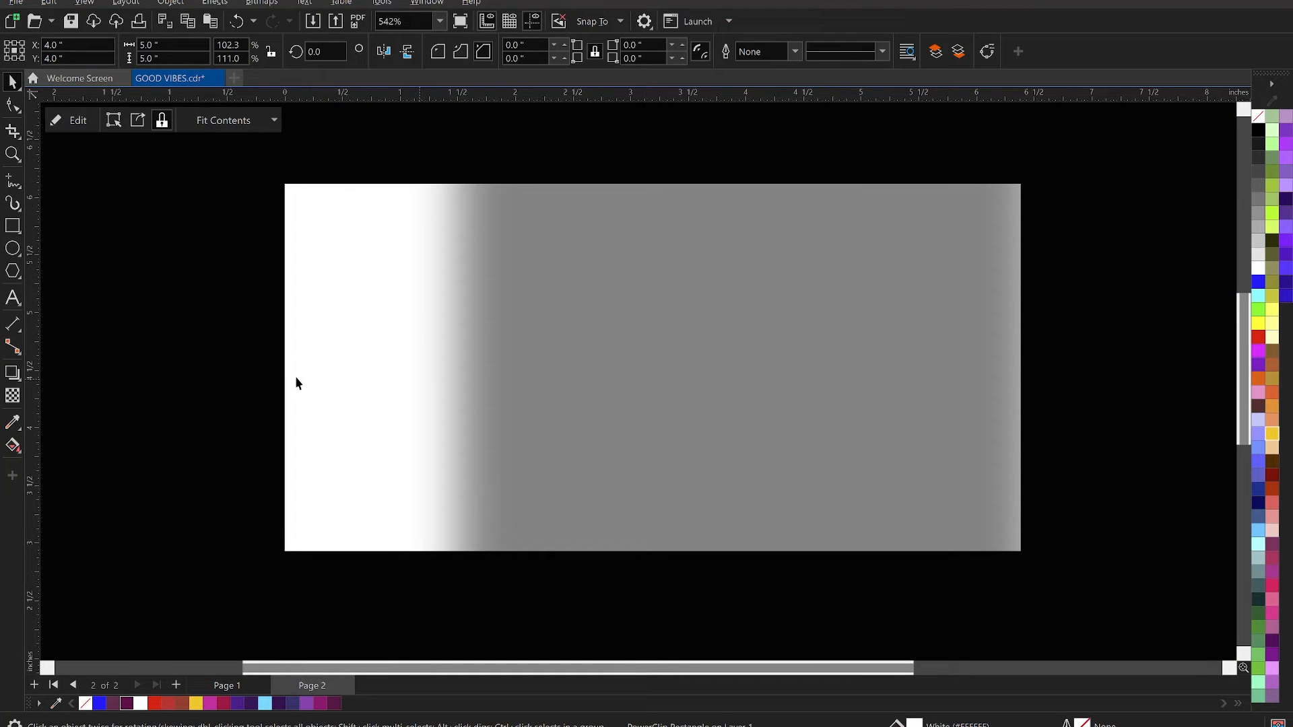
pyautogui.click(328, 375)
pyautogui.scroll(-1, 598, 270)
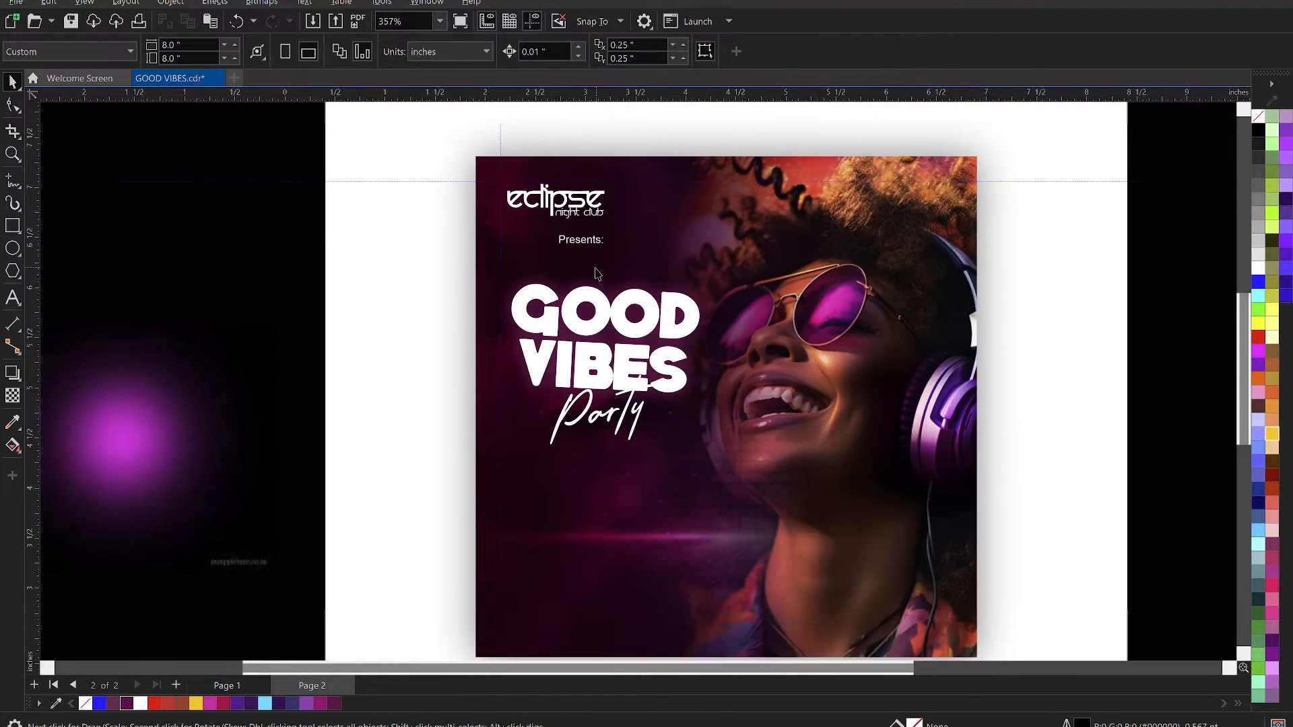
# - Copy the headphone glow image from inside the flyer's PowerClip and paste it outside the clipped contents
pyautogui.click(953, 415)
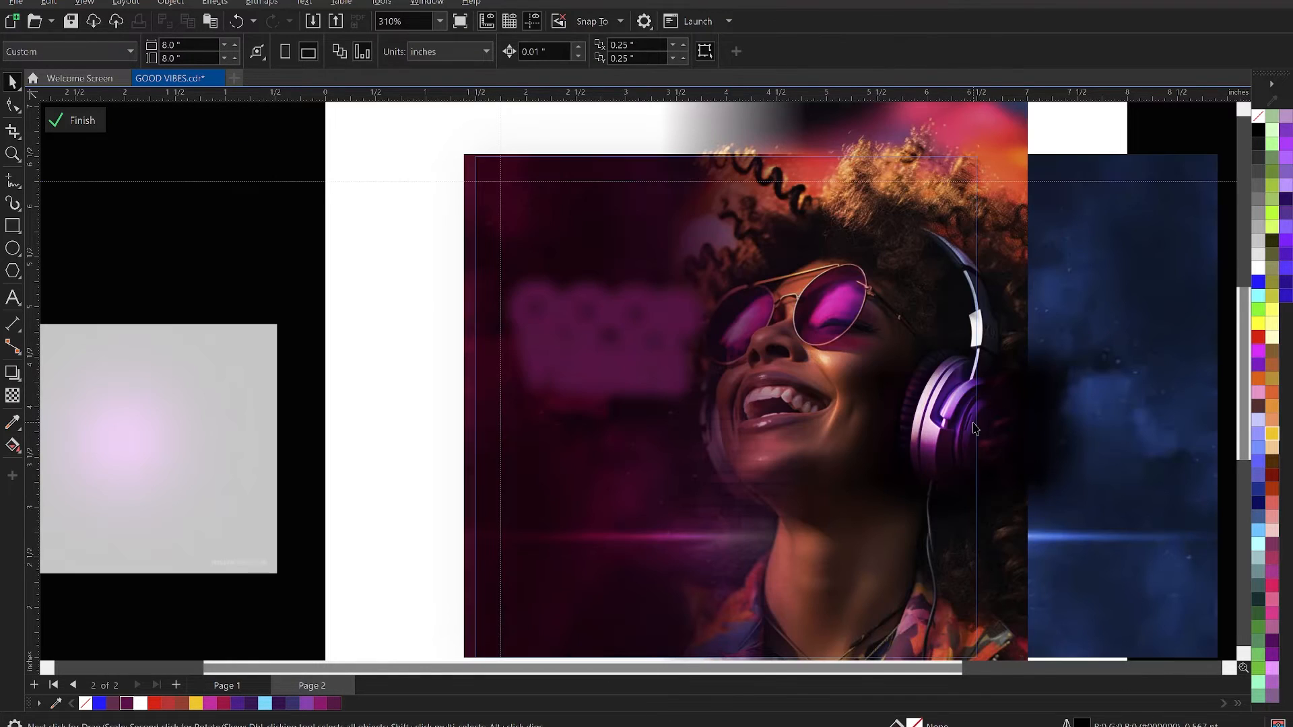
pyautogui.click(972, 422)
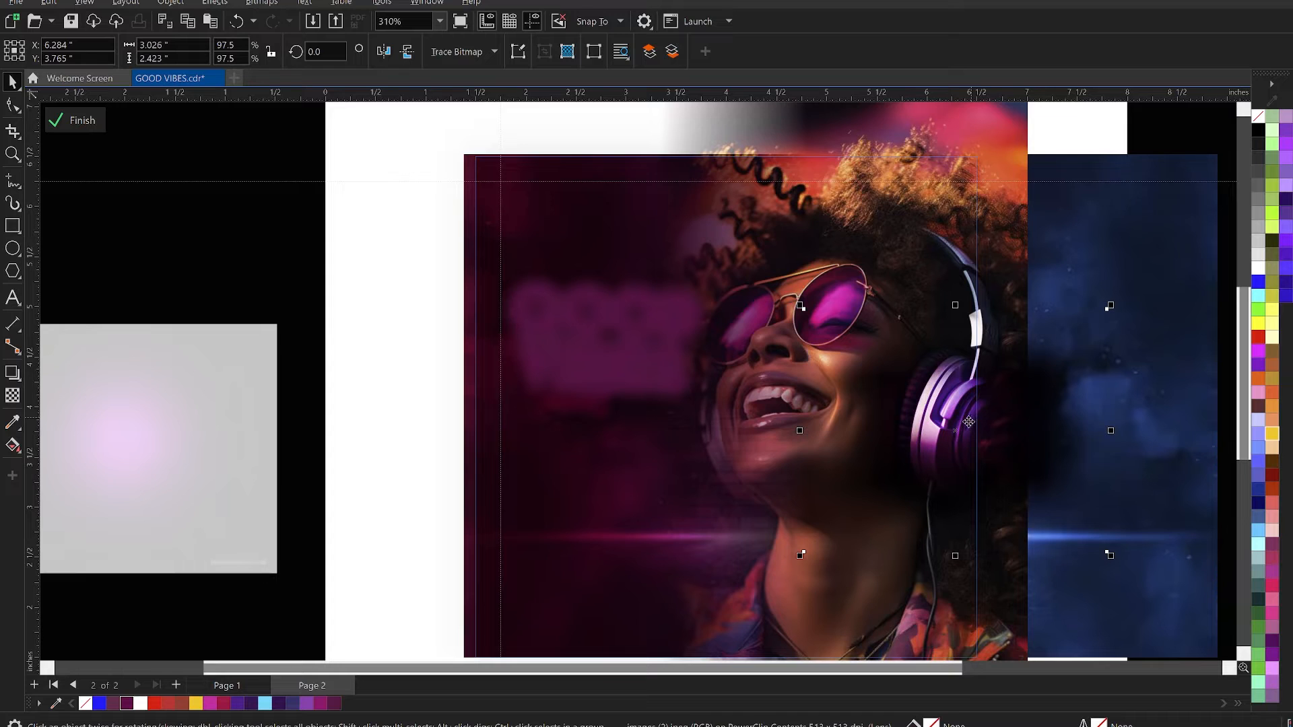
pyautogui.keyDown('ctrl'); pyautogui.click(293, 273); pyautogui.keyUp('ctrl')
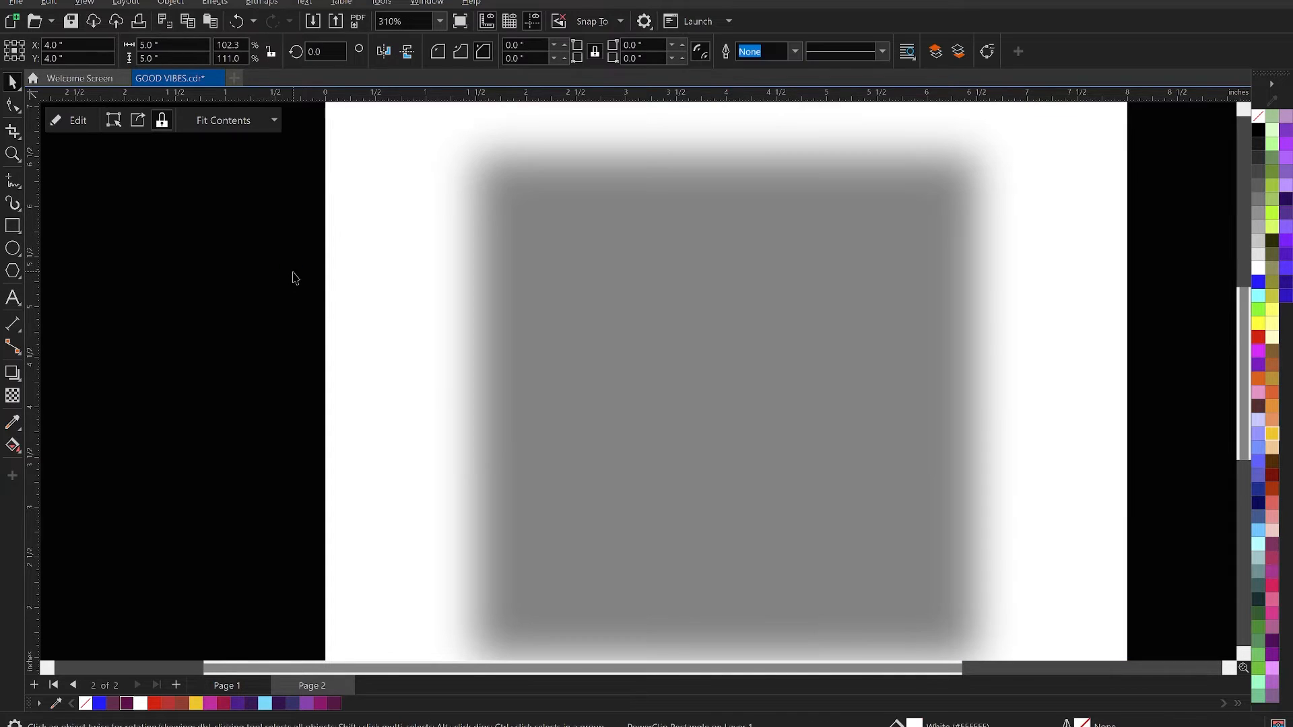
pyautogui.click(283, 275)
pyautogui.click(957, 398)
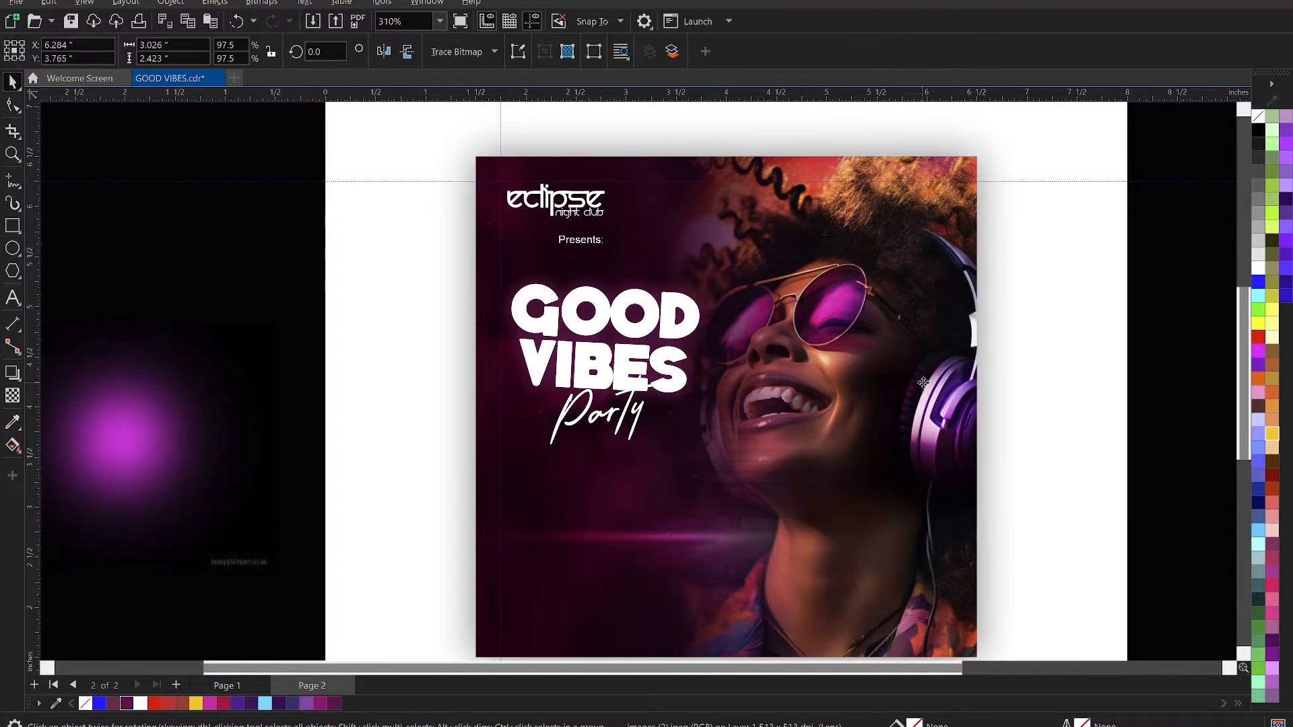
# - Move the copied glow onto the GOOD VIBES title and enlarge it to about 4.06 by 3.25 inches
pyautogui.moveTo(952, 408); pyautogui.dragTo(558, 348)
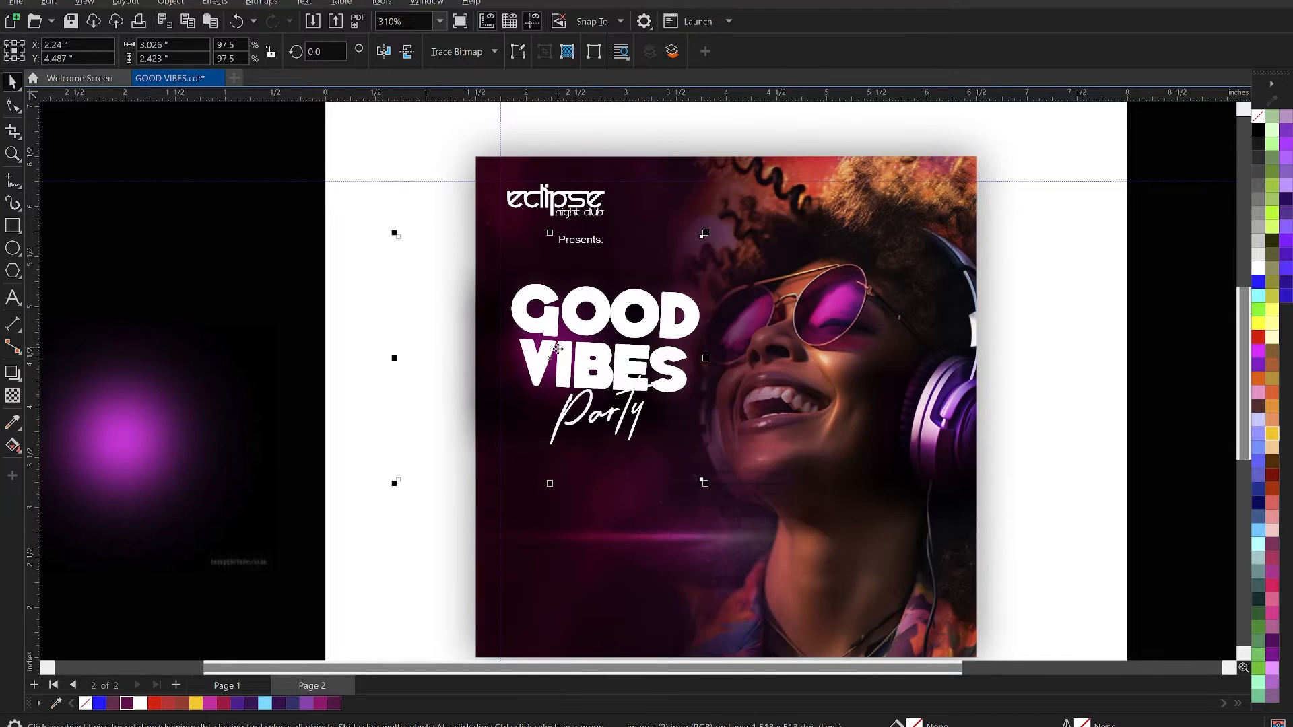
pyautogui.moveTo(706, 488); pyautogui.dragTo(733, 516)
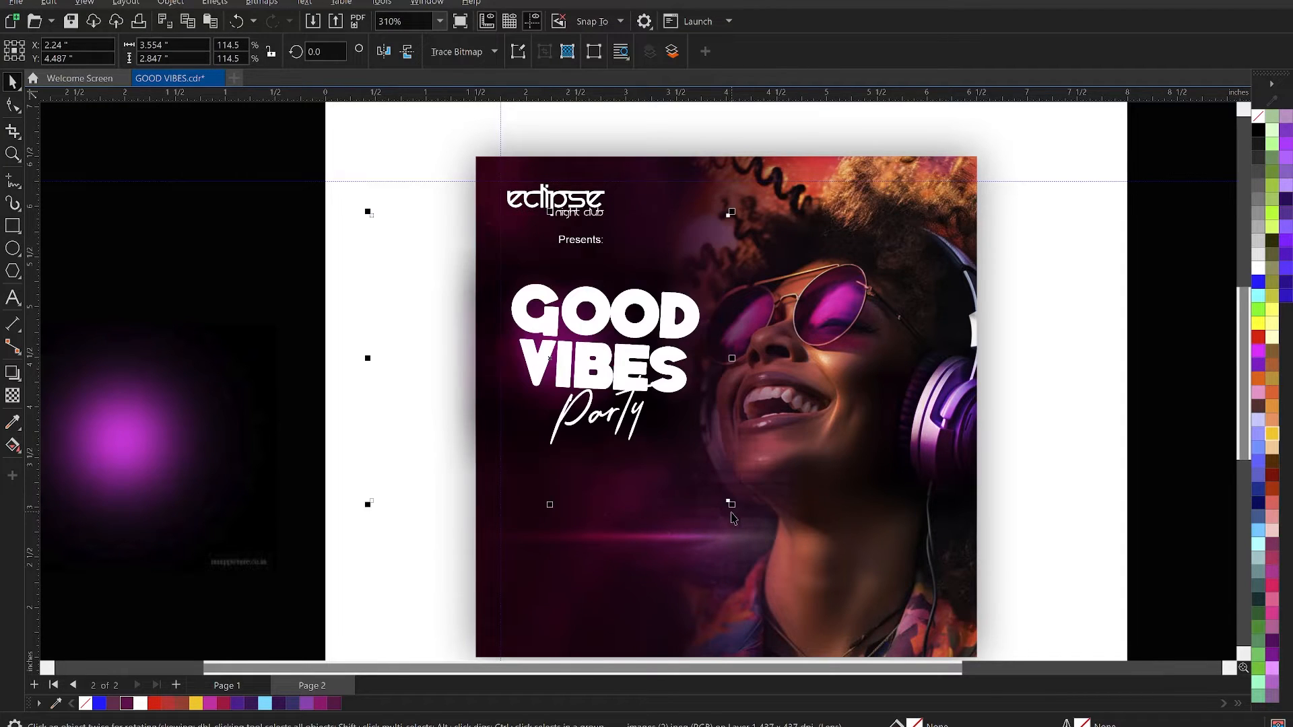
pyautogui.moveTo(733, 516); pyautogui.dragTo(757, 525)
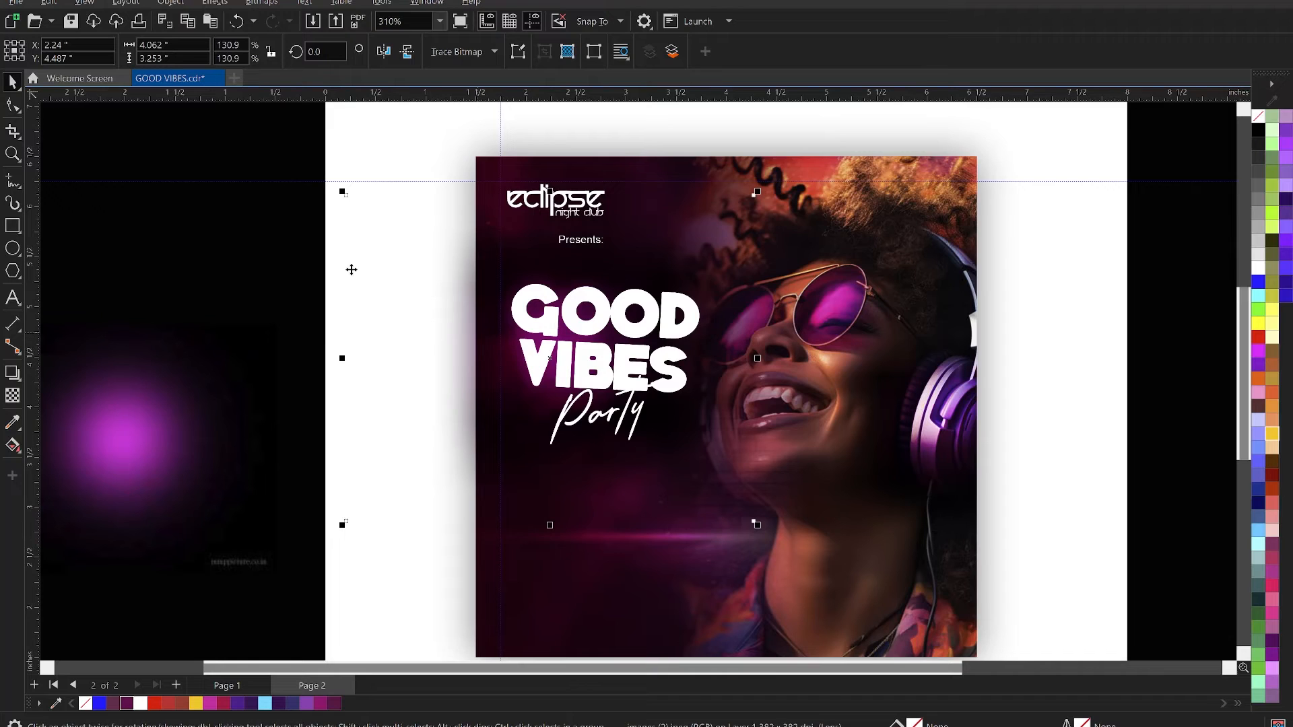
# - PowerClip the GOOD VIBES Party title together with its enlarged glow inside the square flyer frame and deselect it
pyautogui.moveTo(272, 245); pyautogui.dragTo(756, 519)
pyautogui.rightClick(547, 466)
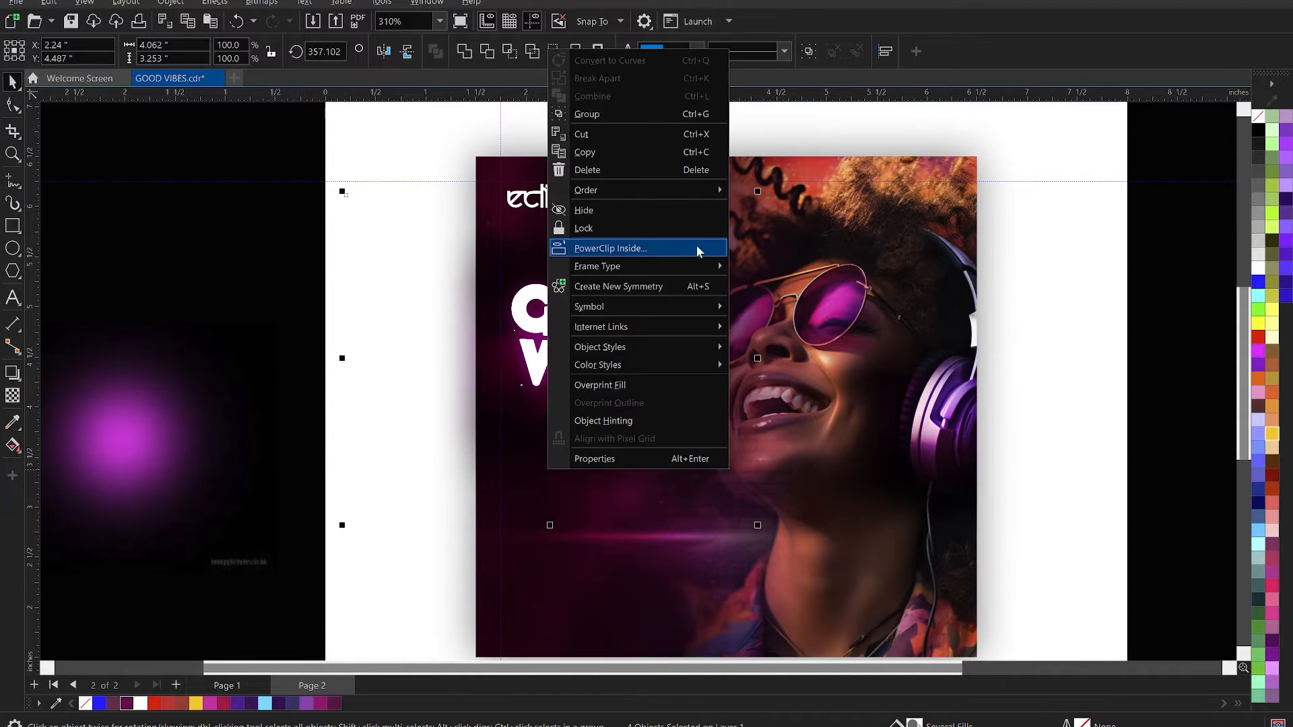
pyautogui.click(660, 249)
pyautogui.click(869, 544)
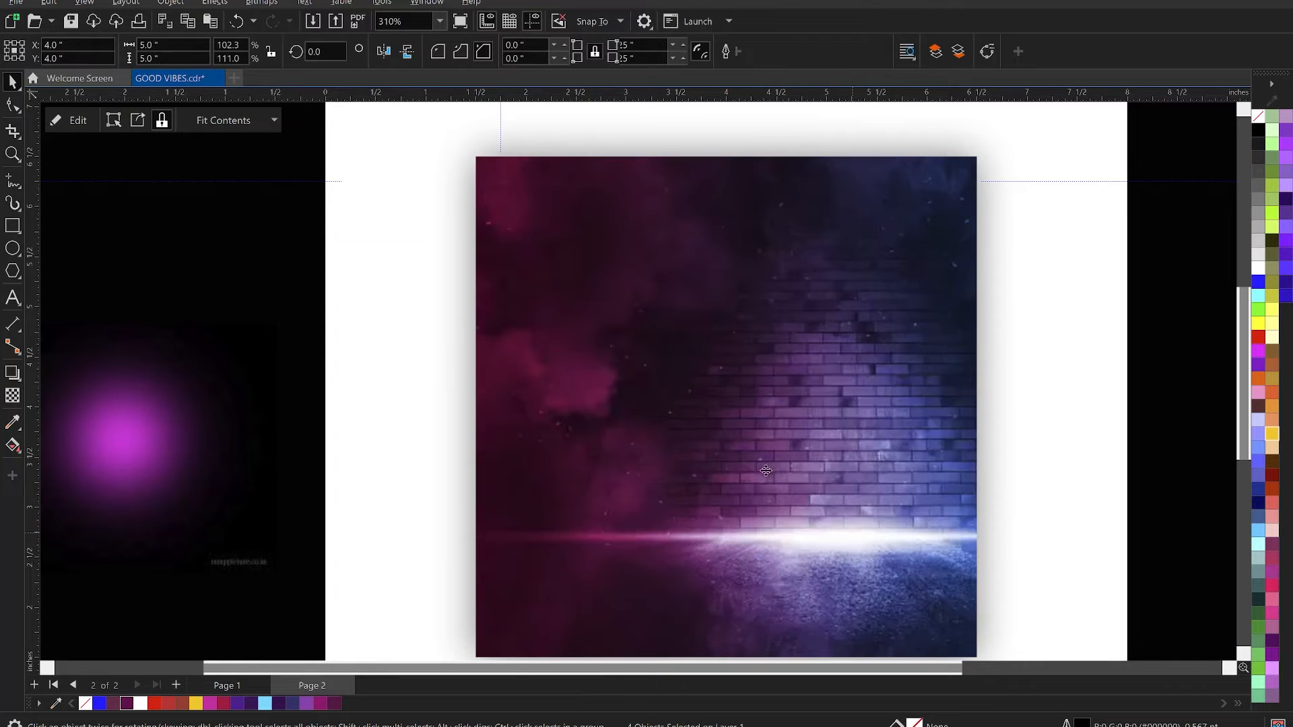
pyautogui.scroll(-1, 675, 250)
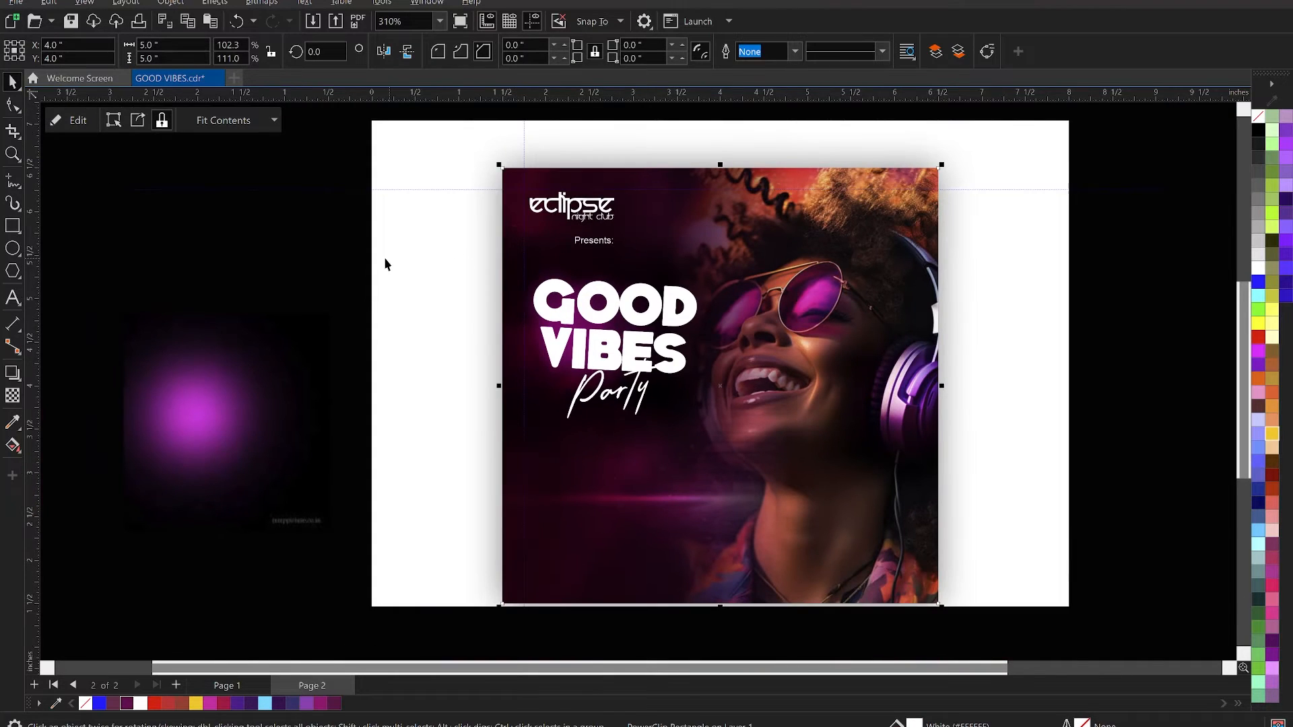
pyautogui.click(360, 244)
pyautogui.scroll(-1, 626, 326)
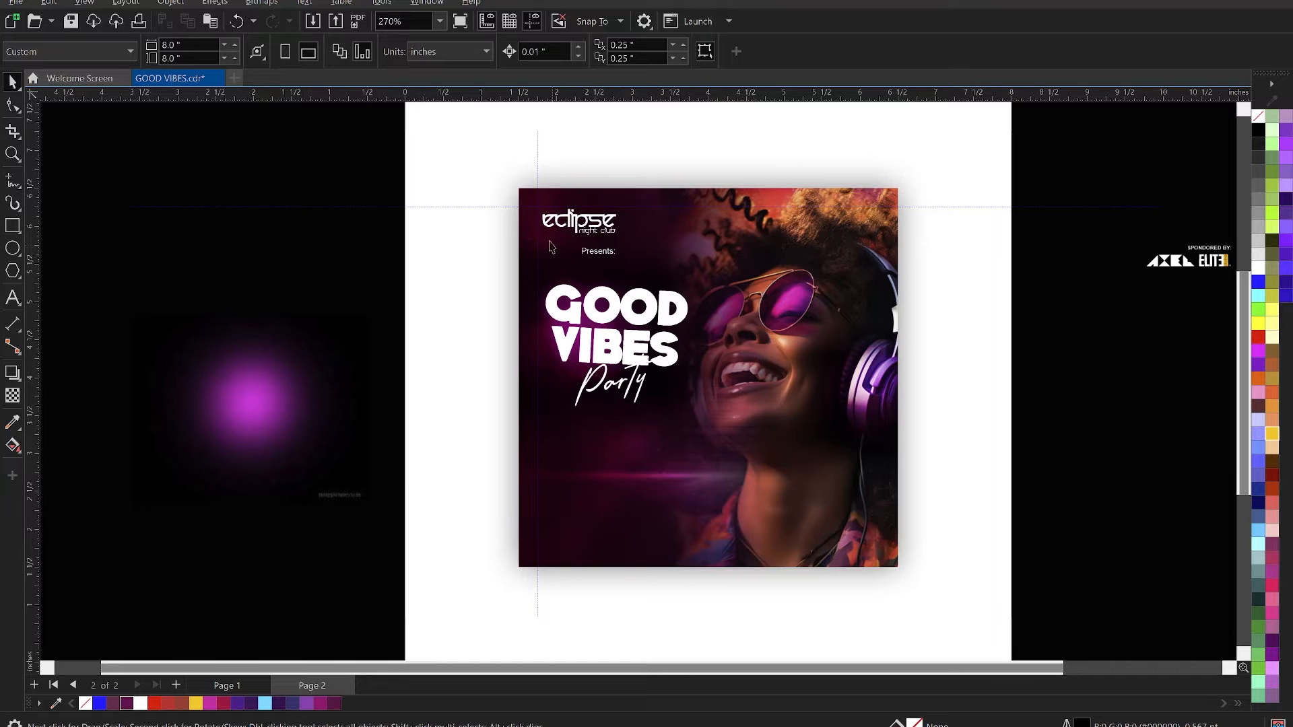
pyautogui.press('z')
pyautogui.moveTo(501, 172); pyautogui.dragTo(926, 584)
pyautogui.press('space')
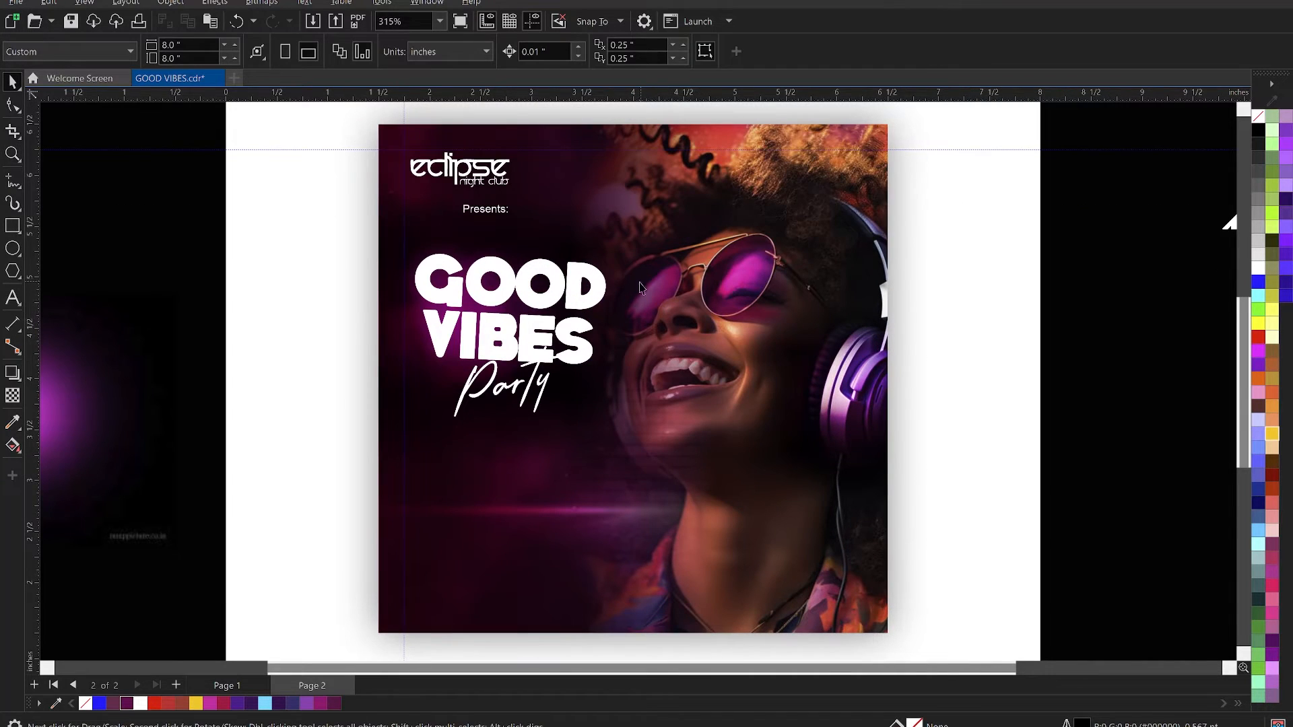
# - Open the flyer's PowerClip contents and apply a linear fountain fill across the word GOOD, running from its D to its G
pyautogui.doubleClick(597, 283)
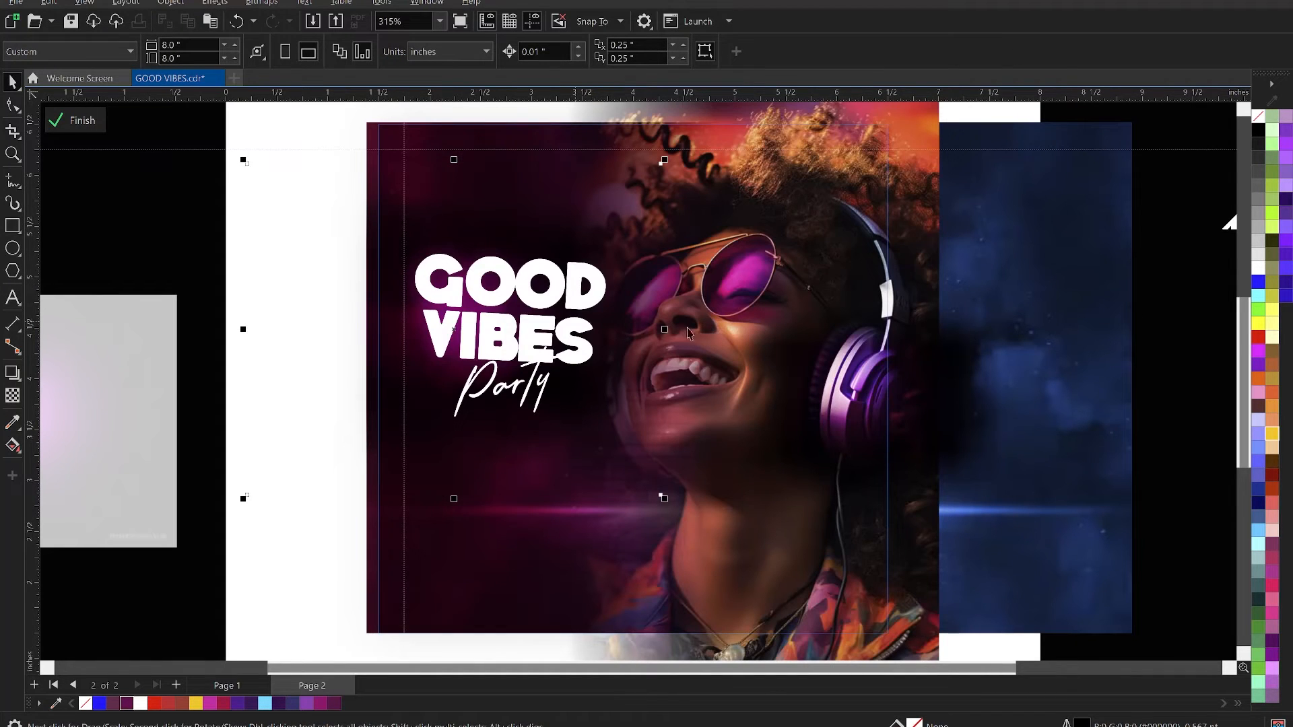
pyautogui.click(592, 295)
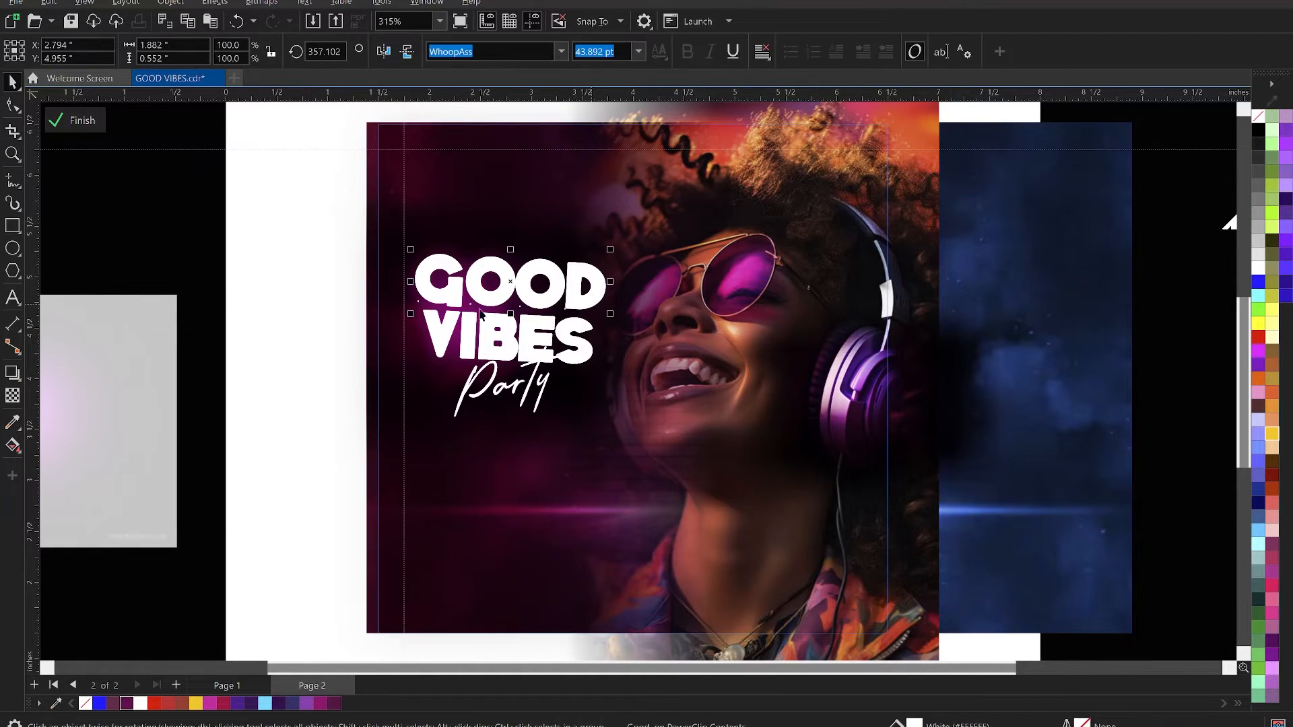
pyautogui.click(11, 446)
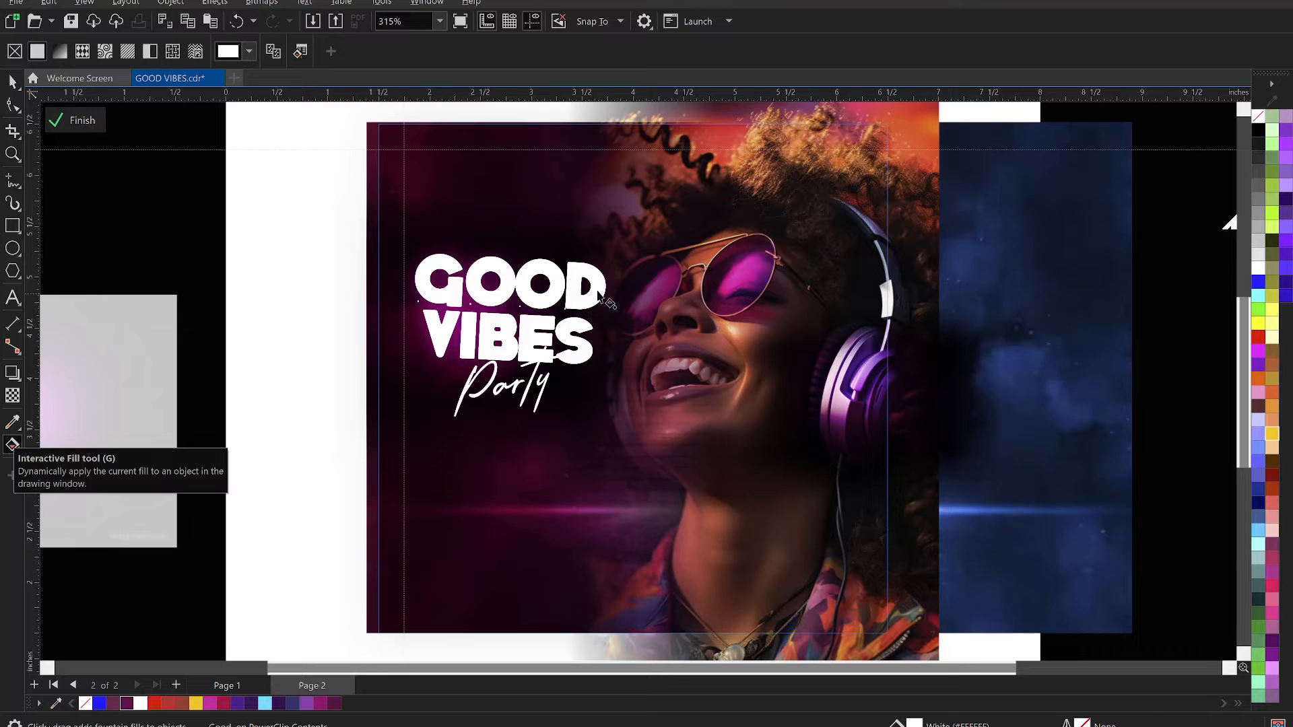
pyautogui.moveTo(601, 288); pyautogui.dragTo(430, 279)
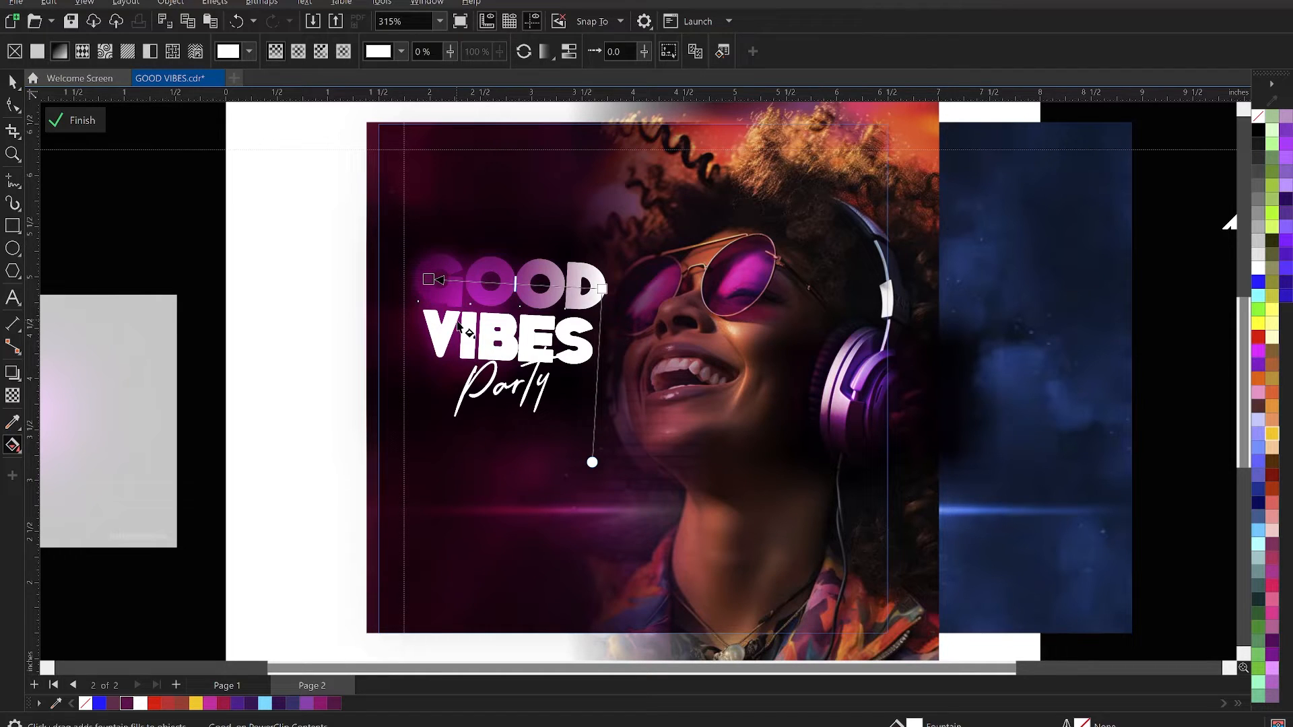
# - Recolour the G end of GOOD's fountain fill to light pink #FFCFF1 and adjust the blend along the word
pyautogui.moveTo(426, 279)
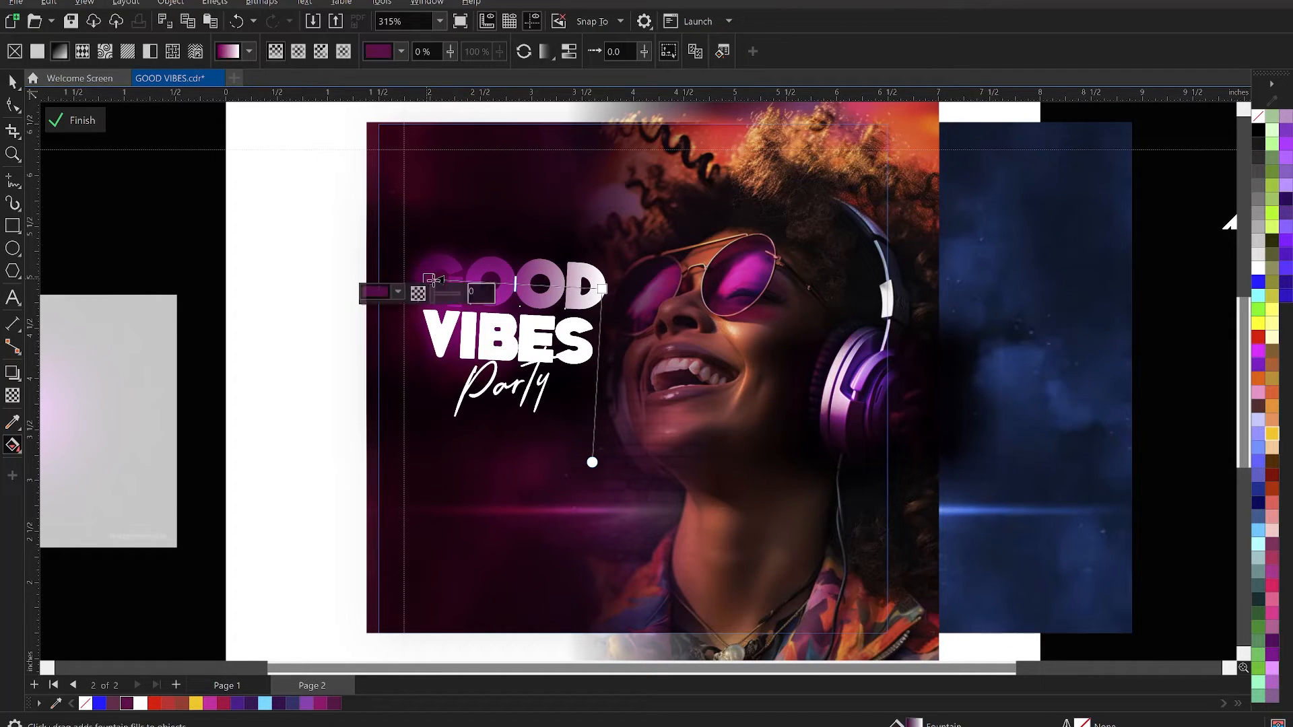
pyautogui.click(400, 294)
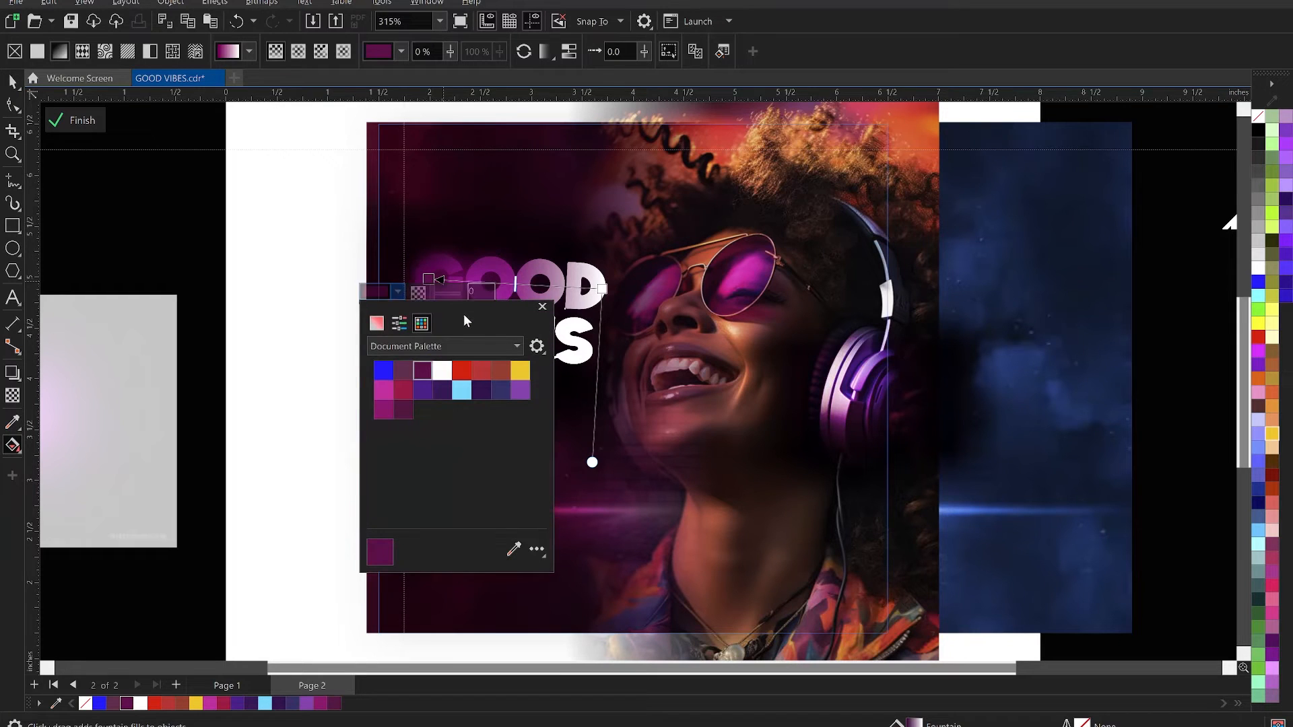
pyautogui.click(376, 324)
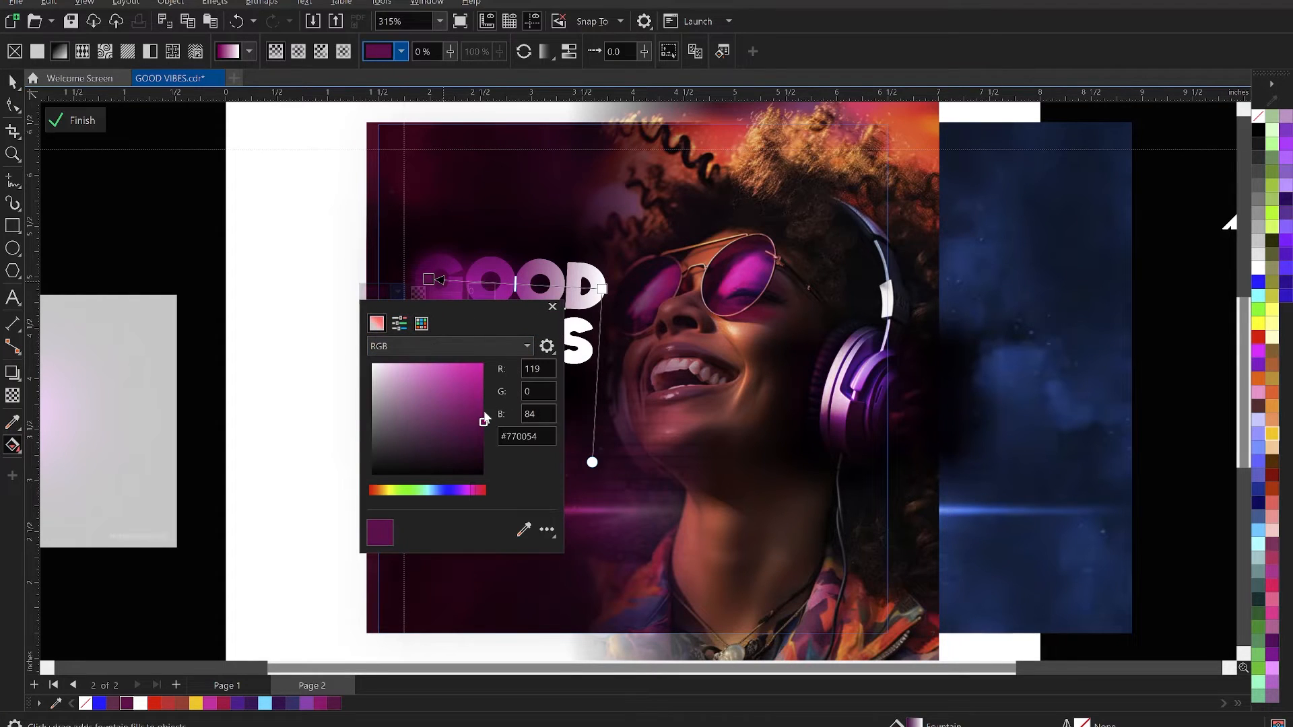
pyautogui.moveTo(483, 424); pyautogui.dragTo(431, 364)
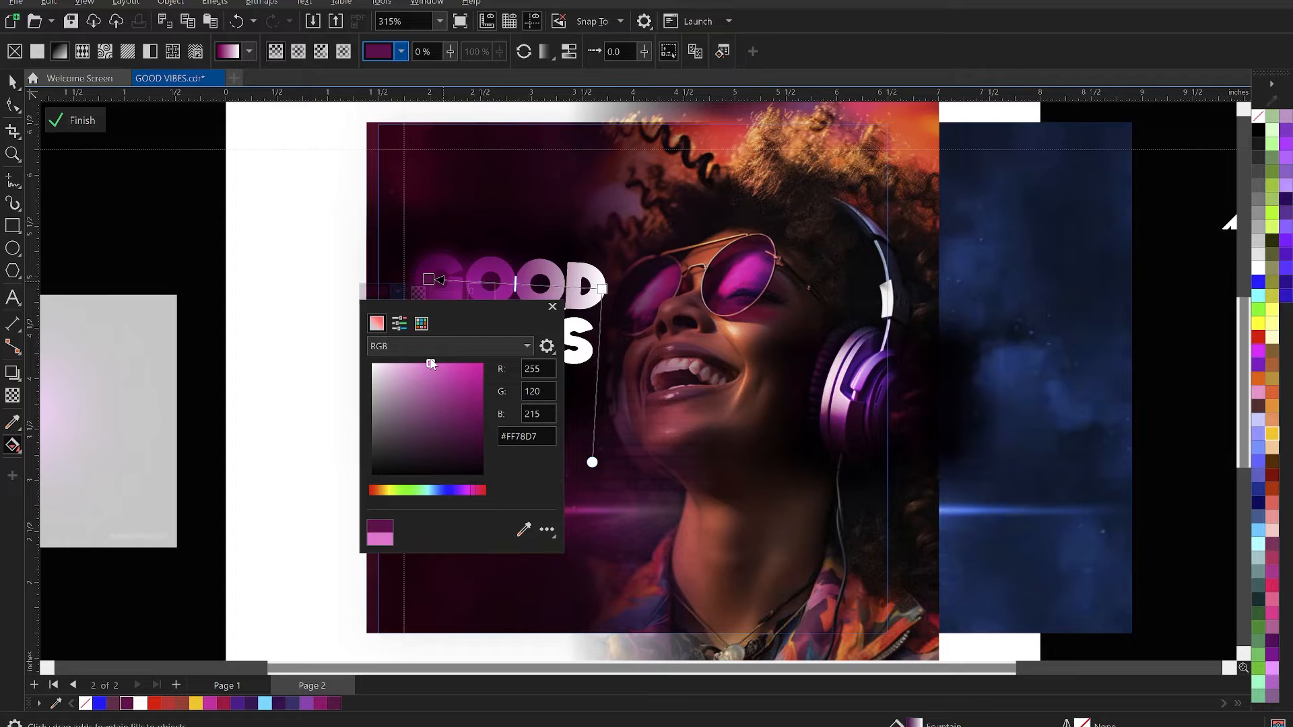
pyautogui.moveTo(421, 363); pyautogui.dragTo(408, 363)
pyautogui.click(409, 345)
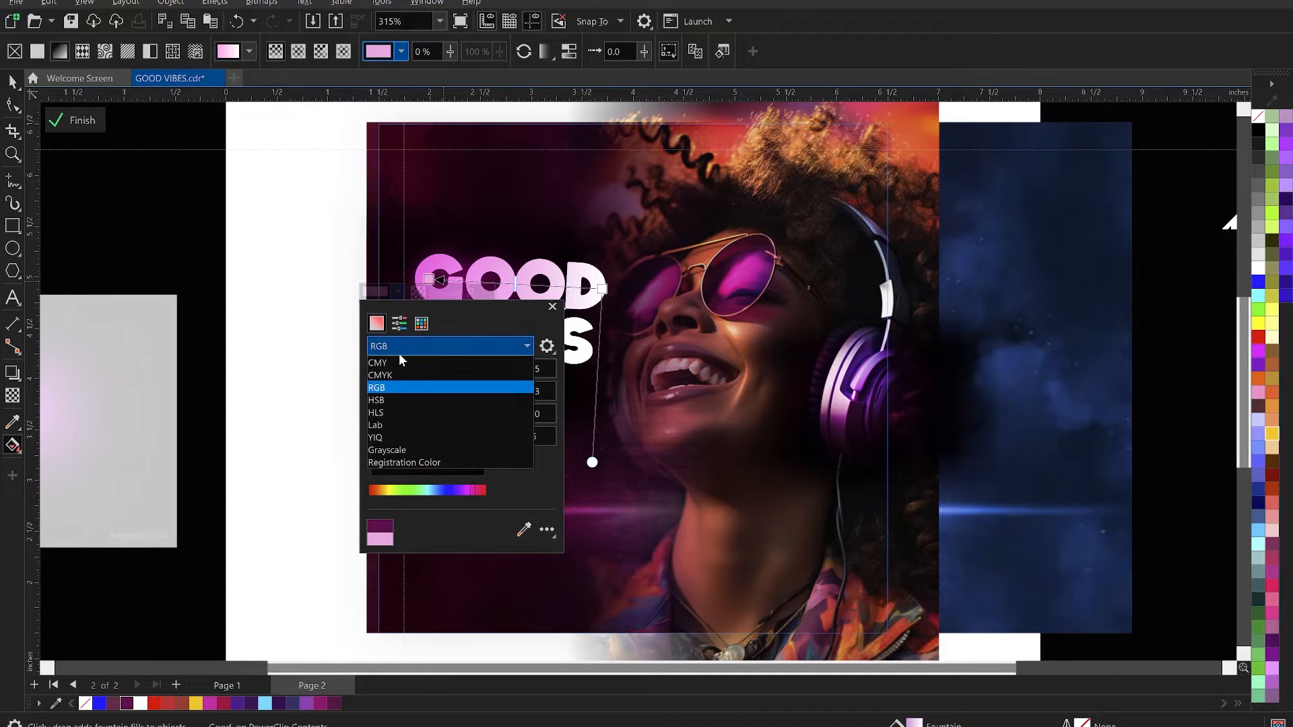
pyautogui.click(401, 344)
pyautogui.moveTo(411, 367); pyautogui.dragTo(394, 364)
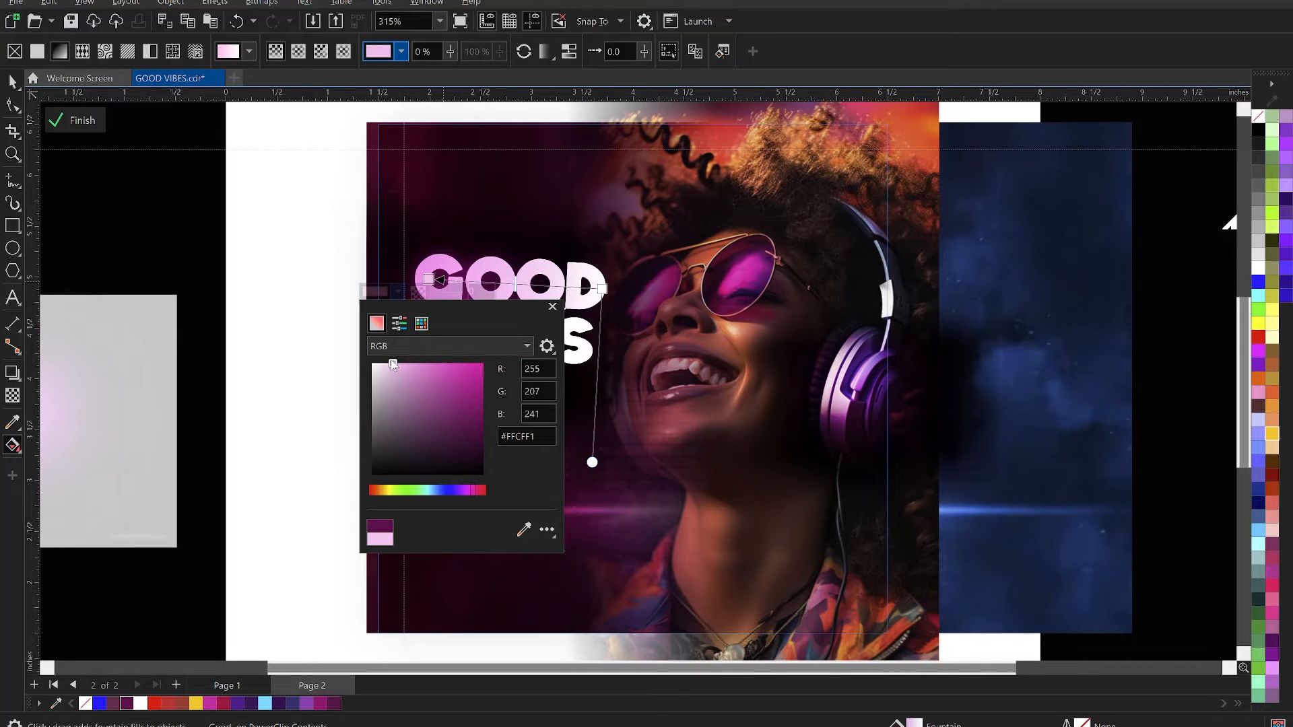
pyautogui.click(515, 279)
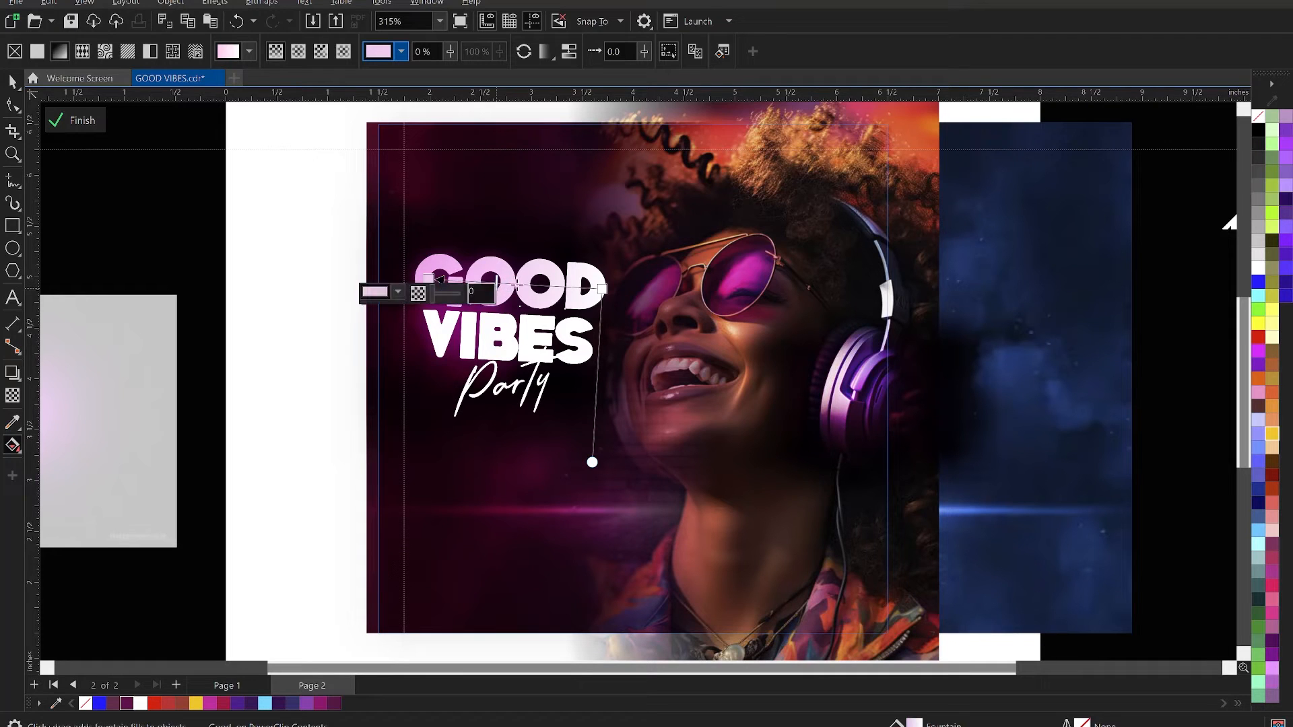
pyautogui.moveTo(585, 286); pyautogui.dragTo(557, 286)
# - Repeat the same pink-to-white fountain fill on the word VIBES
pyautogui.press('space')
pyautogui.click(184, 289)
pyautogui.click(592, 355)
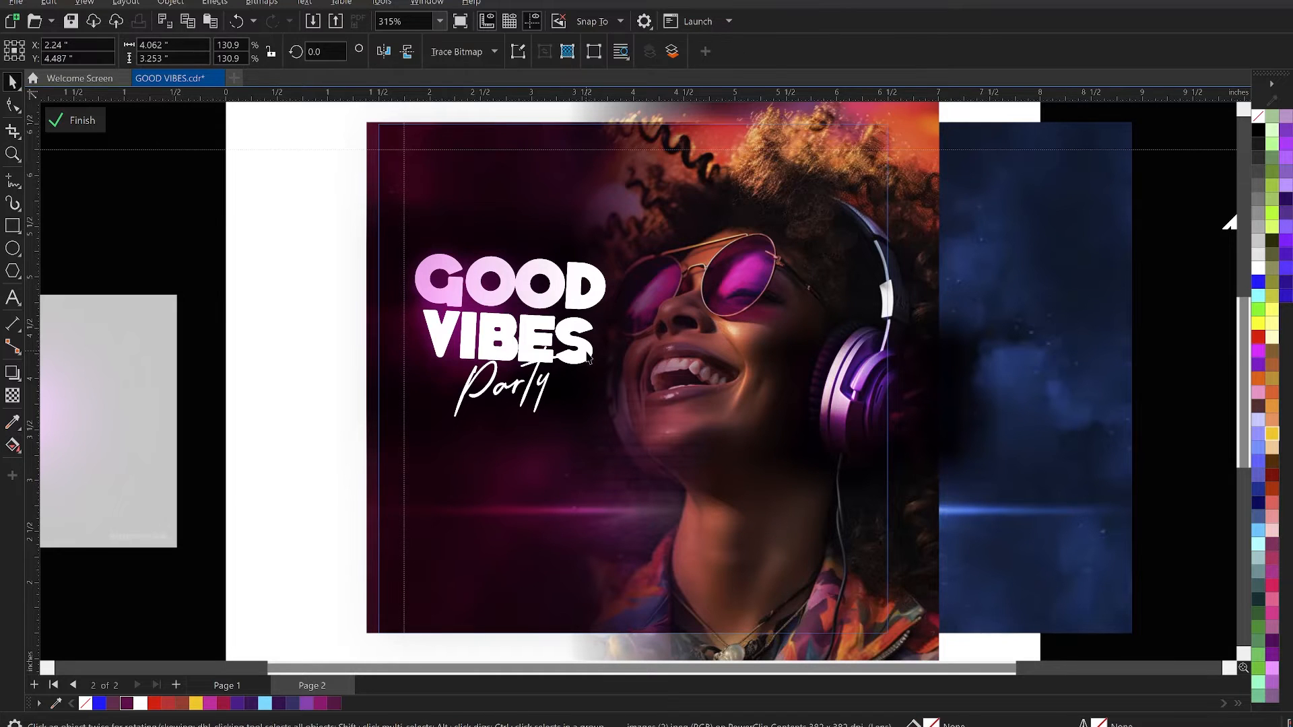
pyautogui.hotkey('ctrl', 'r')
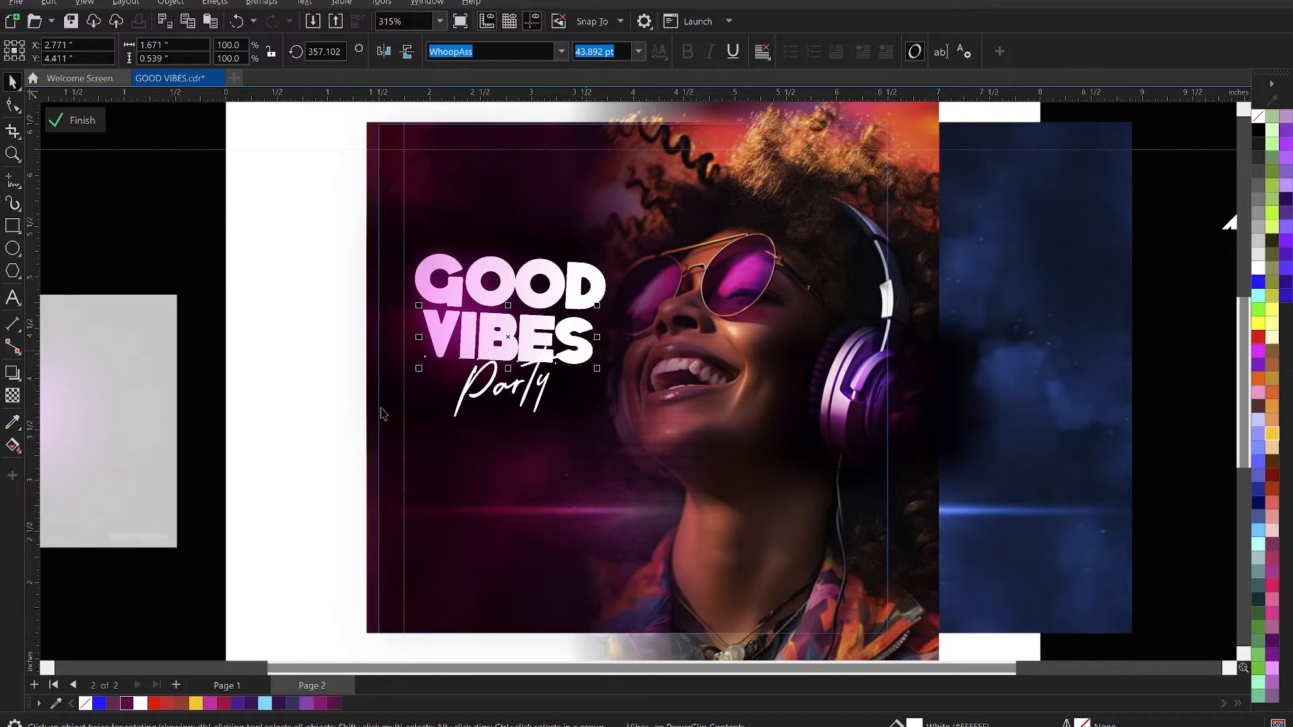
# - Finish editing the PowerClip contents, deselect the flyer and save the file
pyautogui.click(74, 119)
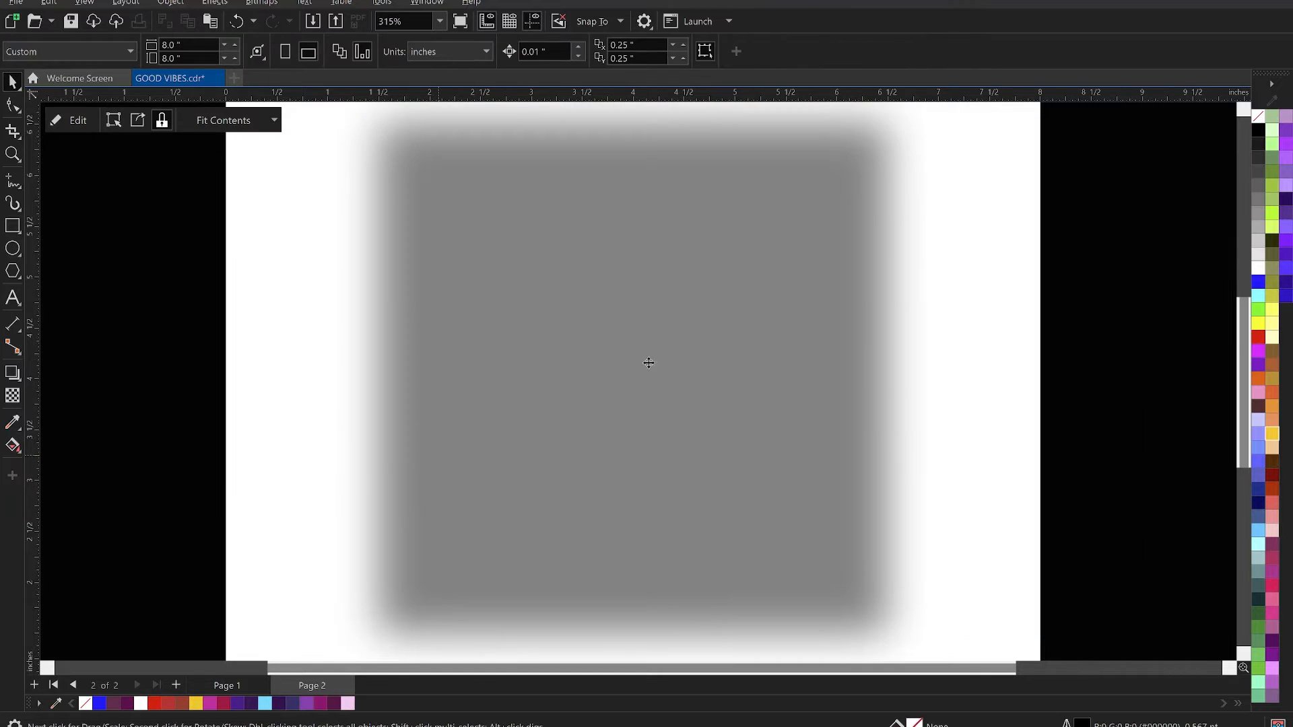
pyautogui.scroll(-1, 753, 329)
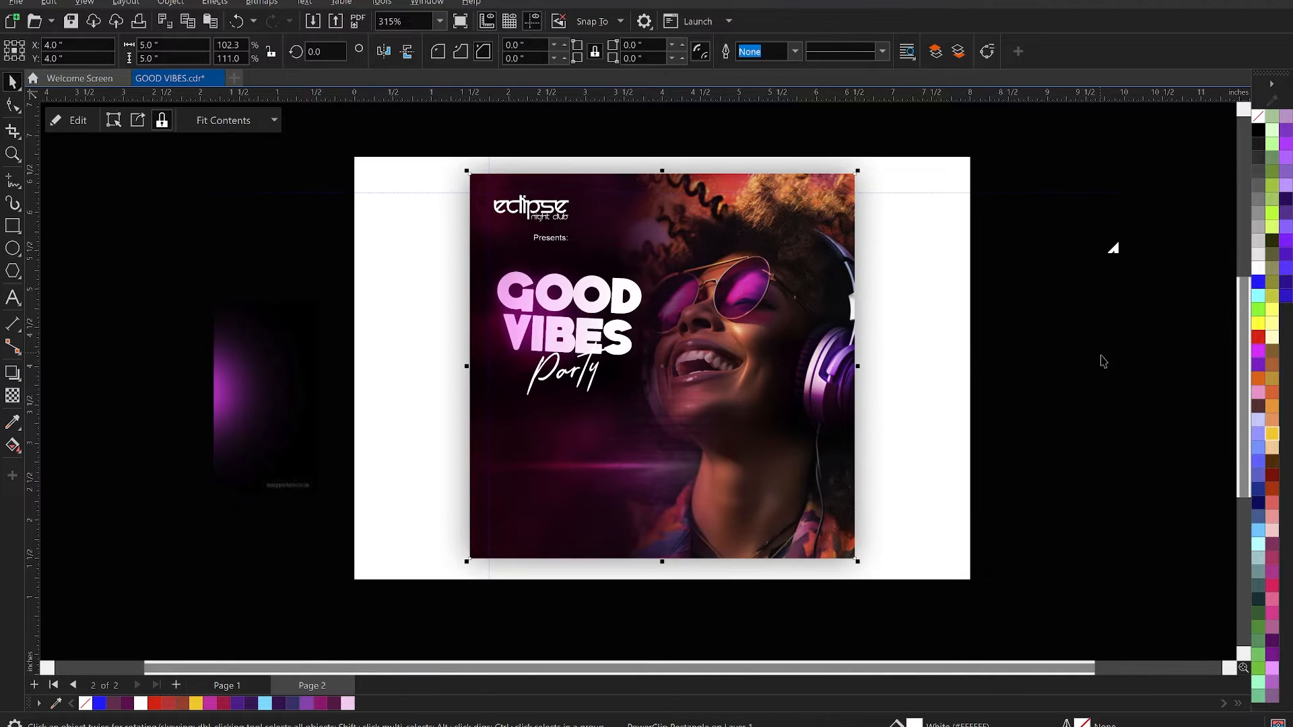
pyautogui.click(900, 354)
pyautogui.scroll(-1, 822, 317)
pyautogui.press('z')
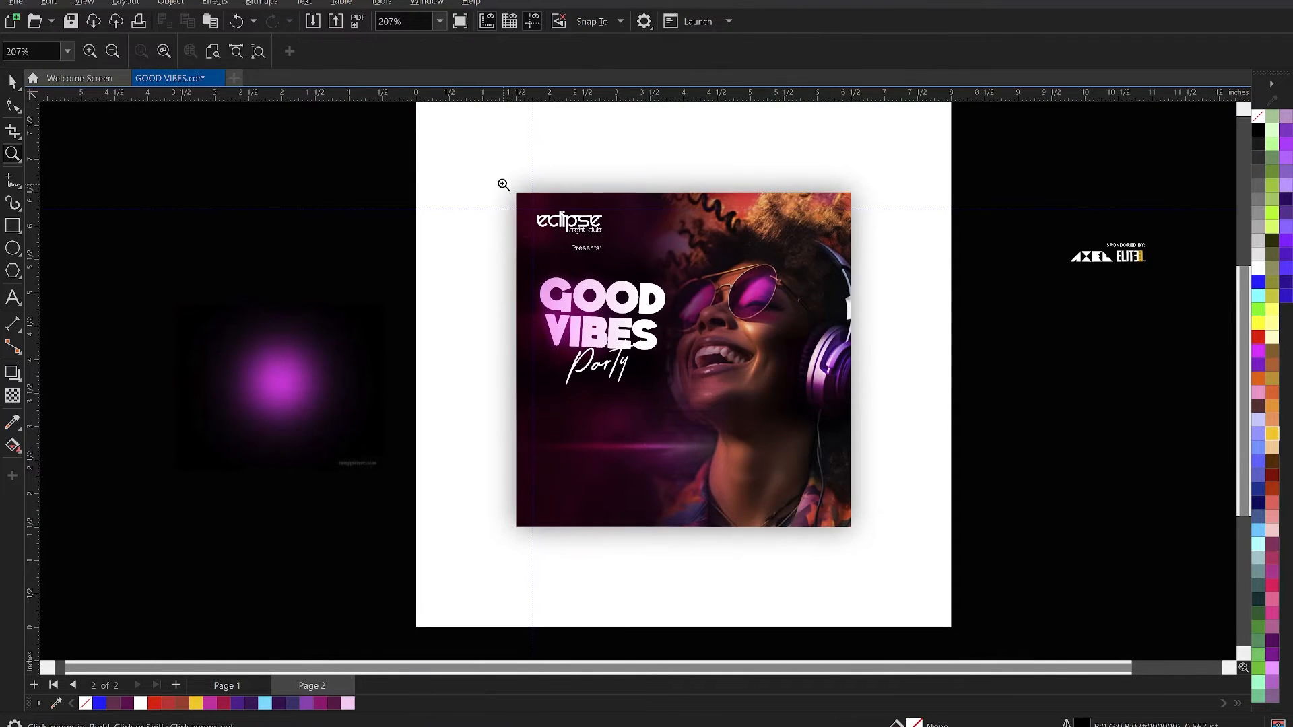
pyautogui.moveTo(379, 151); pyautogui.dragTo(917, 565)
pyautogui.press('space')
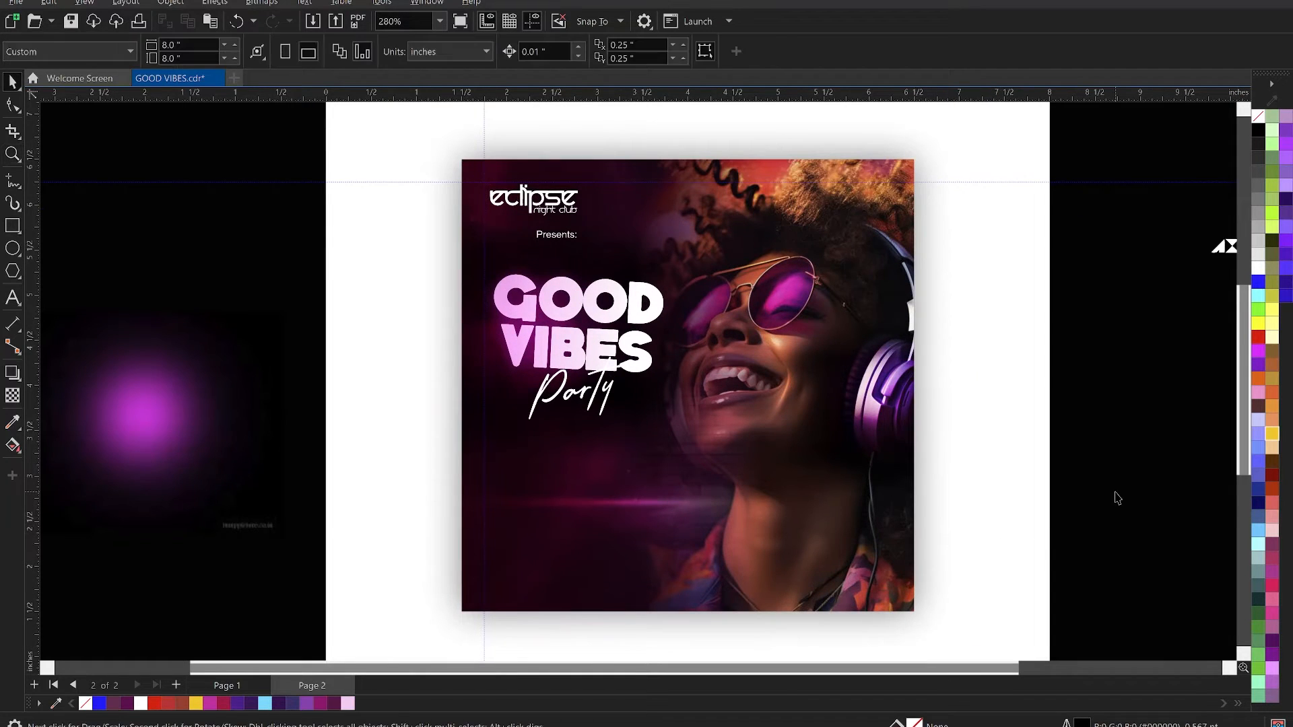
pyautogui.hotkey('ctrl', 's')
# - Switch to the Notepad event notes and remove "Mar. 20th" and its "Date:" label from the date line
pyautogui.hotkey('alt', 'Tab')
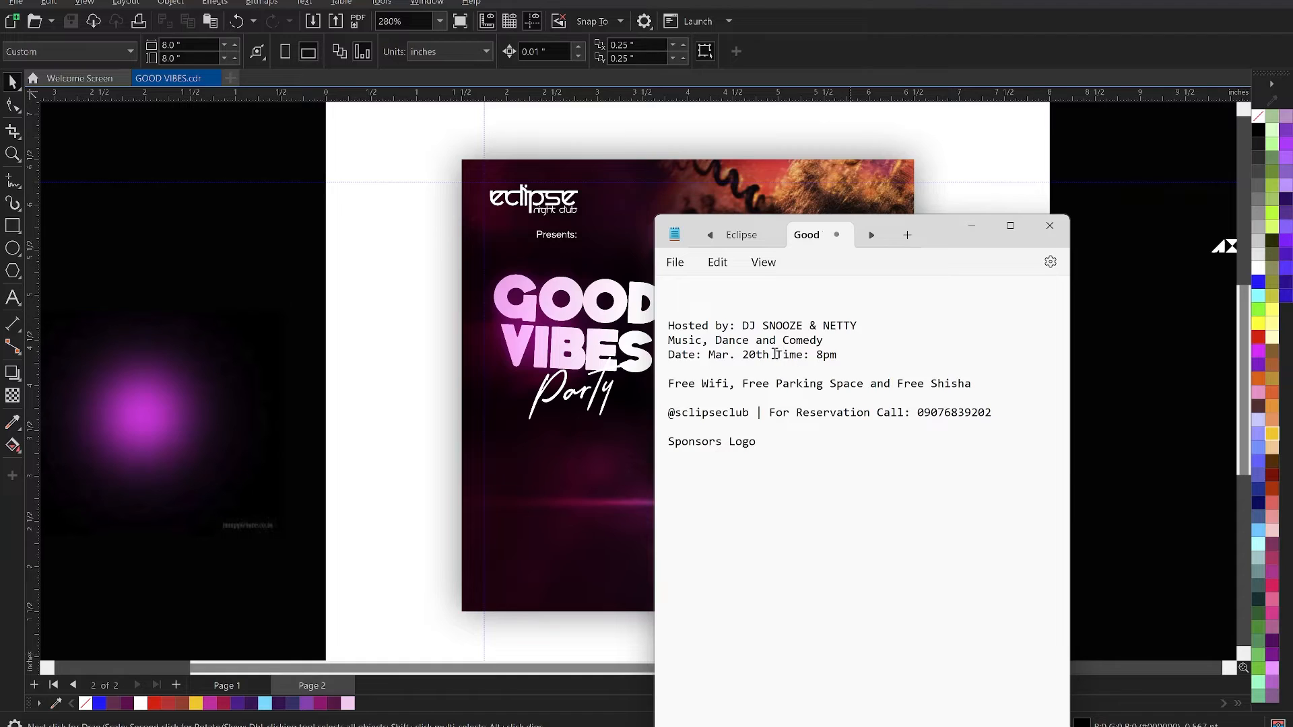
pyautogui.moveTo(770, 354); pyautogui.dragTo(731, 357)
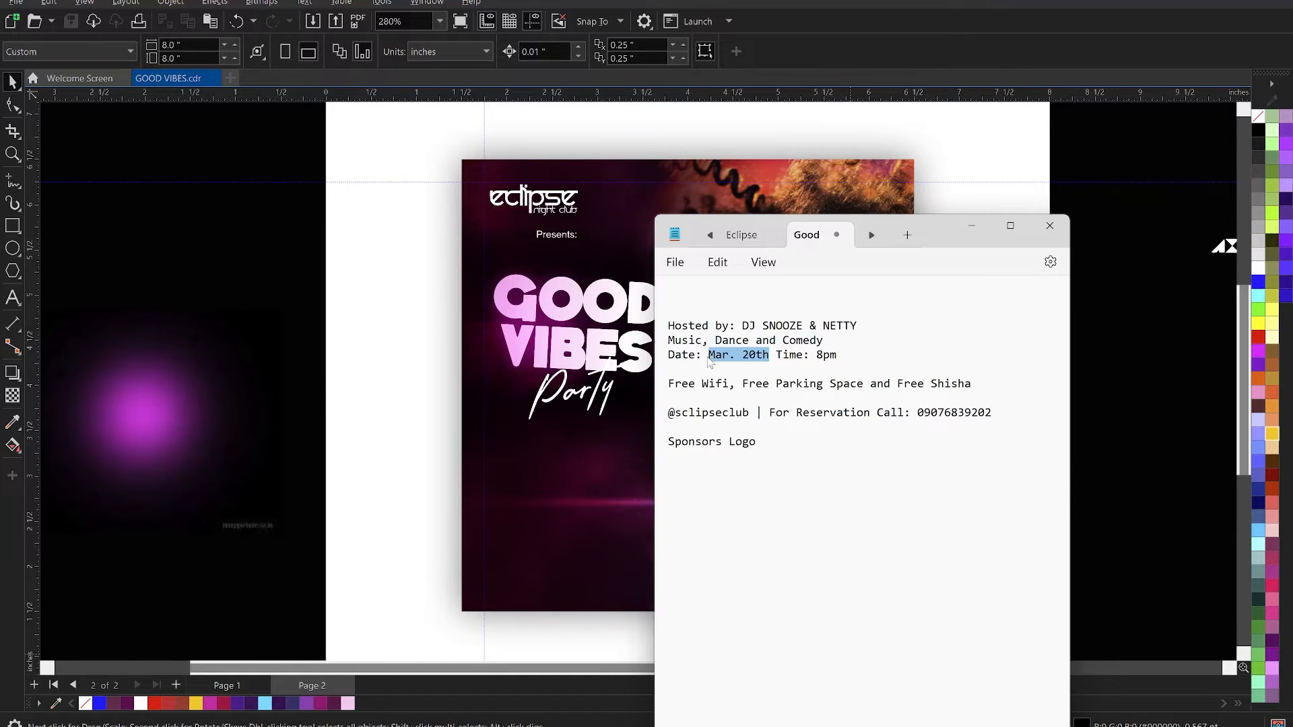
pyautogui.press('BackSpace')
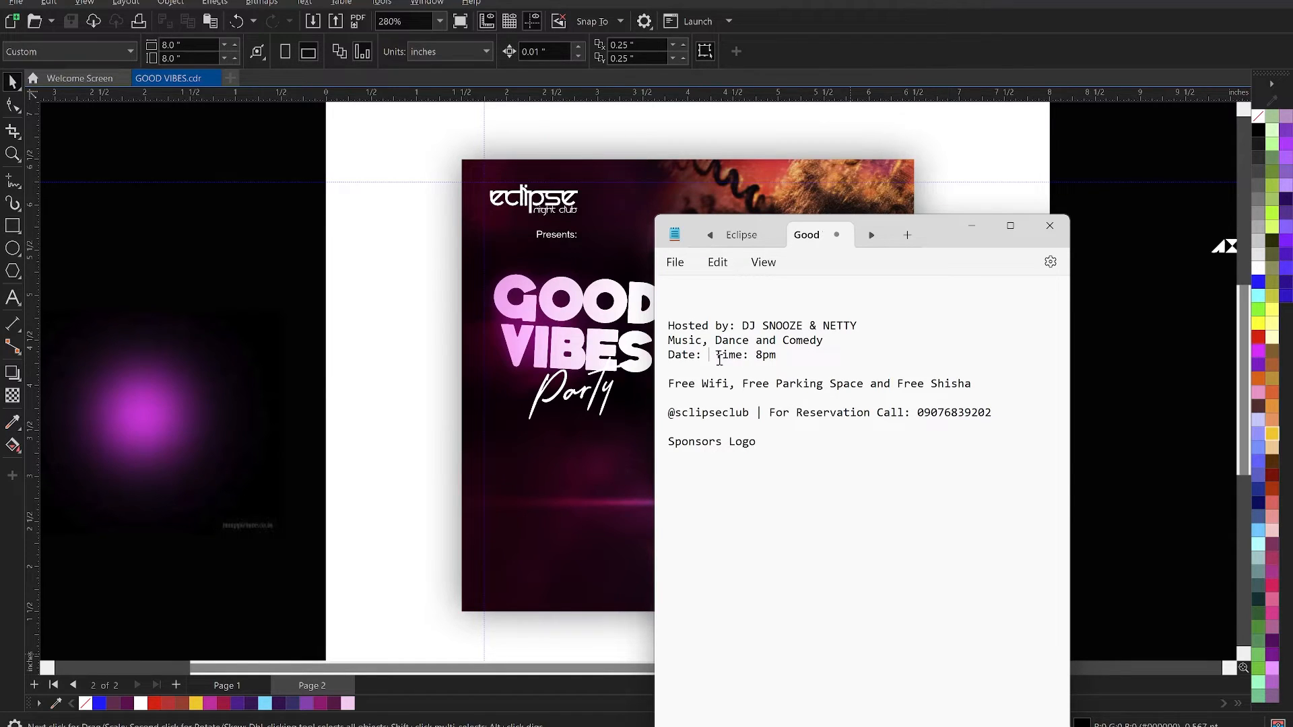
pyautogui.moveTo(719, 361); pyautogui.dragTo(672, 366)
pyautogui.press('BackSpace')
# - Return to CorelDRAW and delete the spare magenta glow image beside the page
pyautogui.click(287, 276)
pyautogui.click(178, 429)
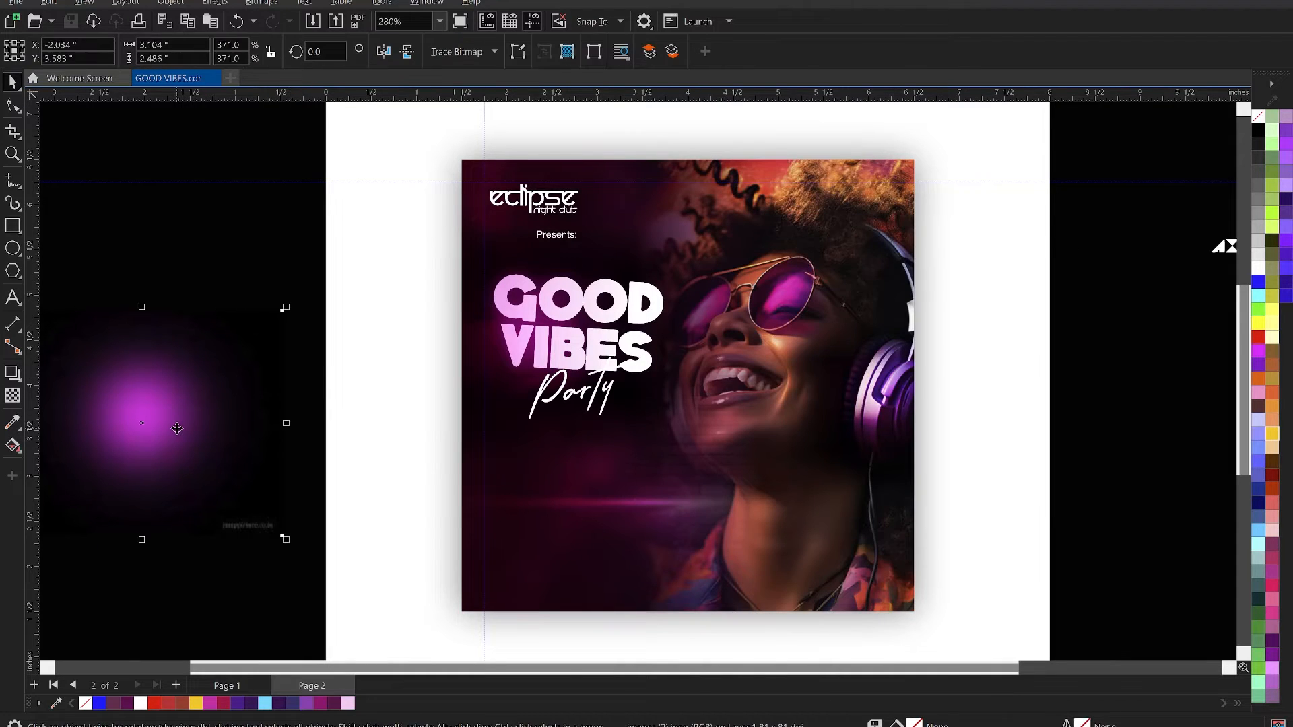
pyautogui.press('Delete')
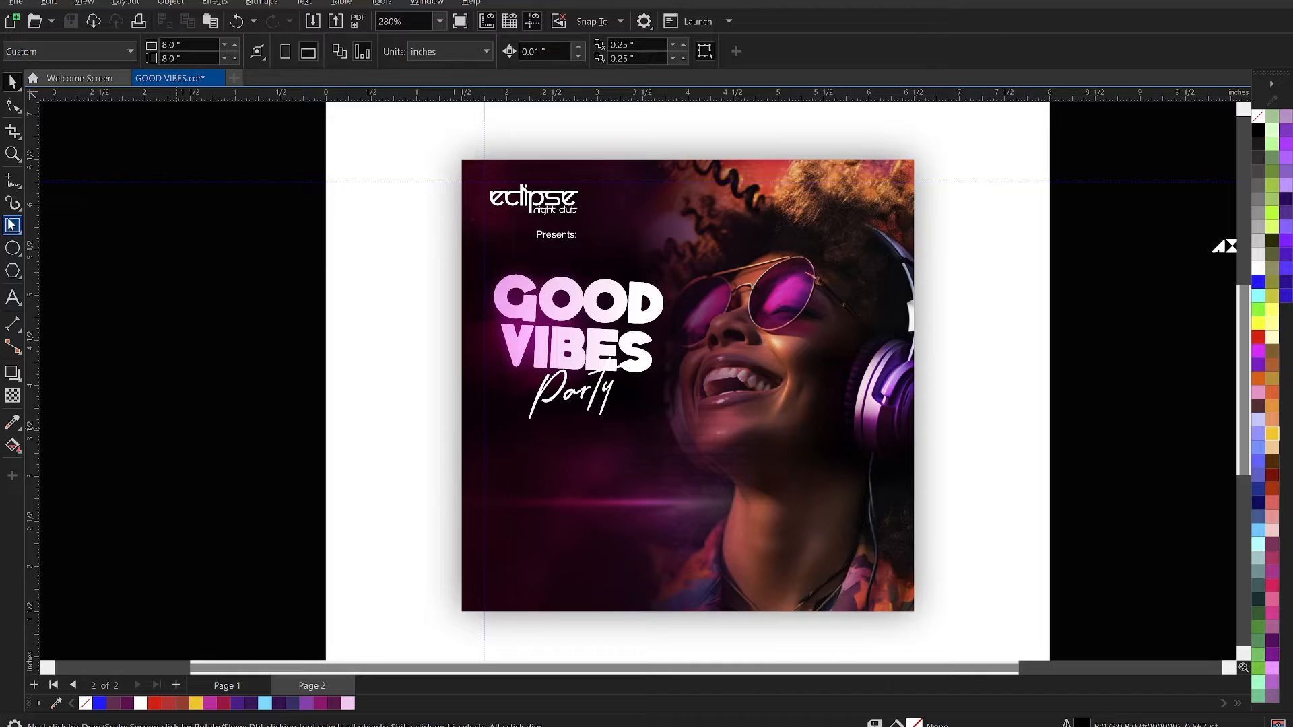
# - Draw a rectangle about 1.35 by 0.29 inches below the Party script, filled crimson with no outline
pyautogui.press('F6')
pyautogui.moveTo(531, 472); pyautogui.dragTo(657, 504)
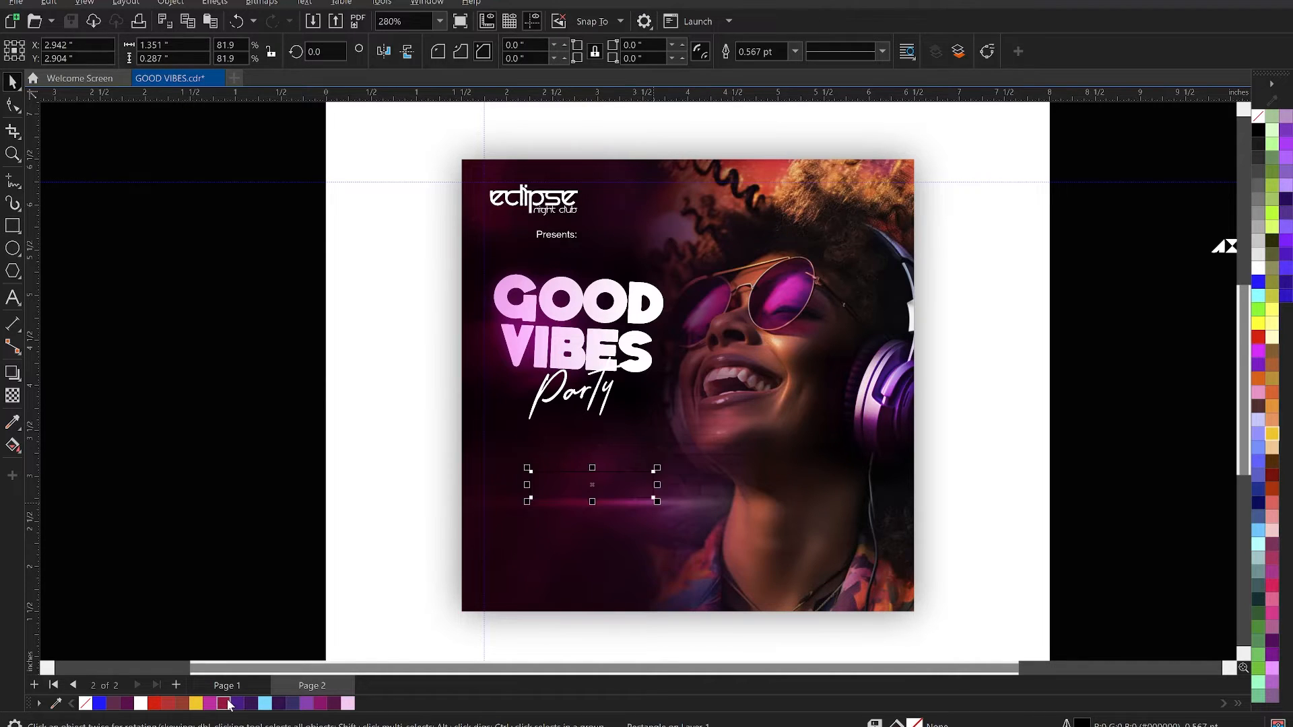
pyautogui.click(223, 703)
pyautogui.rightClick(84, 701)
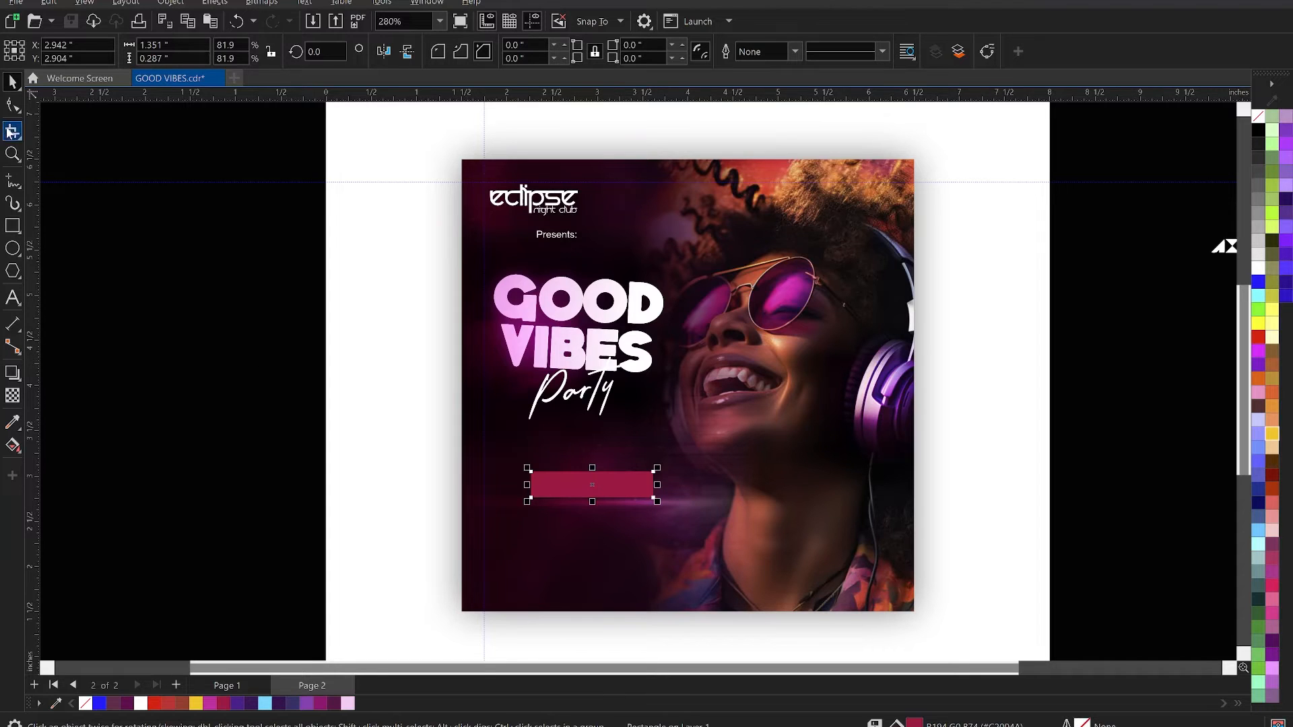
# - Save the file and round the crimson rectangle's corners to 0.143 inches to form a pill shape
pyautogui.click(10, 105)
pyautogui.hotkey('ctrl', 's')
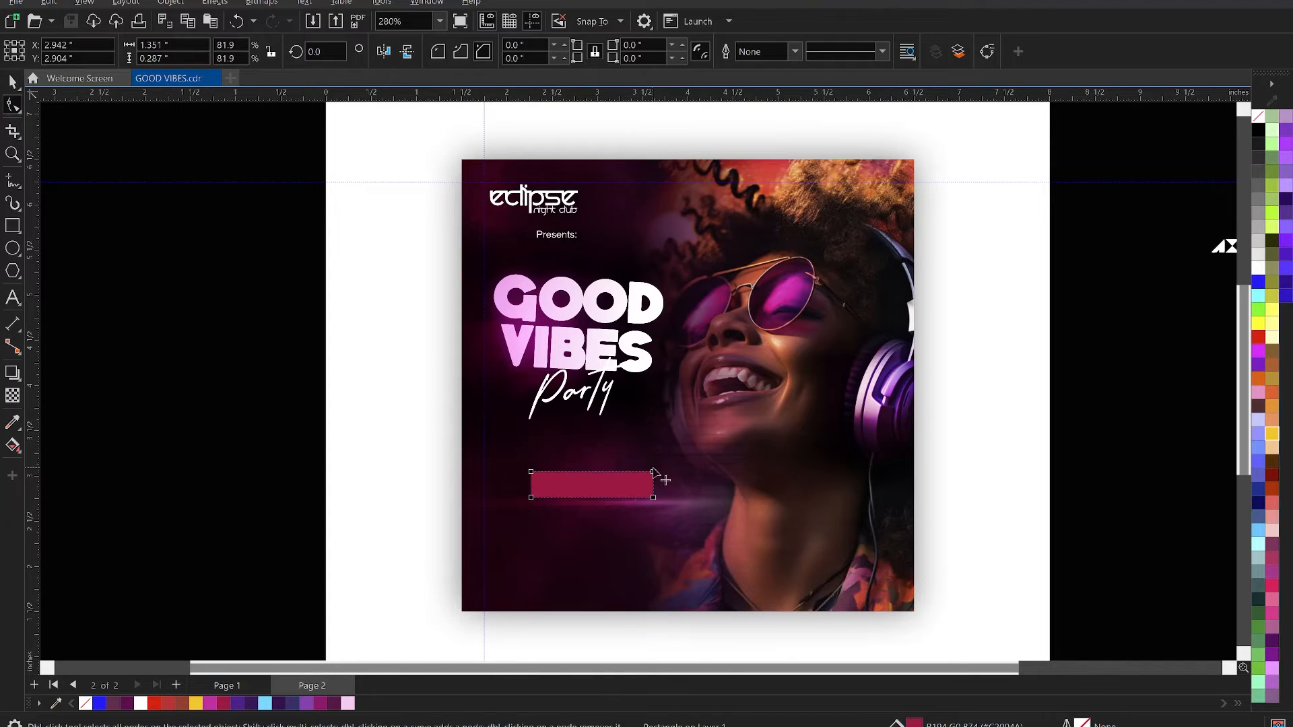
pyautogui.moveTo(653, 474); pyautogui.dragTo(640, 473)
pyautogui.click(438, 51)
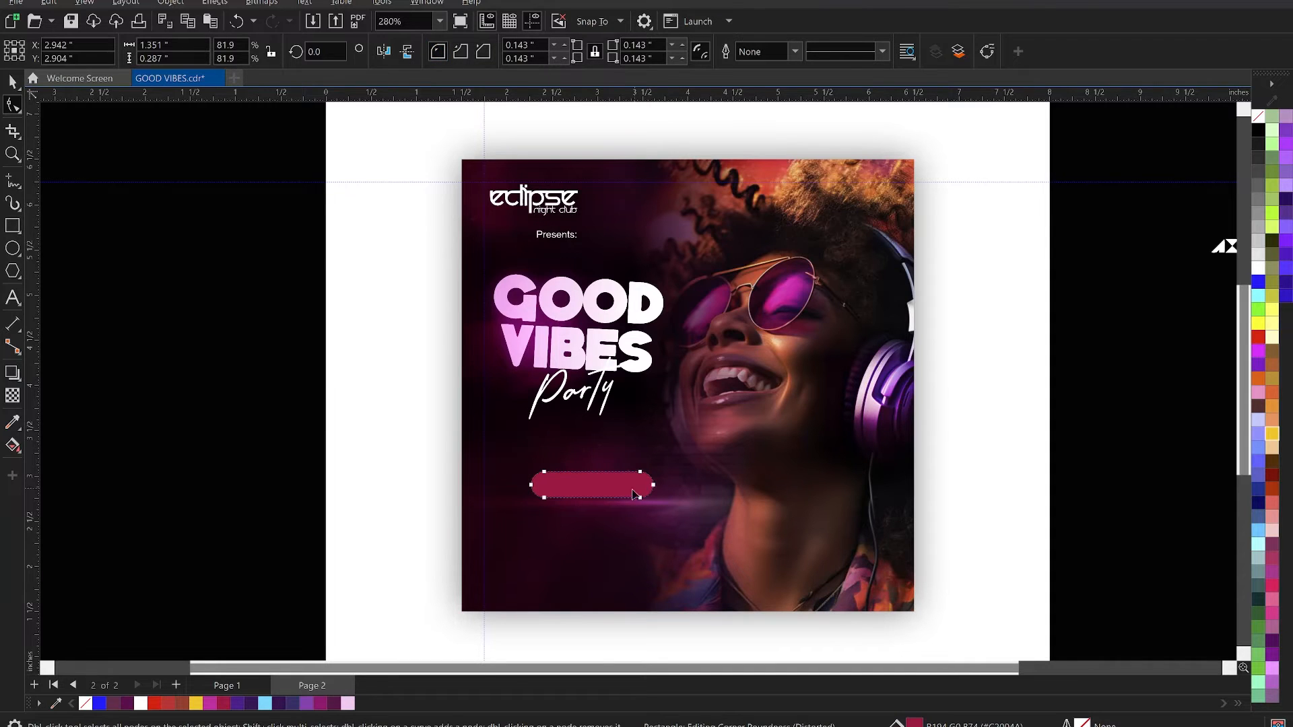
pyautogui.click(561, 458)
# - Add the artistic text "Mar. 20th" just below the crimson pill
pyautogui.click(12, 297)
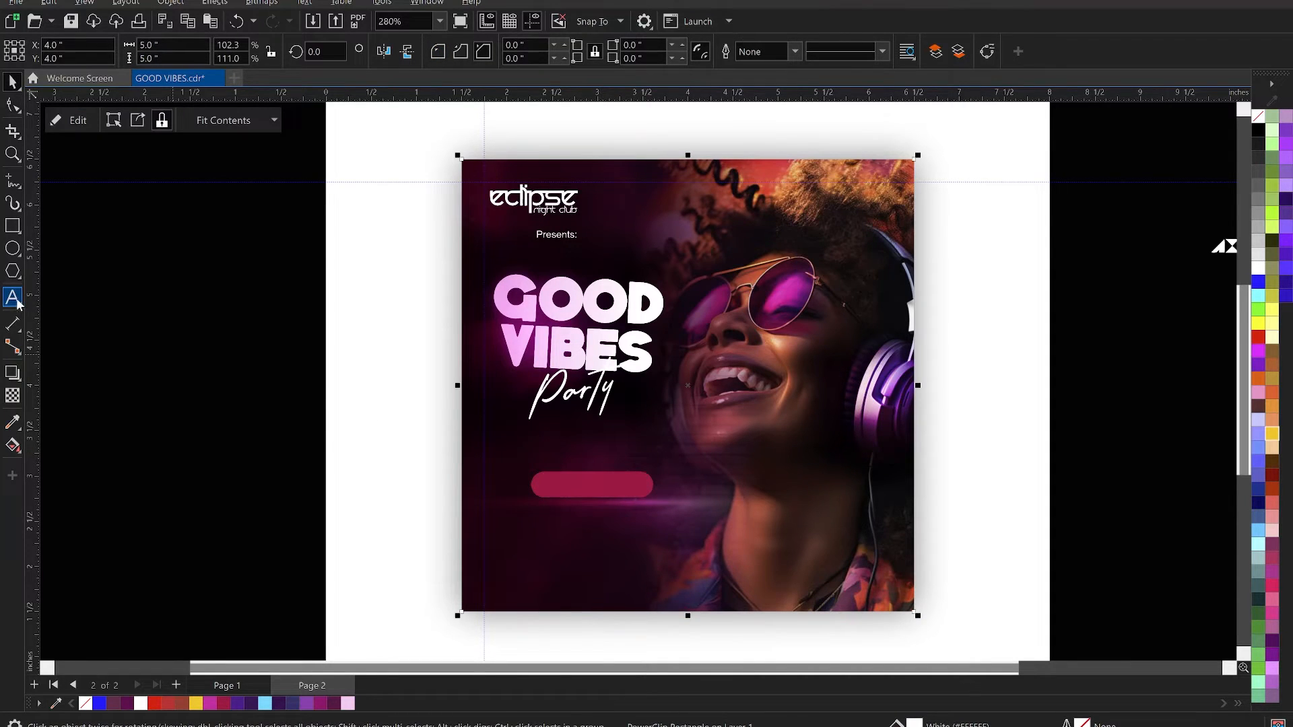
pyautogui.click(525, 532)
pyautogui.write('Mar. 20th')
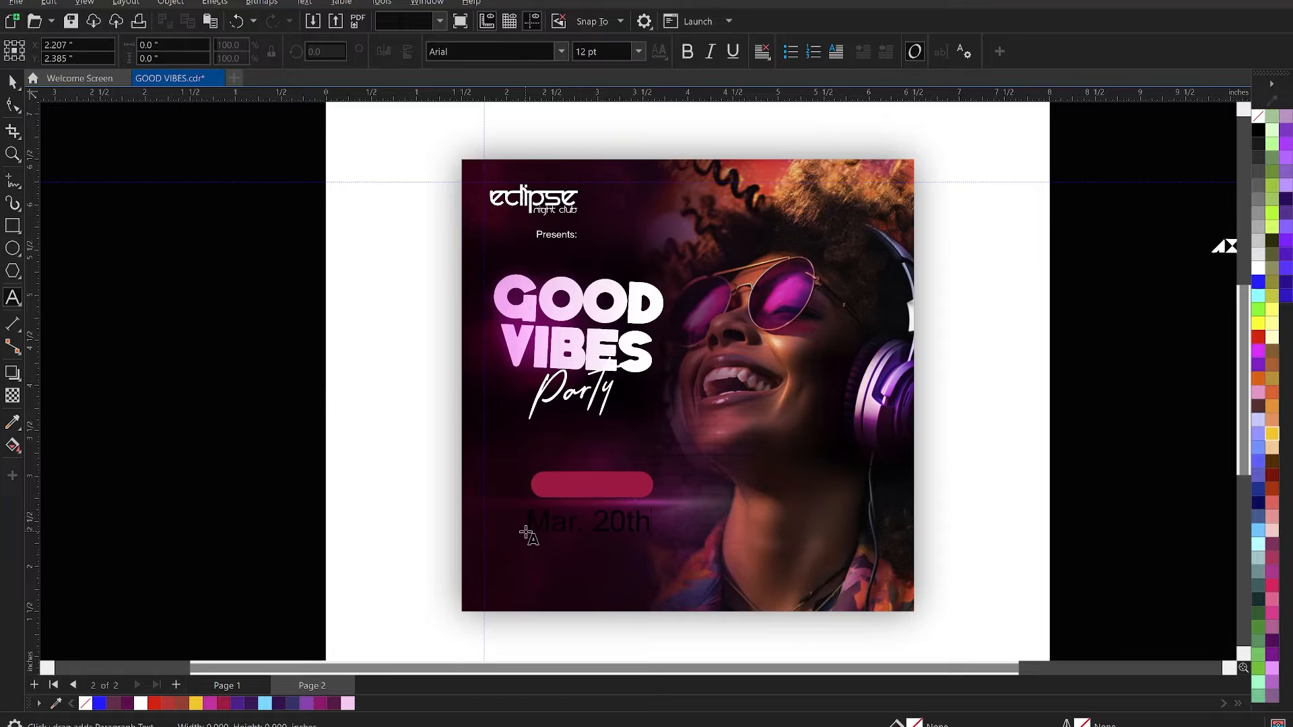
# - Change the whole date text below the crimson pill to uppercase
pyautogui.hotkey('ctrl', 'a')
pyautogui.rightClick(578, 523)
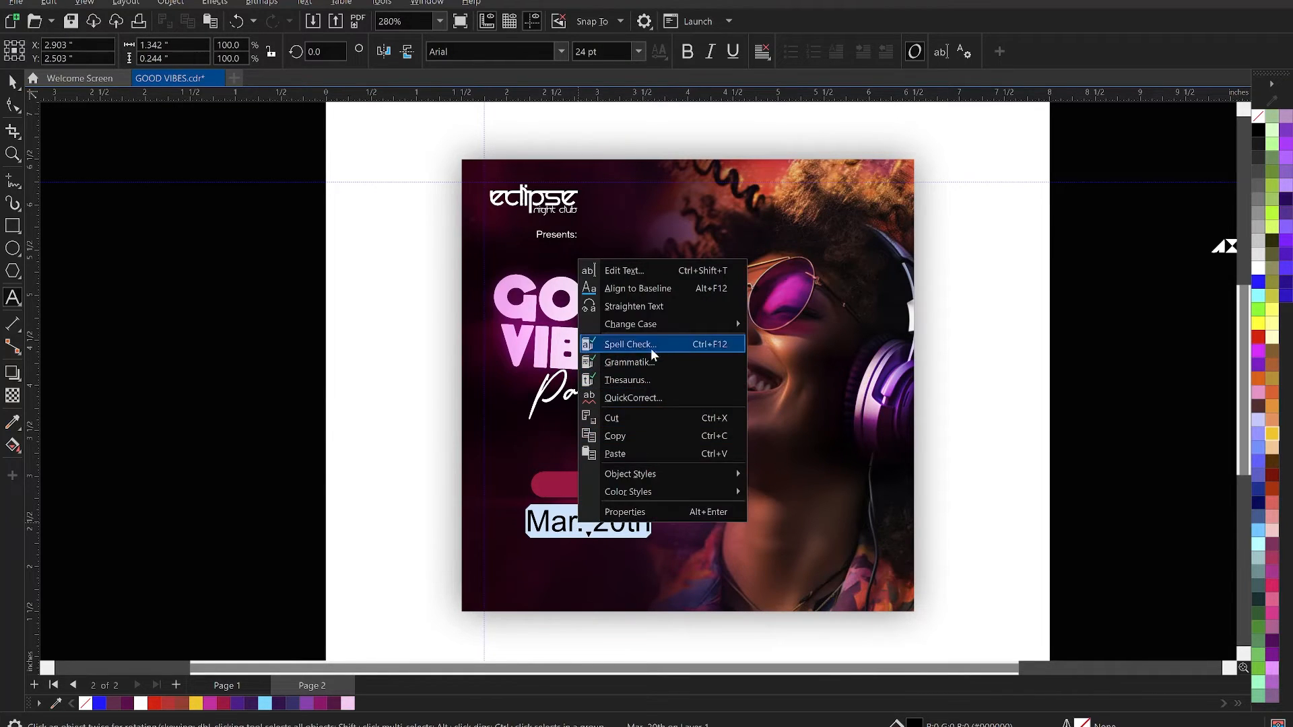
pyautogui.moveTo(730, 324)
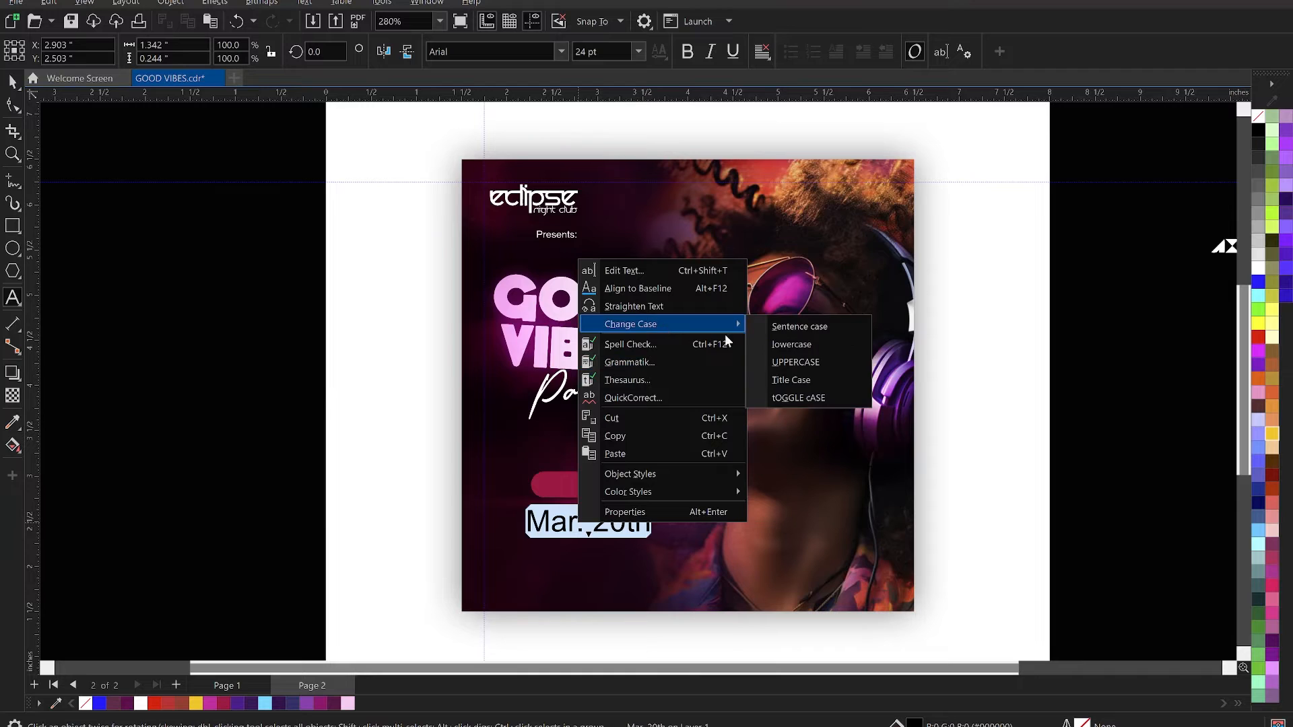
pyautogui.click(835, 364)
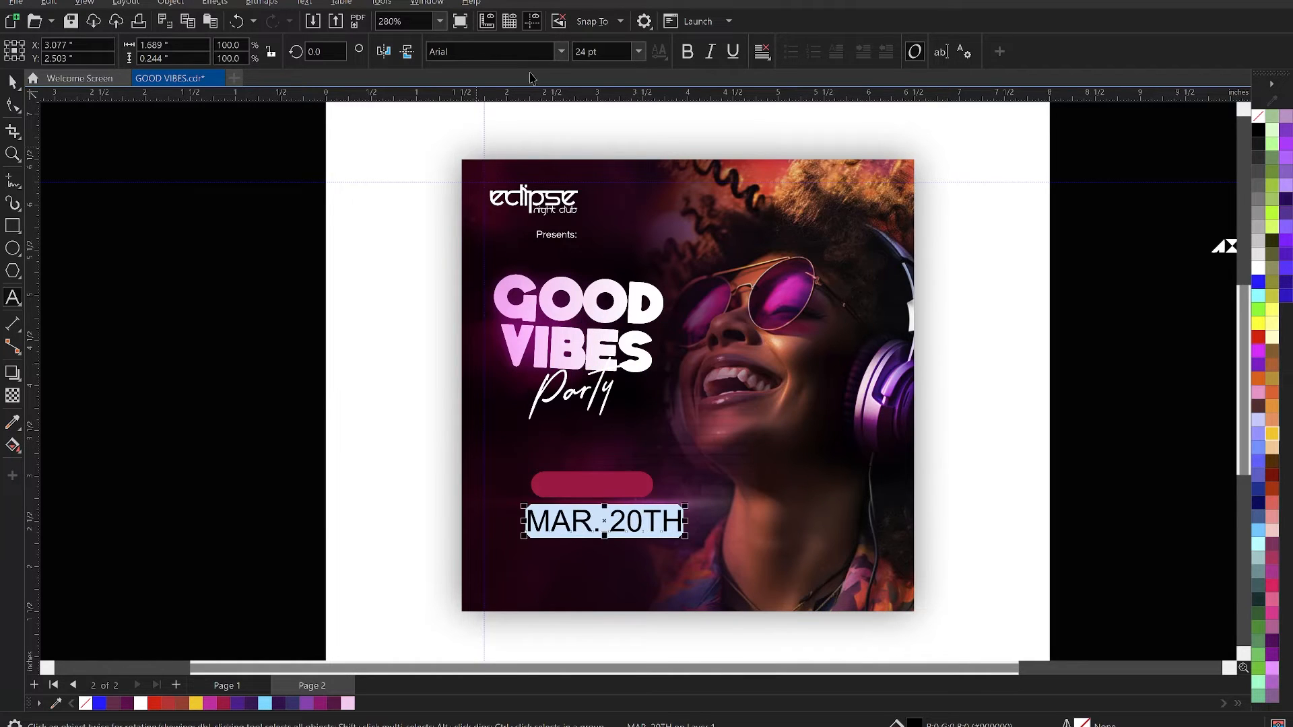
# - Set the date text's font to KonsensBold
pyautogui.click(561, 52)
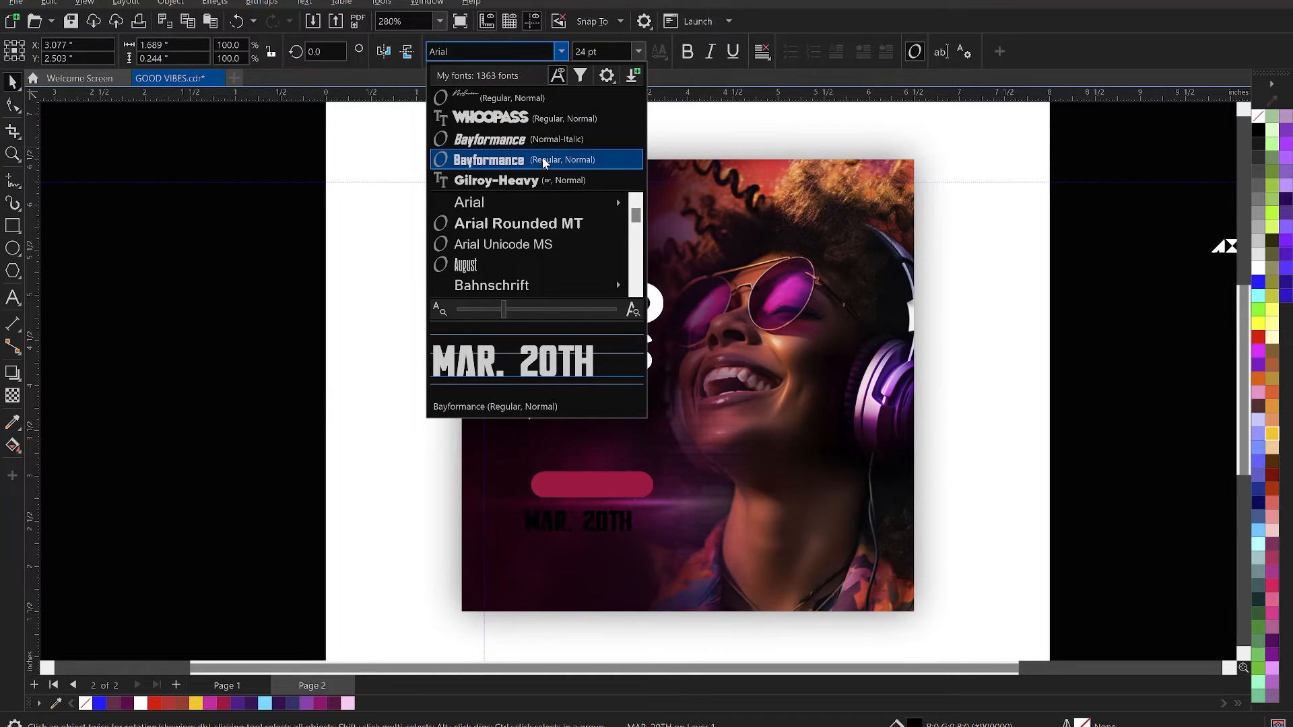
pyautogui.click(503, 51)
pyautogui.write('kons')
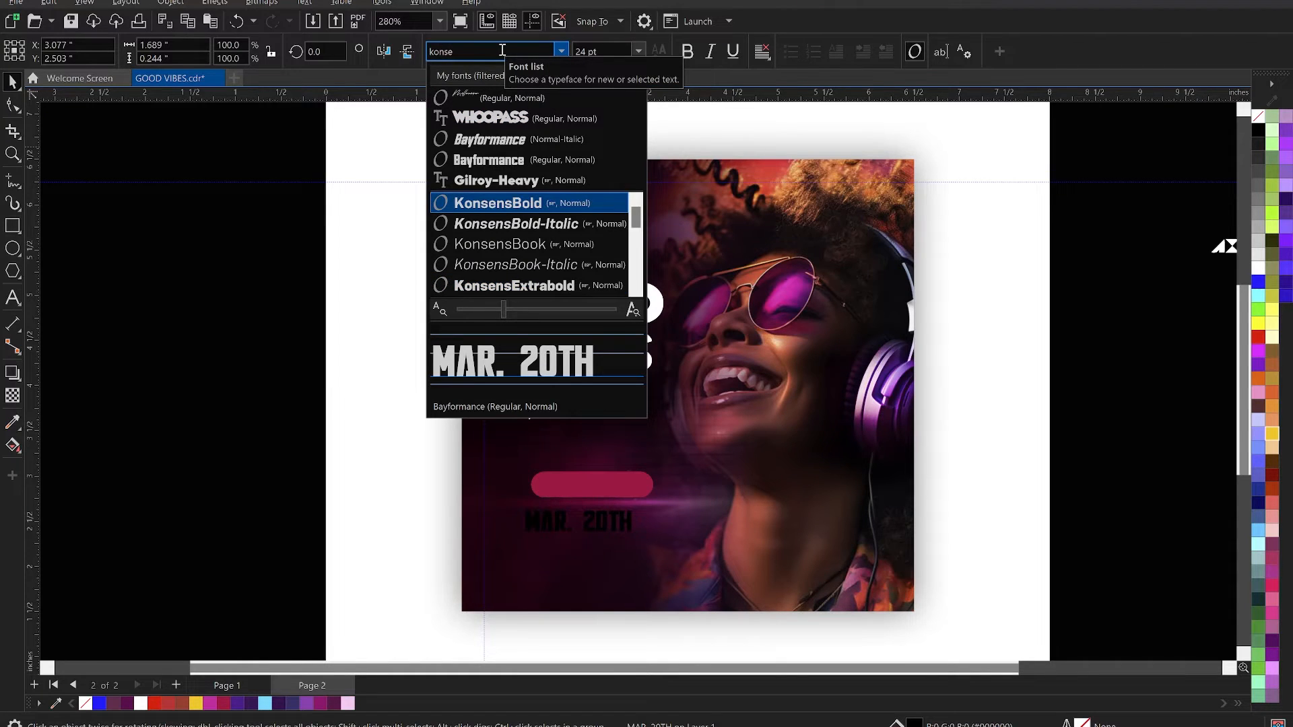
pyautogui.write('e')
pyautogui.press('Return')
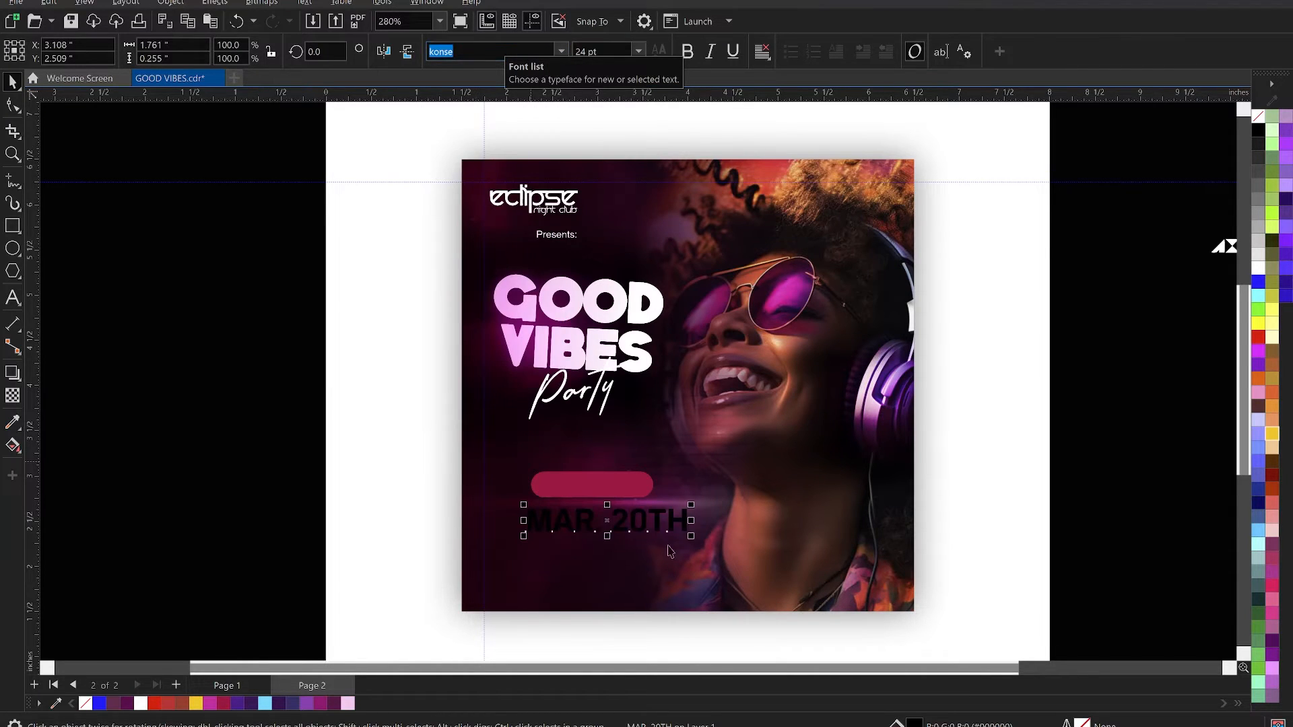
# - Shrink the date text to about 15.7 pt and centre it on the crimson pill
pyautogui.moveTo(695, 539); pyautogui.dragTo(639, 545)
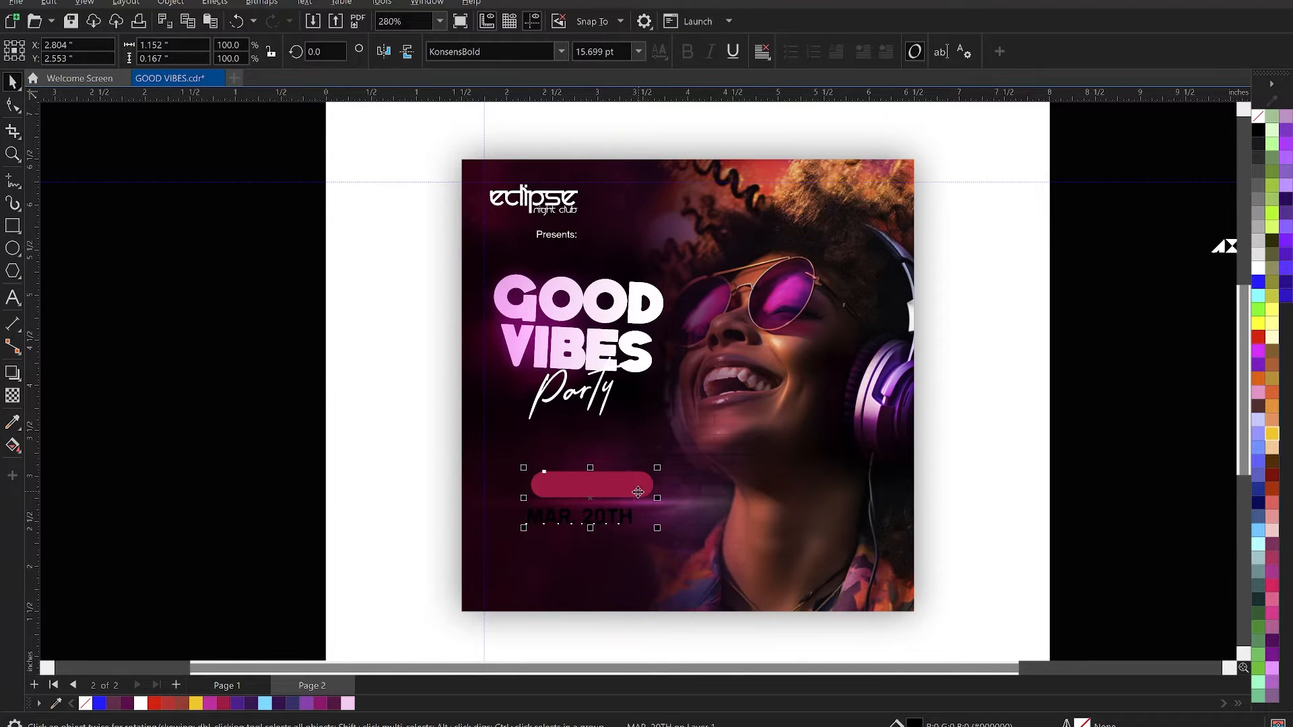
pyautogui.press('e')
pyautogui.click(234, 502)
pyautogui.click(595, 488)
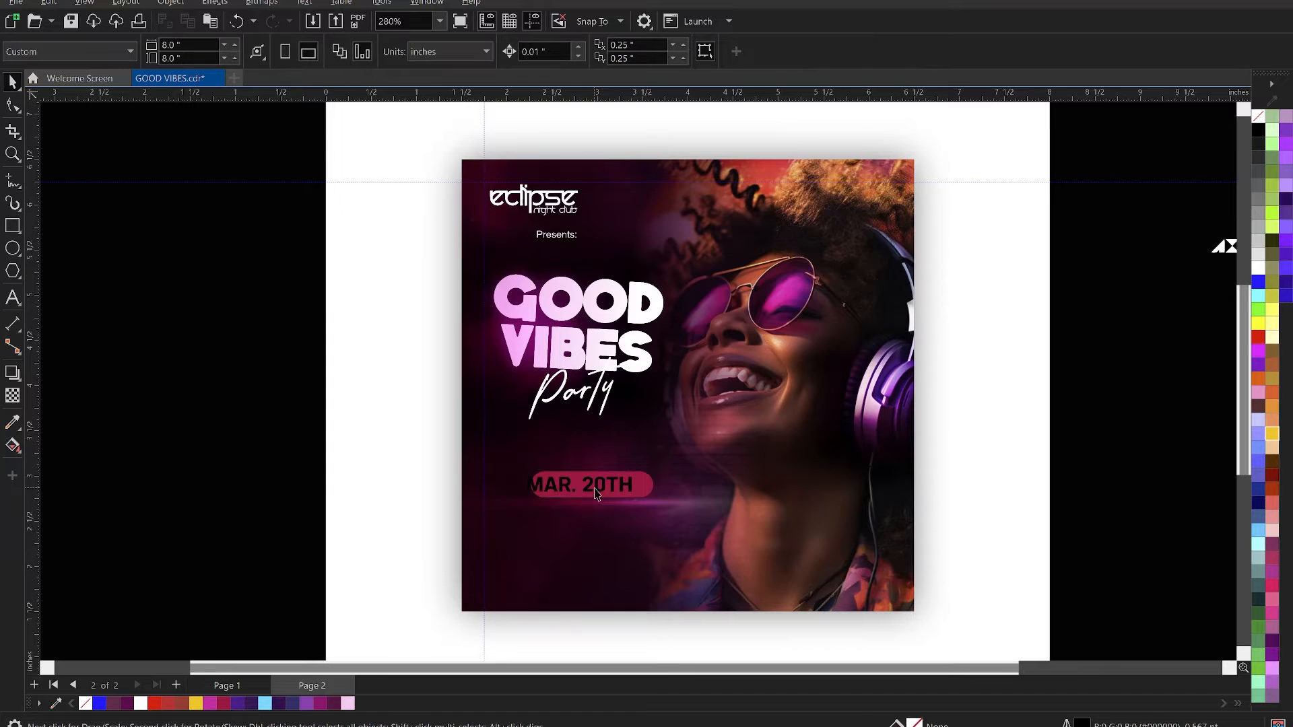
pyautogui.keyDown('shift'); pyautogui.click(645, 486); pyautogui.keyUp('shift')
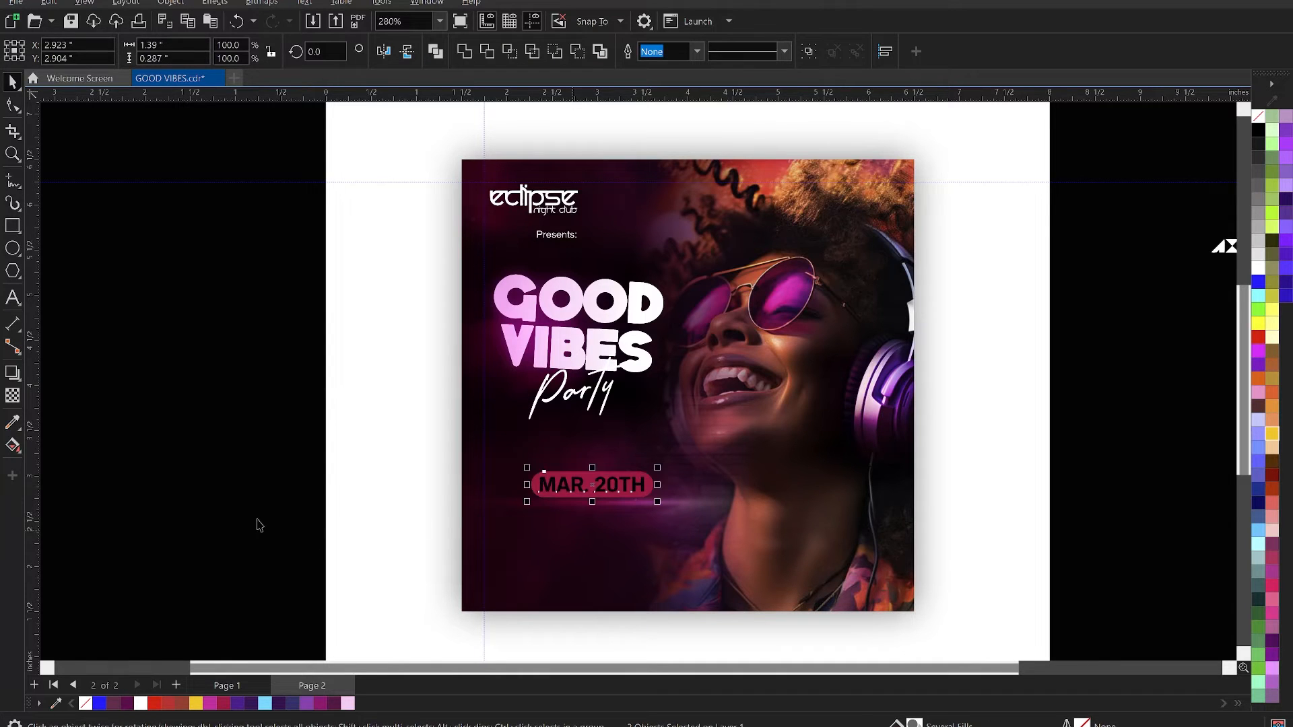
# - Scale the date text down about its centre to about 12 pt so it fits inside the pill
pyautogui.click(588, 512)
pyautogui.click(606, 487)
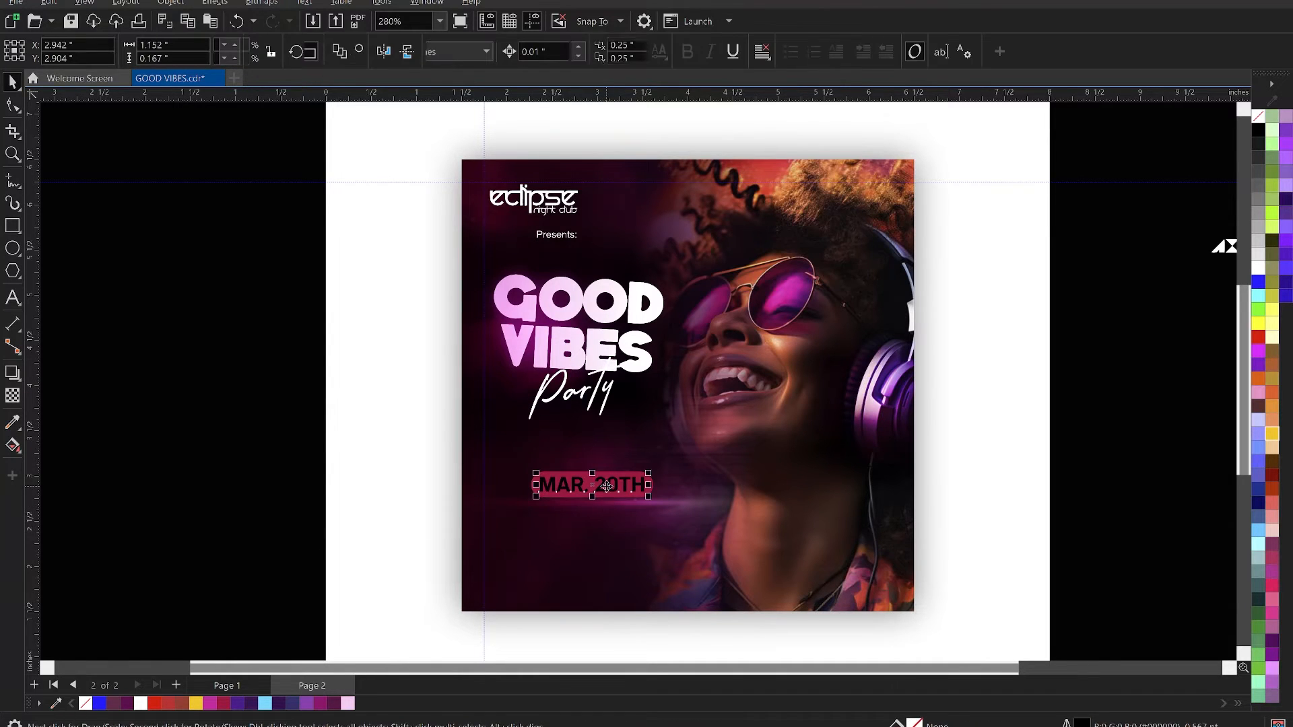
pyautogui.moveTo(648, 499); pyautogui.dragTo(636, 501)
# - Move the pill and date onto the top edge of GOOD, shrink them to about 0.82 inches wide and rotate them to about 355.8 degrees
pyautogui.keyDown('shift'); pyautogui.click(647, 486); pyautogui.keyUp('shift')
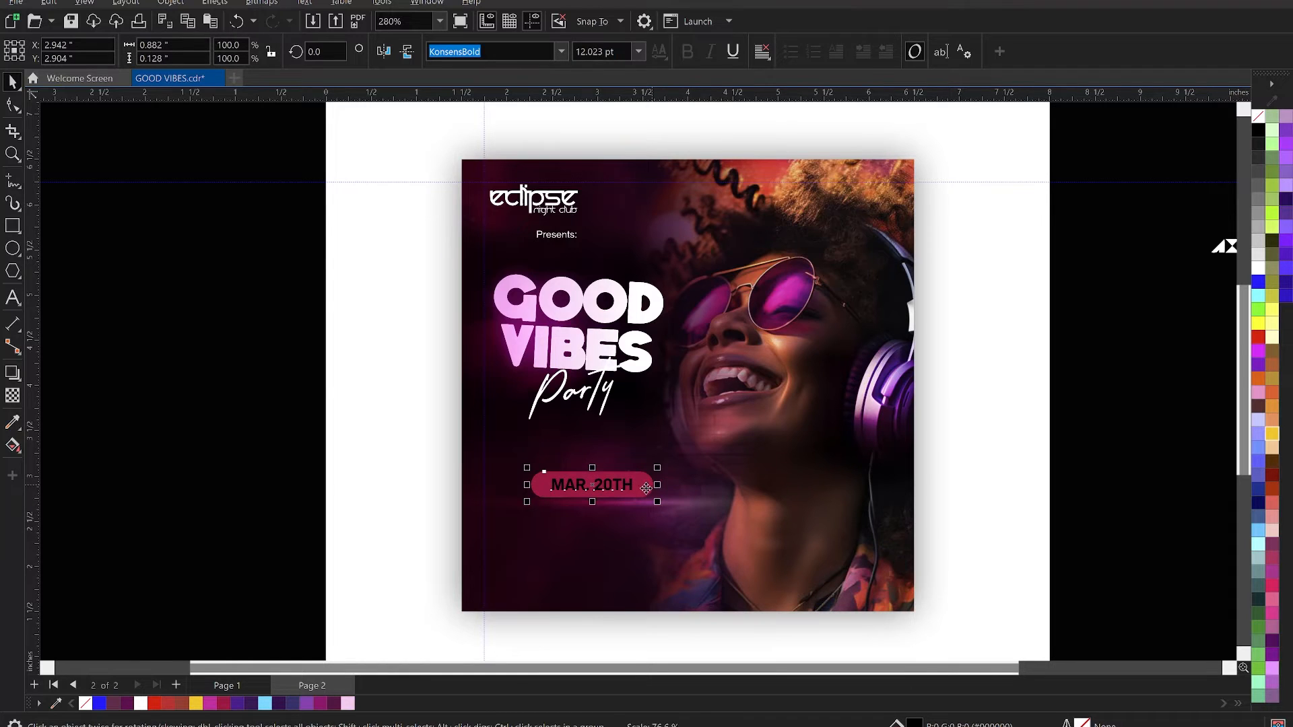
pyautogui.moveTo(643, 333); pyautogui.dragTo(610, 258)
pyautogui.scroll(1, 610, 258)
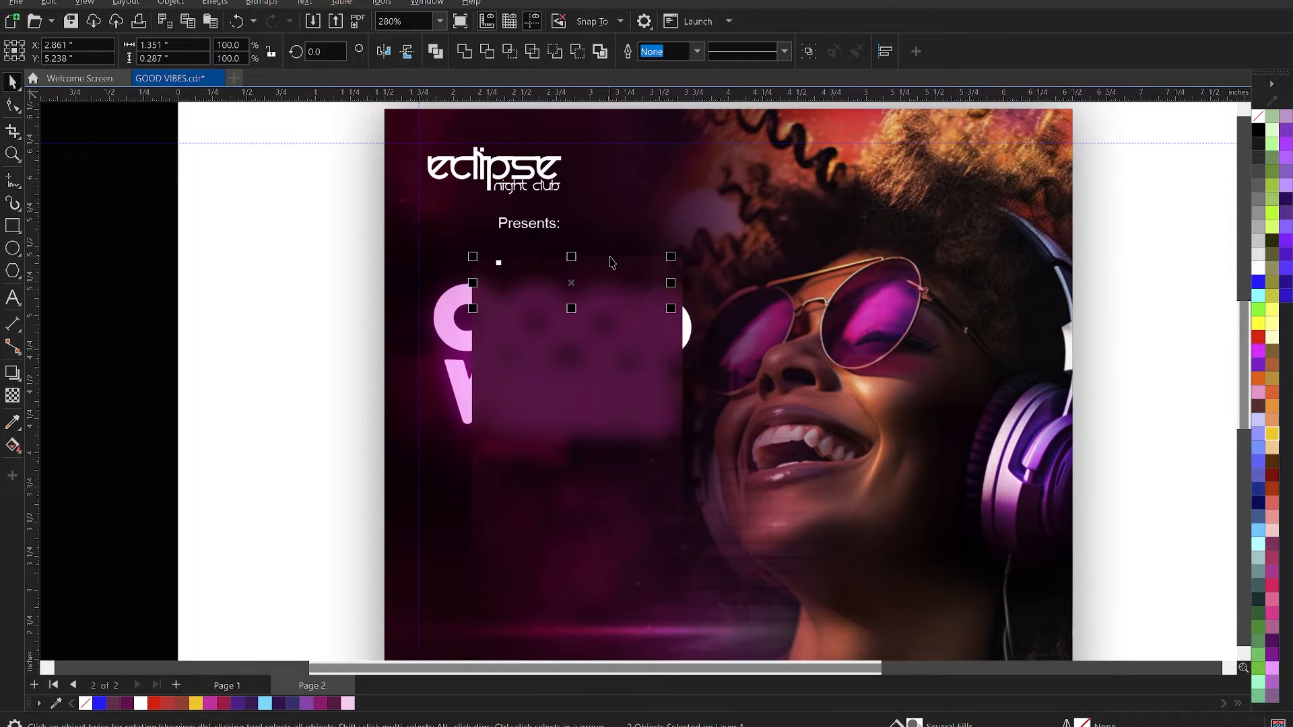
pyautogui.scroll(1, 612, 263)
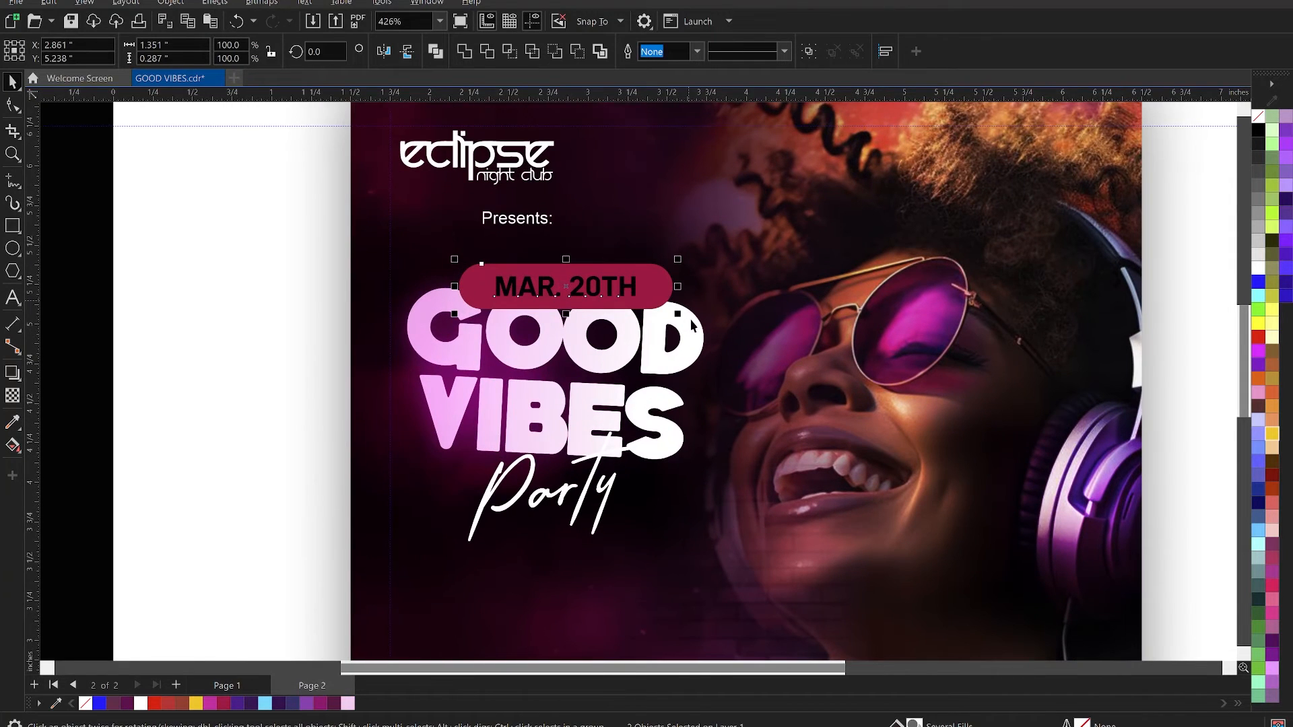
pyautogui.scroll(1, 645, 316)
pyautogui.moveTo(641, 314); pyautogui.dragTo(645, 281)
pyautogui.click(610, 286)
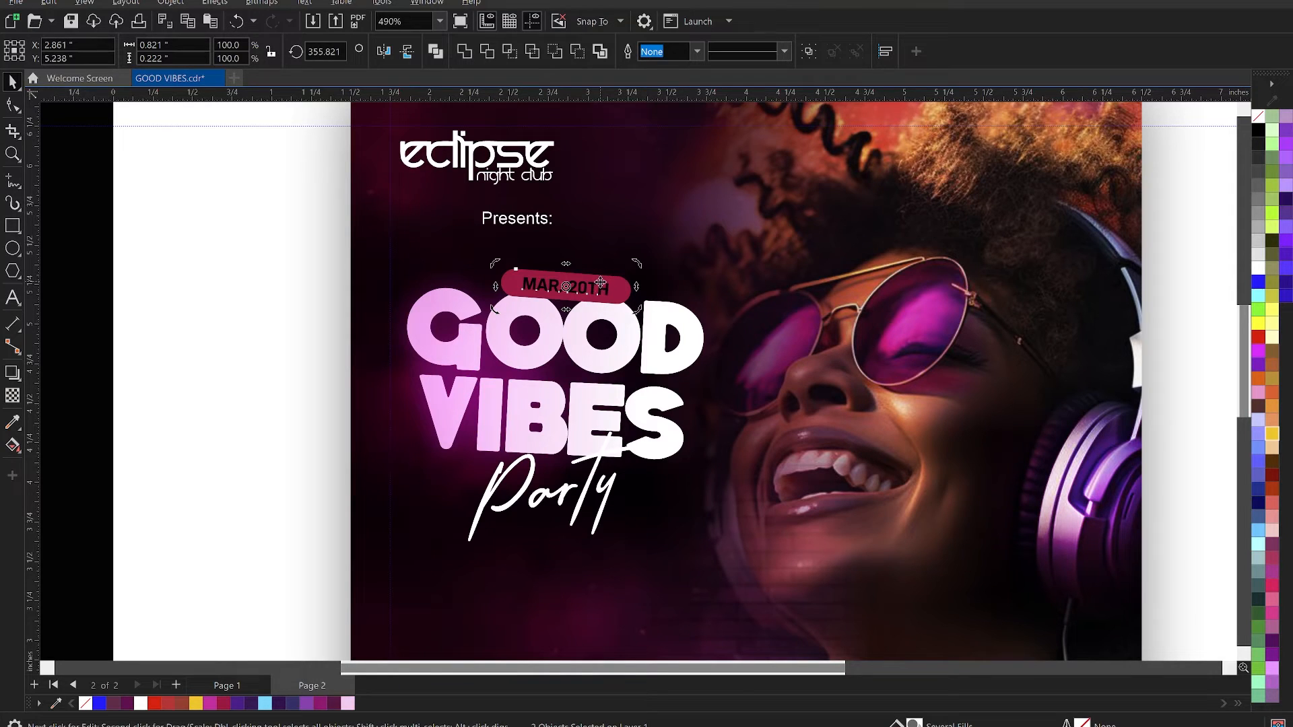
# - Set all corner radii of the crimson pill to 0 so it becomes a plain rectangle
pyautogui.click(624, 275)
pyautogui.click(627, 294)
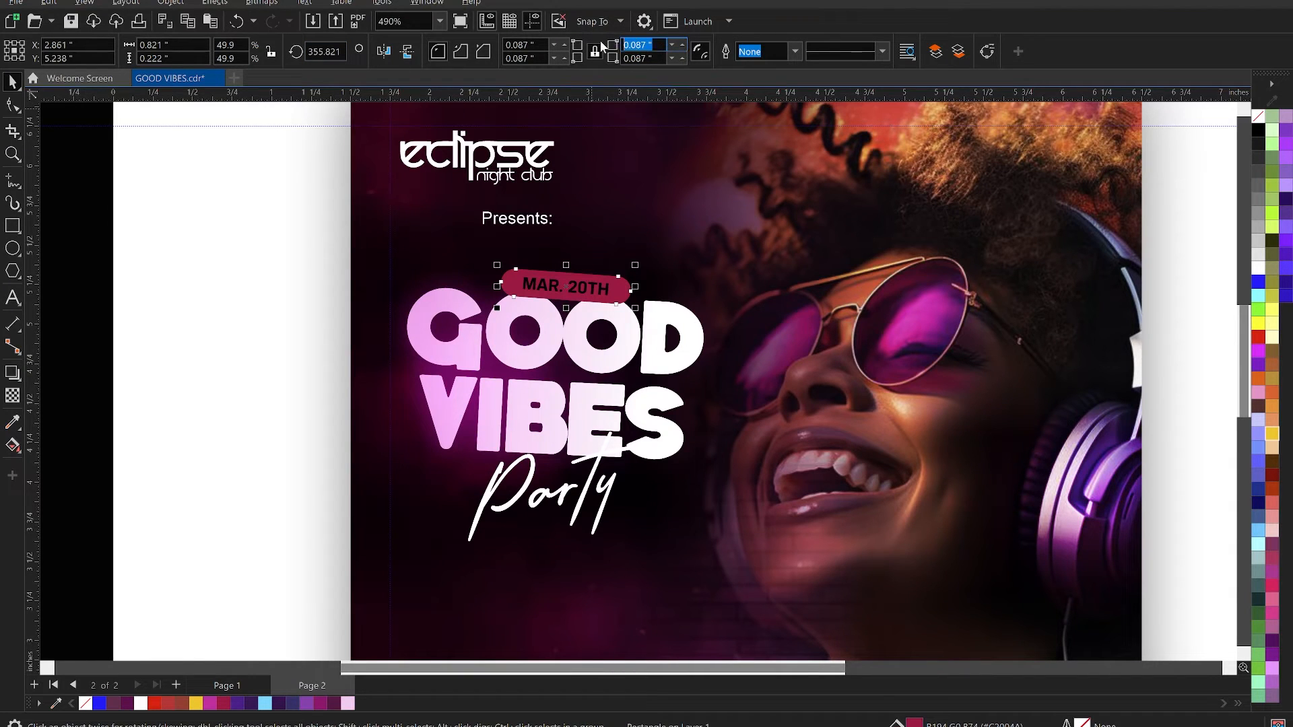
pyautogui.write('=')
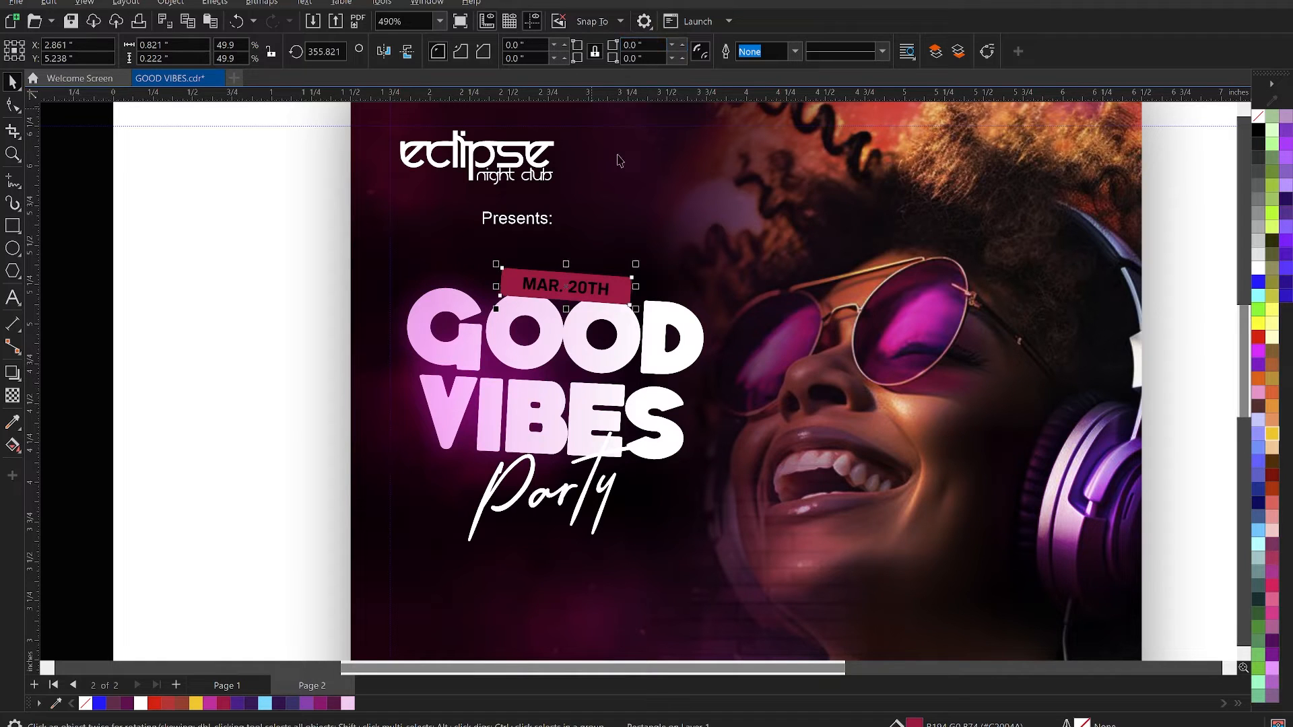
# - Move the date and its crimson rectangle slightly left and down against the top of GOOD
pyautogui.keyDown('shift'); pyautogui.click(600, 287); pyautogui.keyUp('shift')
pyautogui.moveTo(597, 288); pyautogui.dragTo(598, 290)
pyautogui.moveTo(697, 302); pyautogui.dragTo(716, 303)
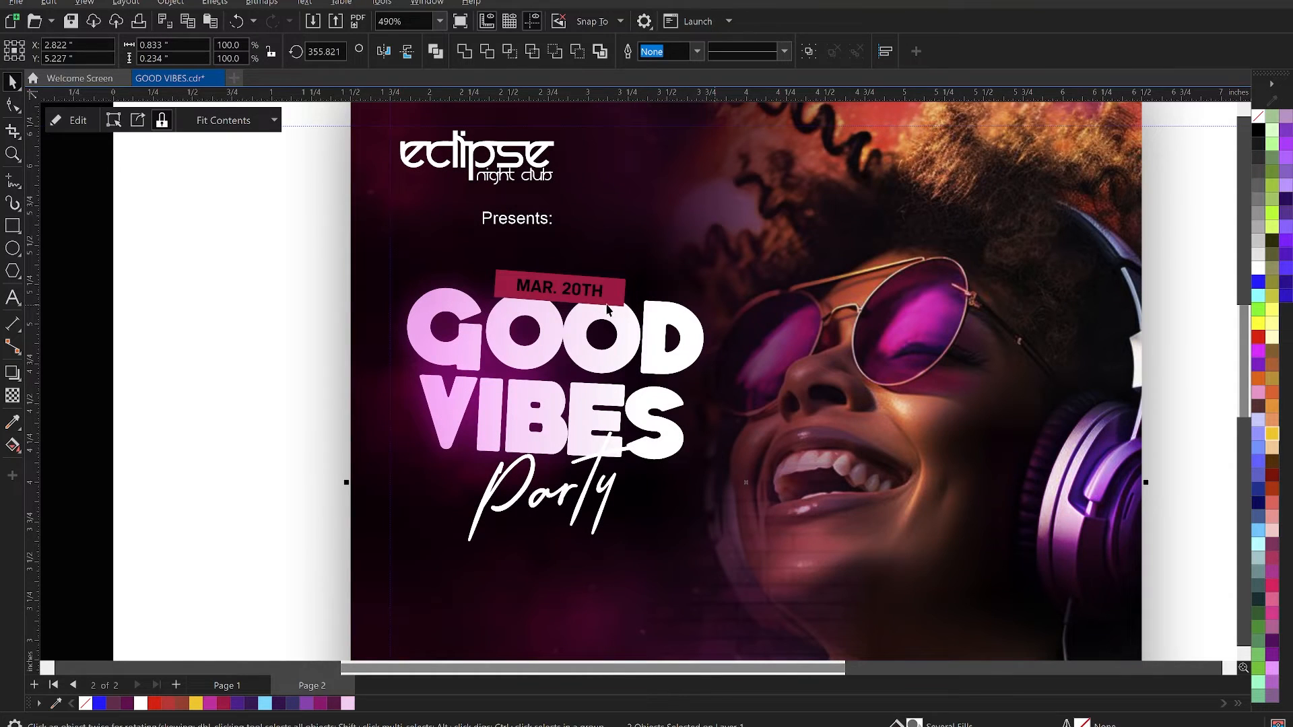
# - Set the date text's font to KonsensHeavy and fill it white
pyautogui.keyDown('ctrl'); pyautogui.click(595, 296); pyautogui.keyUp('ctrl')
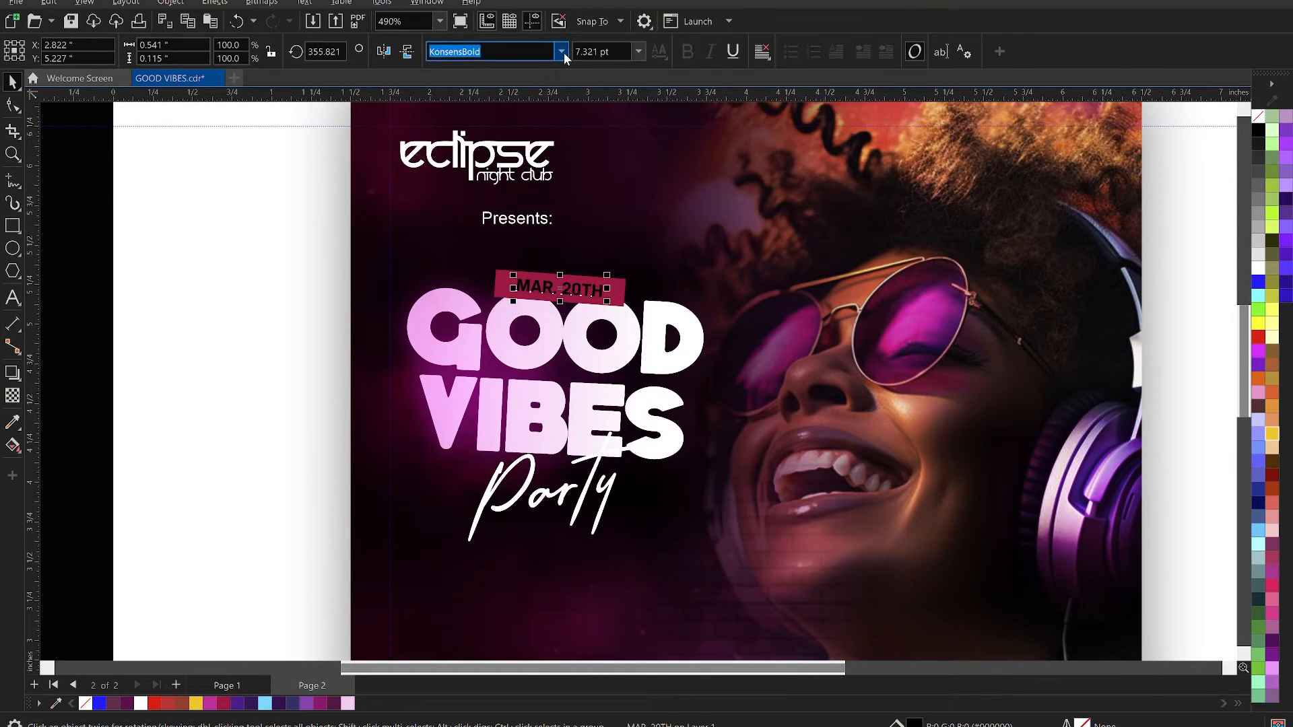
pyautogui.click(563, 52)
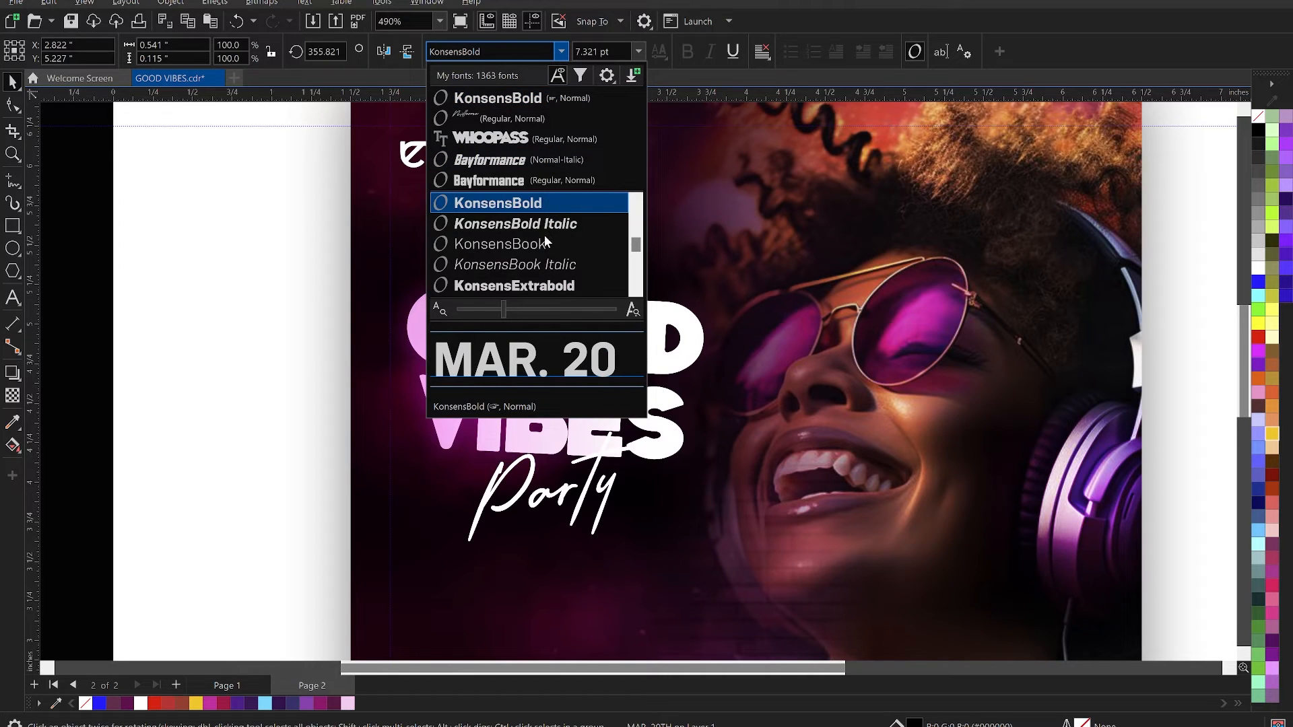
pyautogui.scroll(-1, 545, 239)
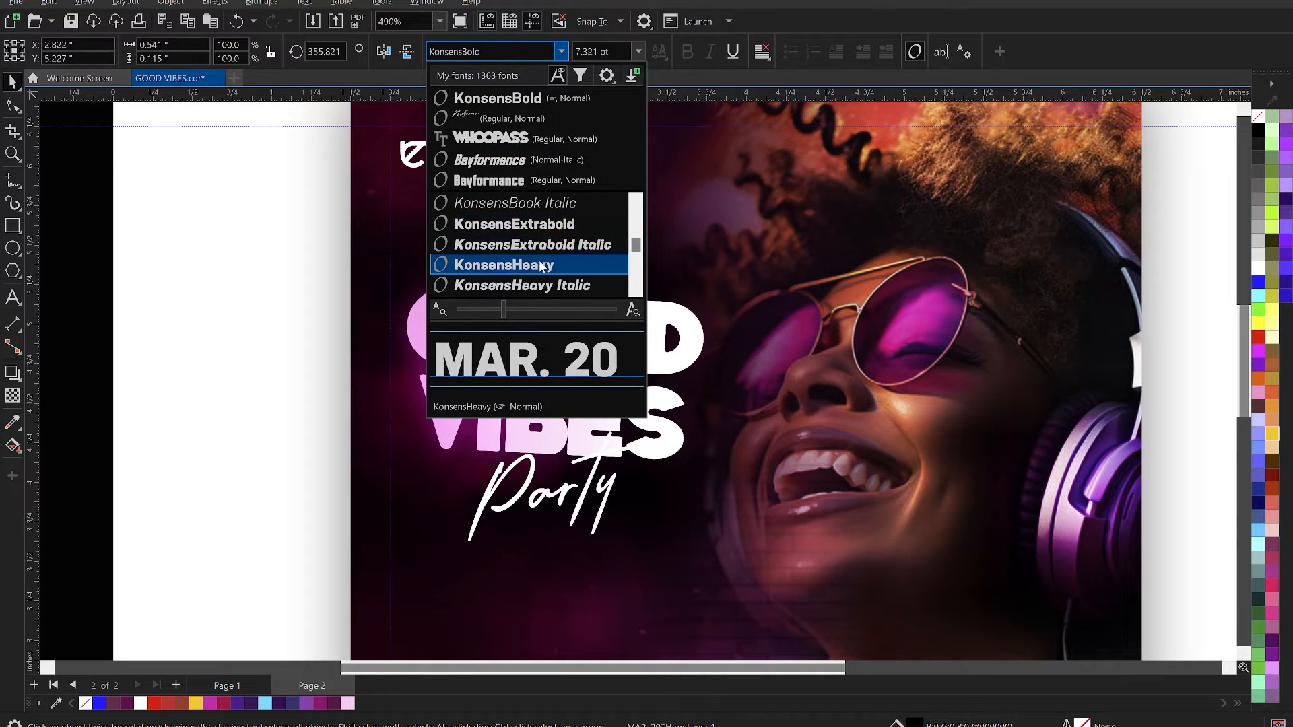
pyautogui.click(541, 266)
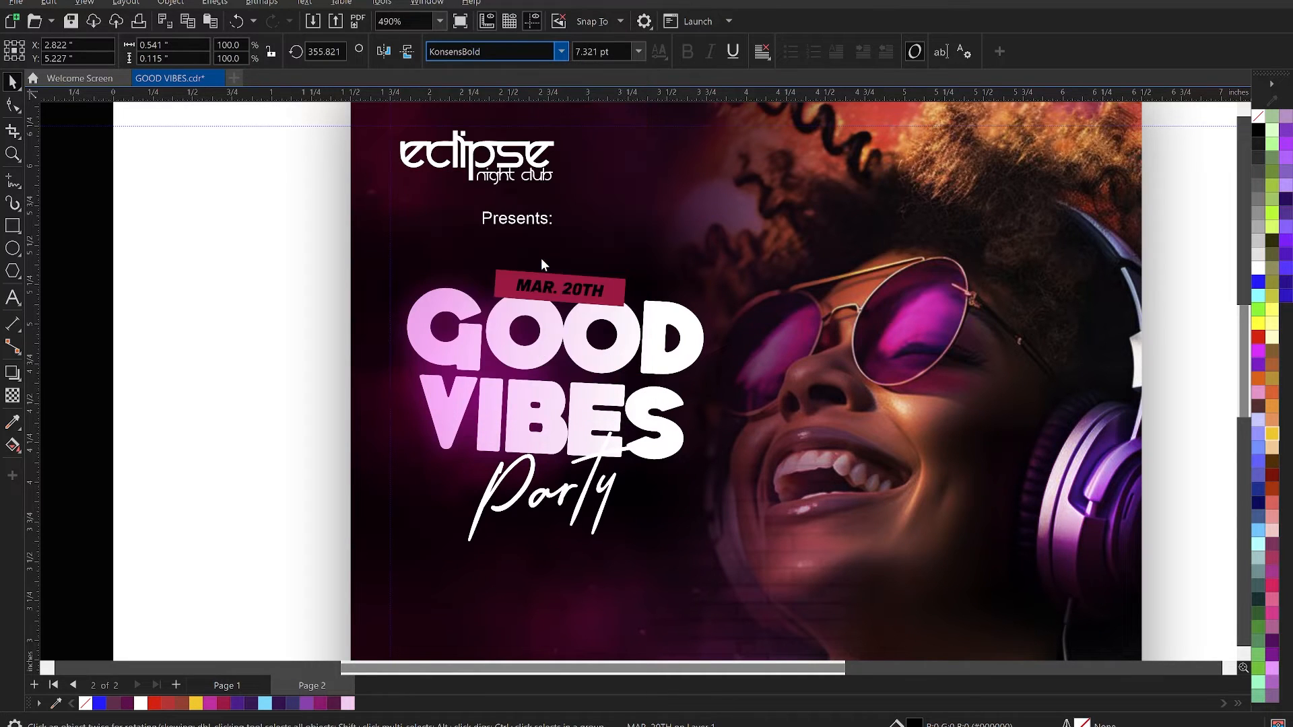
pyautogui.click(141, 704)
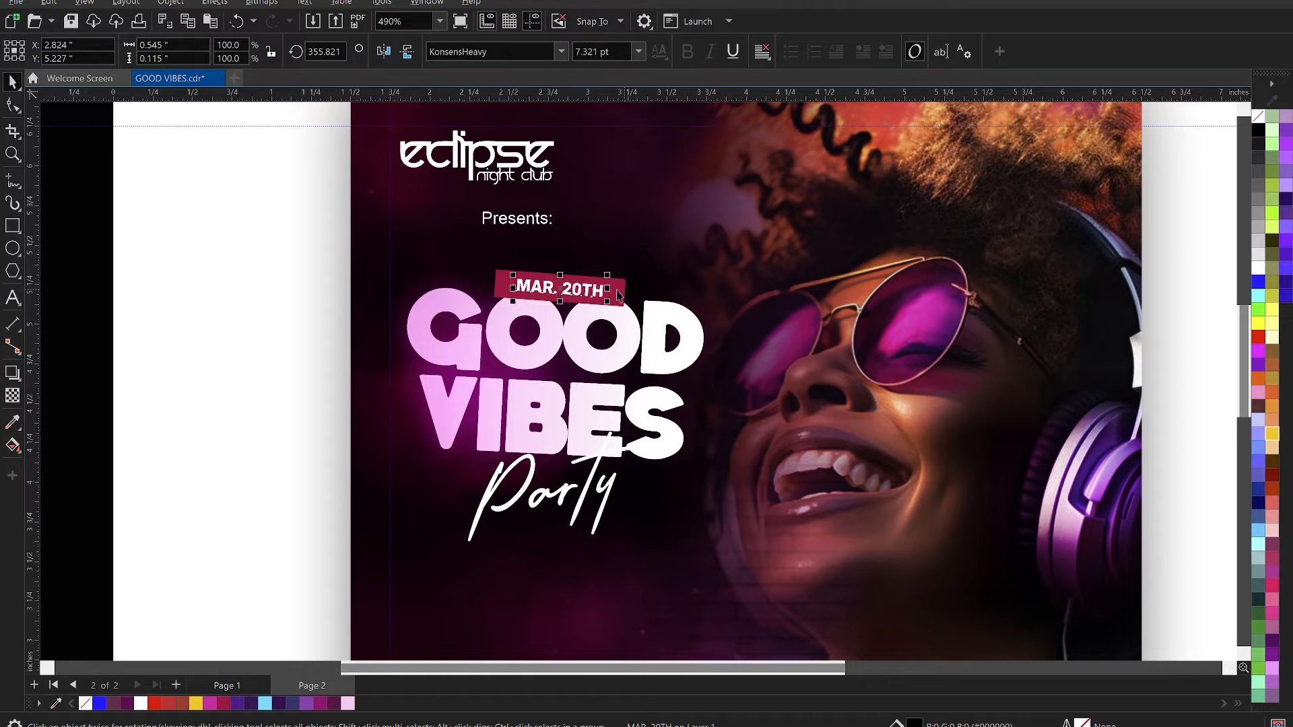
# - Narrow the crimson rectangle behind the date to about 0.7 inches wide
pyautogui.moveTo(632, 291); pyautogui.dragTo(603, 297)
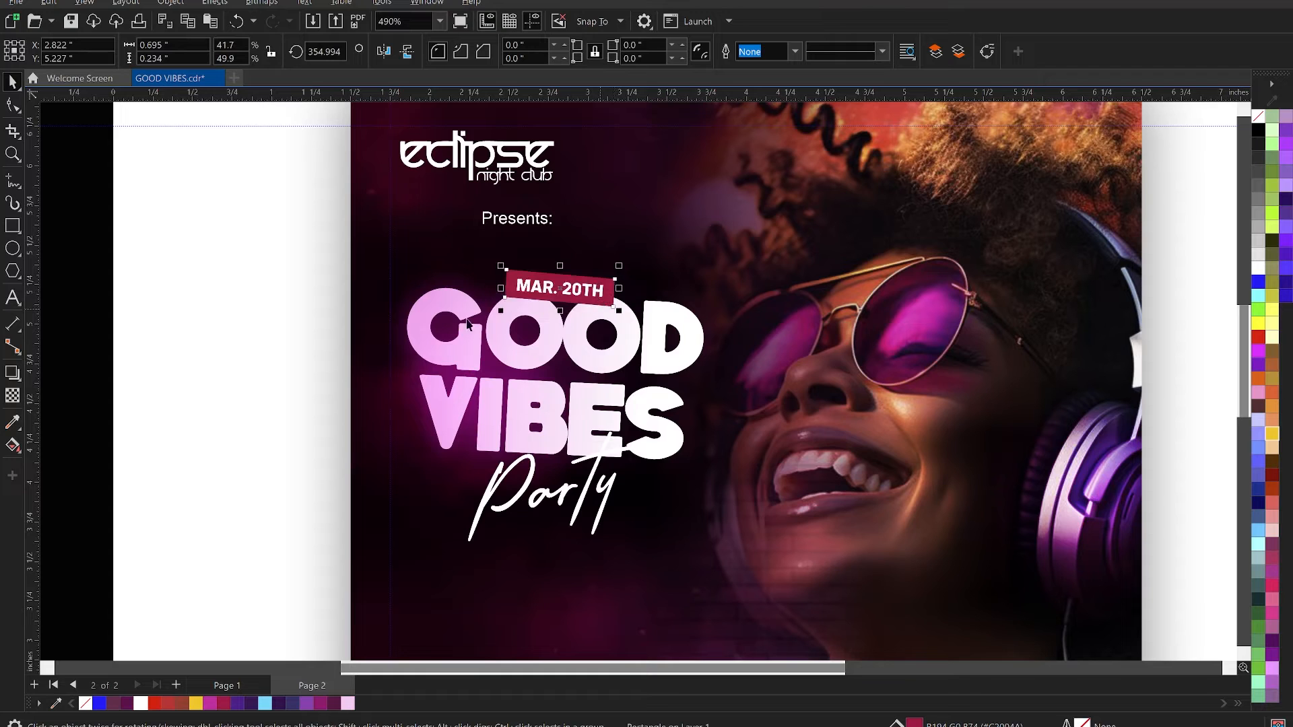
pyautogui.scroll(-1, 633, 322)
pyautogui.press('F4')
pyautogui.press('F2')
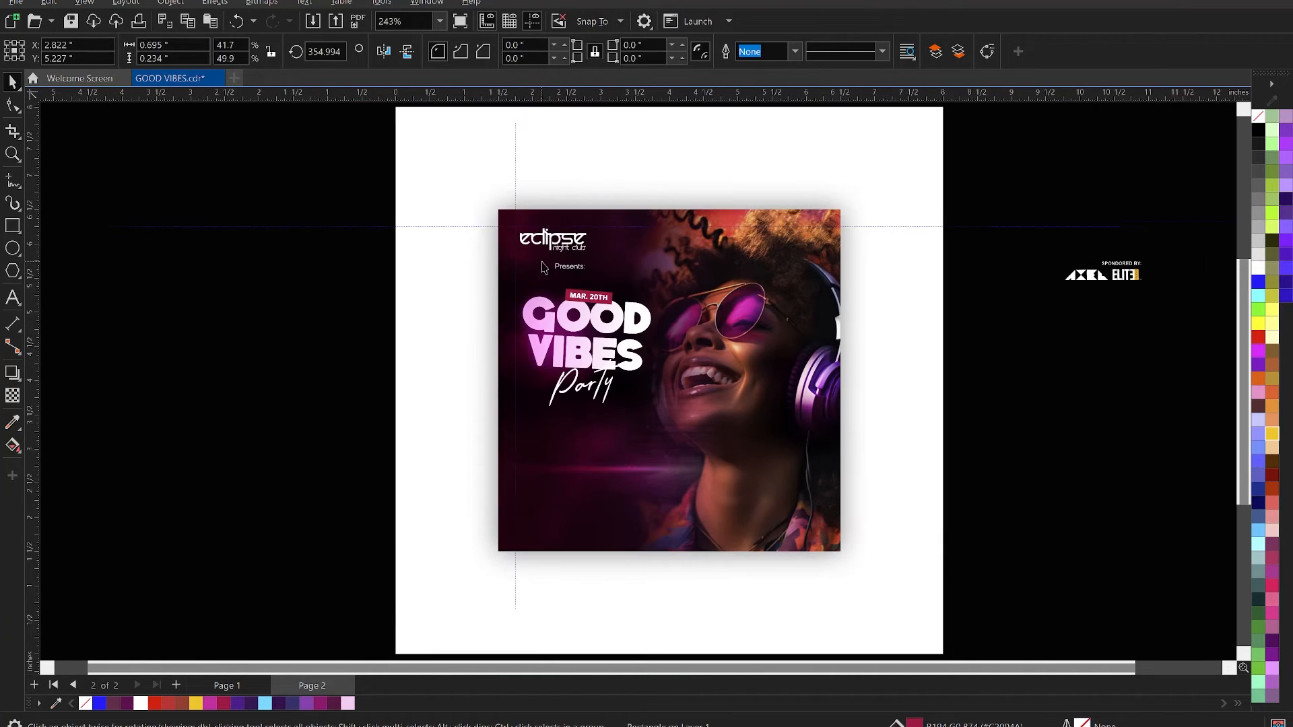
pyautogui.moveTo(407, 175); pyautogui.dragTo(876, 581)
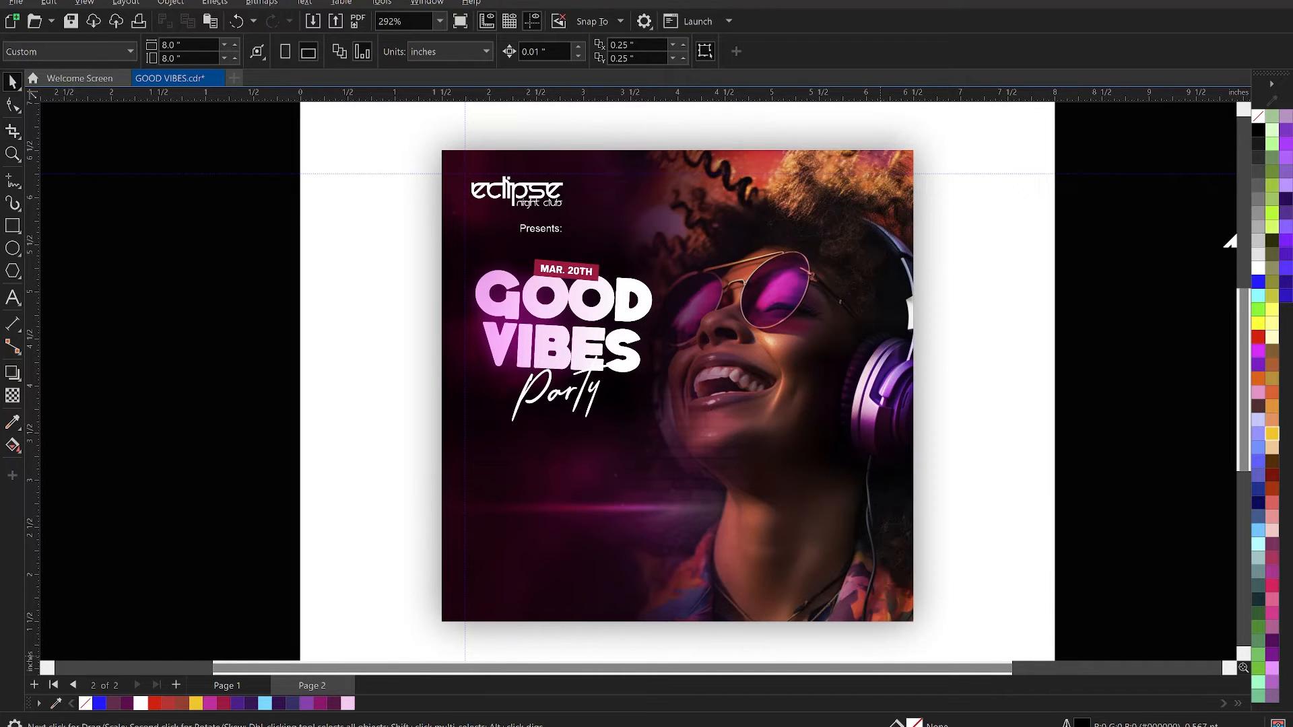
# - Switch to the Notepad brief and cut the "Hosted by" line with the DJ names
pyautogui.click(926, 726)
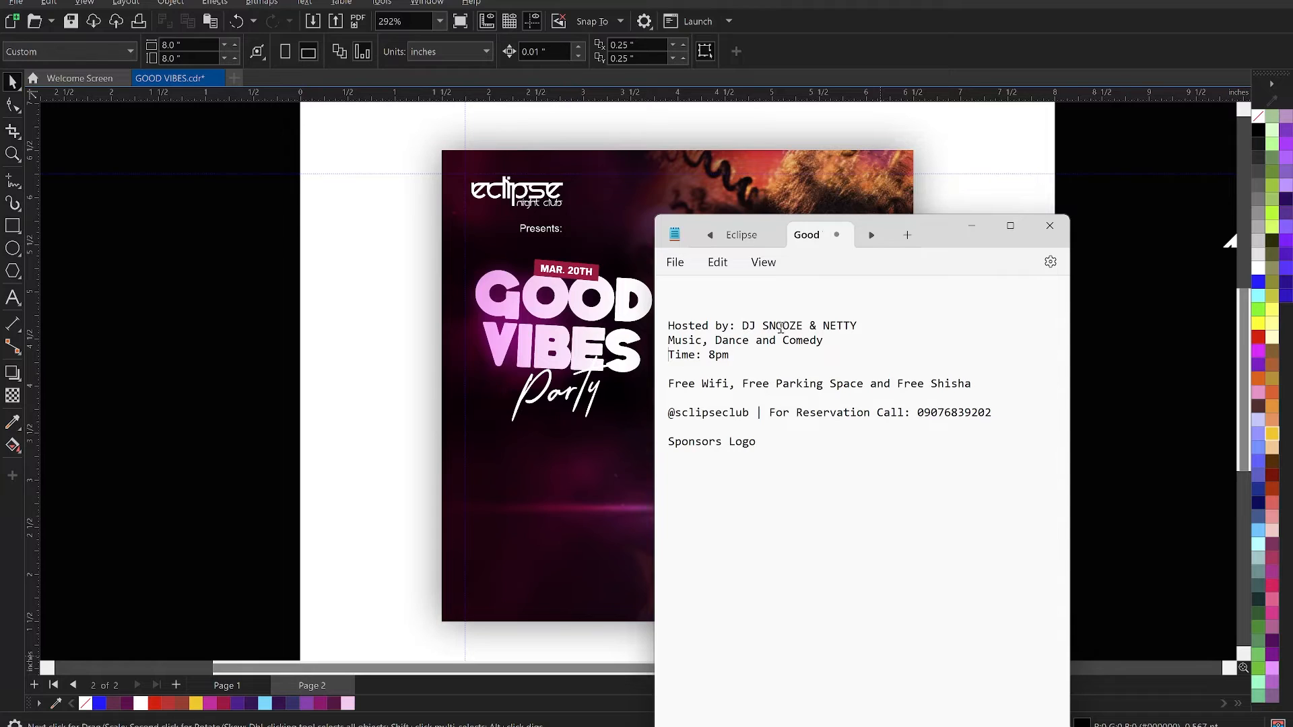
pyautogui.moveTo(878, 326); pyautogui.dragTo(668, 325)
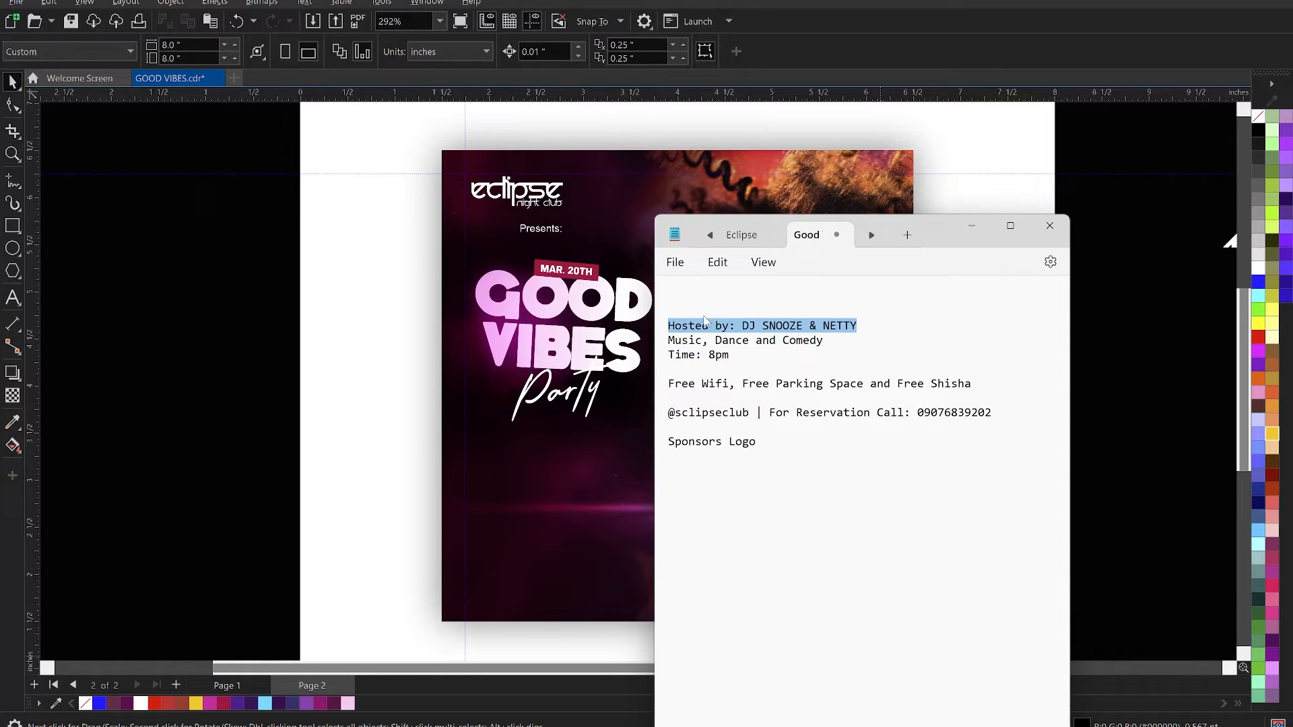
pyautogui.hotkey('ctrl', 'x')
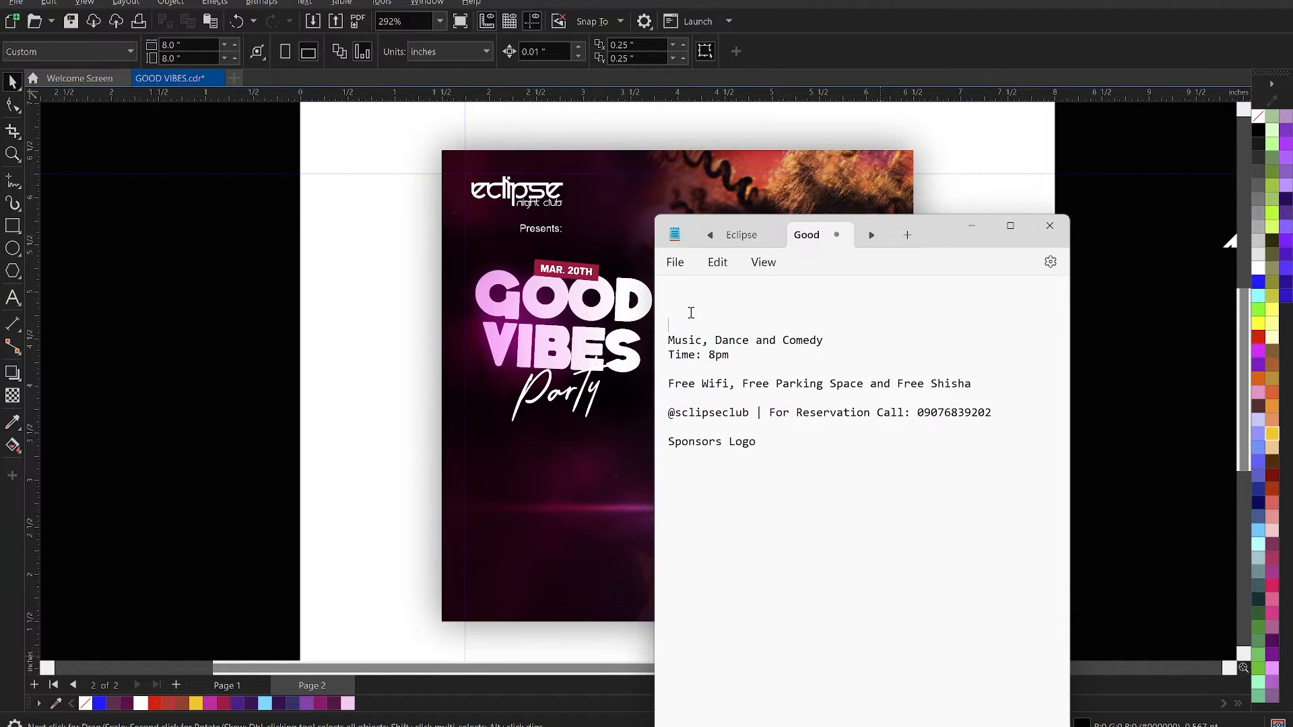
# - Return to CorelDRAW, paste the host line as artistic text below the Party script and break it into two lines after "Hosted by:"
pyautogui.click(254, 483)
pyautogui.click(557, 497)
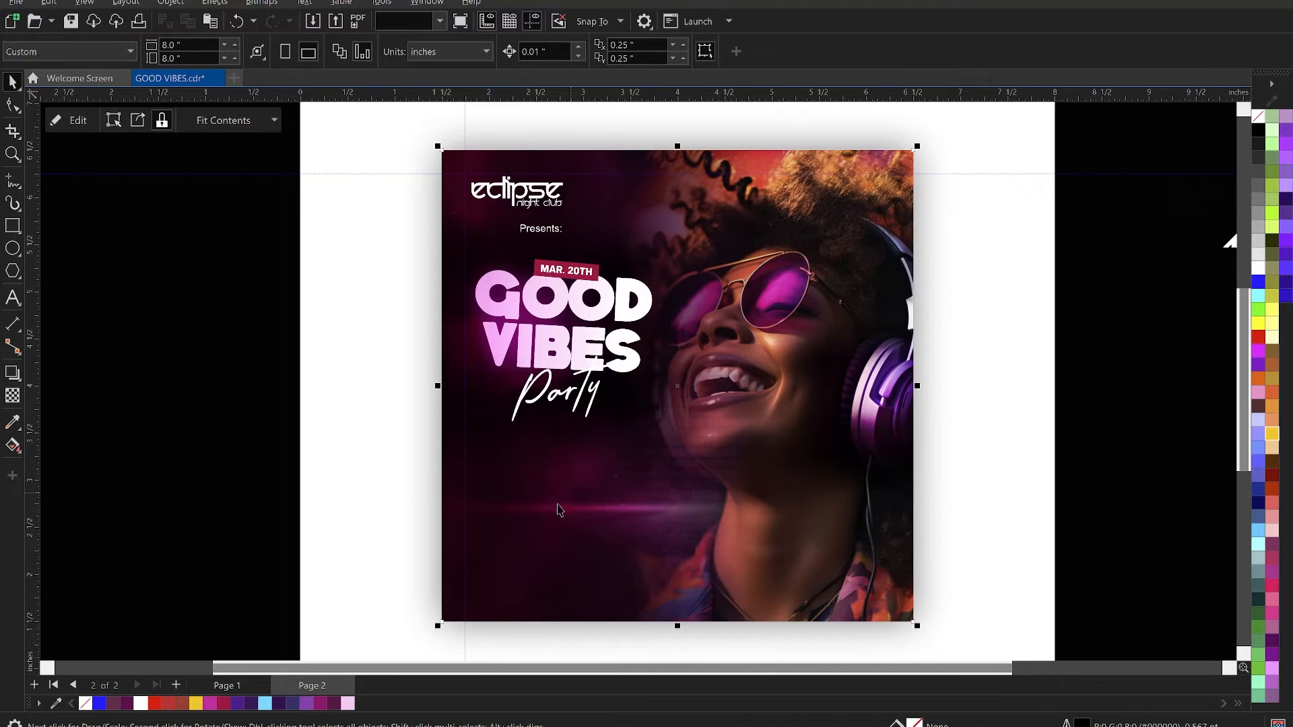
pyautogui.click(12, 297)
pyautogui.click(512, 512)
pyautogui.hotkey('ctrl', 'v')
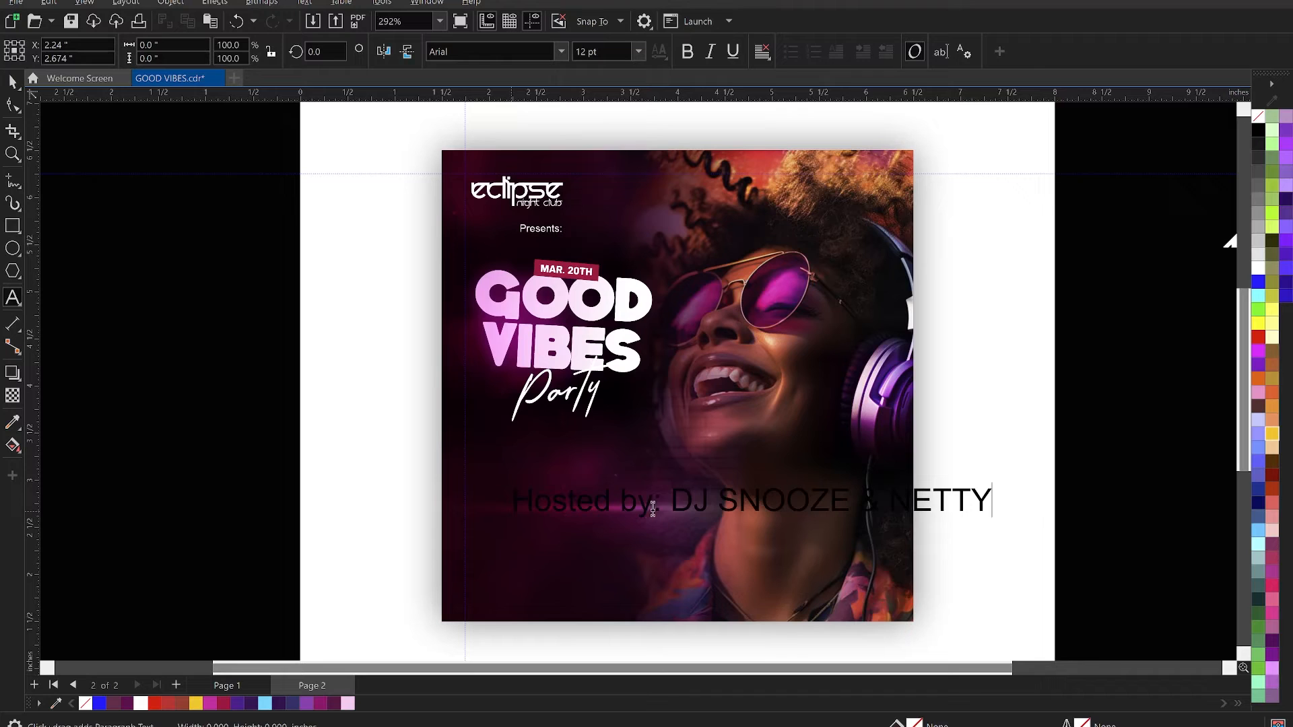
pyautogui.click(675, 501)
pyautogui.press('Return')
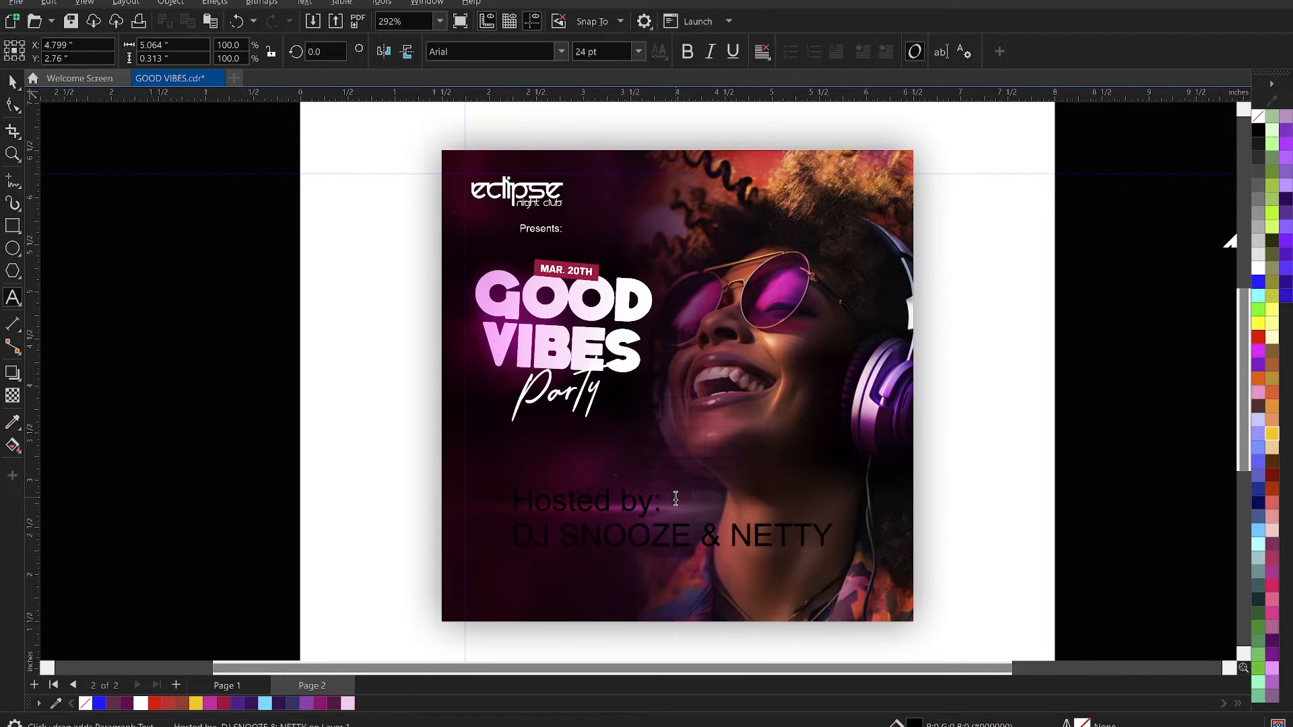
# - Scale the host text to about 10.5 pt, place it beneath the title near the magenta light streak and fill it white
pyautogui.hotkey('ctrl', 'space')
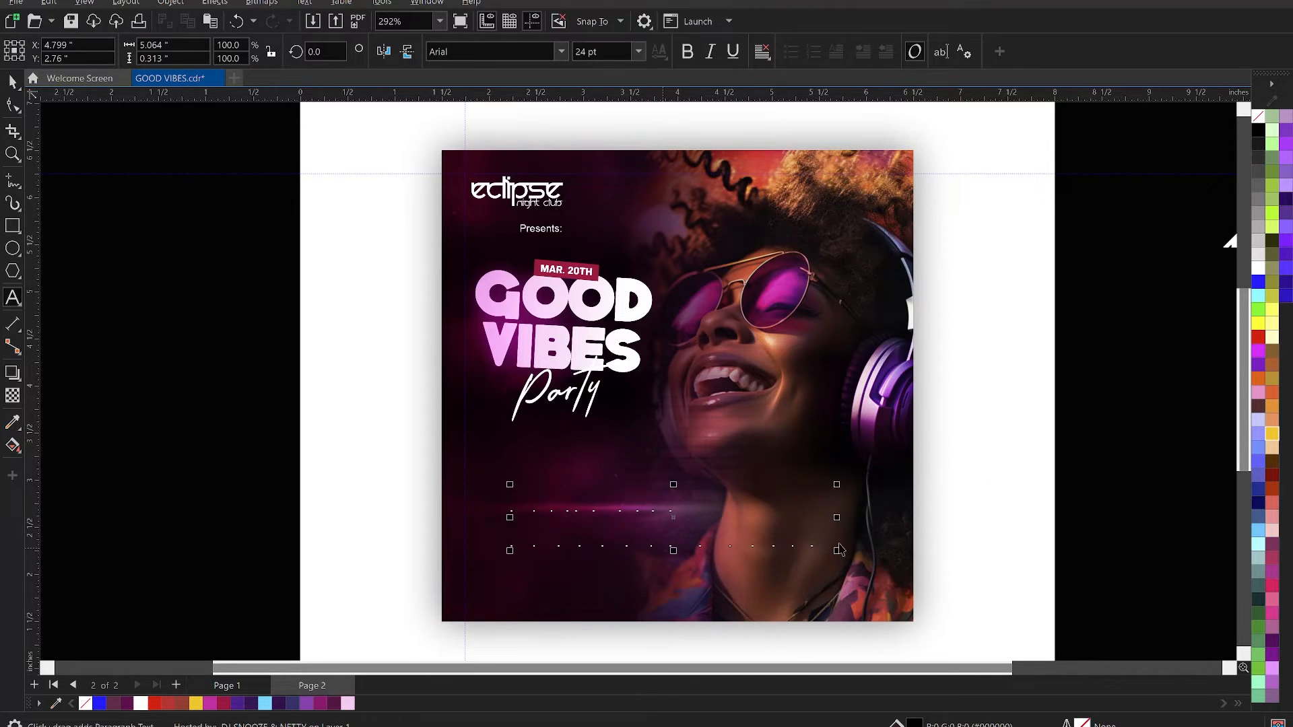
pyautogui.moveTo(839, 550); pyautogui.dragTo(657, 548)
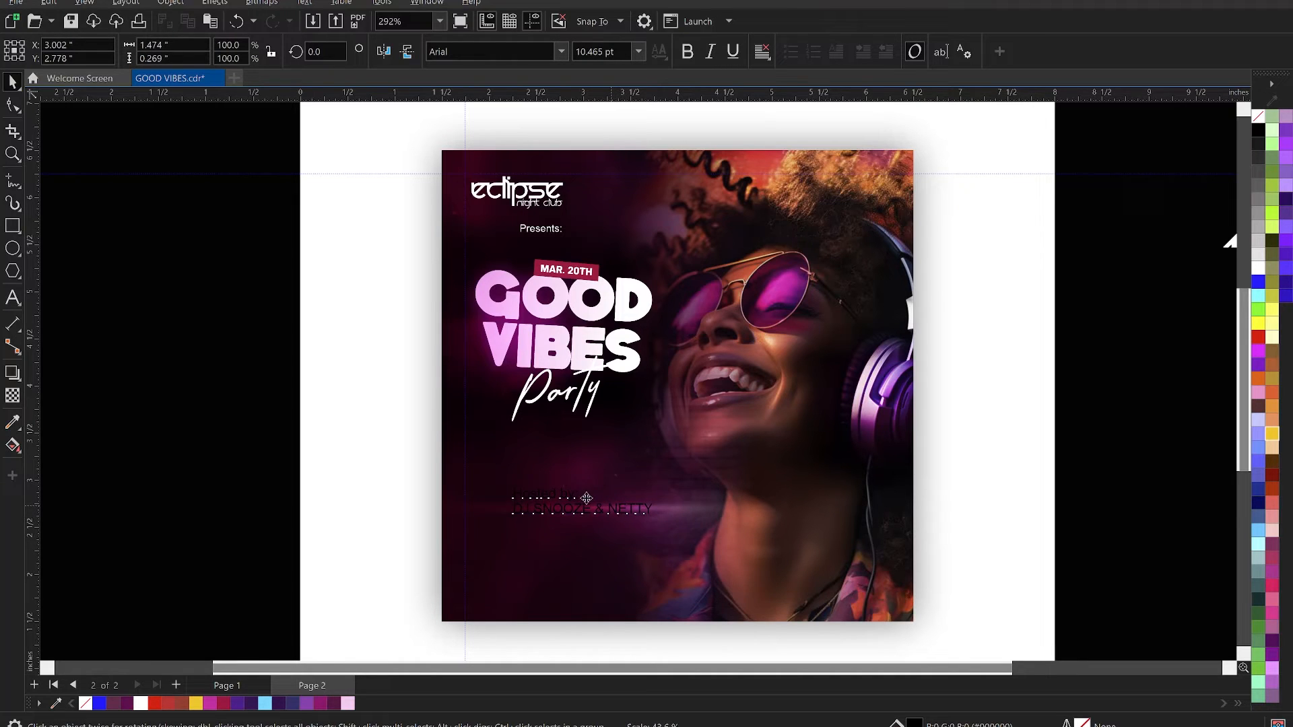
pyautogui.moveTo(586, 499); pyautogui.dragTo(562, 492)
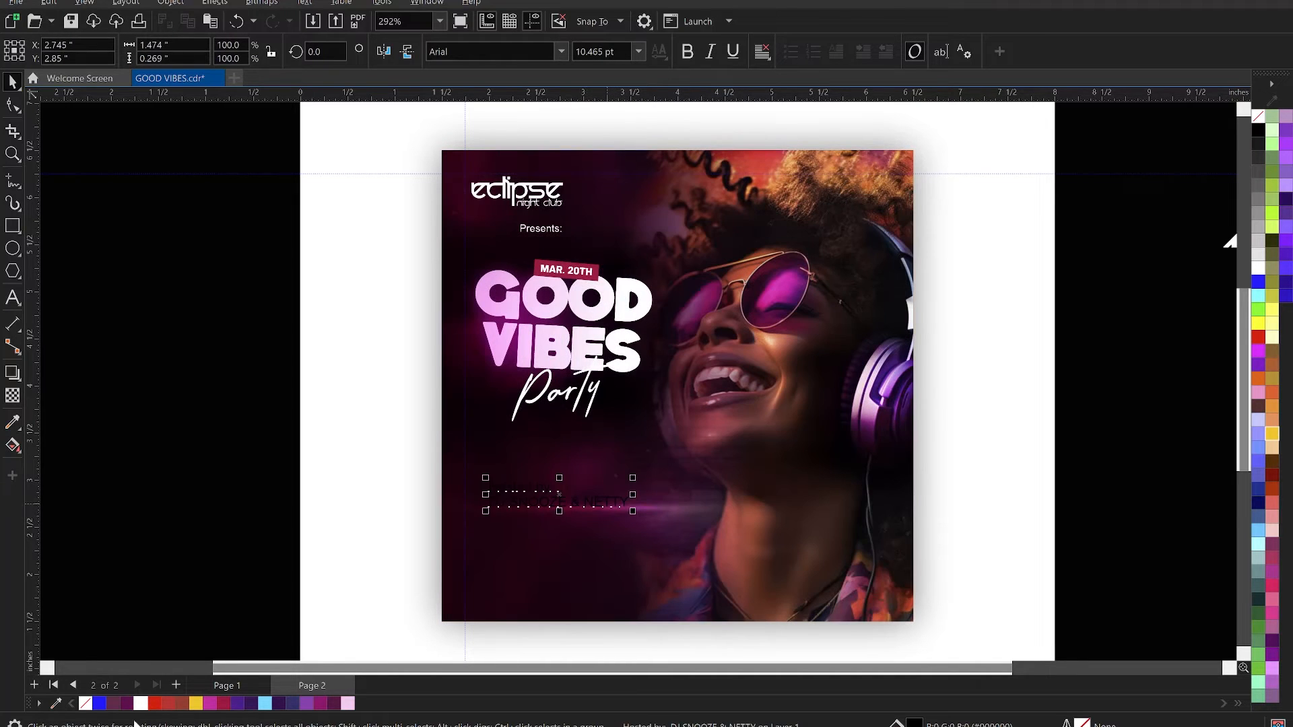
pyautogui.click(140, 703)
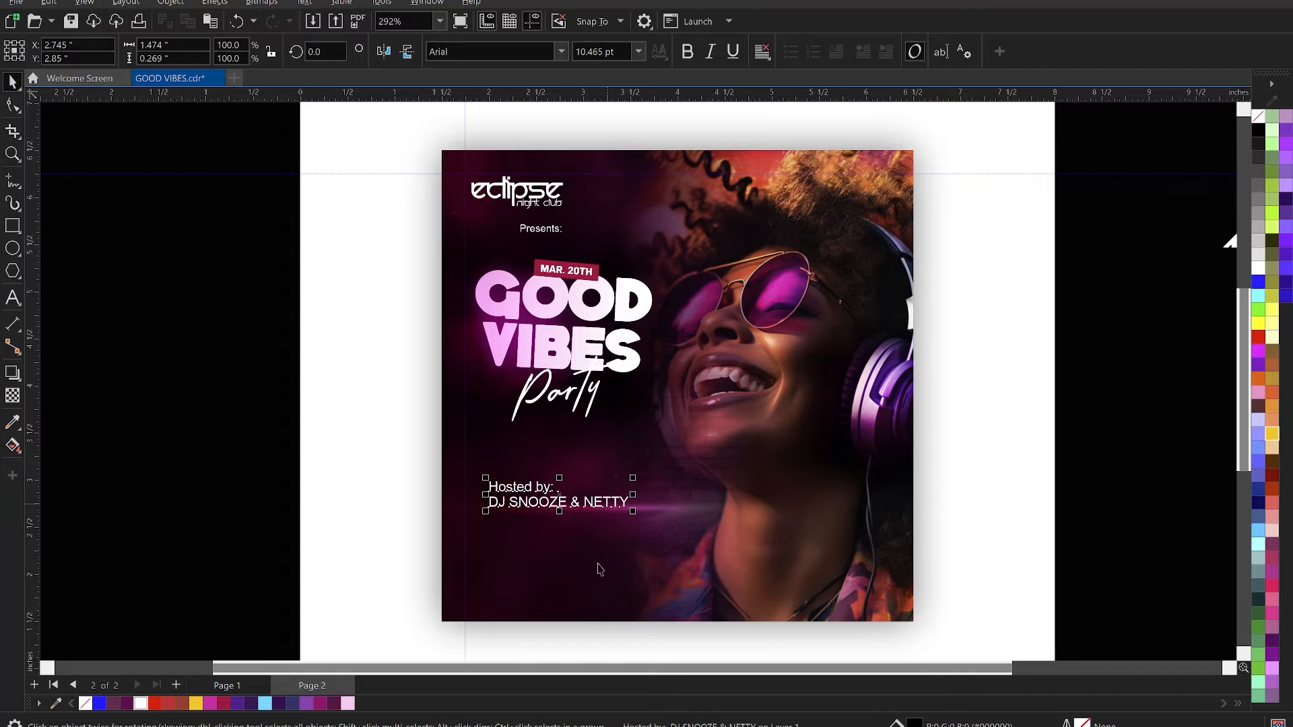
# - Break the host text apart into separate lines and convert the "Hosted by:" line to uppercase
pyautogui.hotkey('ctrl', 'k')
pyautogui.click(539, 488)
pyautogui.doubleClick(532, 488)
pyautogui.rightClick(541, 484)
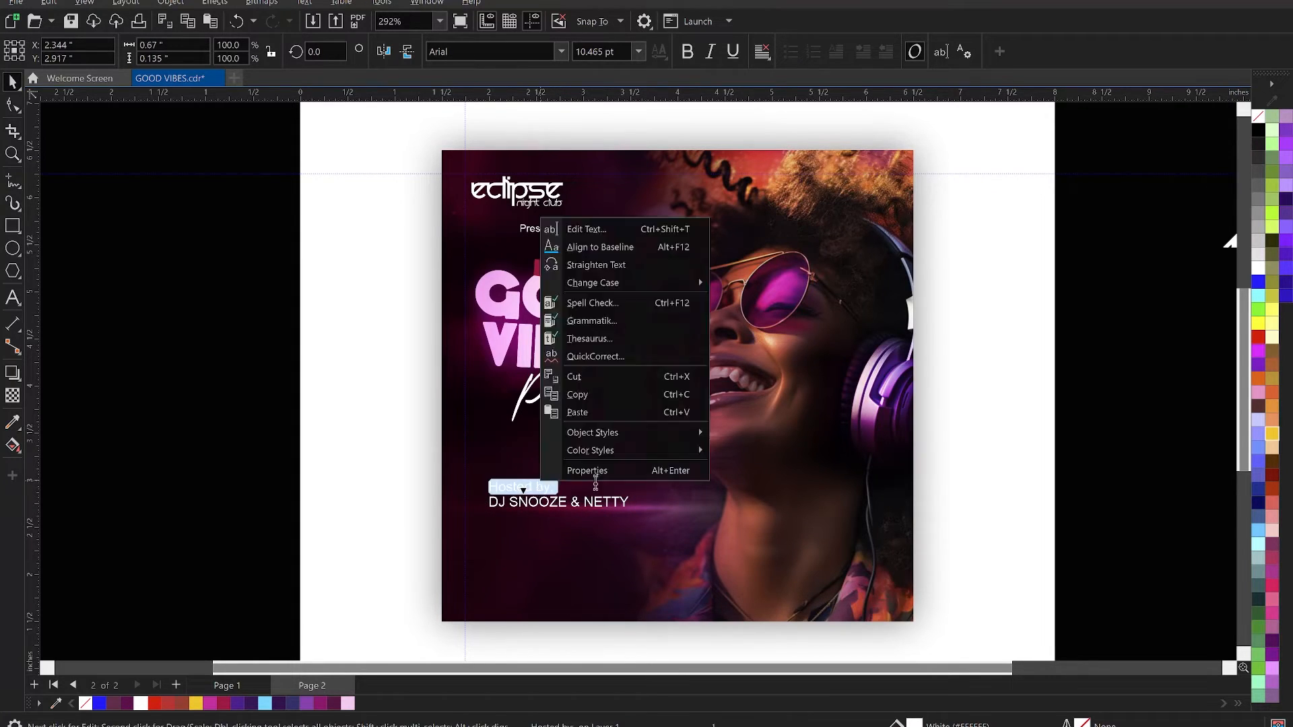
pyautogui.moveTo(624, 284)
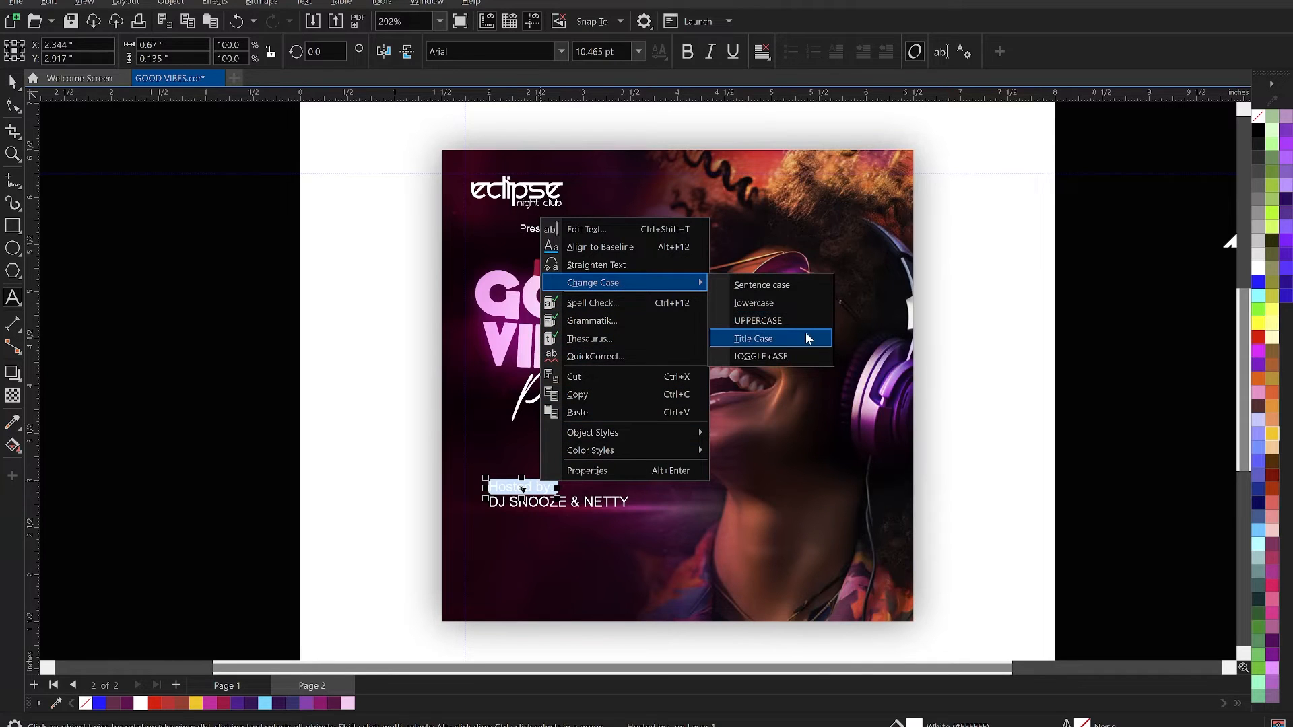
pyautogui.click(782, 325)
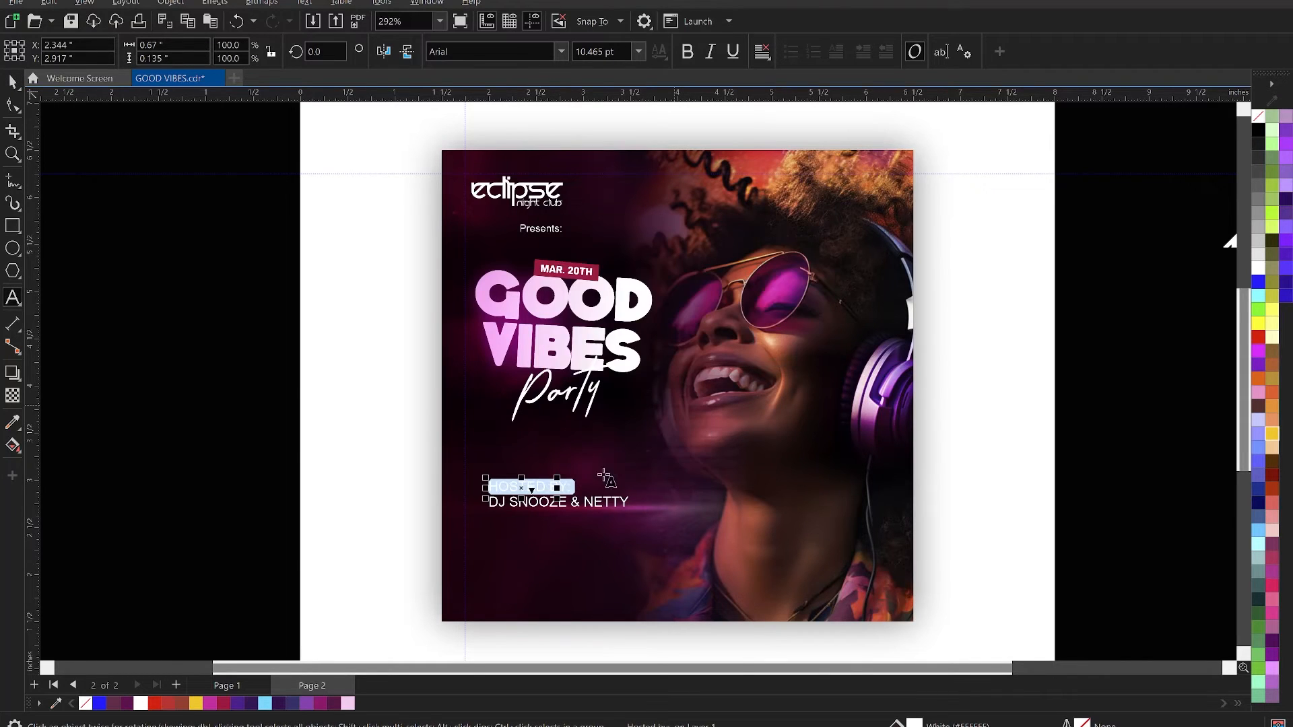
pyautogui.hotkey('ctrl', 'space')
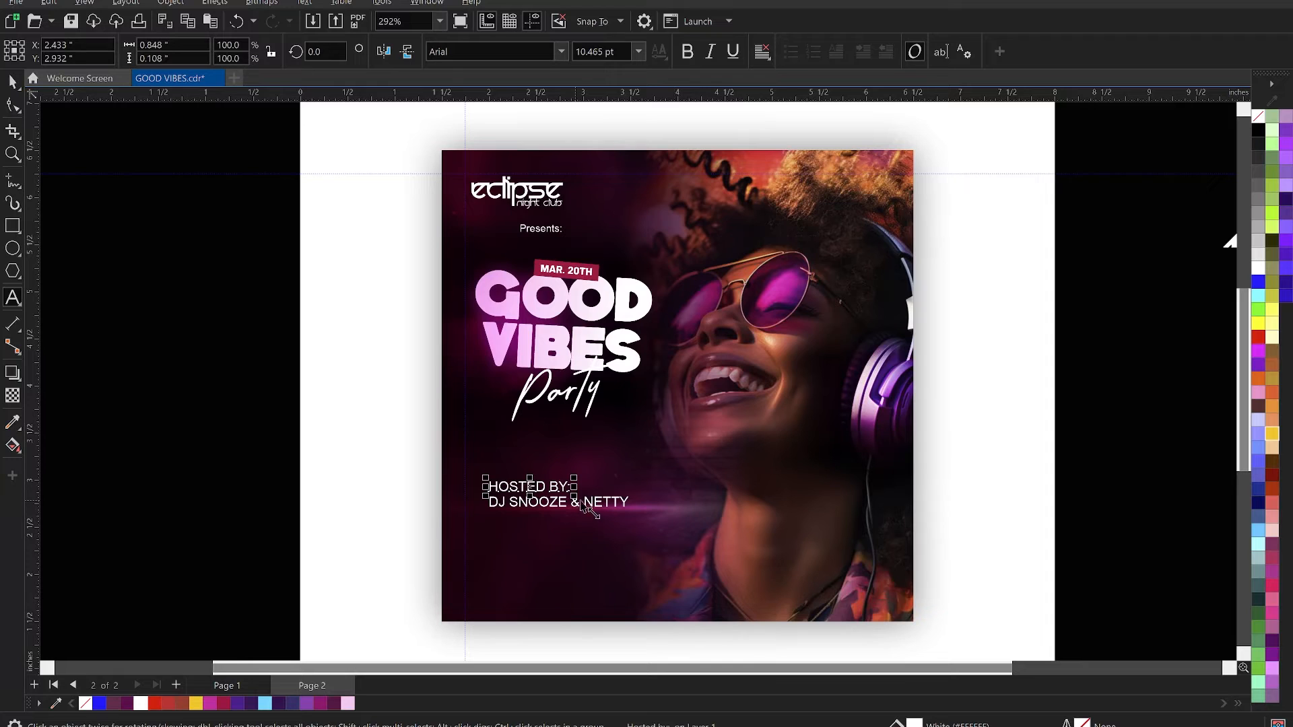
# - Center the HOSTED BY line horizontally over the DJ names and move both lines up above the magenta light streak
pyautogui.keyDown('shift'); pyautogui.click(595, 507); pyautogui.keyUp('shift')
pyautogui.press('c')
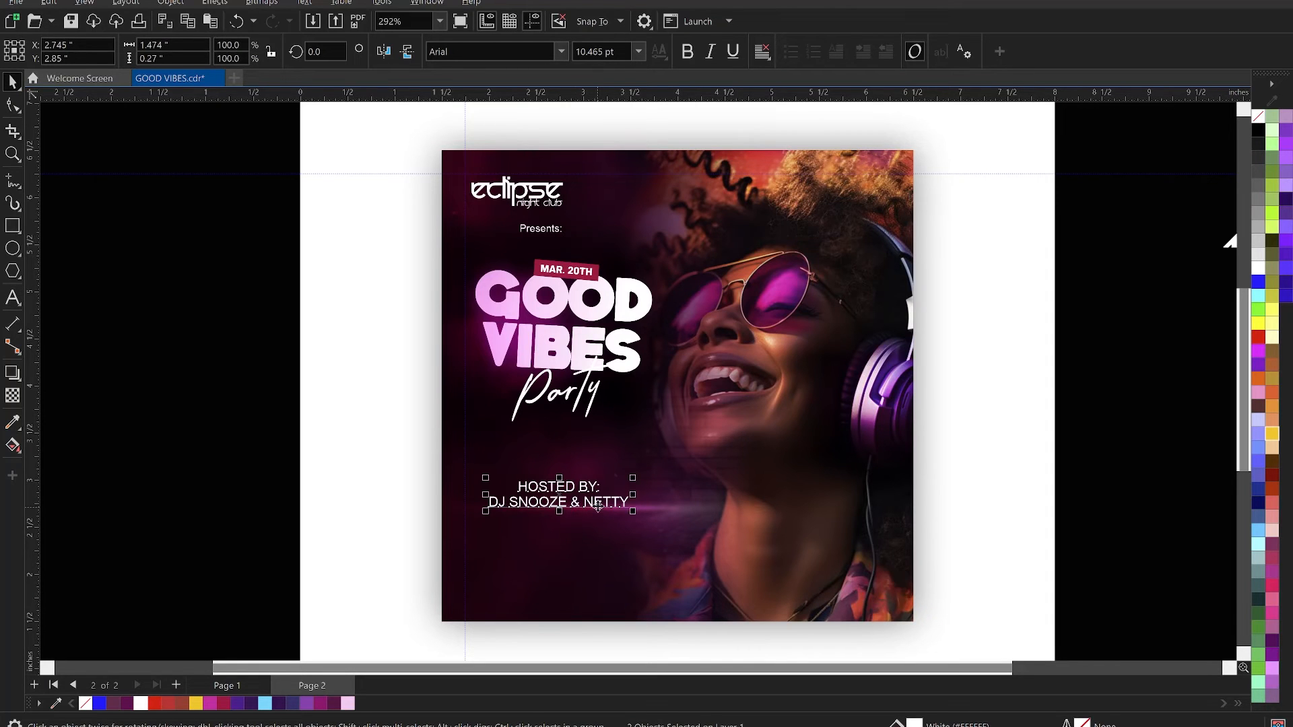
pyautogui.moveTo(599, 506); pyautogui.dragTo(600, 504)
pyautogui.moveTo(597, 502); pyautogui.dragTo(601, 508)
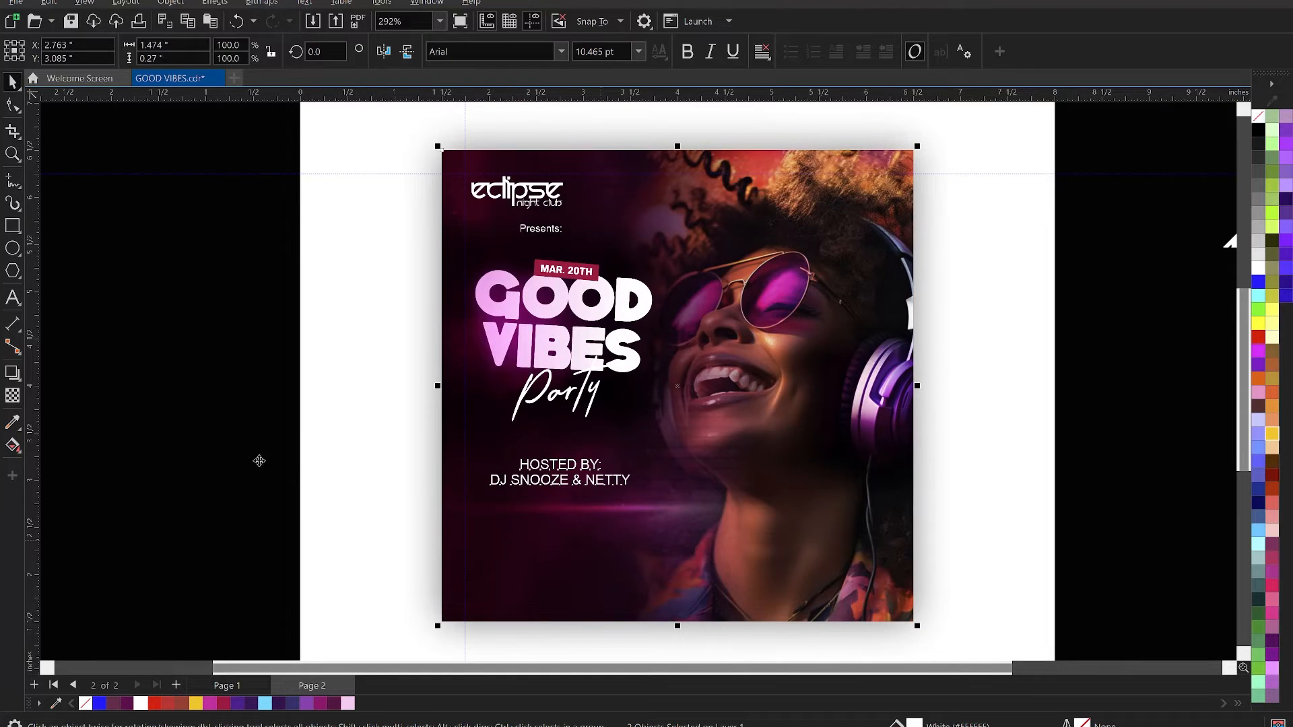
pyautogui.click(236, 453)
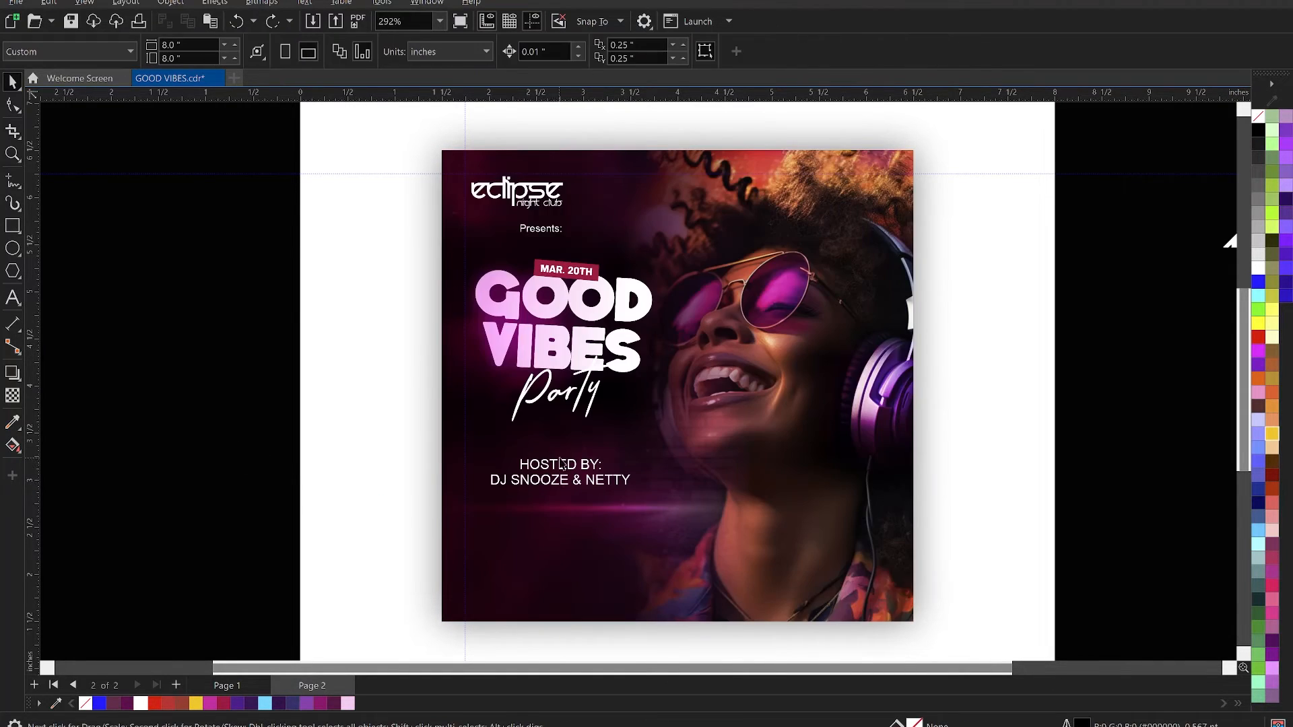
# - Set both host lines in the Anton font and enlarge them together to about 1.6 inches wide
pyautogui.click(560, 465)
pyautogui.keyDown('shift'); pyautogui.click(575, 481); pyautogui.keyUp('shift')
pyautogui.click(475, 50)
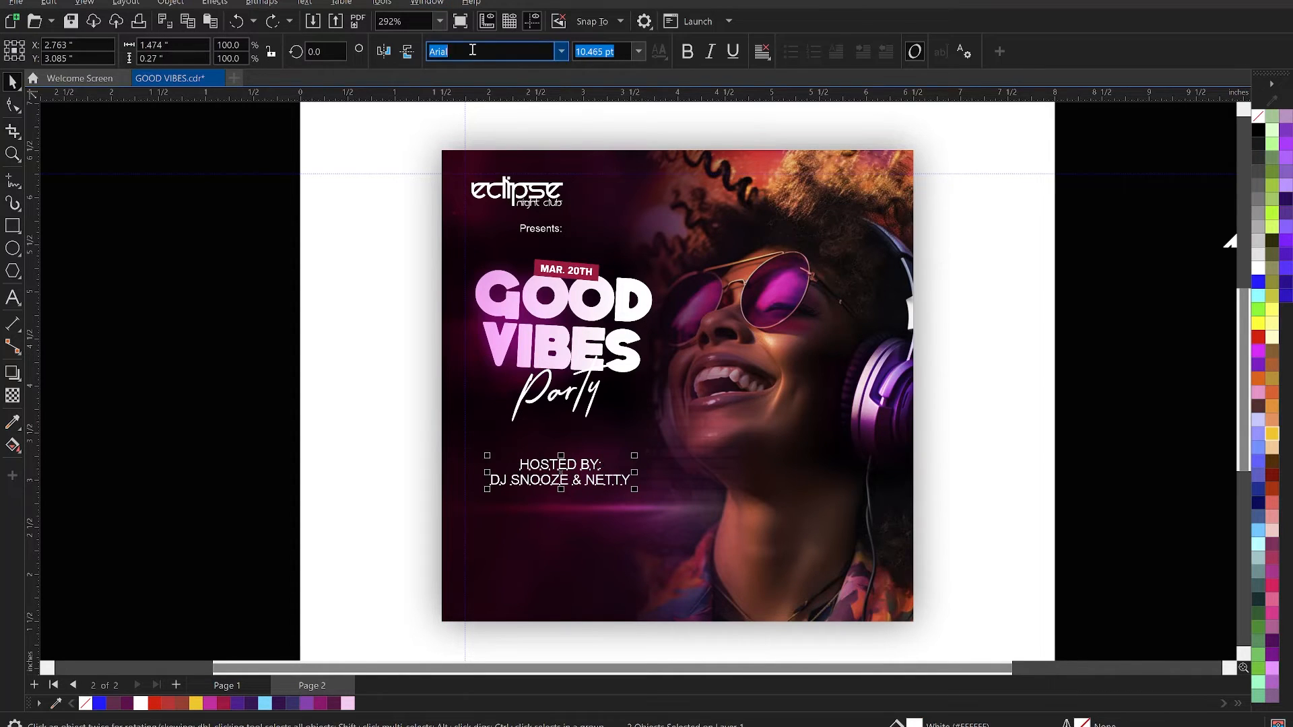
pyautogui.write('Anton')
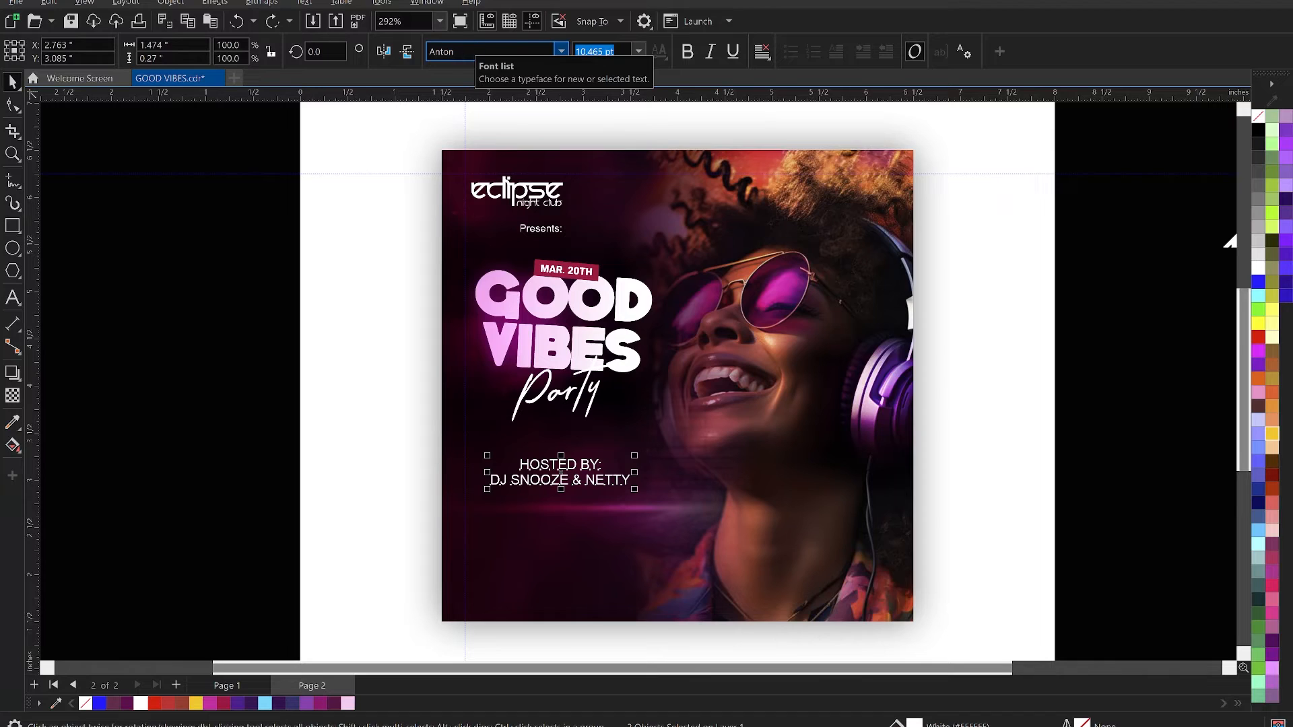
pyautogui.press('Return')
pyautogui.moveTo(592, 489); pyautogui.dragTo(654, 515)
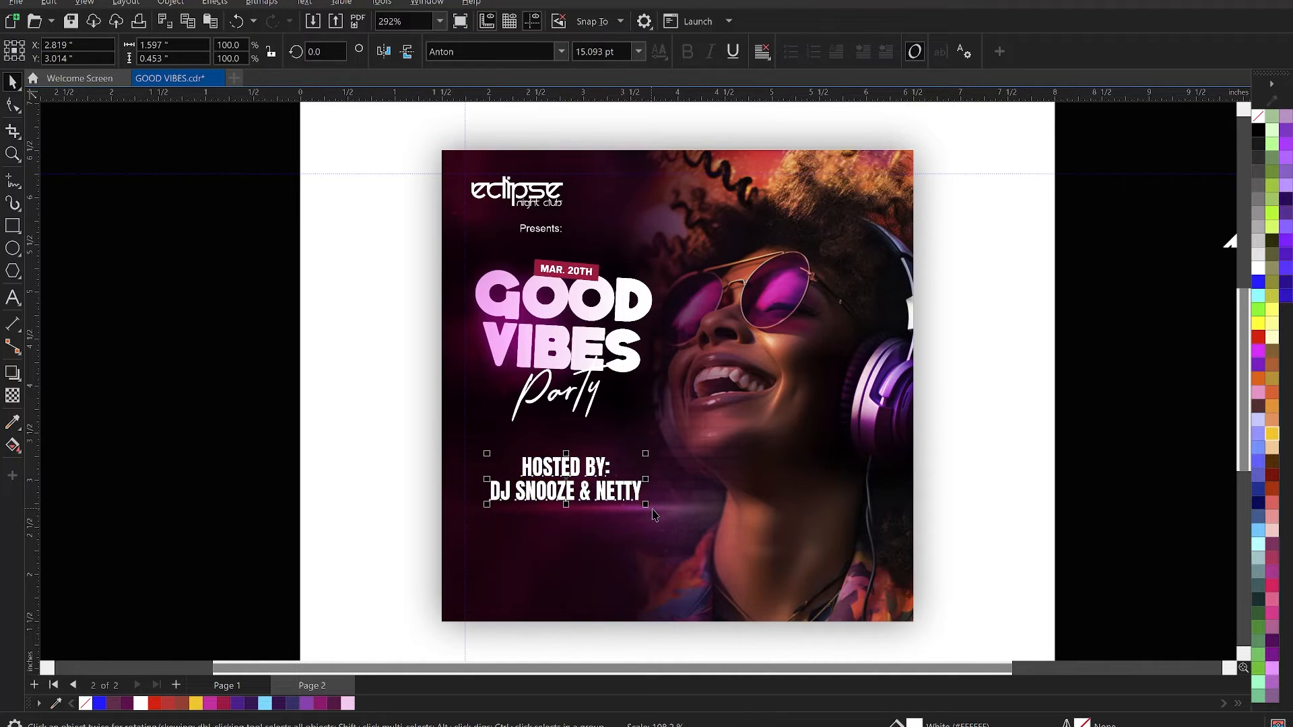
pyautogui.click(384, 479)
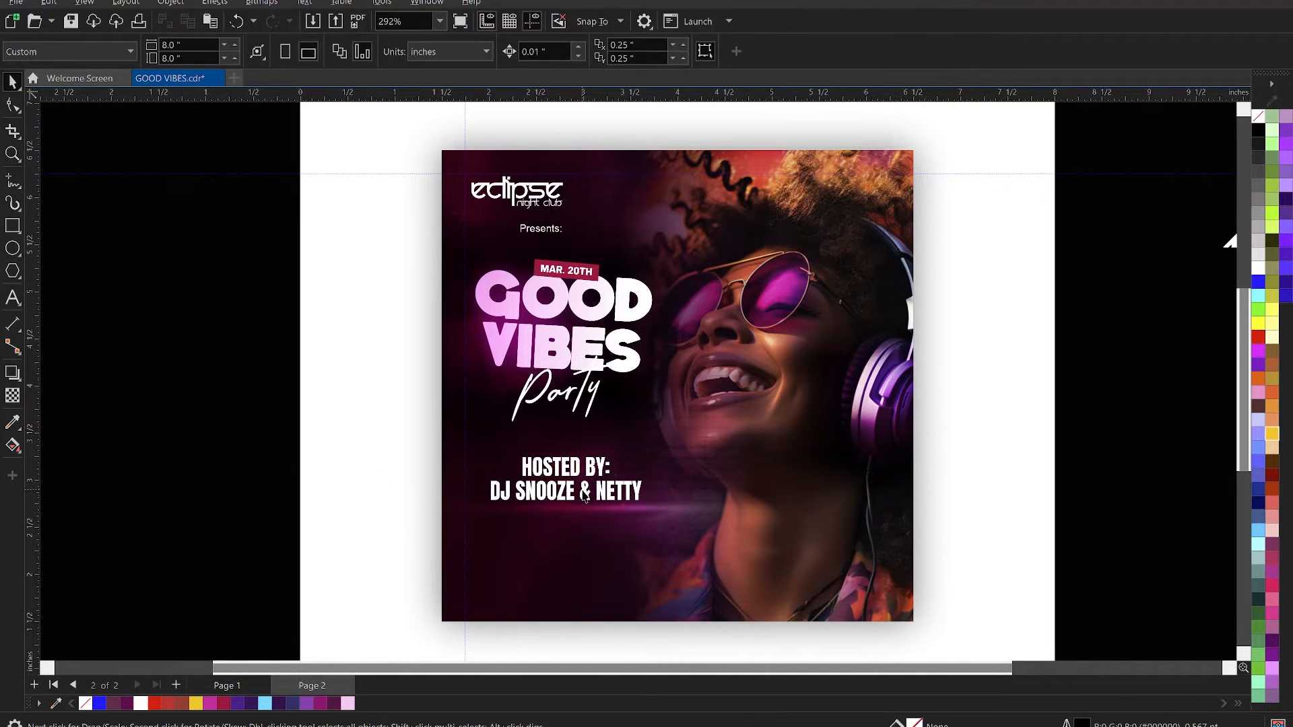
# - Fill the DJ names line with golden yellow and nudge both host lines slightly upward
pyautogui.click(584, 497)
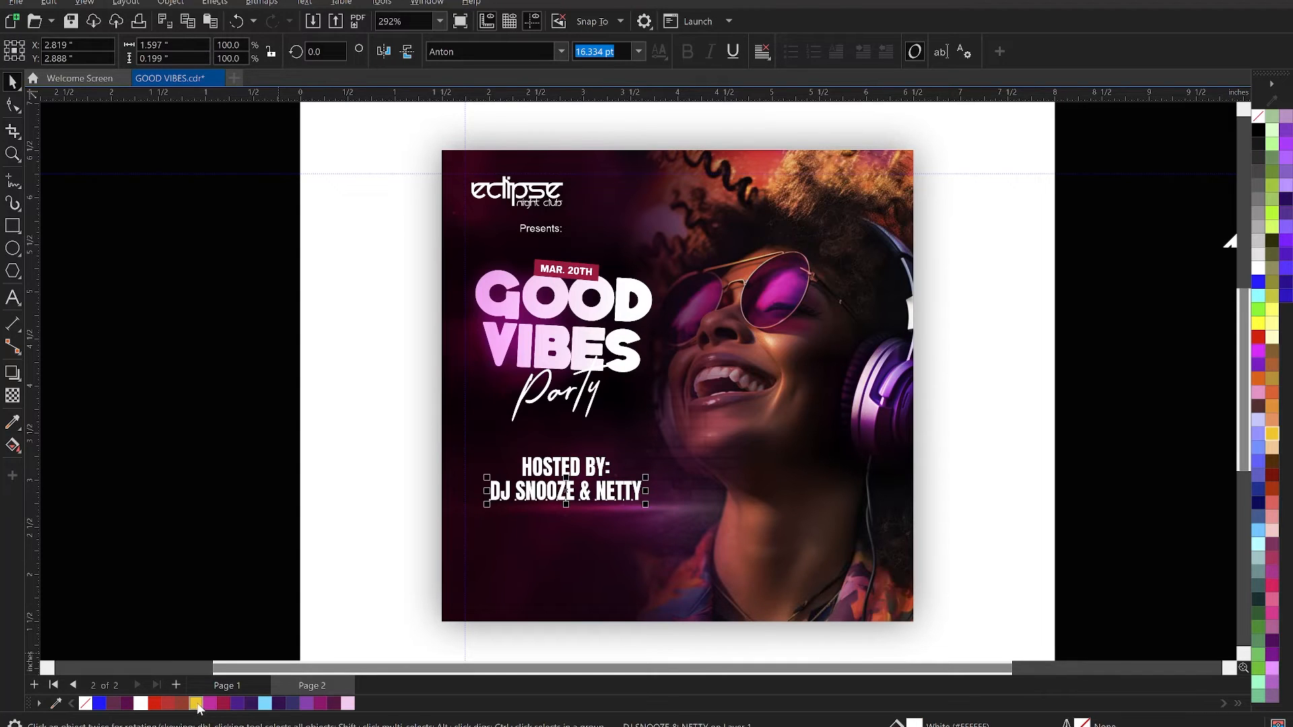
pyautogui.click(197, 704)
pyautogui.moveTo(232, 433); pyautogui.dragTo(754, 586)
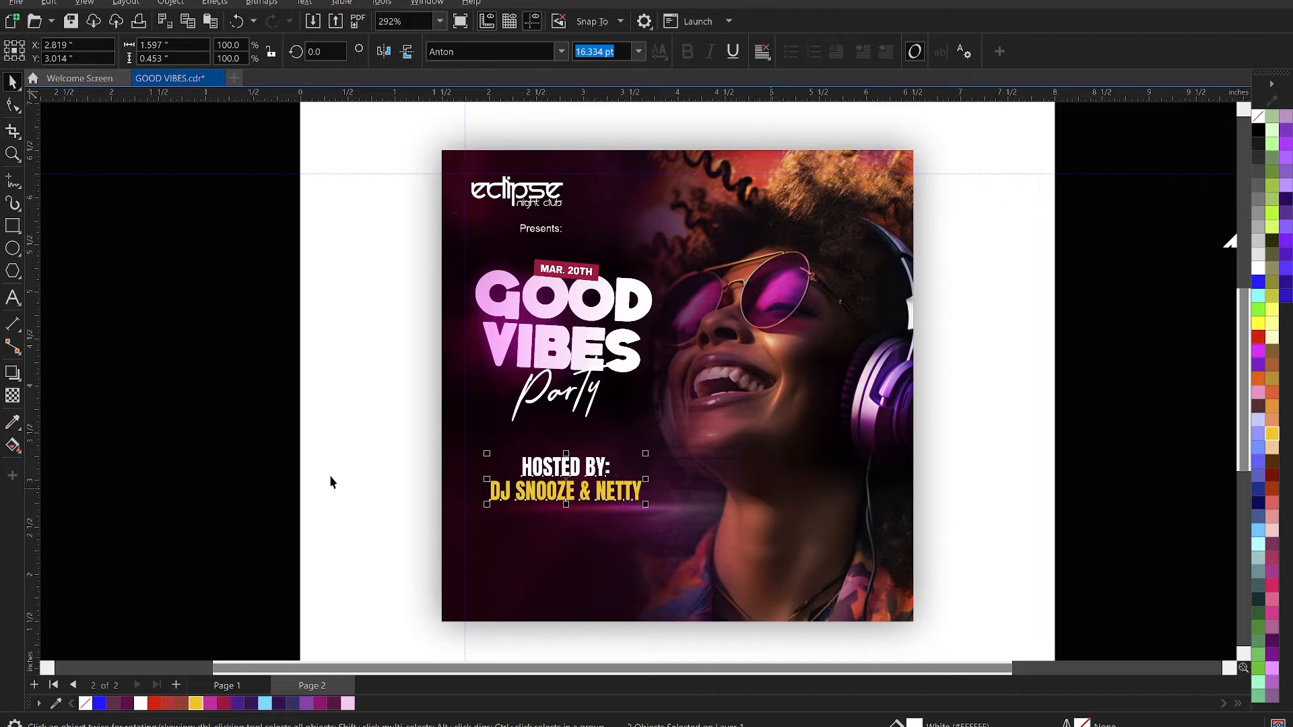
pyautogui.click(292, 424)
pyautogui.moveTo(186, 425); pyautogui.dragTo(720, 532)
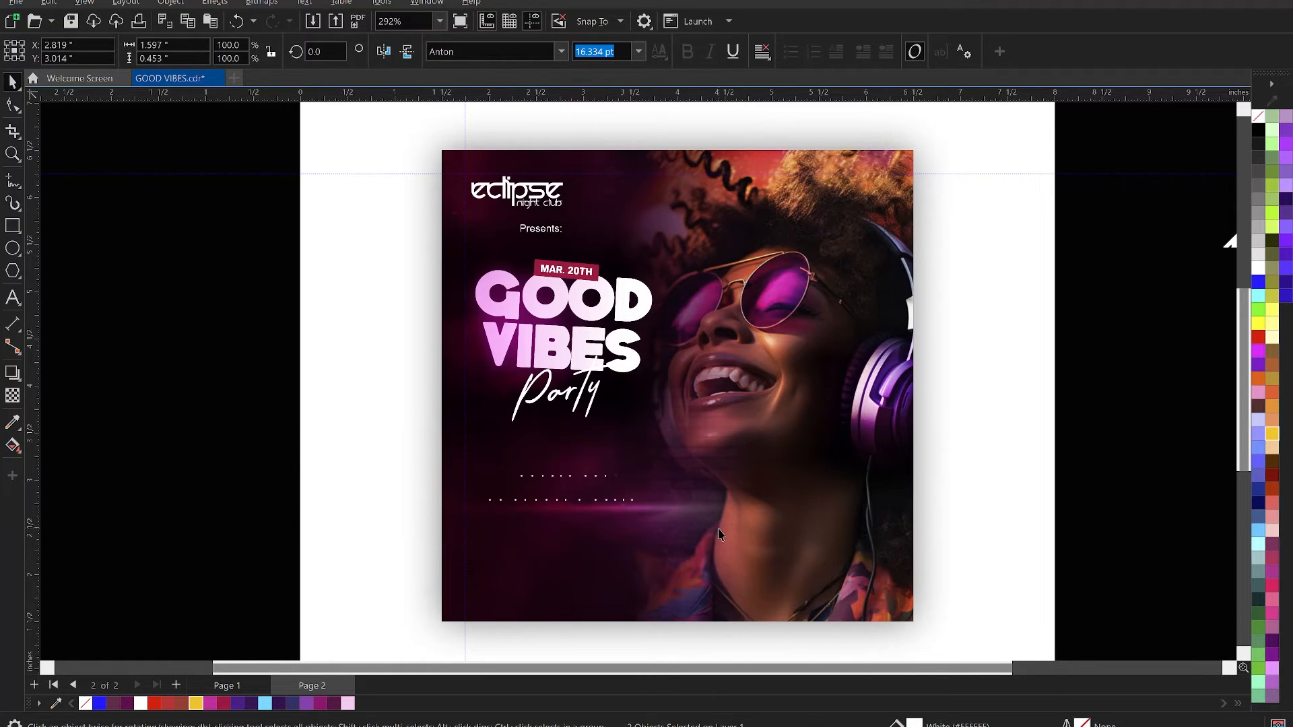
pyautogui.click(337, 476)
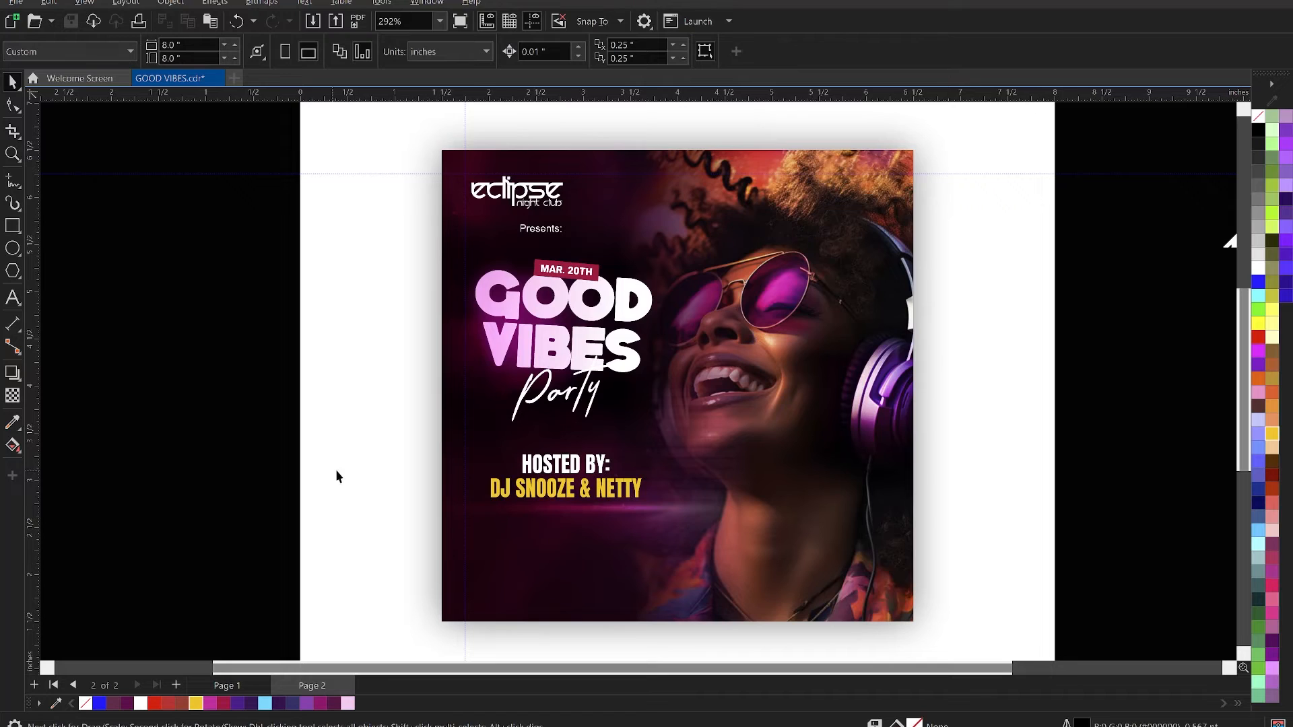
# - Draw a rectangle about 1.77 by 0.27 inches below the DJ names
pyautogui.click(14, 226)
pyautogui.moveTo(474, 513)
pyautogui.mouseDown()
pyautogui.moveTo(604, 546)
pyautogui.moveTo(658, 539)
pyautogui.moveTo(642, 539)
pyautogui.mouseUp()
pyautogui.scroll(2, 650, 551)
pyautogui.press('space')
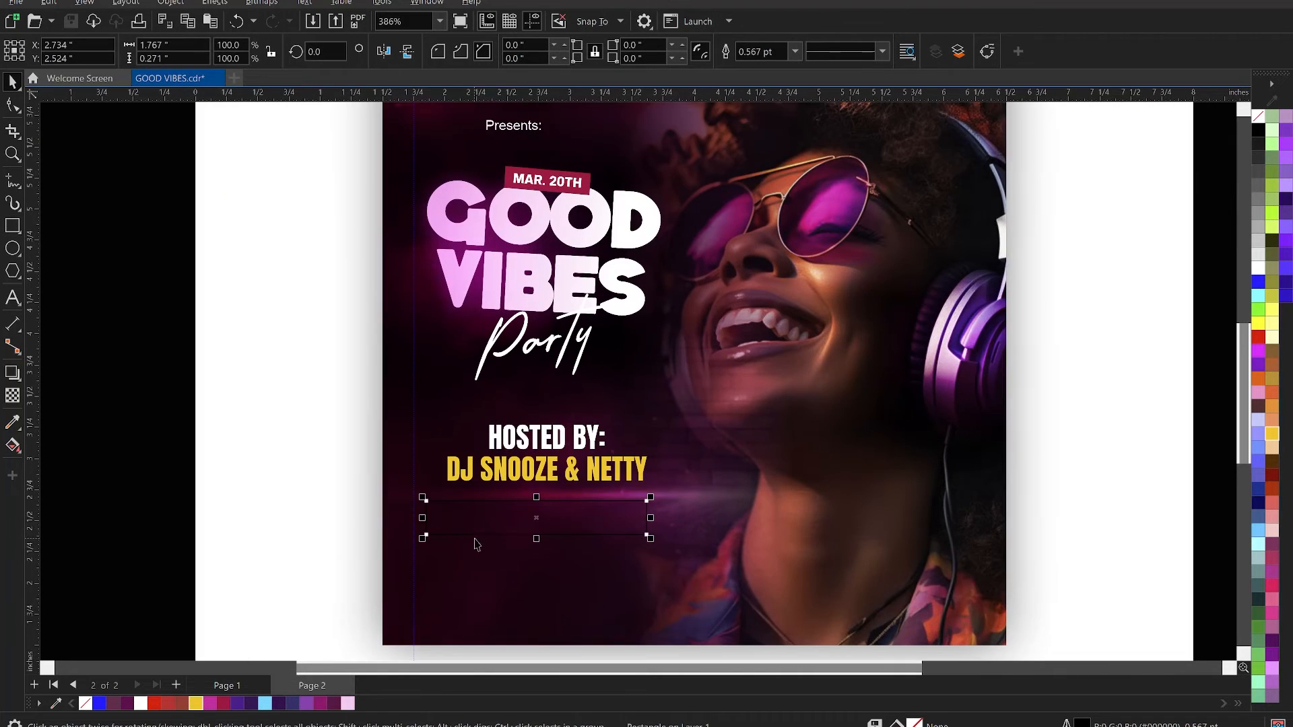
# - Make a mirrored copy to the right of the rectangle, narrow it to about 0.53 inches and fill it crimson without an outline
pyautogui.moveTo(426, 518); pyautogui.dragTo(438, 519)
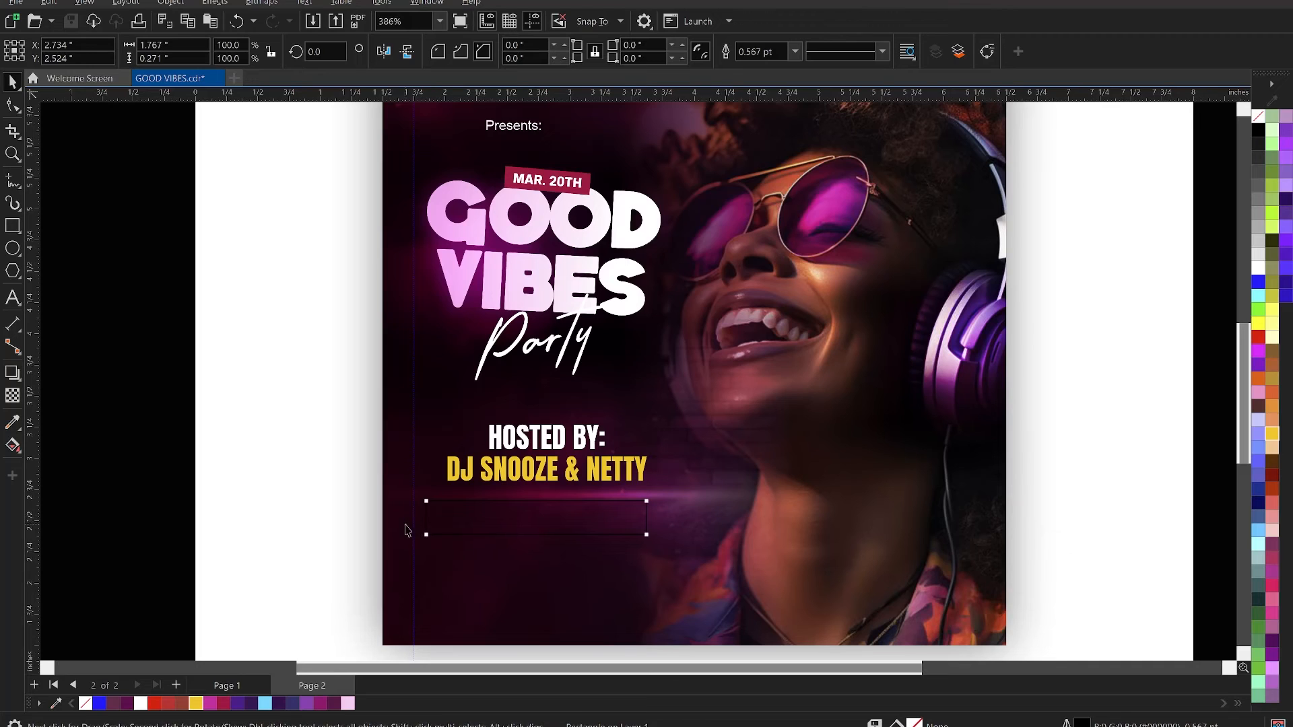
pyautogui.moveTo(427, 517); pyautogui.dragTo(652, 524)
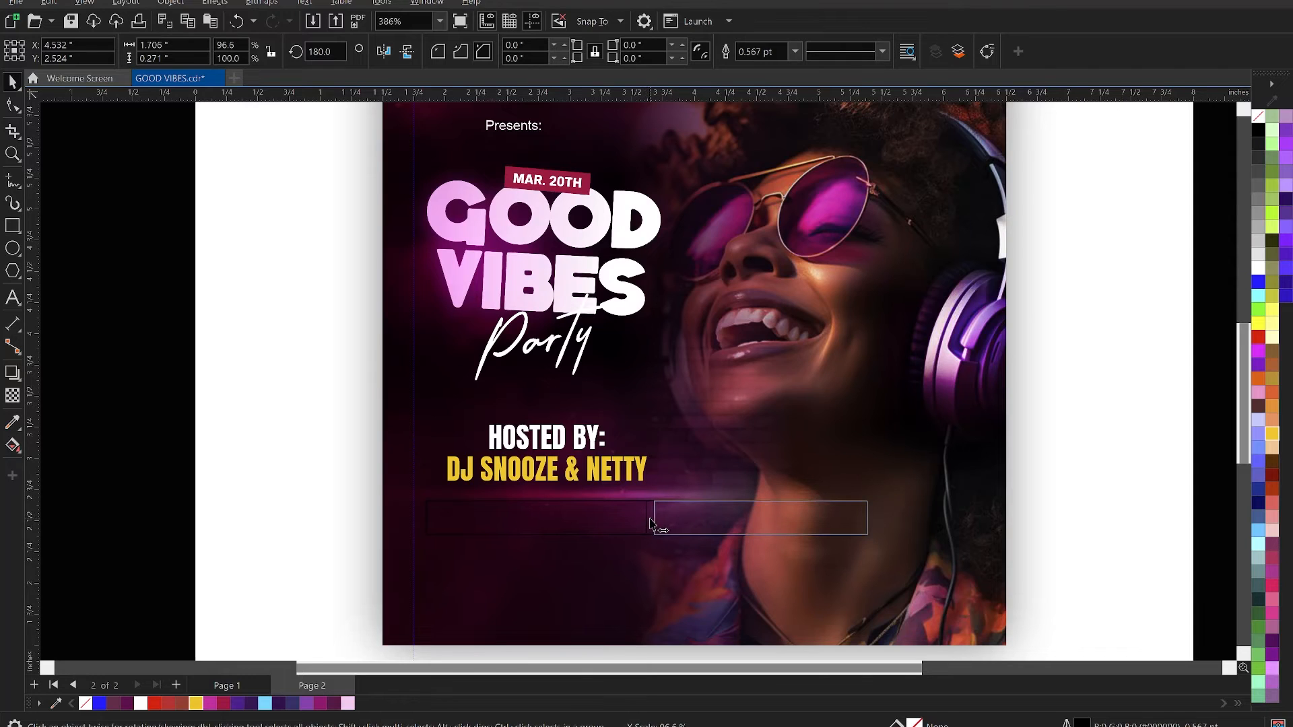
pyautogui.moveTo(829, 505); pyautogui.dragTo(728, 528)
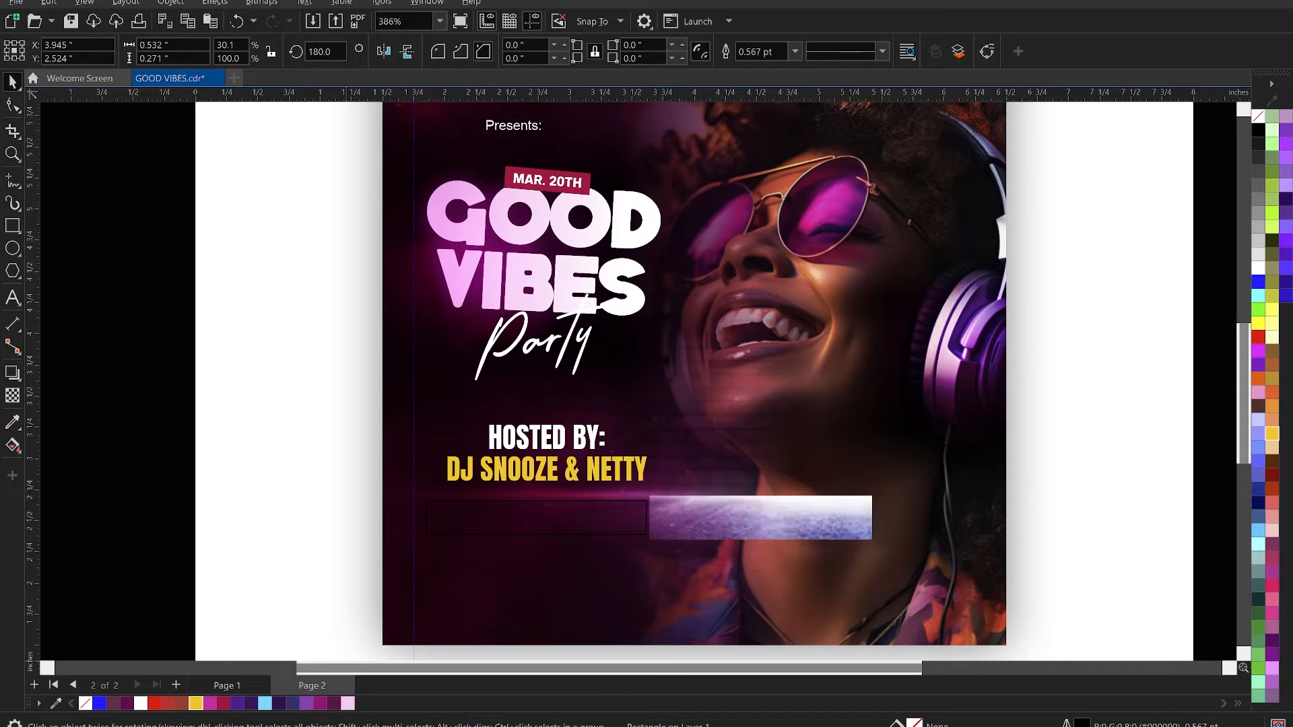
pyautogui.click(223, 703)
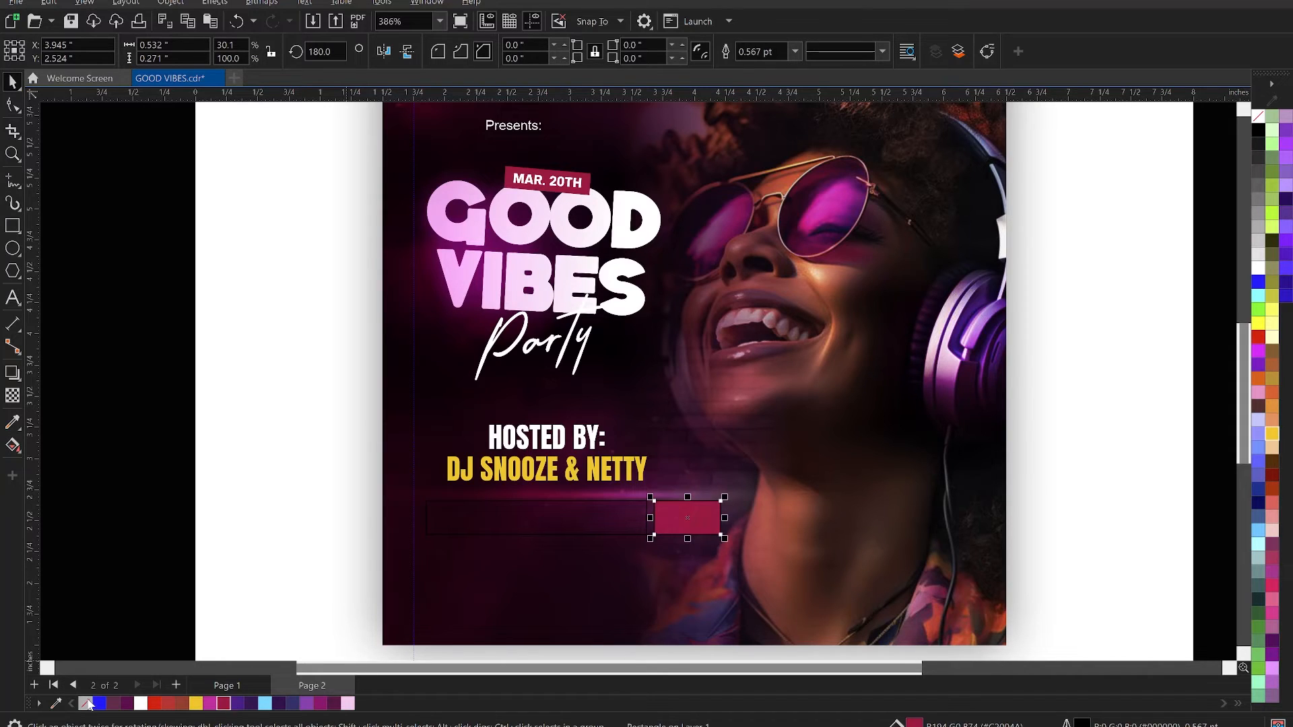
# - Give the long rectangle below the DJ names a white outline 1.5 pt wide
pyautogui.click(520, 515)
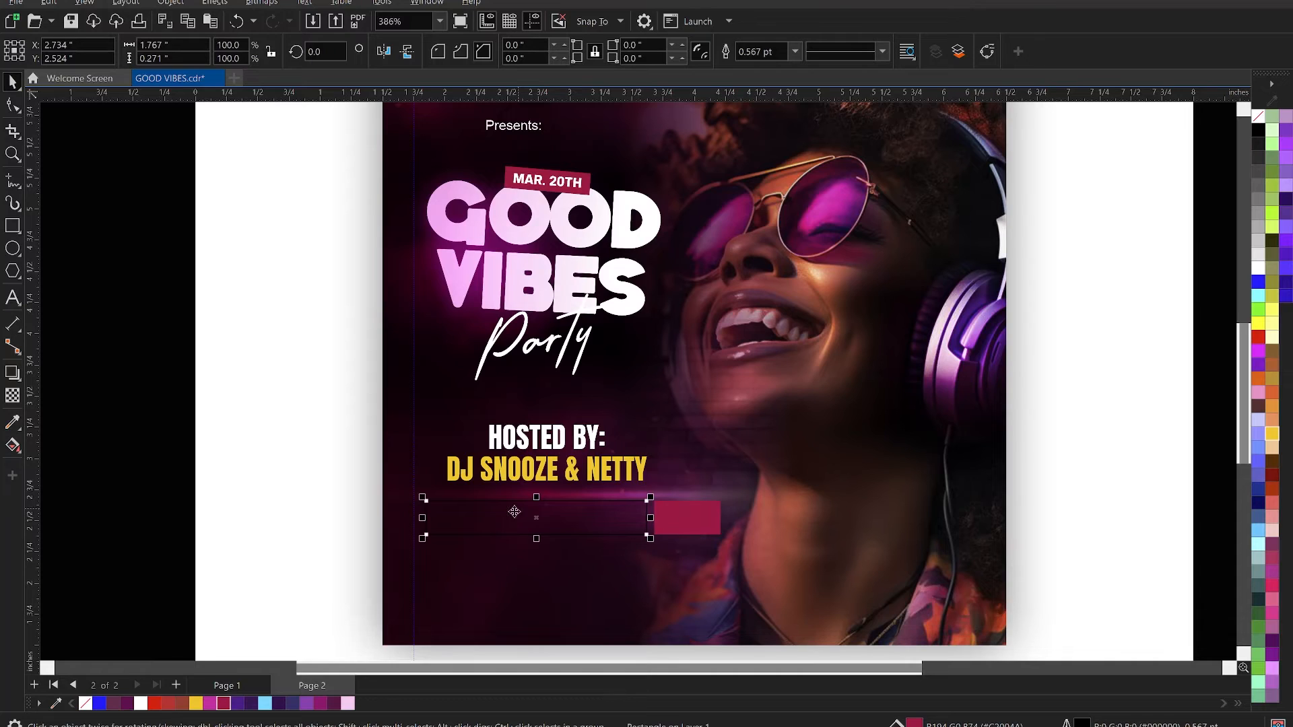
pyautogui.rightClick(140, 704)
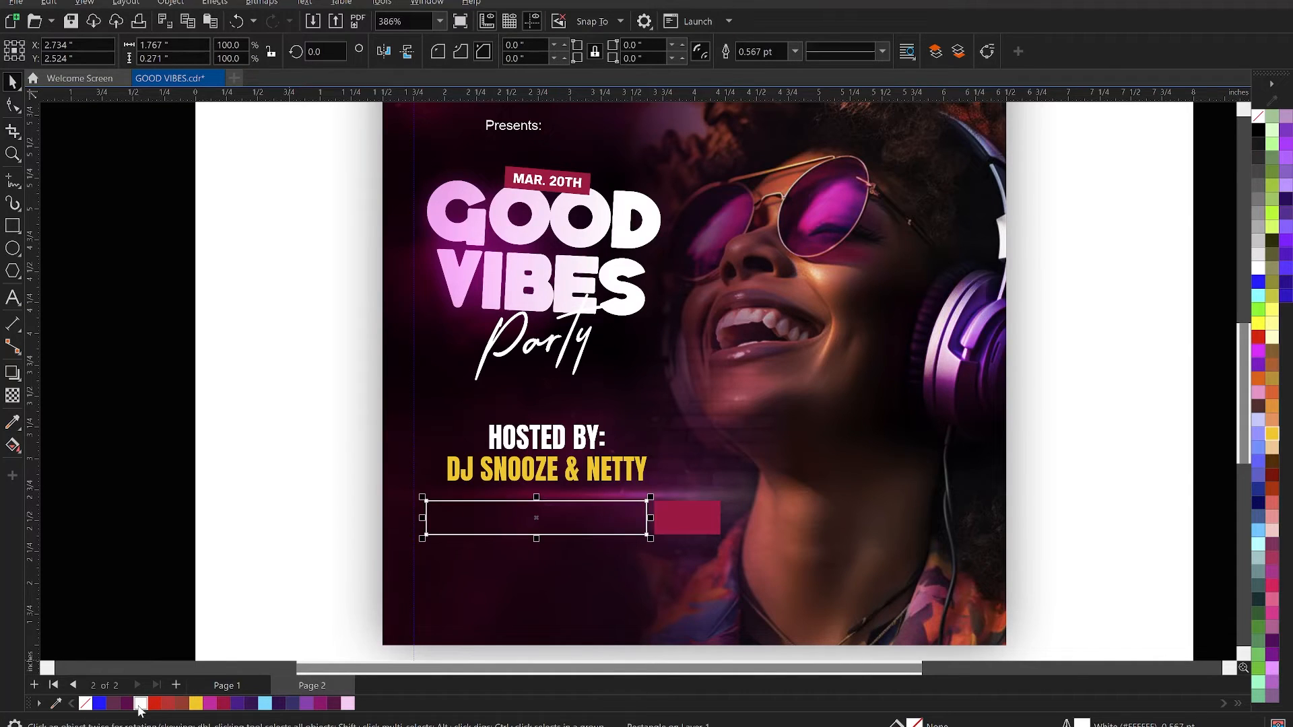
pyautogui.click(794, 51)
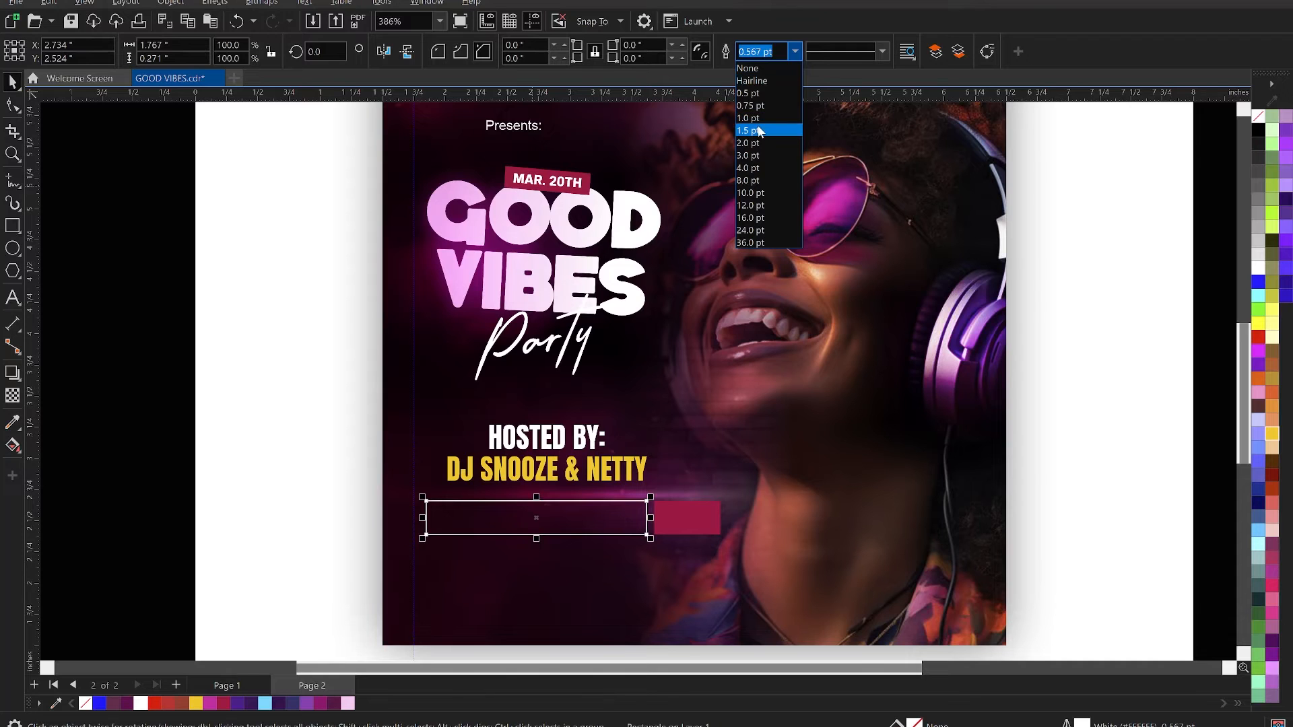
pyautogui.click(759, 129)
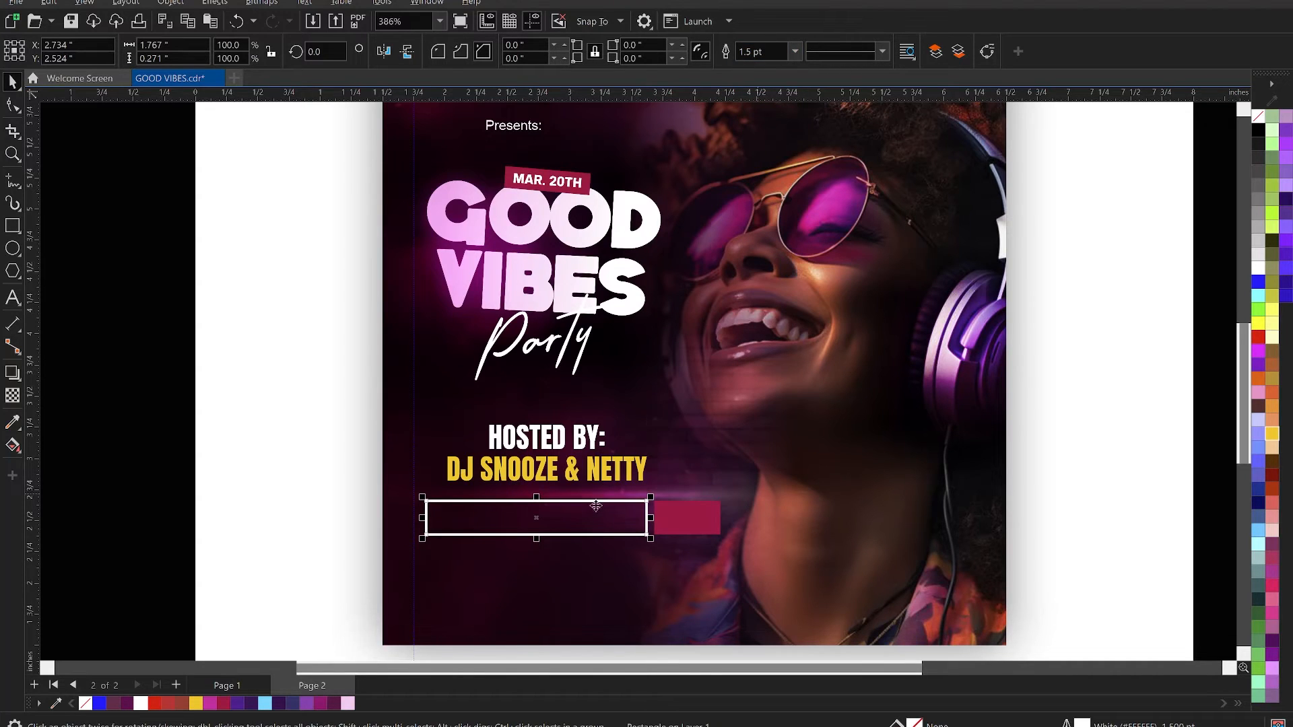
# - Reduce the height of the outlined and crimson rectangles together to about 0.24 inches
pyautogui.keyDown('shift'); pyautogui.click(685, 526); pyautogui.keyUp('shift')
pyautogui.scroll(2, 585, 547)
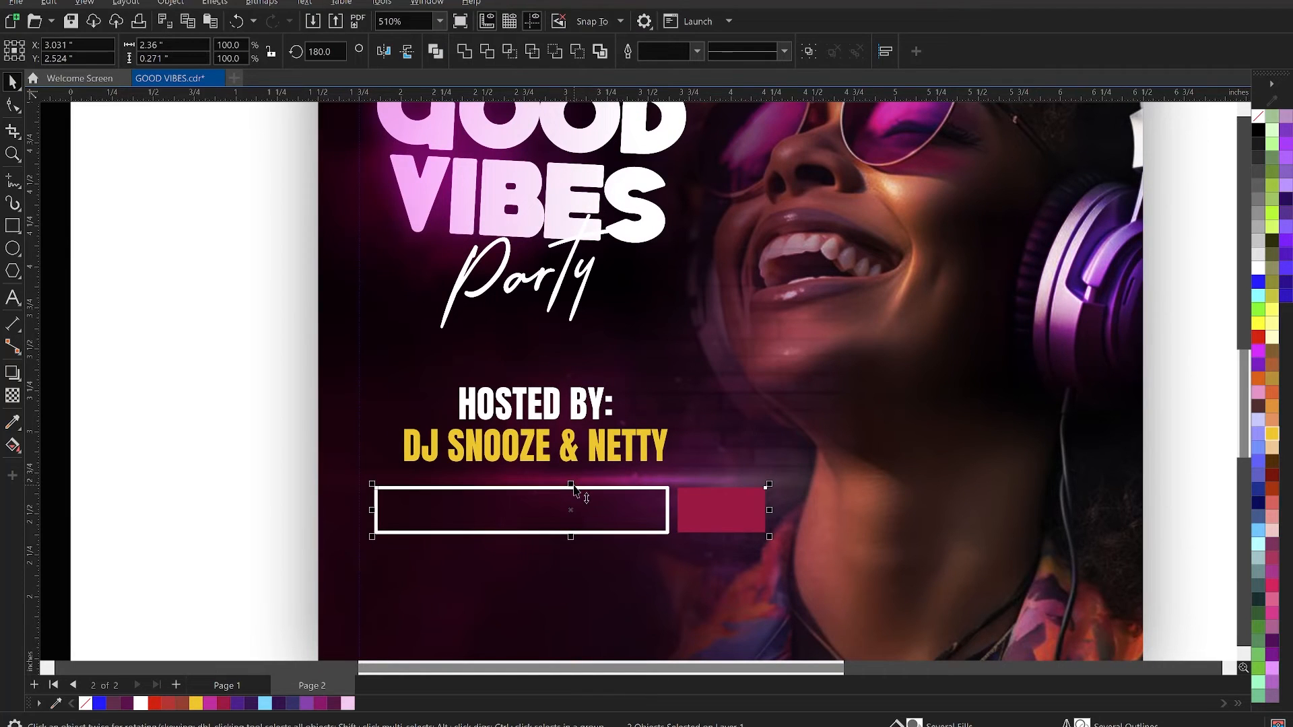
pyautogui.moveTo(573, 483); pyautogui.dragTo(579, 488)
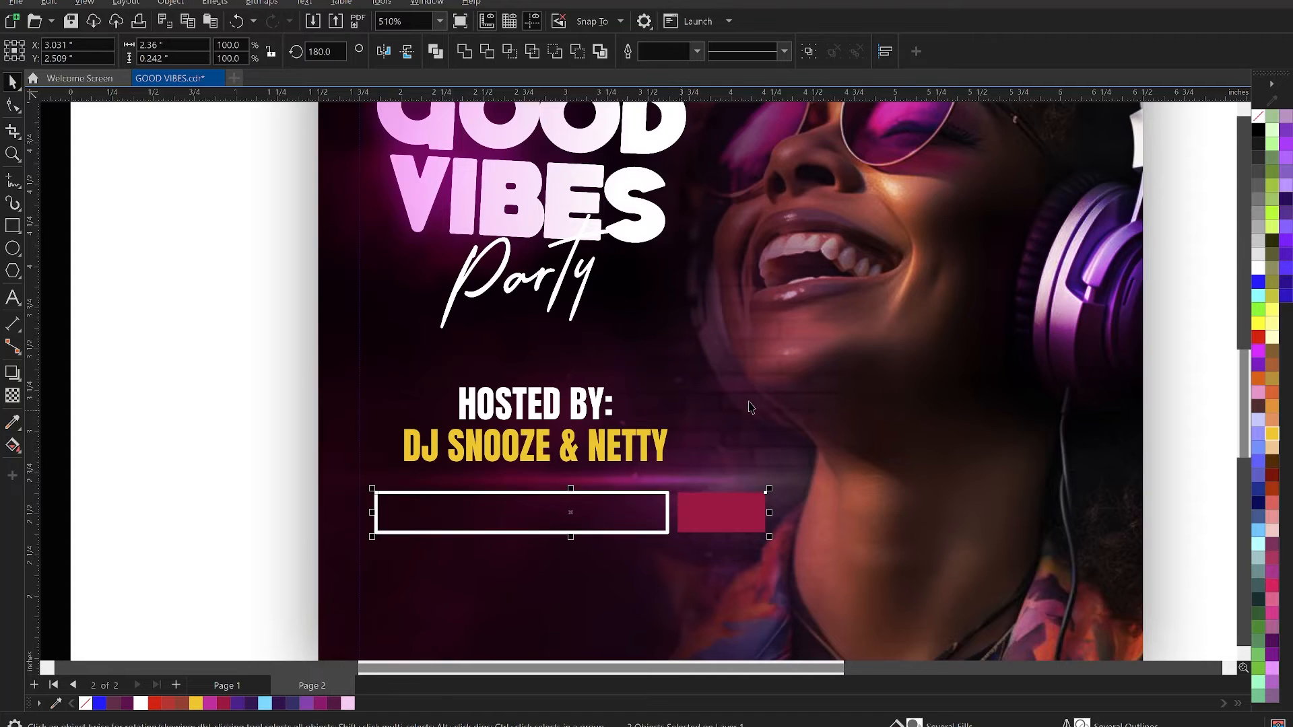
pyautogui.scroll(-2, 746, 405)
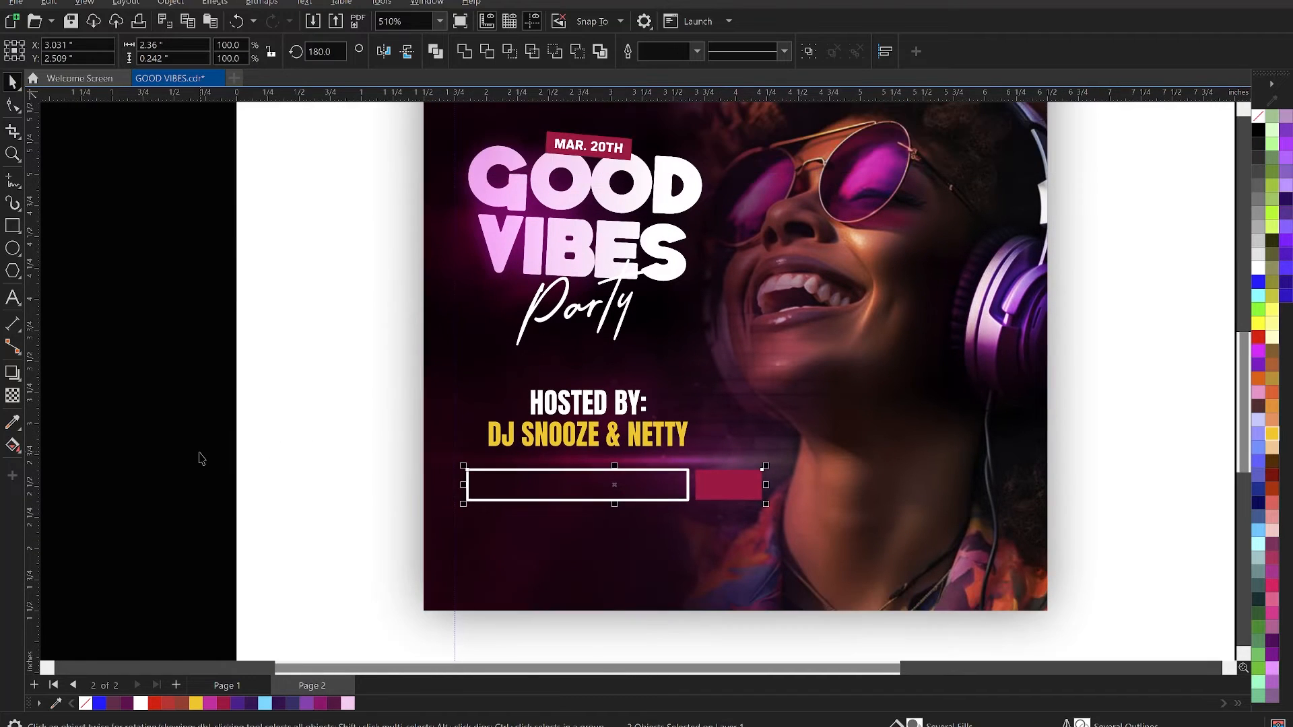
pyautogui.click(862, 649)
# - Switch to the Notepad brief
pyautogui.hotkey('alt', 'Tab')
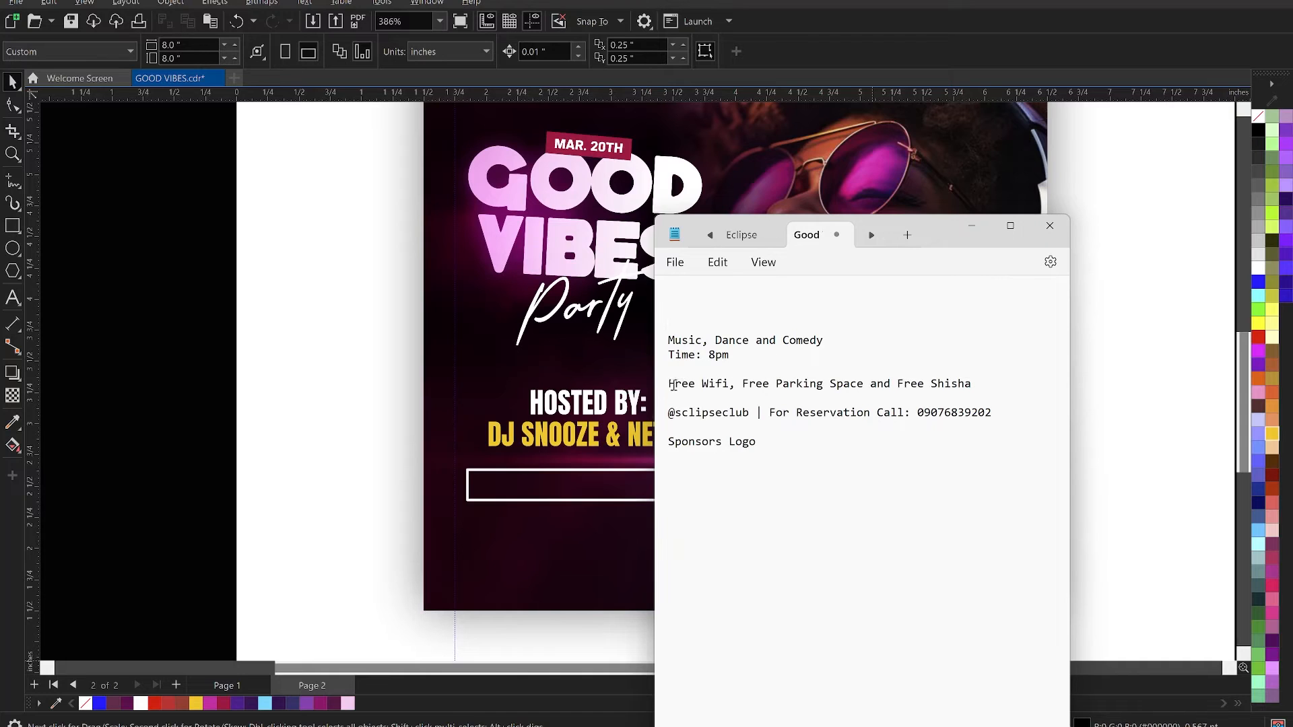
pyautogui.moveTo(670, 386); pyautogui.dragTo(980, 382)
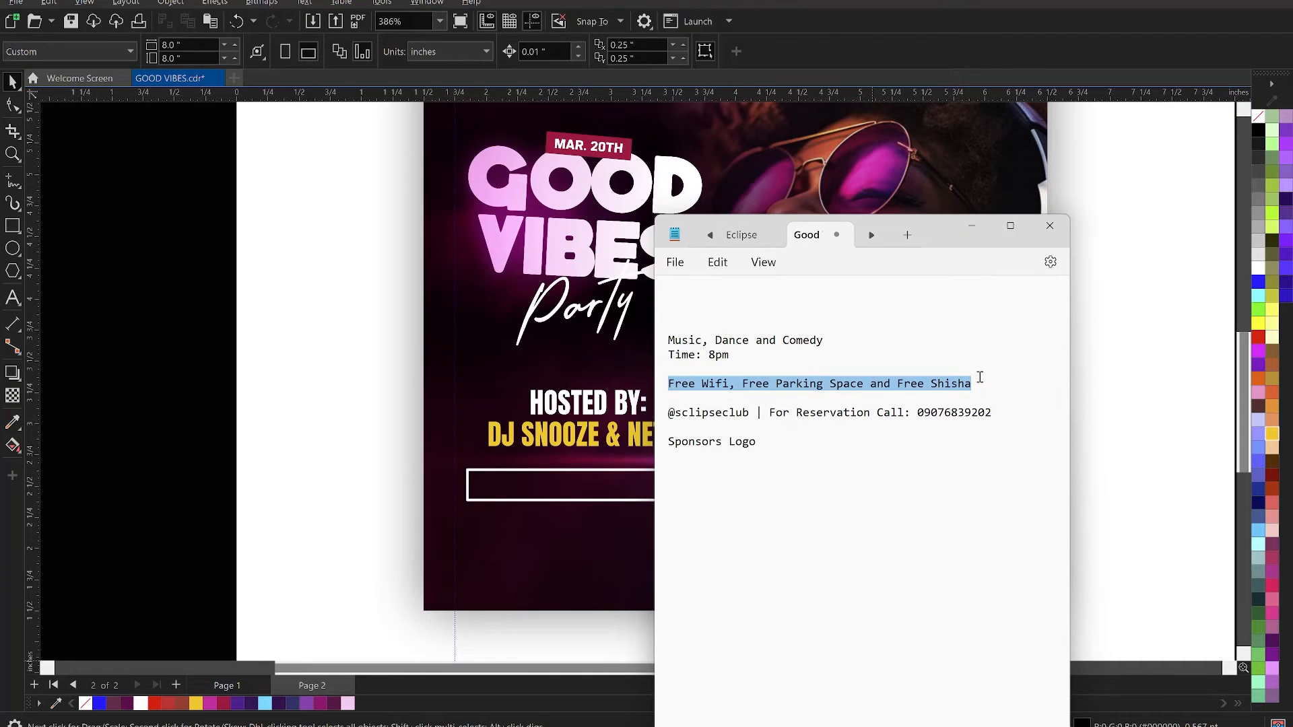
pyautogui.hotkey('ctrl', 'x')
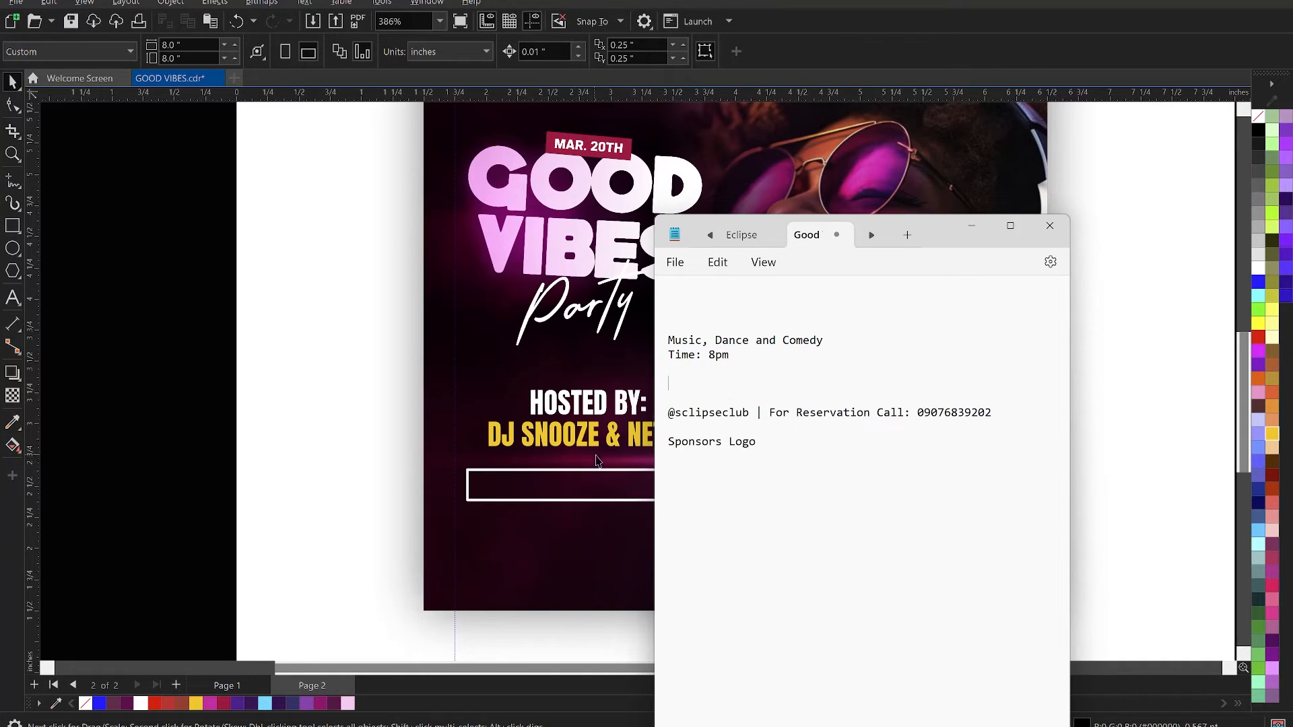
pyautogui.hotkey('ctrl', 'z')
# - Cut the "Music, Dance and Comedy" line from the brief and paste it in CorelDRAW as artistic text below the two rectangles
pyautogui.moveTo(838, 336); pyautogui.dragTo(650, 349)
pyautogui.hotkey('ctrl', 'x')
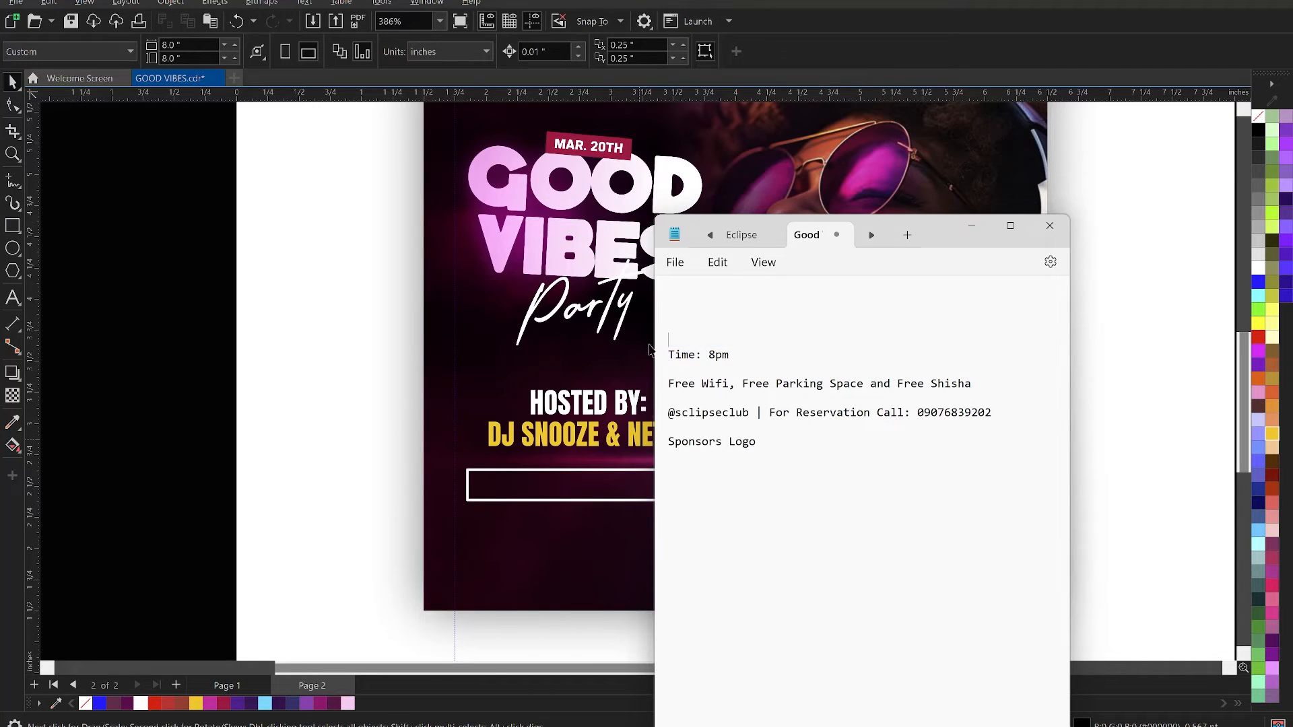
pyautogui.click(582, 528)
pyautogui.press('F6')
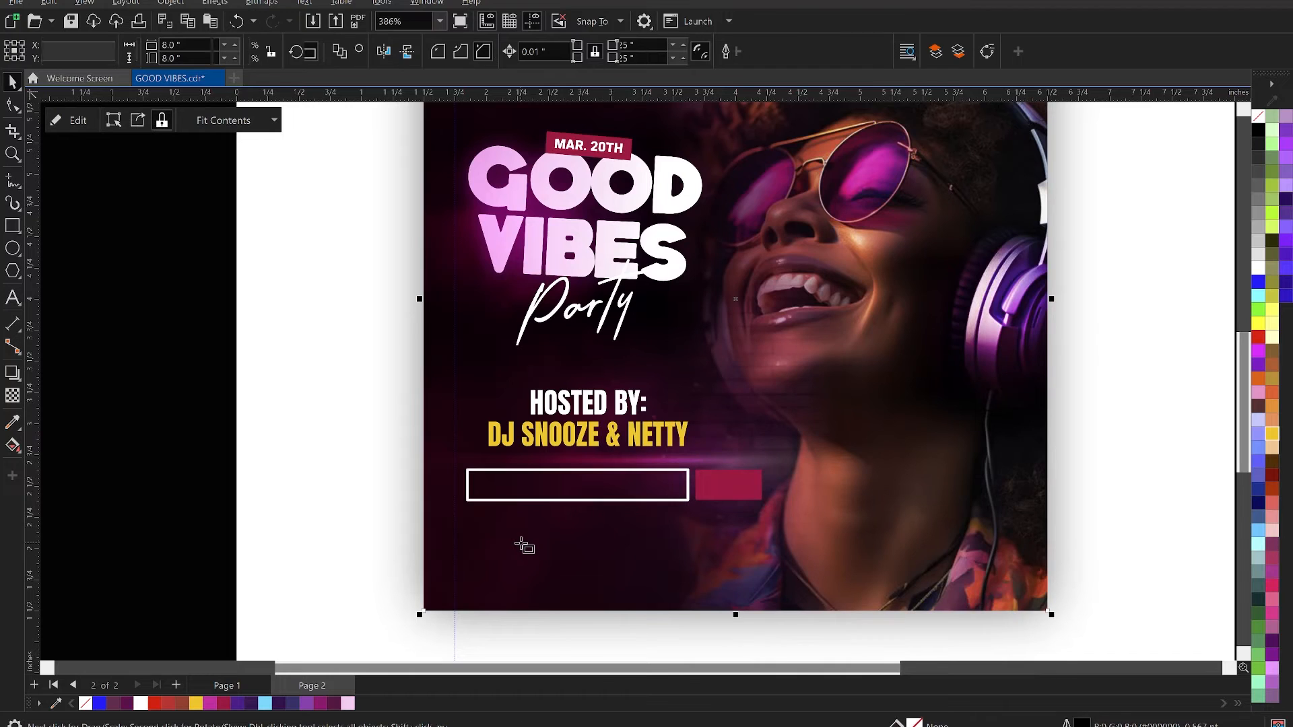
pyautogui.click(13, 297)
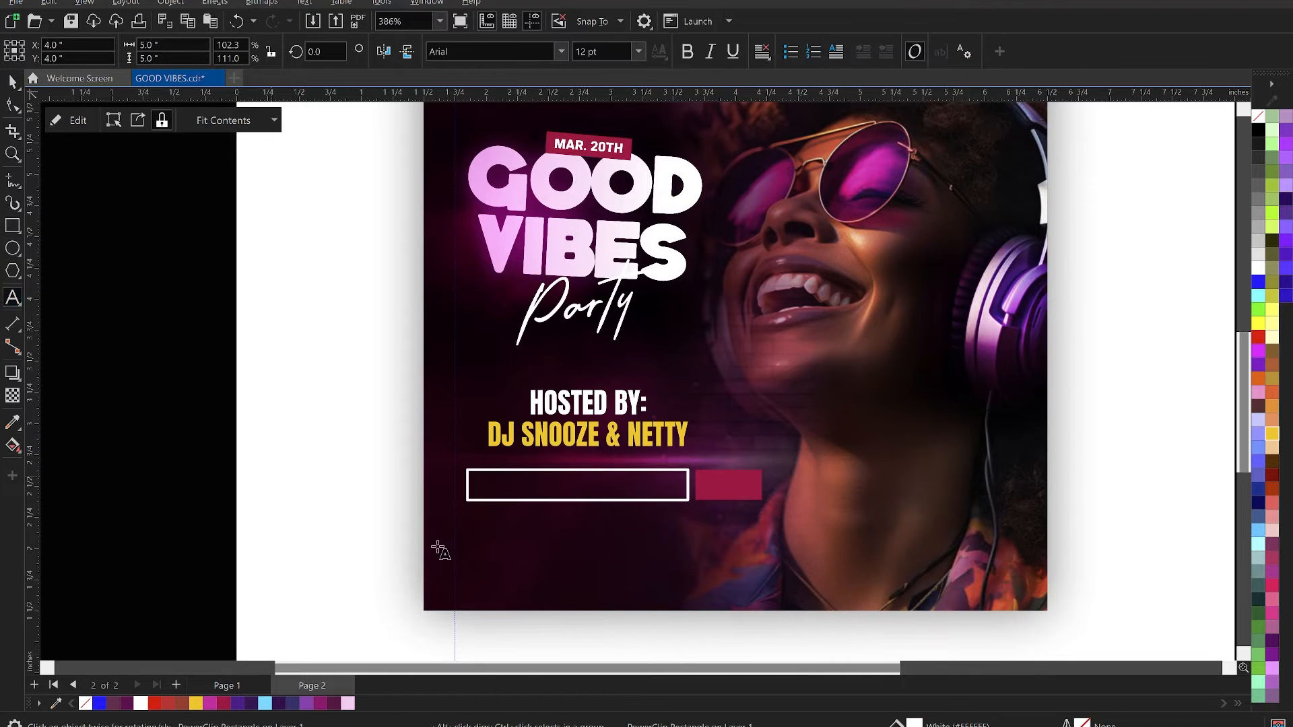
pyautogui.click(492, 562)
pyautogui.hotkey('ctrl', 'v')
# - Set the pasted "Music, Dance and Comedy" line to 6 pt and fill it white
pyautogui.hotkey('ctrl', 'a')
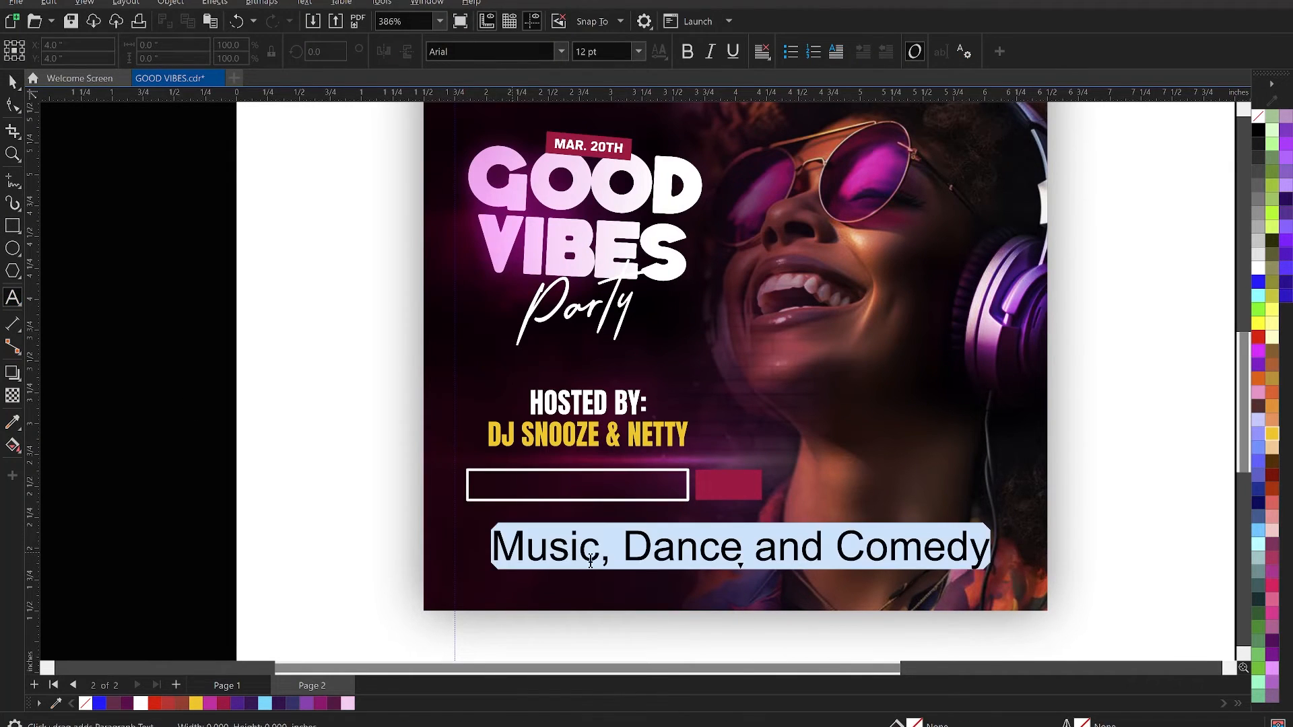
pyautogui.click(607, 53)
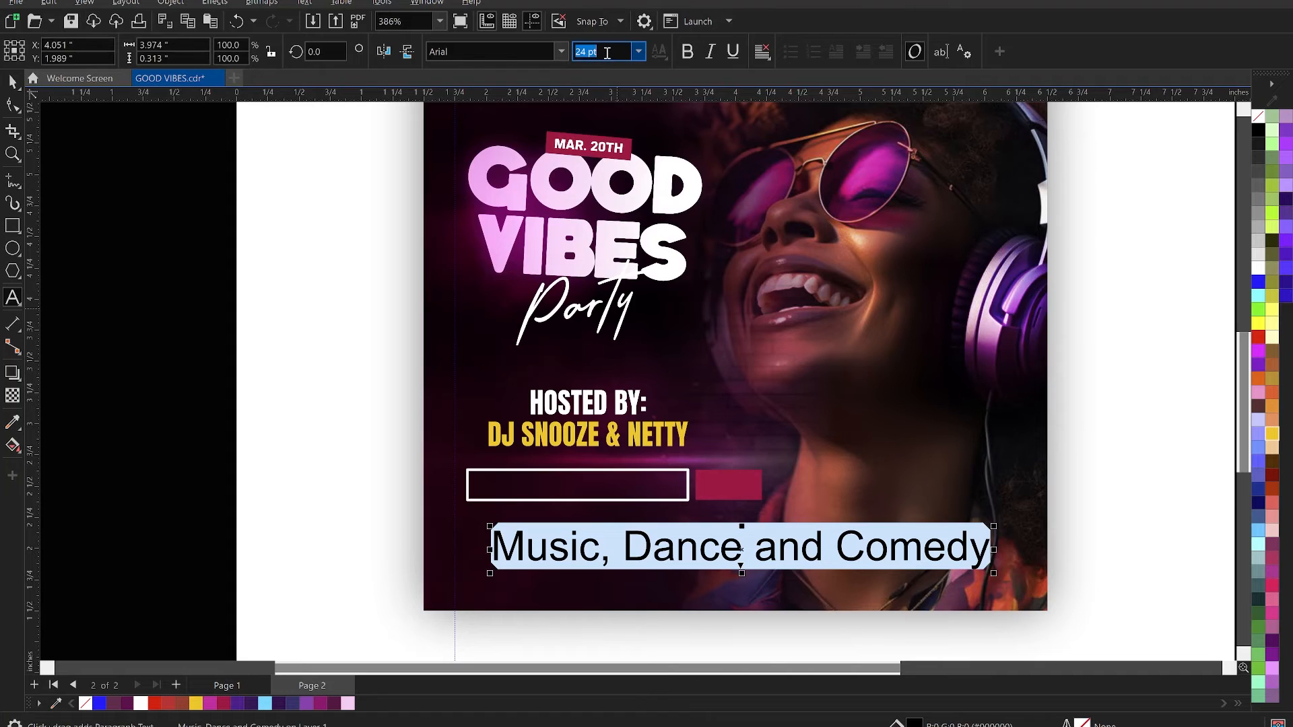
pyautogui.write('6')
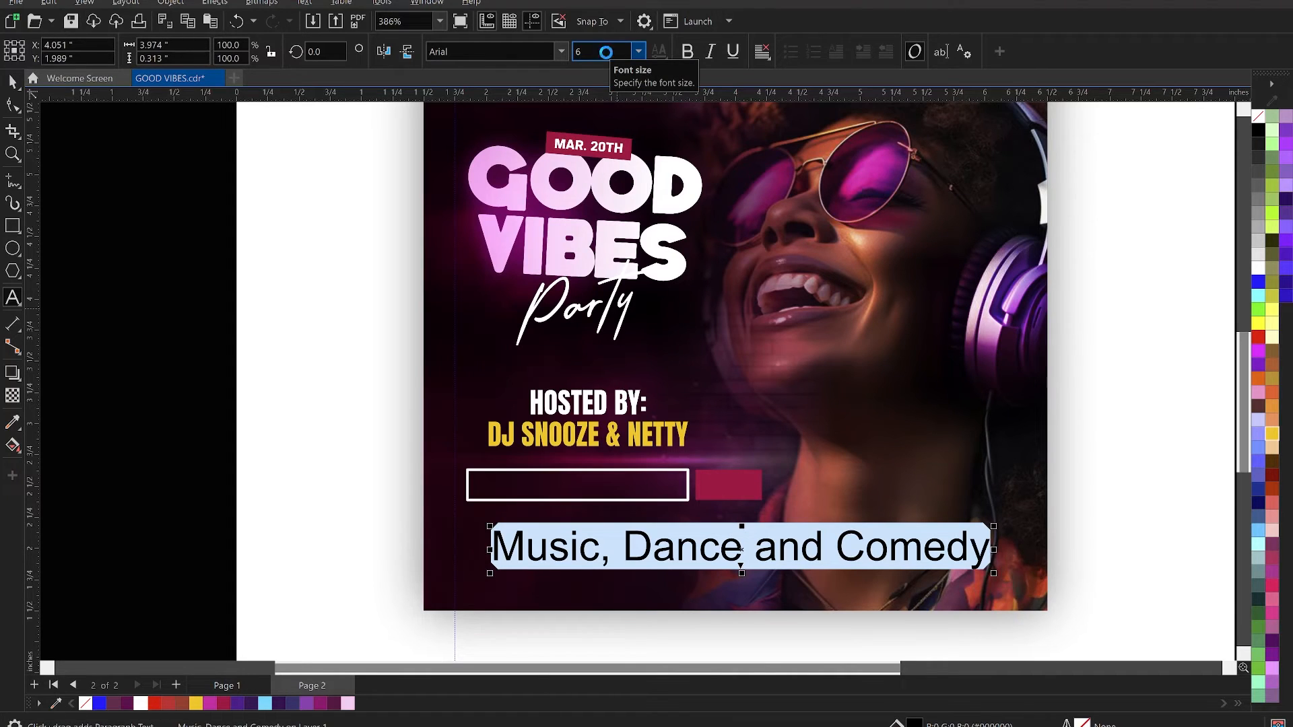
pyautogui.press('Return')
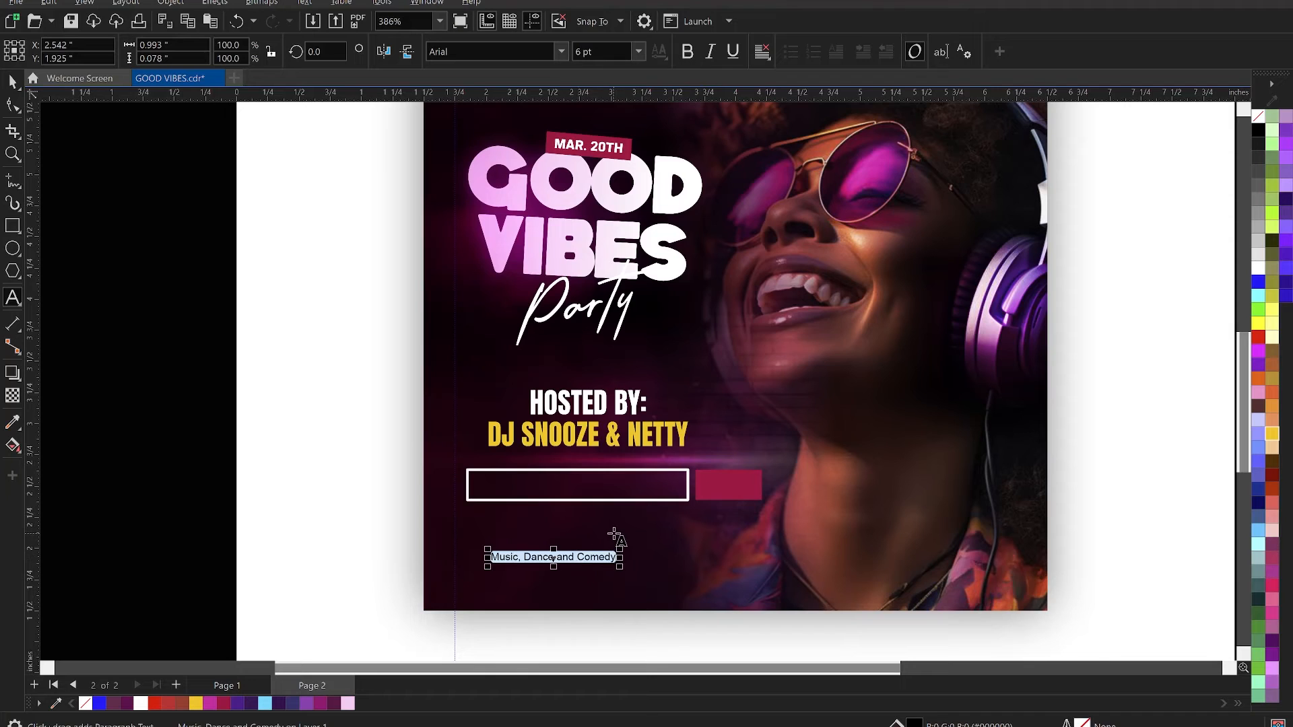
pyautogui.click(579, 556)
pyautogui.click(141, 704)
pyautogui.hotkey('ctrl', 'space')
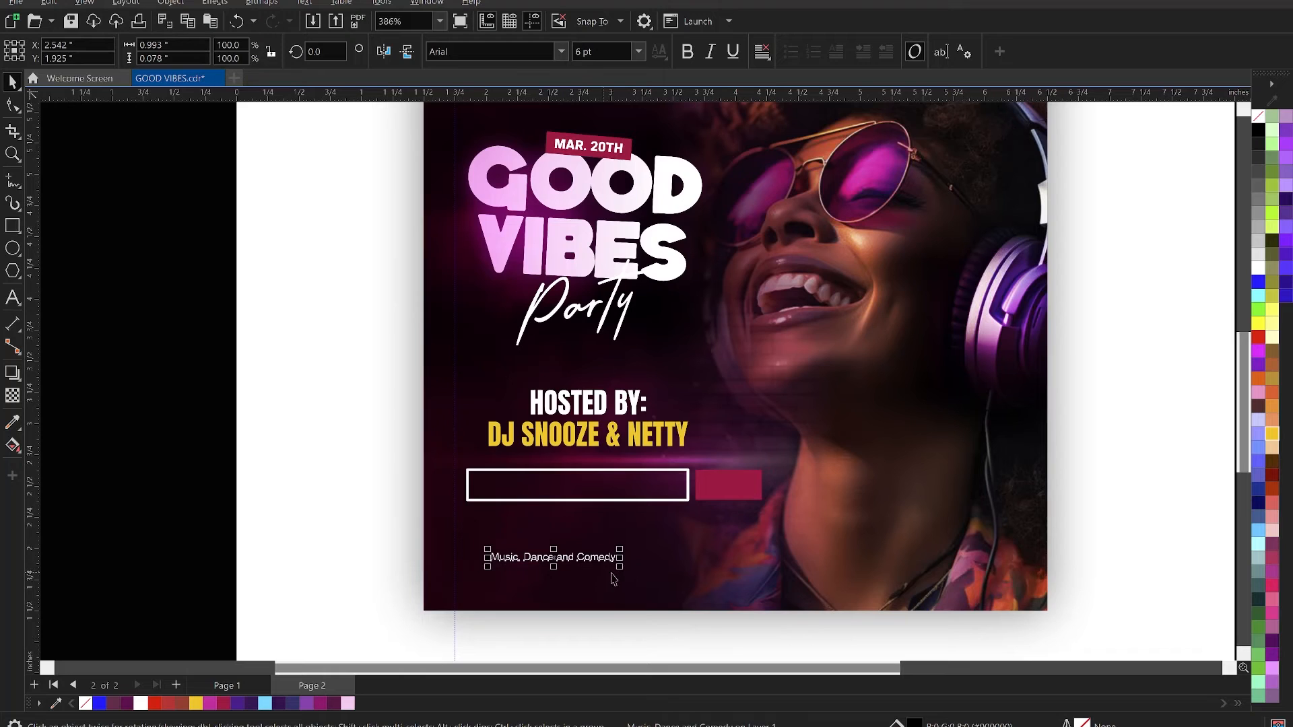
# - Enlarge the line to about 9.4 pt and reword it as "Music | Dance | Comedy" with vertical bars between the words
pyautogui.moveTo(623, 571); pyautogui.dragTo(663, 602)
pyautogui.doubleClick(591, 556)
pyautogui.press('BackSpace')
pyautogui.press('BackSpace')
pyautogui.press('BackSpace')
pyautogui.press('BackSpace')
pyautogui.press('BackSpace')
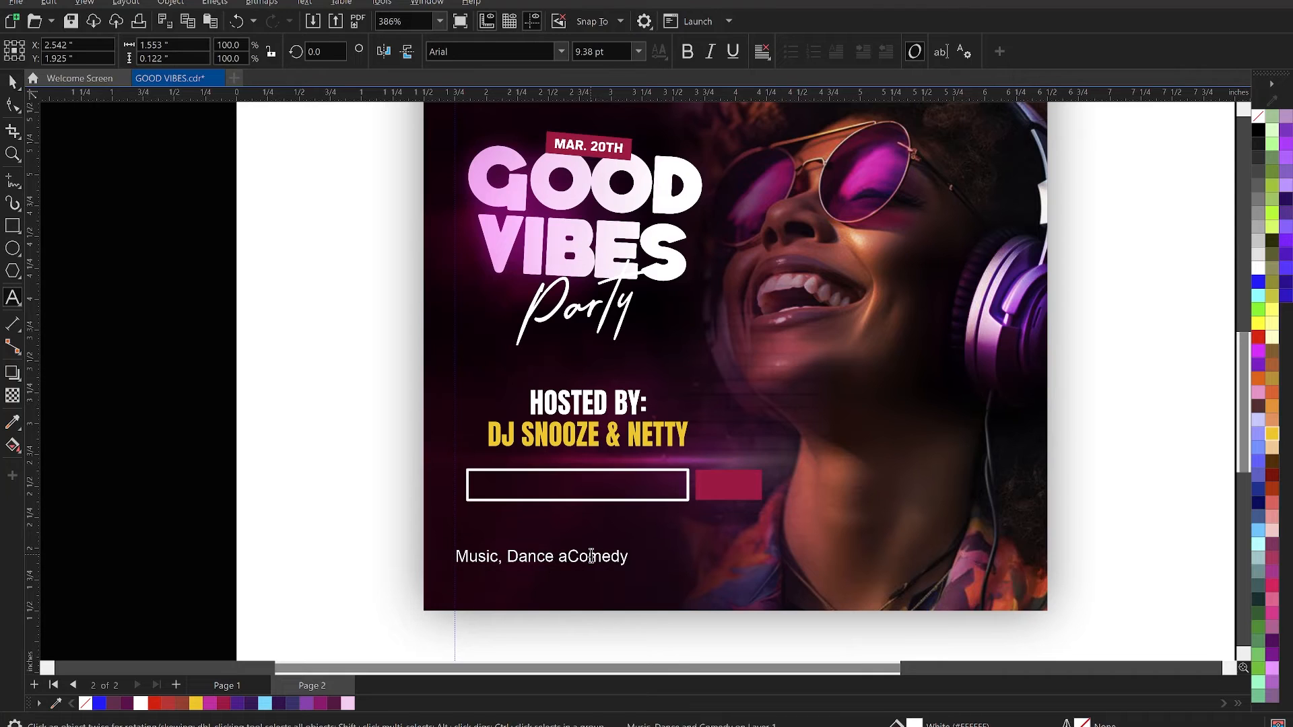
pyautogui.write('|')
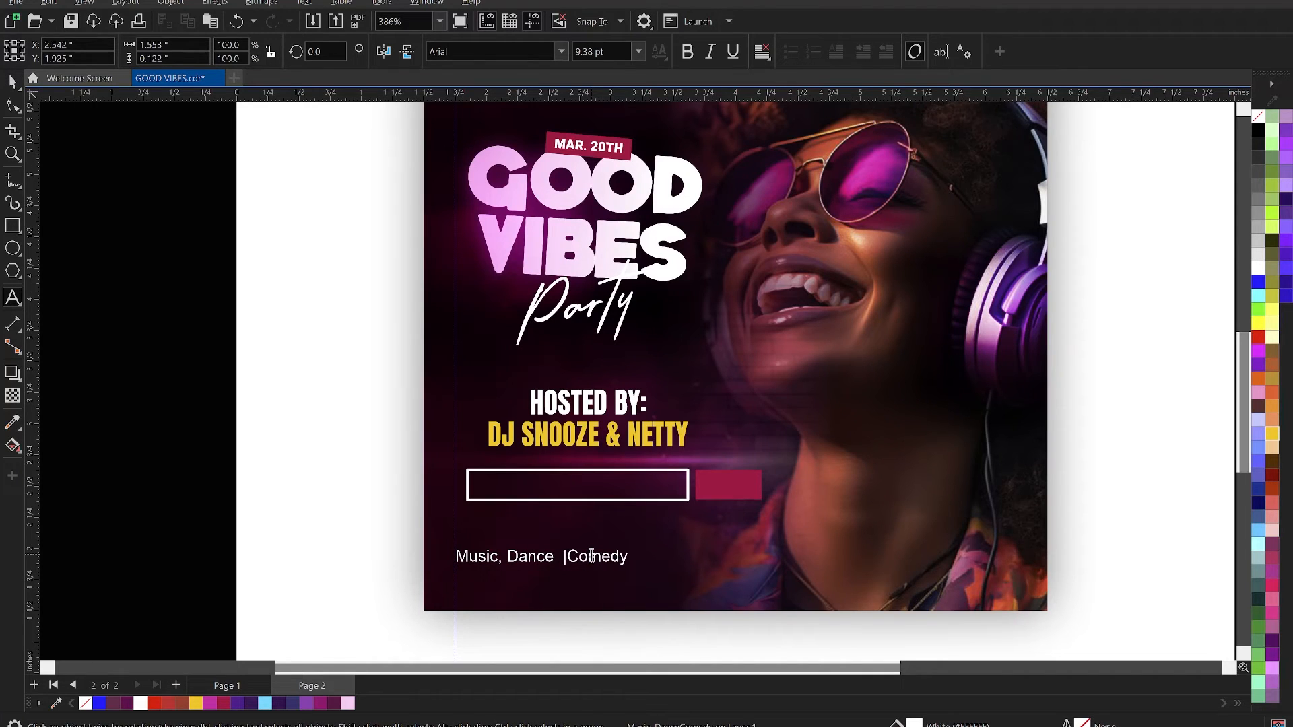
pyautogui.press('Left')
pyautogui.press('Left')
pyautogui.press('Left')
pyautogui.press('Left')
pyautogui.press('Left')
pyautogui.press('Left')
pyautogui.press('Left')
pyautogui.press('Left')
pyautogui.press('Left')
pyautogui.press('Left')
pyautogui.press('BackSpace')
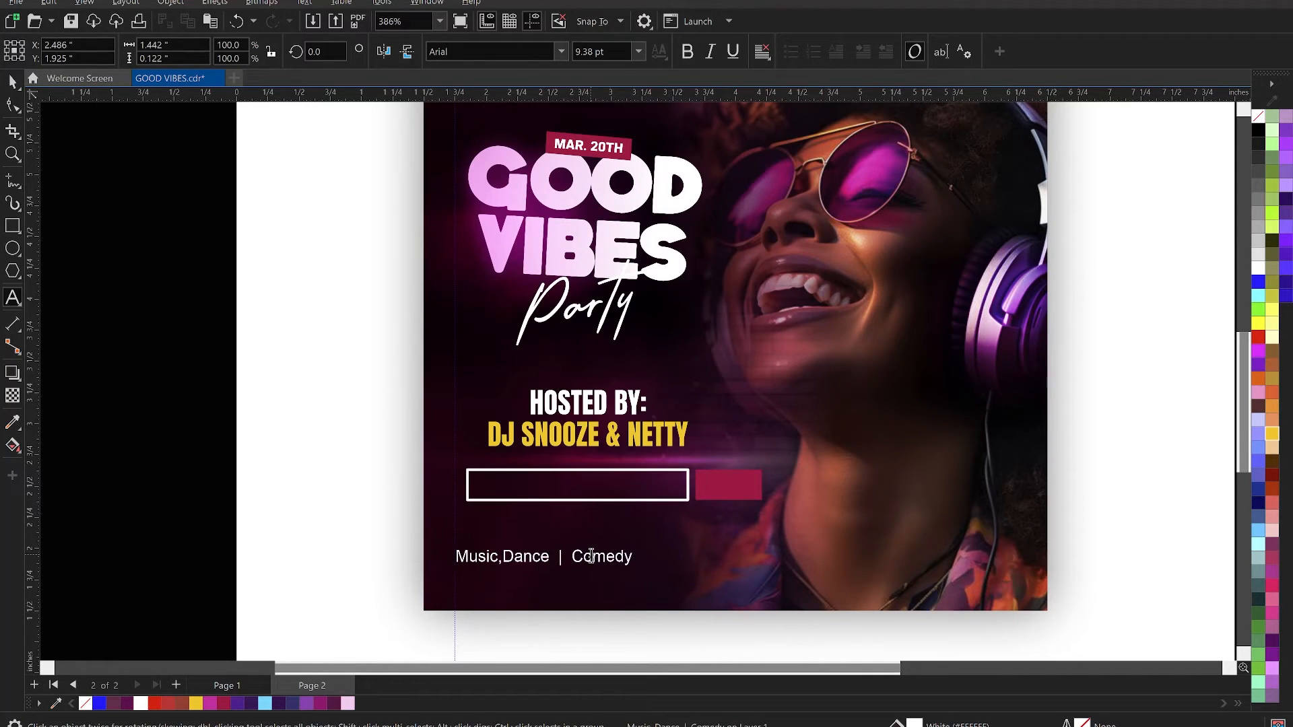
pyautogui.press('BackSpace')
pyautogui.write('|')
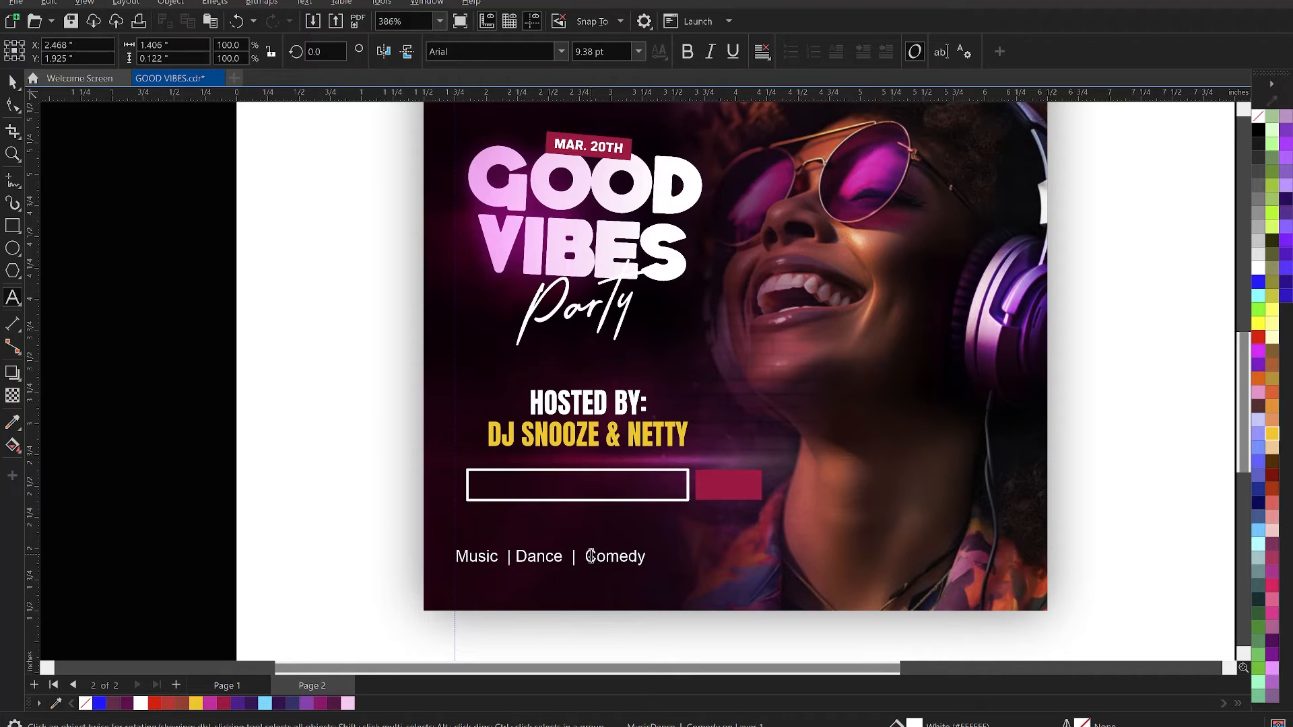
# - Convert the "Music | Dance | Comedy" line to uppercase and set its font to Anton
pyautogui.hotkey('ctrl', 'a')
pyautogui.rightClick(590, 556)
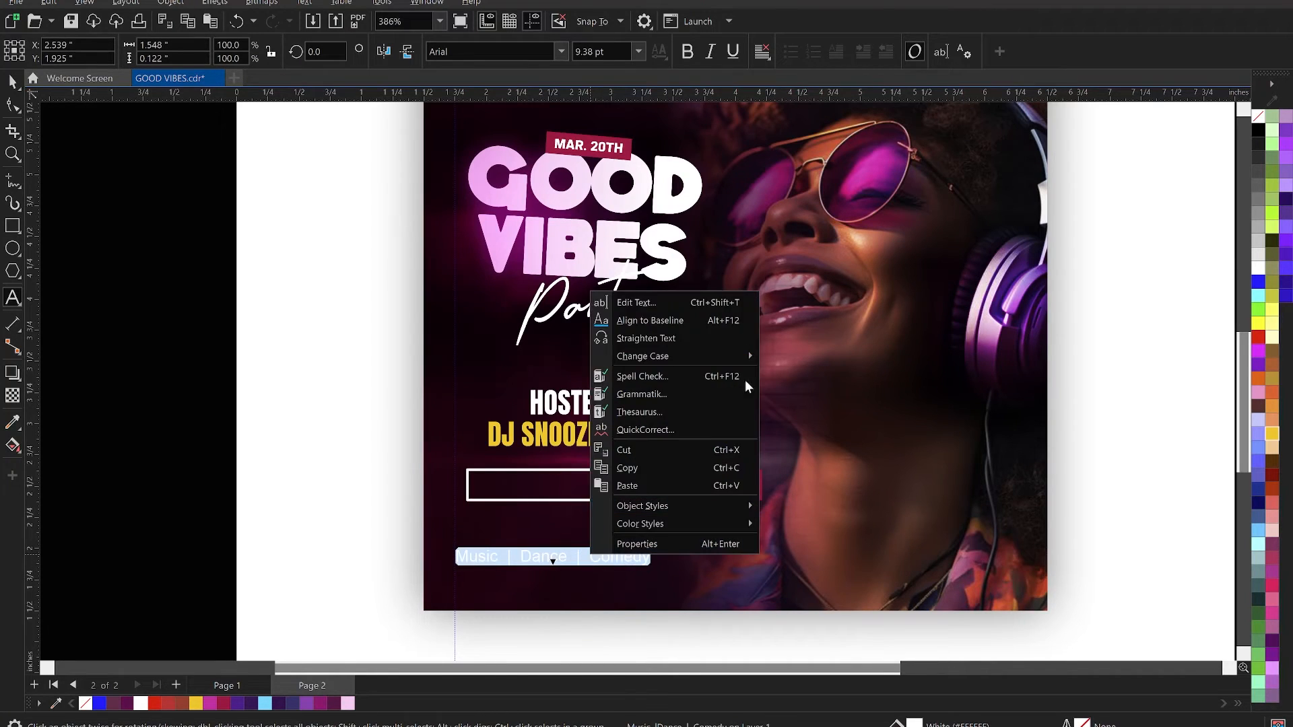
pyautogui.moveTo(705, 355)
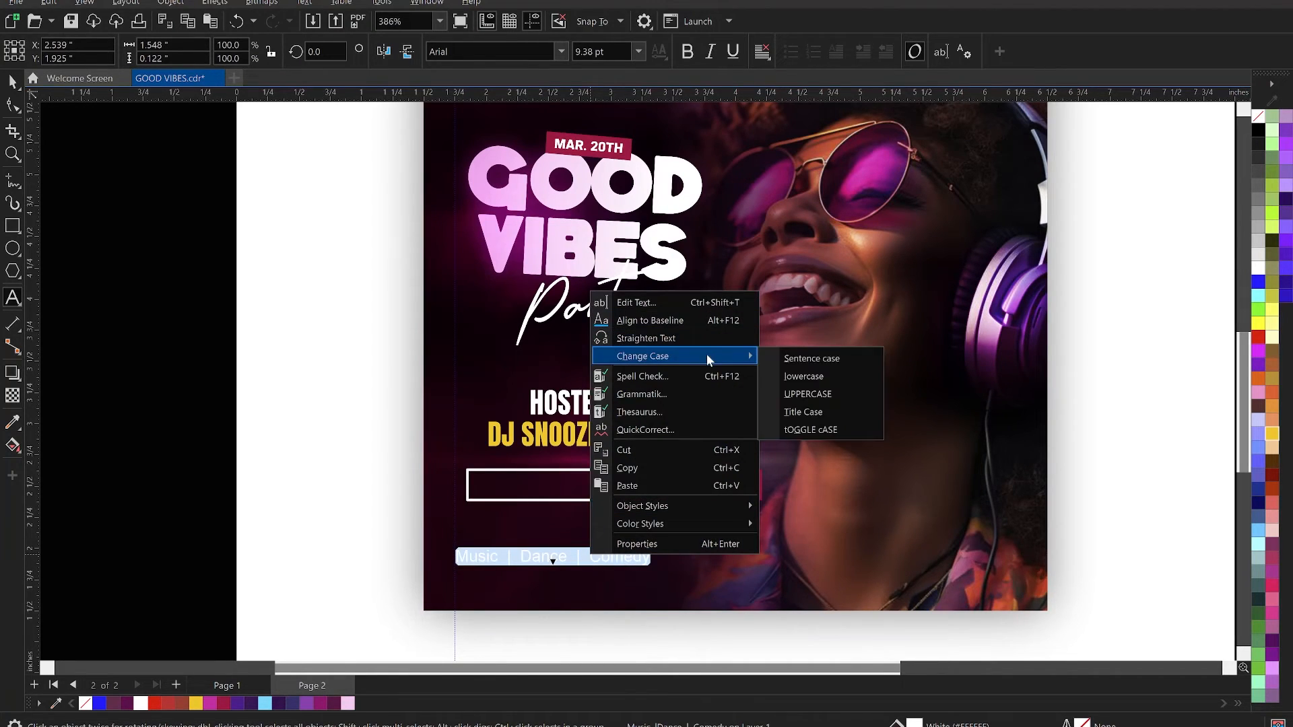
pyautogui.click(827, 396)
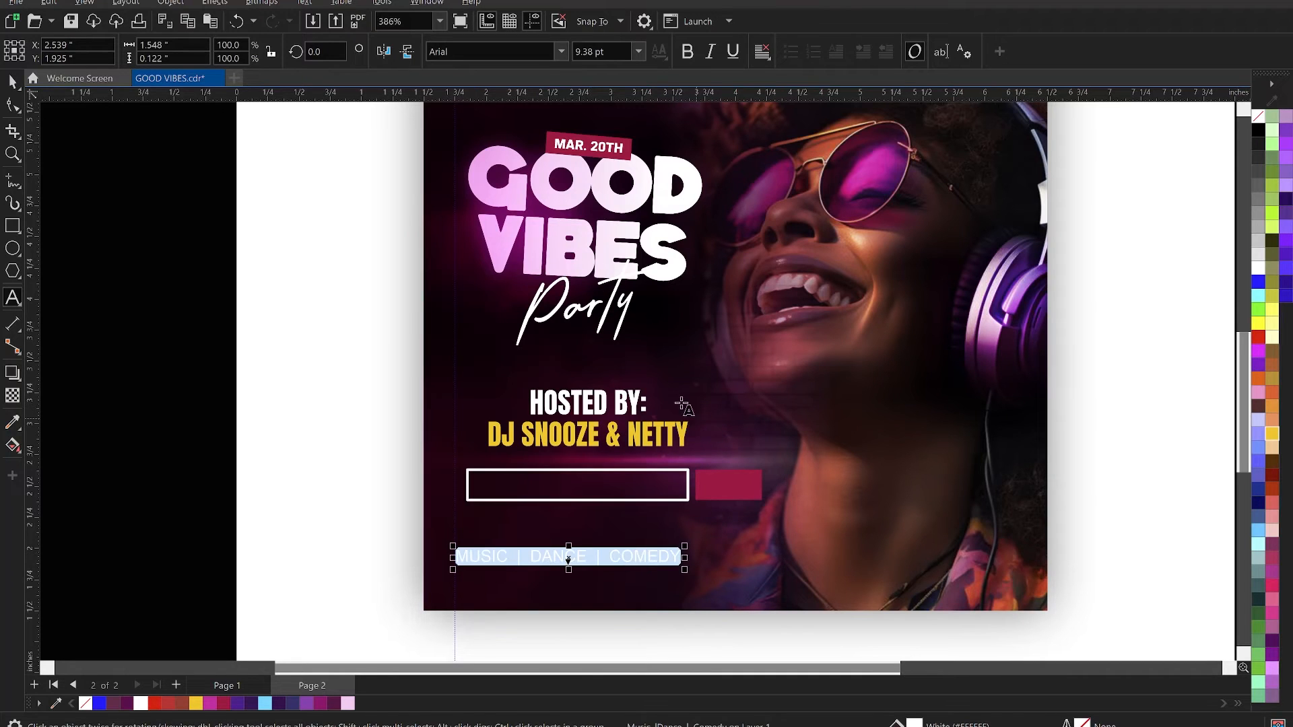
pyautogui.press('Escape')
pyautogui.click(524, 53)
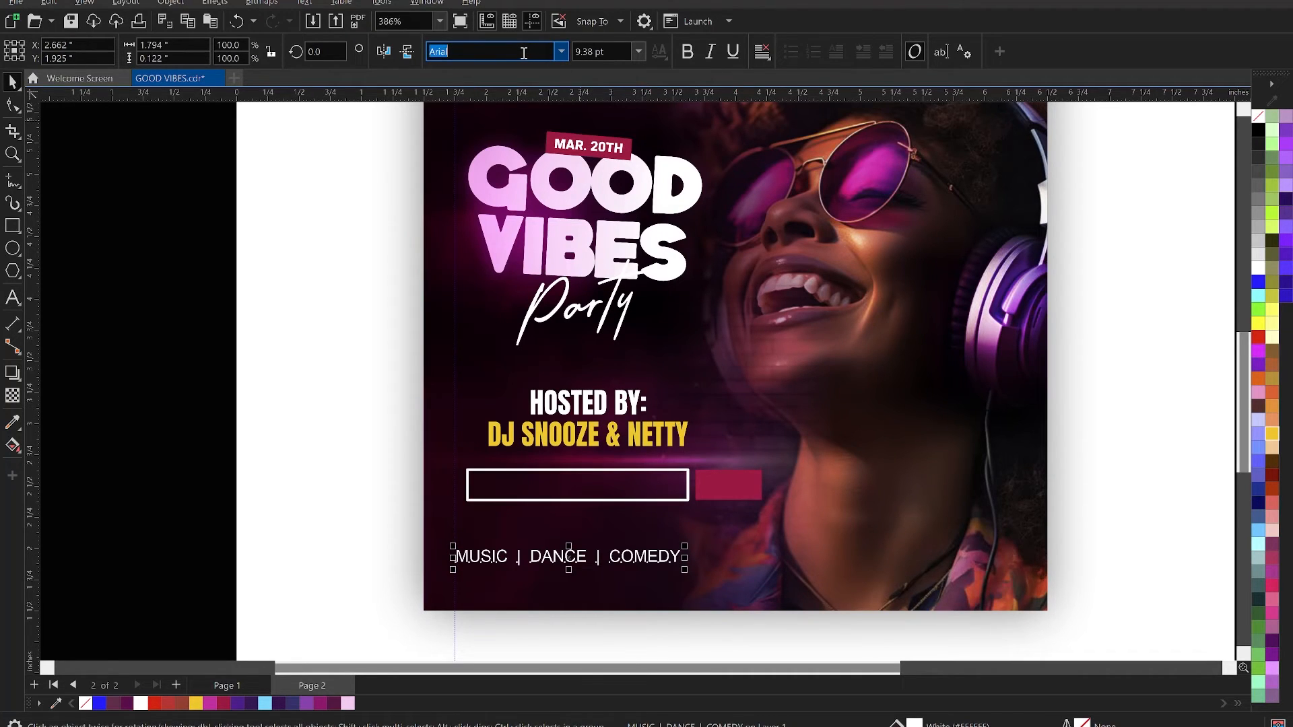
pyautogui.write('Anton')
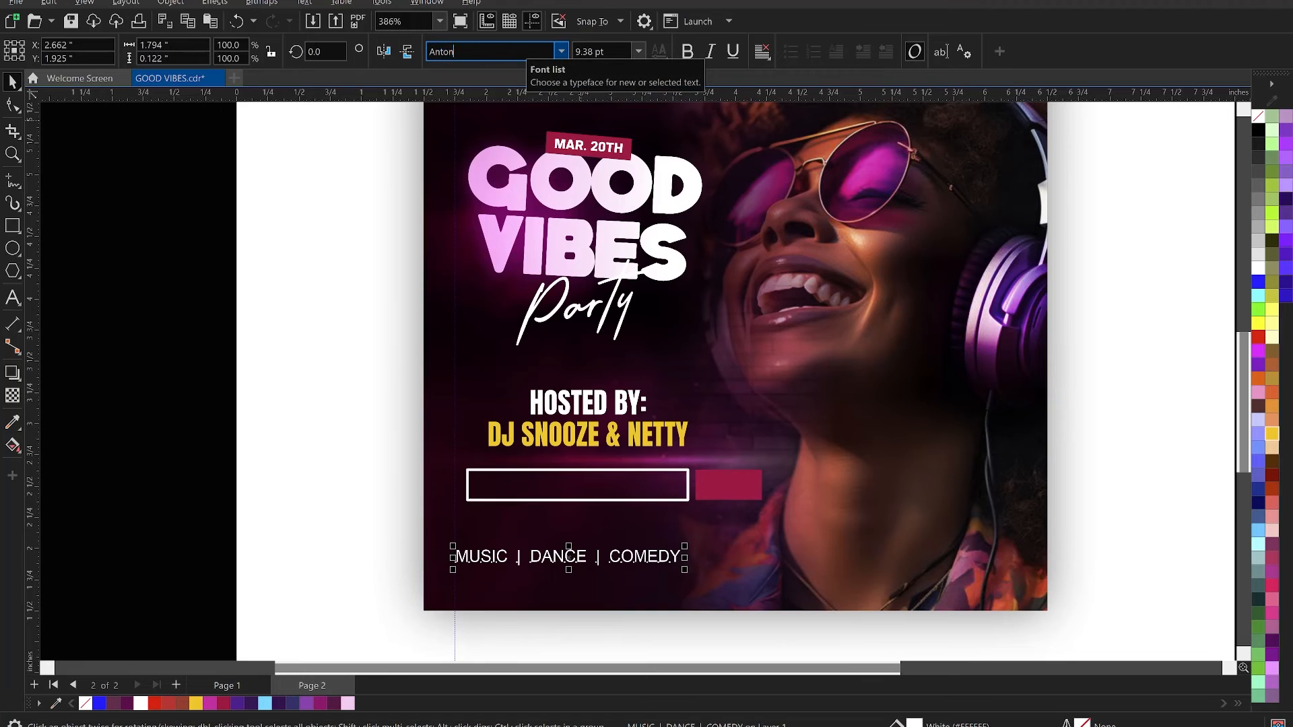
pyautogui.press('Return')
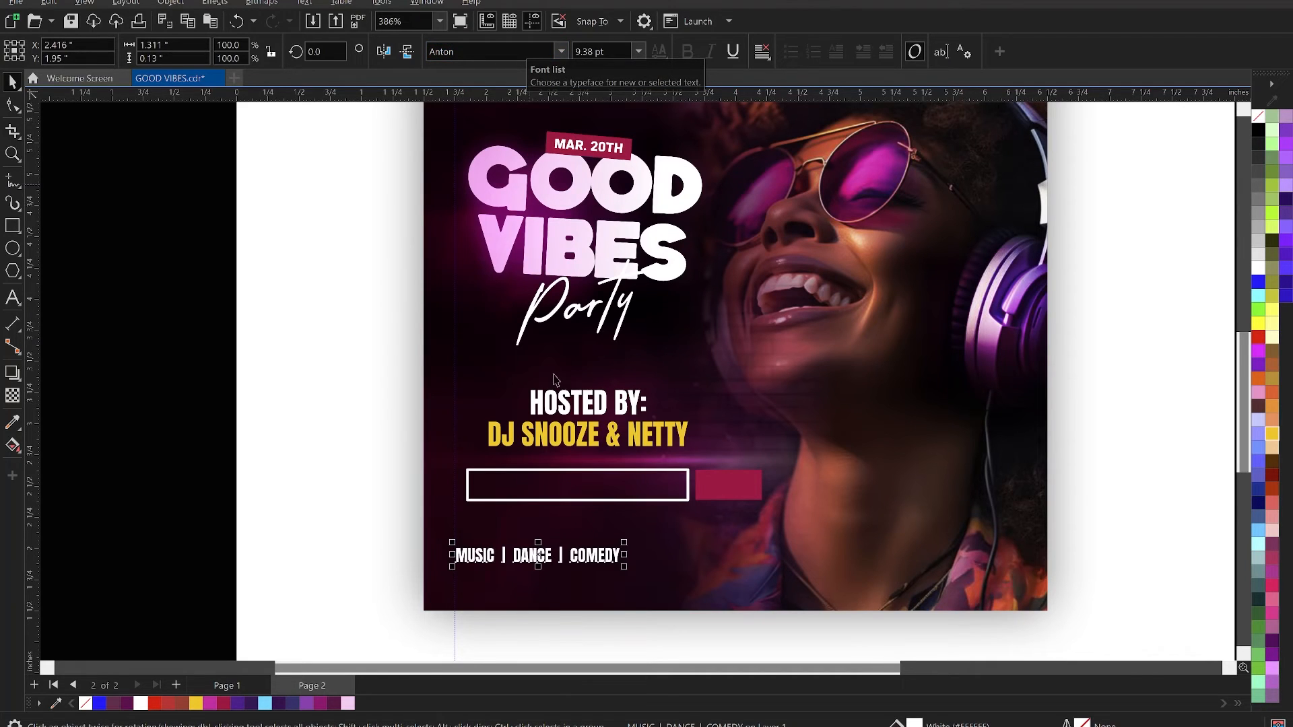
# - Centre the uppercase line inside the white-outlined rectangle and enlarge it to about 10.8 pt
pyautogui.keyDown('shift'); pyautogui.click(626, 488); pyautogui.keyUp('shift')
pyautogui.press('c')
pyautogui.press('e')
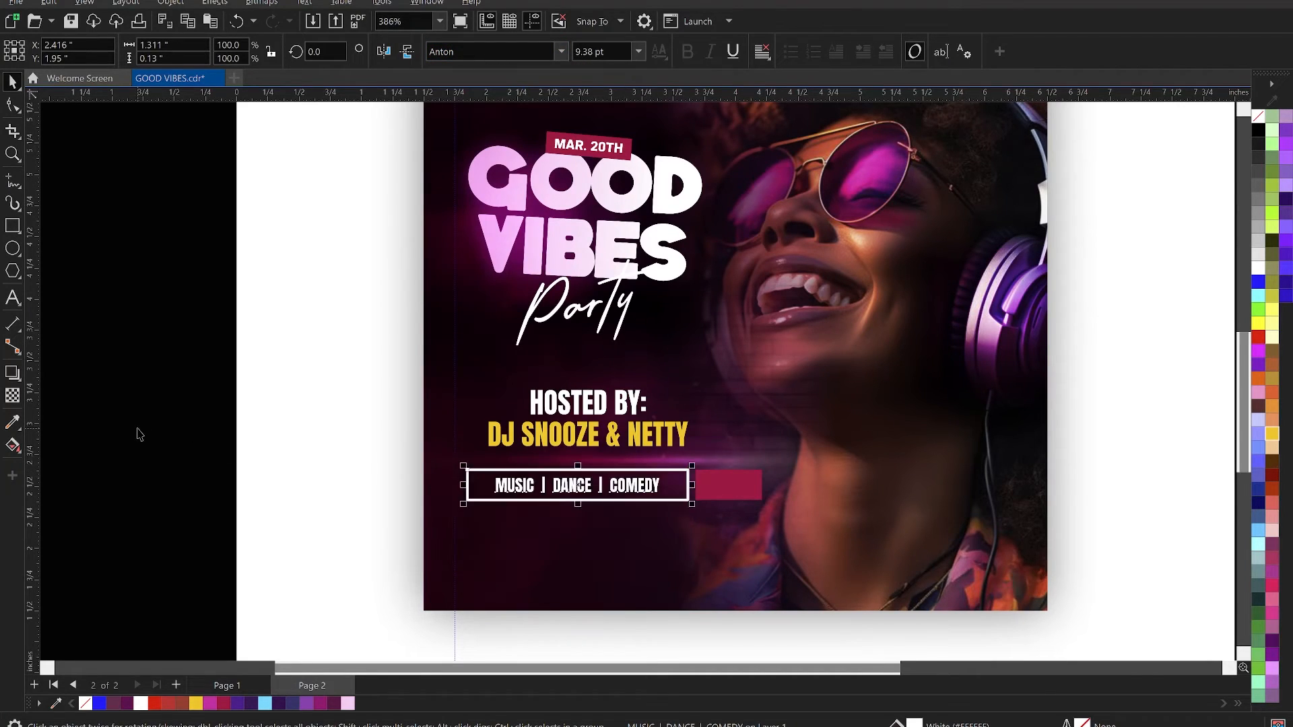
pyautogui.press('Escape')
pyautogui.click(656, 499)
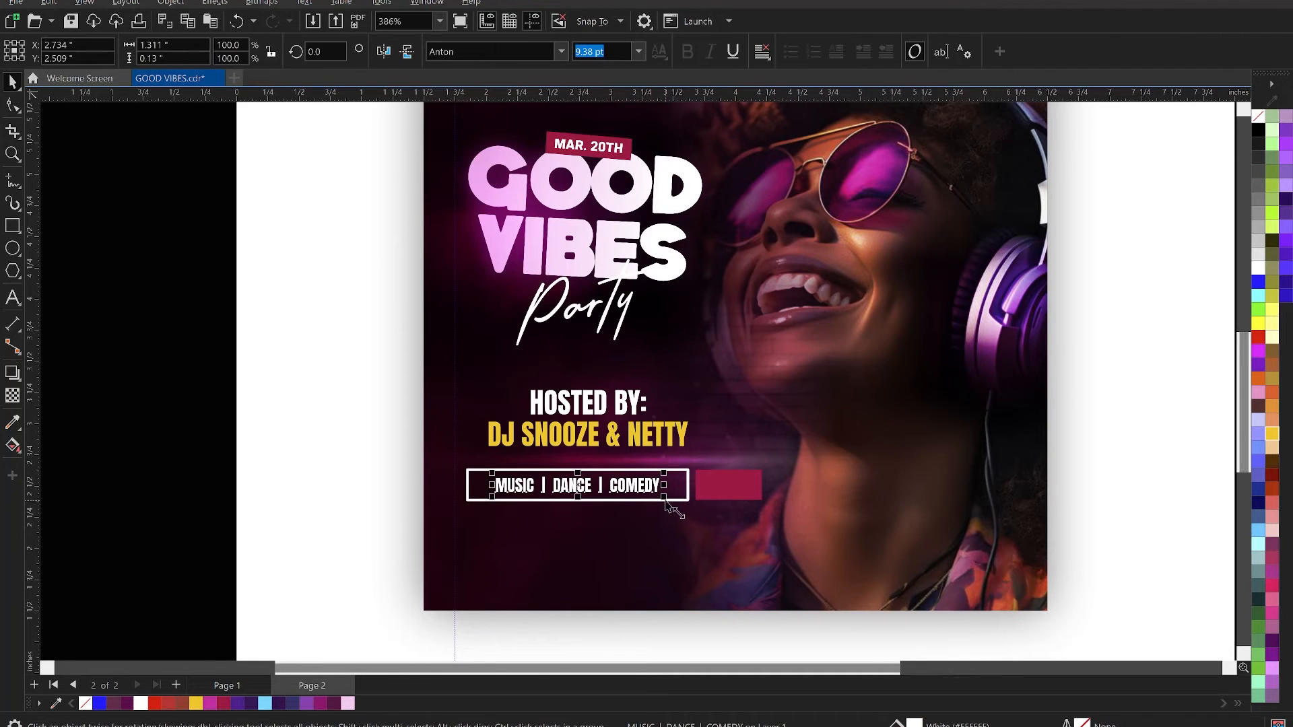
pyautogui.moveTo(665, 499); pyautogui.dragTo(677, 502)
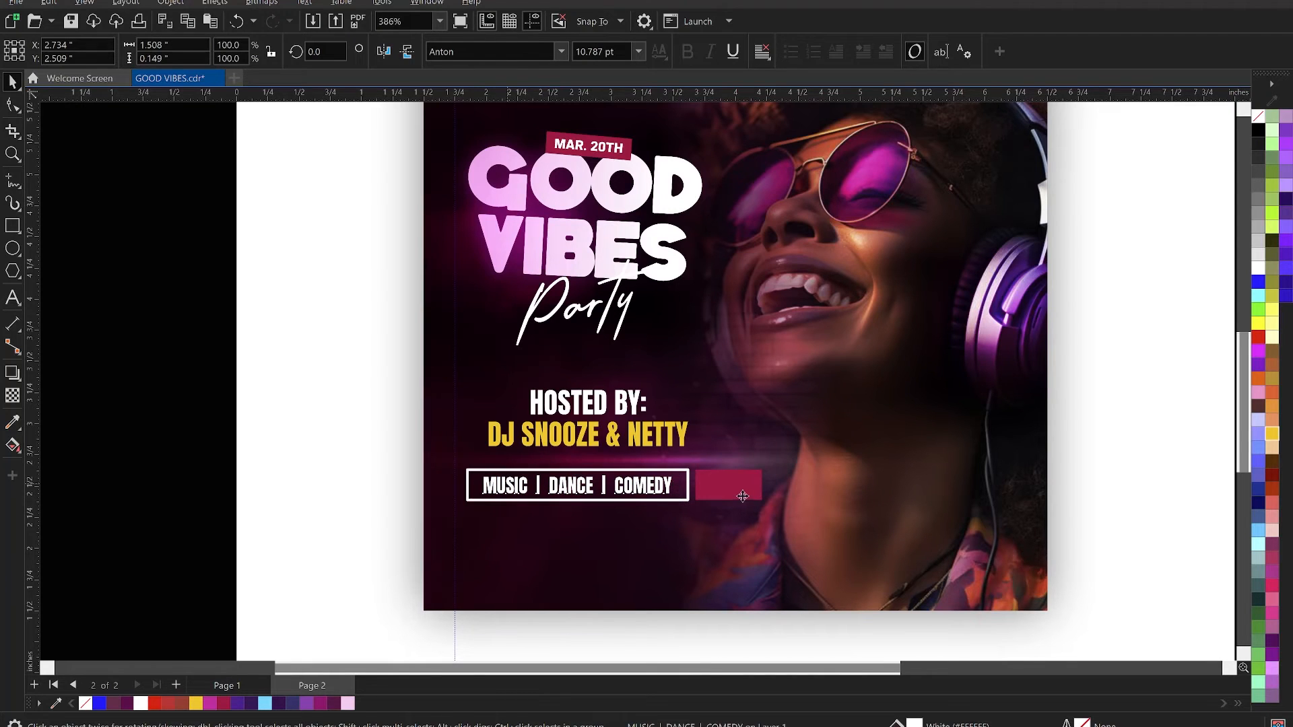
# - Duplicate the line onto the crimson rectangle, then switch to the Notepad brief and cut the 8pm time, deleting its leftover label
pyautogui.moveTo(736, 494); pyautogui.dragTo(732, 484)
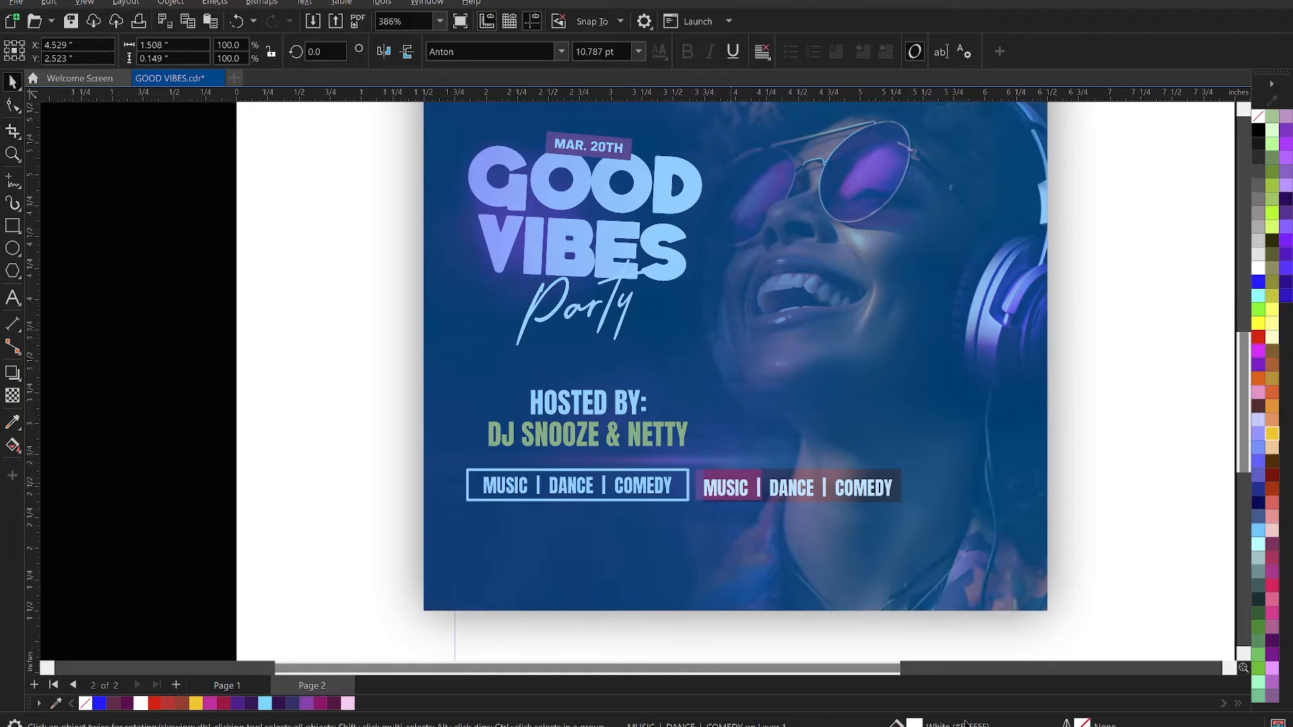
pyautogui.hotkey('alt', 'Tab')
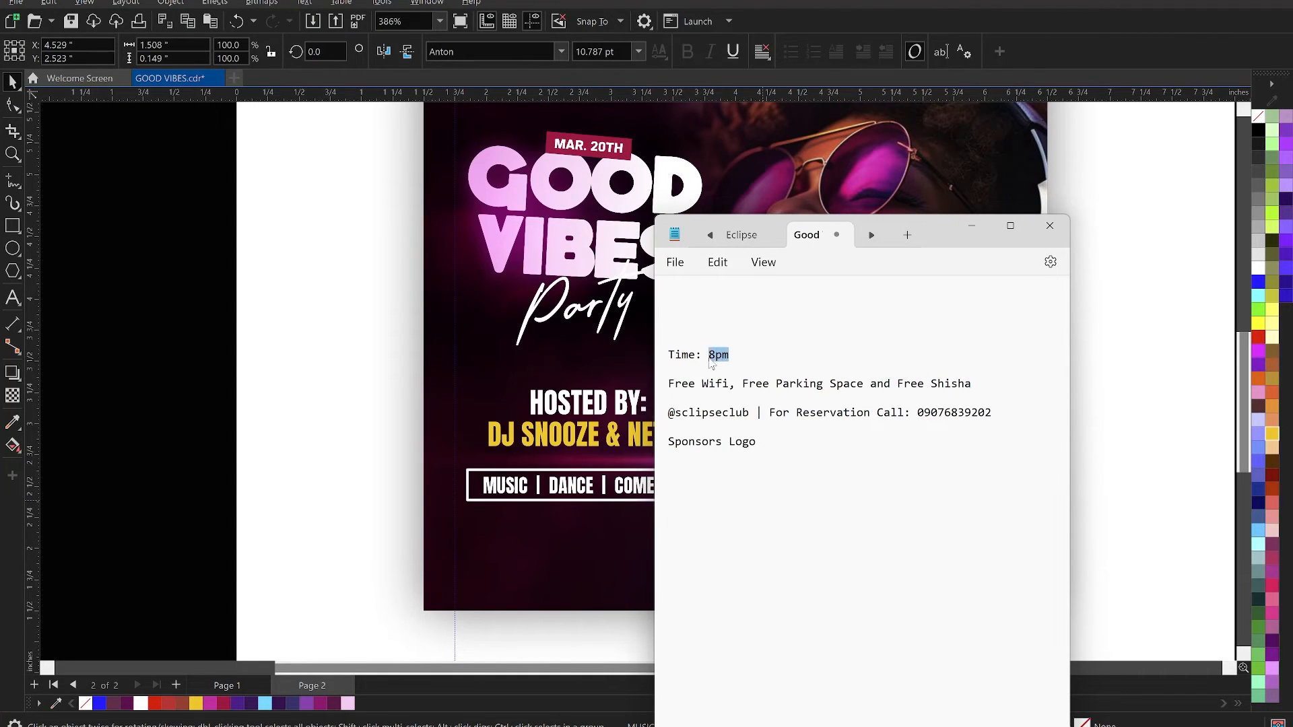
pyautogui.hotkey('ctrl', 'x')
pyautogui.press('BackSpace')
pyautogui.press('BackSpace')
pyautogui.press('BackSpace')
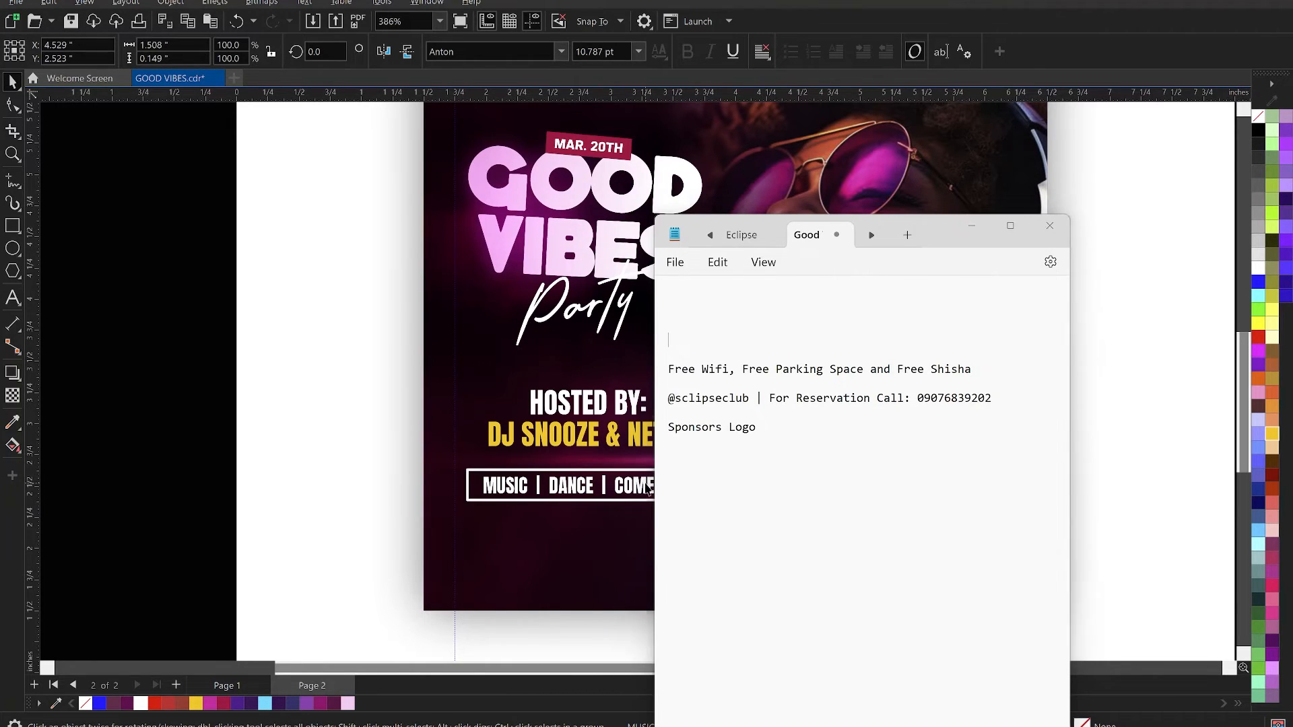
# - Switch back to CorelDRAW and replace the duplicated line's text with the pasted time, written as "8PM"
pyautogui.hotkey('alt', 'Tab')
pyautogui.doubleClick(731, 485)
pyautogui.hotkey('ctrl', 'a')
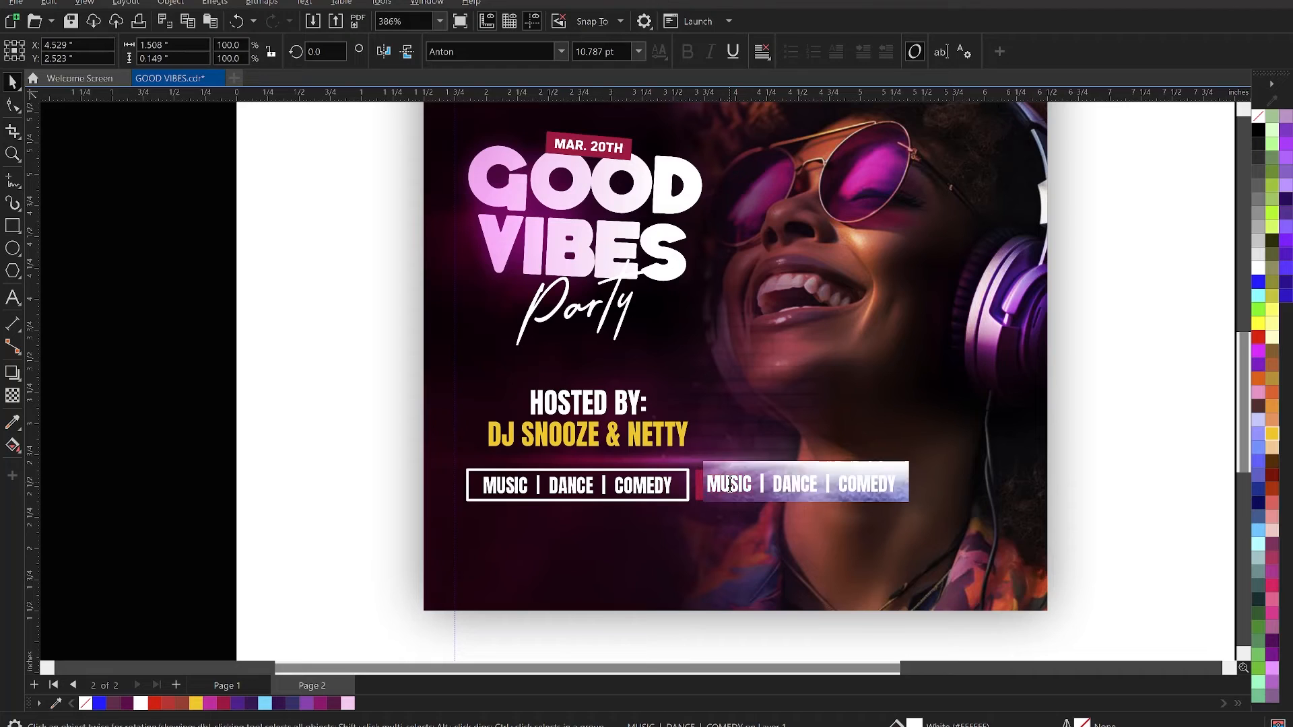
pyautogui.hotkey('ctrl', 'v')
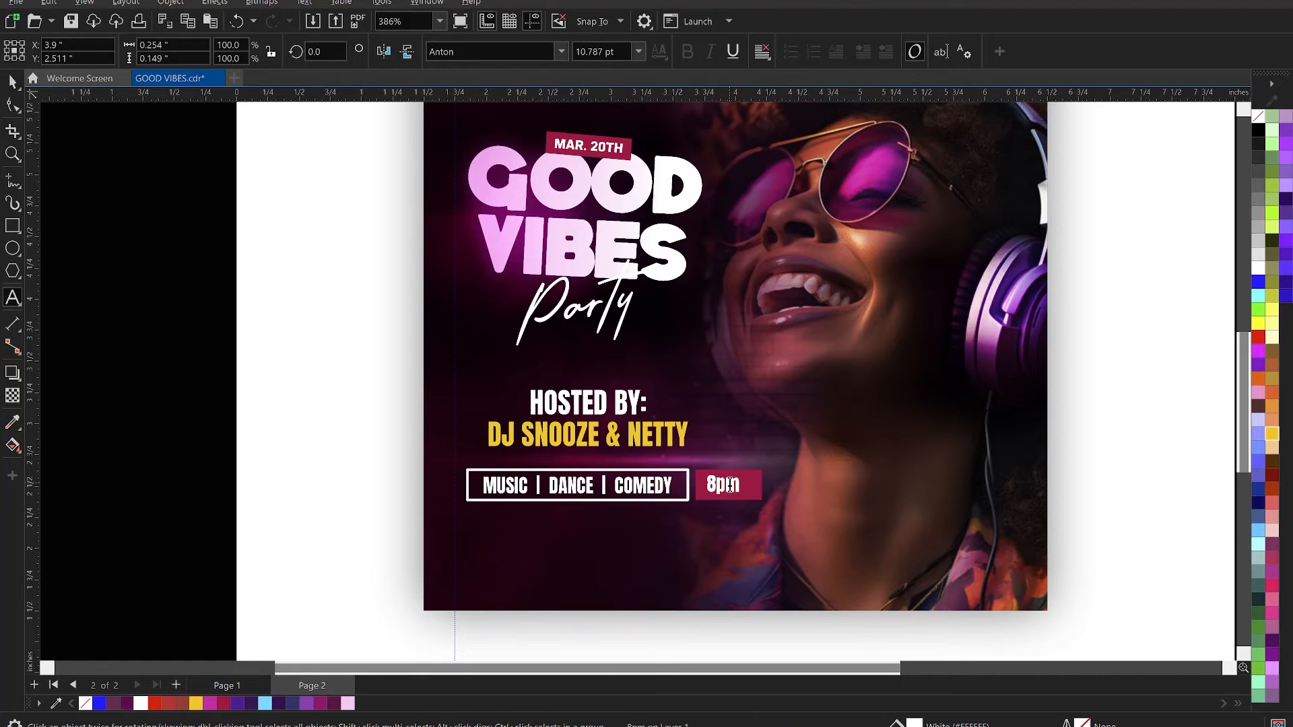
pyautogui.press('BackSpace')
pyautogui.write('PM')
pyautogui.hotkey('ctrl', 'space')
# - Narrow the crimson rectangle to about 0.42 inches wide and centre the 8PM text inside it
pyautogui.click(755, 488)
pyautogui.moveTo(768, 488); pyautogui.dragTo(738, 488)
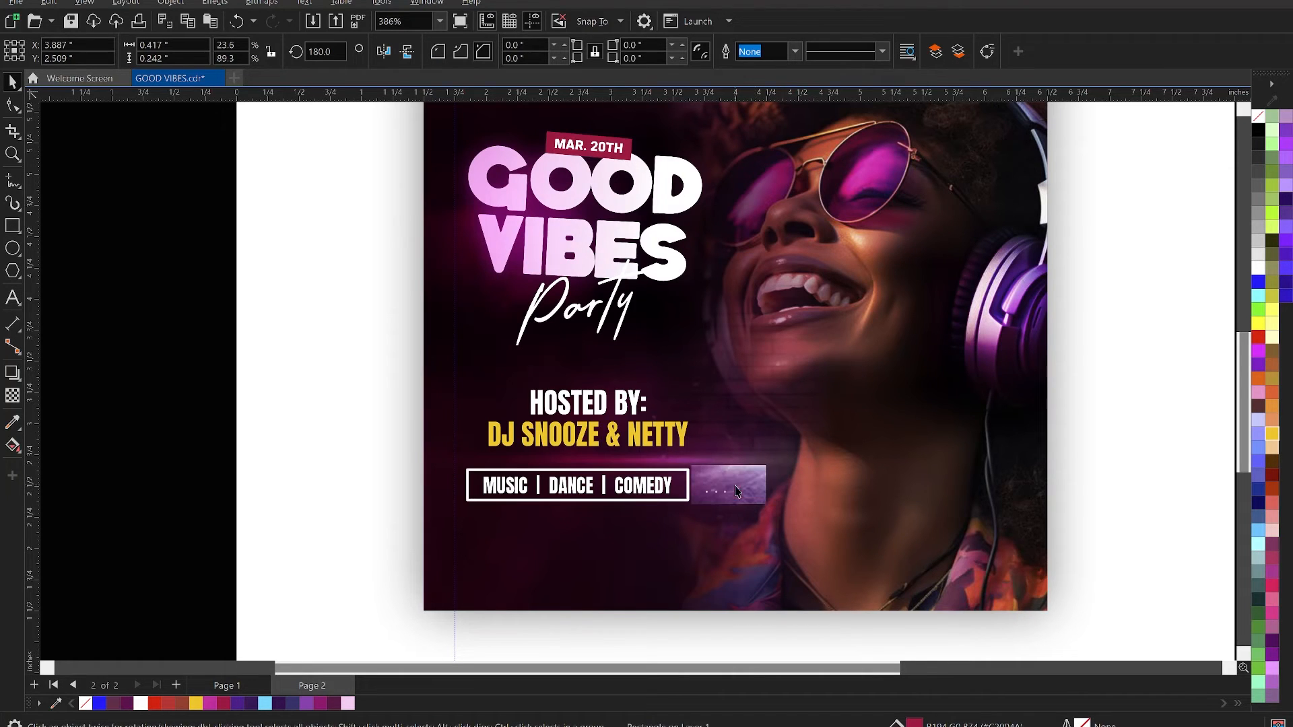
pyautogui.keyDown('shift'); pyautogui.click(715, 488); pyautogui.keyUp('shift')
pyautogui.keyDown('shift'); pyautogui.click(705, 498); pyautogui.keyUp('shift')
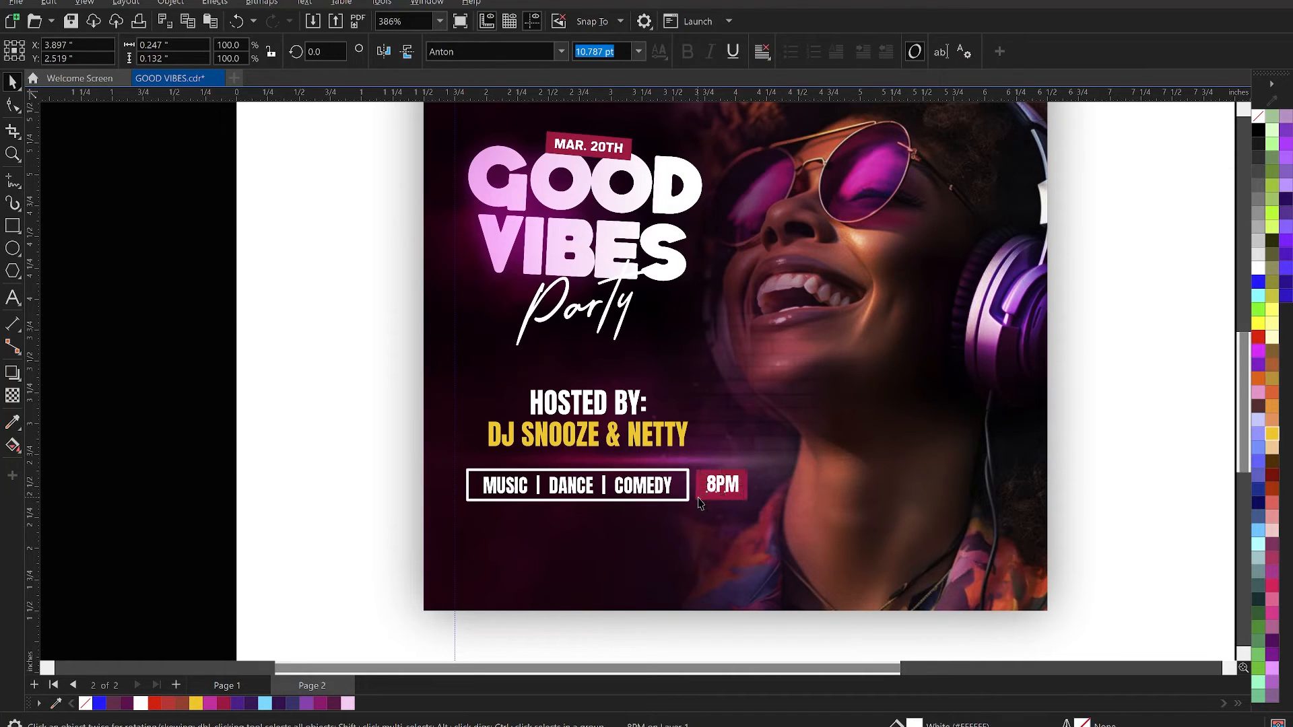
pyautogui.scroll(1, 693, 487)
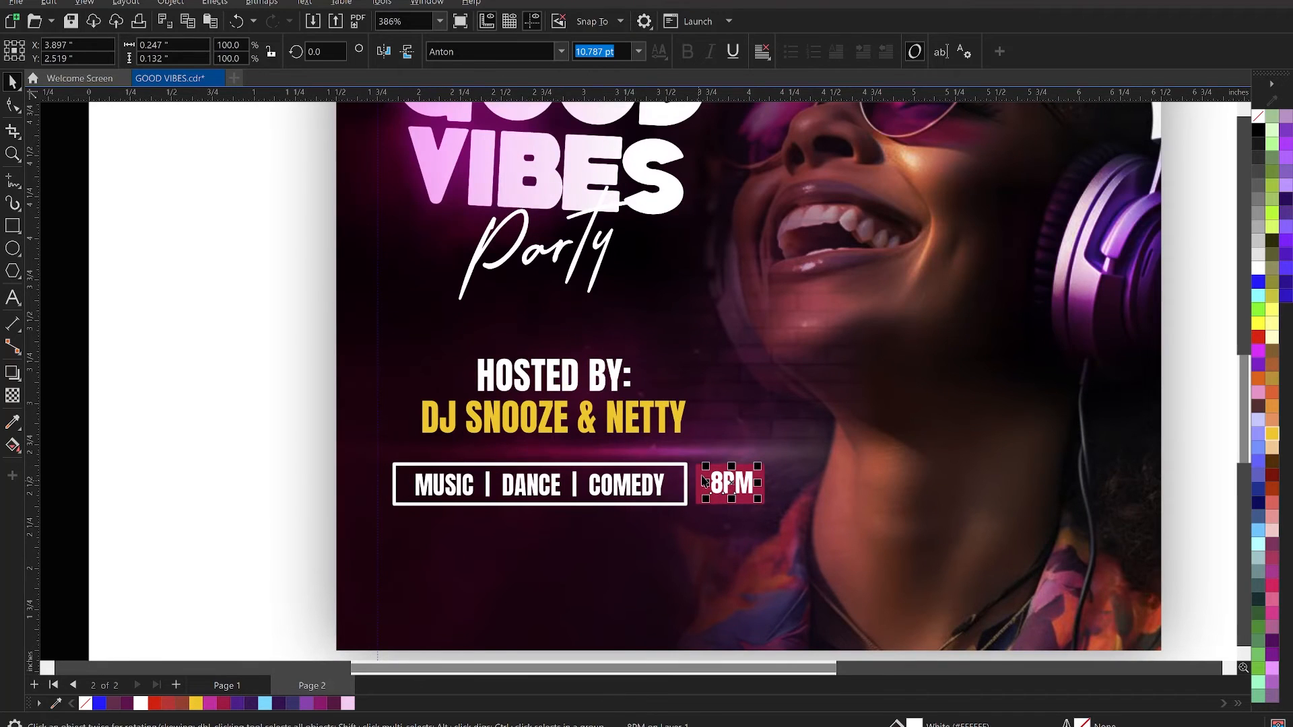
pyautogui.keyDown('shift'); pyautogui.click(702, 475); pyautogui.keyUp('shift')
pyautogui.scroll(-1, 782, 476)
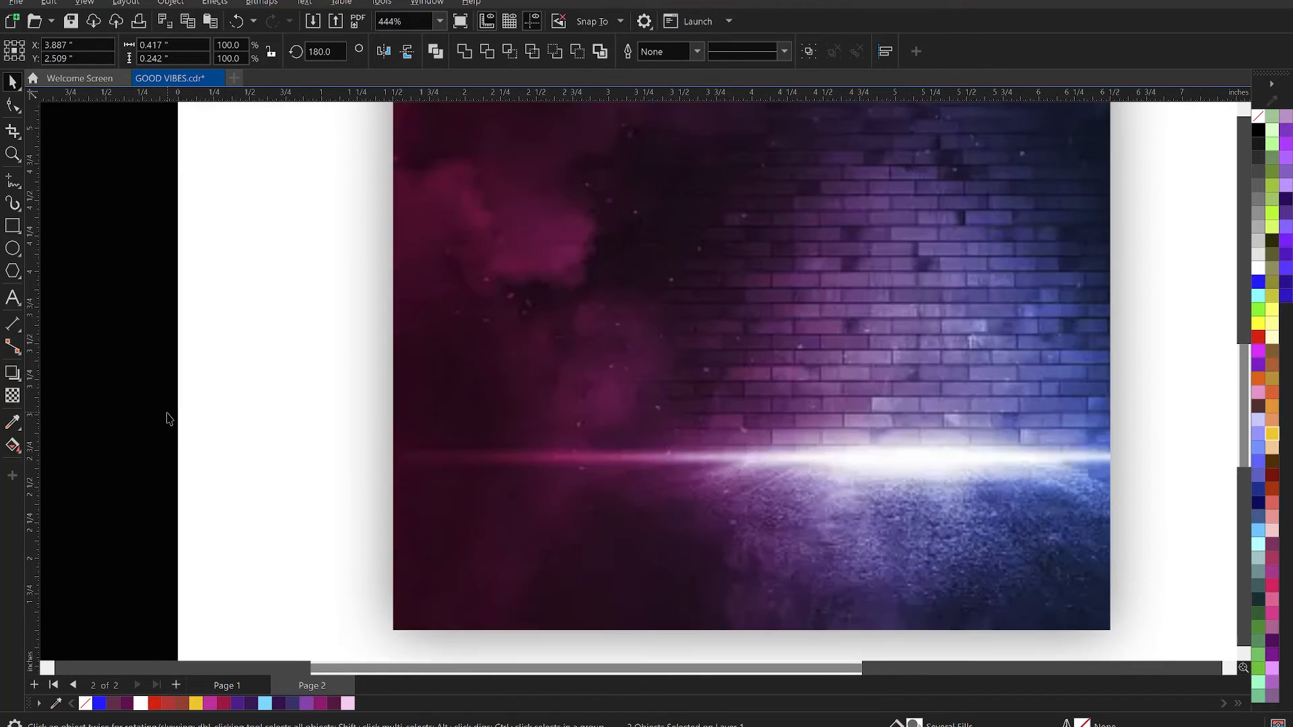
pyautogui.click(169, 419)
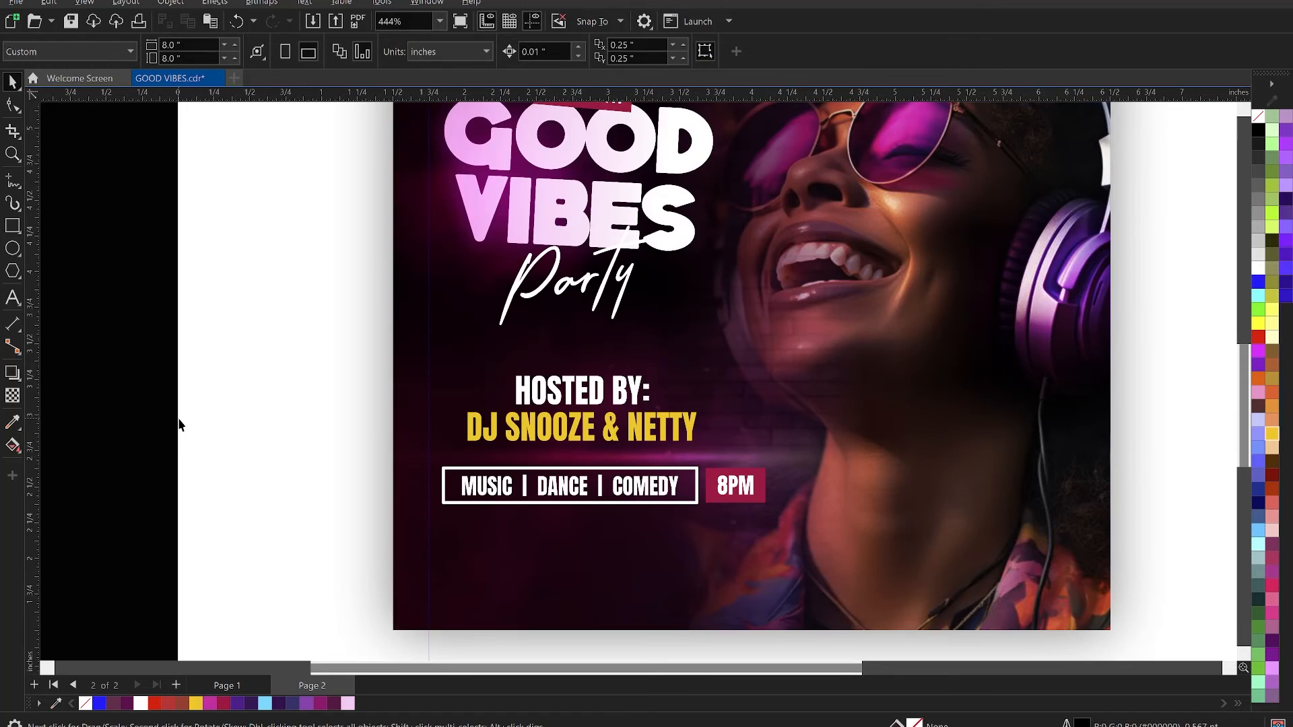
# - Move both rectangles and their texts up about 0.04 inches, closer to the DJ names
pyautogui.scroll(-2, 664, 484)
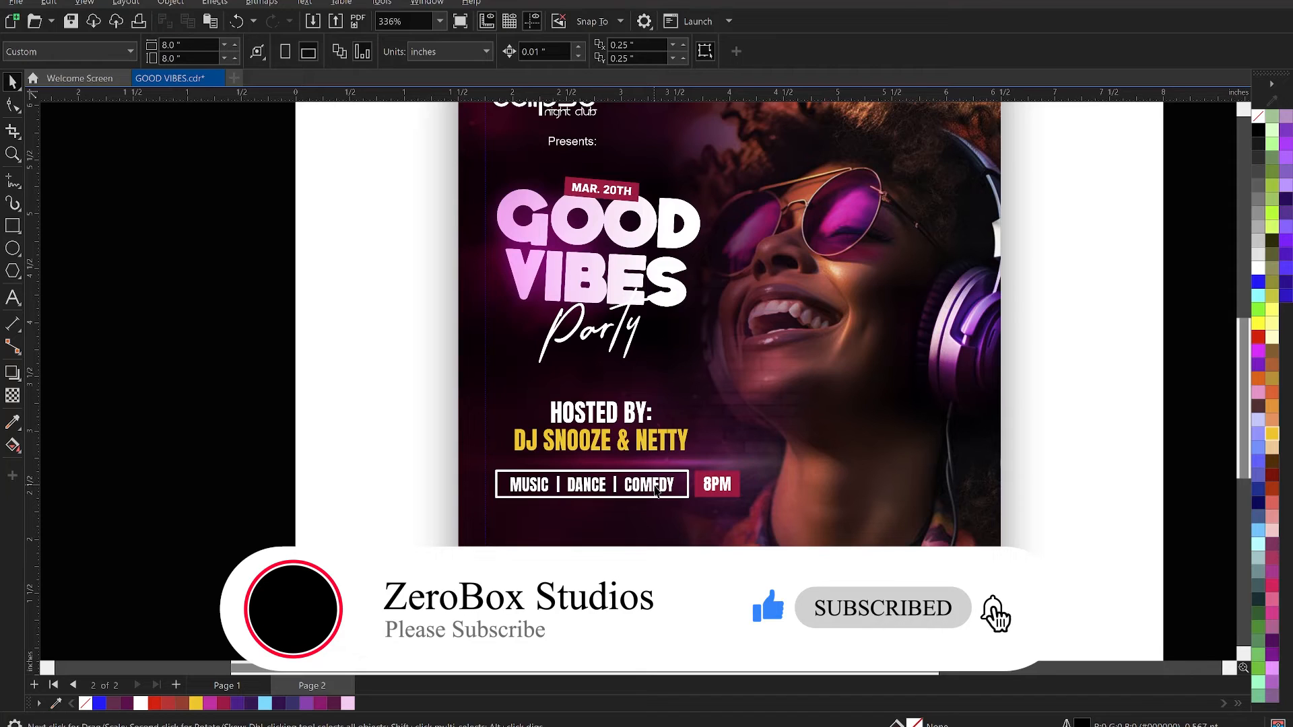
pyautogui.moveTo(254, 447); pyautogui.dragTo(822, 545)
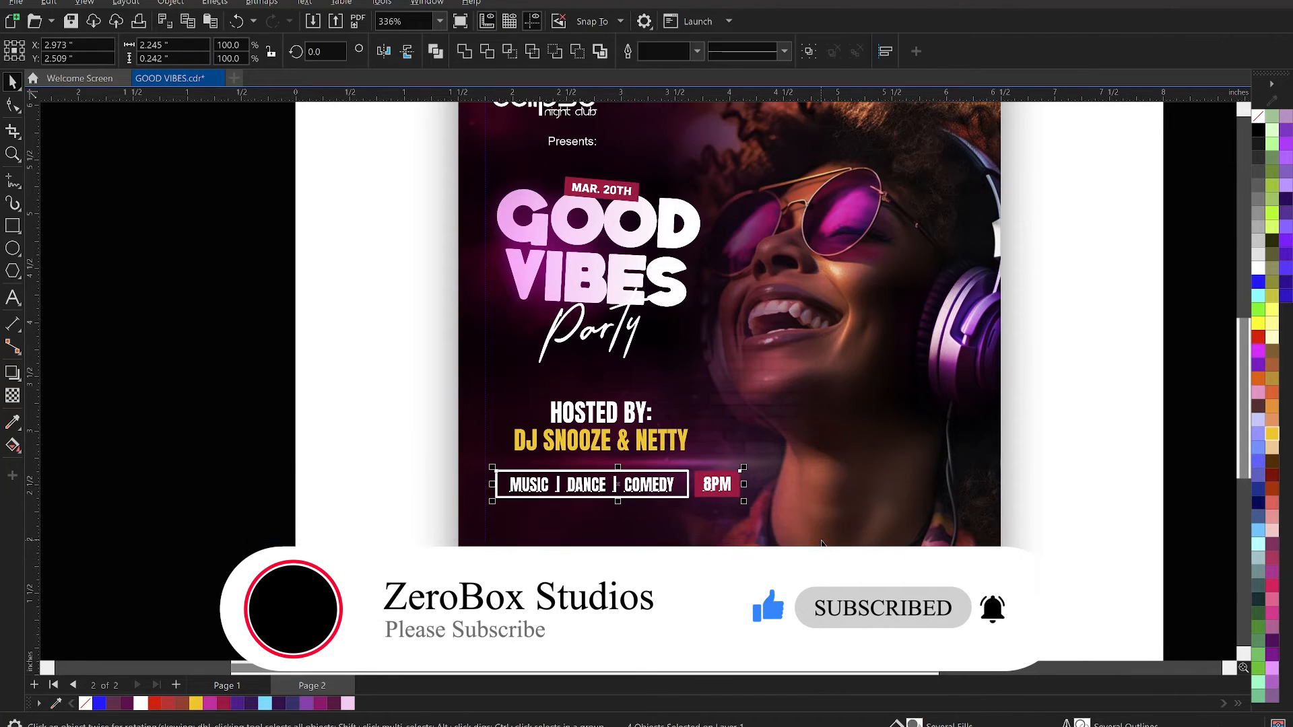
pyautogui.press('Up')
pyautogui.press('Up')
pyautogui.press('Up')
pyautogui.press('Up')
pyautogui.press('Up')
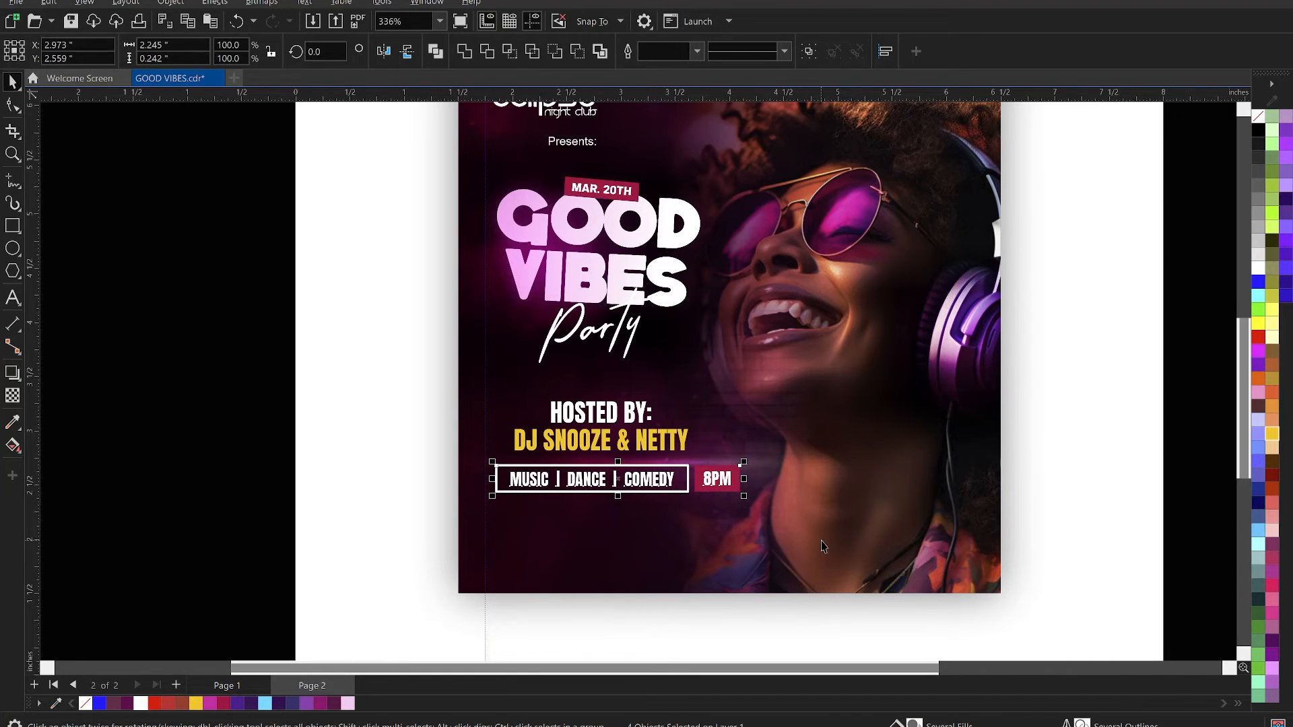
pyautogui.press('Down')
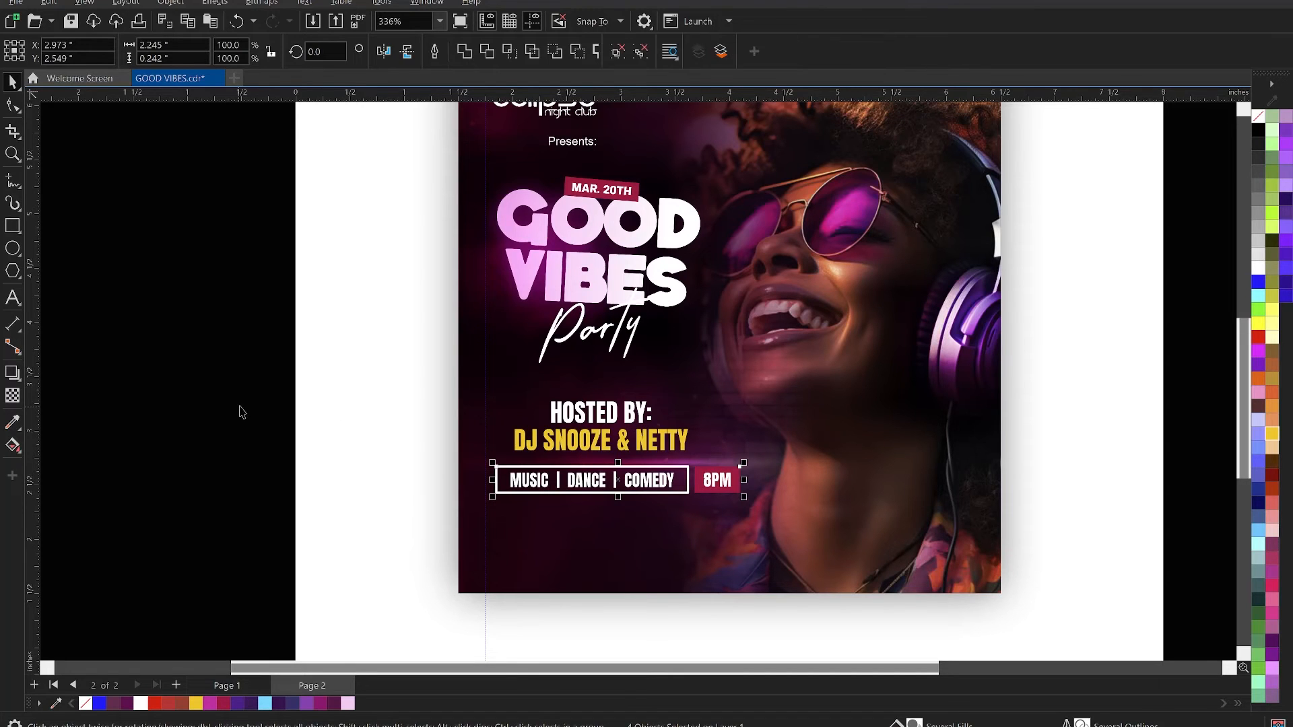
# - Centre the boxed details row beneath the host lines and shift the whole block right about 0.03 inches
pyautogui.moveTo(250, 378); pyautogui.dragTo(781, 531)
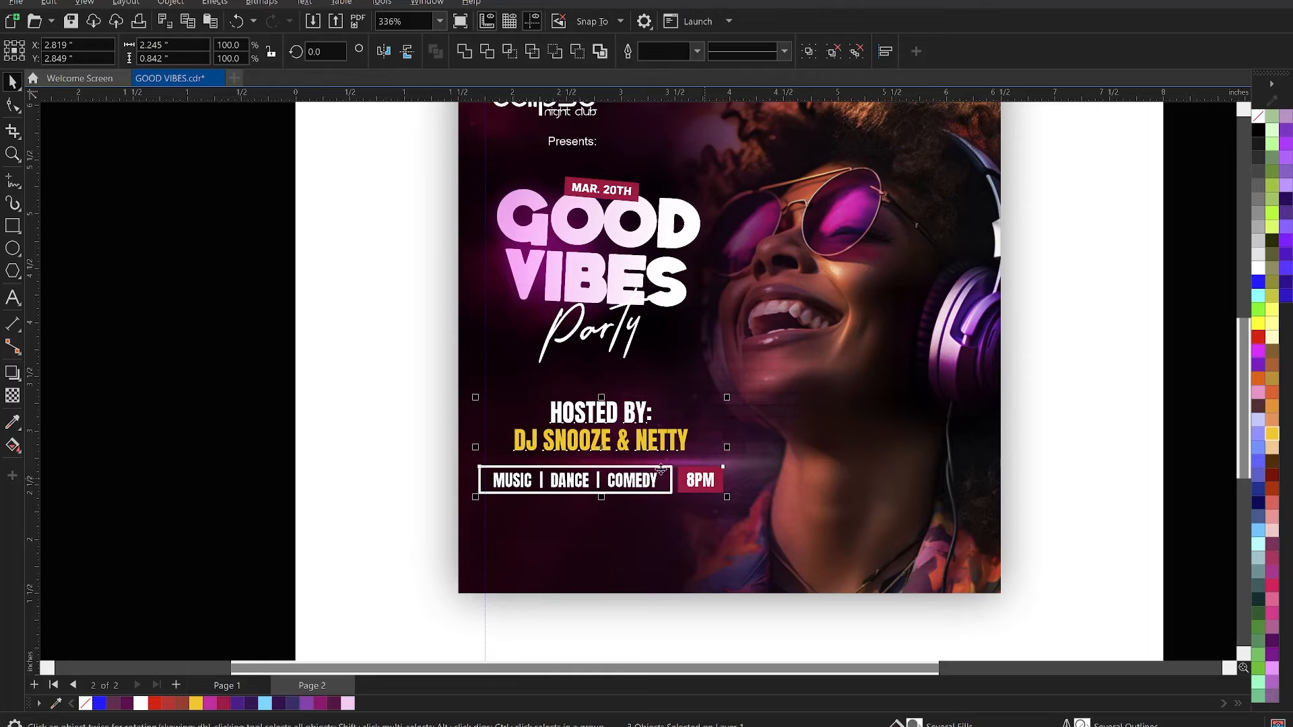
pyautogui.press('Right')
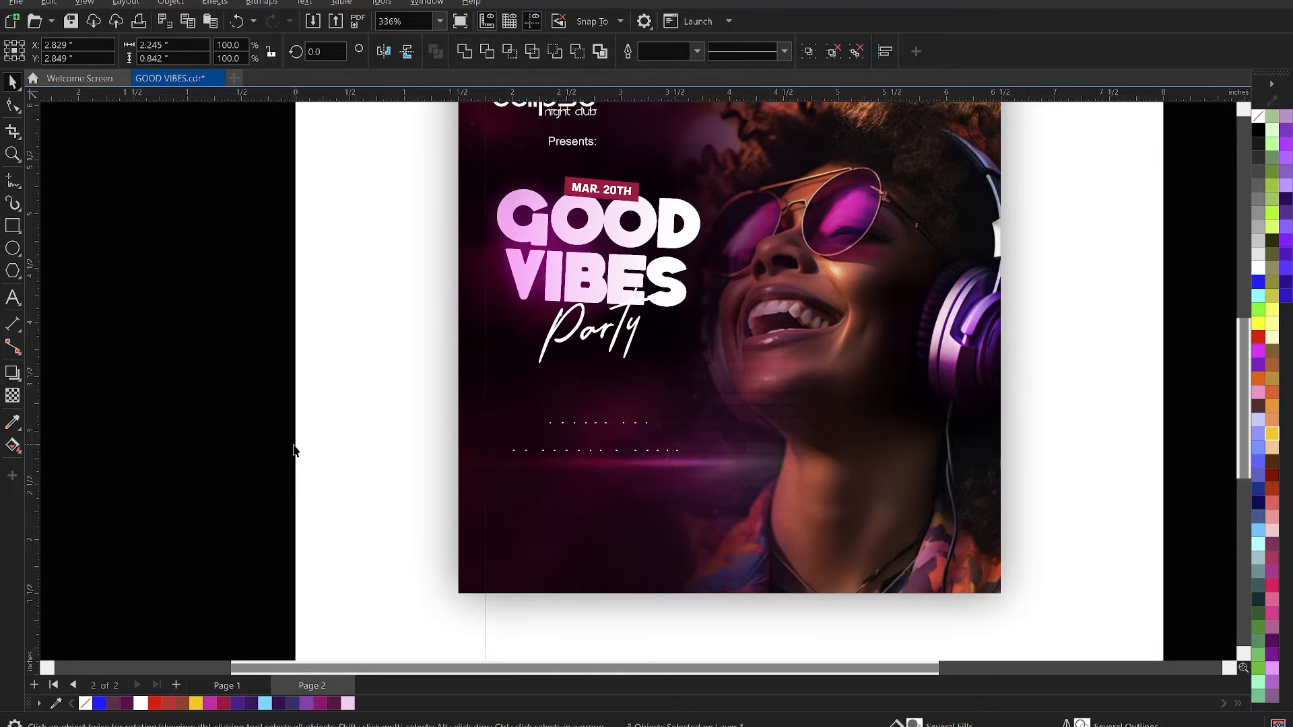
pyautogui.press('Right')
pyautogui.press('Right')
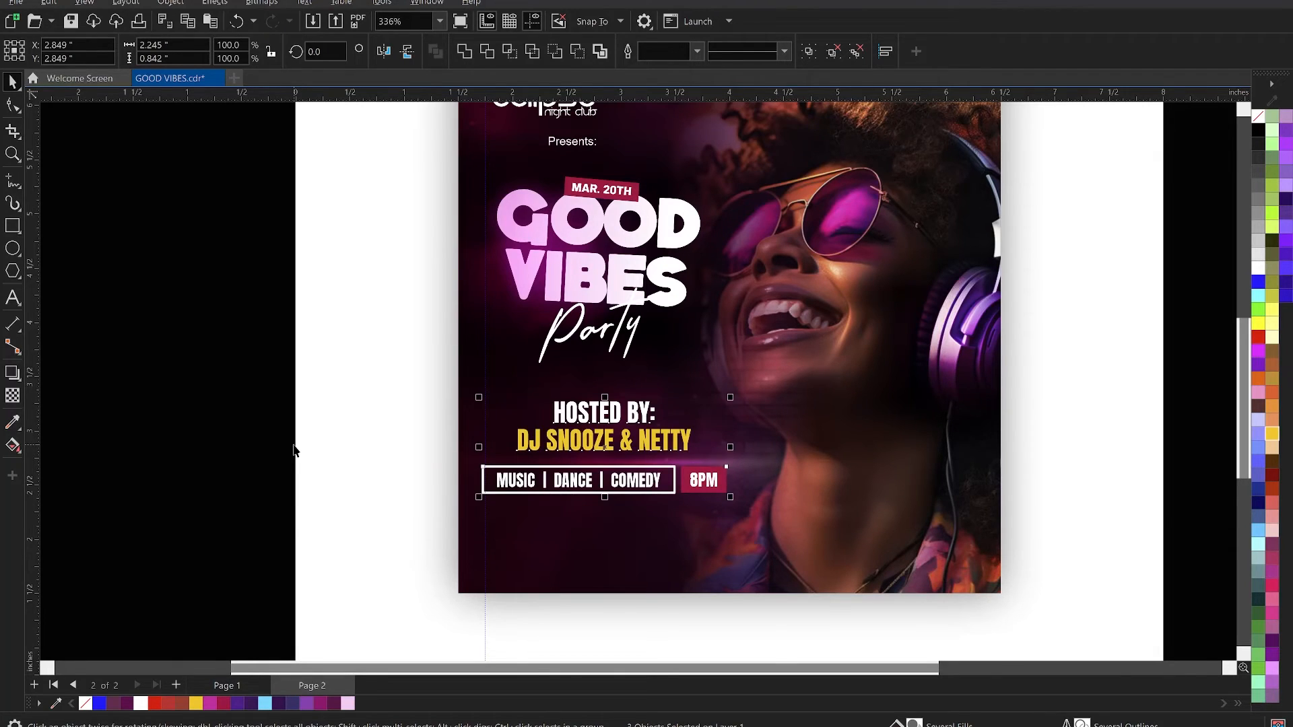
# - Shift the host lines and boxed details row right about 0.09 inches and up about 0.06 inches, and save the file
pyautogui.press('Right')
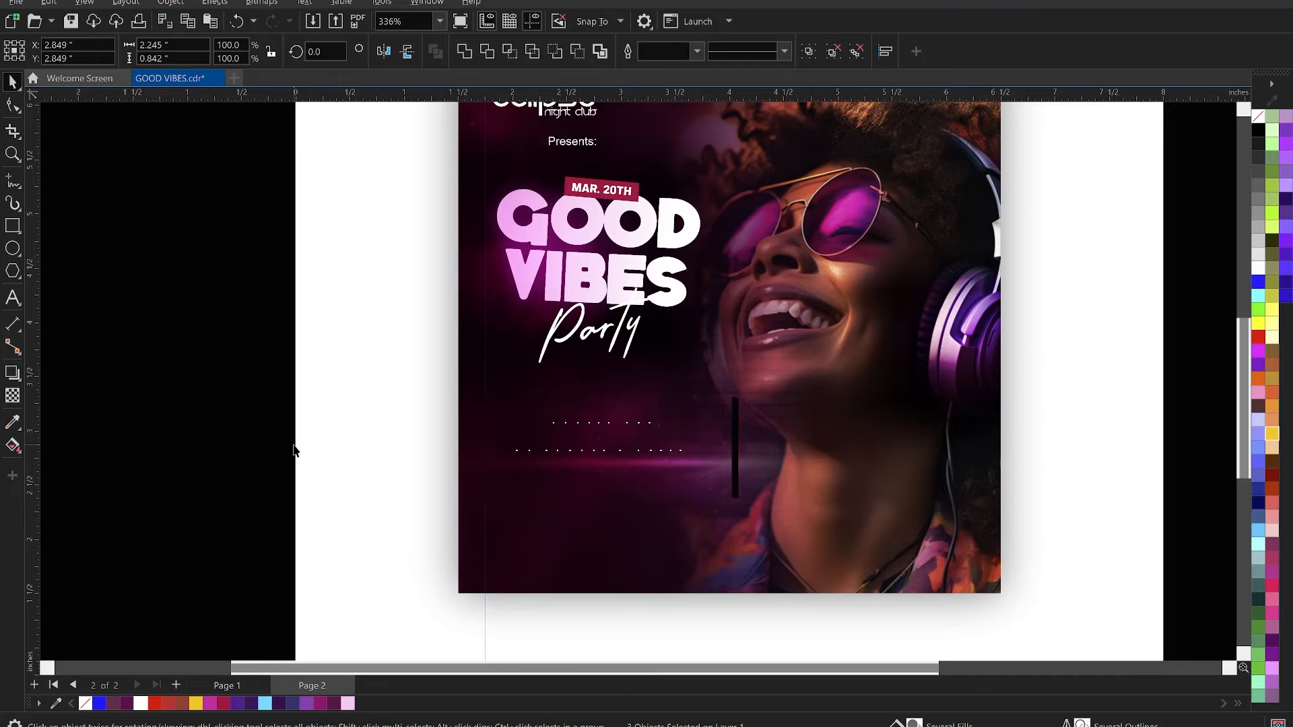
pyautogui.press('Right')
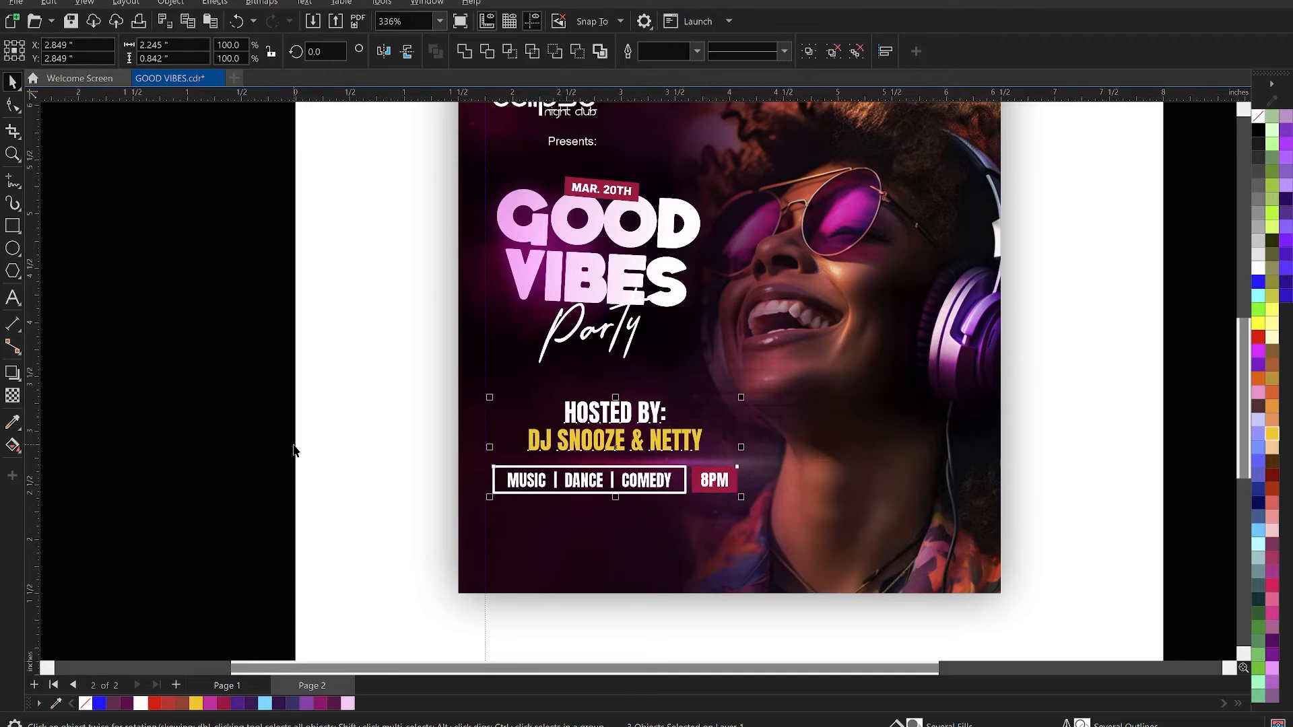
pyautogui.press('Up')
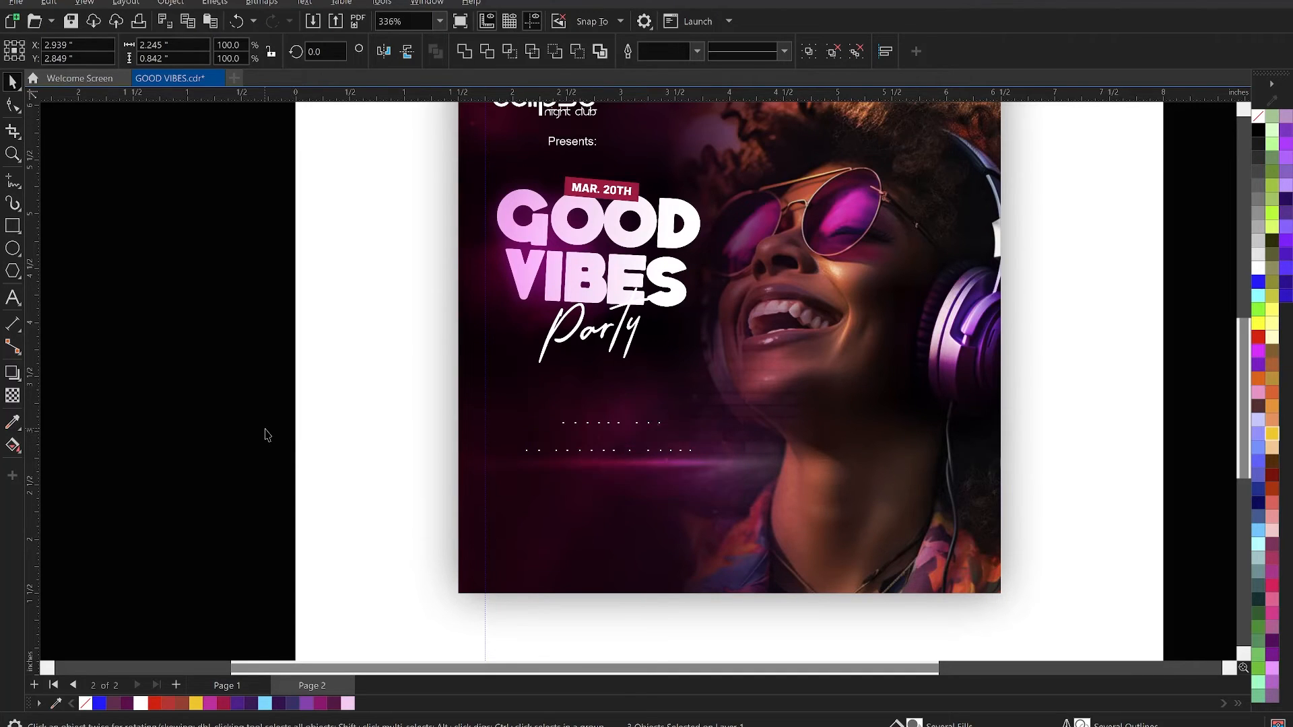
pyautogui.press('Up')
pyautogui.press('Up')
pyautogui.click(256, 394)
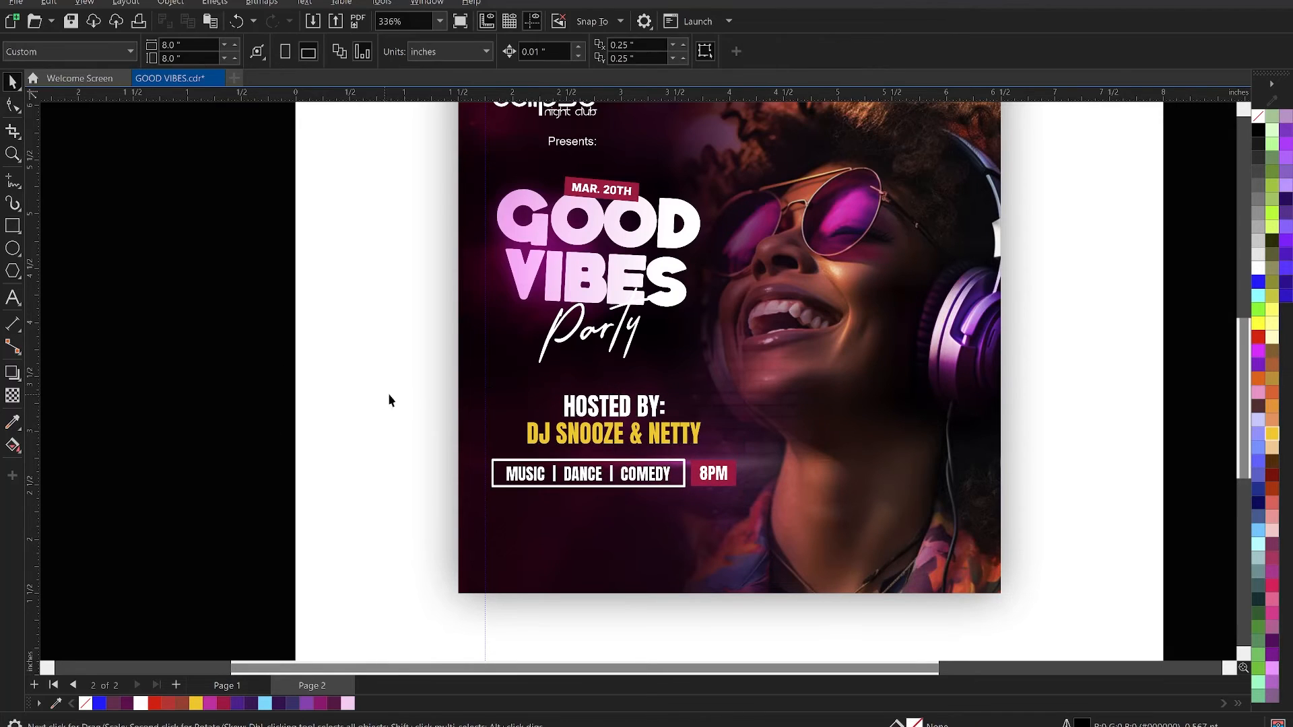
pyautogui.hotkey('ctrl', 's')
# - Switch to Notepad, cut the "Free Wifi, Free Parking Space and Free Shisha" line, and paste it in CorelDRAW as new text below the boxed row
pyautogui.hotkey('alt', 'Tab')
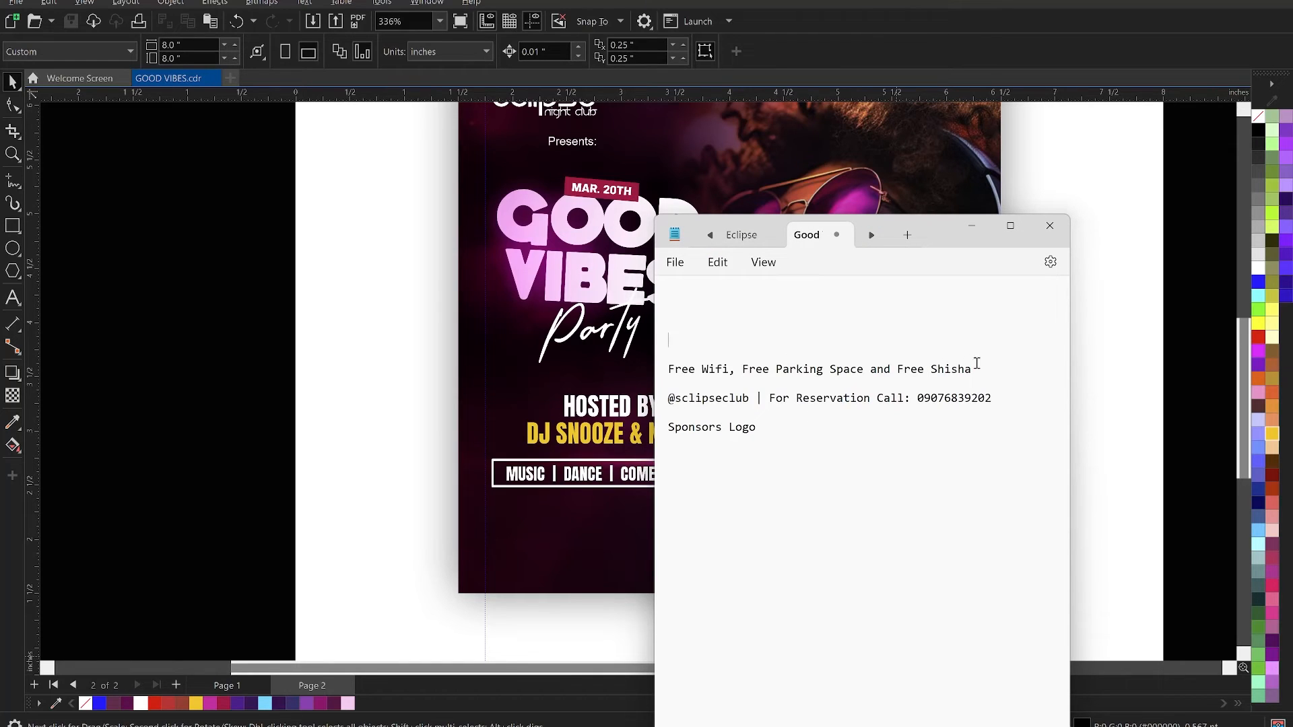
pyautogui.moveTo(987, 367); pyautogui.dragTo(693, 364)
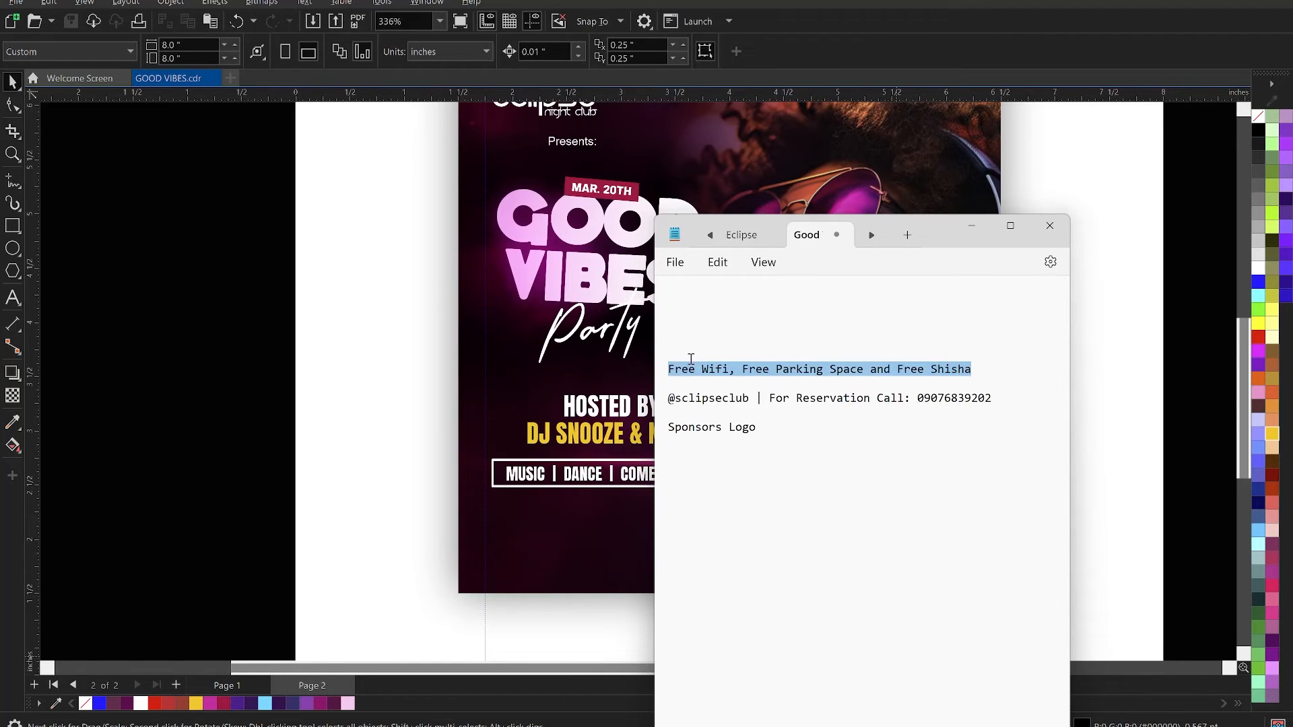
pyautogui.hotkey('ctrl', 'x')
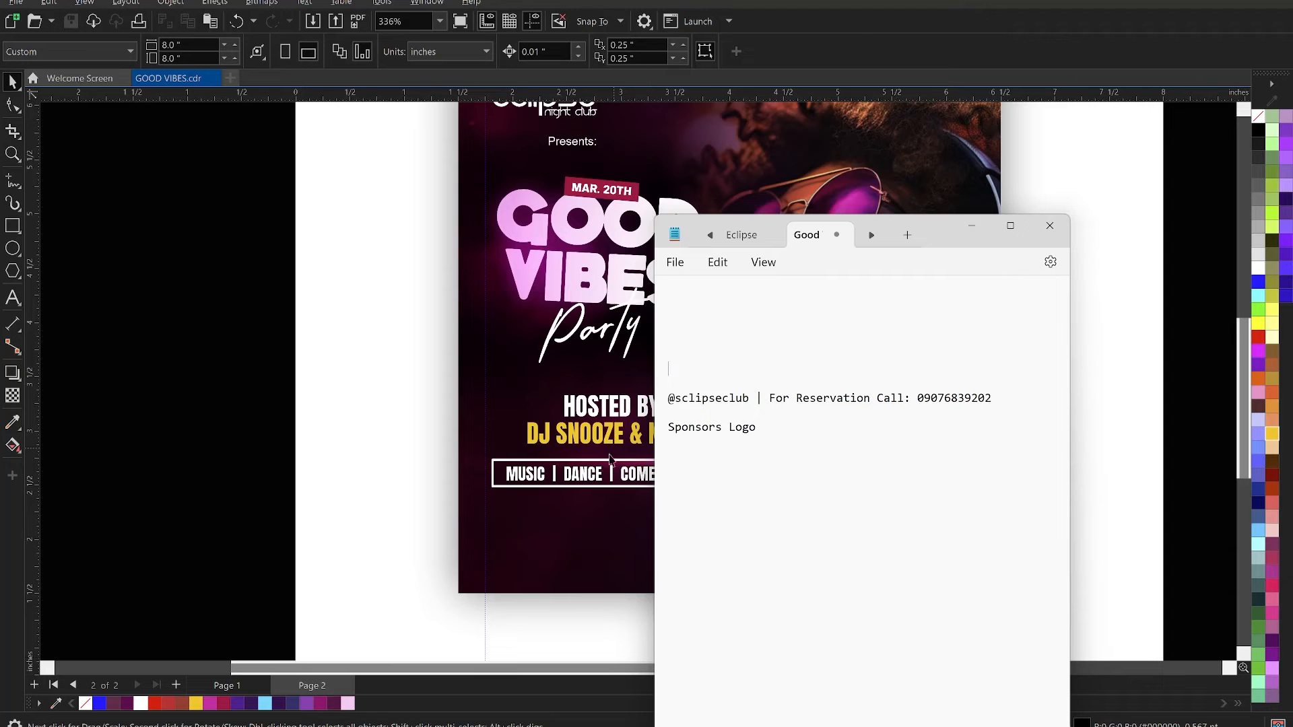
pyautogui.click(562, 556)
pyautogui.press('F8')
pyautogui.click(543, 532)
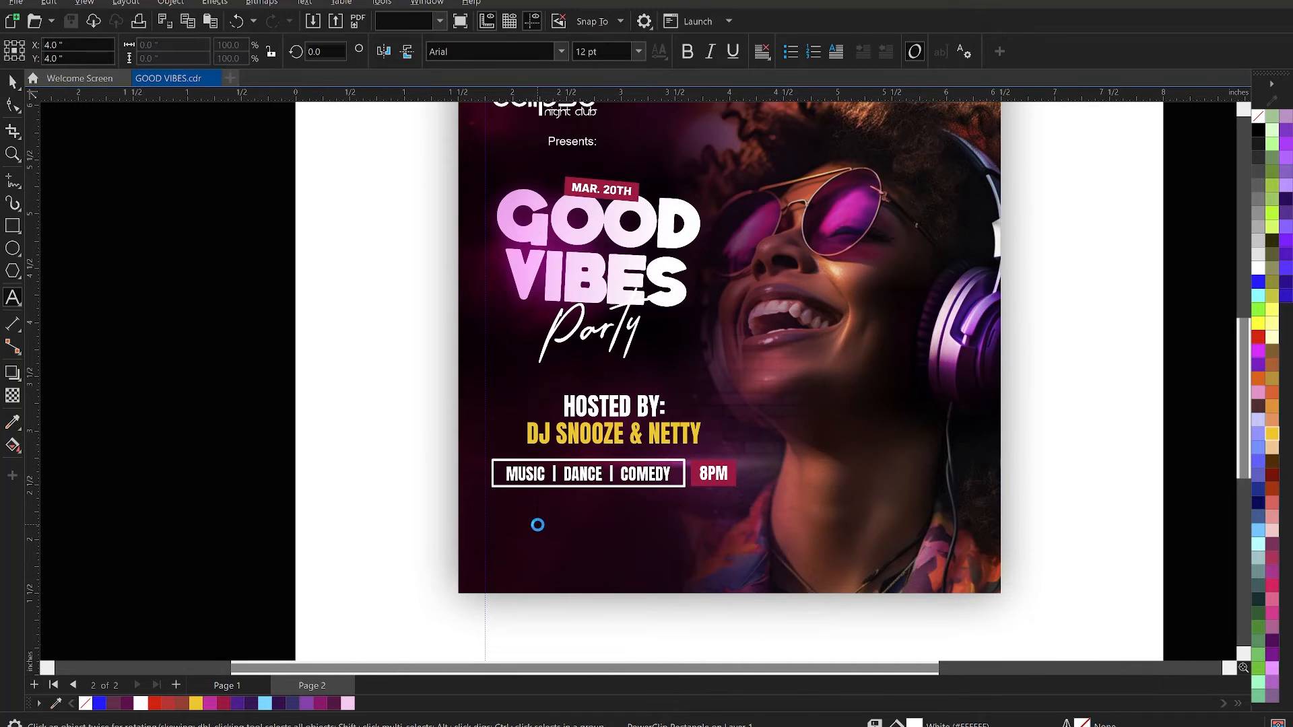
pyautogui.hotkey('ctrl', 'v')
pyautogui.hotkey('ctrl', 'a')
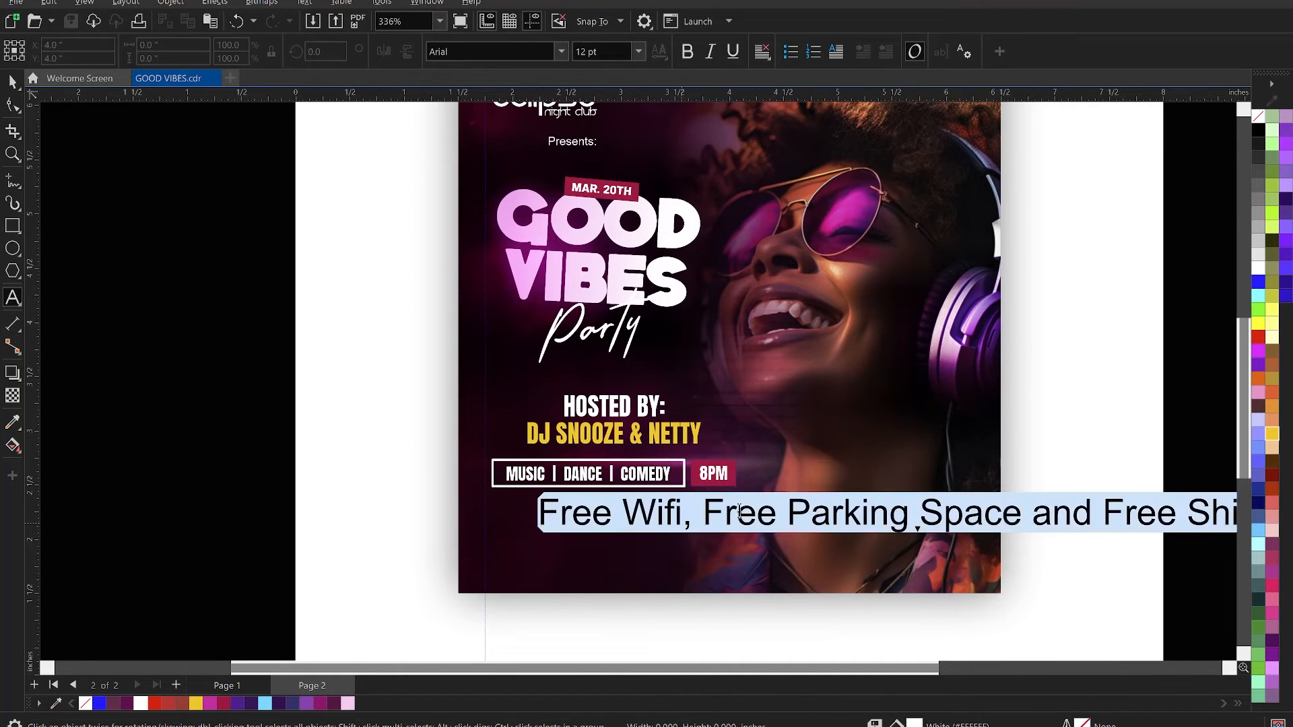
# - Convert the pasted free wifi line to uppercase and set its font size to 6 pt
pyautogui.rightClick(771, 501)
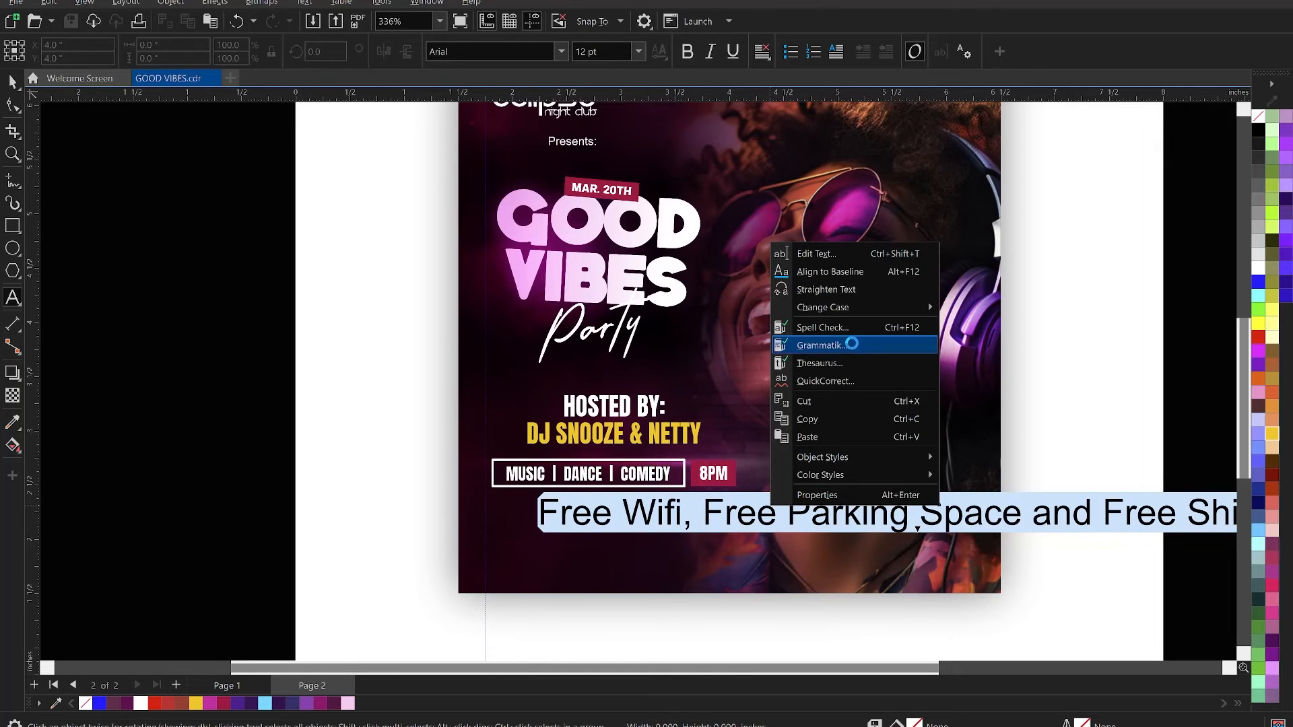
pyautogui.moveTo(862, 308)
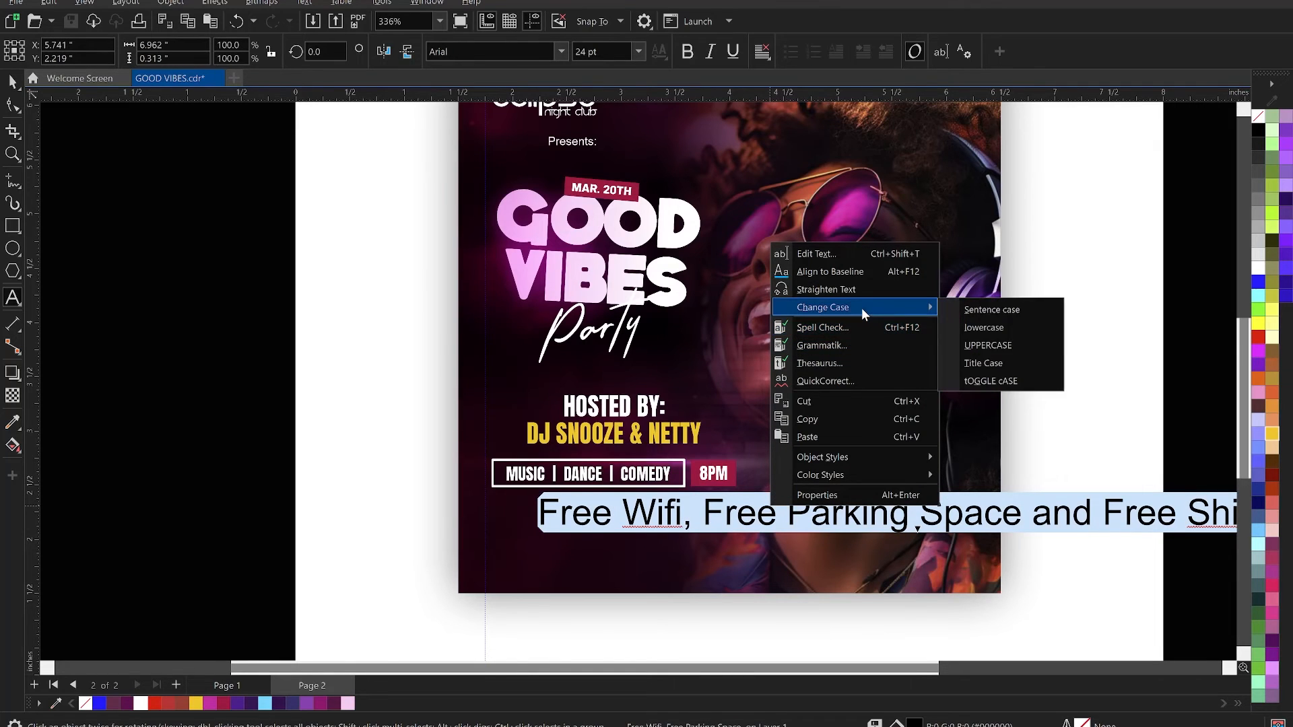
pyautogui.click(1001, 346)
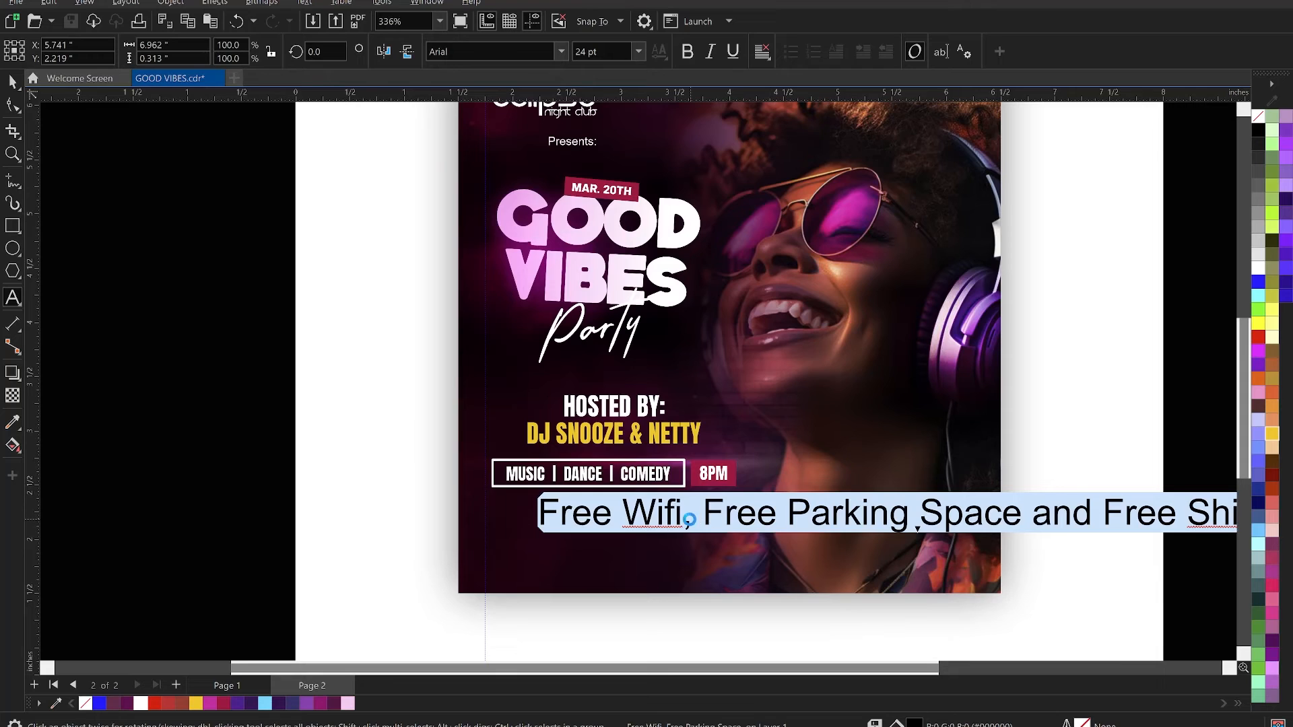
pyautogui.click(725, 519)
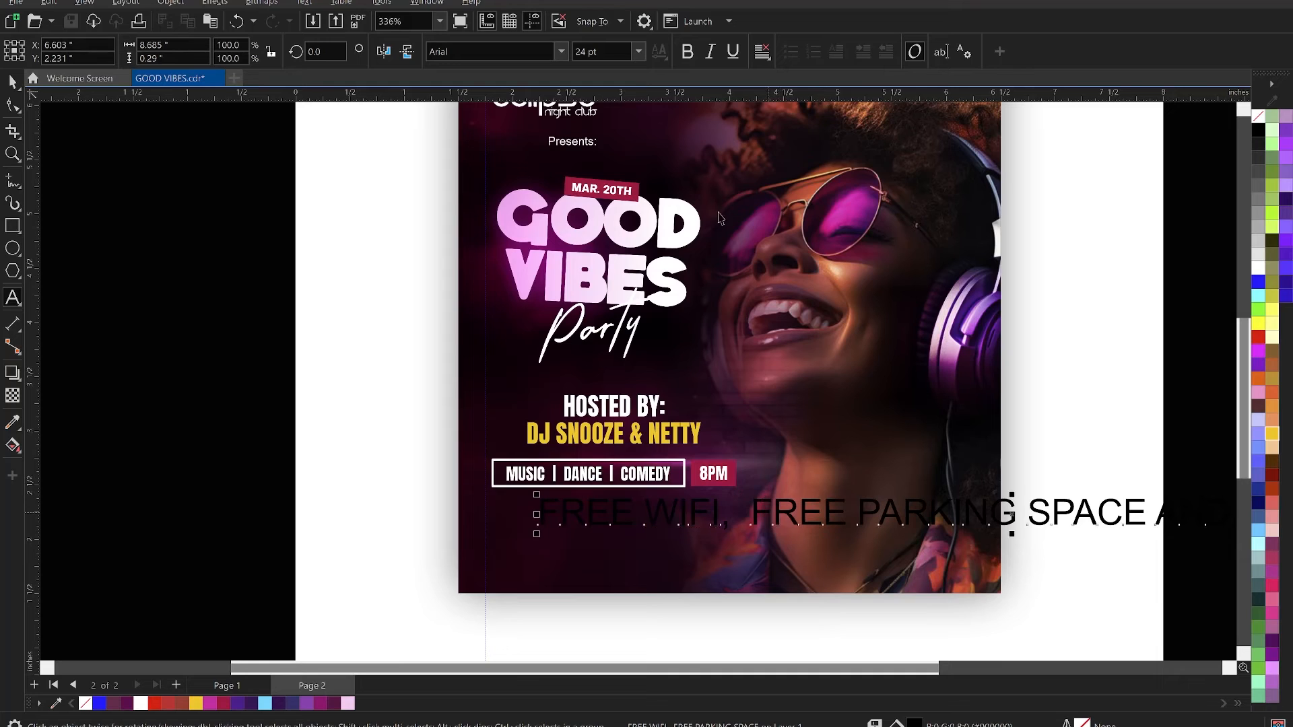
pyautogui.click(603, 50)
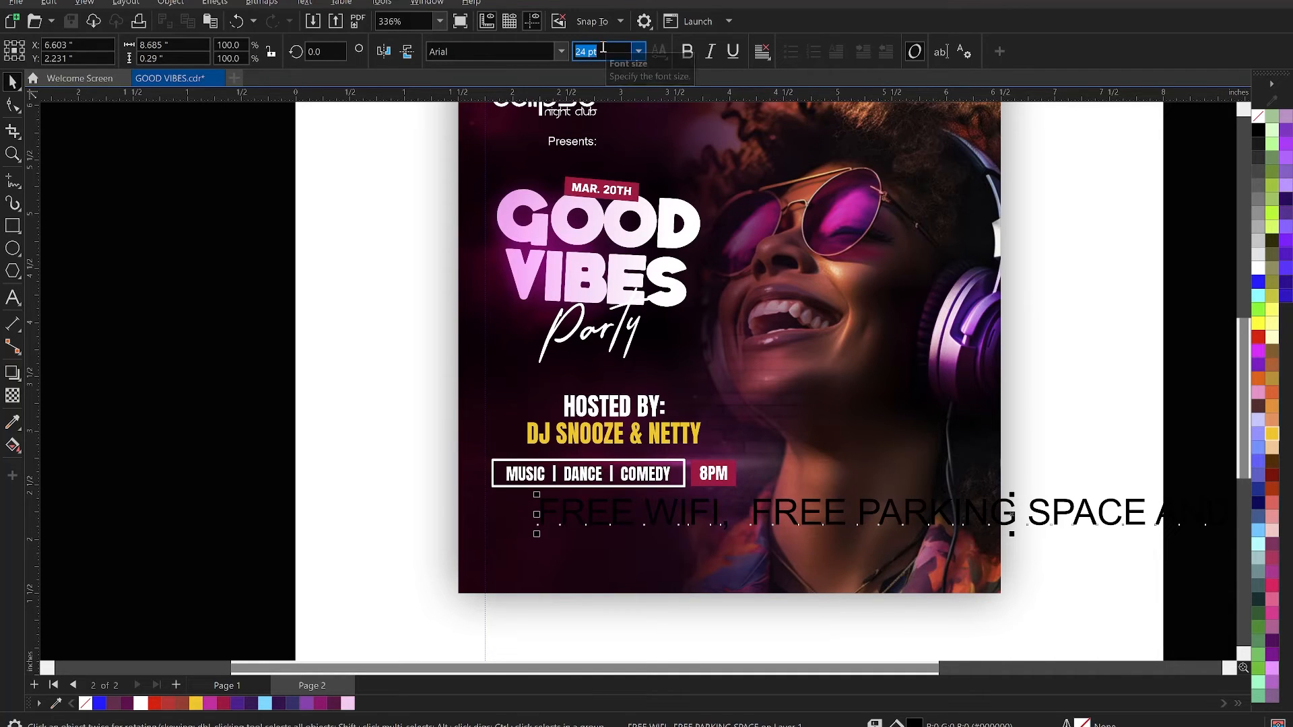
pyautogui.write('7')
pyautogui.press('Return')
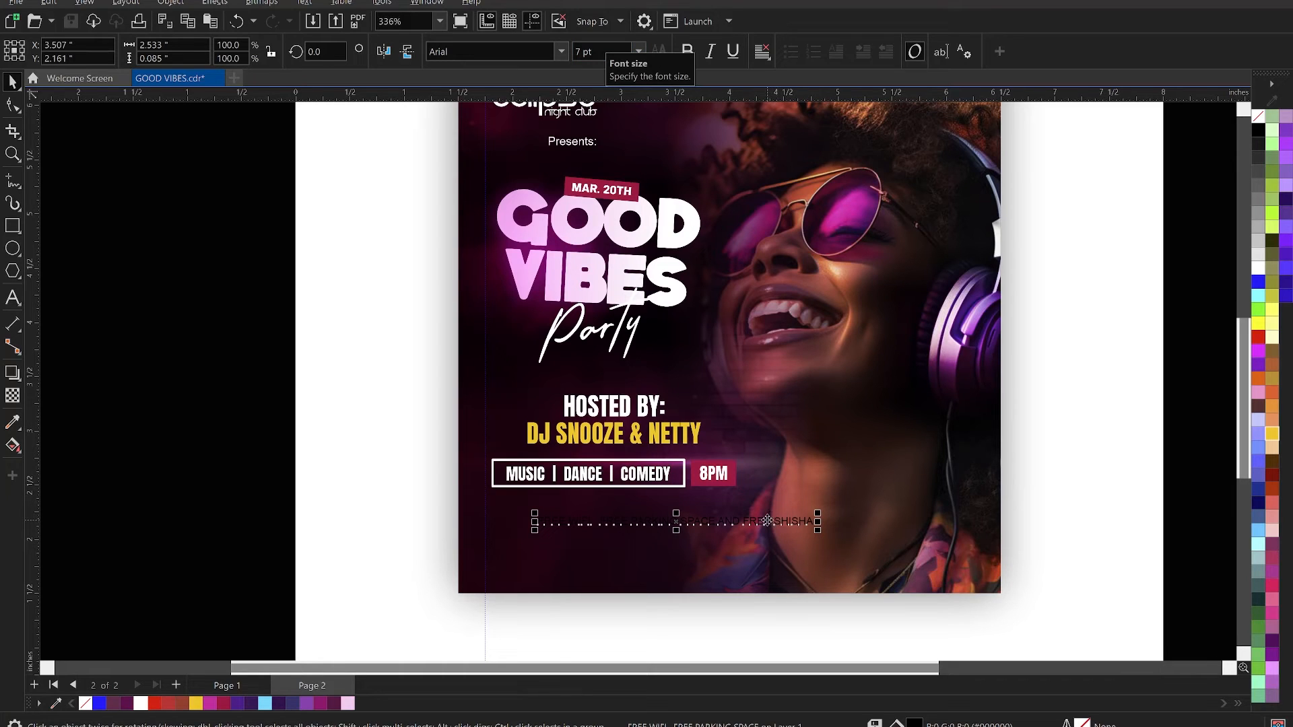
pyautogui.click(611, 49)
pyautogui.write('6')
pyautogui.press('Return')
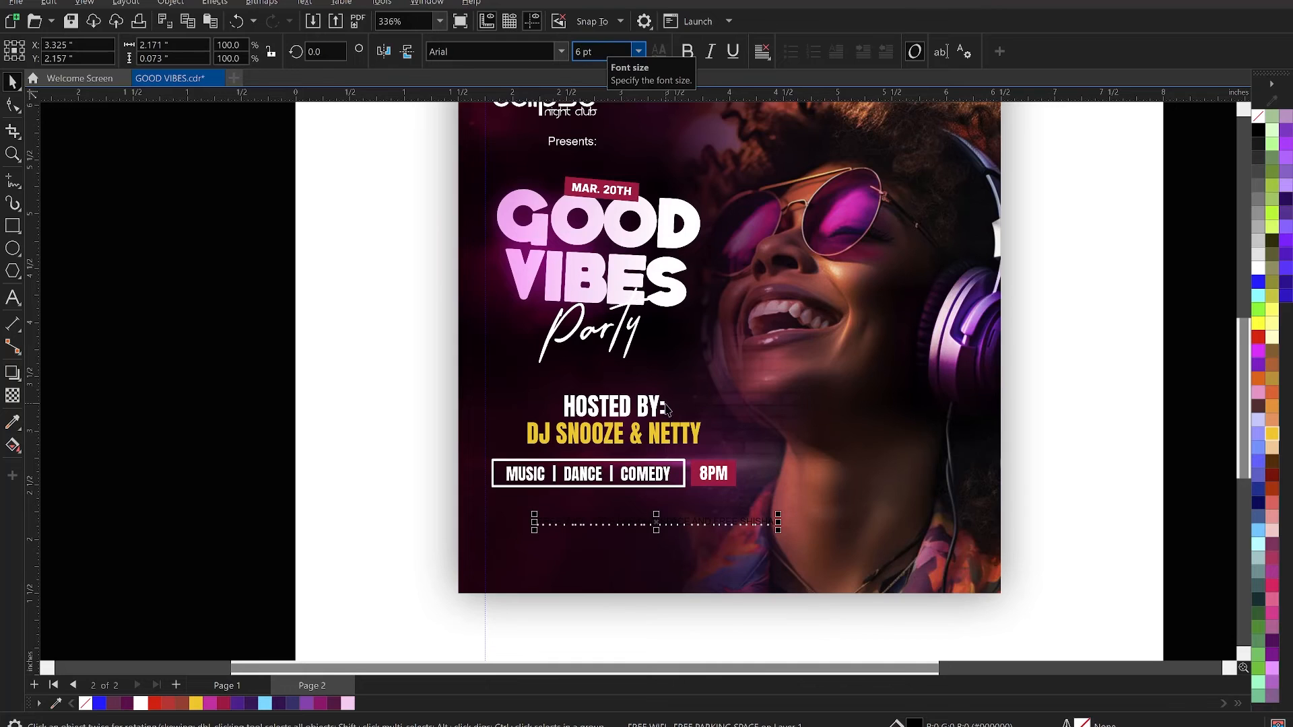
# - Move the free wifi line directly beneath the boxed details row and colour it white
pyautogui.scroll(1, 646, 523)
pyautogui.scroll(2, 647, 506)
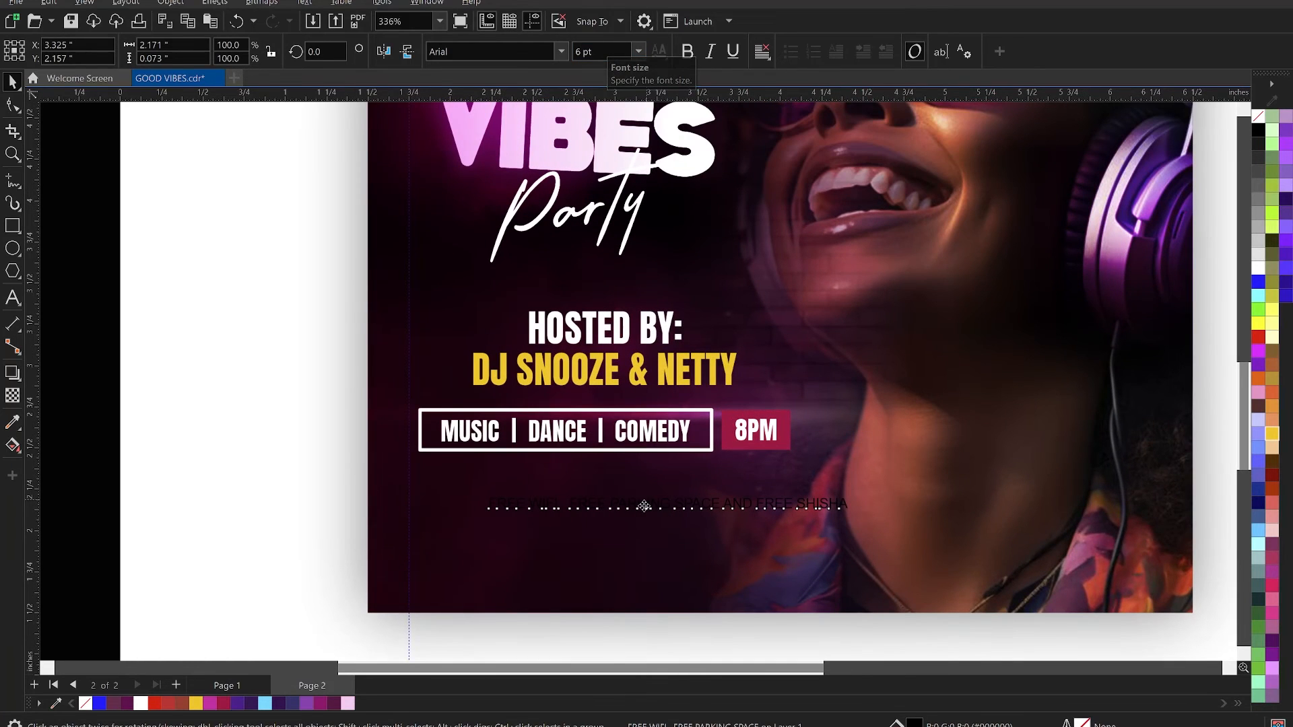
pyautogui.moveTo(575, 476); pyautogui.dragTo(569, 480)
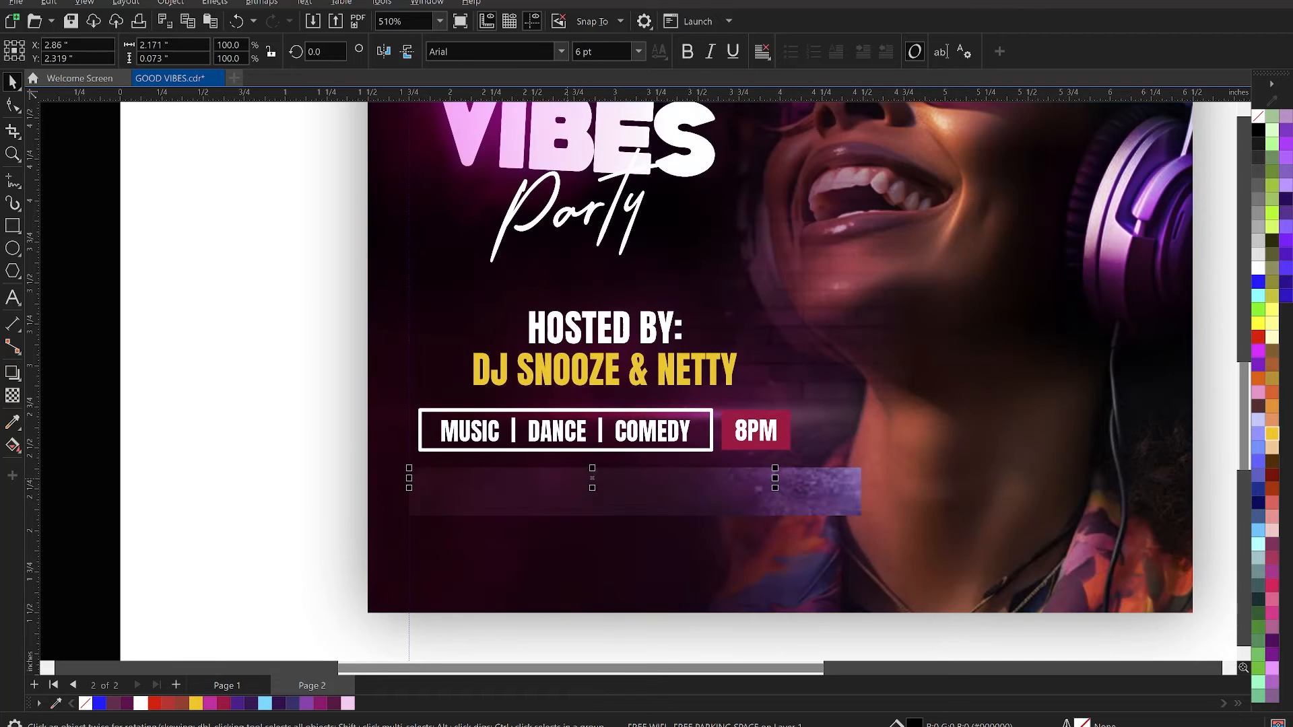
pyautogui.click(140, 703)
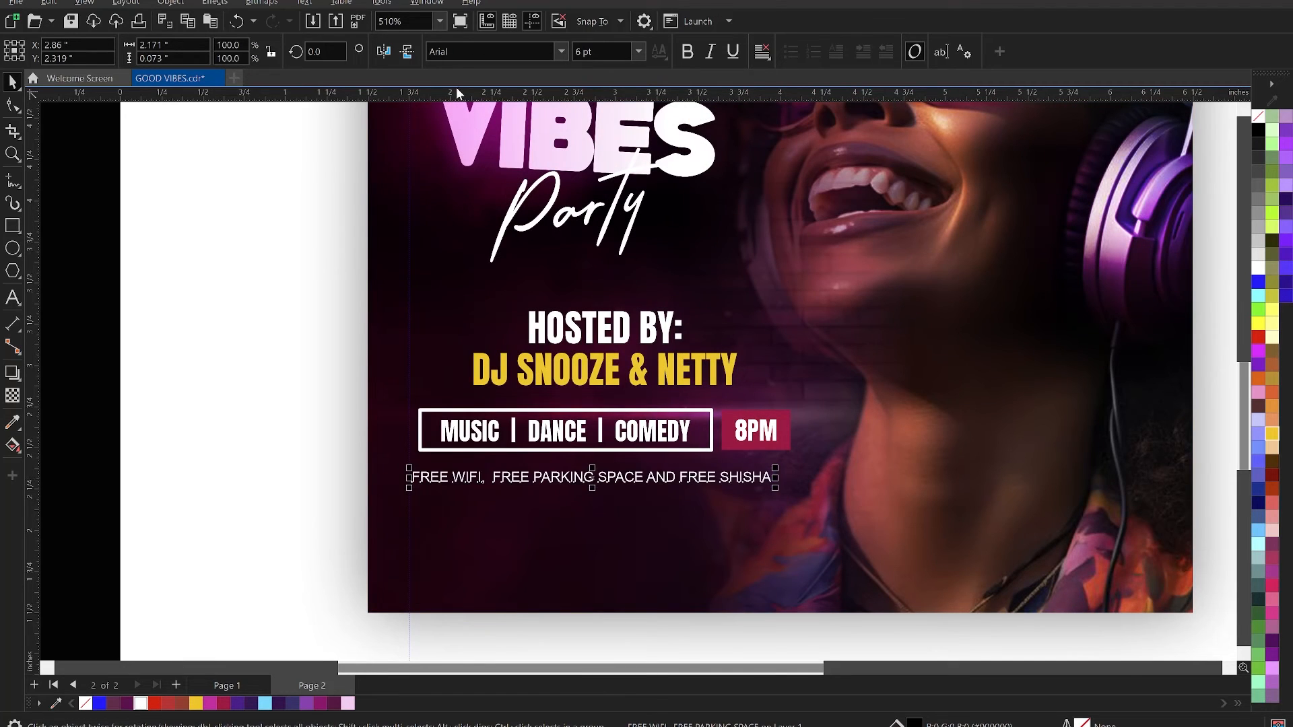
# - Try the Anton font on the free wifi line
pyautogui.click(461, 54)
pyautogui.write('An')
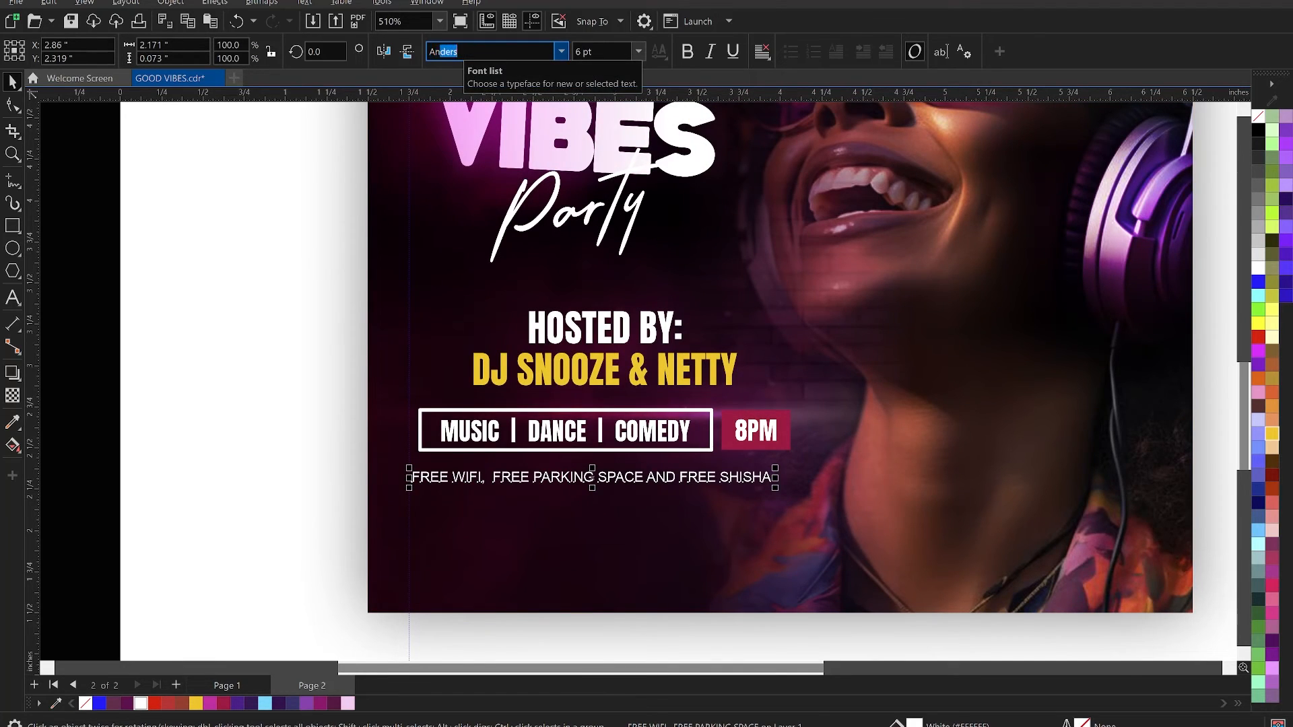
pyautogui.write('ton')
pyautogui.press('Return')
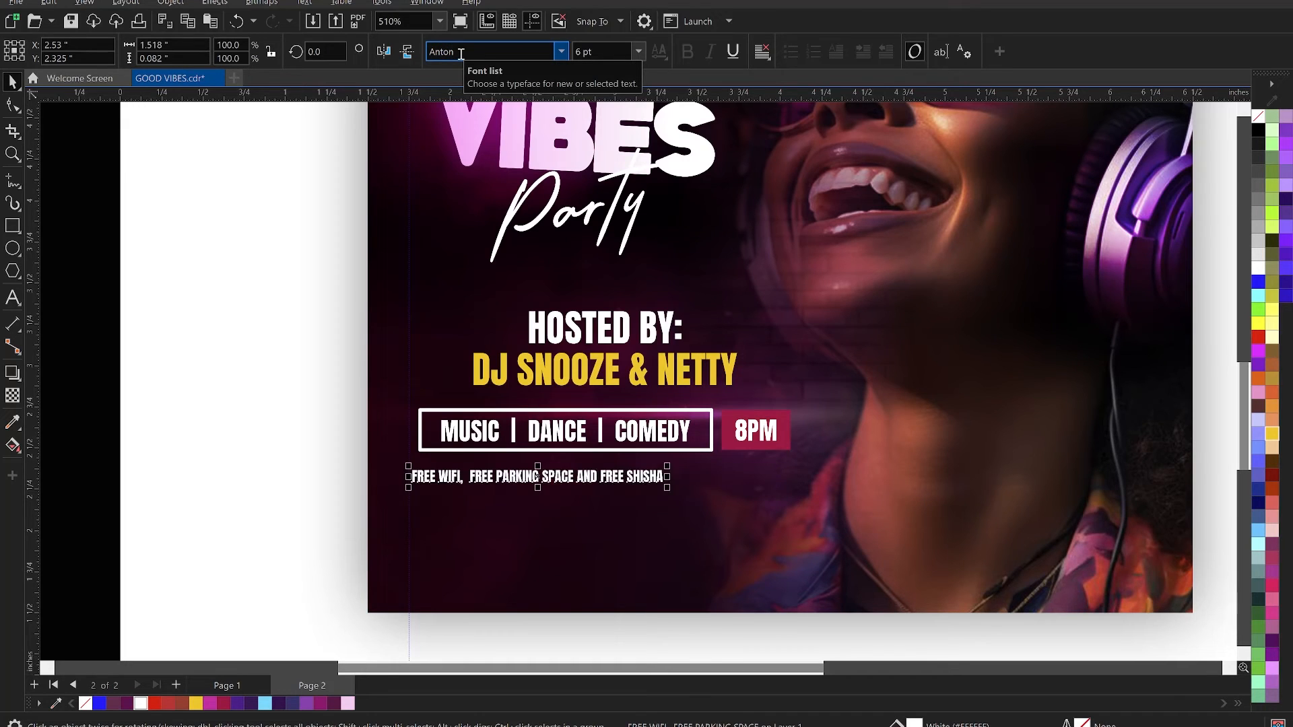
# - Set the free wifi line's font to KonsensBold
pyautogui.click(499, 57)
pyautogui.write('KonsensBold')
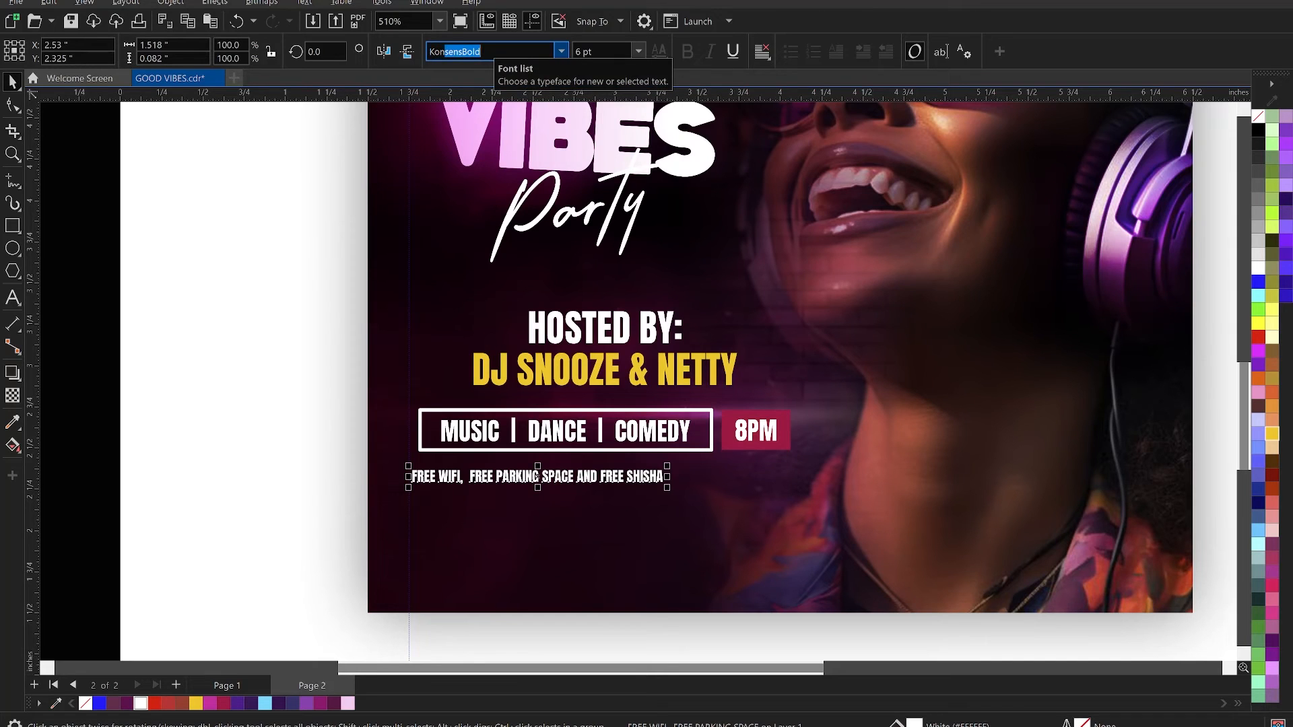
pyautogui.press('Return')
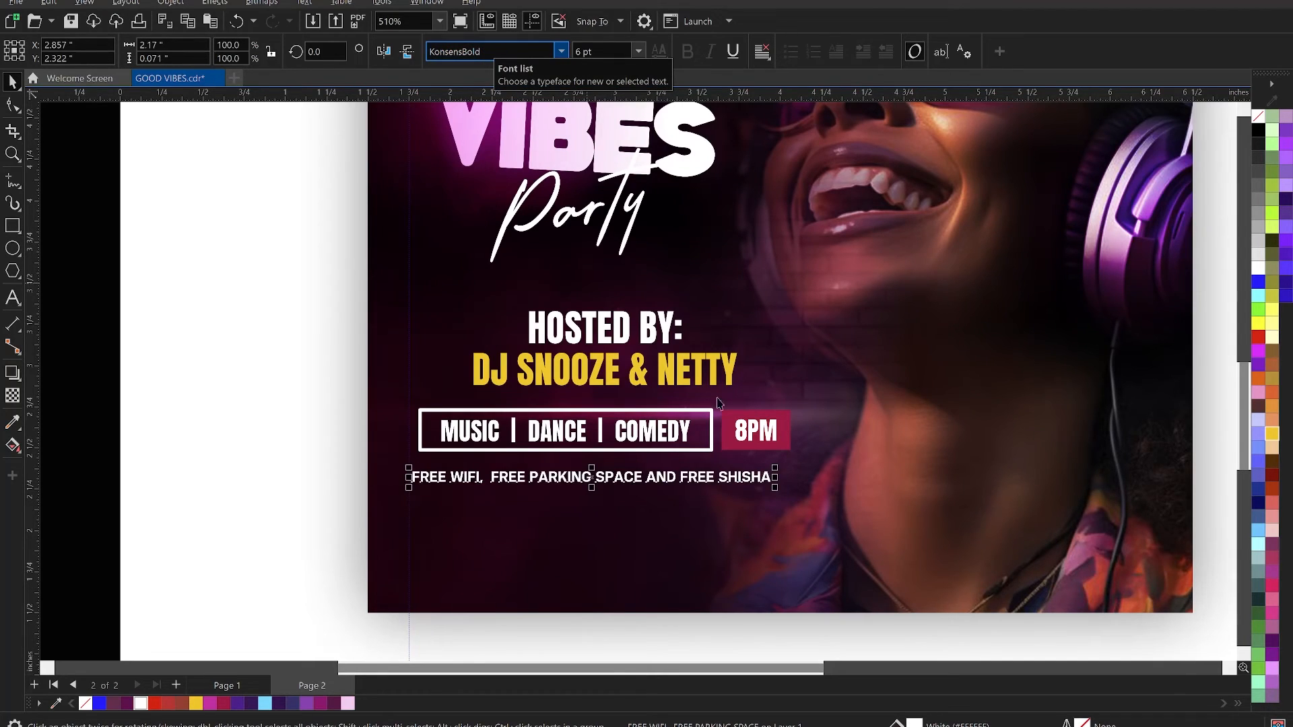
# - Enlarge the free wifi line to about 2.33 inches wide and centre it closely beneath the boxed details row
pyautogui.moveTo(755, 479); pyautogui.dragTo(815, 505)
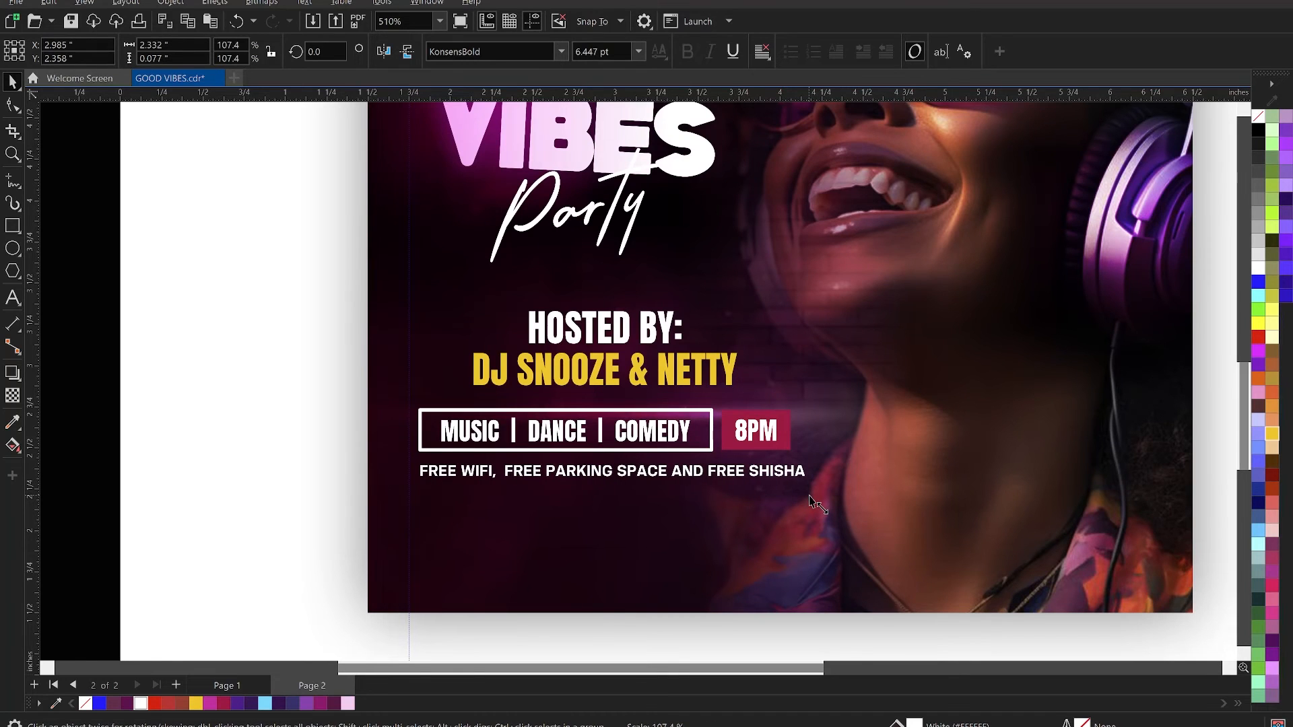
pyautogui.keyDown('shift'); pyautogui.click(766, 434); pyautogui.keyUp('shift')
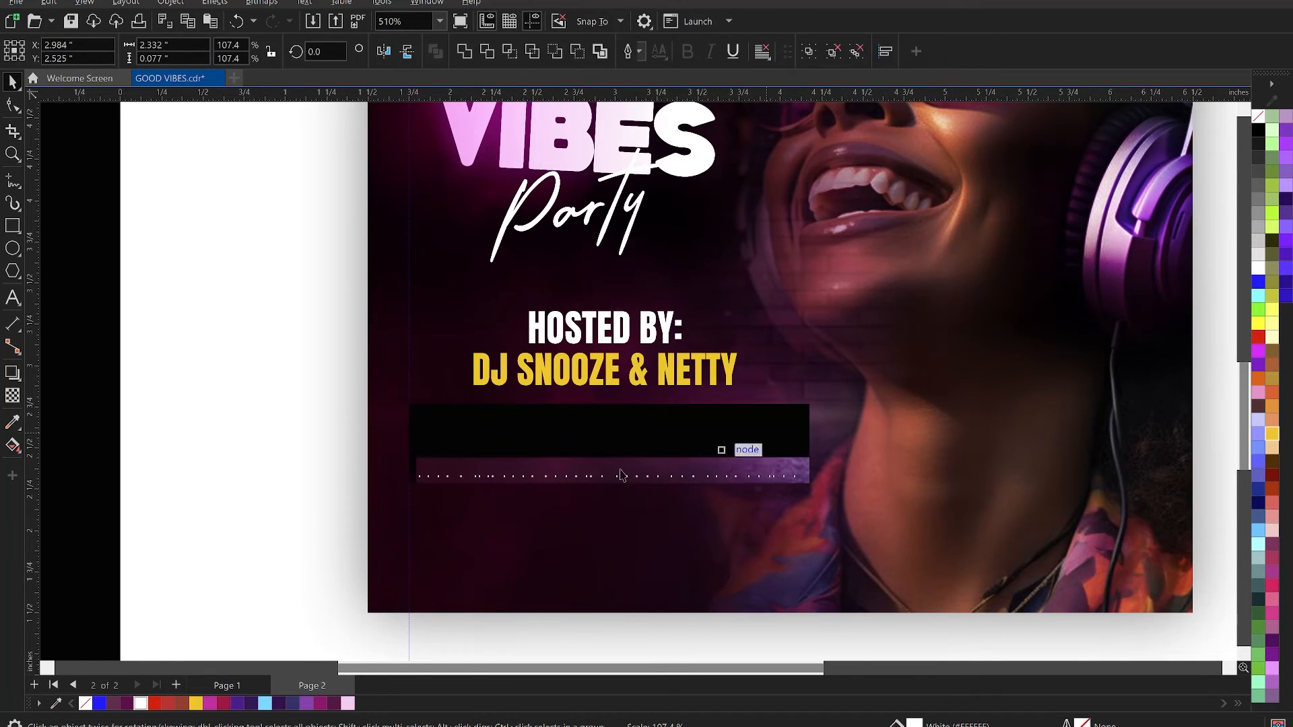
pyautogui.click(236, 461)
pyautogui.click(431, 476)
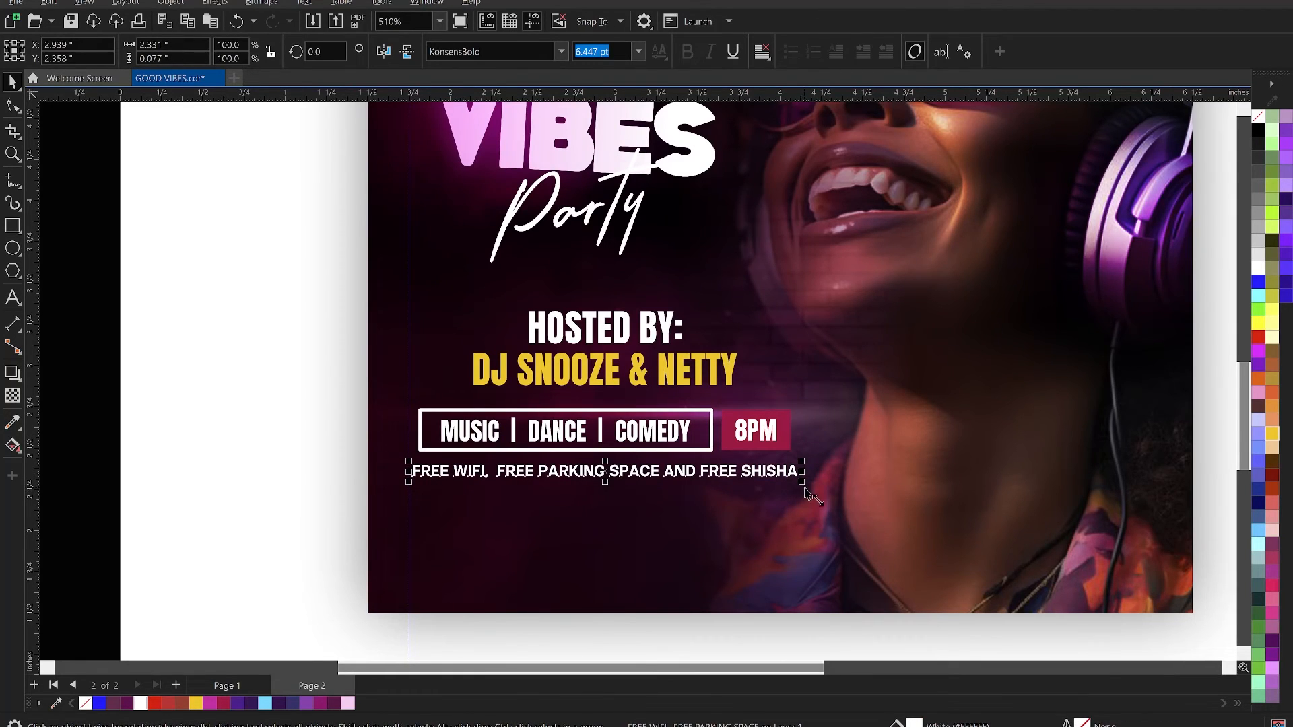
pyautogui.moveTo(804, 484); pyautogui.dragTo(810, 489)
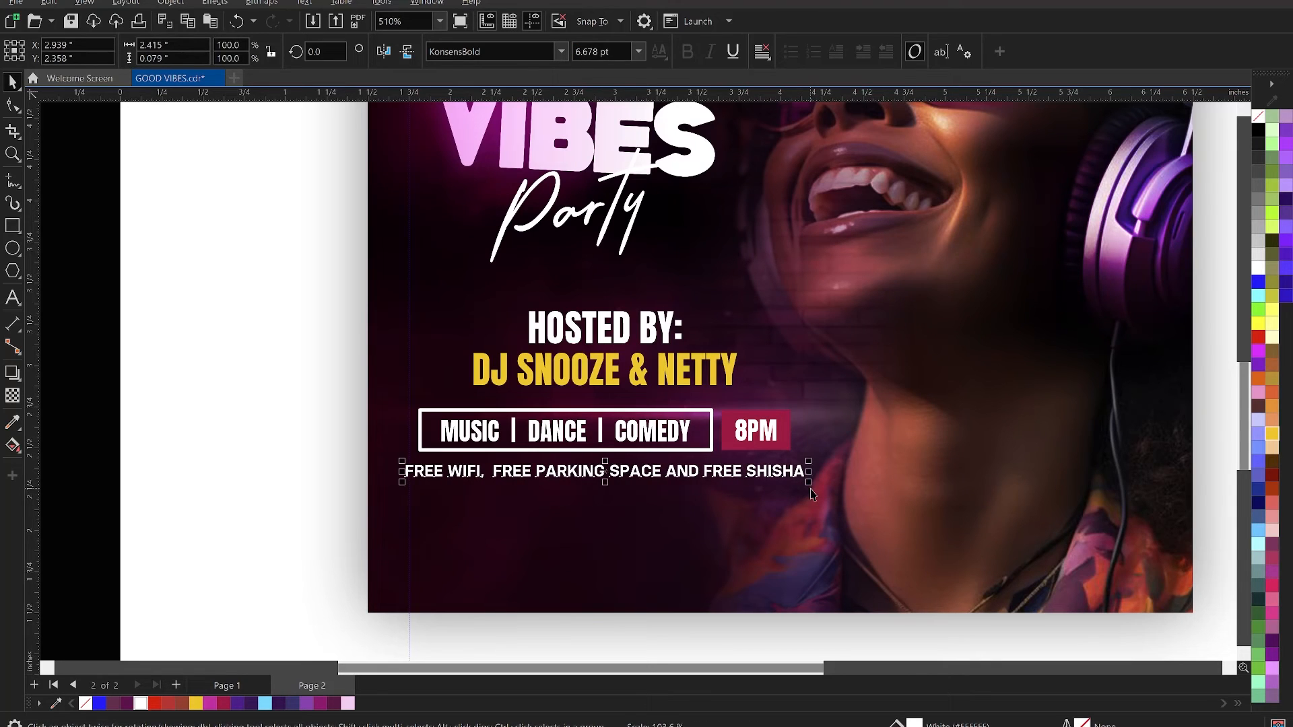
pyautogui.hotkey('ctrl', 'z')
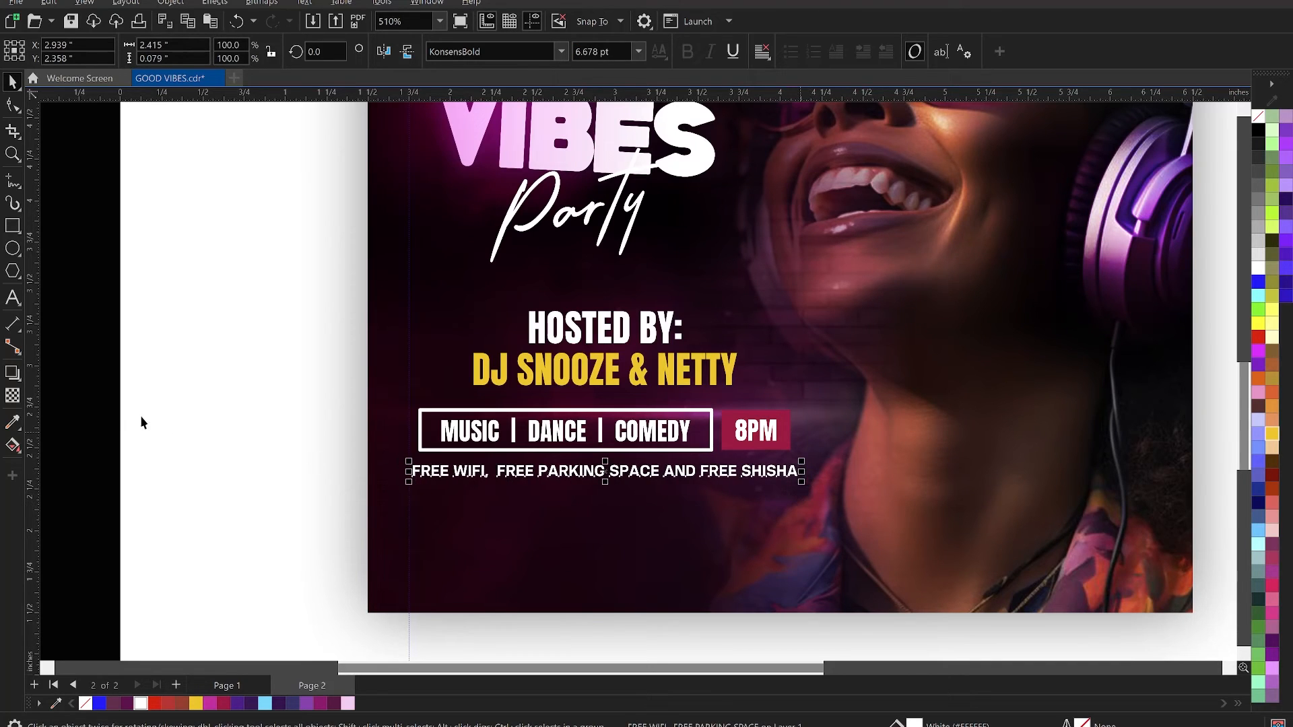
# - Move the clipped flyer background down 0.03 inches
pyautogui.click(607, 480)
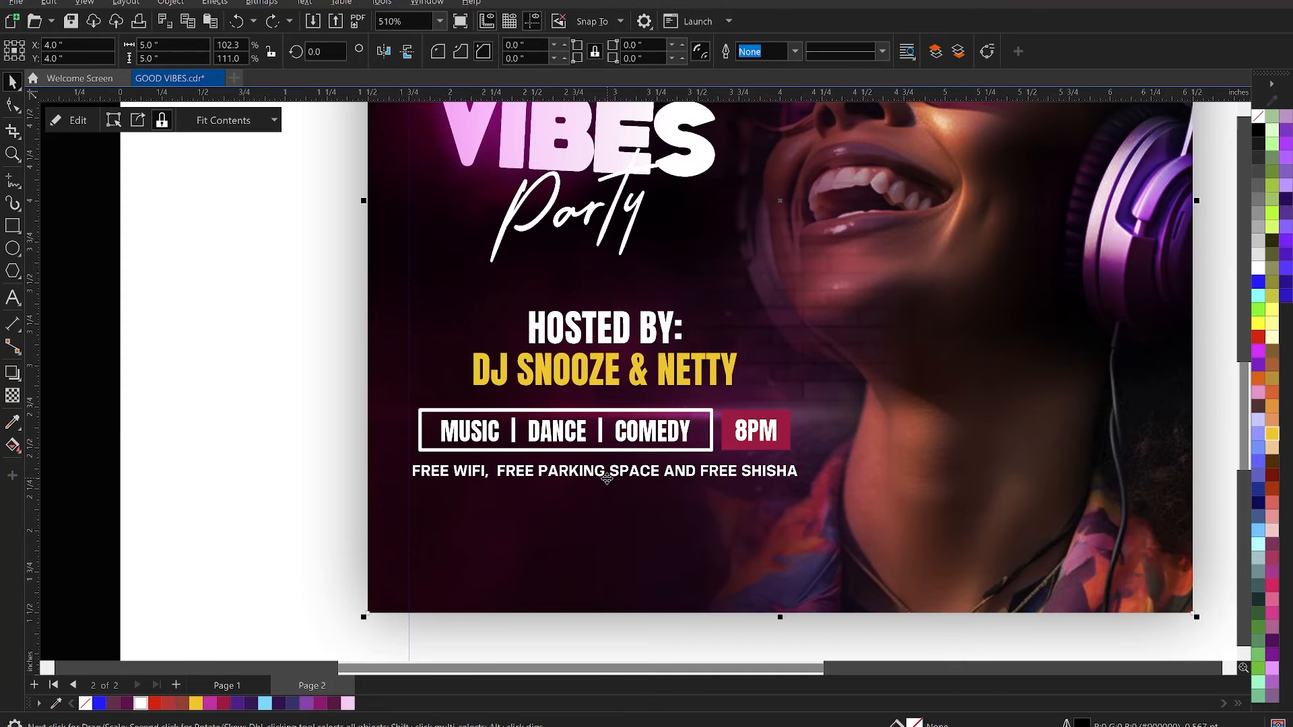
pyautogui.press('Down')
pyautogui.press('Down')
pyautogui.press('Down')
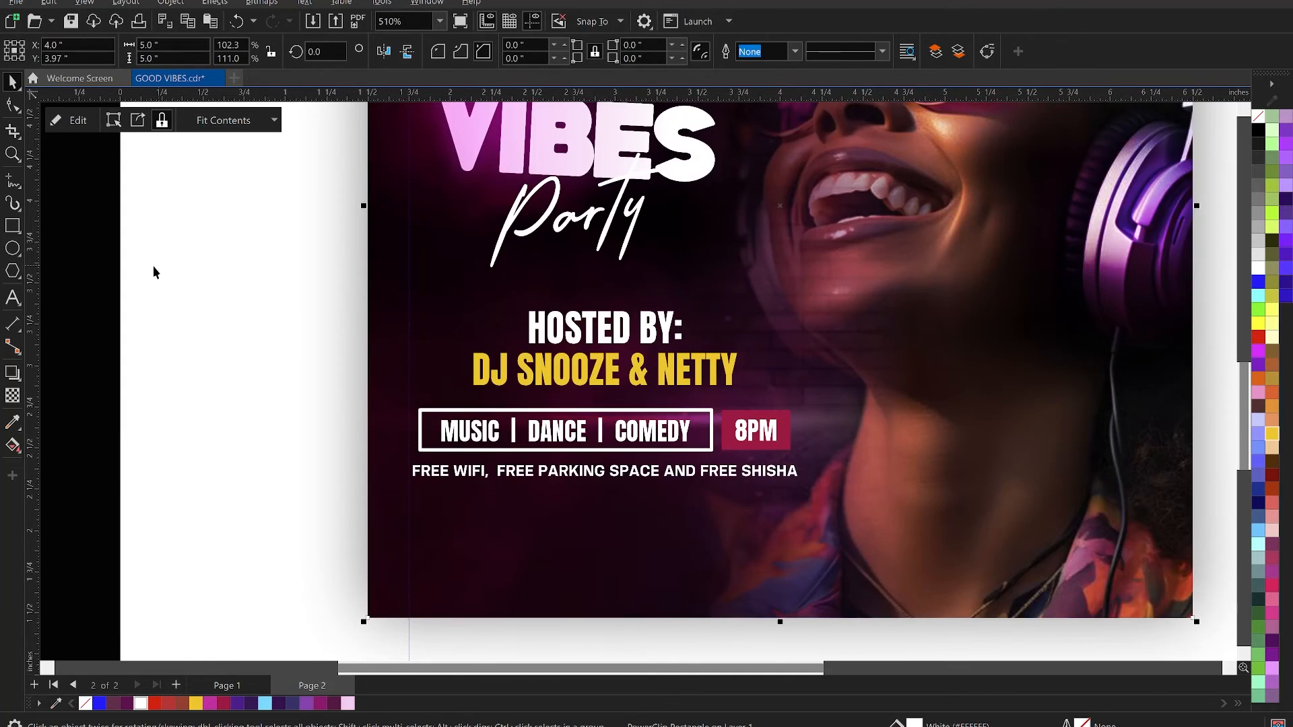
# - Move the host lines, boxed details row and free wifi line together down about 0.1 inches
pyautogui.moveTo(86, 268); pyautogui.dragTo(955, 558)
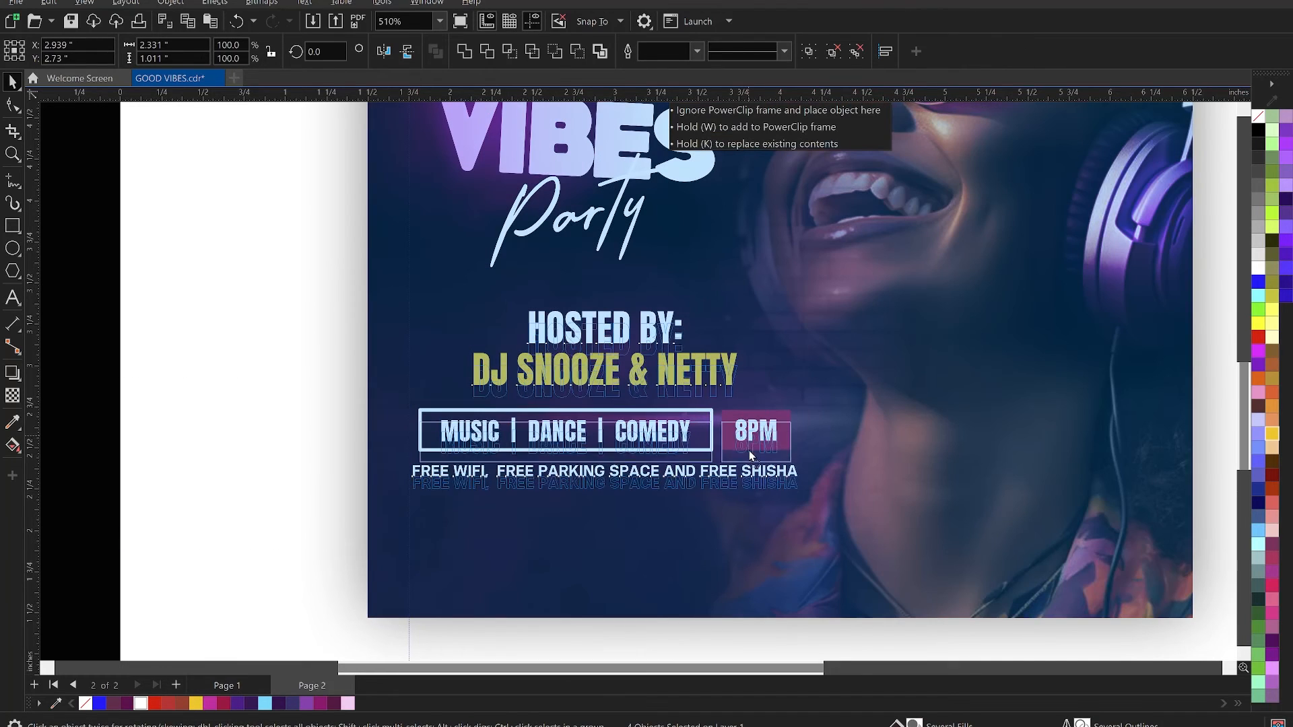
pyautogui.moveTo(749, 441); pyautogui.dragTo(750, 456)
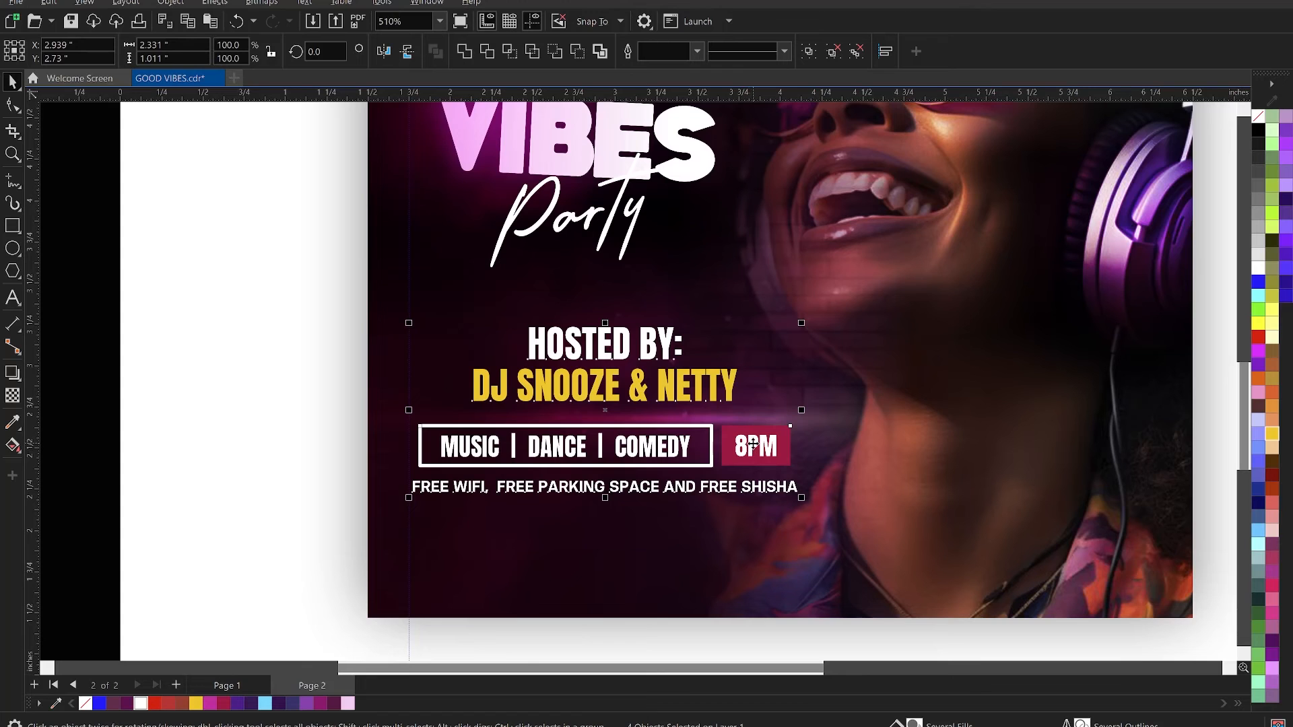
pyautogui.moveTo(752, 447); pyautogui.dragTo(753, 451)
pyautogui.click(183, 423)
pyautogui.scroll(-2, 633, 467)
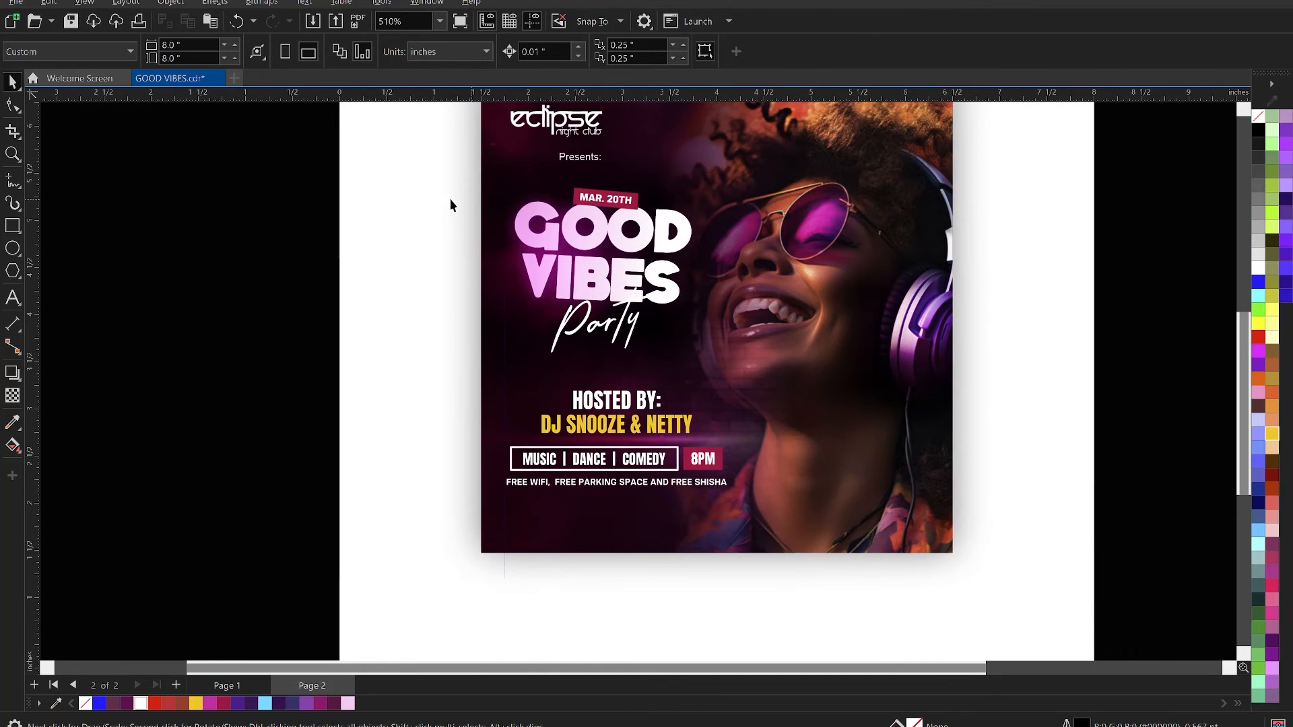
pyautogui.moveTo(339, 180); pyautogui.dragTo(759, 299)
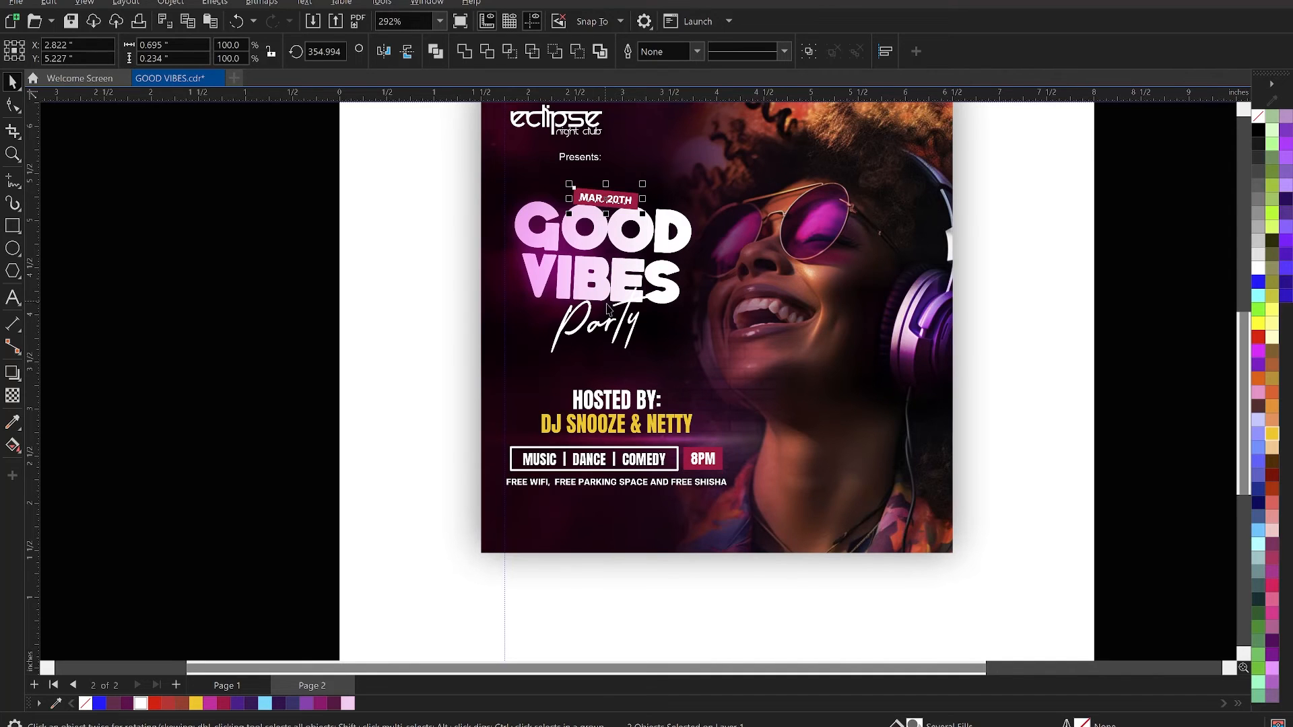
pyautogui.scroll(-1, 608, 309)
pyautogui.click(209, 314)
pyautogui.scroll(-2, 605, 369)
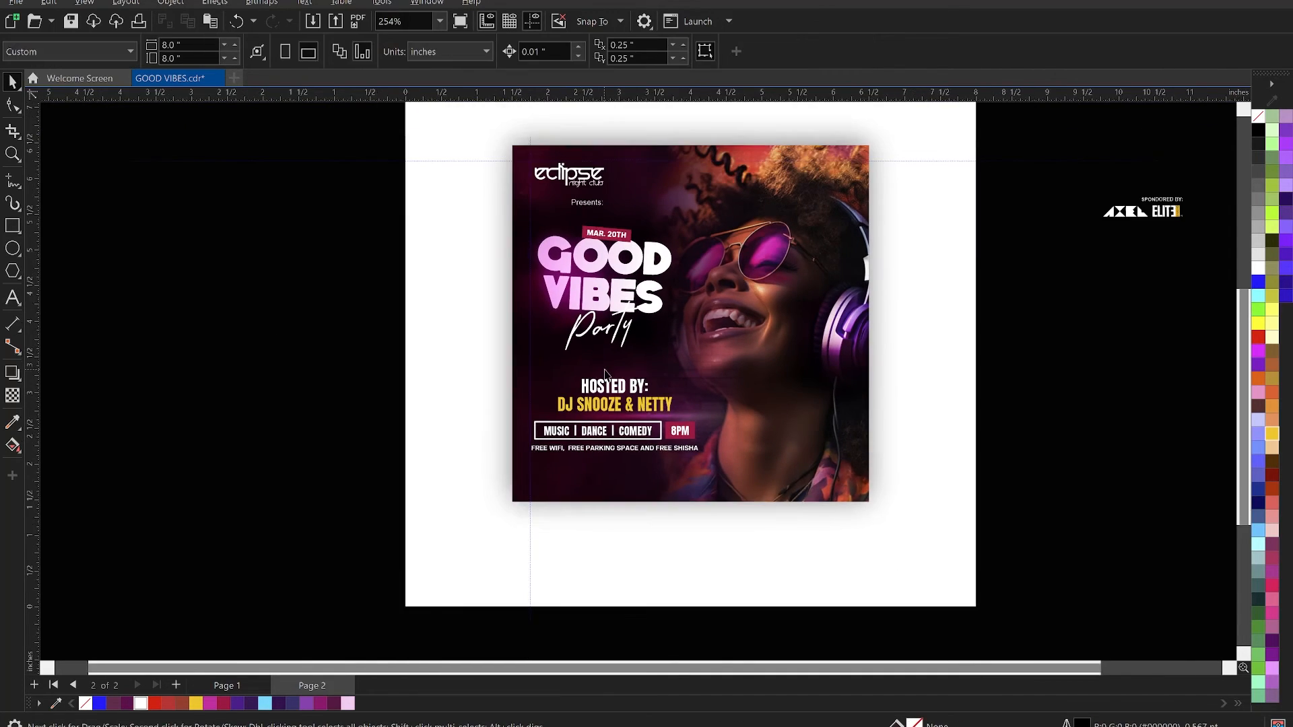
# - Switch to Notepad and copy the line with the club handle and reservation phone number
pyautogui.press('z')
pyautogui.moveTo(488, 159); pyautogui.dragTo(850, 499)
pyautogui.press('space')
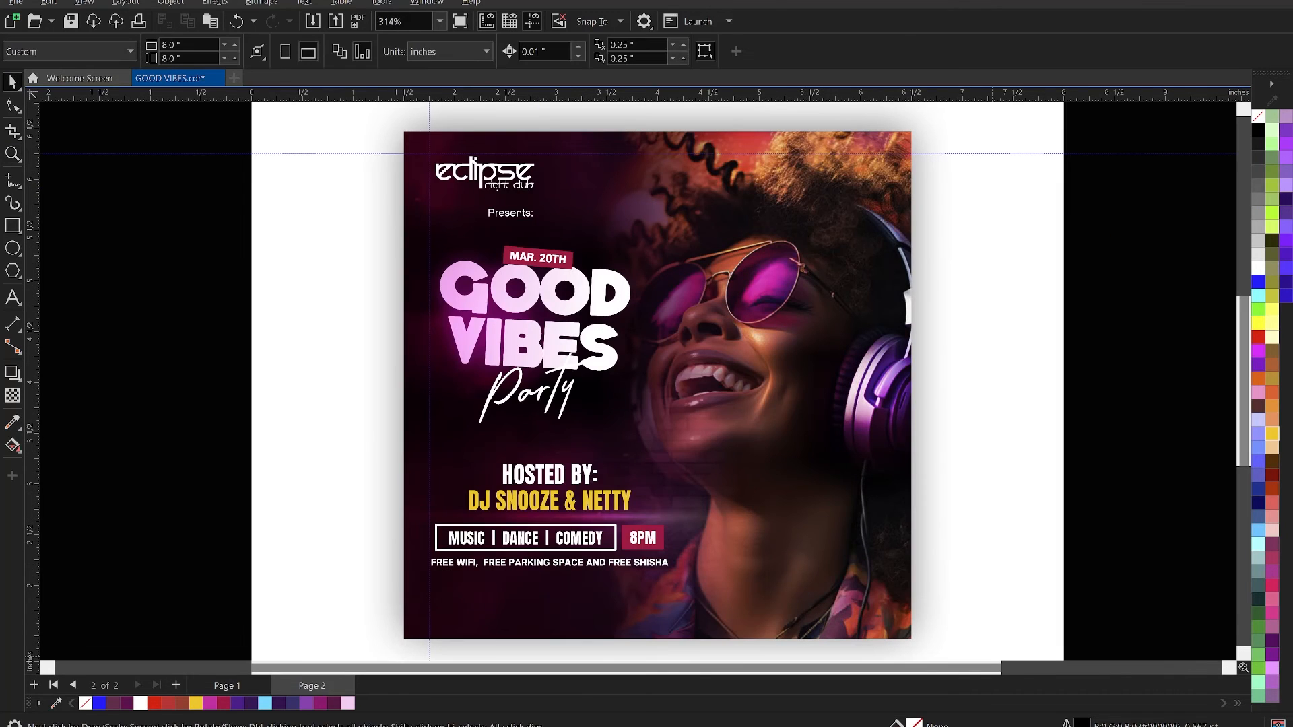
pyautogui.hotkey('alt', 'Tab')
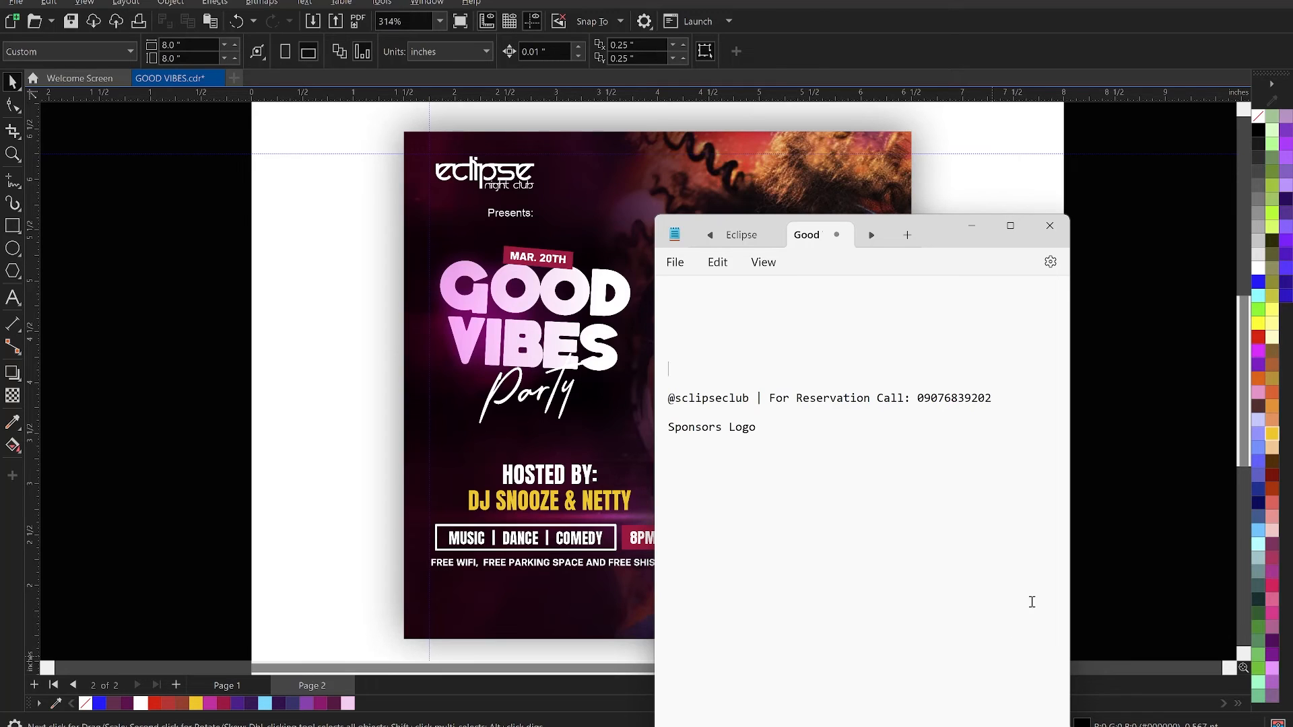
pyautogui.moveTo(1002, 405); pyautogui.dragTo(663, 400)
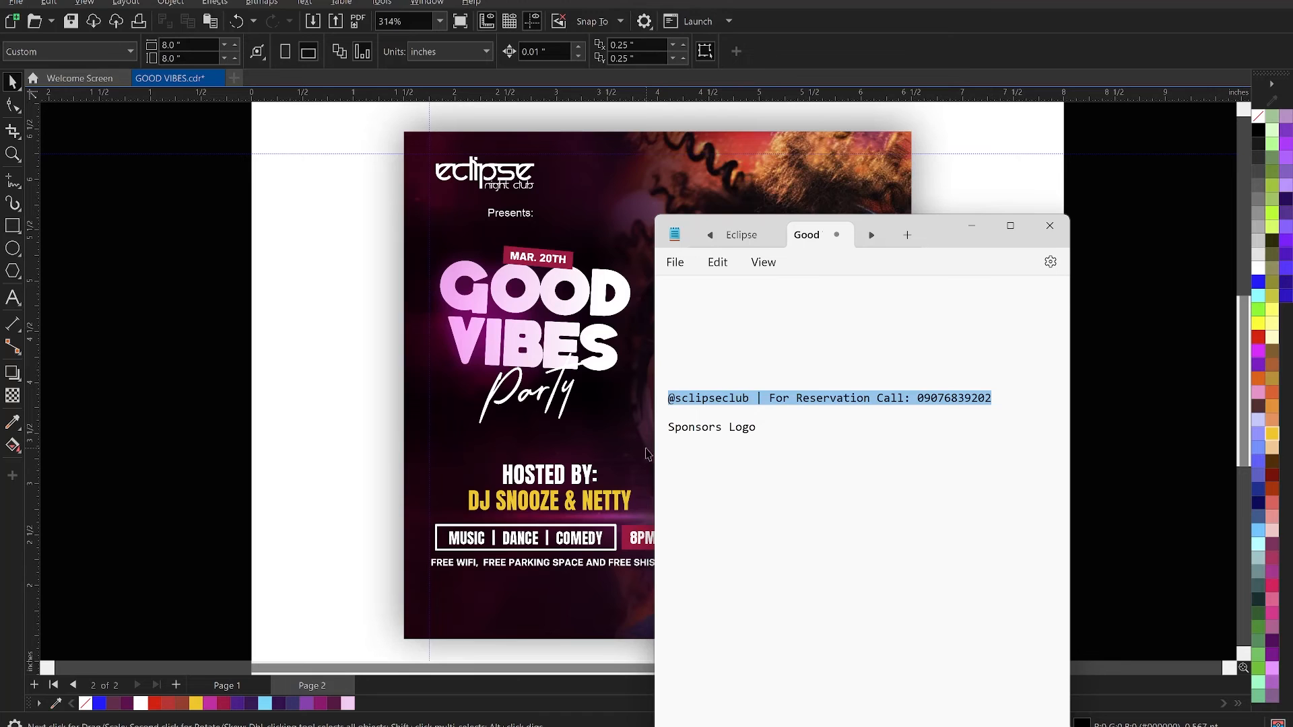
# - Paste the copied handle and reservation line as new text on the flyer beneath the free wifi line
pyautogui.click(577, 608)
pyautogui.press('z')
pyautogui.click(504, 628)
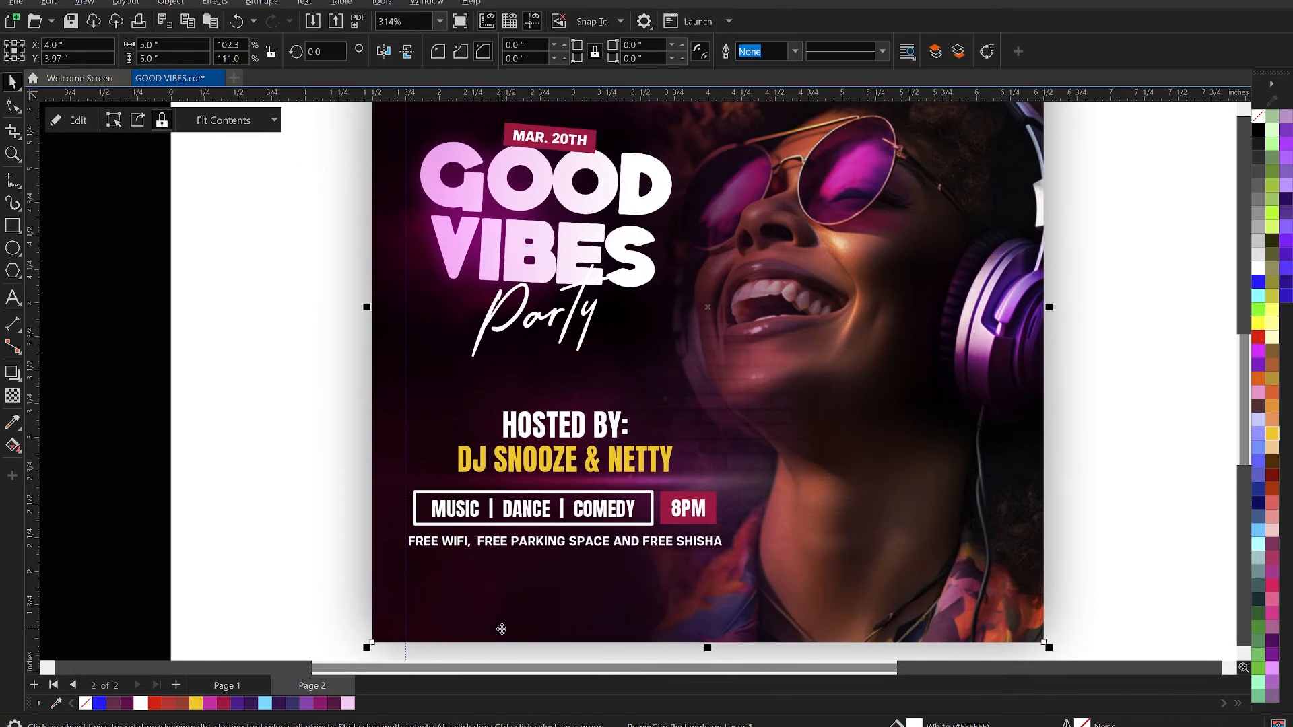
pyautogui.click(449, 627)
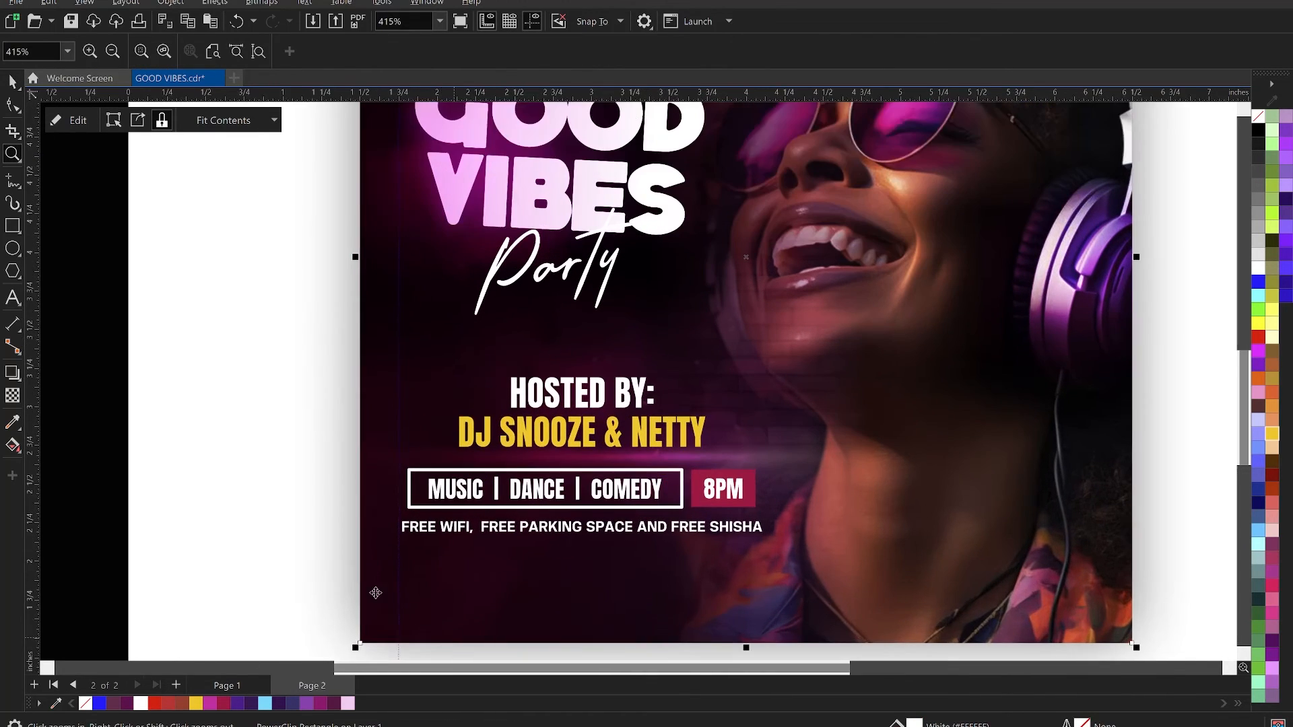
pyautogui.press('space')
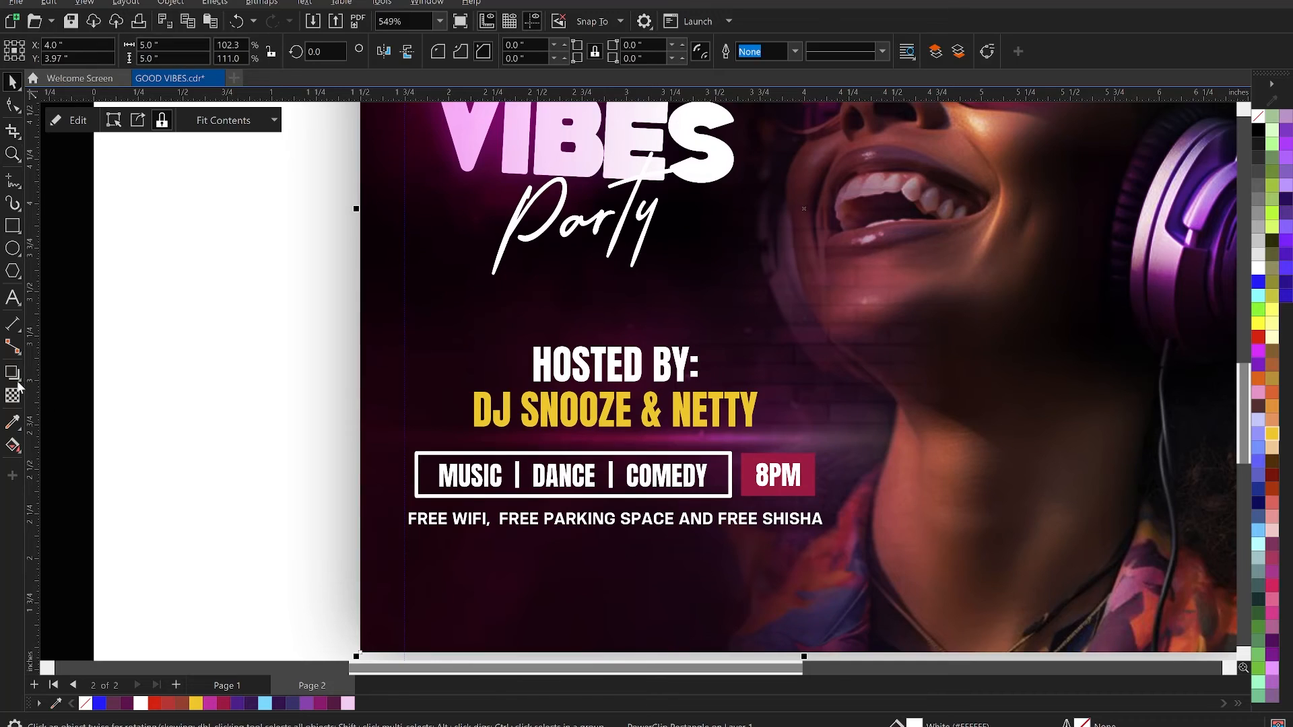
pyautogui.click(12, 297)
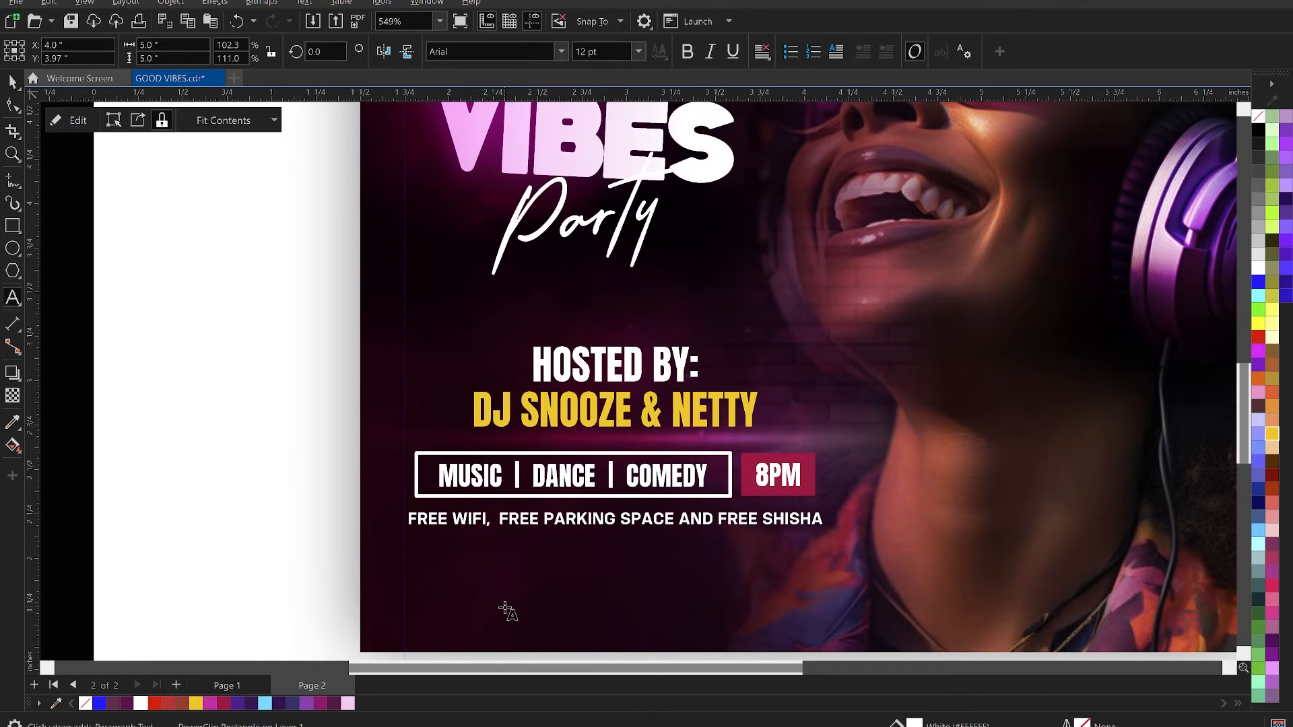
pyautogui.click(449, 586)
pyautogui.hotkey('ctrl', 'v')
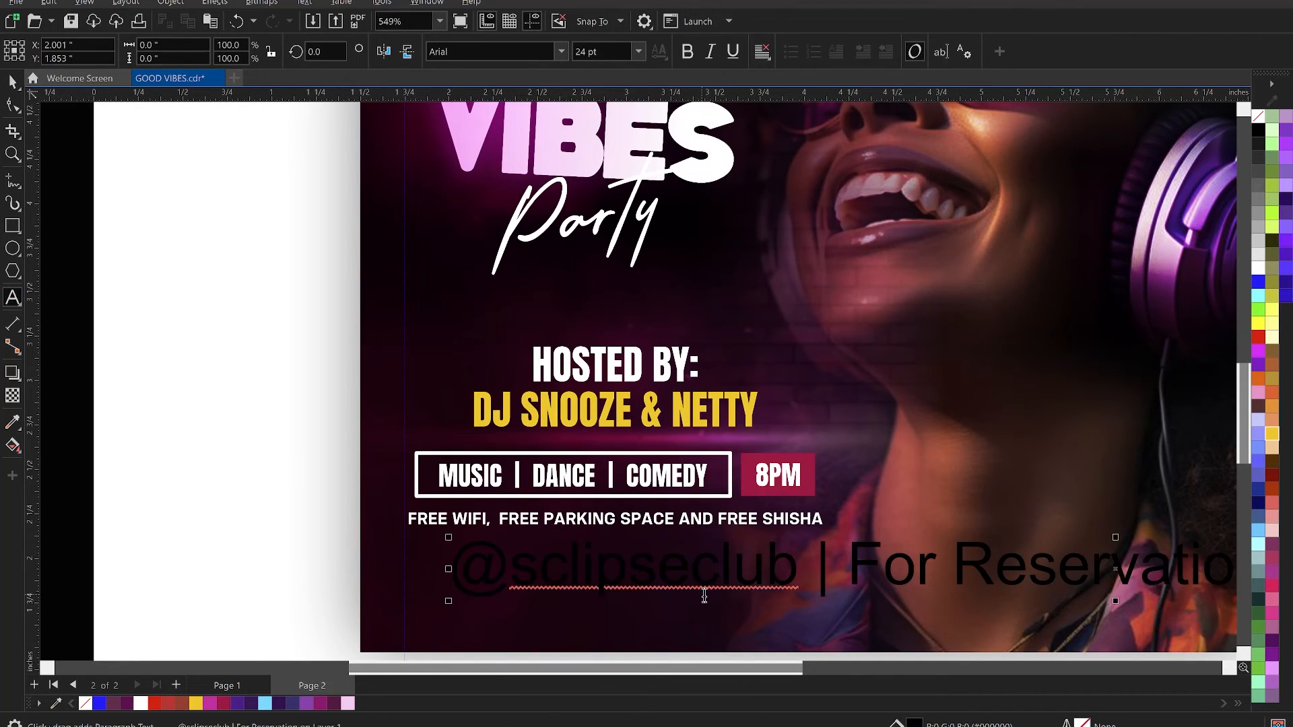
pyautogui.hotkey('ctrl', 'space')
pyautogui.moveTo(620, 51); pyautogui.dragTo(529, 61)
pyautogui.write('7')
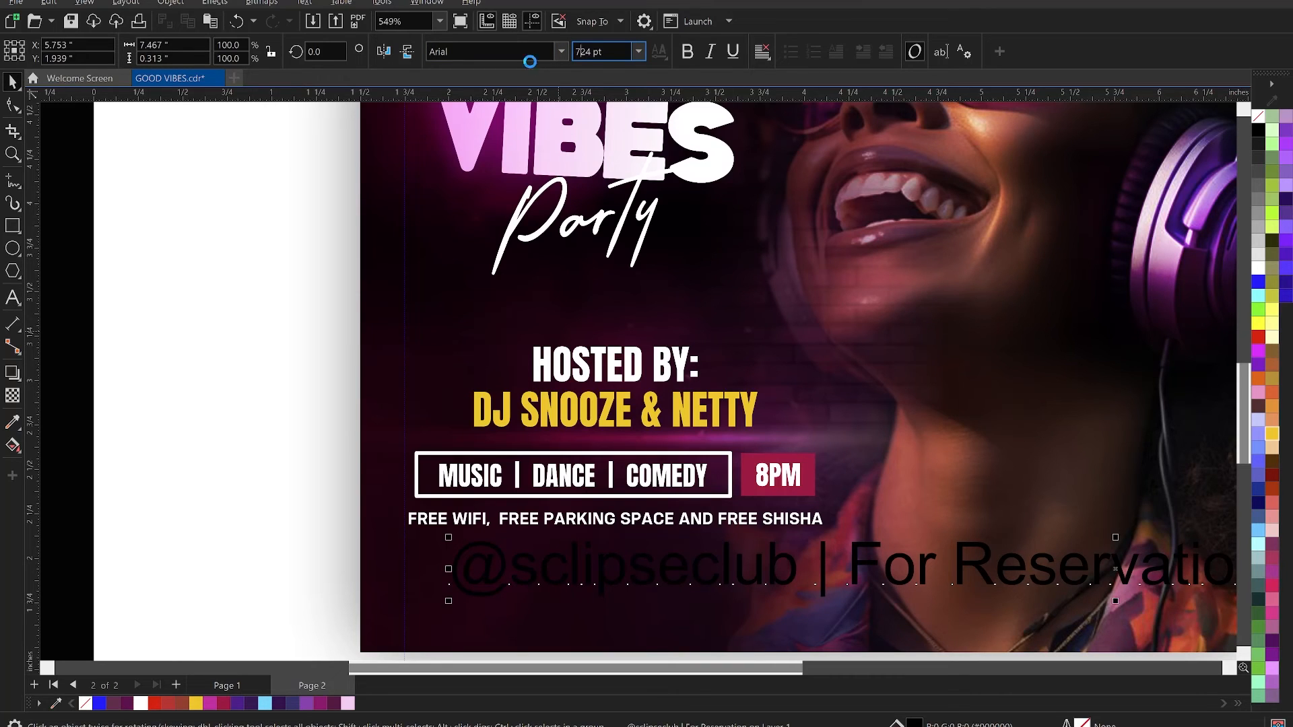
pyautogui.press('Return')
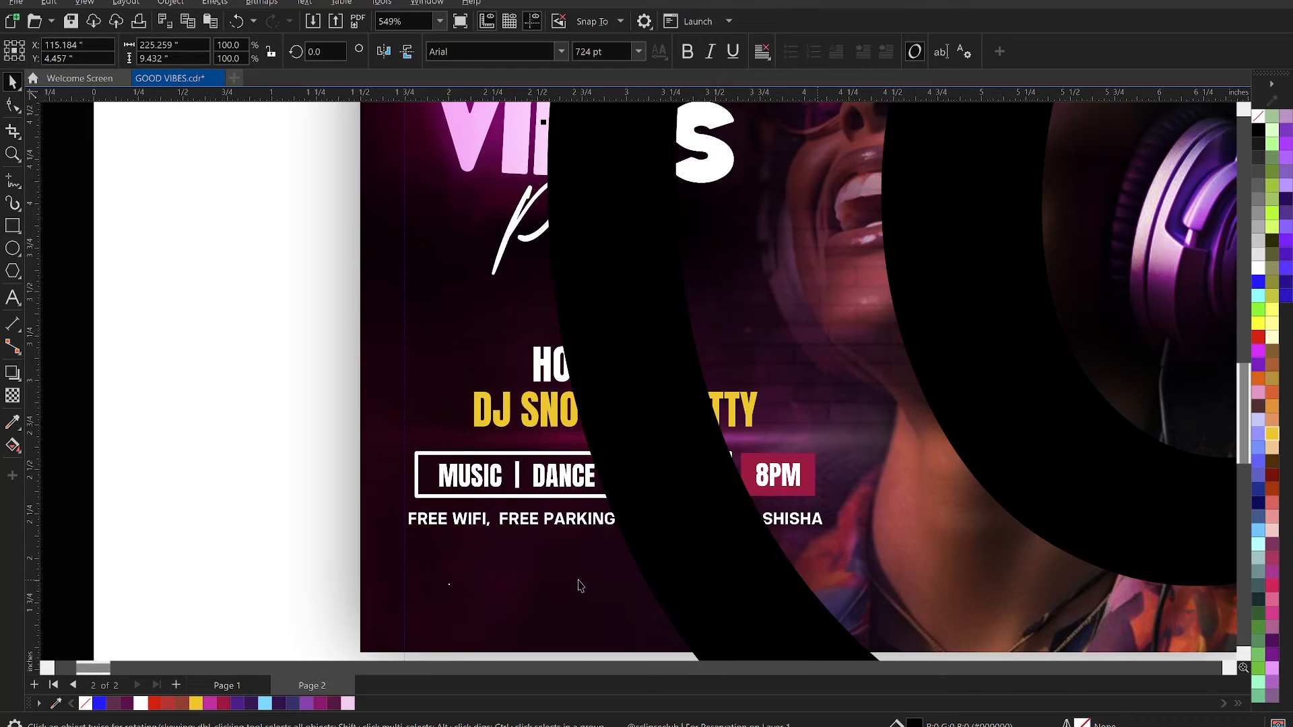
pyautogui.scroll(-1, 491, 534)
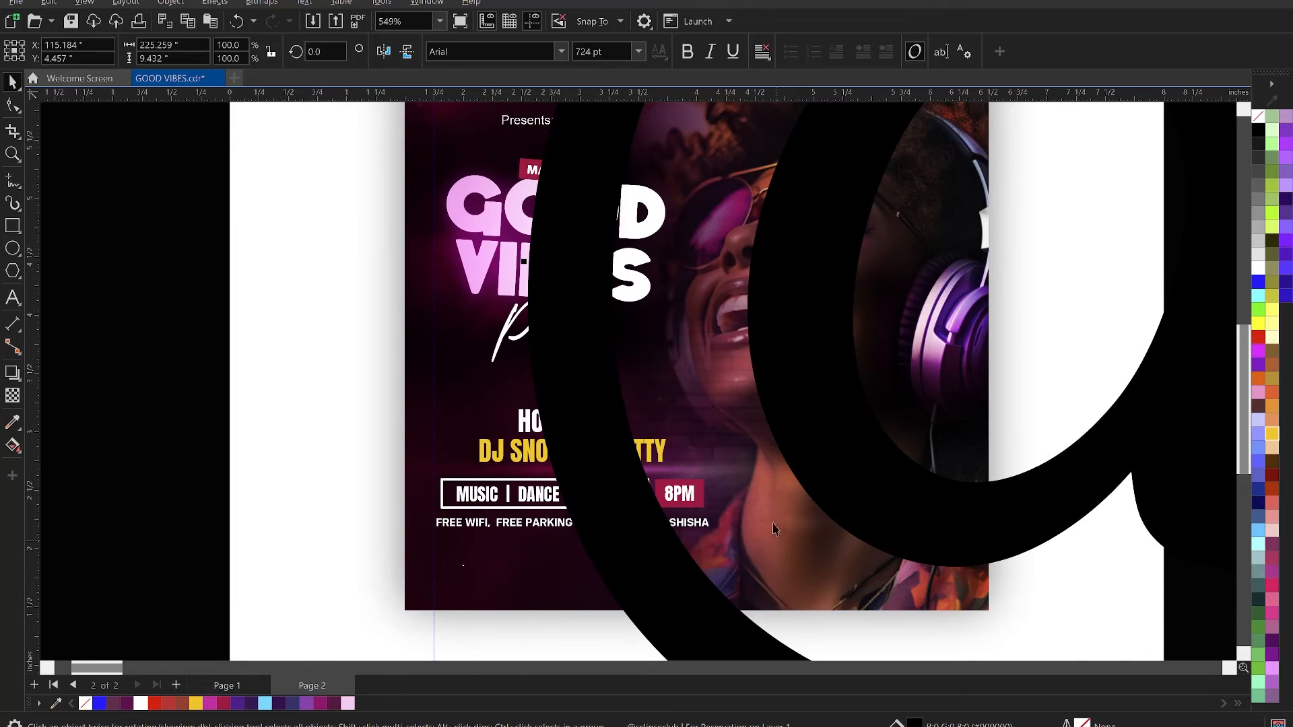
pyautogui.hotkey('ctrl', 'z')
# - Set the reservation contact line's font size to 7 pt and fill it with white
pyautogui.moveTo(624, 51); pyautogui.dragTo(564, 56)
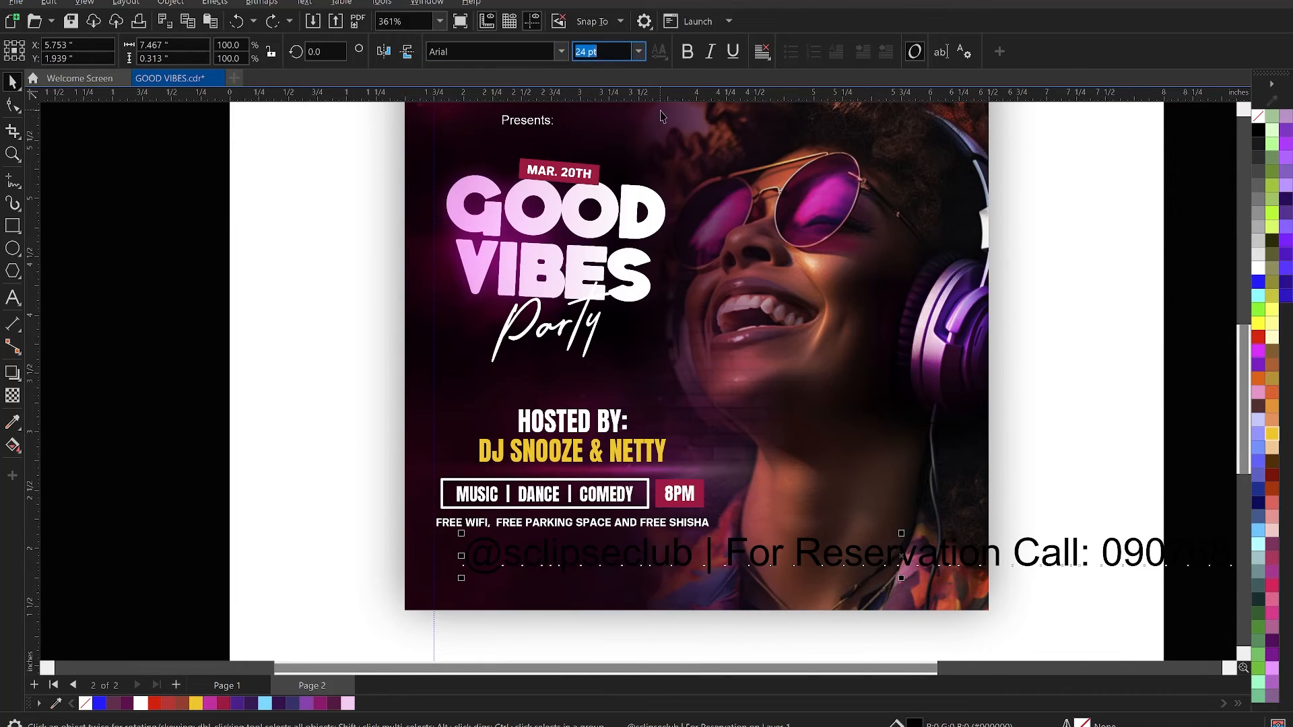
pyautogui.write('7')
pyautogui.press('Return')
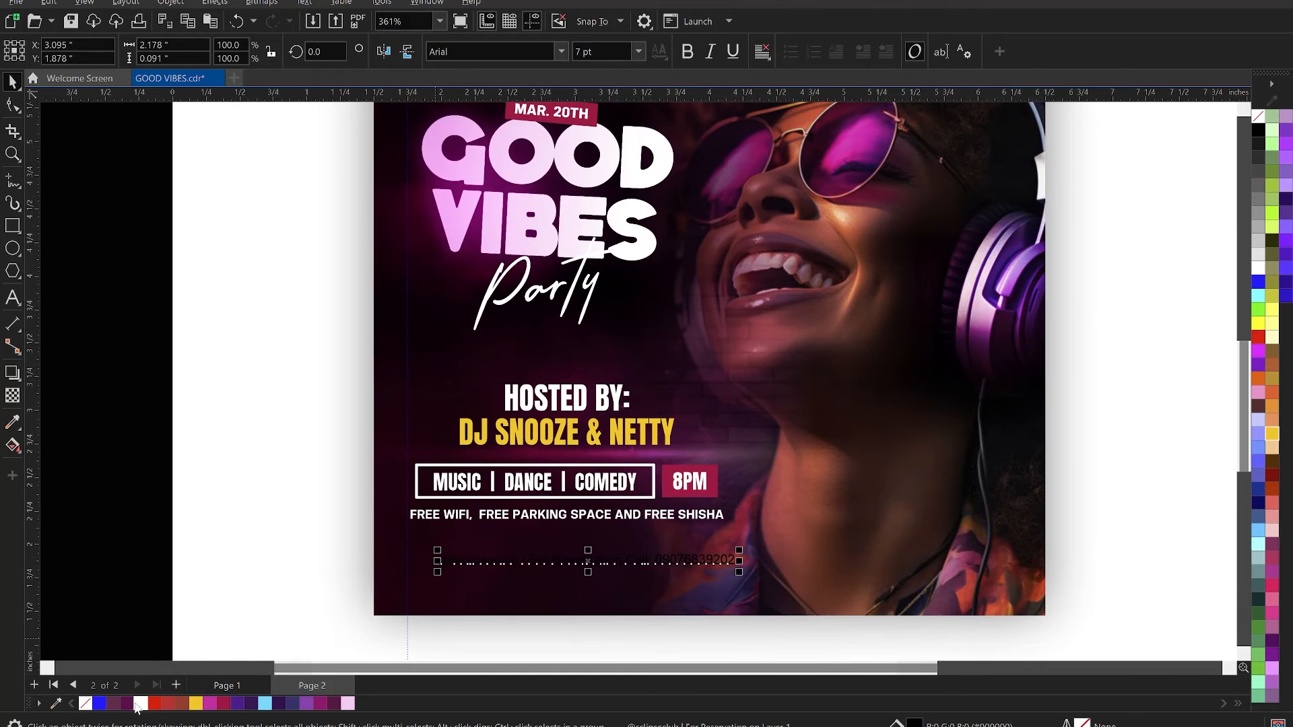
pyautogui.click(139, 706)
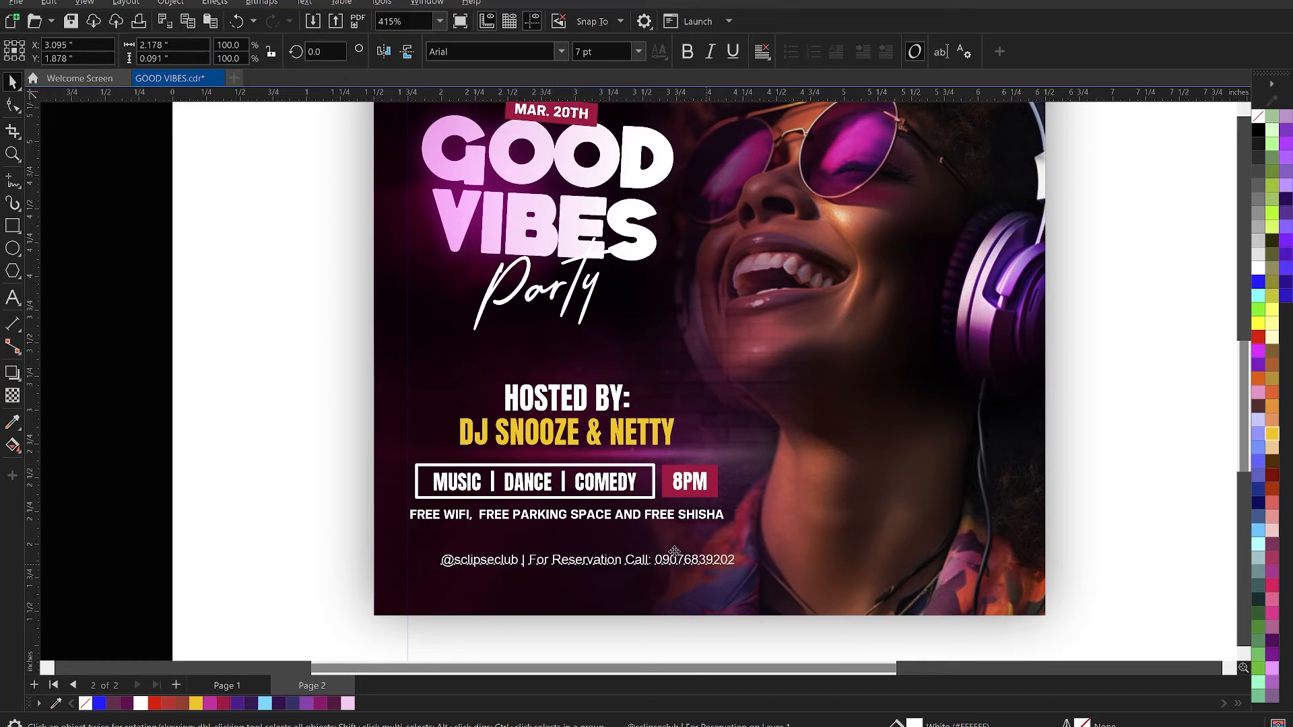
# - Move the contact line so its left edge meets the vertical guide below the free wifi line
pyautogui.moveTo(674, 546); pyautogui.dragTo(670, 565)
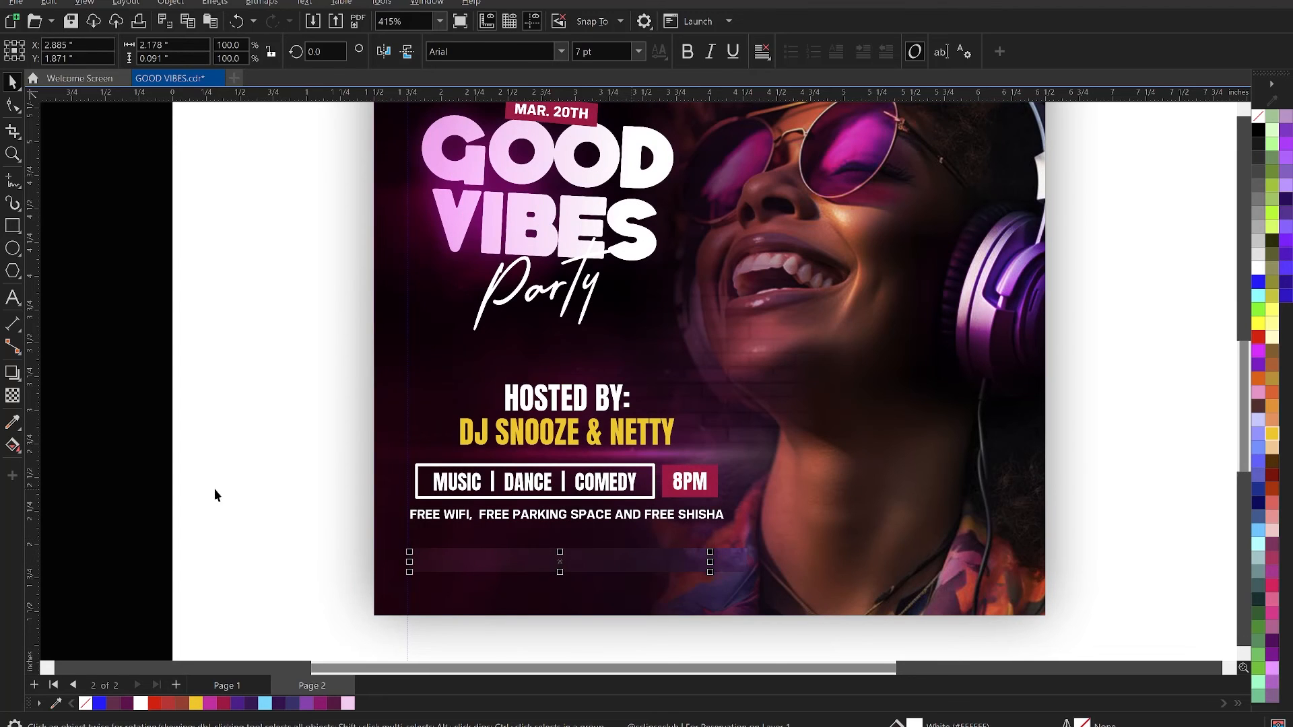
pyautogui.click(126, 495)
pyautogui.scroll(-1, 523, 518)
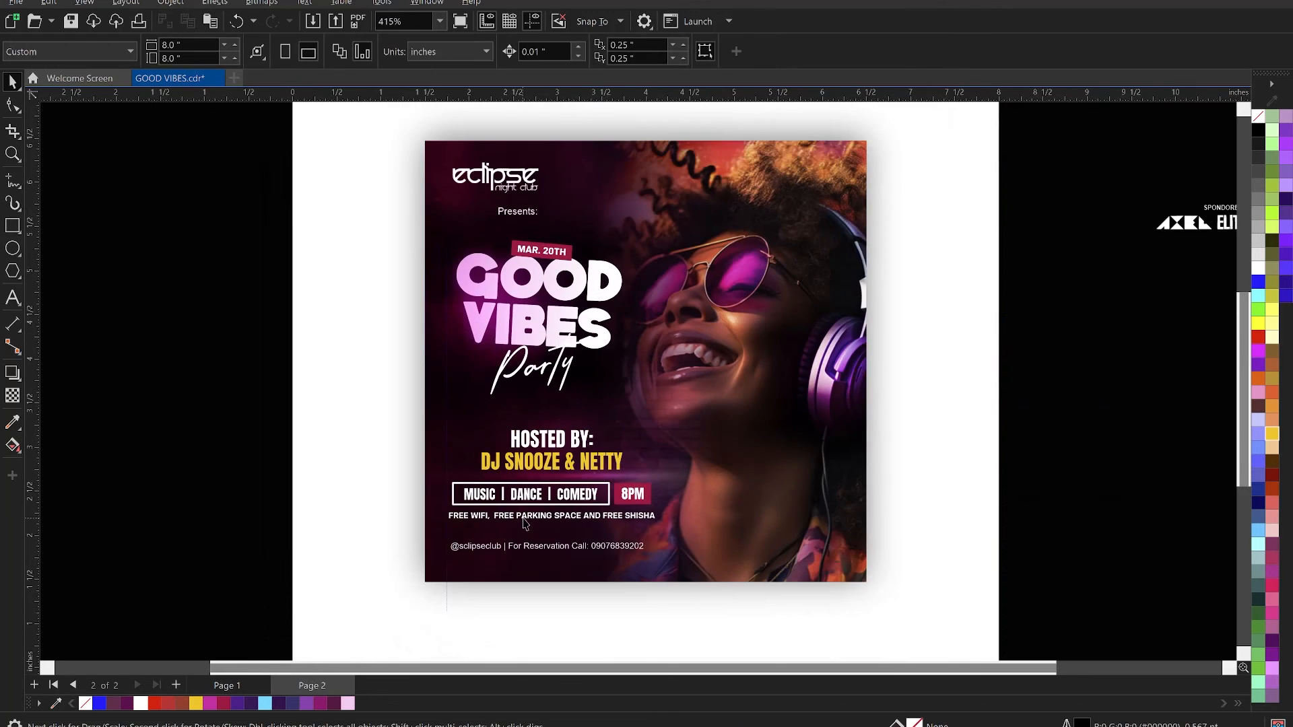
# - Move the sponsor label and logos from outside the page into the flyer's lower-right corner
pyautogui.scroll(-2, 1008, 371)
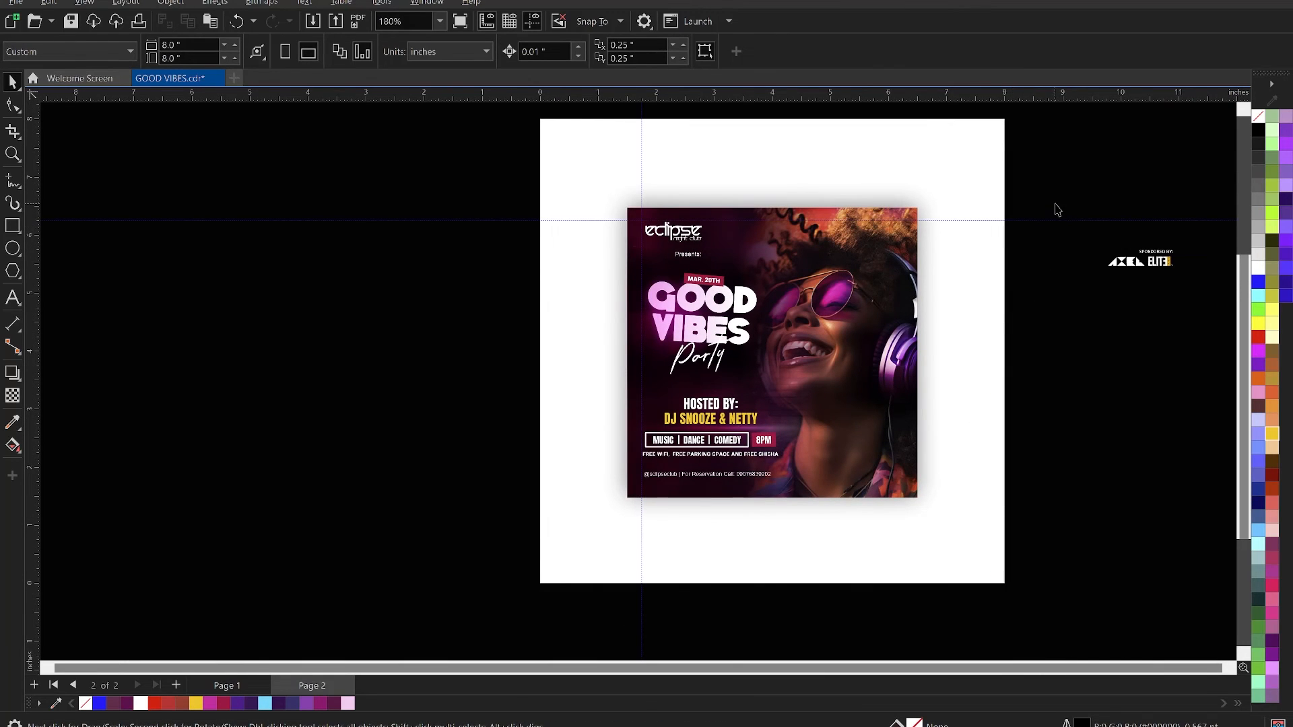
pyautogui.moveTo(1165, 261); pyautogui.dragTo(890, 479)
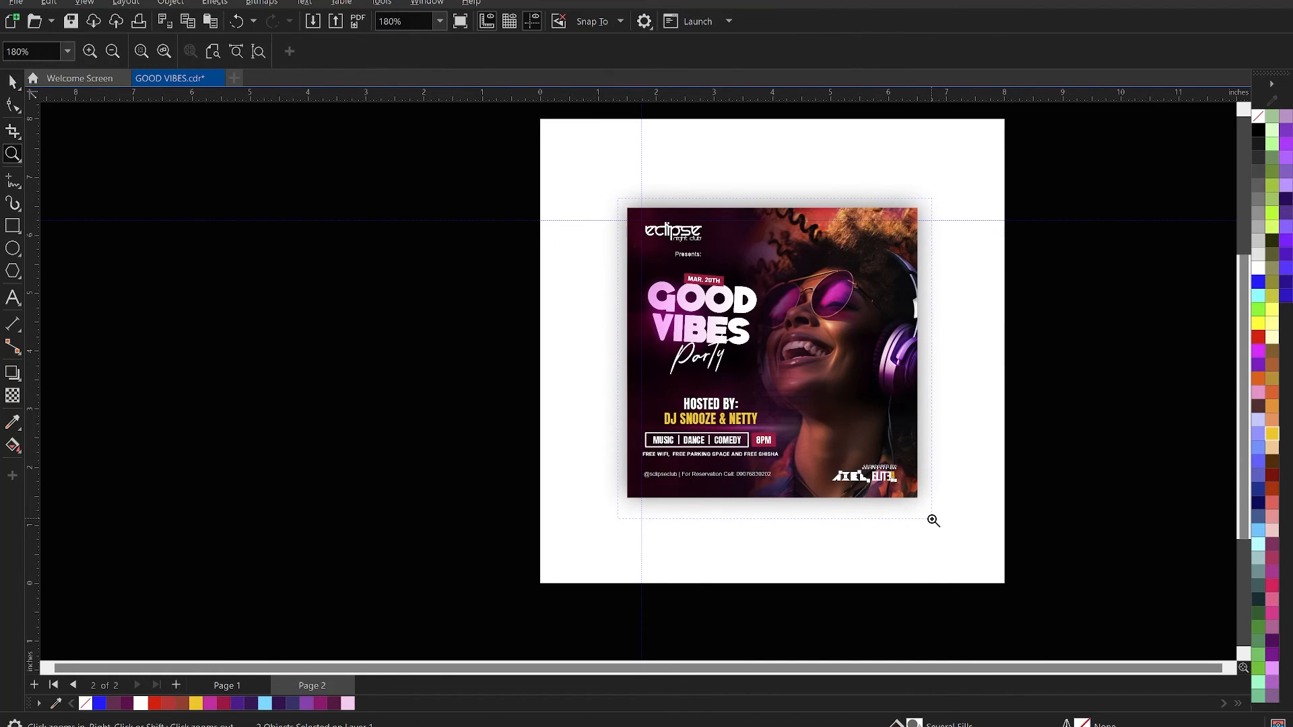
pyautogui.press('z')
pyautogui.hotkey('shift', 'F2')
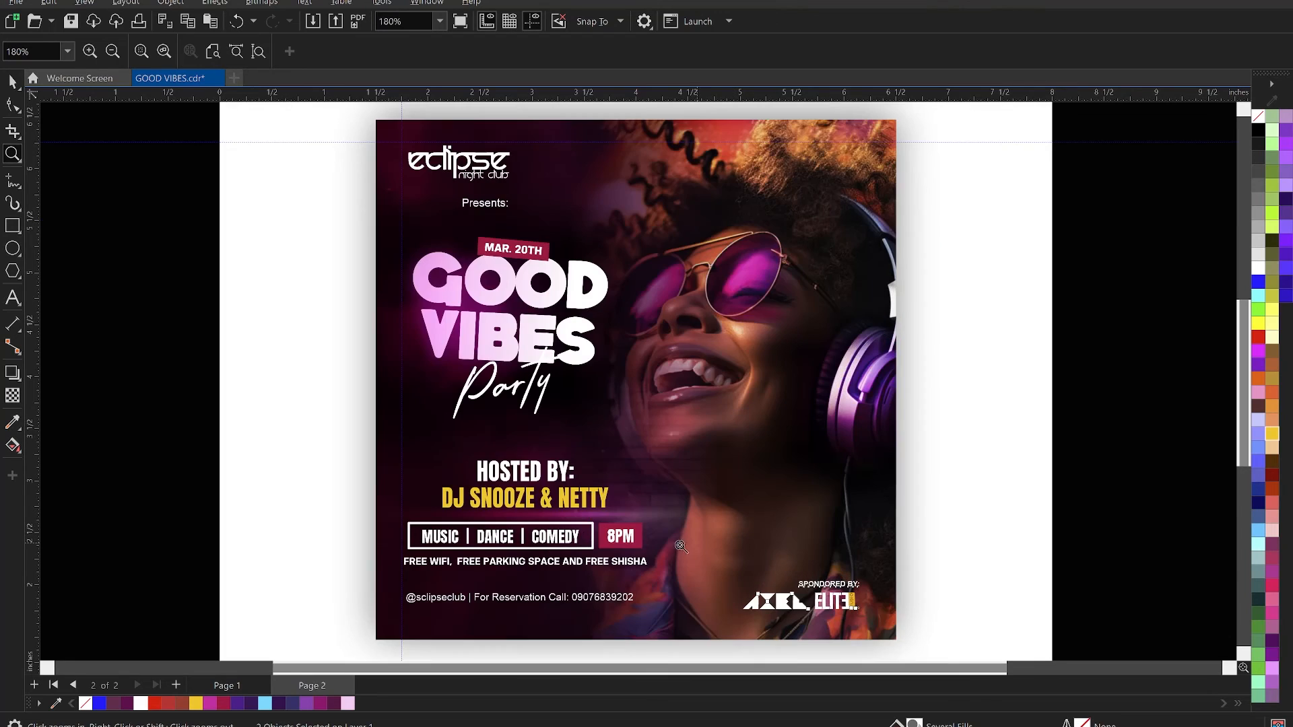
# - Set the contact line's font to KonsensBold
pyautogui.press('space')
pyautogui.click(577, 596)
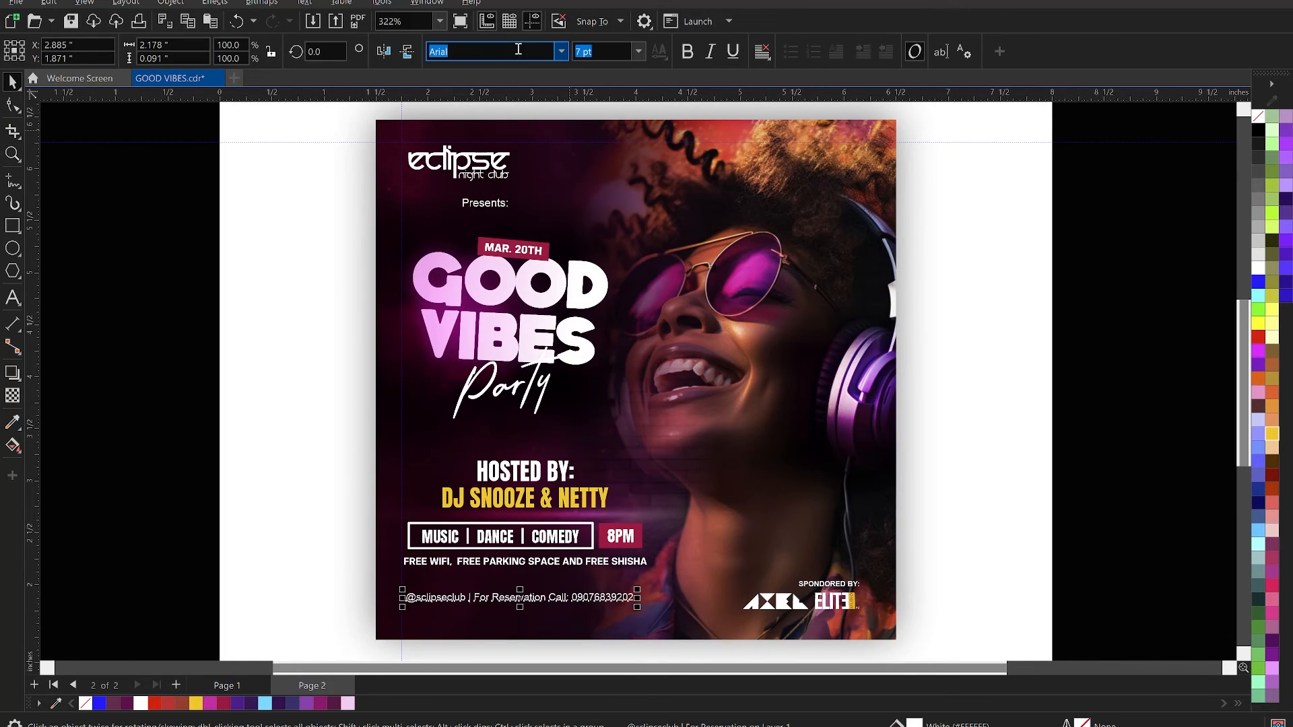
pyautogui.click(561, 51)
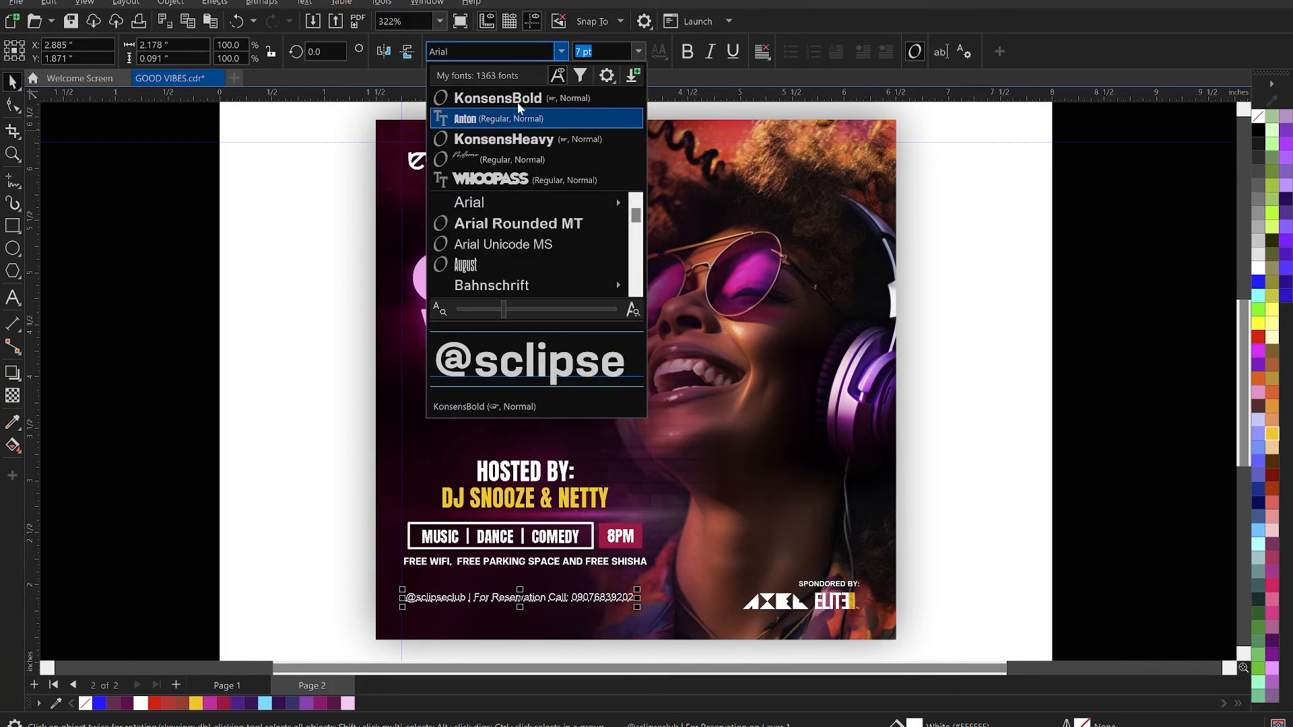
pyautogui.click(516, 99)
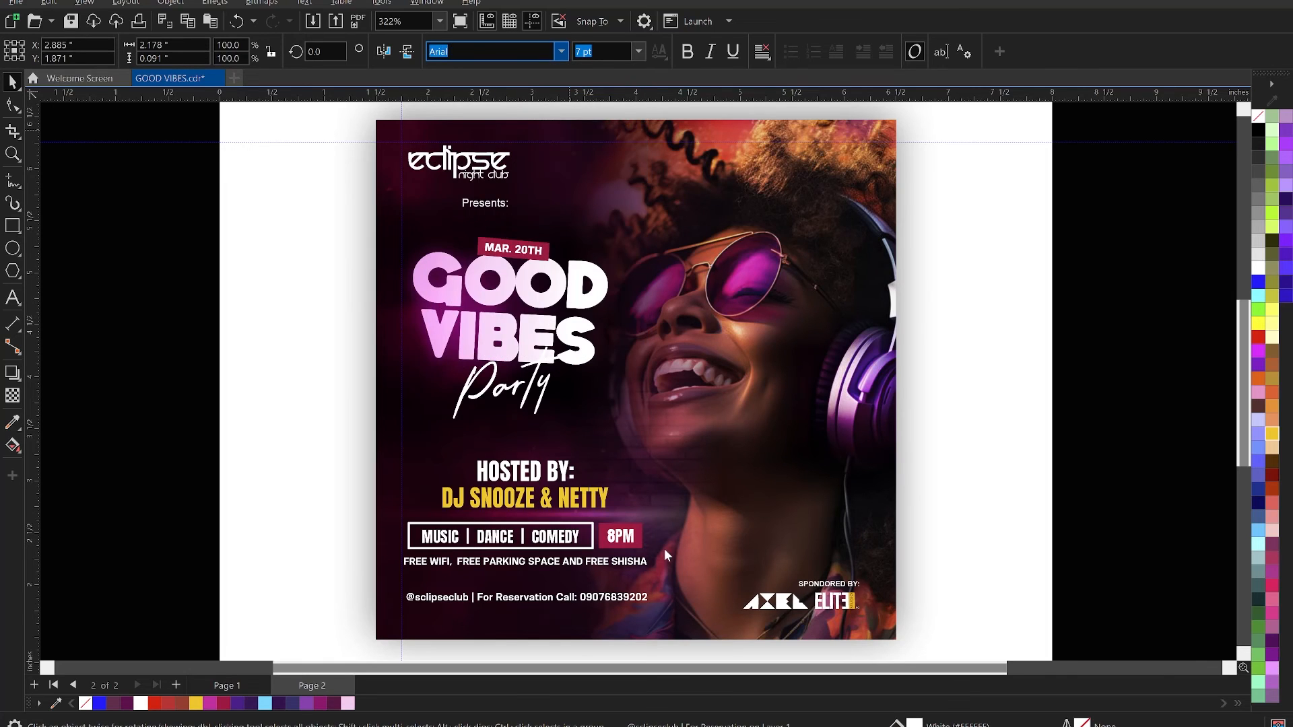
# - Enlarge the contact line to about 2.53 inches wide and shift it slightly to the right
pyautogui.moveTo(655, 612); pyautogui.dragTo(676, 619)
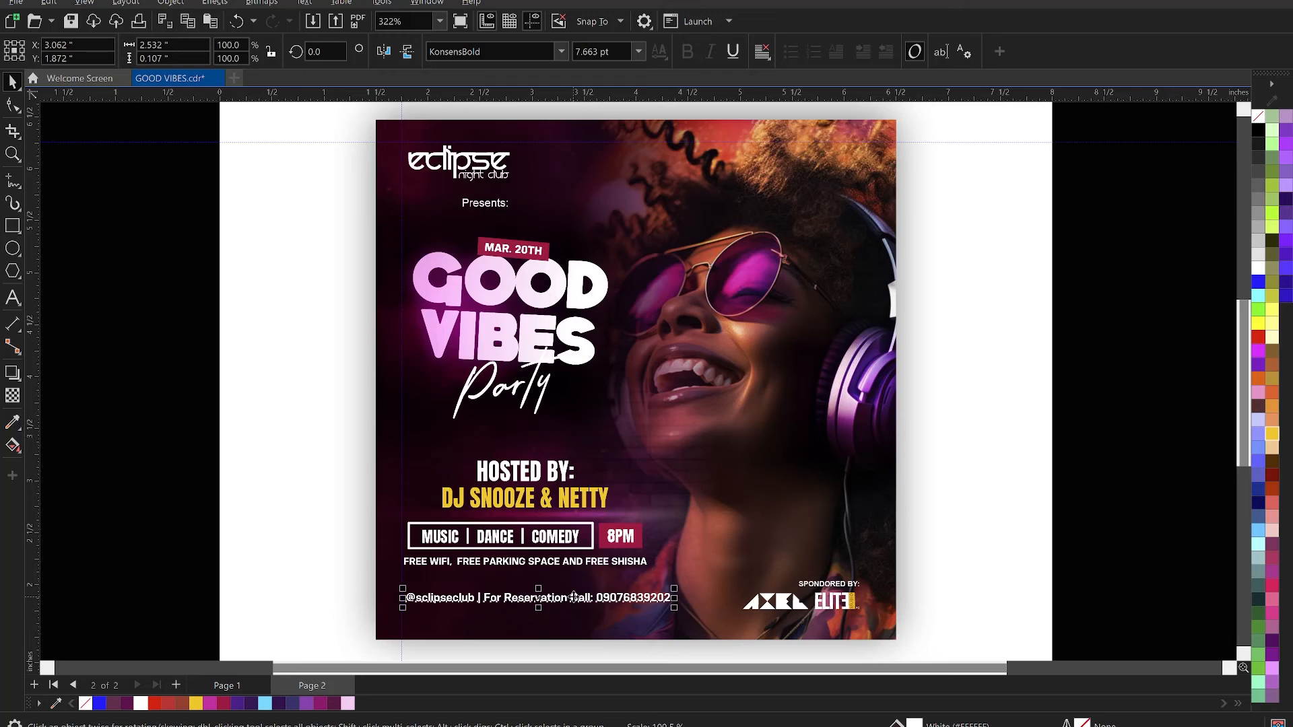
pyautogui.moveTo(569, 598)
pyautogui.mouseDown()
pyautogui.moveTo(591, 600)
pyautogui.moveTo(581, 598)
pyautogui.mouseUp()
pyautogui.click(183, 337)
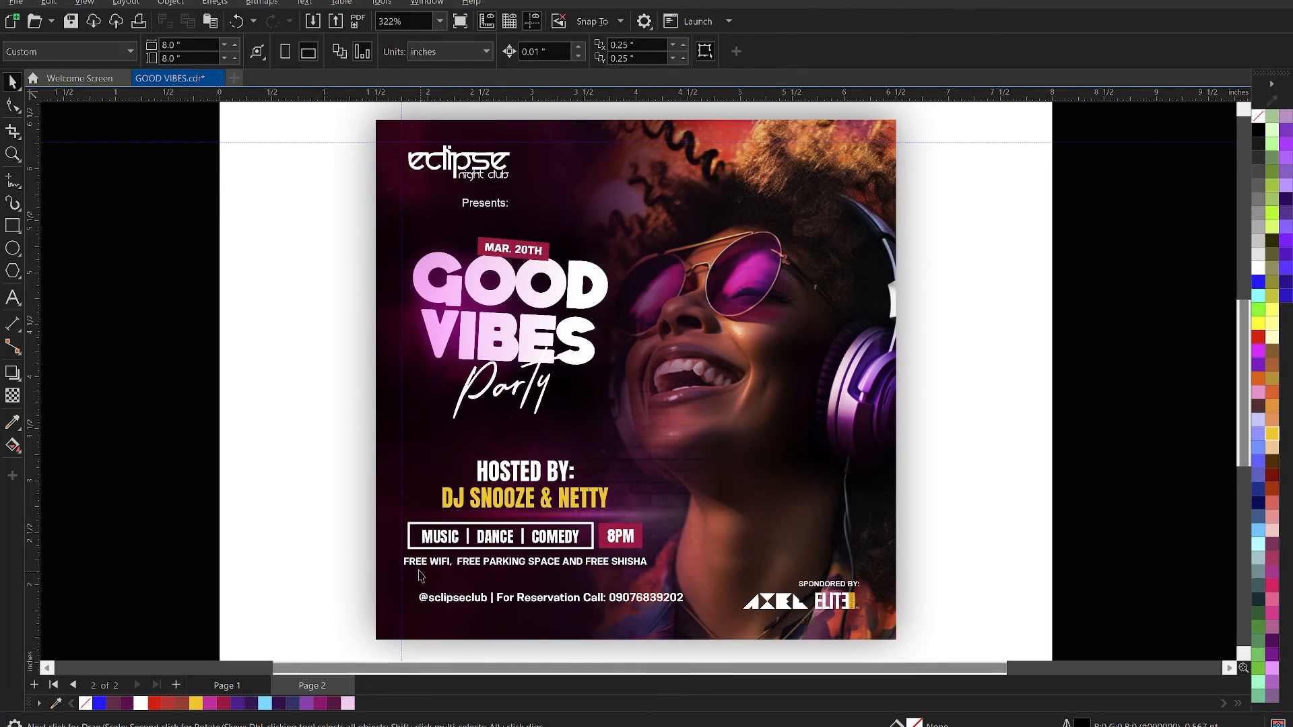
# - Search the Documents folder for ICON and open the SOCIAL MEDIA ICON file
pyautogui.hotkey('ctrl', 'o')
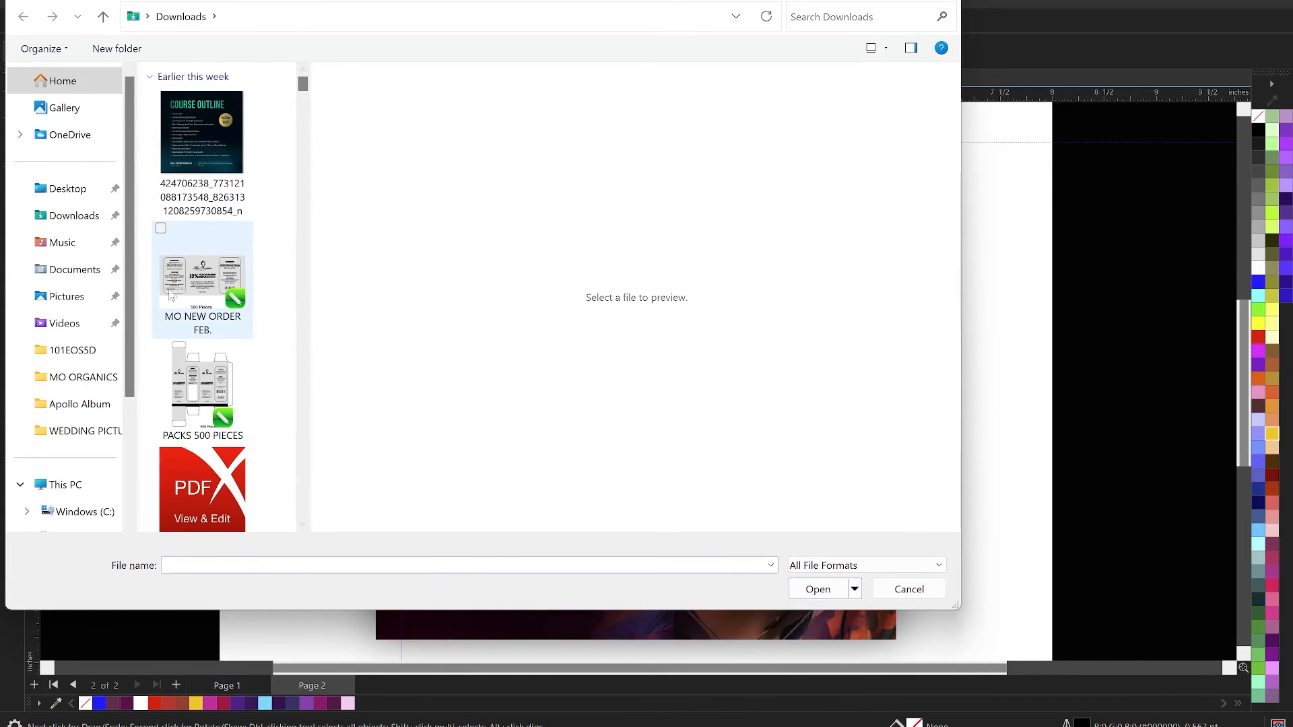
pyautogui.click(95, 270)
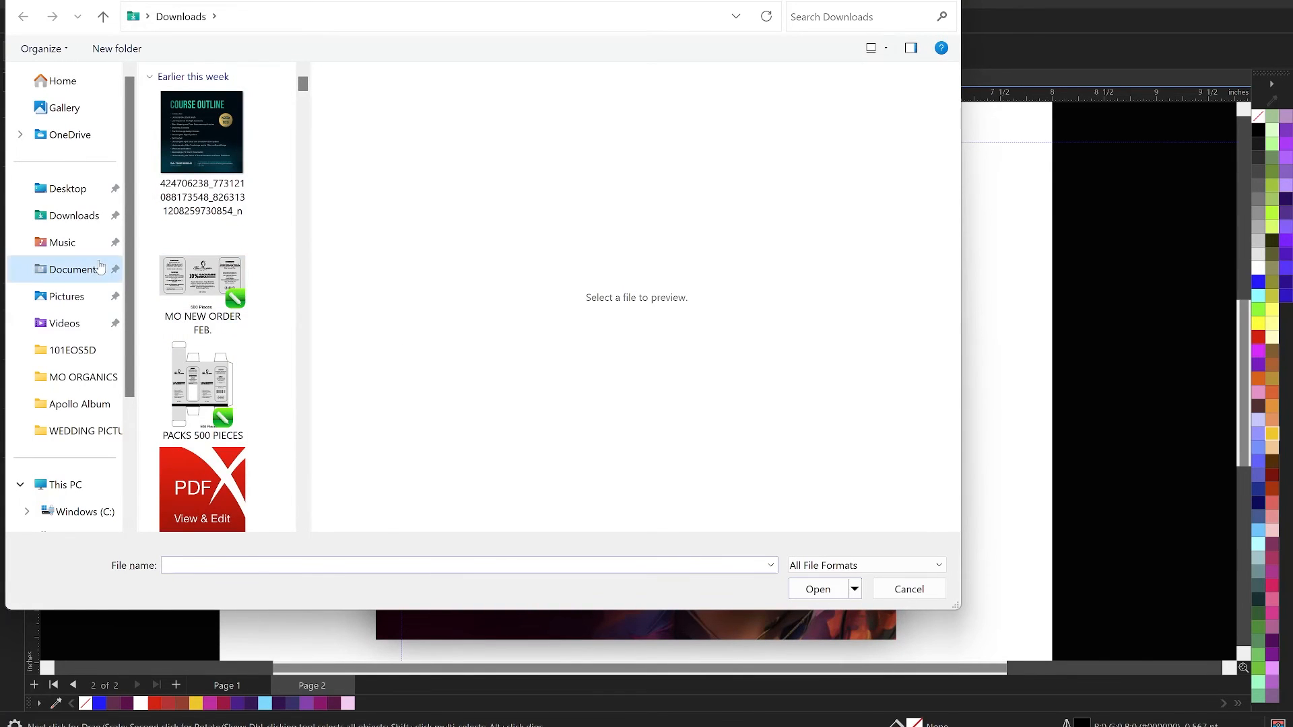
pyautogui.click(844, 17)
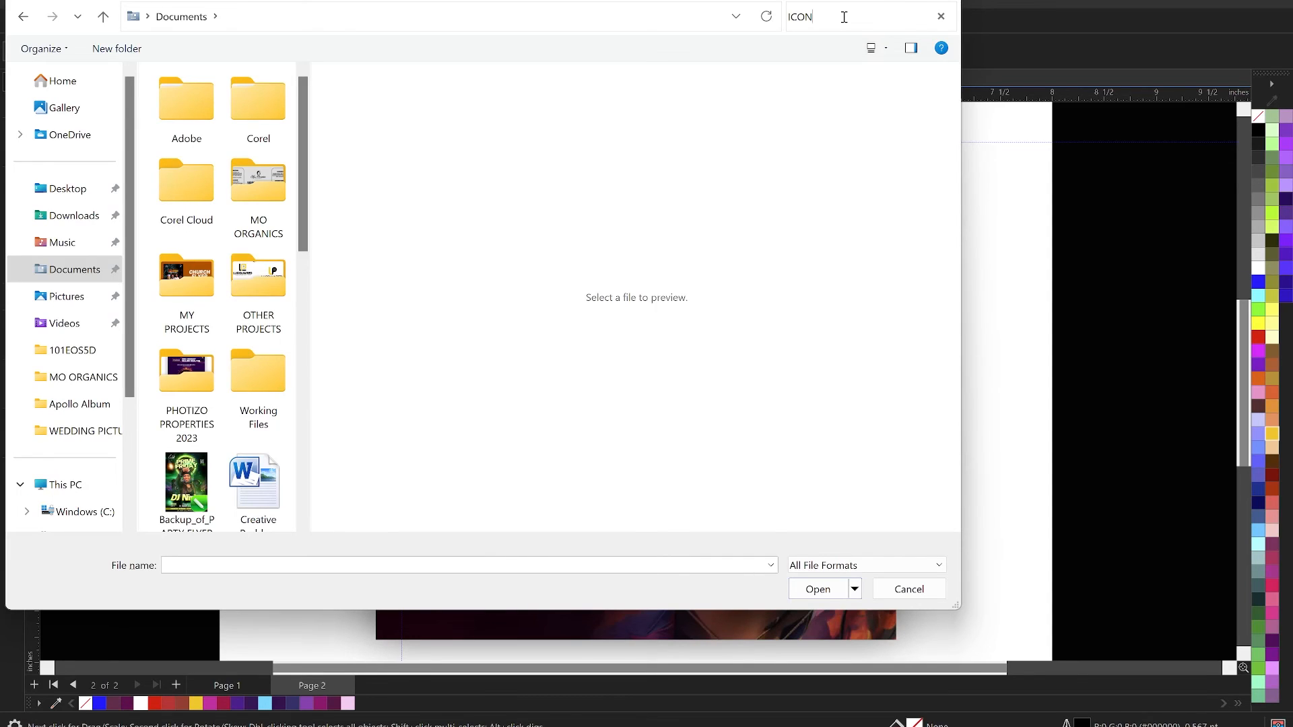
pyautogui.scroll(-3, 263, 256)
pyautogui.scroll(3, 262, 229)
pyautogui.click(263, 224)
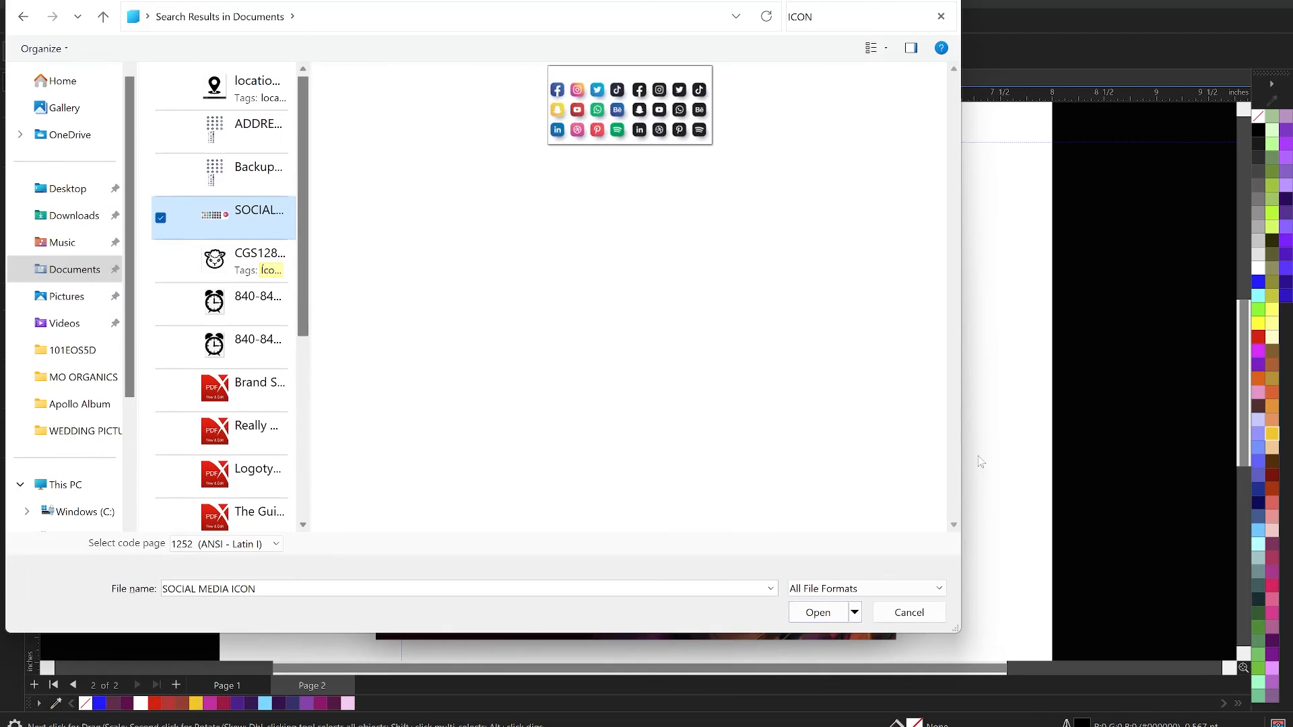
pyautogui.click(817, 612)
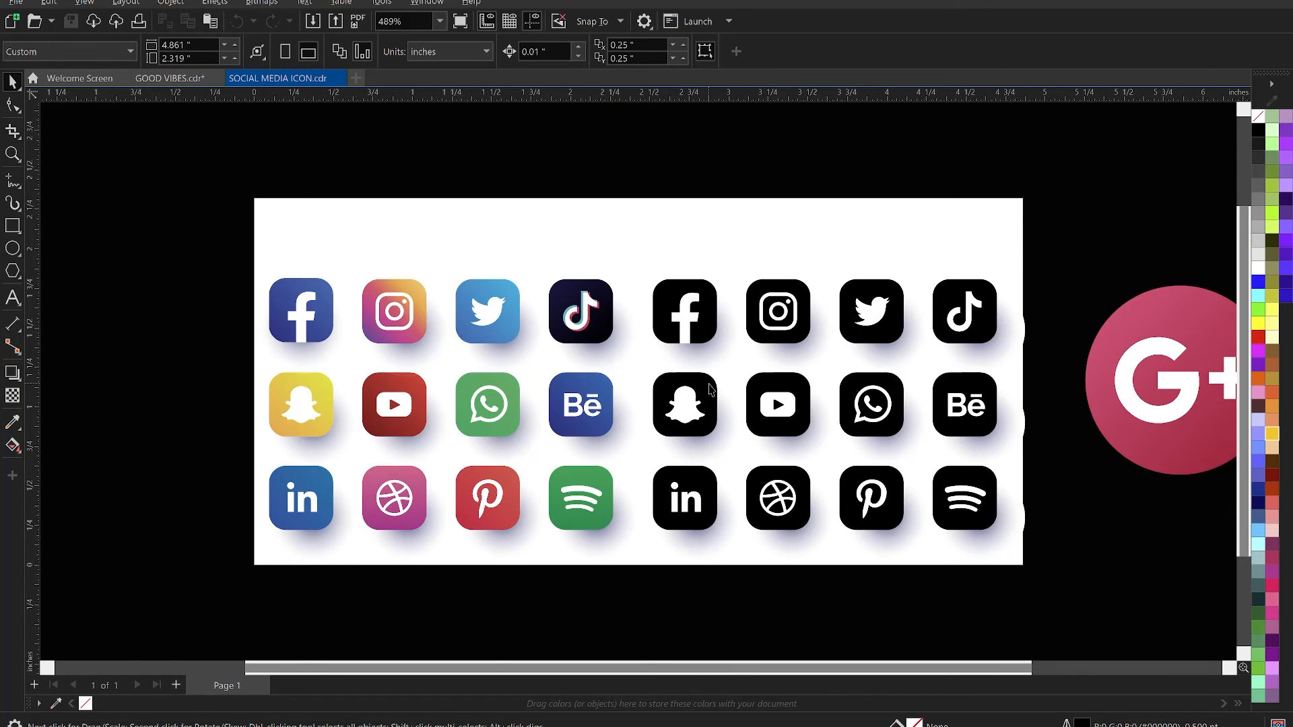
# - Copy the white Instagram glyph from the black icon set and paste it into the GOOD VIBES document
pyautogui.scroll(4, 784, 301)
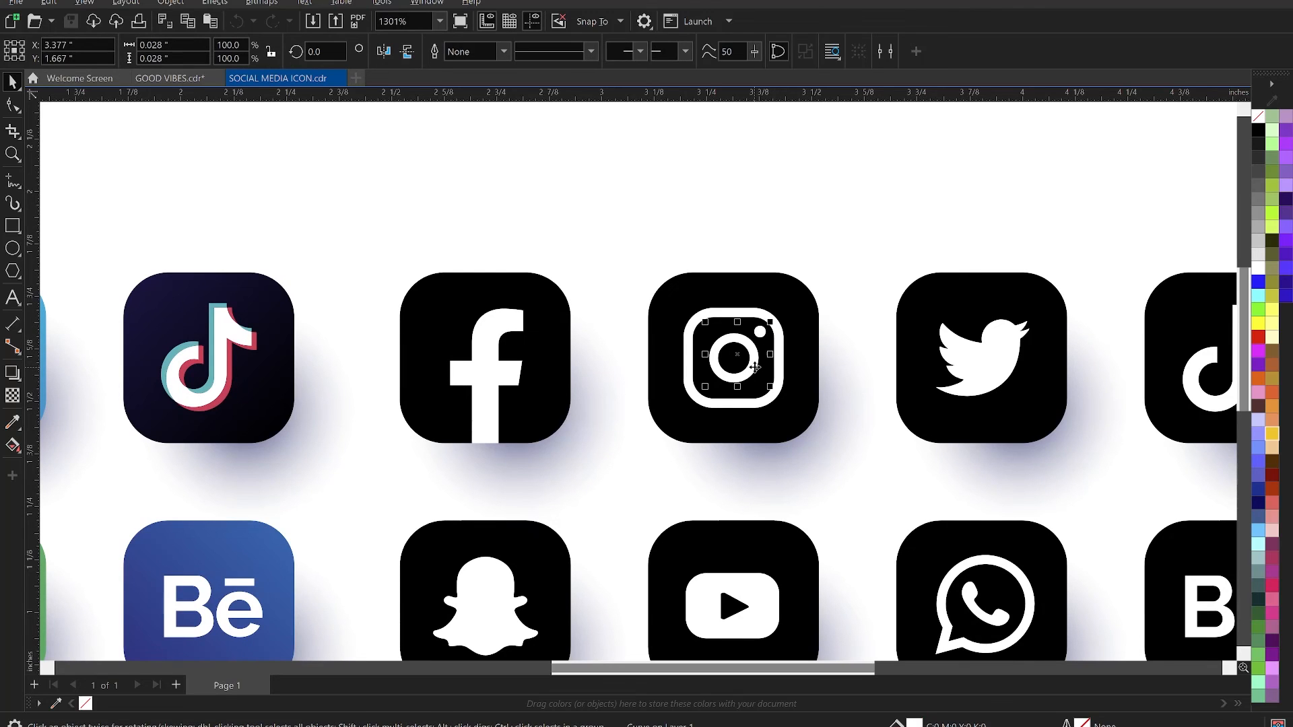
pyautogui.click(783, 369)
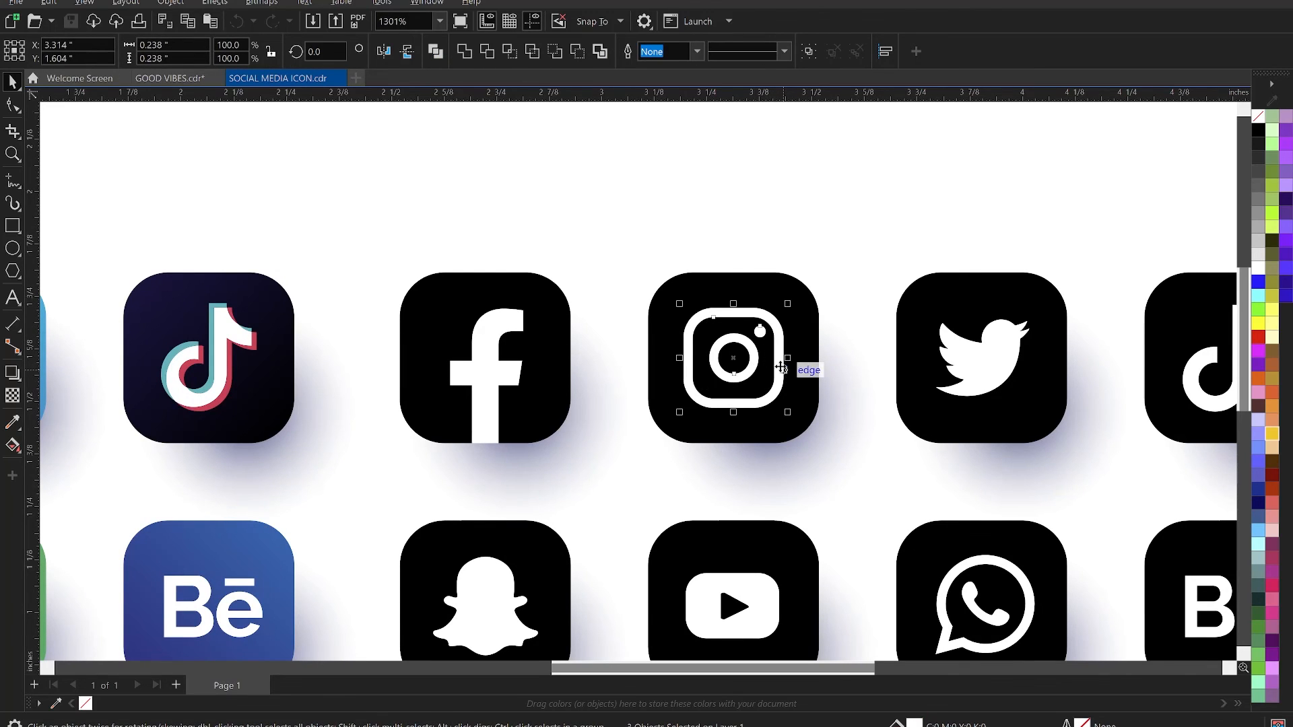
pyautogui.scroll(-6, 783, 367)
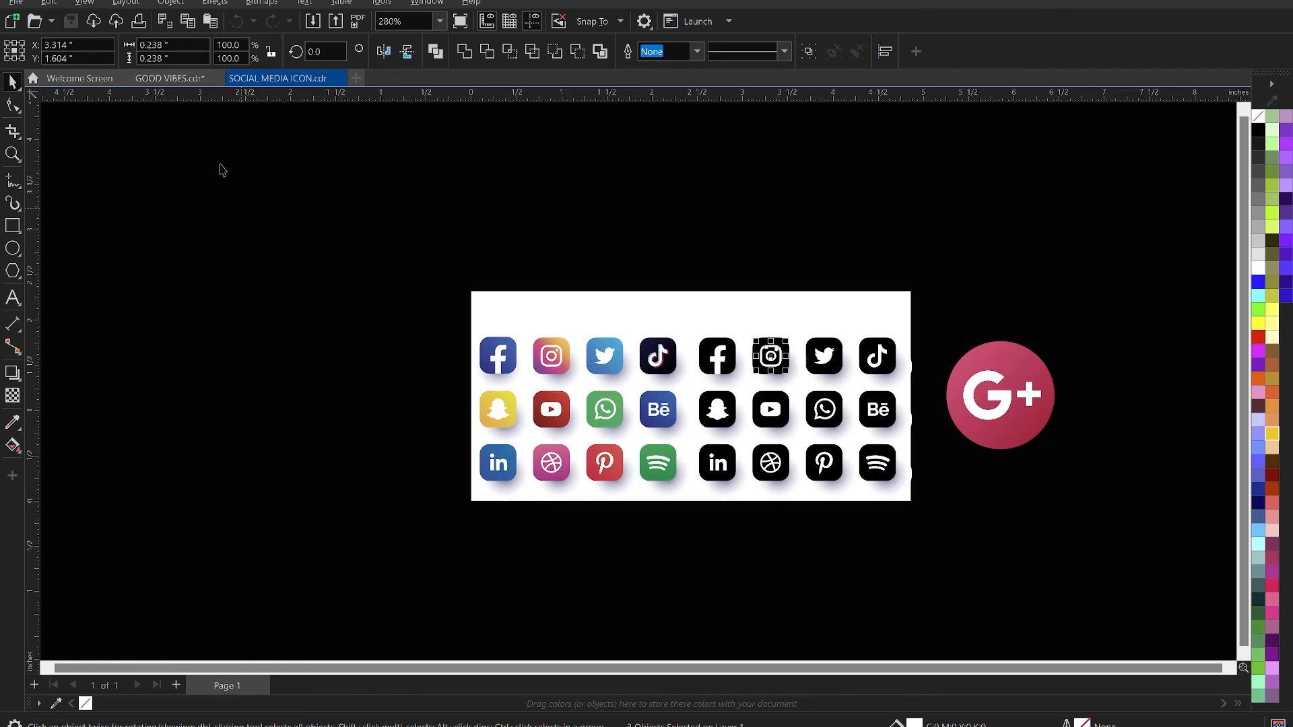
pyautogui.click(176, 78)
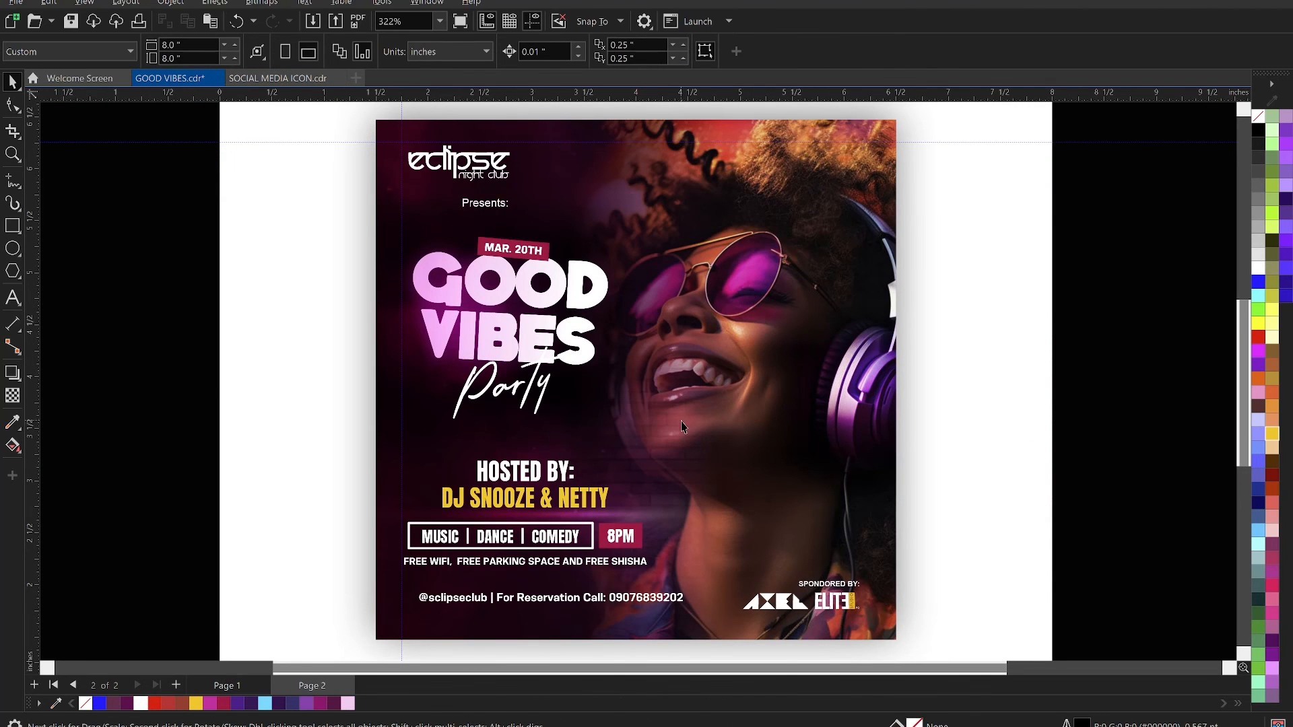
pyautogui.hotkey('ctrl', 'v')
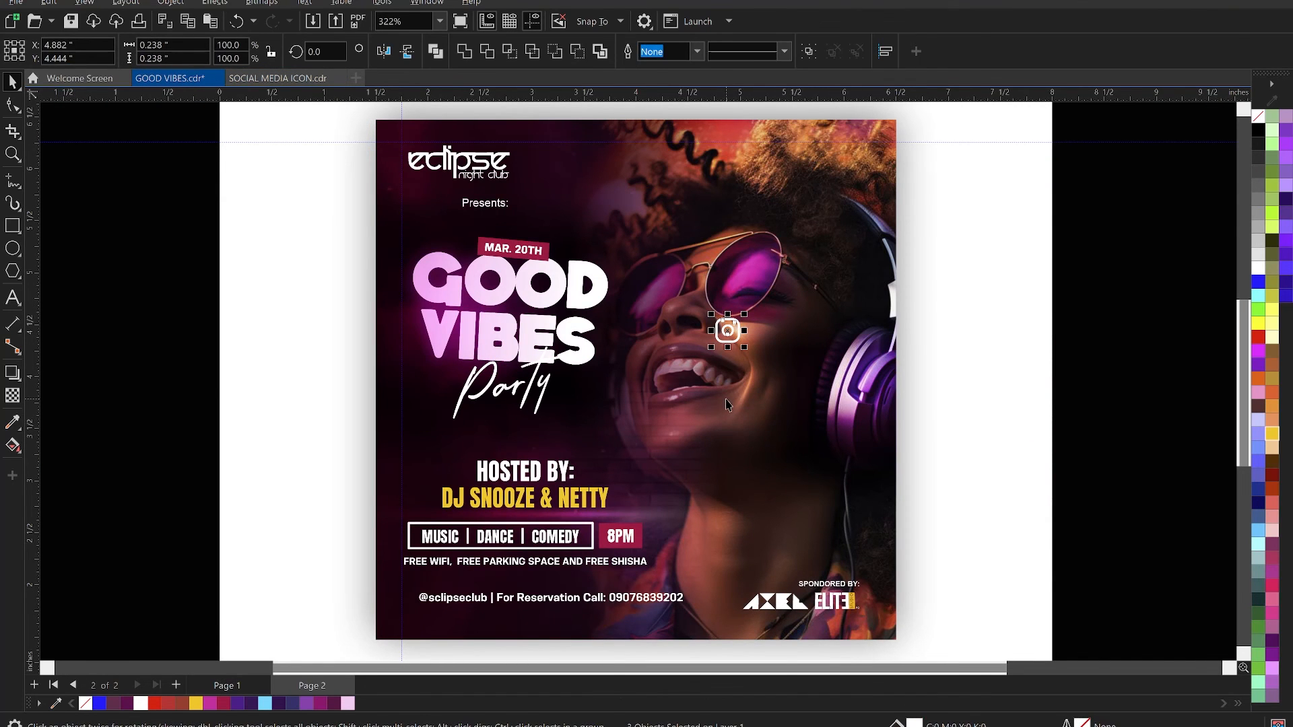
# - Group the Instagram glyph's parts and move it to the left end of the contact line
pyautogui.moveTo(727, 337); pyautogui.dragTo(411, 598)
pyautogui.press('z')
pyautogui.moveTo(351, 553); pyautogui.dragTo(516, 642)
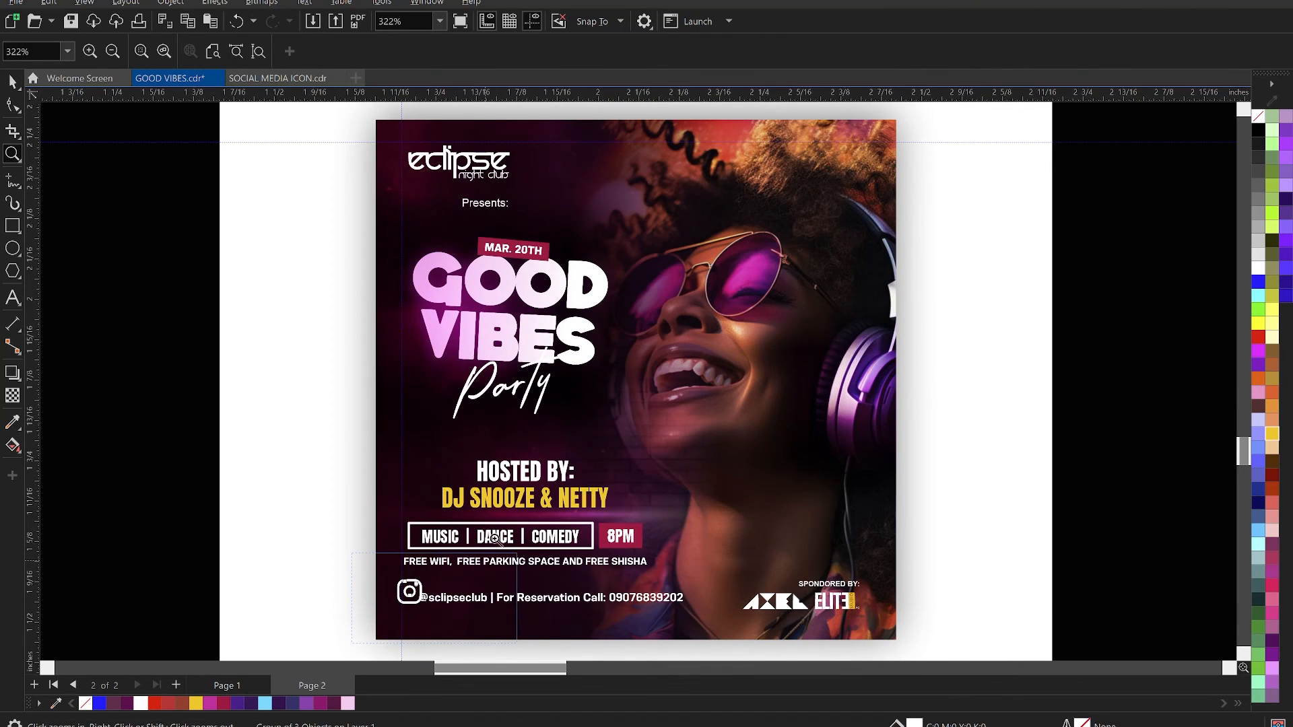